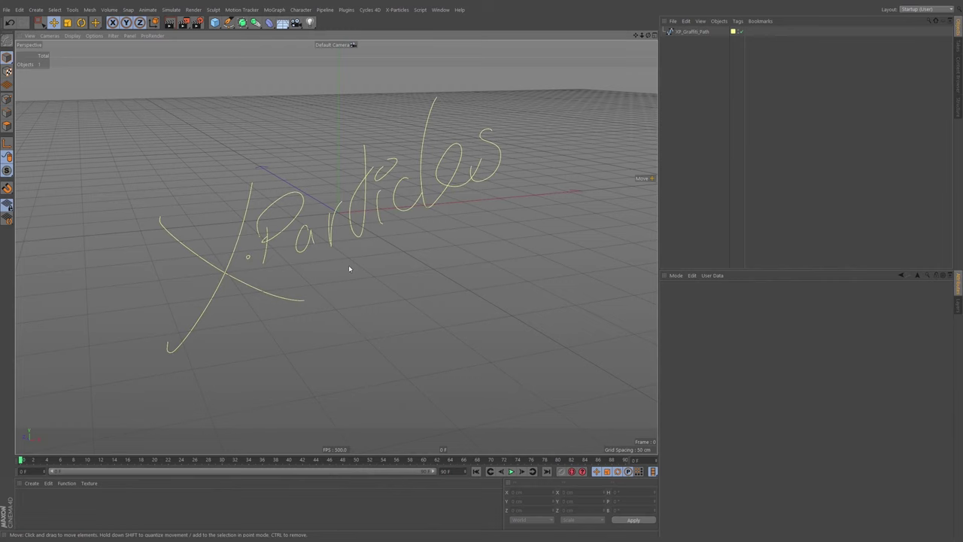
pyautogui.moveTo(365, 237)
pyautogui.keyDown('alt'); pyautogui.mouseDown()
pyautogui.moveTo(490, 234)
pyautogui.moveTo(360, 235)
pyautogui.mouseUp(); pyautogui.keyUp('alt')
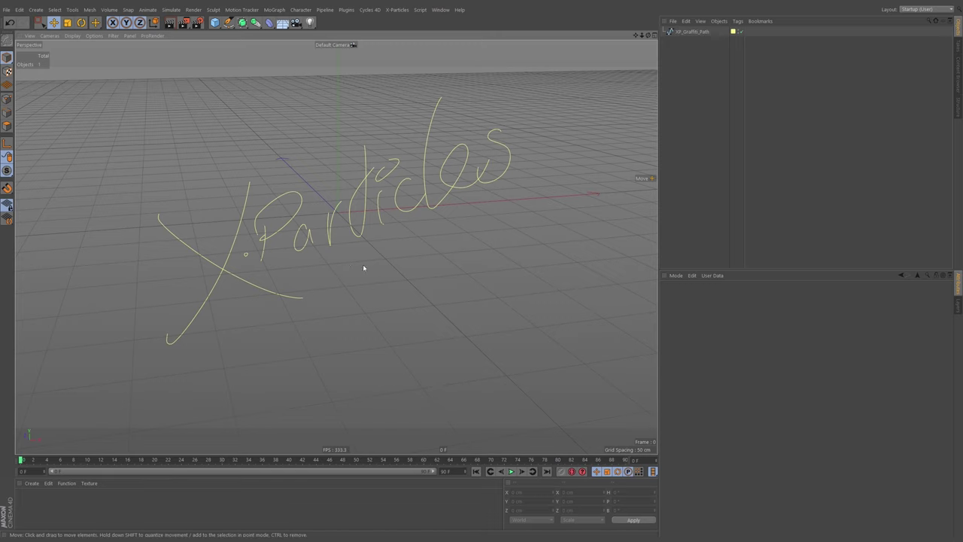
pyautogui.keyDown('alt'); pyautogui.moveTo(363, 267); pyautogui.dragTo(202, 258); pyautogui.keyUp('alt')
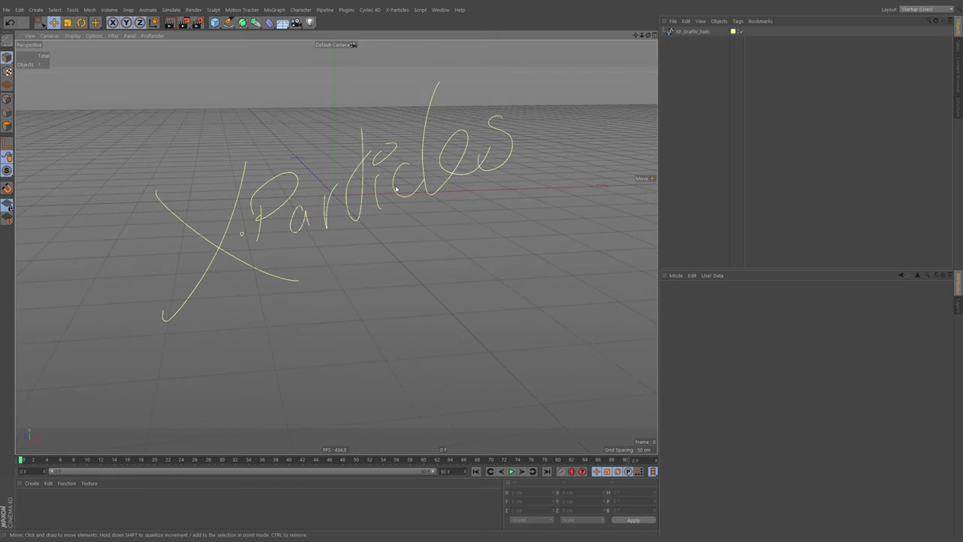
pyautogui.keyDown('alt'); pyautogui.moveTo(418, 310); pyautogui.dragTo(366, 191); pyautogui.keyUp('alt')
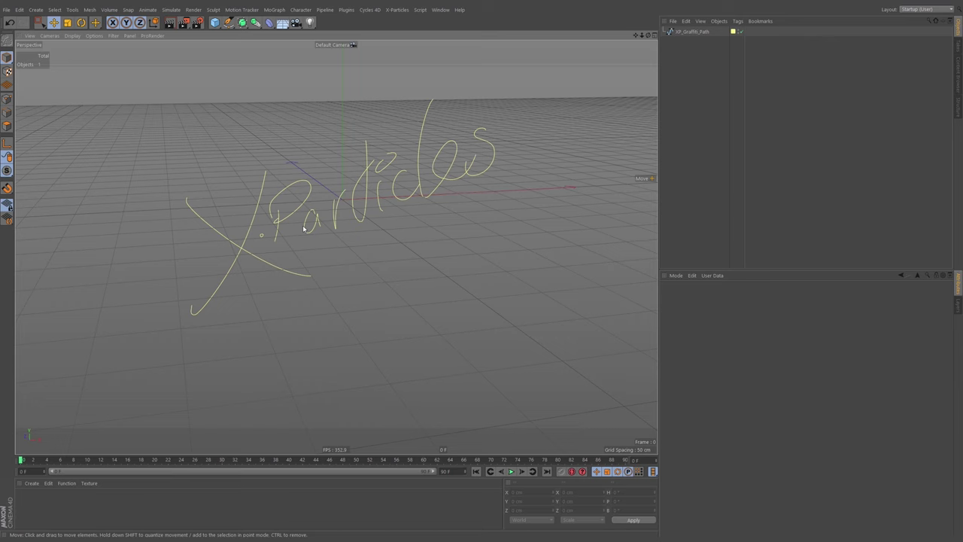
pyautogui.moveTo(337, 196)
pyautogui.keyDown('alt'); pyautogui.mouseDown()
pyautogui.moveTo(408, 209)
pyautogui.moveTo(351, 206)
pyautogui.mouseUp(); pyautogui.keyUp('alt')
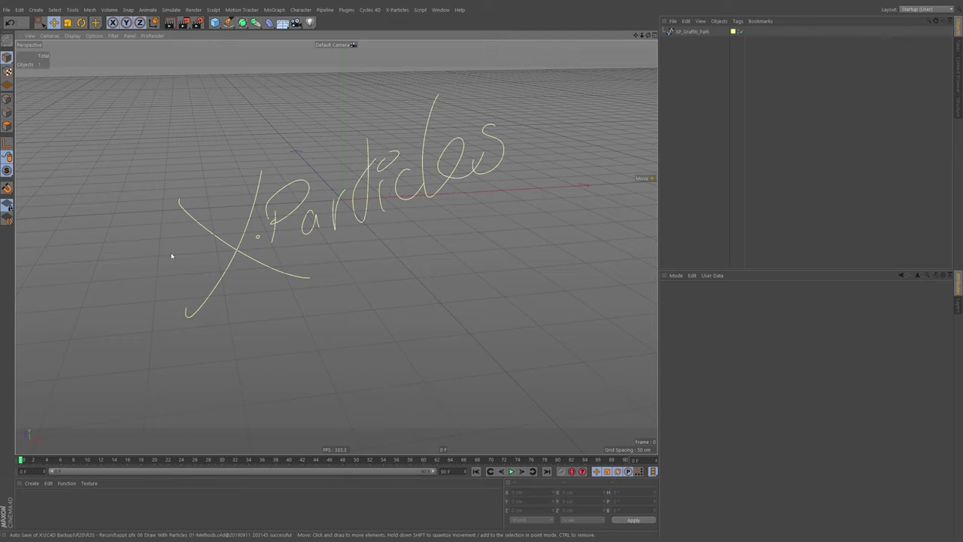
pyautogui.keyDown('alt'); pyautogui.moveTo(354, 226); pyautogui.dragTo(365, 229); pyautogui.keyUp('alt')
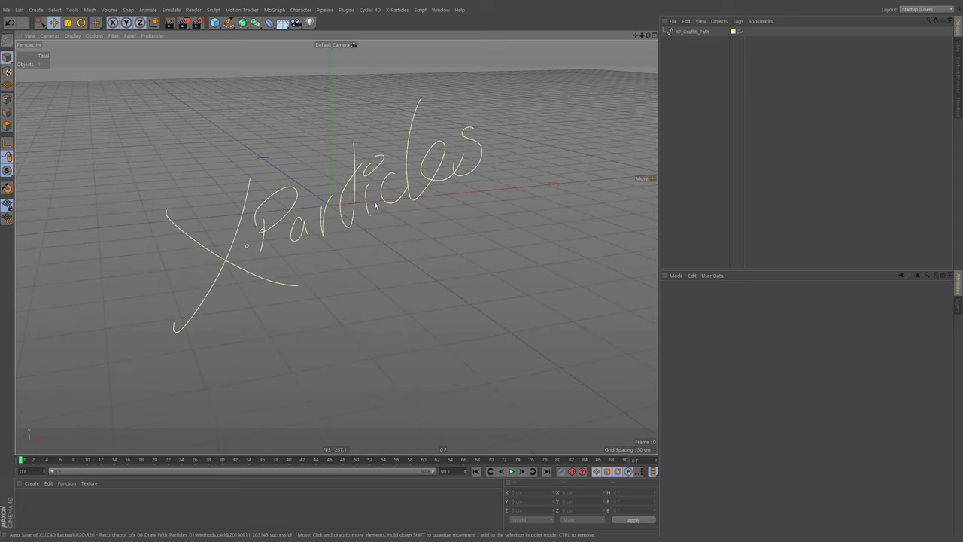
# Step: Create an X-Particles Emit From Object setup using the XP_Graffiti_Path spline as the source
pyautogui.click(689, 33)
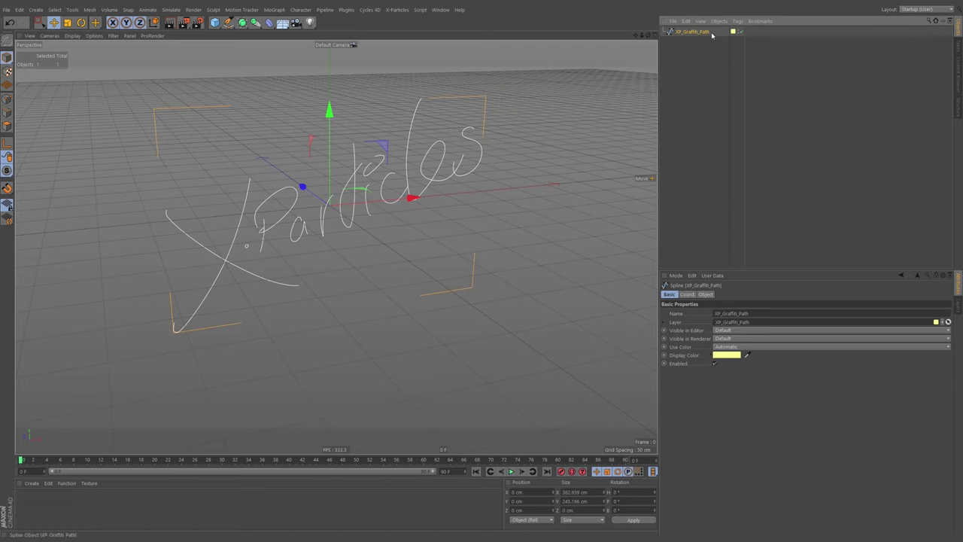
pyautogui.click(399, 9)
pyautogui.click(410, 78)
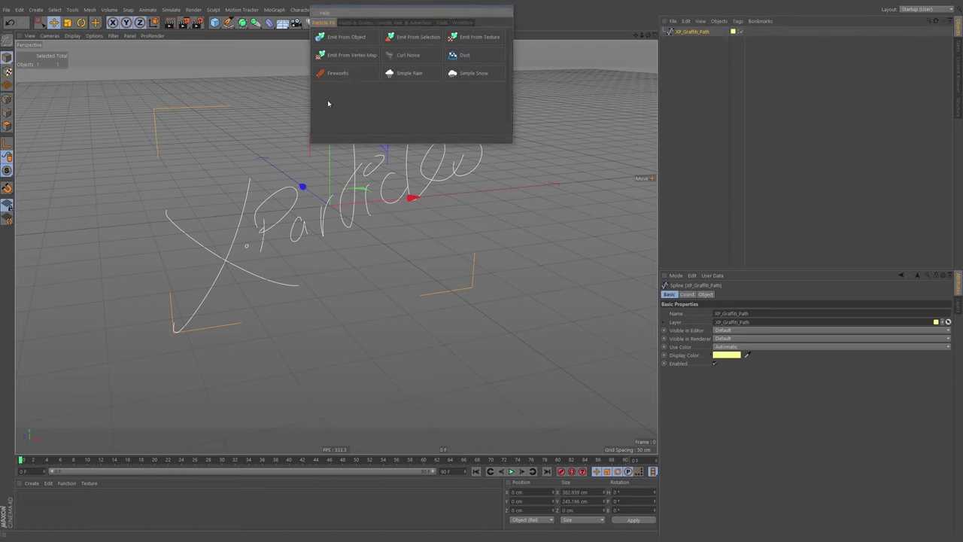
pyautogui.click(323, 39)
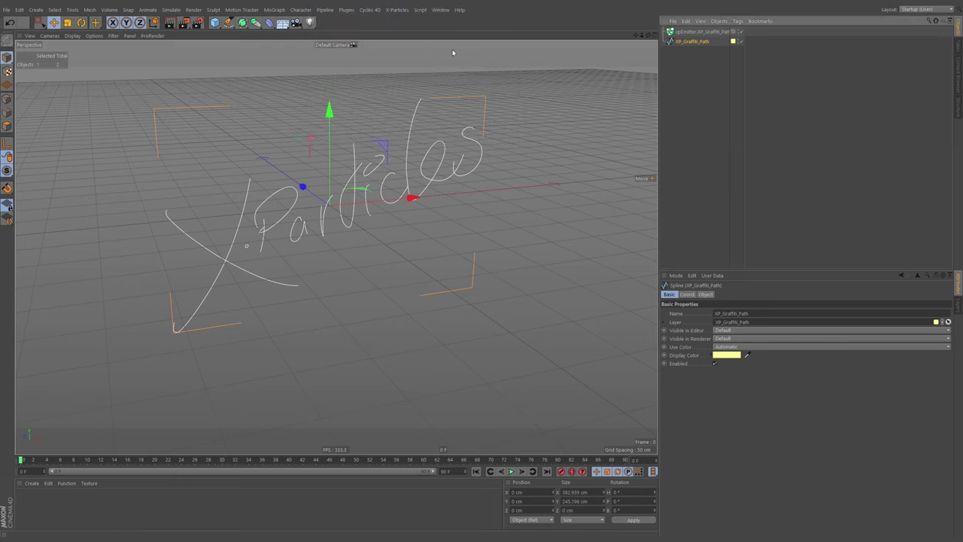
pyautogui.click(505, 8)
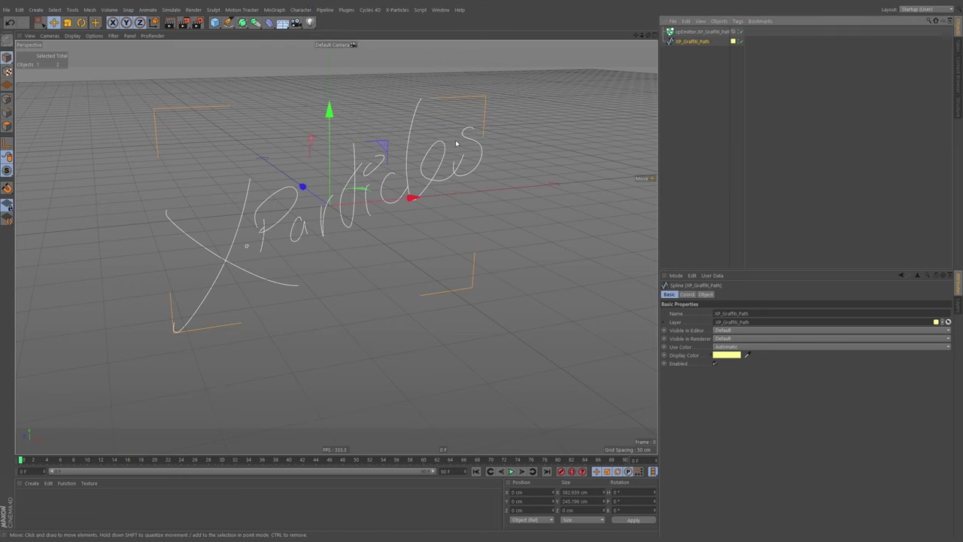
# Step: Review the new emitter's object properties, start playback and bring up its emission settings
pyautogui.click(706, 33)
pyautogui.moveTo(744, 63); pyautogui.dragTo(762, 60)
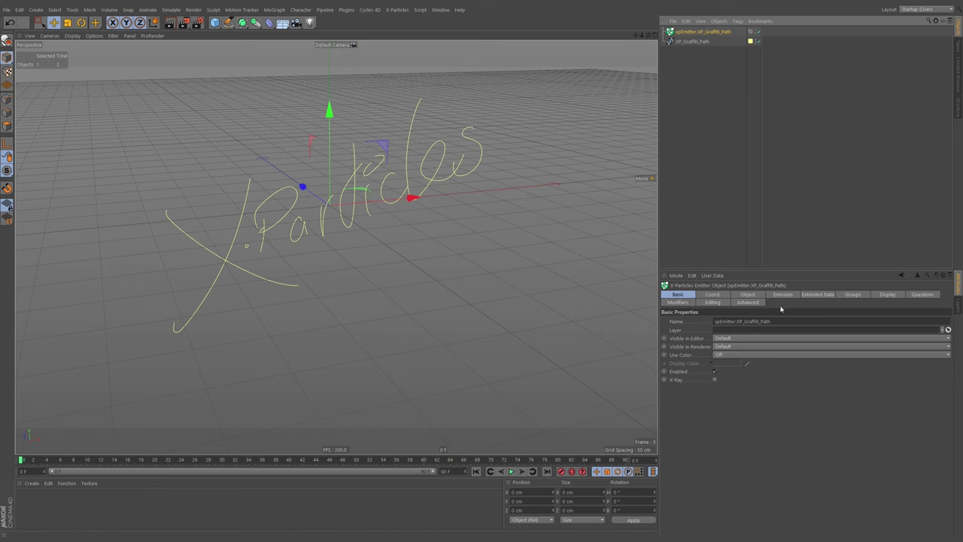
pyautogui.click(749, 295)
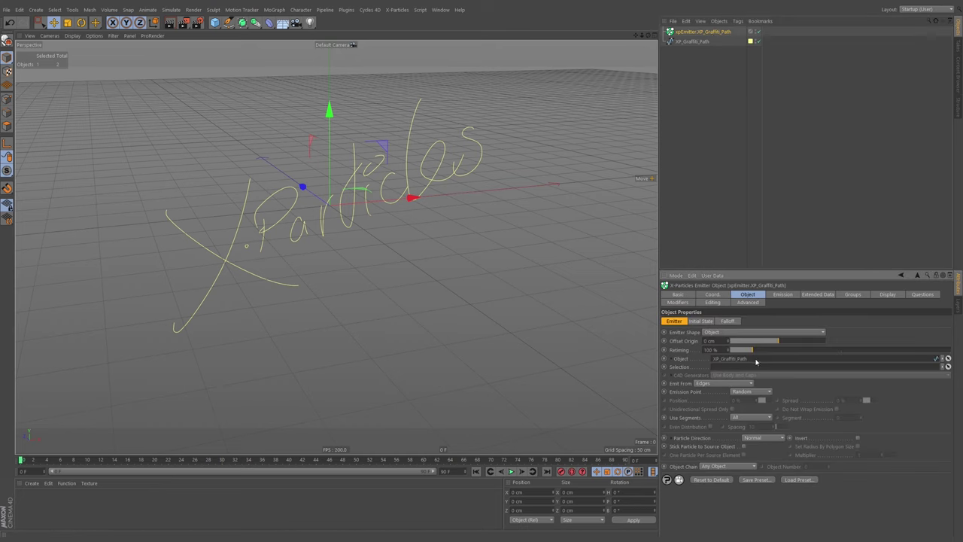
pyautogui.press('F8')
pyautogui.click(785, 298)
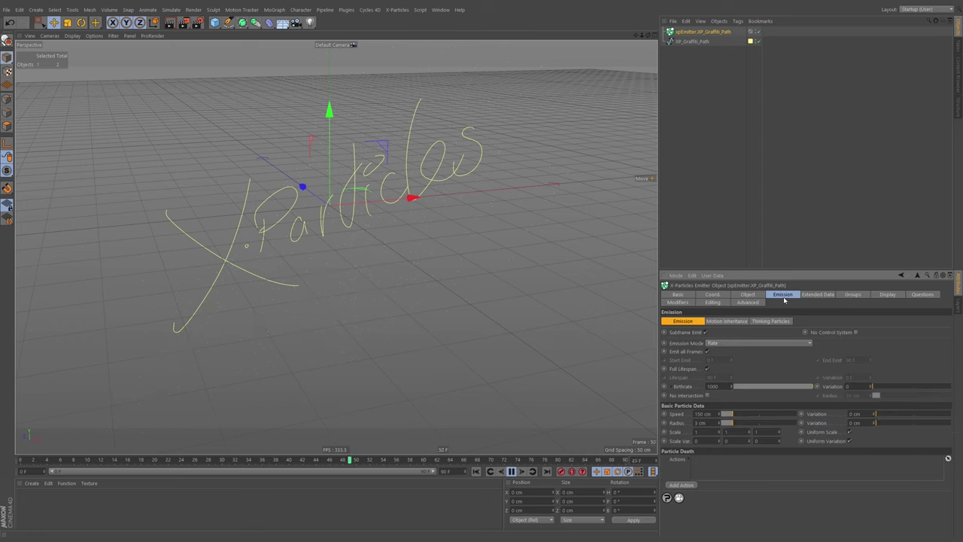
# Step: Set the emitter's particle speed to 0 cm and its birthrate to 100000
pyautogui.doubleClick(704, 414)
pyautogui.write('0')
pyautogui.press('Return')
pyautogui.write('100000')
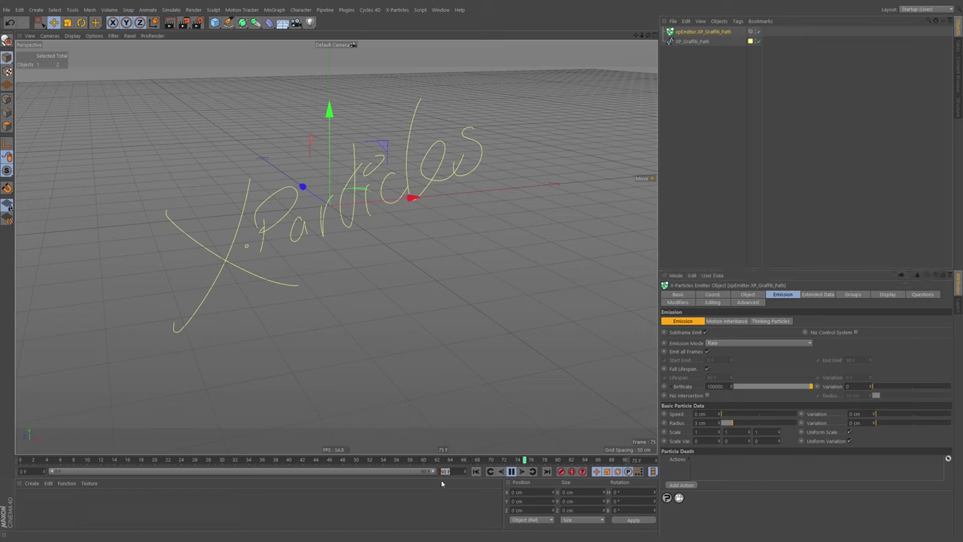
# Step: Extend the project timeline and its preview range to 600 frames
pyautogui.write('600')
pyautogui.press('Return')
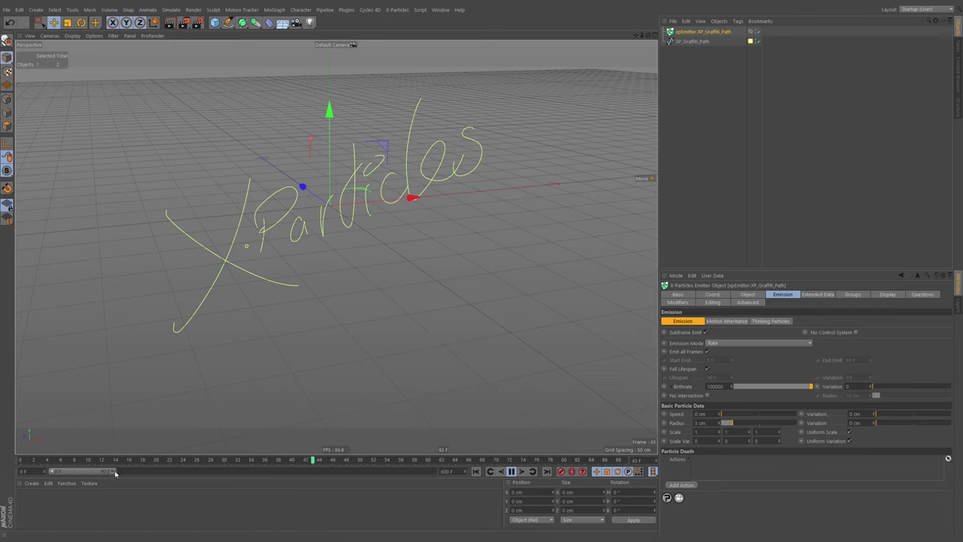
pyautogui.click(748, 82)
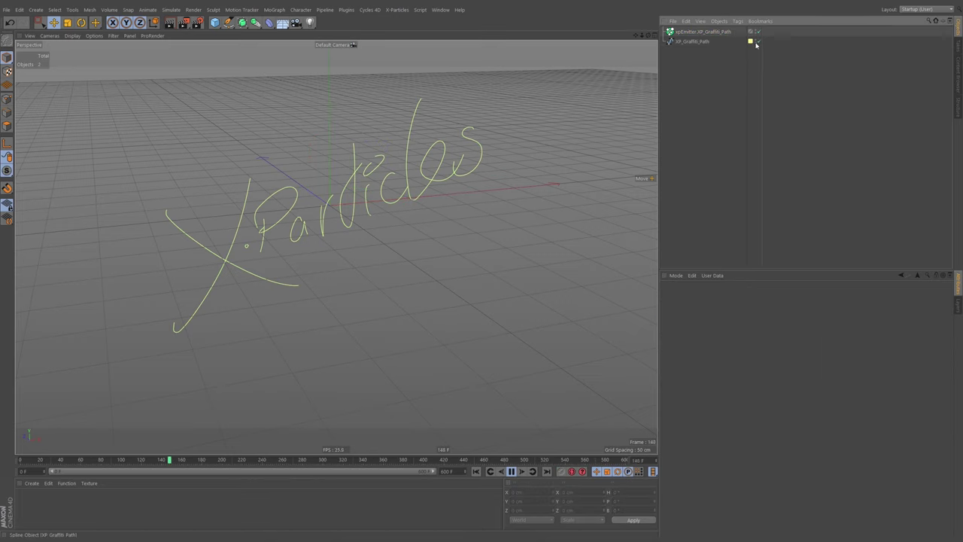
# Step: Hide the graffiti path spline in the viewport and play the first few frames from the start
pyautogui.click(476, 472)
pyautogui.click(478, 473)
pyautogui.click(511, 472)
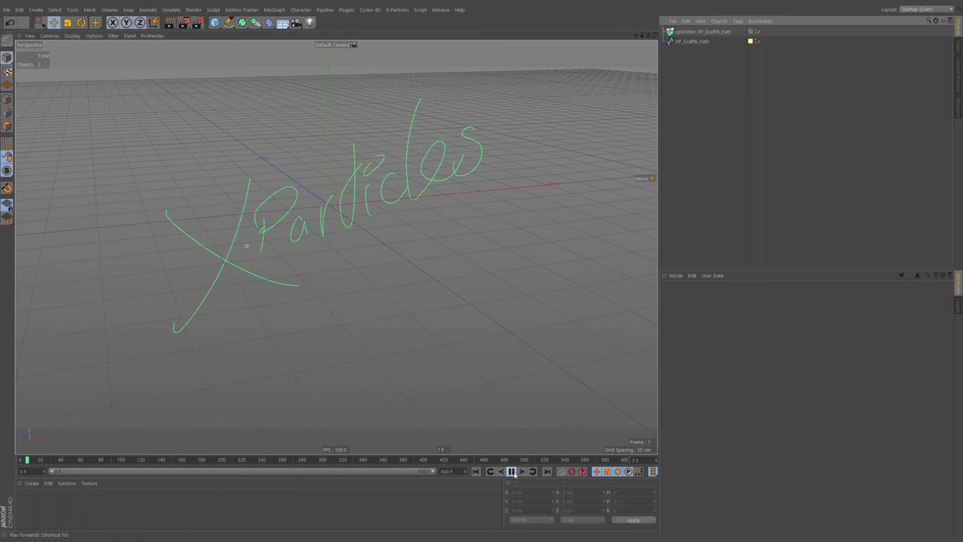
pyautogui.click(511, 472)
pyautogui.keyDown('alt'); pyautogui.moveTo(252, 213); pyautogui.dragTo(383, 204, button='right'); pyautogui.keyUp('alt')
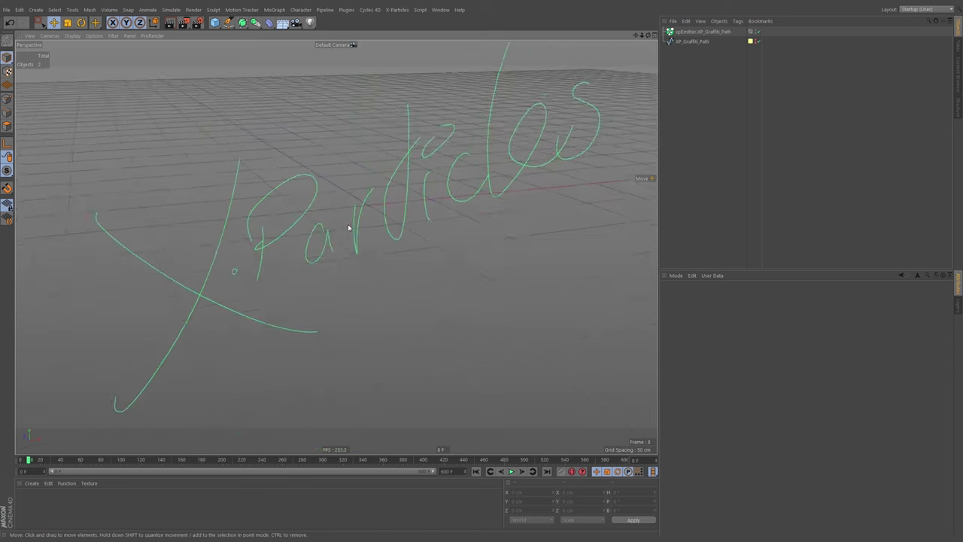
# Step: Set the emitter's birthrate to 1000 and replay the simulation from the first frame
pyautogui.click(697, 32)
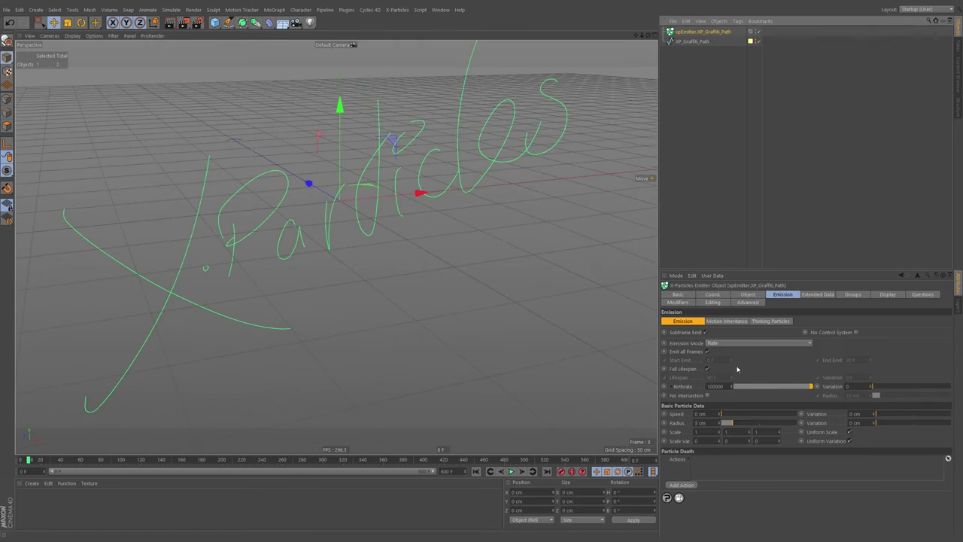
pyautogui.click(476, 472)
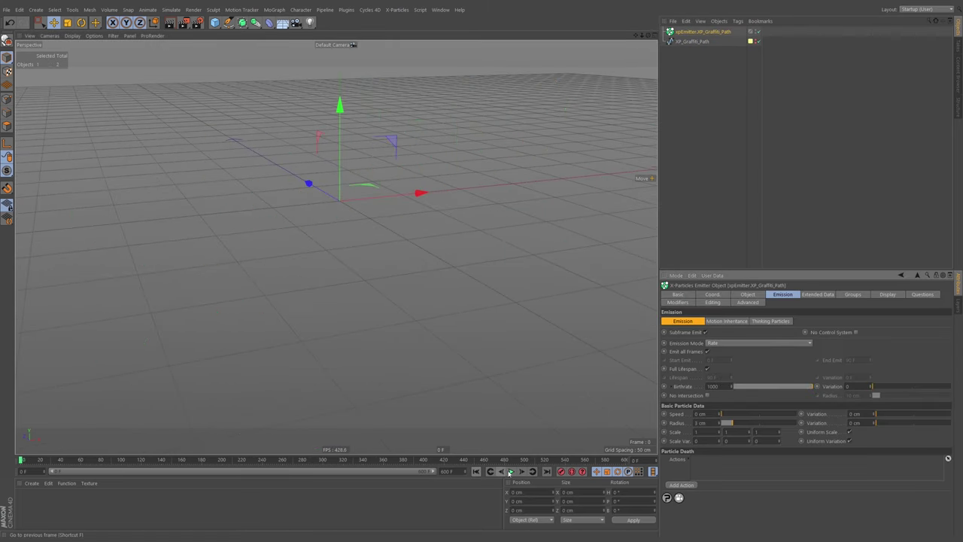
pyautogui.click(511, 472)
pyautogui.keyDown('alt'); pyautogui.moveTo(444, 192); pyautogui.dragTo(413, 191, button='right'); pyautogui.keyUp('alt')
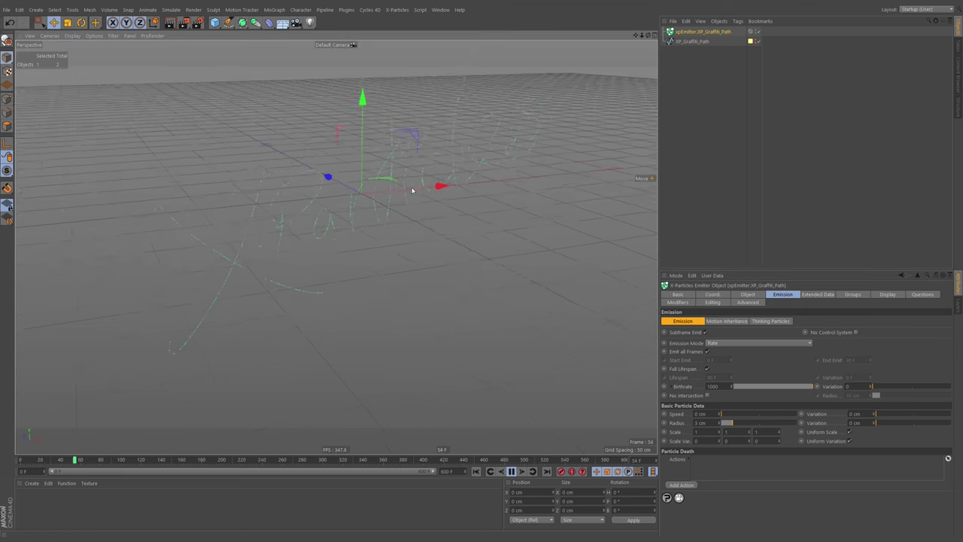
pyautogui.keyDown('alt'); pyautogui.moveTo(413, 191); pyautogui.dragTo(437, 185); pyautogui.keyUp('alt')
pyautogui.keyDown('alt'); pyautogui.moveTo(437, 186); pyautogui.dragTo(426, 193, button='middle'); pyautogui.keyUp('alt')
pyautogui.moveTo(414, 195)
pyautogui.keyDown('alt'); pyautogui.mouseDown()
pyautogui.moveTo(484, 185)
pyautogui.moveTo(447, 189)
pyautogui.moveTo(456, 196)
pyautogui.moveTo(416, 213)
pyautogui.mouseUp(); pyautogui.keyUp('alt')
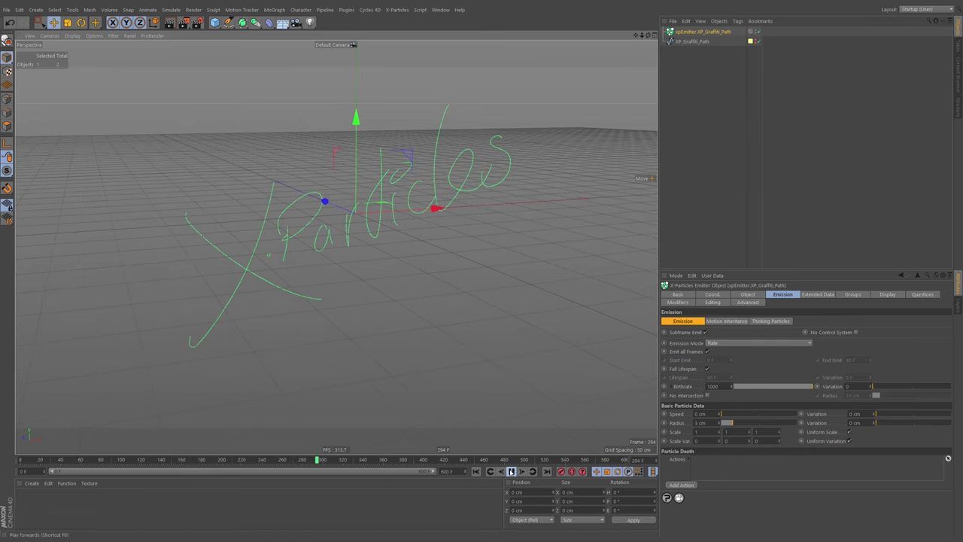
pyautogui.click(511, 472)
pyautogui.keyDown('alt'); pyautogui.moveTo(343, 211); pyautogui.dragTo(408, 204); pyautogui.keyUp('alt')
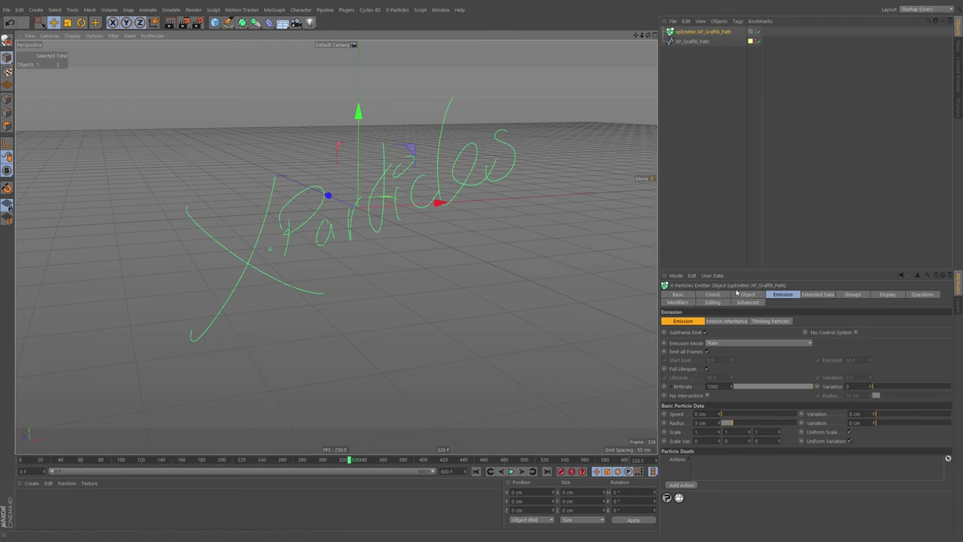
# Step: Set the emitter's particle speed to 30 cm and replay the simulation from the first frame
pyautogui.doubleClick(701, 414)
pyautogui.write('30')
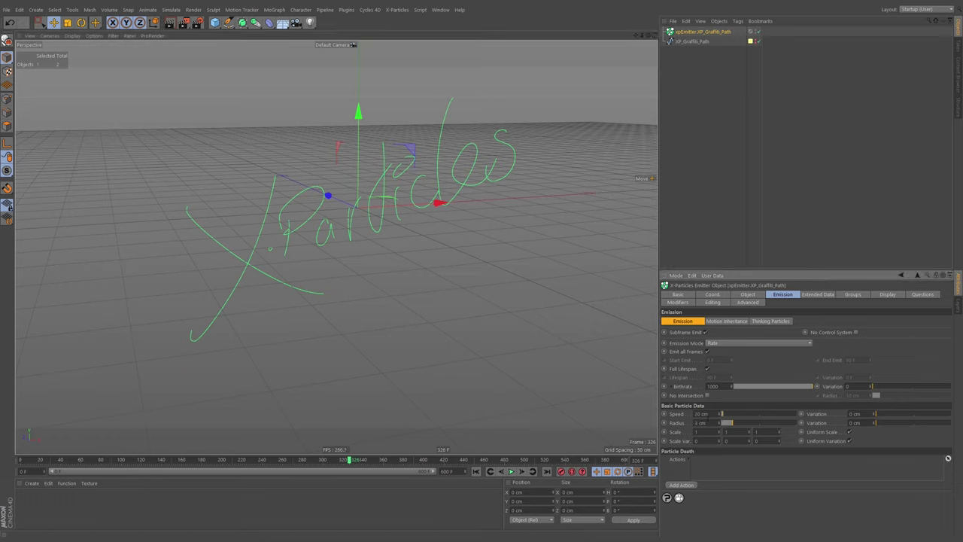
pyautogui.press('Return')
pyautogui.click(476, 471)
pyautogui.click(511, 472)
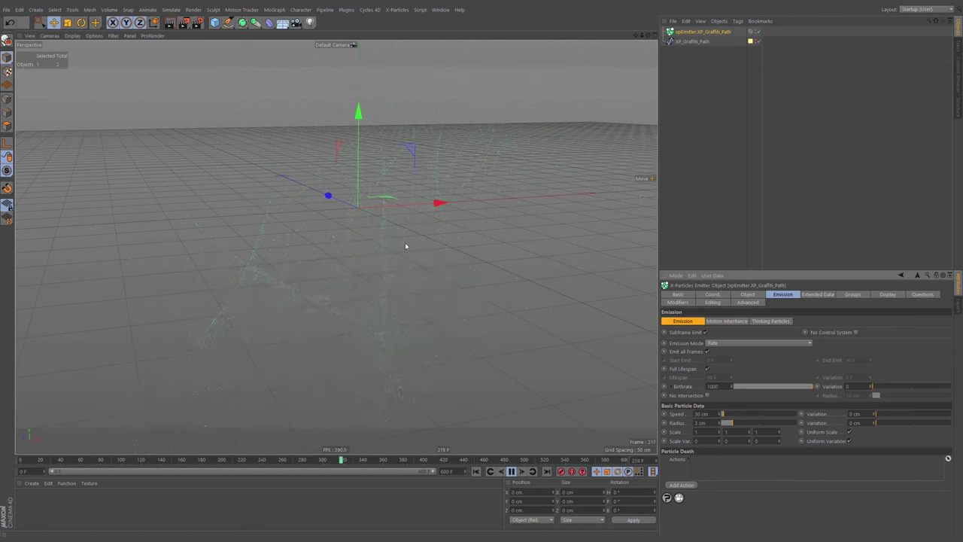
# Step: Set the emitter's speed to 10 cm and birthrate to 5000, and replay the simulation from the start
pyautogui.moveTo(708, 413); pyautogui.dragTo(693, 414)
pyautogui.write('10')
pyautogui.press('Return')
pyautogui.press('Return')
pyautogui.click(477, 471)
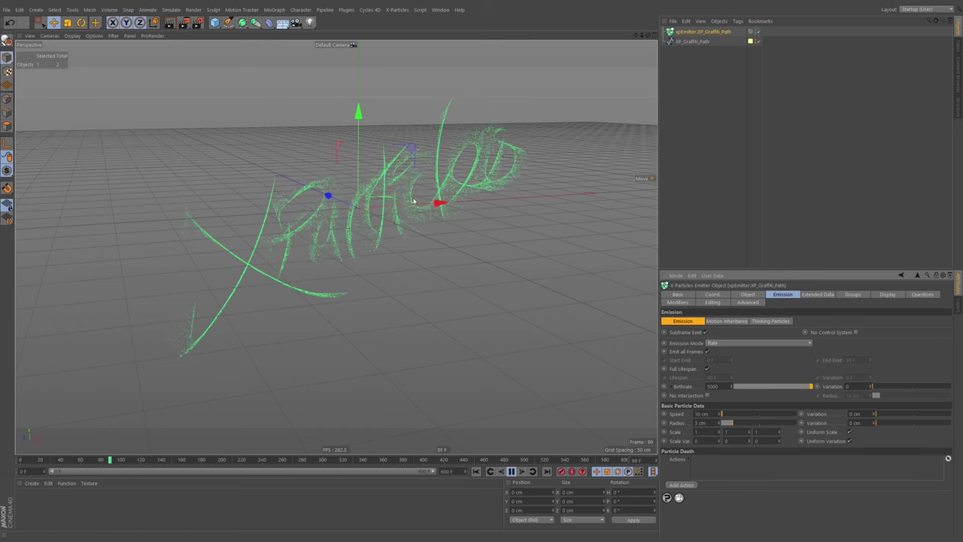
pyautogui.keyDown('alt'); pyautogui.moveTo(415, 216); pyautogui.dragTo(390, 211); pyautogui.keyUp('alt')
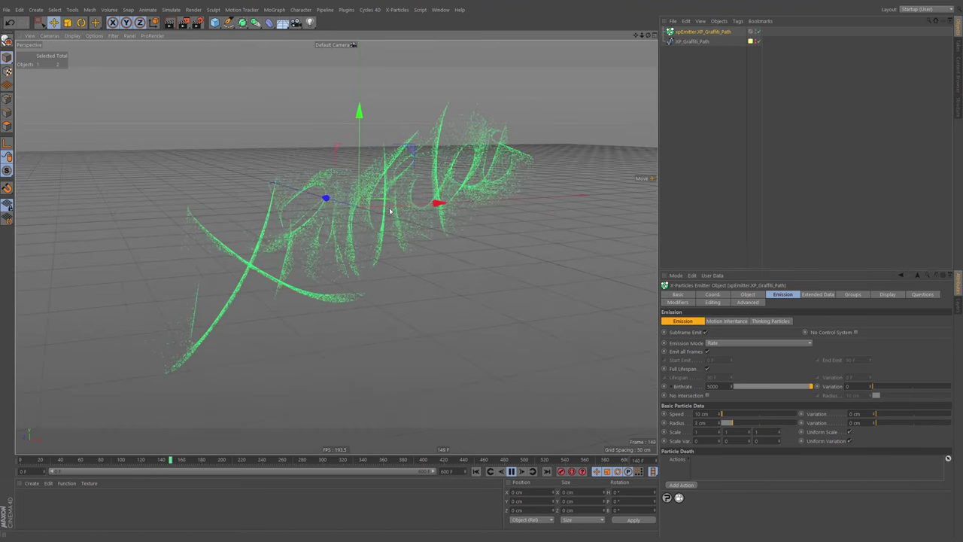
# Step: Change the emitter's particle color mode to Gradient (Parameter)
pyautogui.click(888, 294)
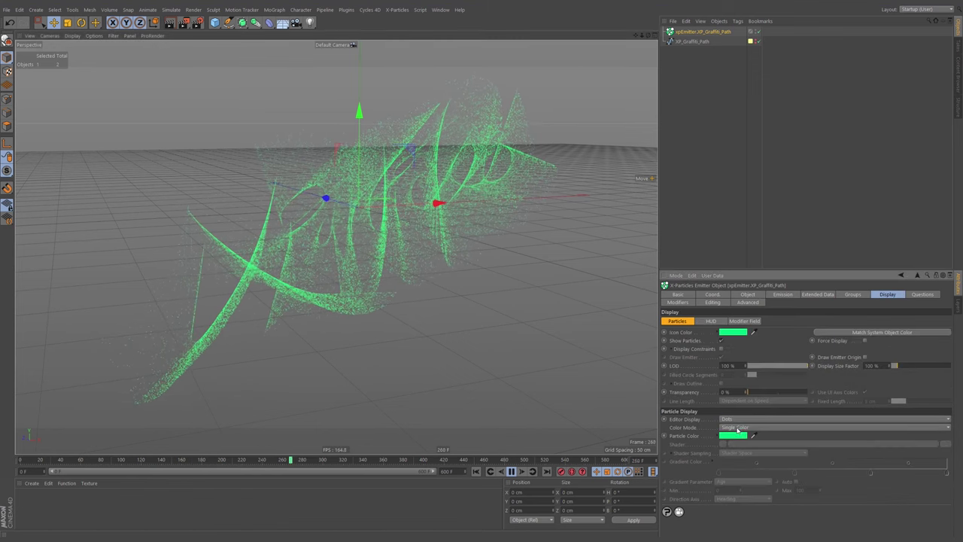
pyautogui.click(738, 428)
pyautogui.click(751, 472)
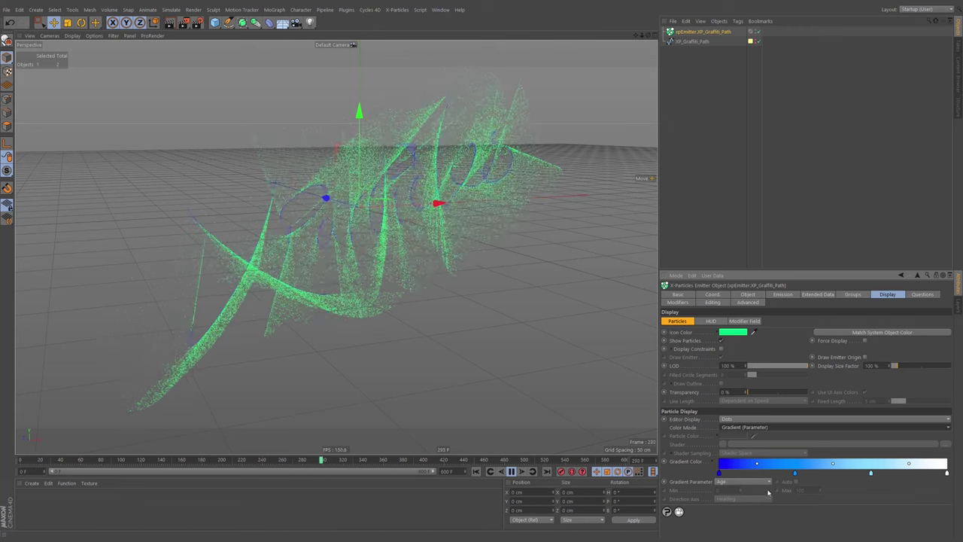
# Step: Load the Full Colors preset into the particle color gradient and replay the simulation from the start
pyautogui.click(712, 461)
pyautogui.scroll(-3, 702, 472)
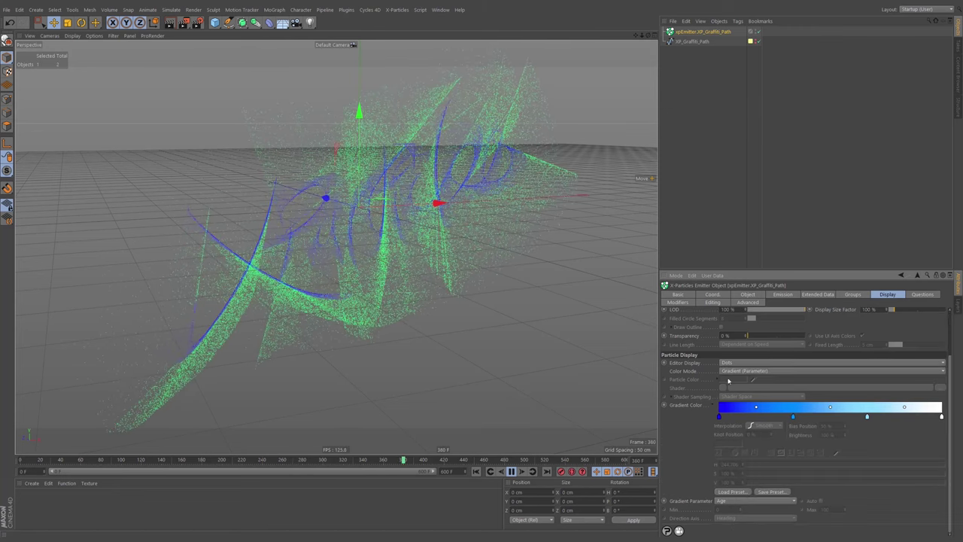
pyautogui.click(733, 491)
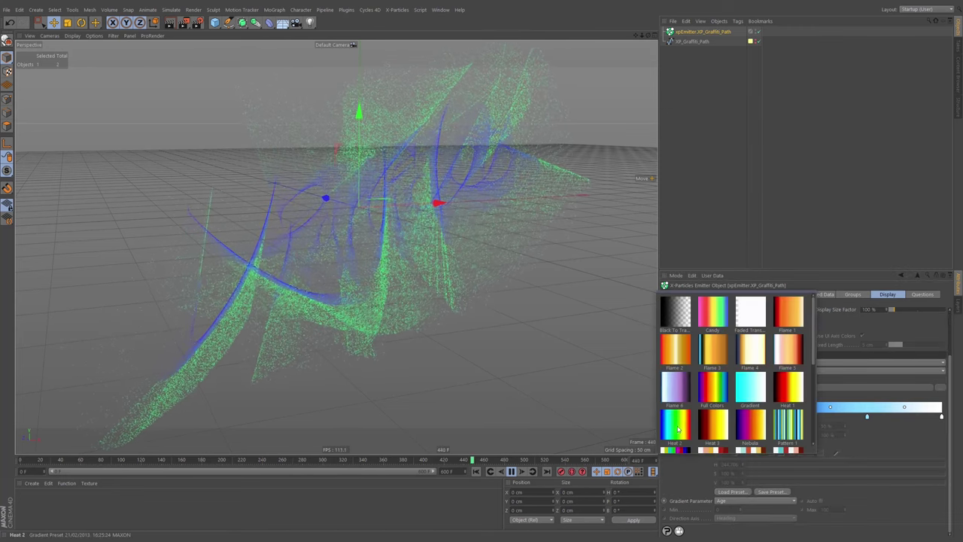
pyautogui.click(724, 396)
pyautogui.click(476, 471)
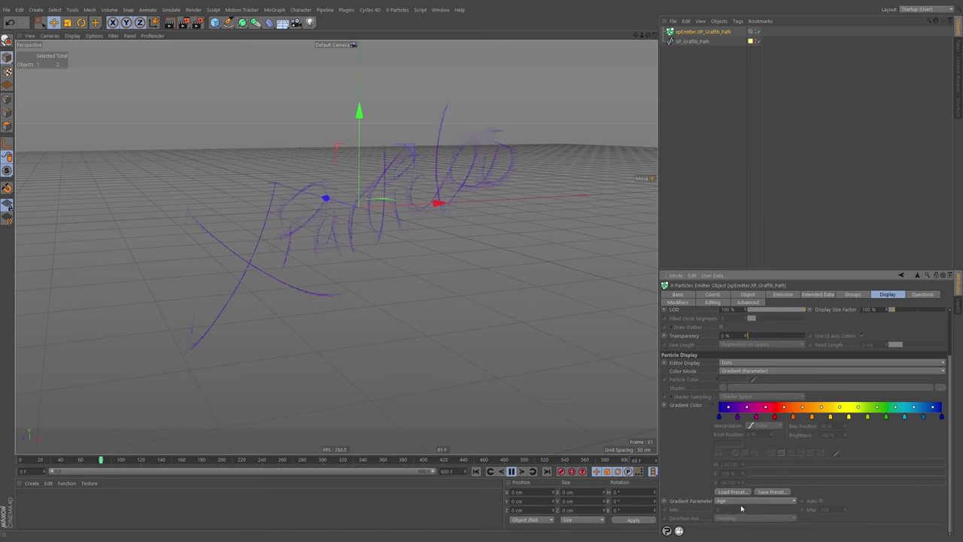
# Step: Set the project length to 300 frames and inspect the colored particles during playback
pyautogui.moveTo(456, 472); pyautogui.dragTo(426, 487)
pyautogui.write('300')
pyautogui.press('Return')
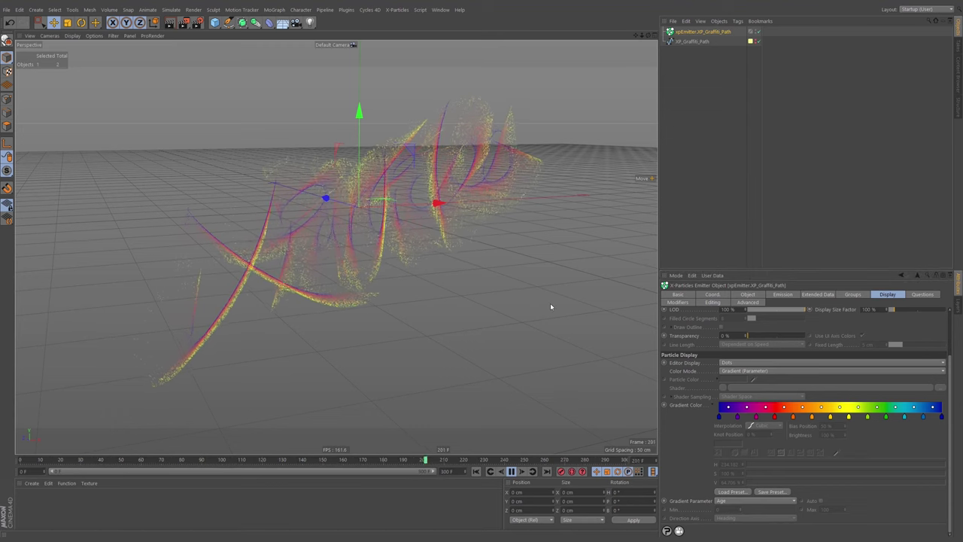
pyautogui.keyDown('alt'); pyautogui.moveTo(421, 204); pyautogui.dragTo(417, 199); pyautogui.keyUp('alt')
pyautogui.keyDown('alt'); pyautogui.moveTo(393, 219); pyautogui.dragTo(406, 212, button='middle'); pyautogui.keyUp('alt')
pyautogui.keyDown('alt'); pyautogui.moveTo(406, 212); pyautogui.dragTo(413, 200); pyautogui.keyUp('alt')
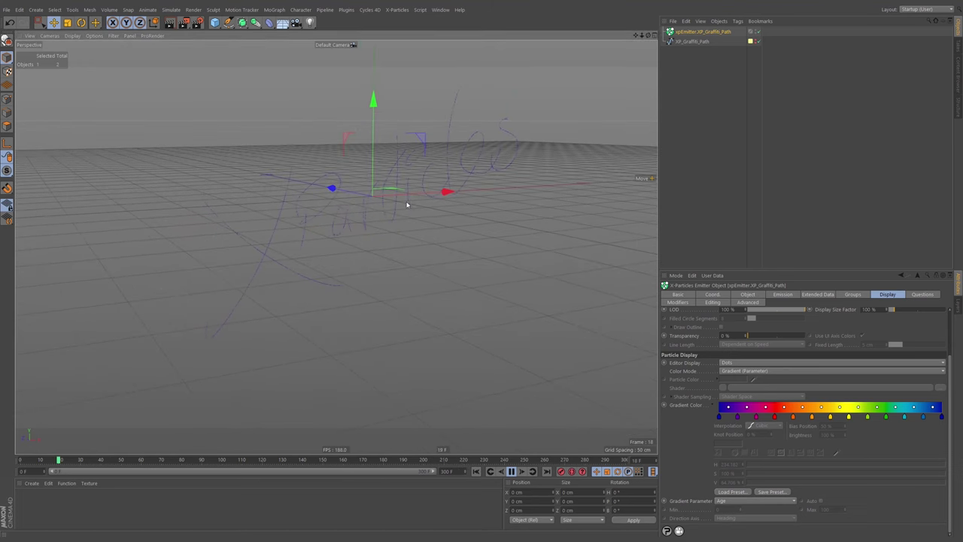
pyautogui.keyDown('alt'); pyautogui.moveTo(421, 180); pyautogui.dragTo(414, 191, button='middle'); pyautogui.keyUp('alt')
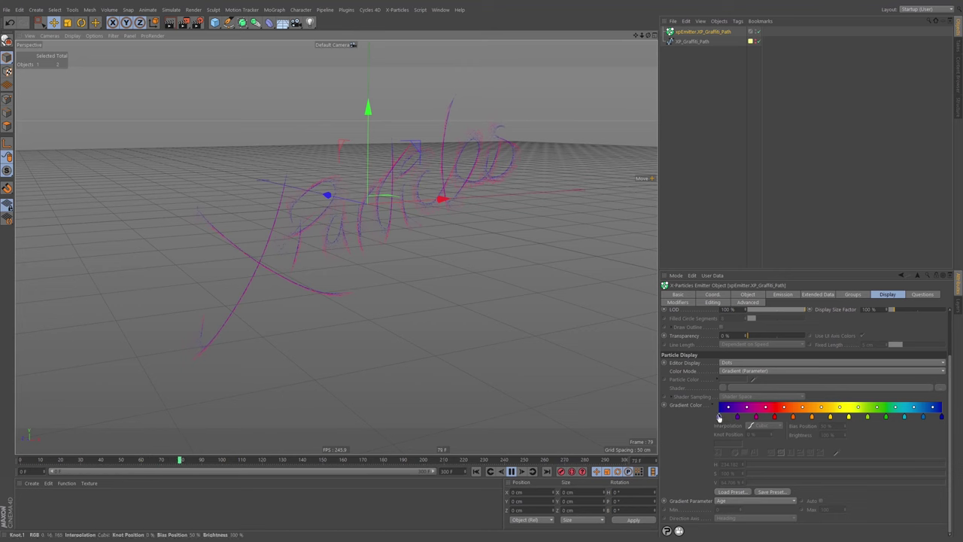
# Step: Change the particle gradient's first knot to white, remove the dark blue knot beside it, and replay the simulation
pyautogui.doubleClick(719, 416)
pyautogui.moveTo(666, 442); pyautogui.dragTo(668, 425)
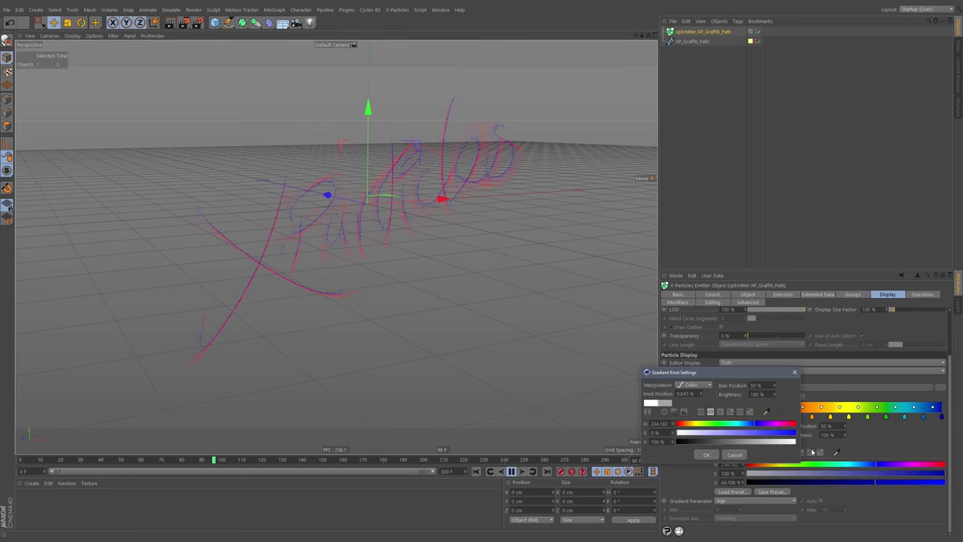
pyautogui.click(706, 455)
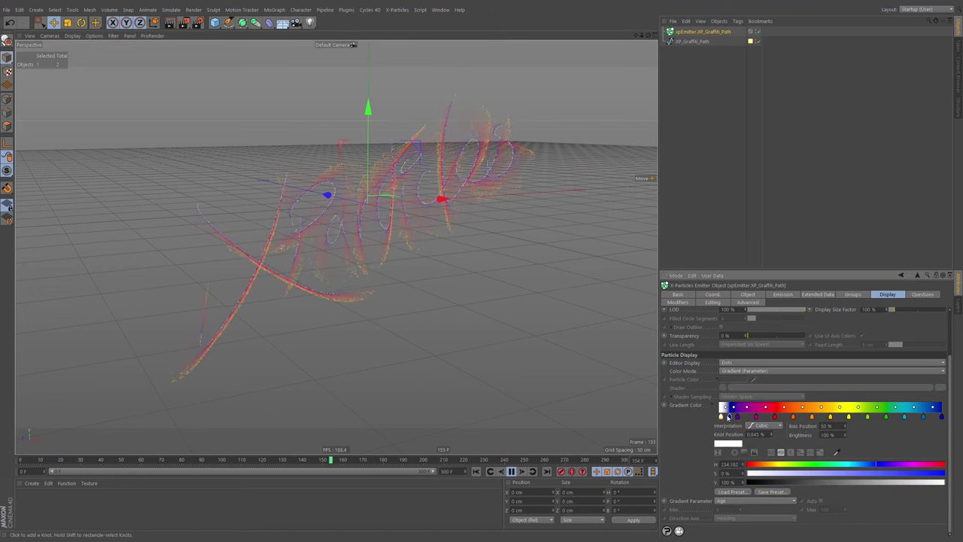
pyautogui.moveTo(729, 416); pyautogui.dragTo(719, 447)
pyautogui.click(477, 472)
pyautogui.click(477, 472)
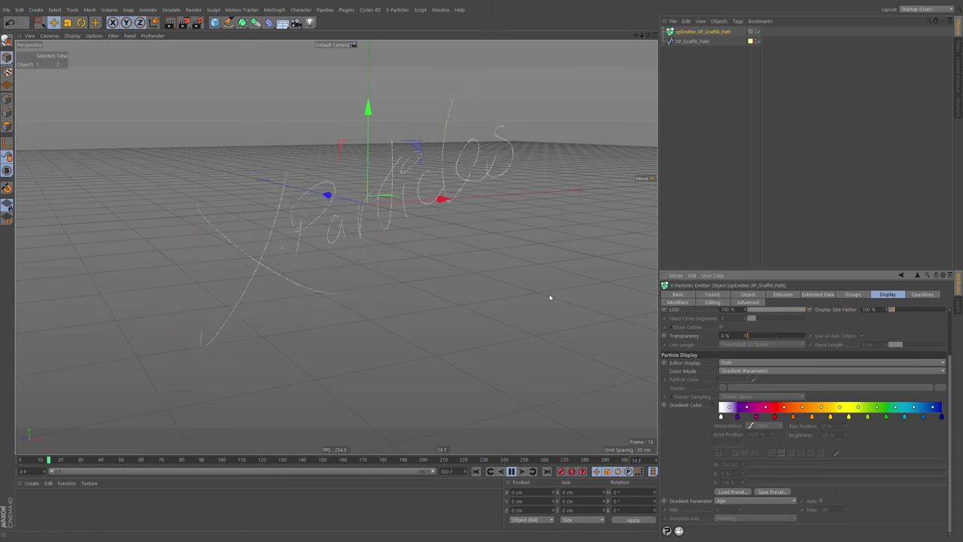
# Step: Set the emitter's particle direction to Random
pyautogui.moveTo(413, 217)
pyautogui.keyDown('alt'); pyautogui.mouseDown()
pyautogui.moveTo(423, 209)
pyautogui.moveTo(399, 209)
pyautogui.mouseUp(); pyautogui.keyUp('alt')
pyautogui.click(747, 293)
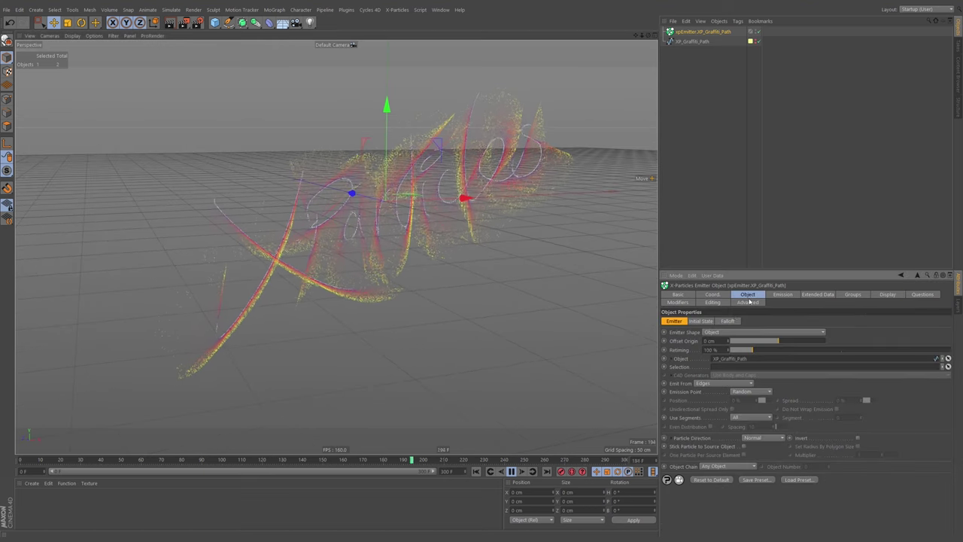
pyautogui.click(764, 438)
pyautogui.click(754, 465)
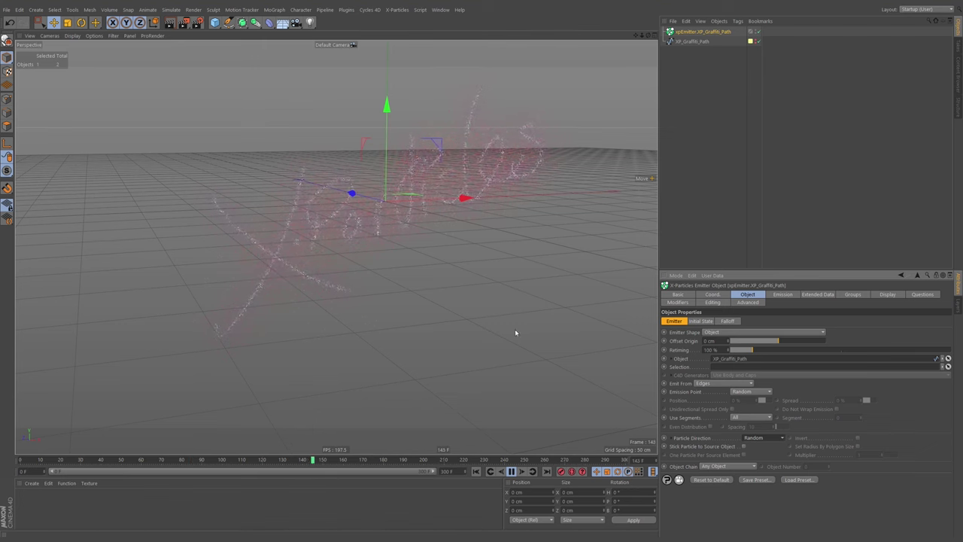
# Step: Set the emitter's speed to 2 cm and replay the simulation from the start
pyautogui.click(781, 294)
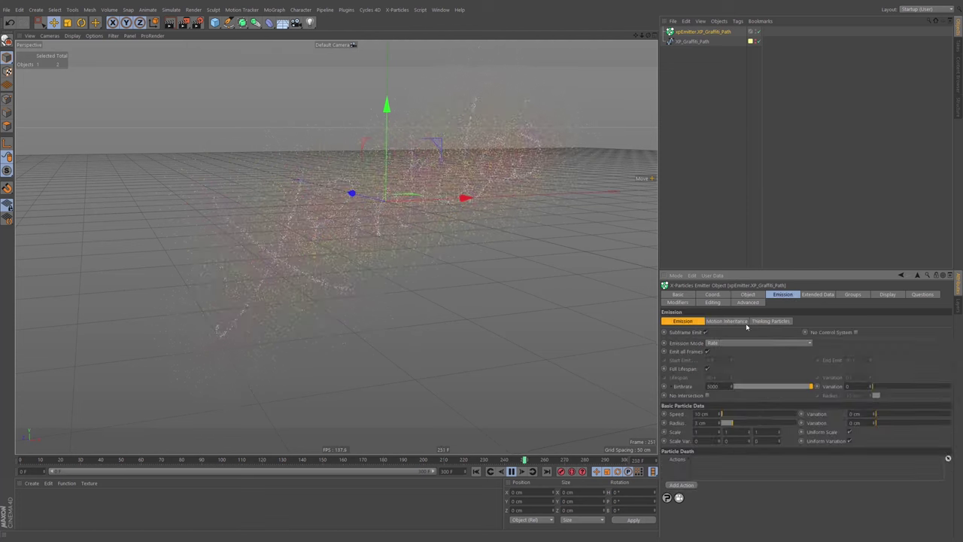
pyautogui.doubleClick(701, 414)
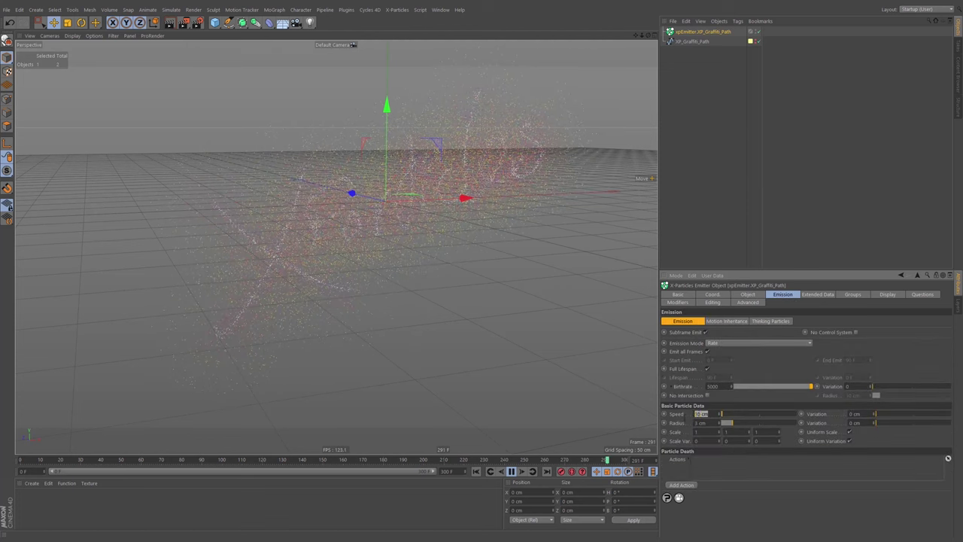
pyautogui.click(475, 472)
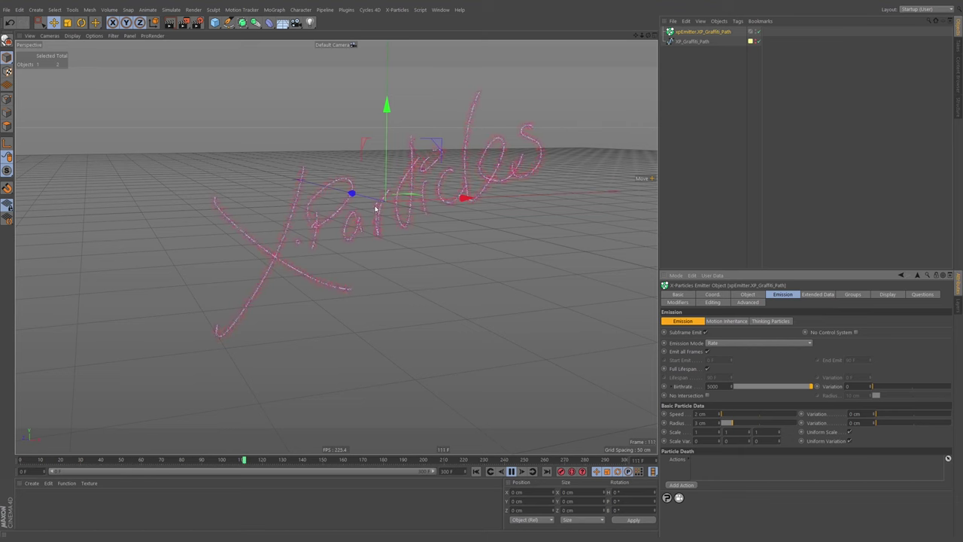
# Step: Raise the emitter's birthrate to 50000 and replay the simulation to inspect the denser particles
pyautogui.keyDown('alt'); pyautogui.moveTo(383, 212); pyautogui.dragTo(388, 218); pyautogui.keyUp('alt')
pyautogui.click(720, 387)
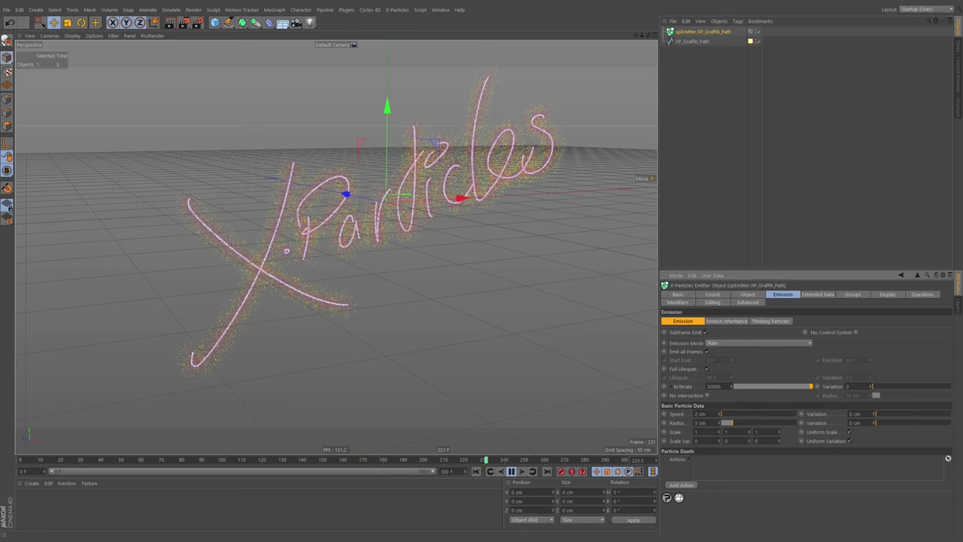
pyautogui.click(476, 472)
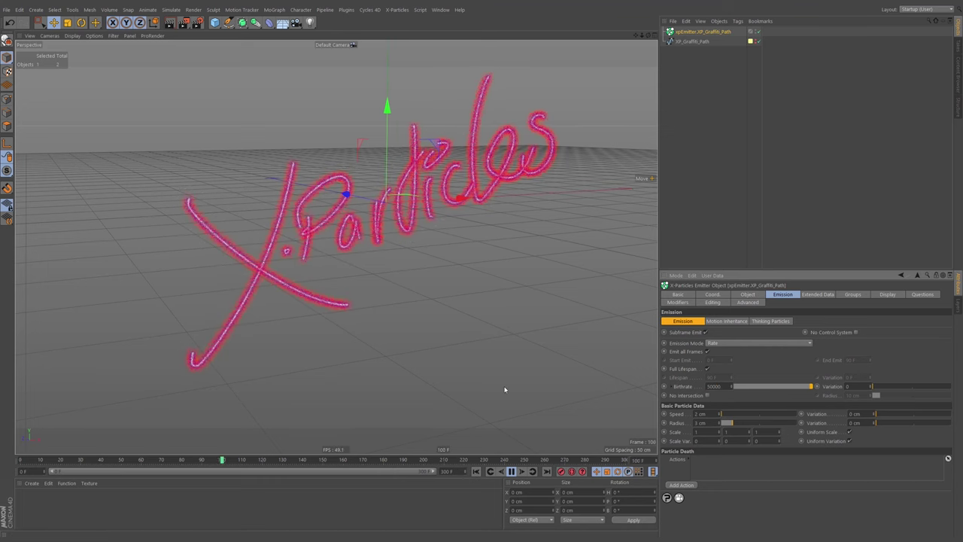
pyautogui.keyDown('alt'); pyautogui.moveTo(401, 211); pyautogui.dragTo(612, 348); pyautogui.keyUp('alt')
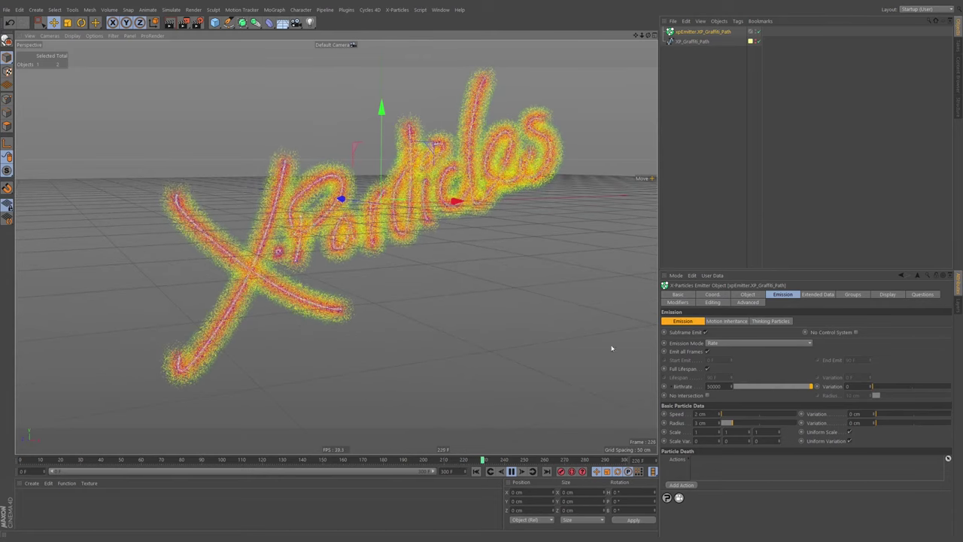
# Step: Change the emitter's emission point from Random to Set and watch the simulation
pyautogui.click(747, 294)
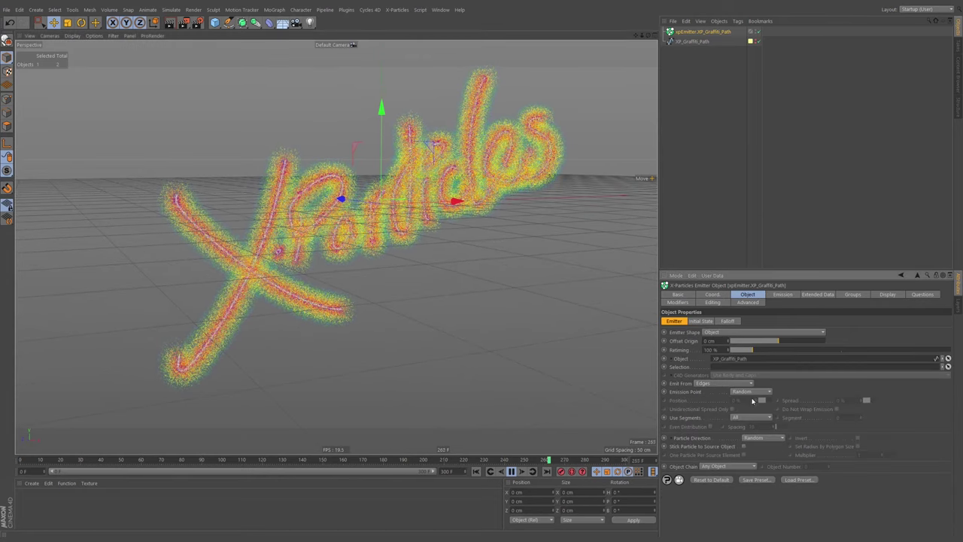
pyautogui.click(753, 393)
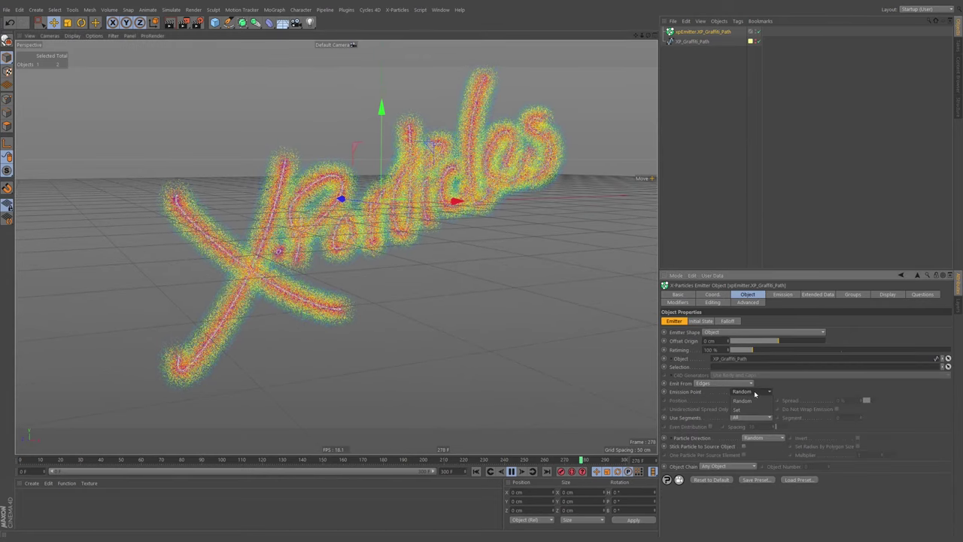
pyautogui.click(695, 393)
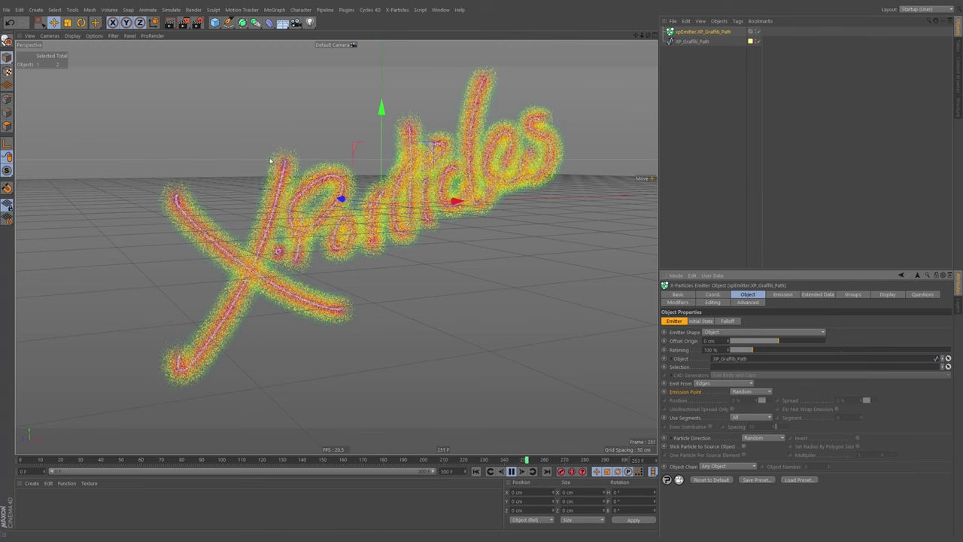
pyautogui.click(753, 391)
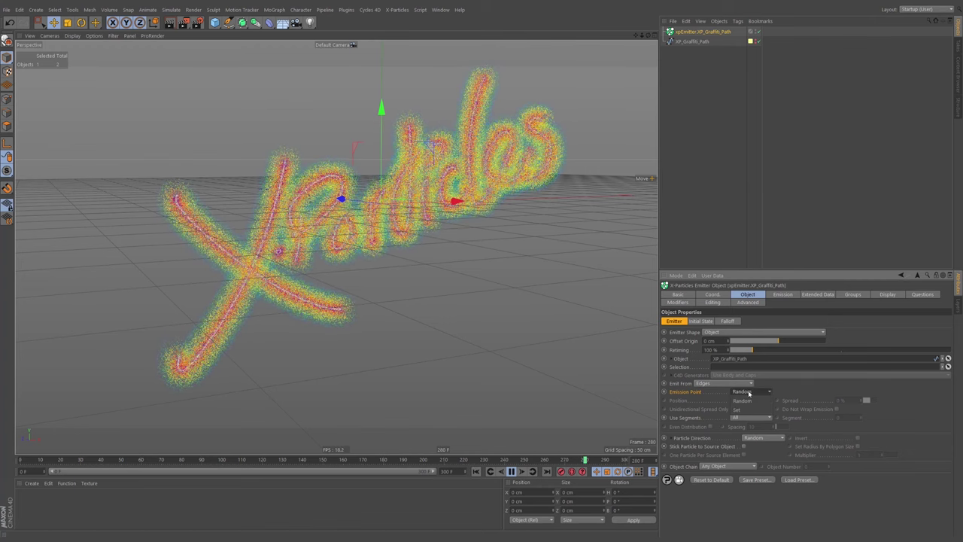
pyautogui.click(750, 409)
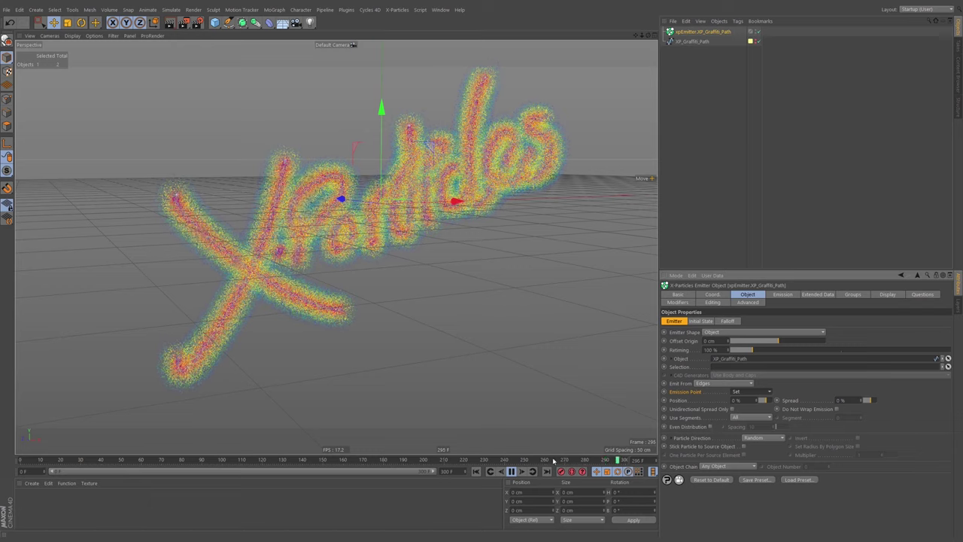
pyautogui.click(512, 472)
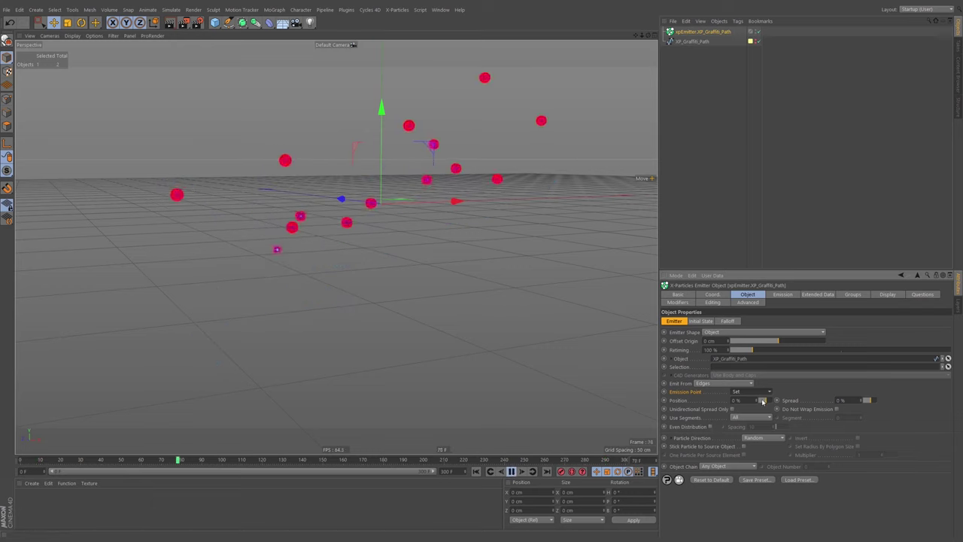
# Step: Try the emission point's position at about 154% during playback and reset it to 0%
pyautogui.moveTo(765, 400); pyautogui.dragTo(767, 404)
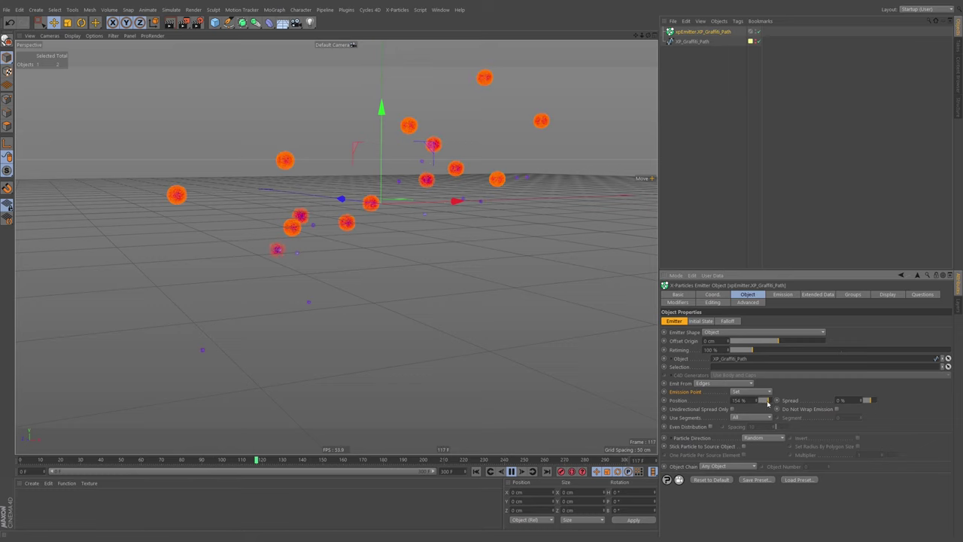
pyautogui.doubleClick(740, 401)
pyautogui.write('0')
pyautogui.press('Return')
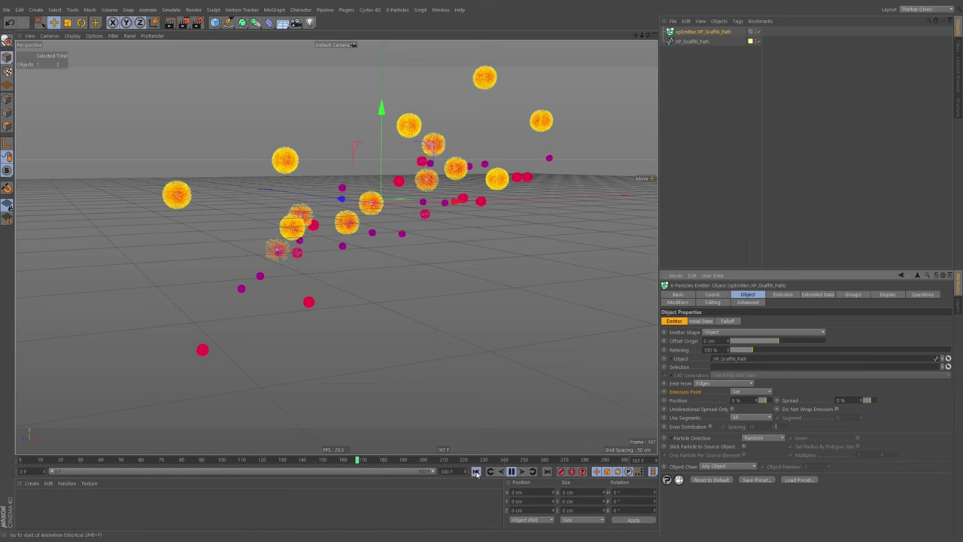
# Step: Stop the rewound simulation and keyframe the emission position at 100% on frame 210
pyautogui.click(476, 472)
pyautogui.click(511, 472)
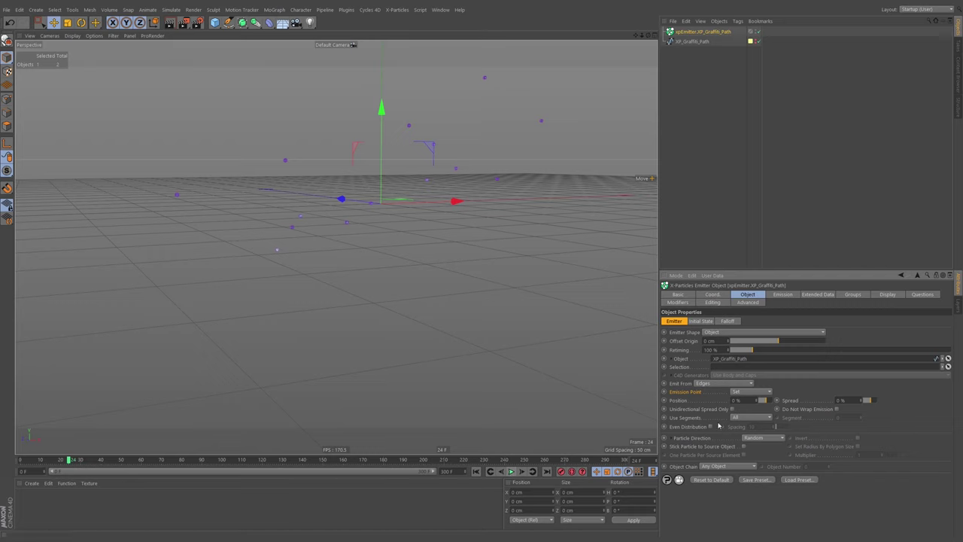
pyautogui.click(60, 460)
pyautogui.moveTo(172, 459); pyautogui.dragTo(444, 462)
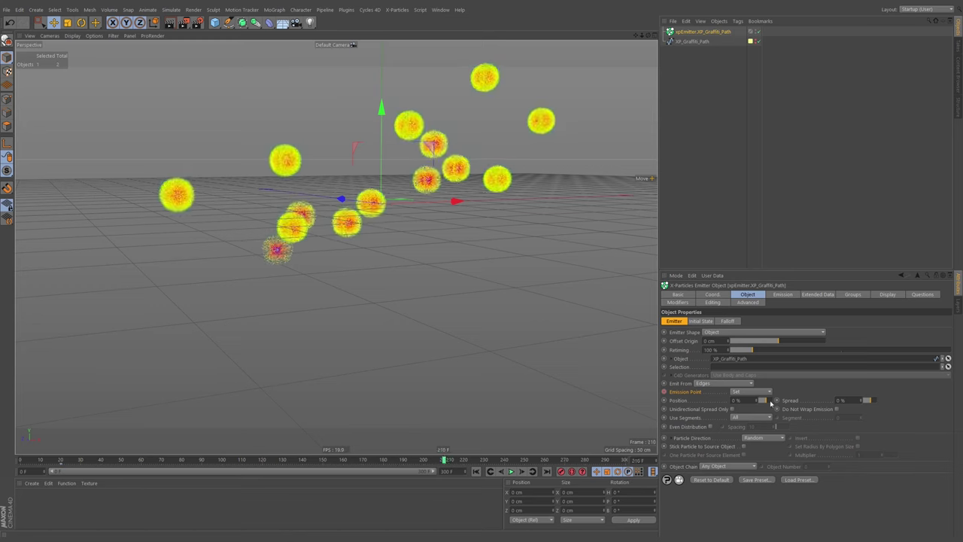
pyautogui.moveTo(770, 402); pyautogui.dragTo(777, 404)
pyautogui.write('100')
pyautogui.press('Return')
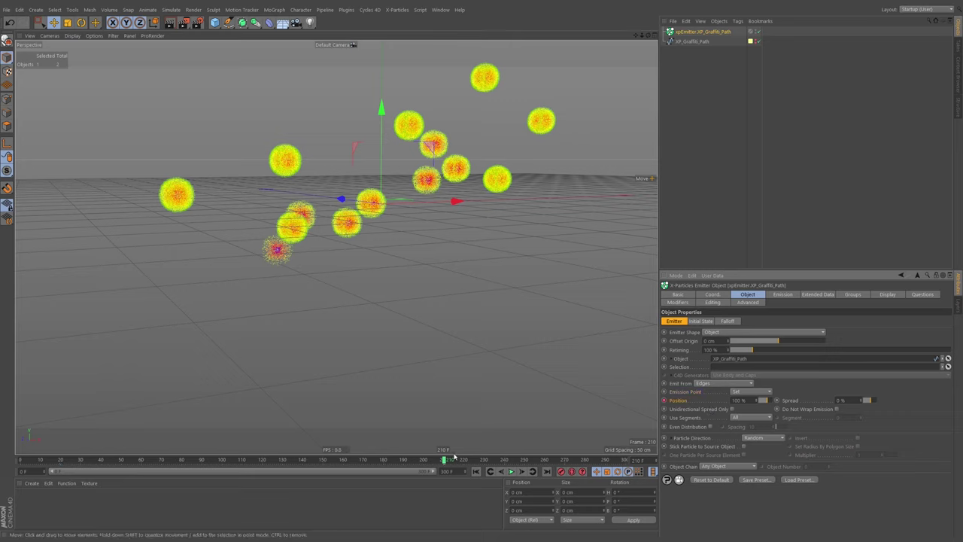
# Step: Keyframe the emission position at 0% on frame 20
pyautogui.moveTo(445, 460); pyautogui.dragTo(62, 465)
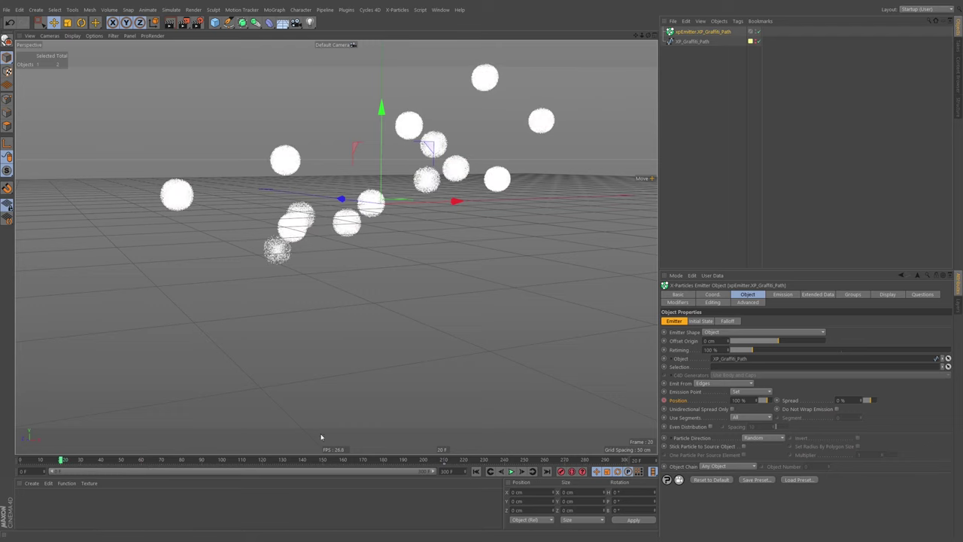
pyautogui.moveTo(748, 400); pyautogui.dragTo(722, 414)
pyautogui.write('0')
pyautogui.press('Return')
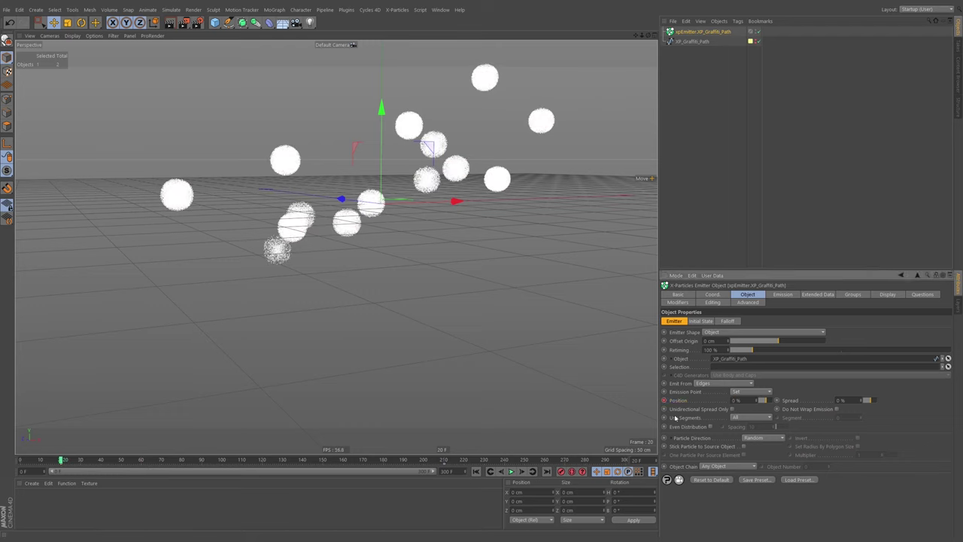
# Step: Play the animation from the start to review how the particles travel along the letters
pyautogui.click(477, 472)
pyautogui.click(511, 472)
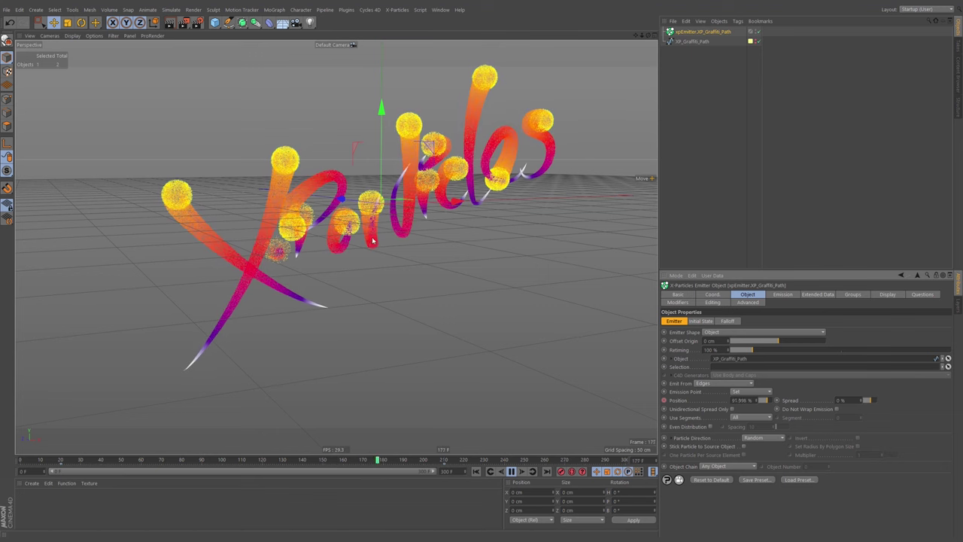
pyautogui.click(512, 471)
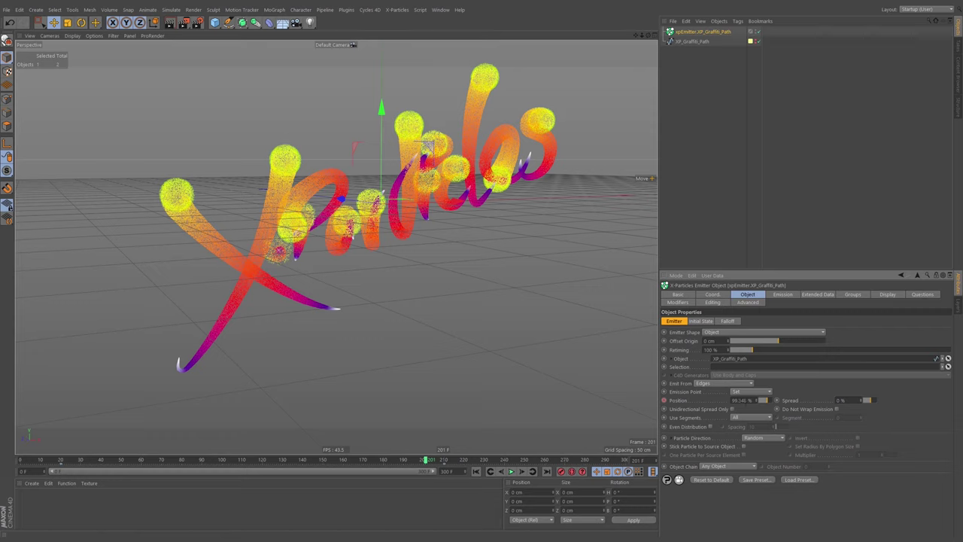
pyautogui.click(476, 472)
pyautogui.click(511, 471)
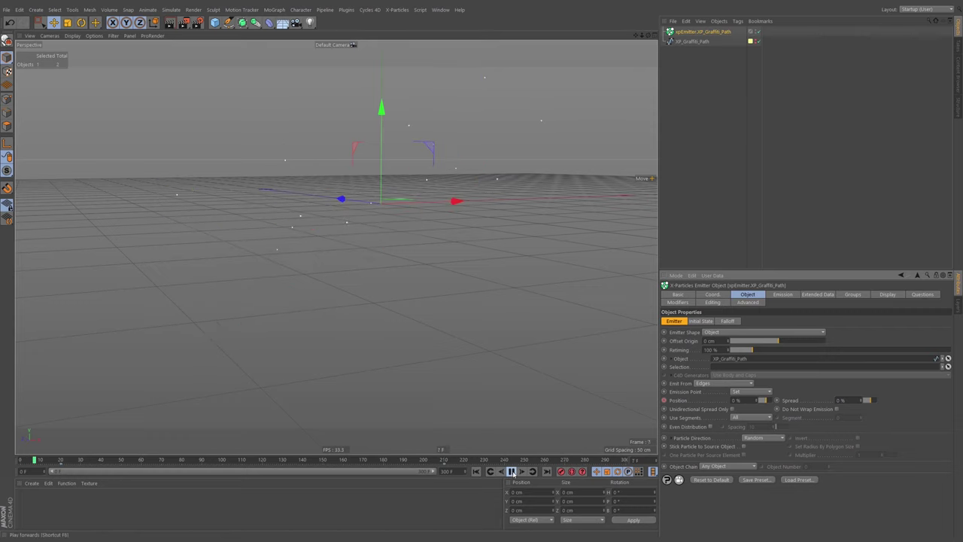
# Step: Make the XP_Graffiti_Path spline visible and play the animation to compare the particles with its path
pyautogui.click(756, 40)
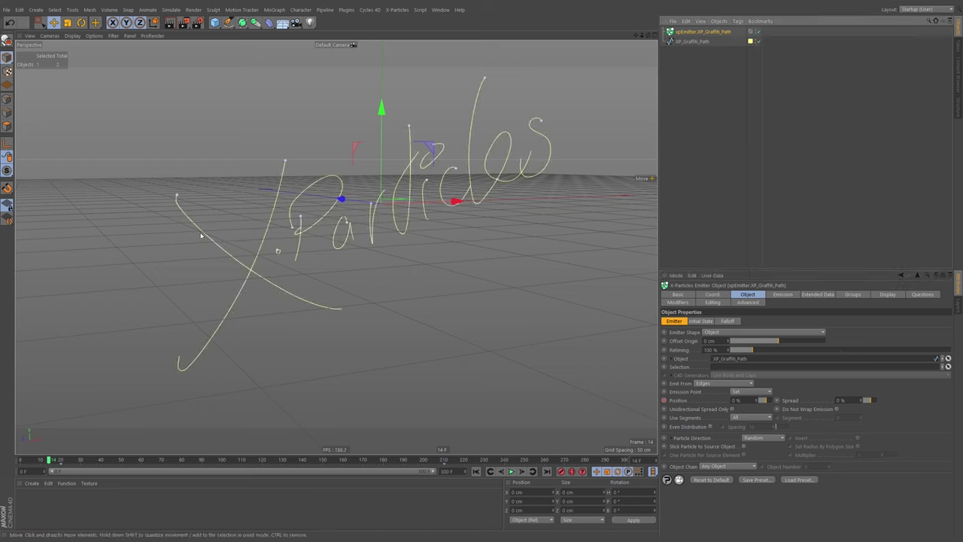
pyautogui.press('F8')
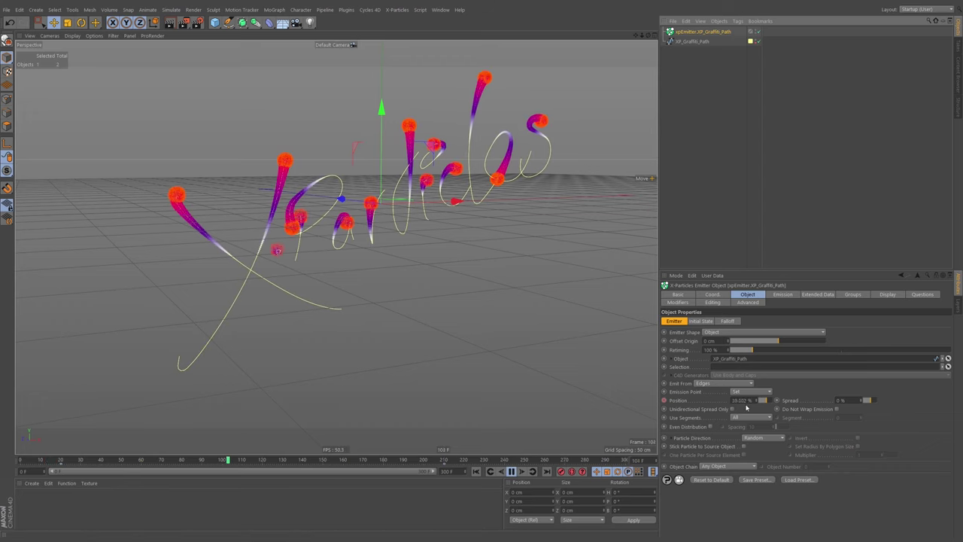
pyautogui.click(511, 471)
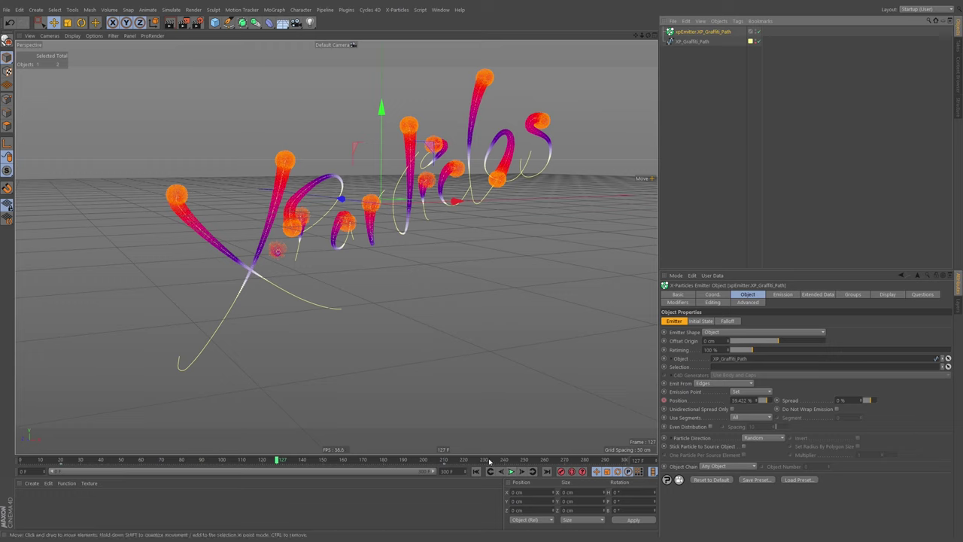
pyautogui.click(511, 471)
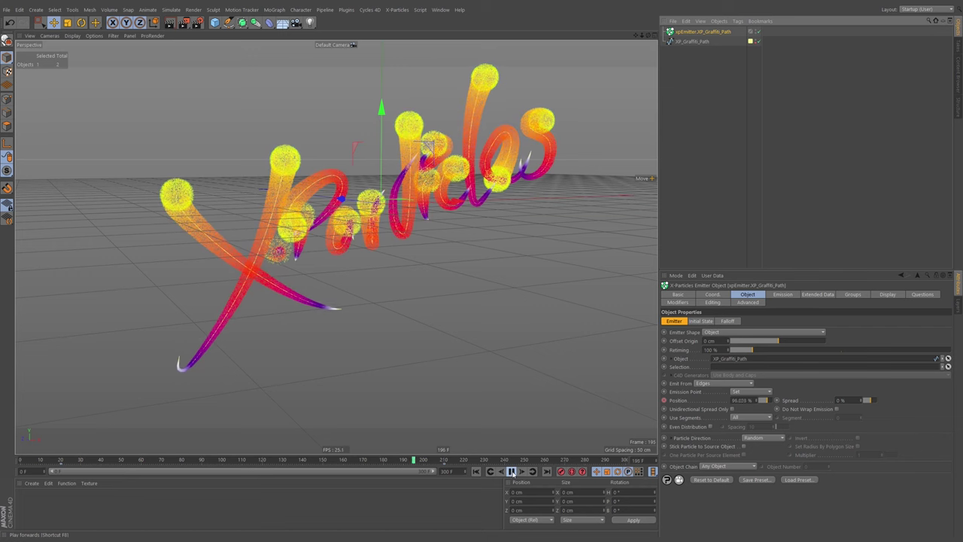
pyautogui.click(512, 471)
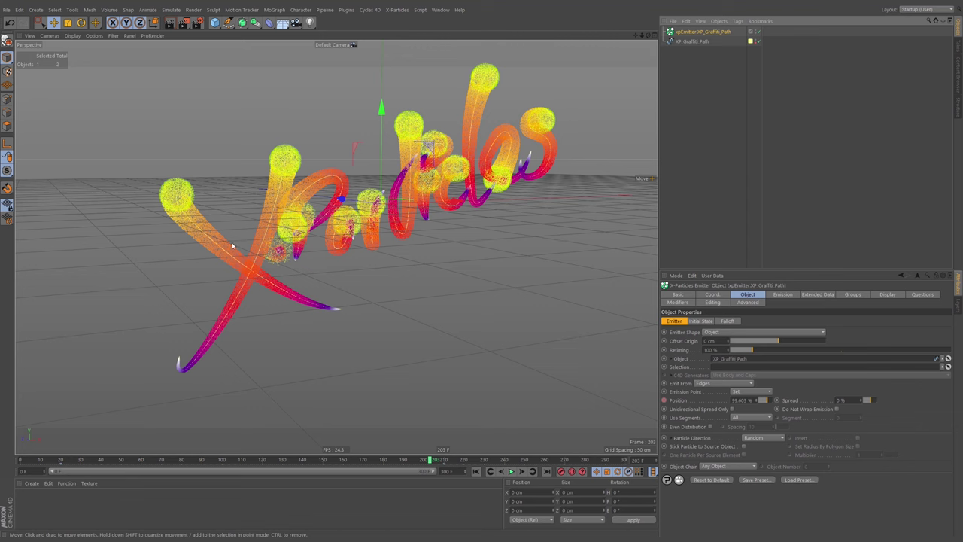
pyautogui.moveTo(420, 179)
pyautogui.keyDown('alt'); pyautogui.mouseDown()
pyautogui.moveTo(564, 180)
pyautogui.moveTo(415, 192)
pyautogui.mouseUp(); pyautogui.keyUp('alt')
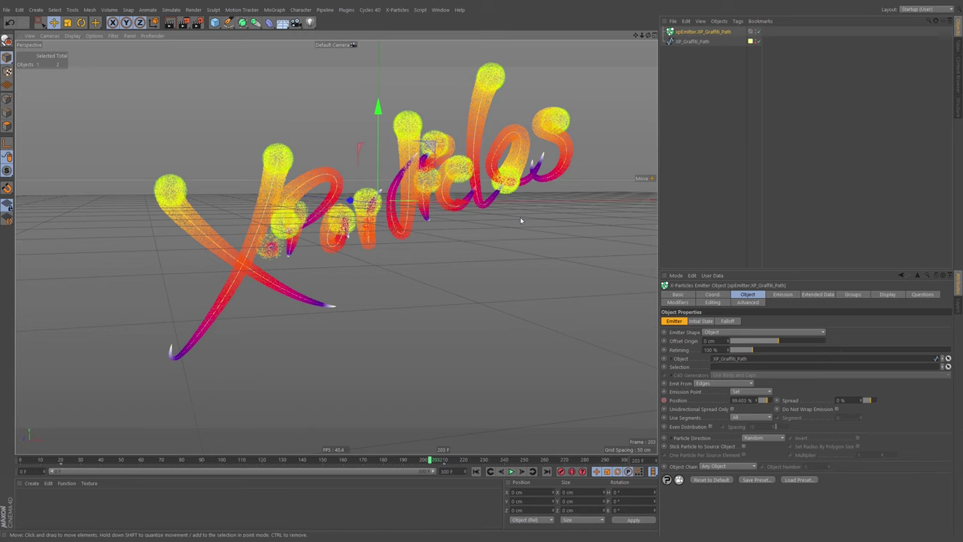
# Step: Reduce the emitter's speed to 0.2 cm and replay the simulation from the start
pyautogui.click(783, 294)
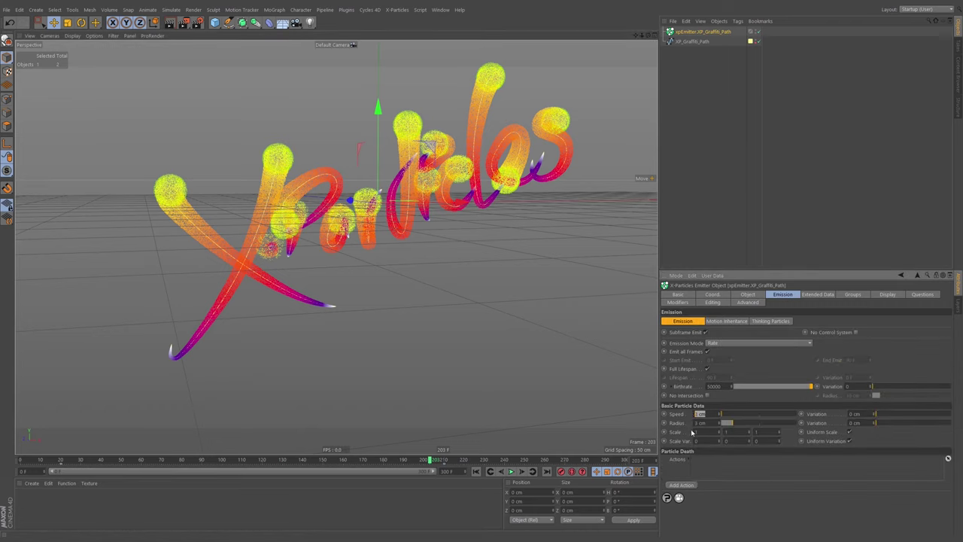
pyautogui.press('BackSpace')
pyautogui.write('0.2')
pyautogui.press('Return')
pyautogui.click(476, 471)
pyautogui.click(511, 472)
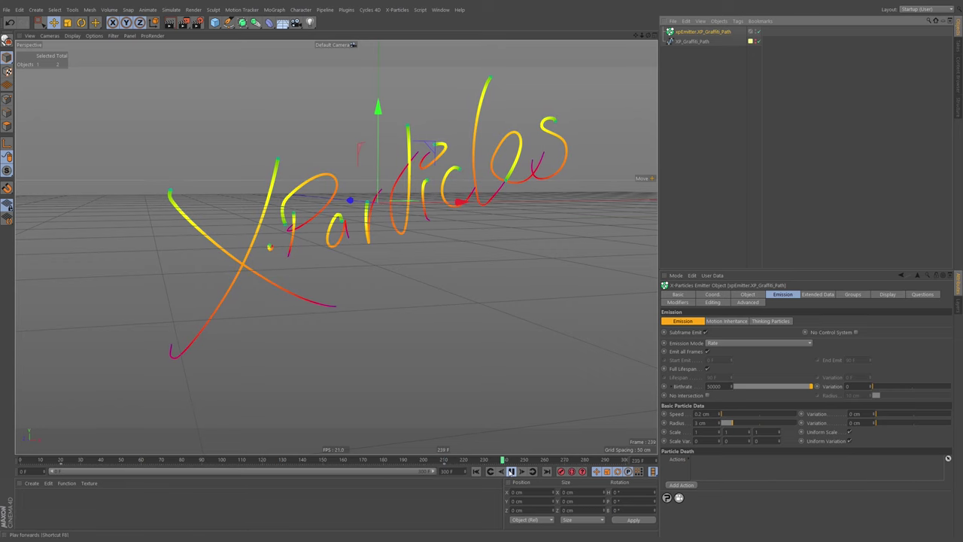
# Step: Raise the emitter's birthrate to 500000 and speed to 5 cm with 3 cm variation, and replay the simulation
pyautogui.click(512, 472)
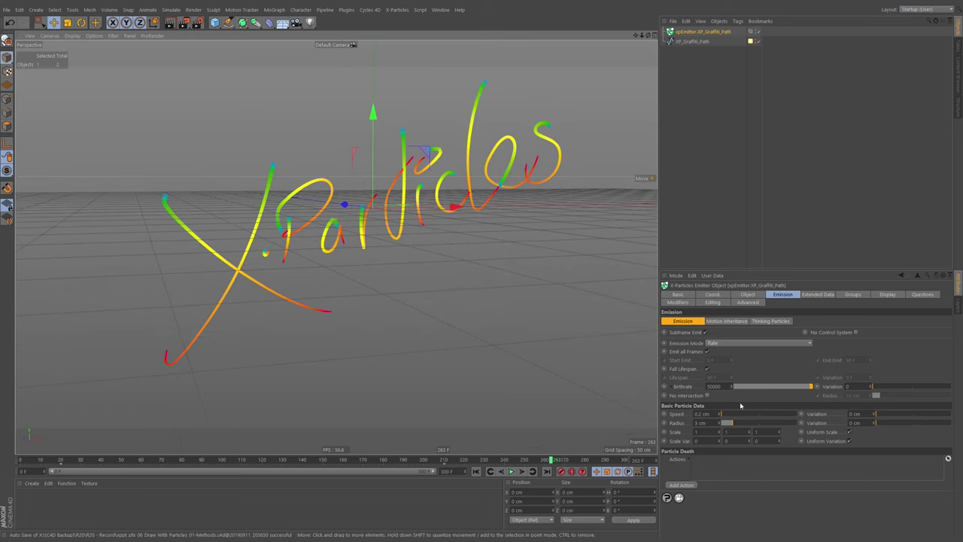
pyautogui.click(707, 368)
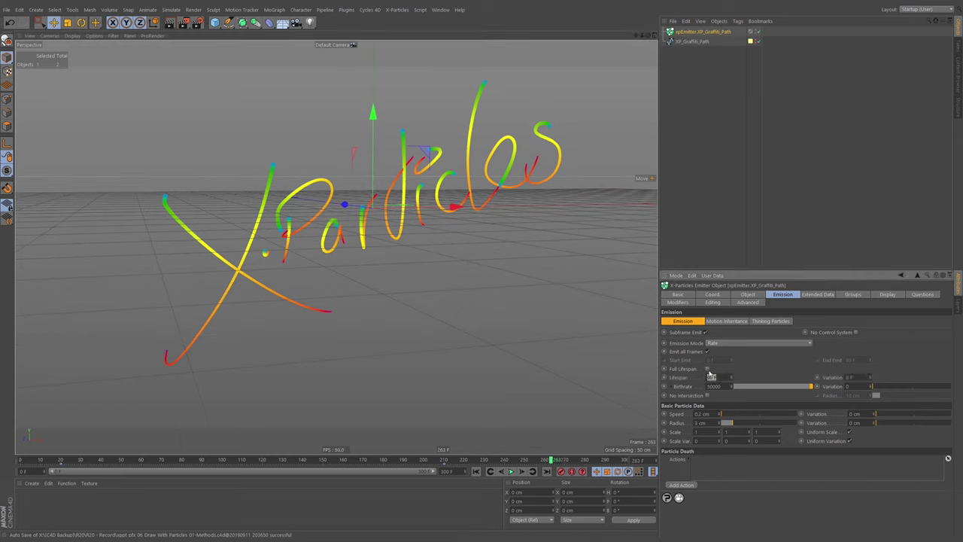
pyautogui.click(707, 370)
pyautogui.click(475, 472)
pyautogui.click(511, 472)
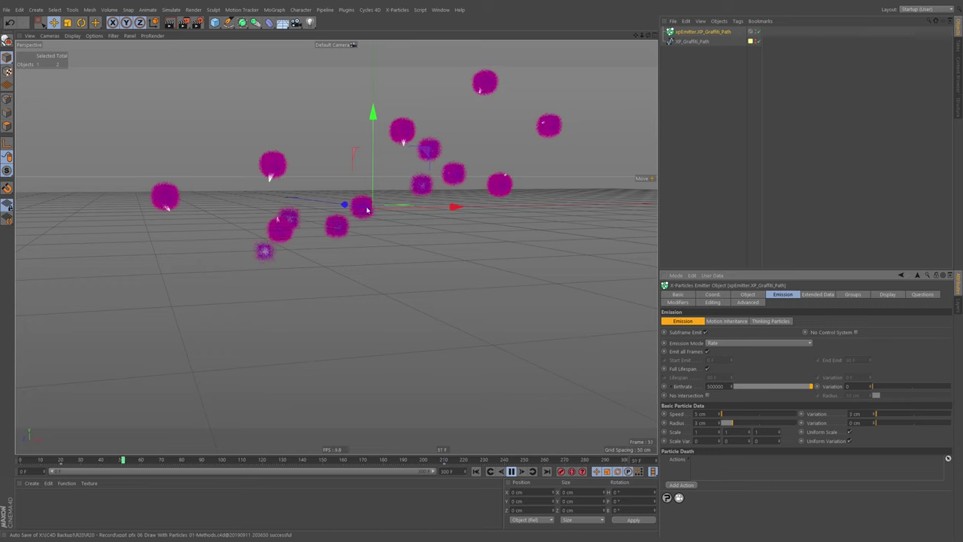
pyautogui.click(511, 472)
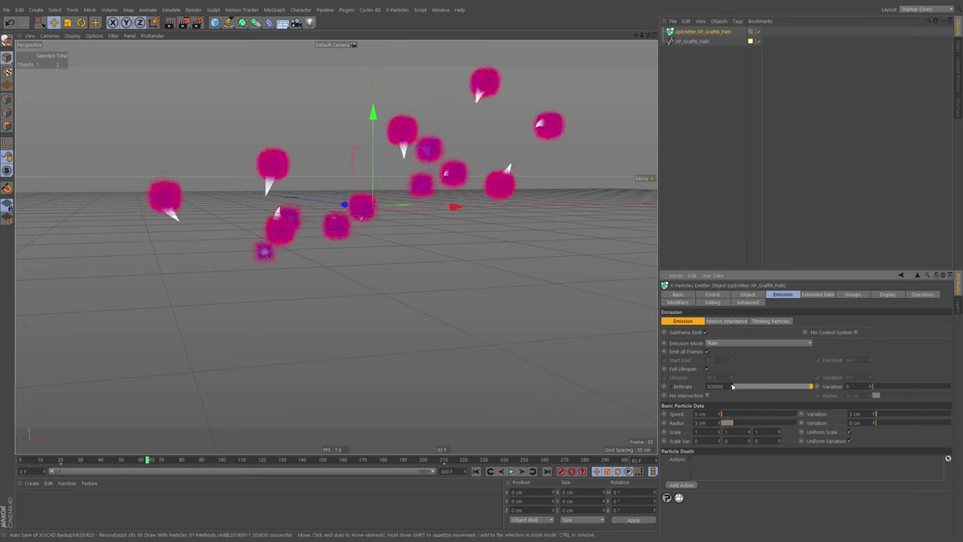
# Step: Disable the full lifespan and test particle lifespans of 30 F and 10 F with 10 F variation from the start
pyautogui.click(707, 369)
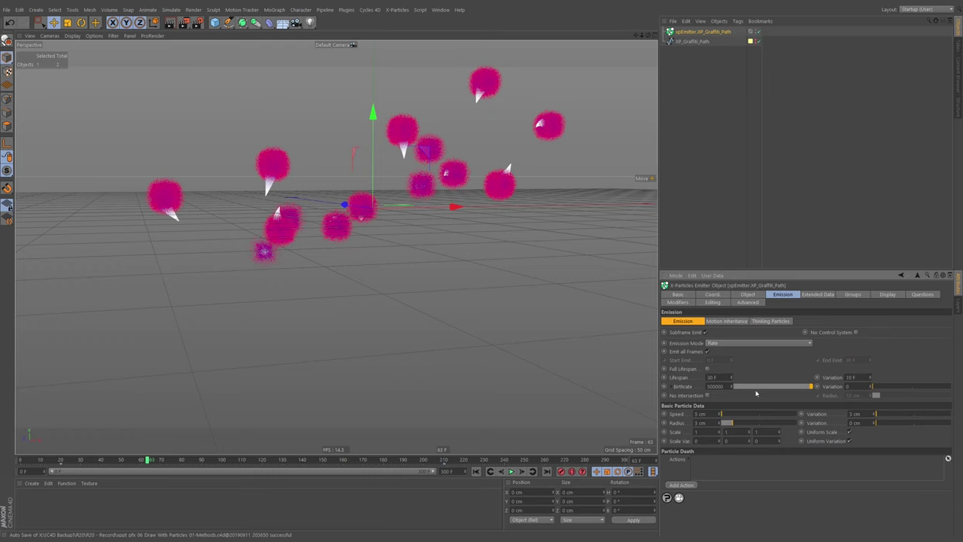
pyautogui.click(477, 472)
pyautogui.click(511, 472)
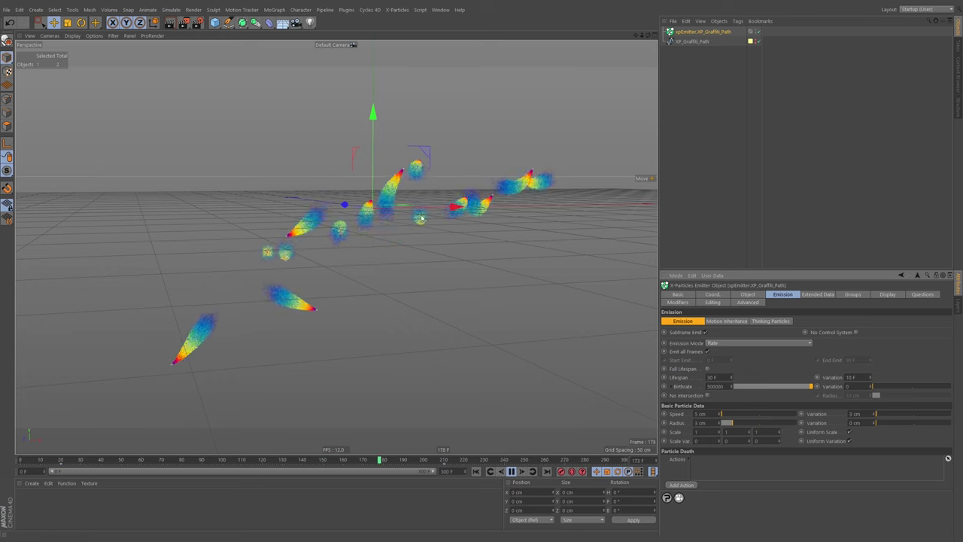
pyautogui.click(482, 472)
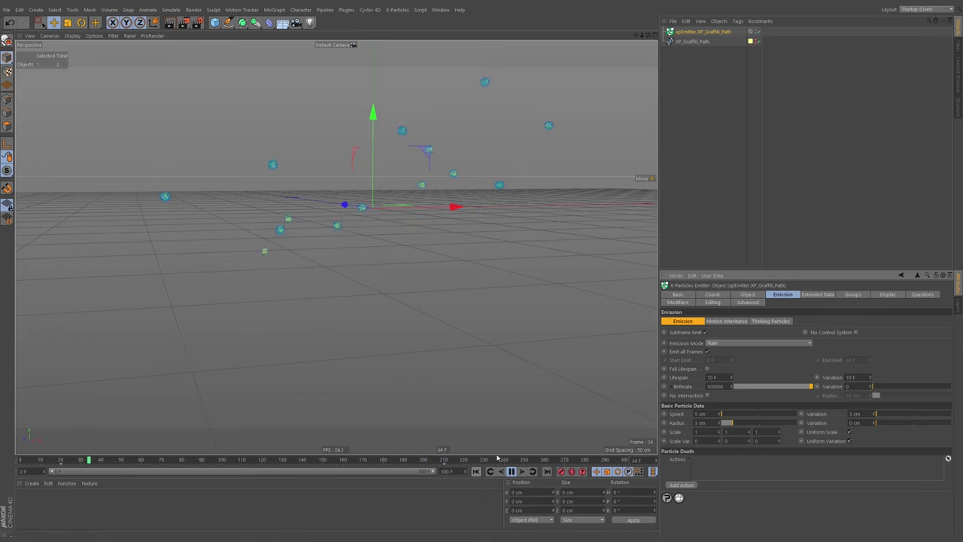
# Step: Set the particle speed and its variation to 1 cm, preview a 60 F lifespan, and re-enable the full lifespan
pyautogui.click(478, 472)
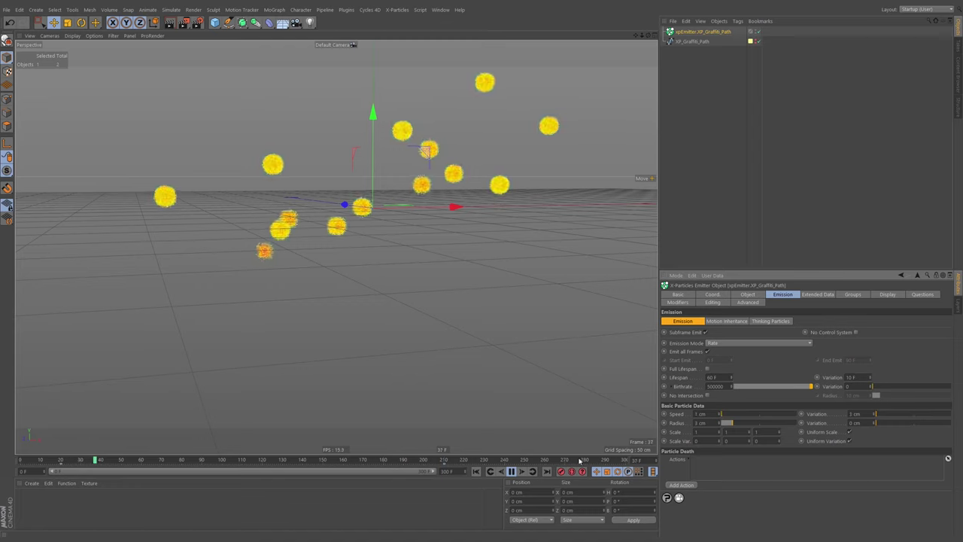
pyautogui.click(477, 472)
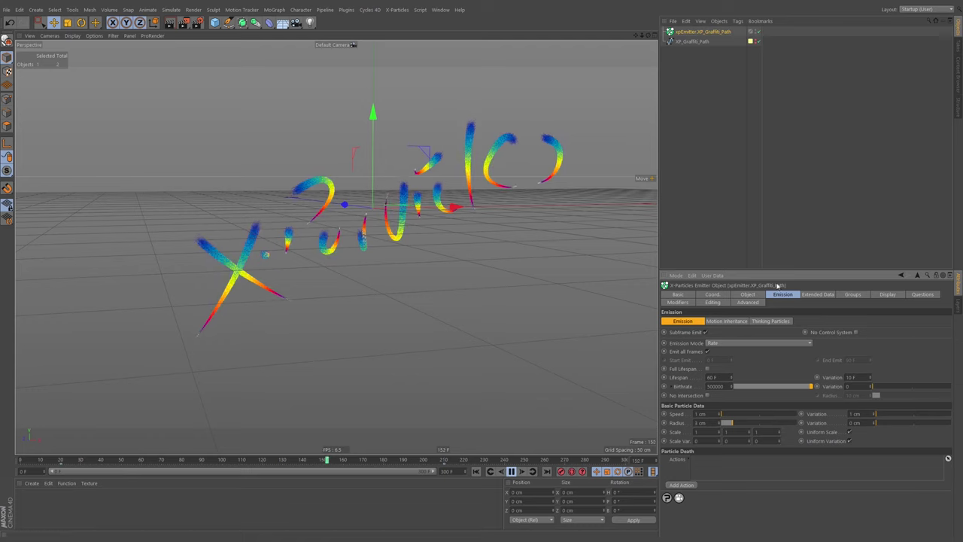
pyautogui.click(511, 471)
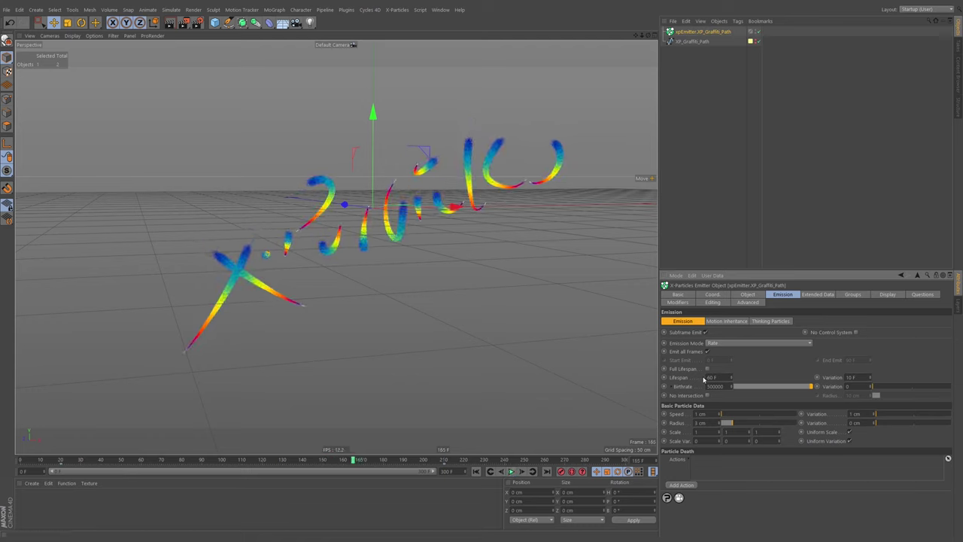
pyautogui.click(707, 369)
# Step: Remove the emission position's animation, fix the position at 0%, and replay the simulation from the start
pyautogui.click(748, 294)
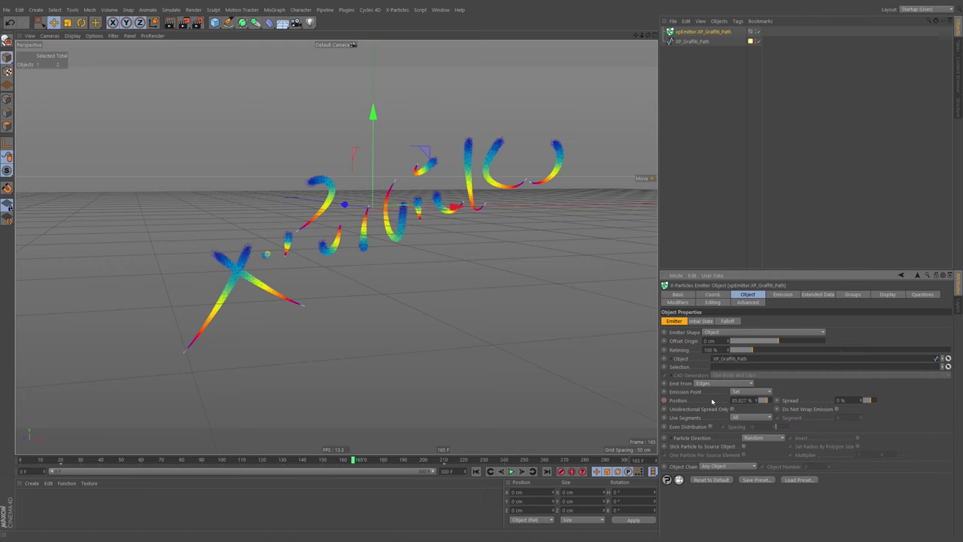
pyautogui.moveTo(751, 402); pyautogui.dragTo(718, 409)
pyautogui.write('0')
pyautogui.press('Return')
pyautogui.click(476, 471)
pyautogui.click(511, 471)
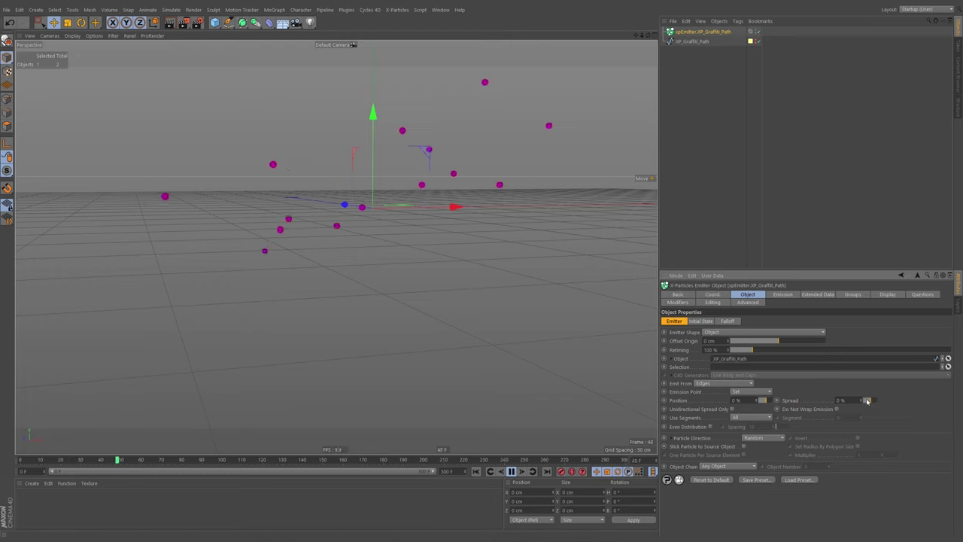
# Step: Try emission spreads of 28% and 60% around the path position, replaying the simulation from the start
pyautogui.moveTo(859, 394); pyautogui.dragTo(859, 387)
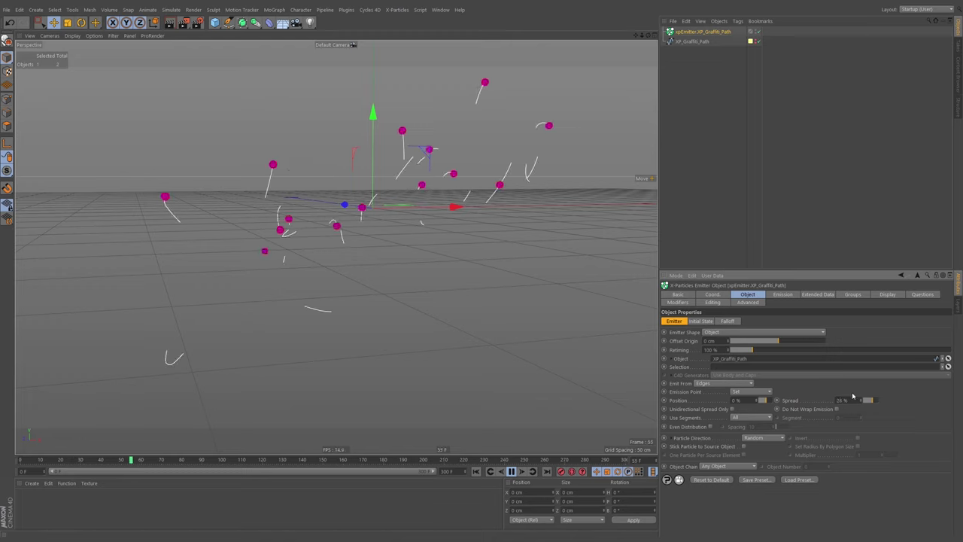
pyautogui.click(477, 471)
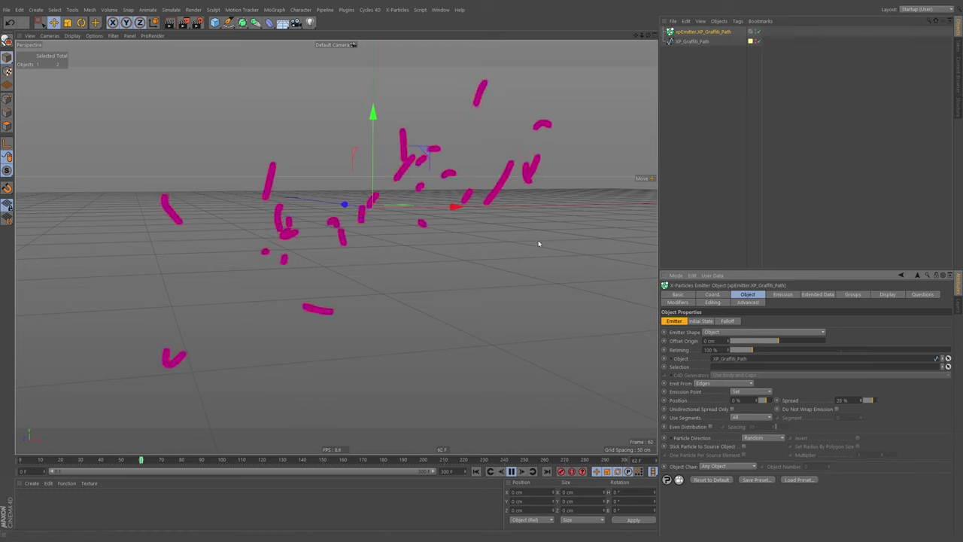
pyautogui.click(842, 400)
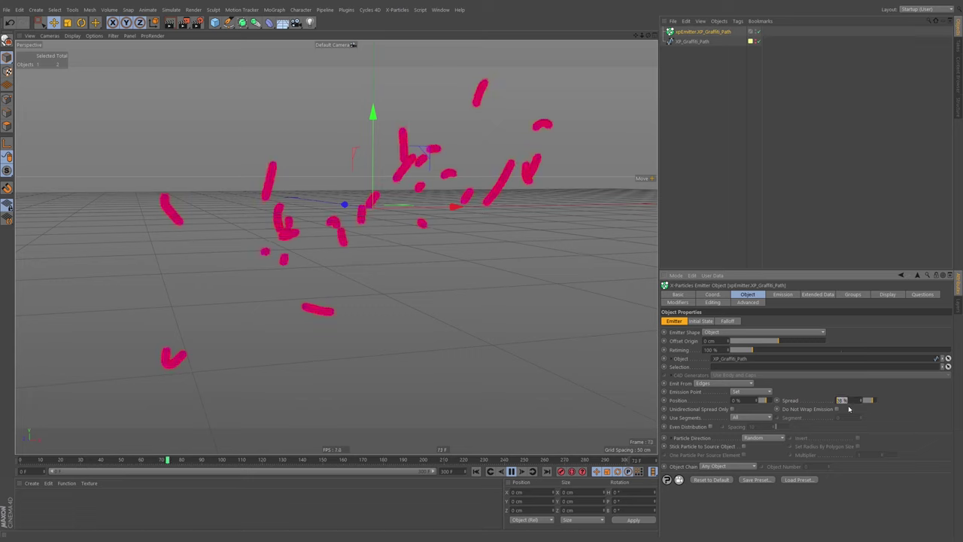
pyautogui.write('30')
pyautogui.press('Return')
pyautogui.write('60')
pyautogui.press('Return')
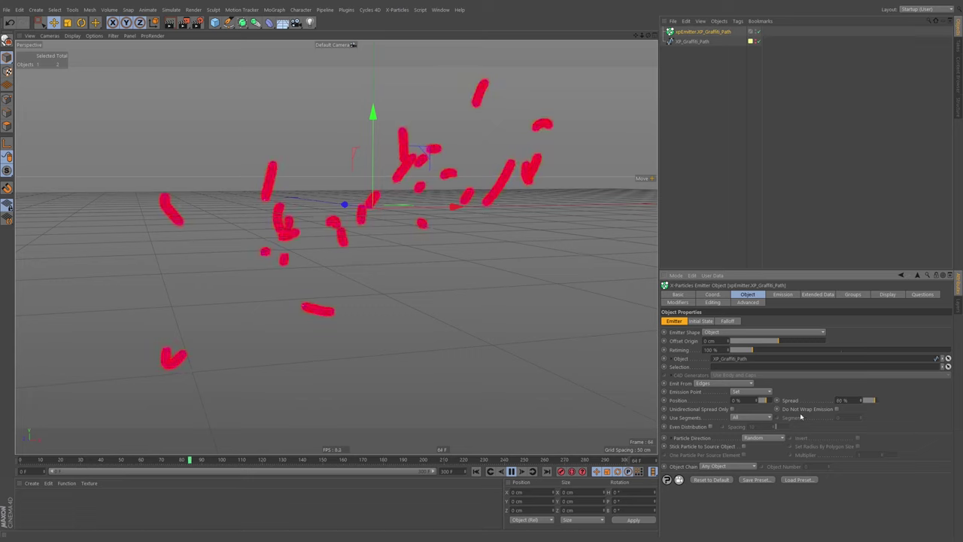
pyautogui.click(477, 472)
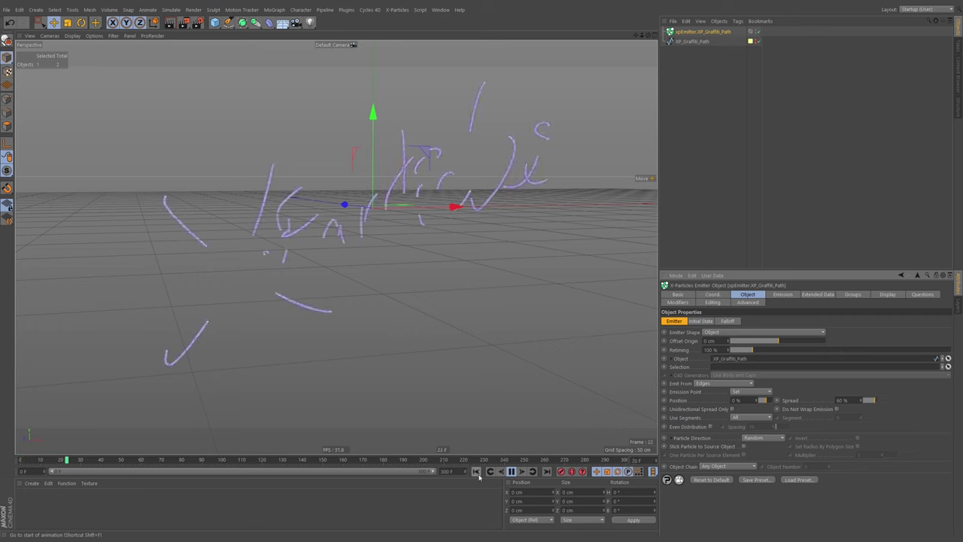
pyautogui.click(511, 472)
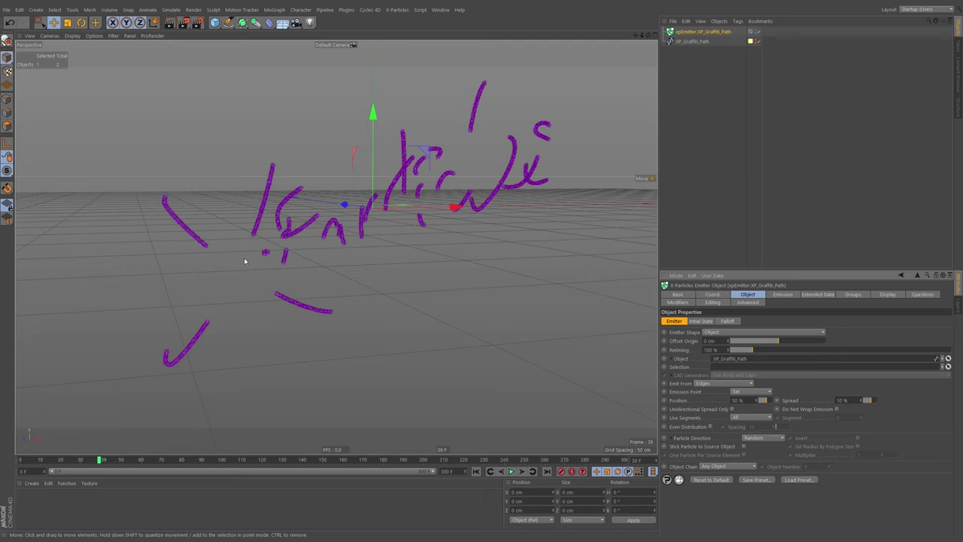
# Step: Set the emission position to 50% and compare spreads of 10% and 20% from the start of the animation
pyautogui.click(475, 472)
pyautogui.click(511, 471)
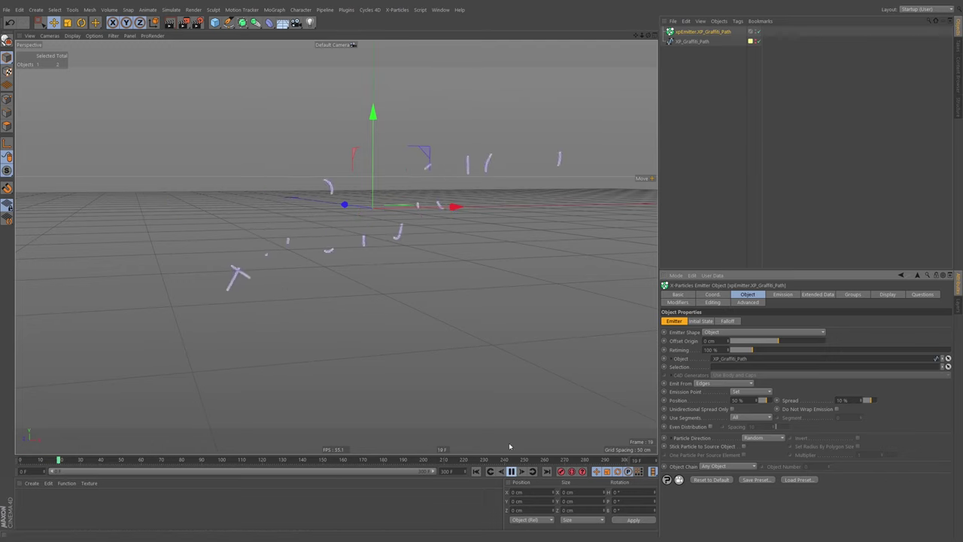
pyautogui.moveTo(852, 399); pyautogui.dragTo(836, 400)
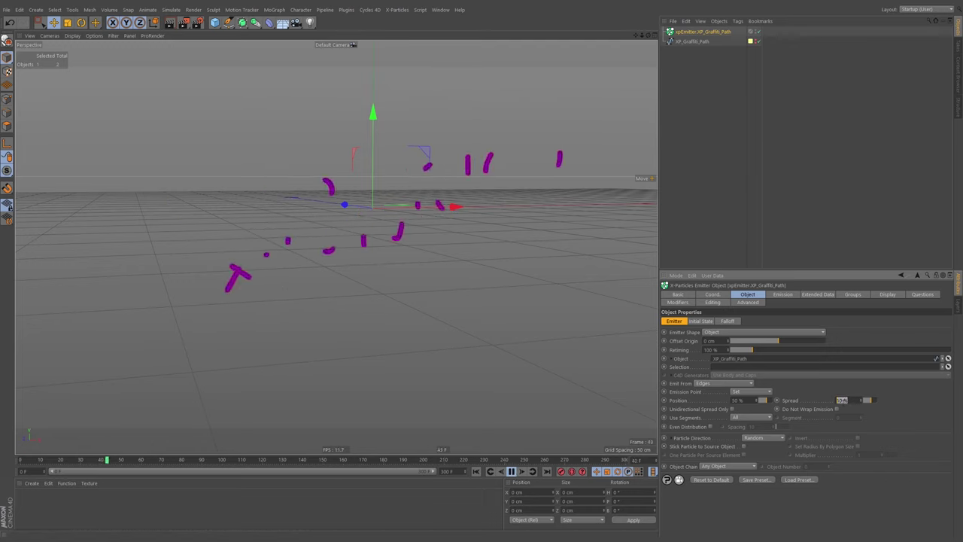
pyautogui.write('20')
pyautogui.press('Return')
pyautogui.click(476, 471)
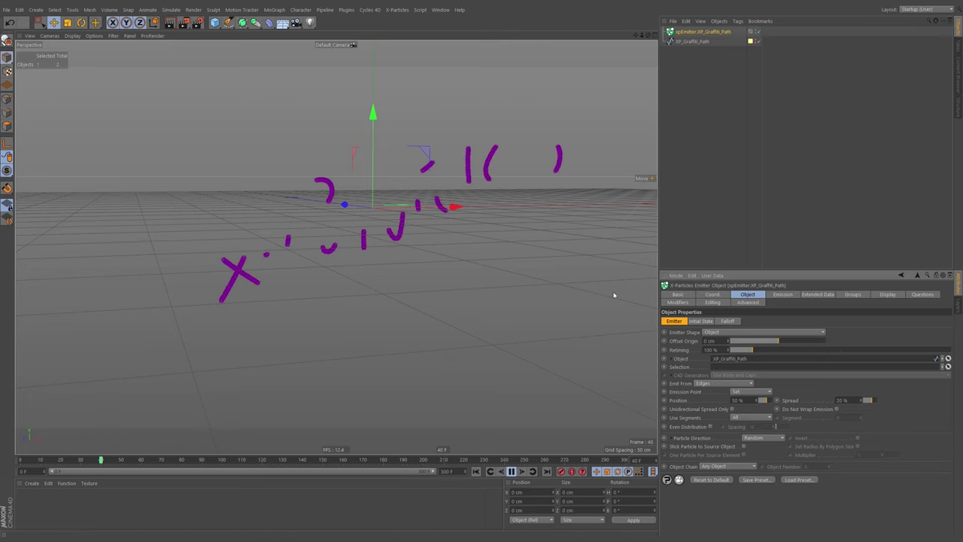
# Step: Raise the emission spread to 100% and keyframe it on frames 20 and 180
pyautogui.moveTo(874, 403); pyautogui.dragTo(878, 403)
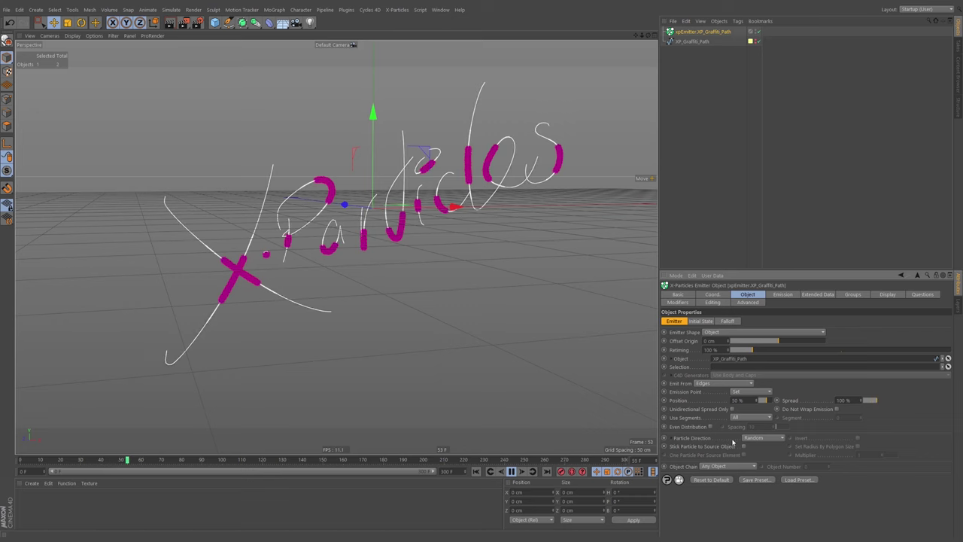
pyautogui.click(512, 471)
pyautogui.moveTo(140, 460); pyautogui.dragTo(62, 461)
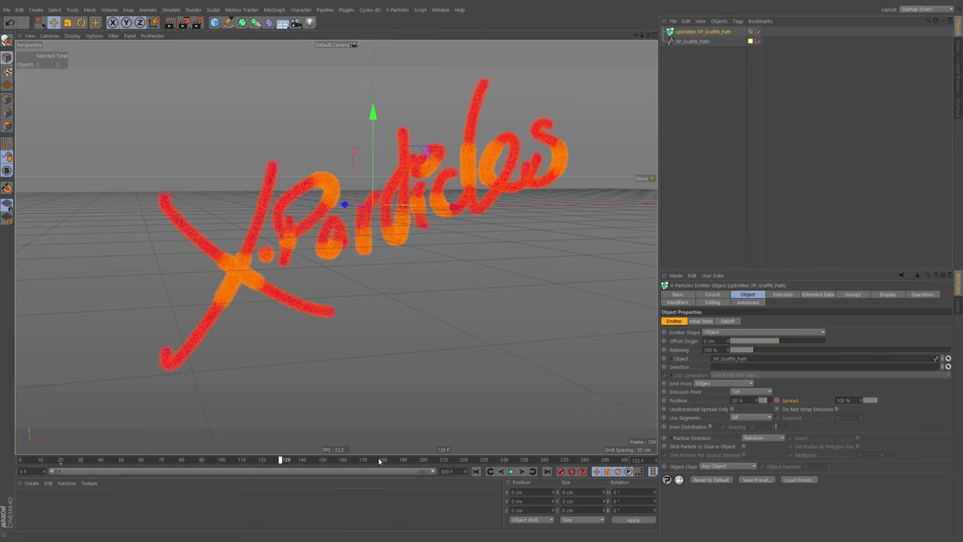
pyautogui.click(384, 460)
pyautogui.doubleClick(845, 400)
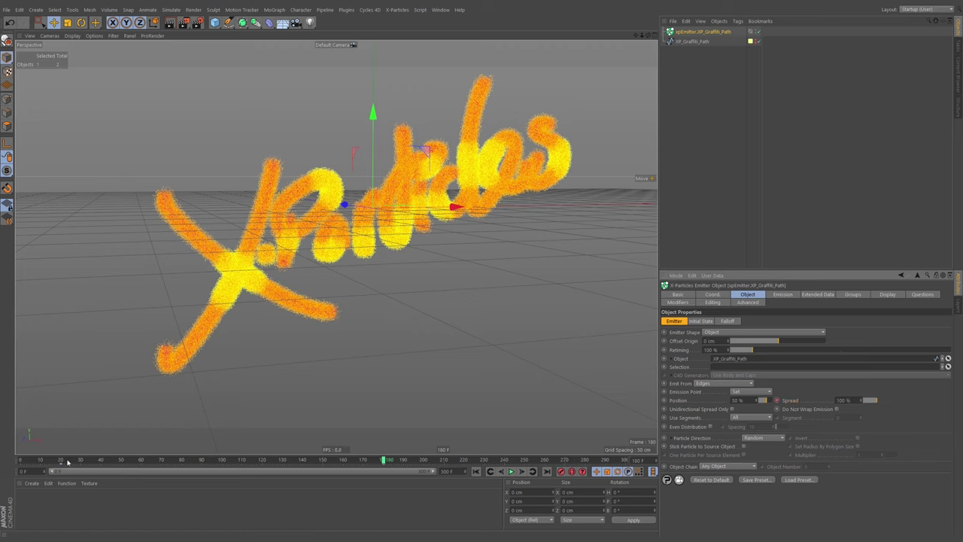
# Step: Change the spread keyframe on frame 20 to 0% and play the animation from the start
pyautogui.click(63, 460)
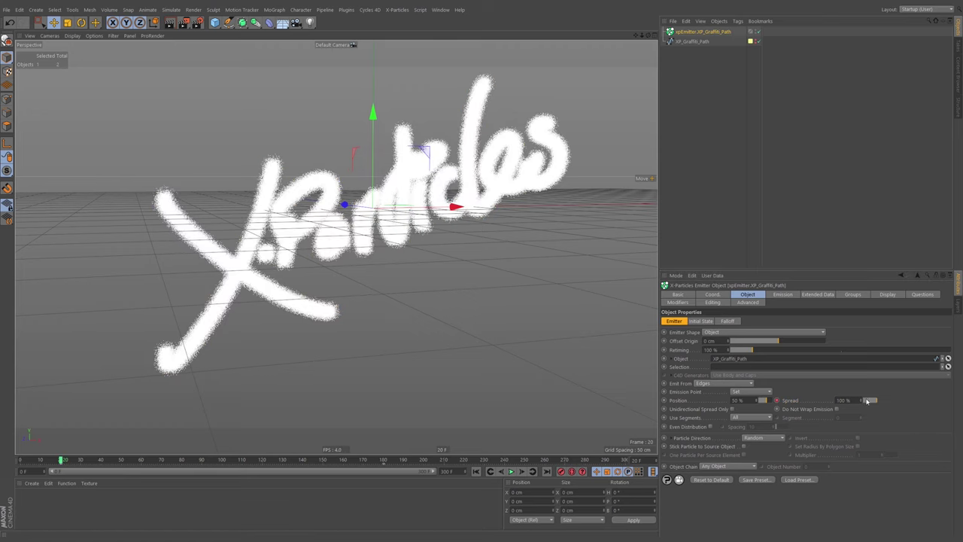
pyautogui.doubleClick(843, 401)
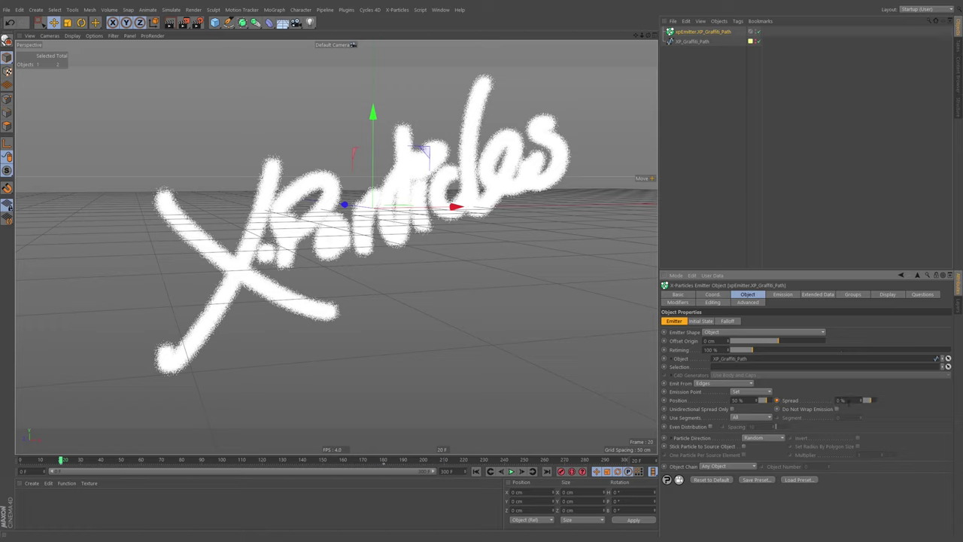
pyautogui.click(475, 471)
pyautogui.click(511, 471)
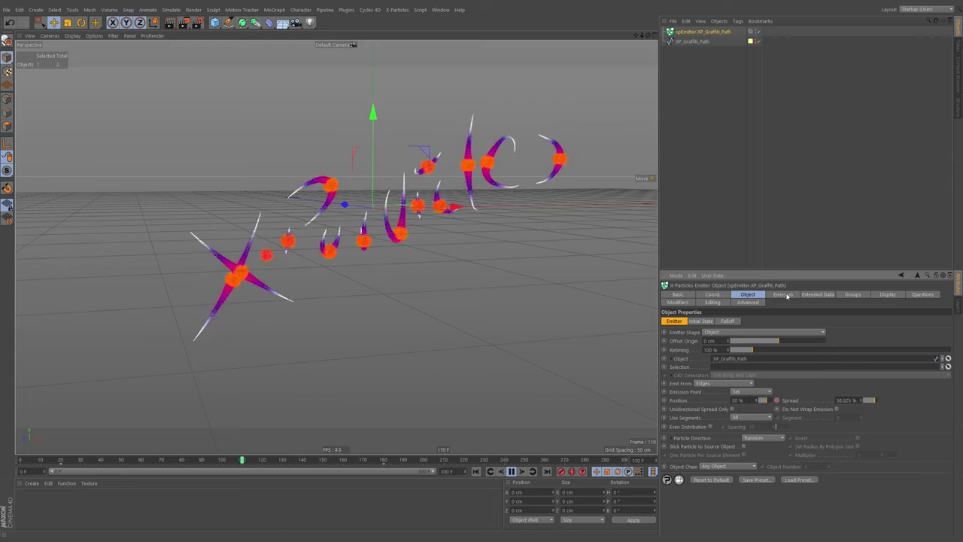
# Step: Lower the emitter's birthrate to 50000, replay the simulation, and view the letters from a slightly different angle
pyautogui.click(784, 295)
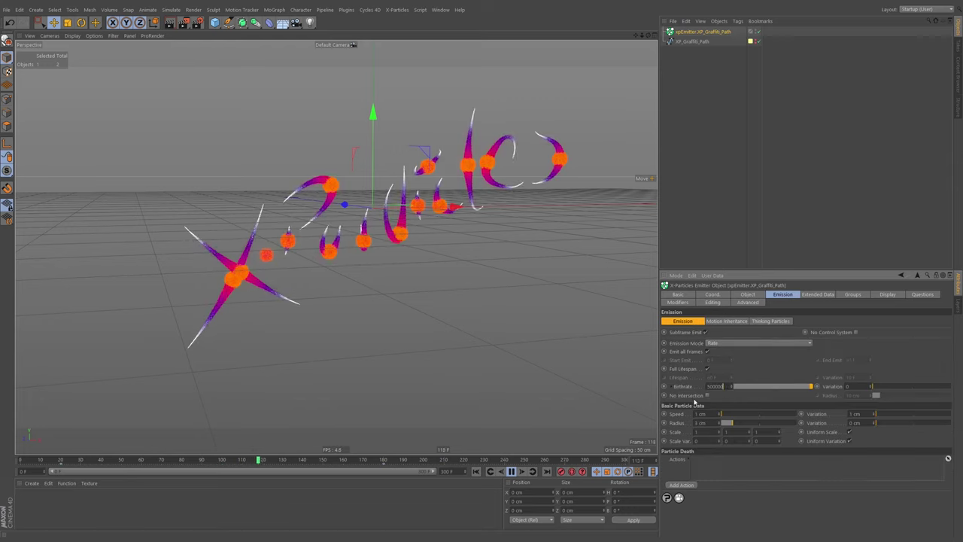
pyautogui.click(476, 472)
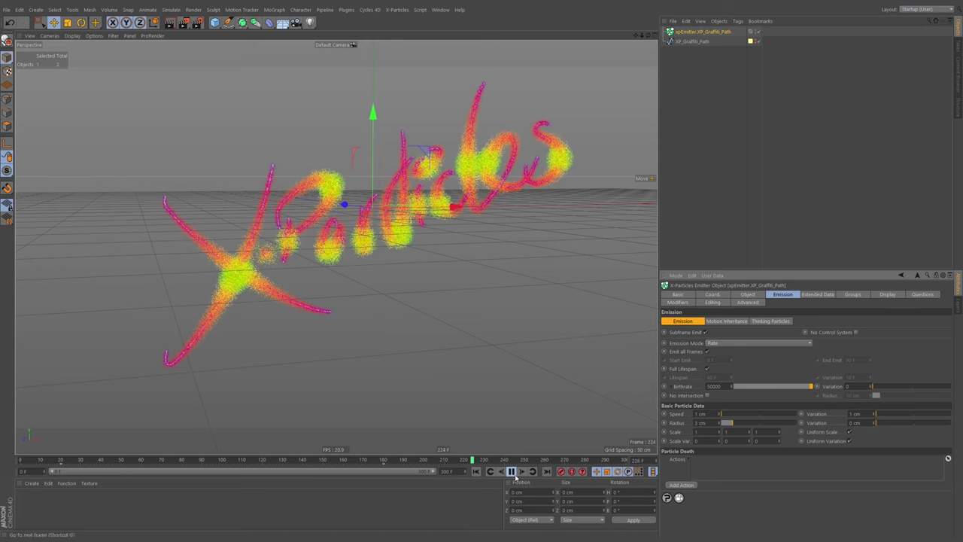
pyautogui.click(511, 471)
pyautogui.keyDown('alt'); pyautogui.moveTo(390, 219); pyautogui.dragTo(538, 246); pyautogui.keyUp('alt')
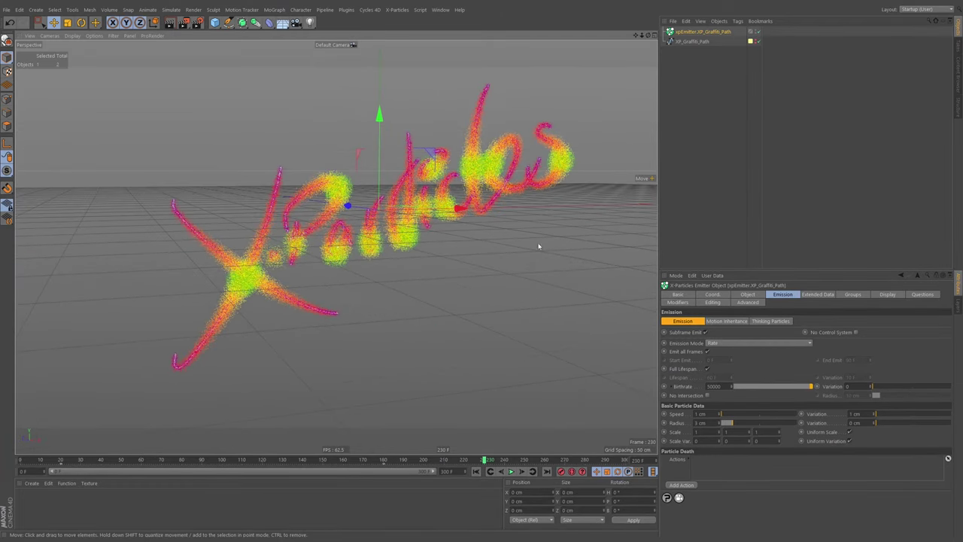
# Step: Keyframe the emission position at 0% on frame 20 and 100% on frame 180, and replay the animation
pyautogui.click(753, 294)
pyautogui.moveTo(761, 401)
pyautogui.mouseDown()
pyautogui.moveTo(748, 407)
pyautogui.moveTo(762, 401)
pyautogui.mouseUp()
pyautogui.moveTo(467, 460); pyautogui.dragTo(61, 461)
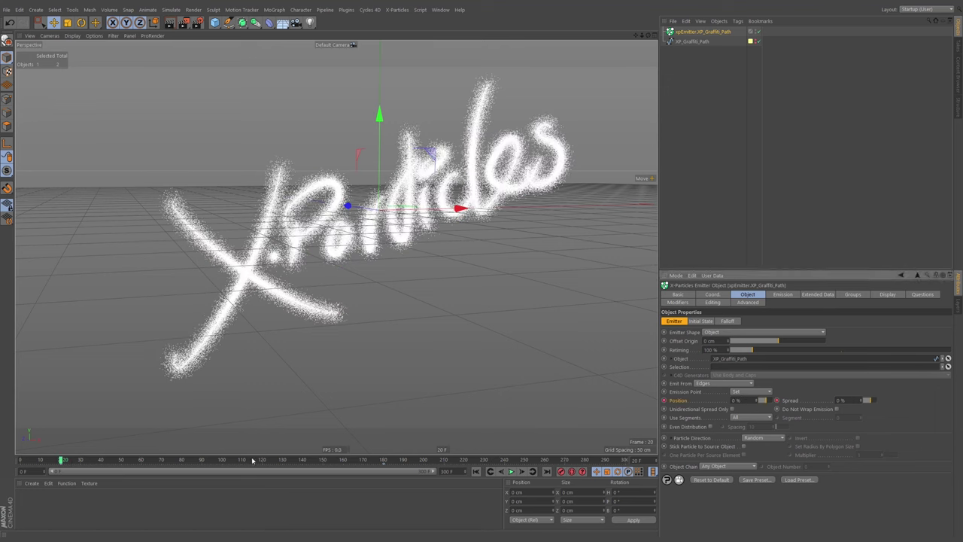
pyautogui.moveTo(253, 461); pyautogui.dragTo(383, 461)
pyautogui.moveTo(766, 404); pyautogui.dragTo(773, 404)
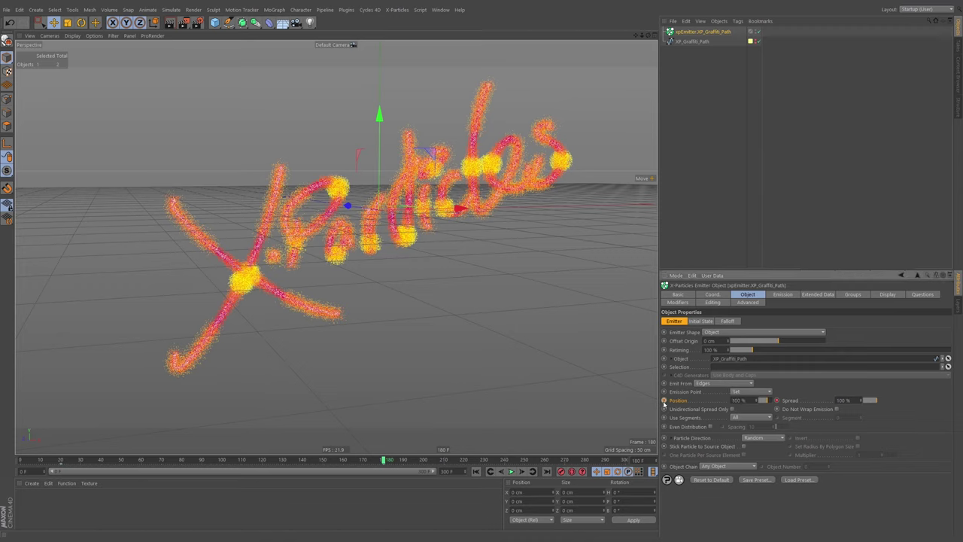
pyautogui.click(476, 471)
pyautogui.click(511, 471)
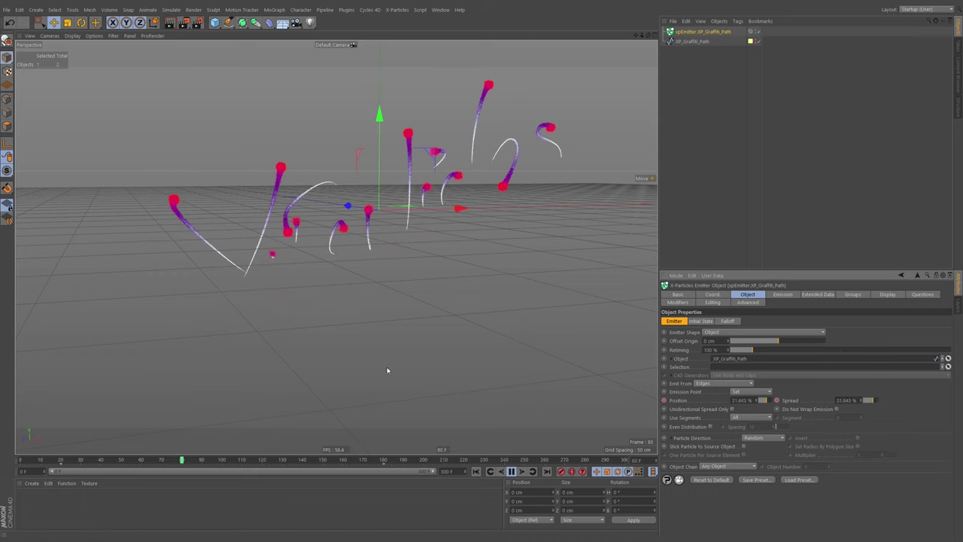
# Step: Undo the emission position keyframes back to a fixed 0% and replay the spread animation from the start
pyautogui.click(512, 473)
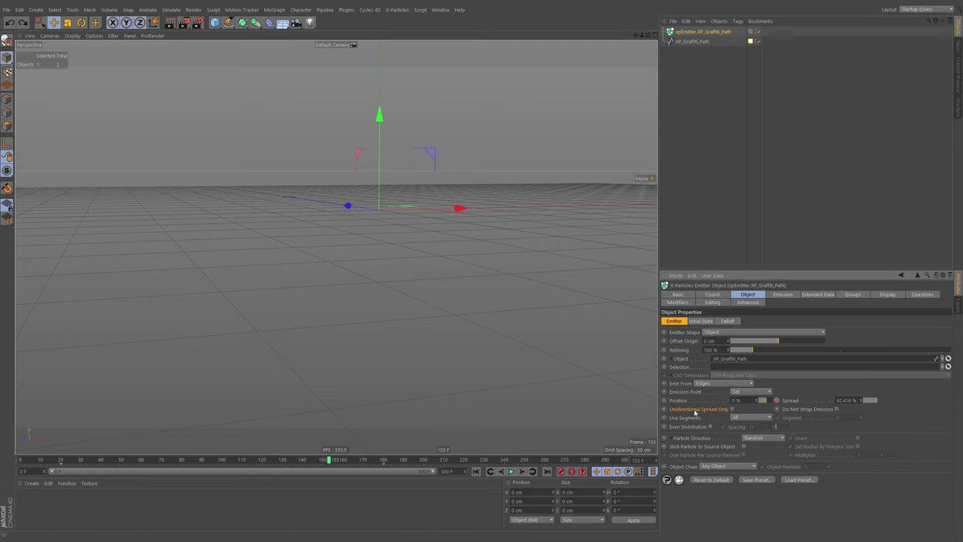
pyautogui.click(475, 472)
pyautogui.click(511, 472)
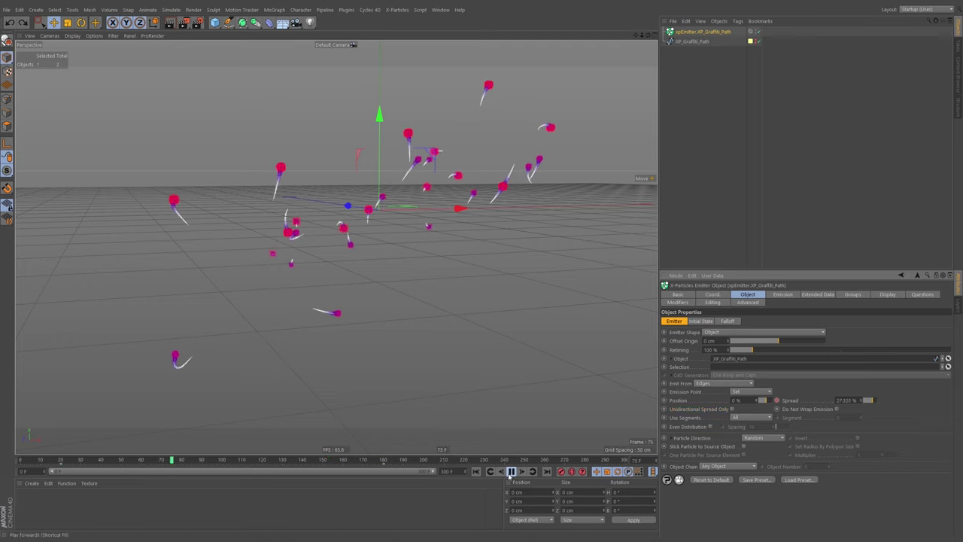
# Step: Stop the playback, set the emission position to 50%, and replay the spread animation from the start
pyautogui.click(511, 471)
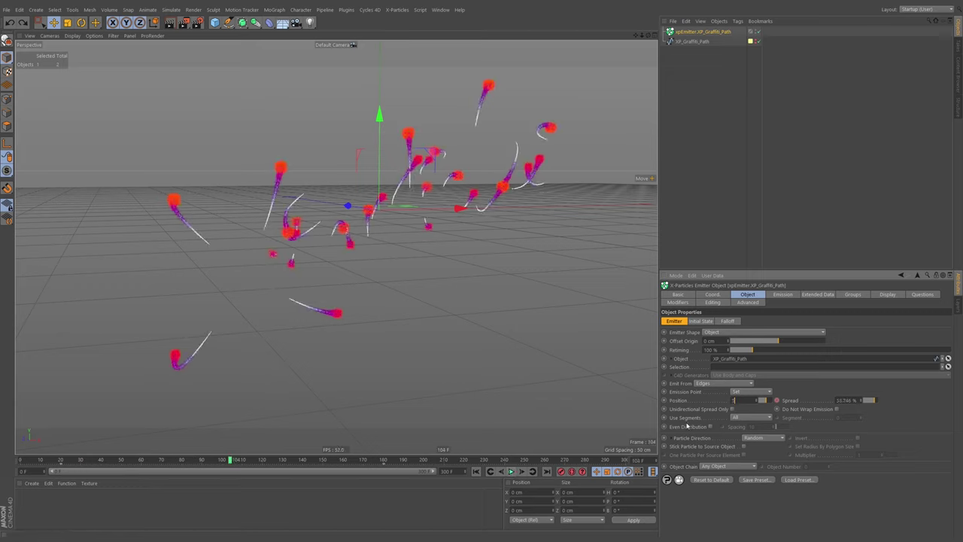
pyautogui.click(476, 471)
pyautogui.click(511, 472)
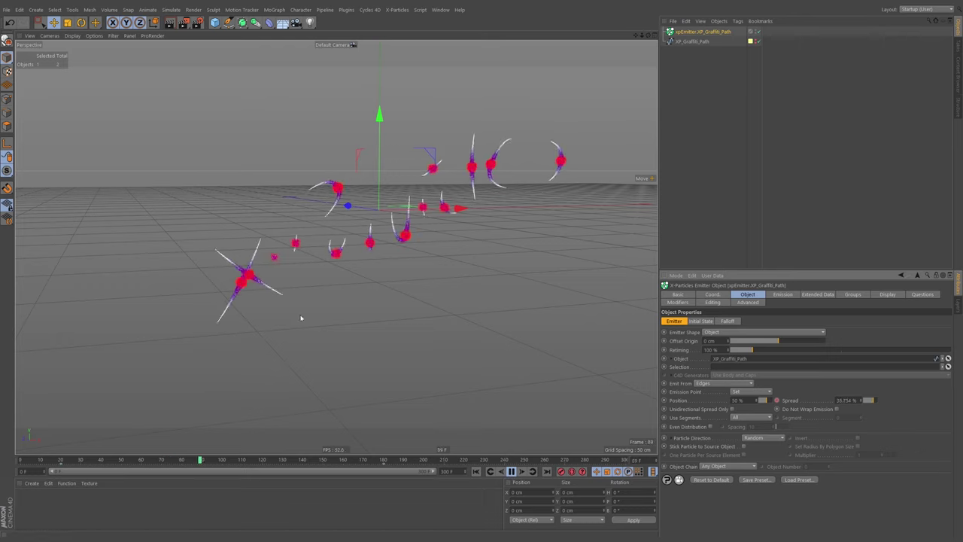
# Step: Turn on Unidirectional Spread Only and Do Not Wrap Emission for the emitter while replaying the spread animation
pyautogui.click(475, 472)
pyautogui.click(511, 472)
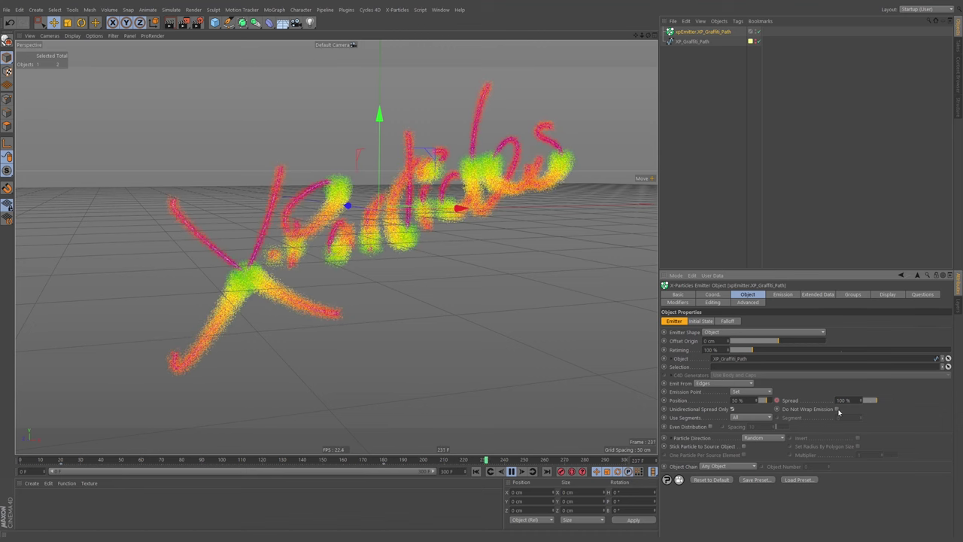
pyautogui.click(485, 472)
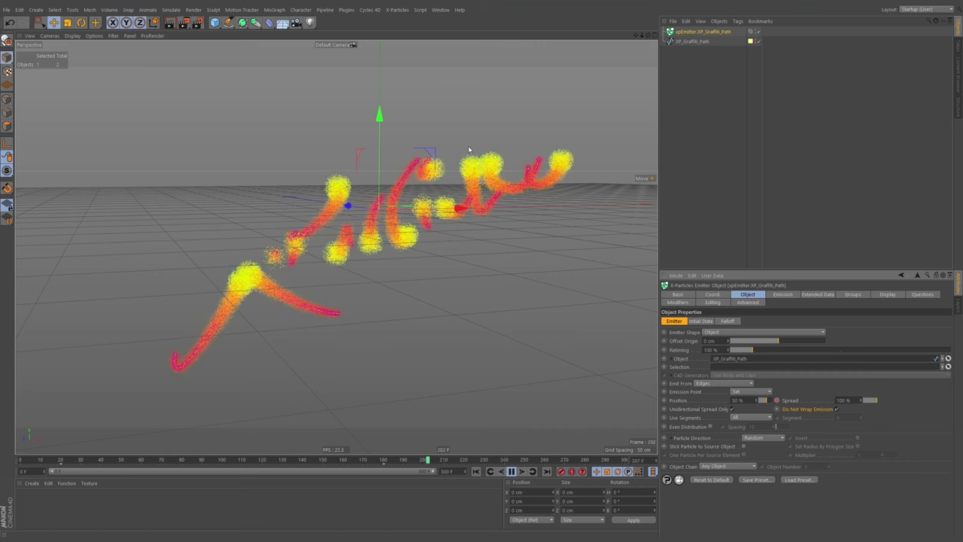
# Step: Turn off Unidirectional Spread Only and Do Not Wrap Emission, stop the playback, and rewind to frame 0
pyautogui.click(733, 409)
pyautogui.click(837, 409)
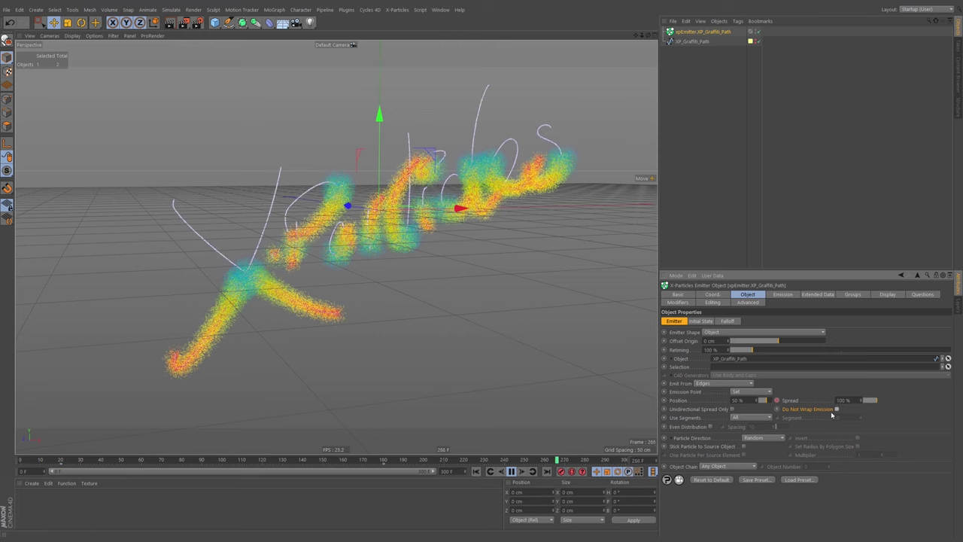
pyautogui.click(511, 471)
pyautogui.click(475, 471)
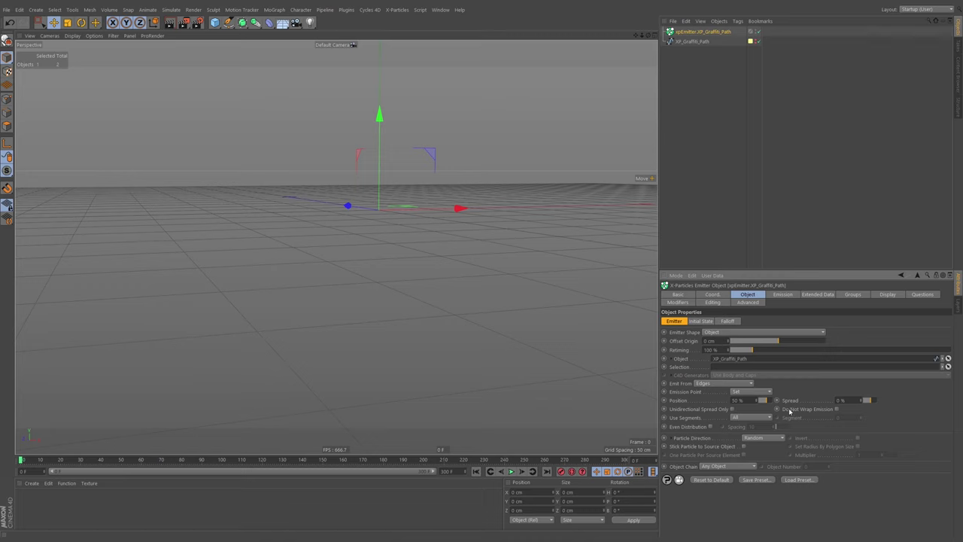
# Step: Change the emitter's Emission Point to Random and play the simulation
pyautogui.click(749, 392)
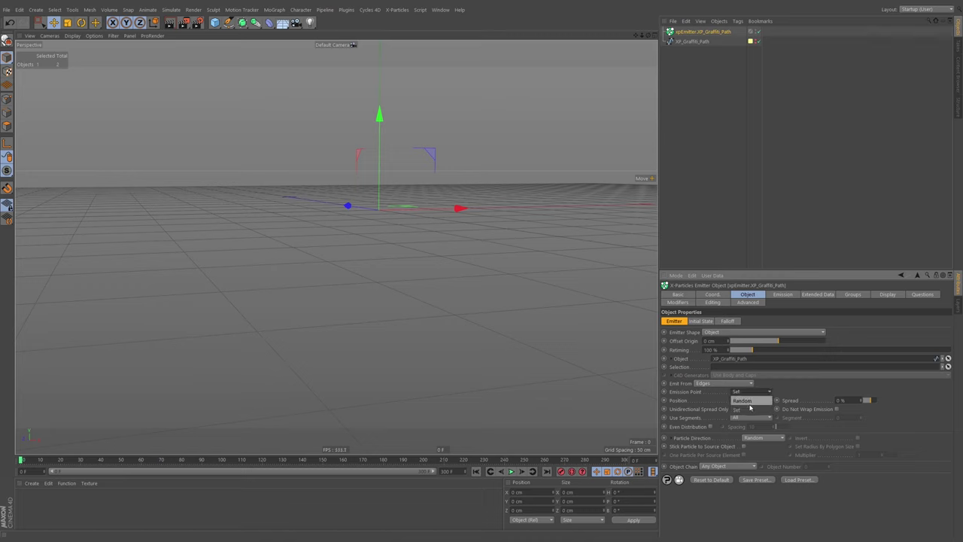
pyautogui.click(740, 413)
pyautogui.click(511, 471)
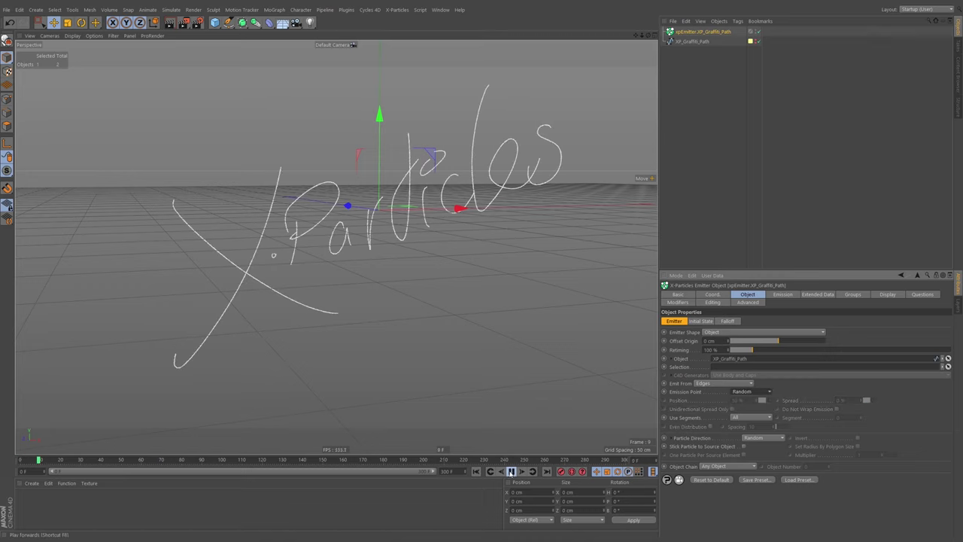
pyautogui.click(511, 472)
pyautogui.click(510, 472)
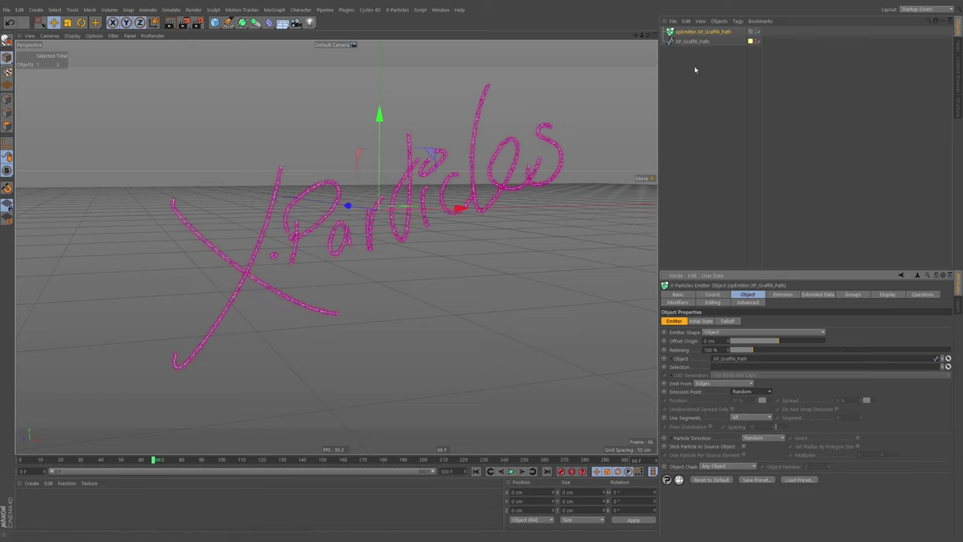
# Step: Show the XP_Graffiti_Path spline in the viewport and switch to point mode with the Live Selection tool
pyautogui.click(693, 42)
pyautogui.click(756, 40)
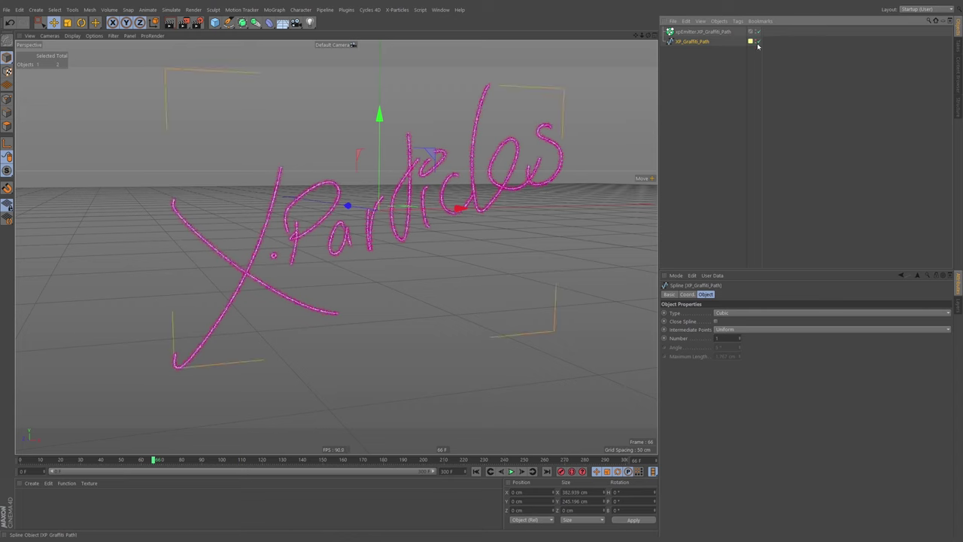
pyautogui.click(714, 41)
pyautogui.click(701, 41)
pyautogui.click(6, 98)
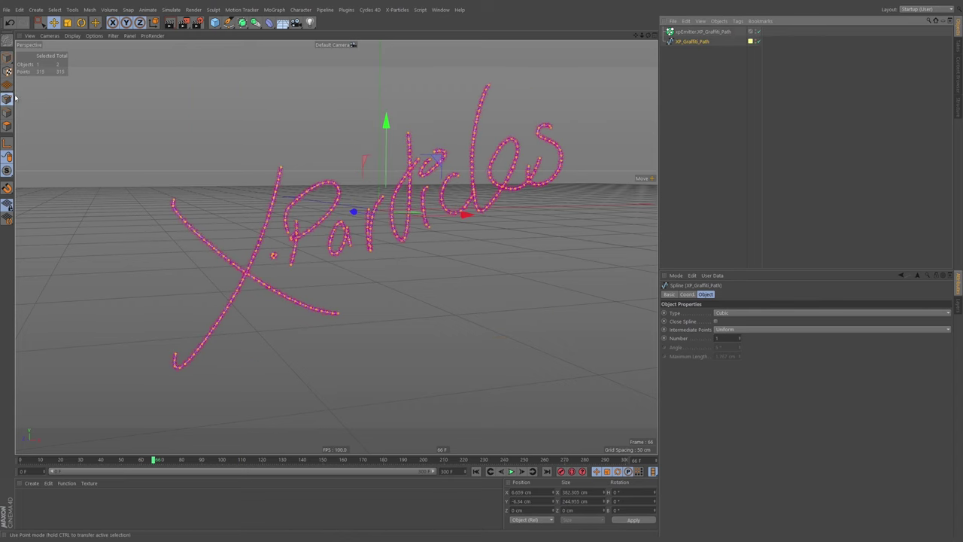
pyautogui.press('9')
# Step: Pick the point at the upper end of the X's crossing stroke and select all points connected to it
pyautogui.click(175, 198)
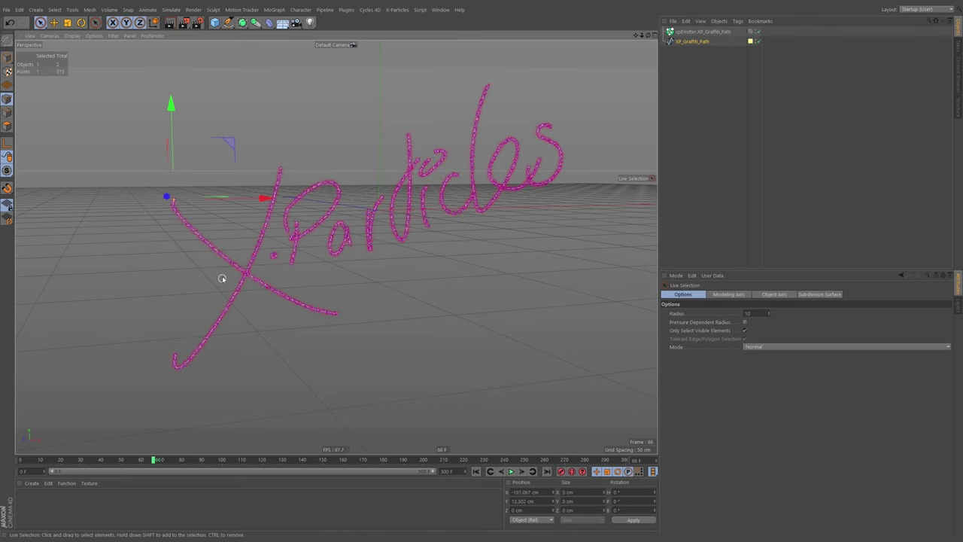
pyautogui.press('u')
pyautogui.press('w')
pyautogui.hotkey('shift', 'c')
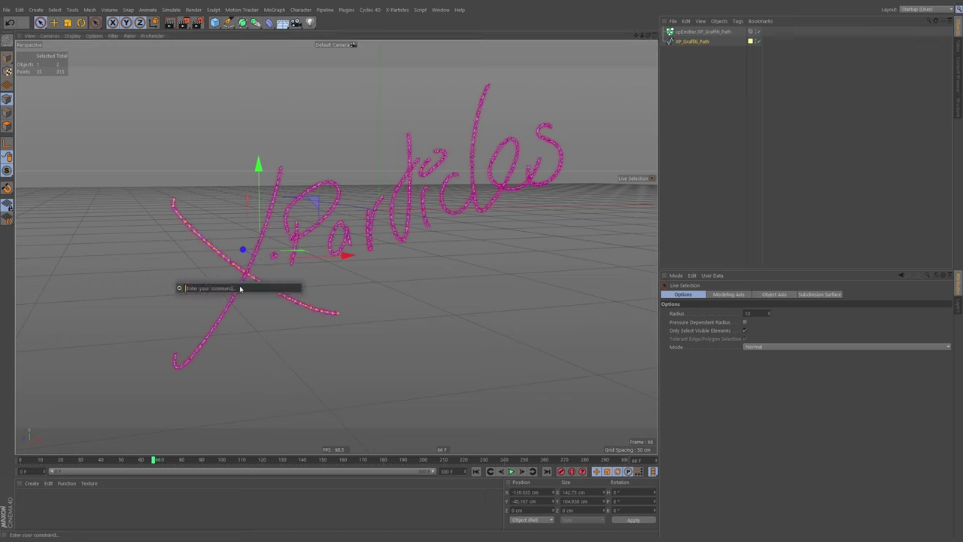
pyautogui.press('Escape')
# Step: Pick the point at the lower end of the X's crossing stroke and run Select Connected to select that whole segment
pyautogui.click(335, 311)
pyautogui.hotkey('shift', 'c')
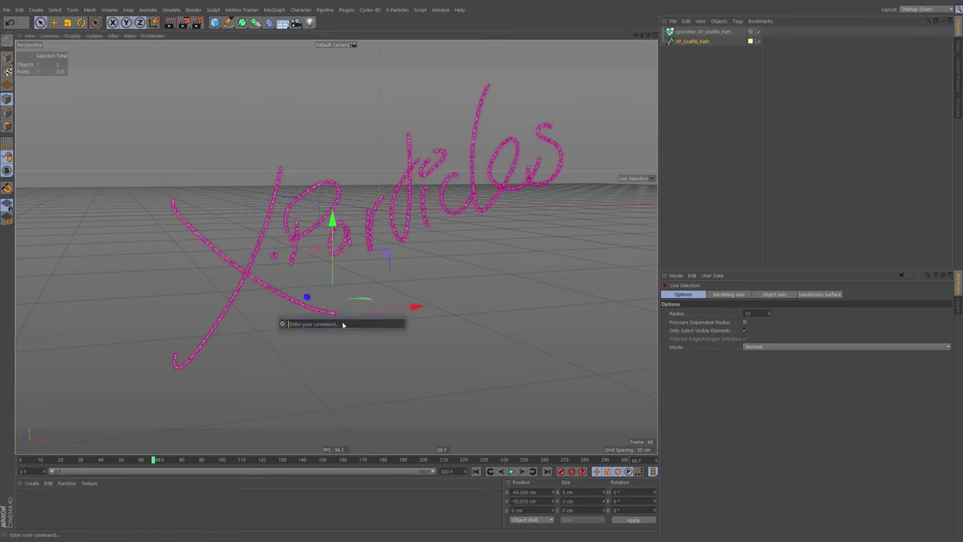
pyautogui.write('select con')
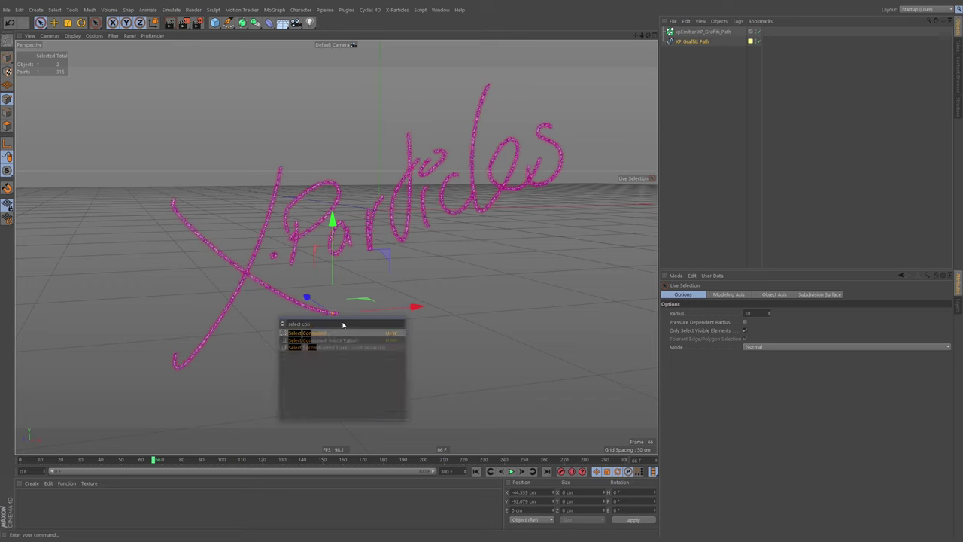
pyautogui.press('Return')
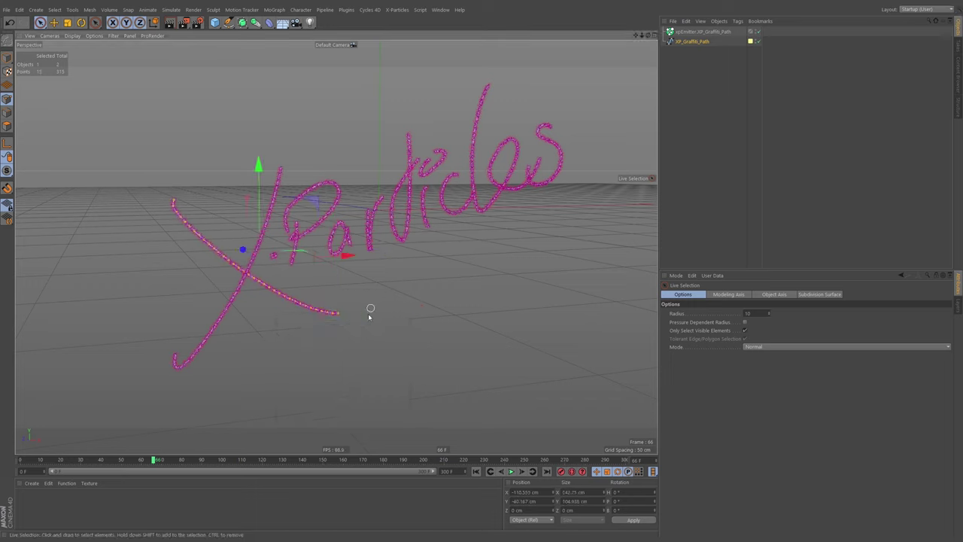
pyautogui.moveTo(323, 193)
pyautogui.mouseDown()
pyautogui.moveTo(294, 175)
pyautogui.moveTo(183, 155)
pyautogui.moveTo(275, 161)
pyautogui.moveTo(327, 274)
pyautogui.moveTo(336, 180)
pyautogui.moveTo(343, 247)
pyautogui.moveTo(363, 207)
pyautogui.mouseUp()
# Step: Set the emitter's Use Segments option to Select with segment 0 and play the simulation from the start
pyautogui.click(703, 32)
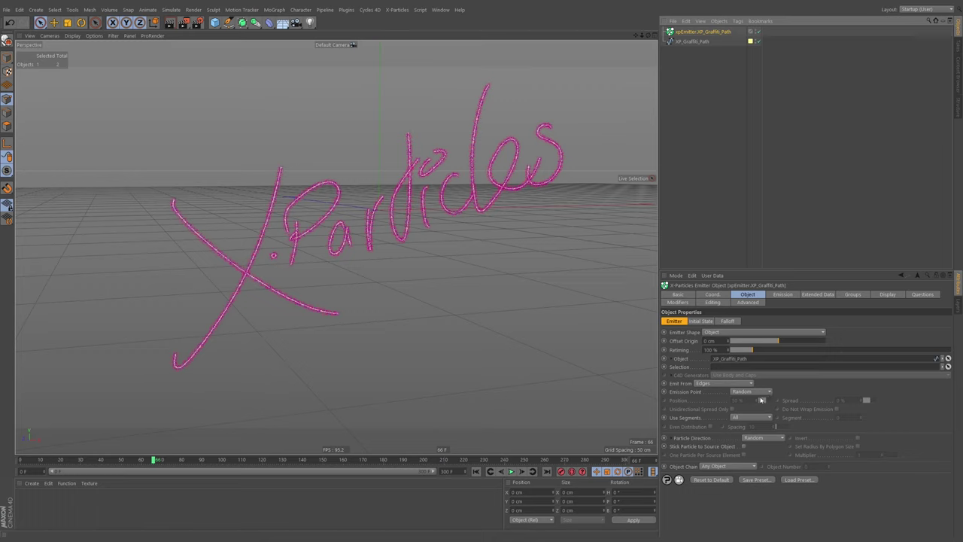
pyautogui.click(751, 417)
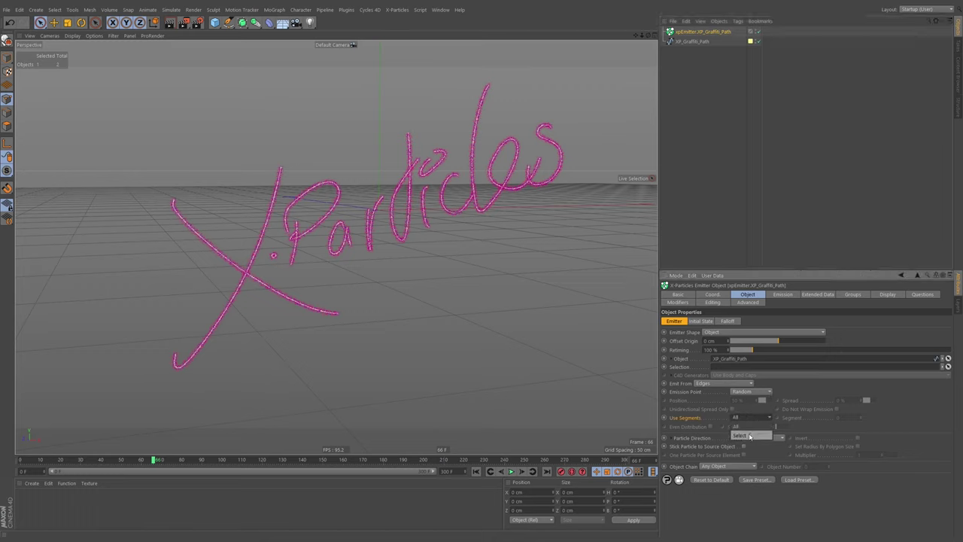
pyautogui.click(751, 433)
pyautogui.click(791, 419)
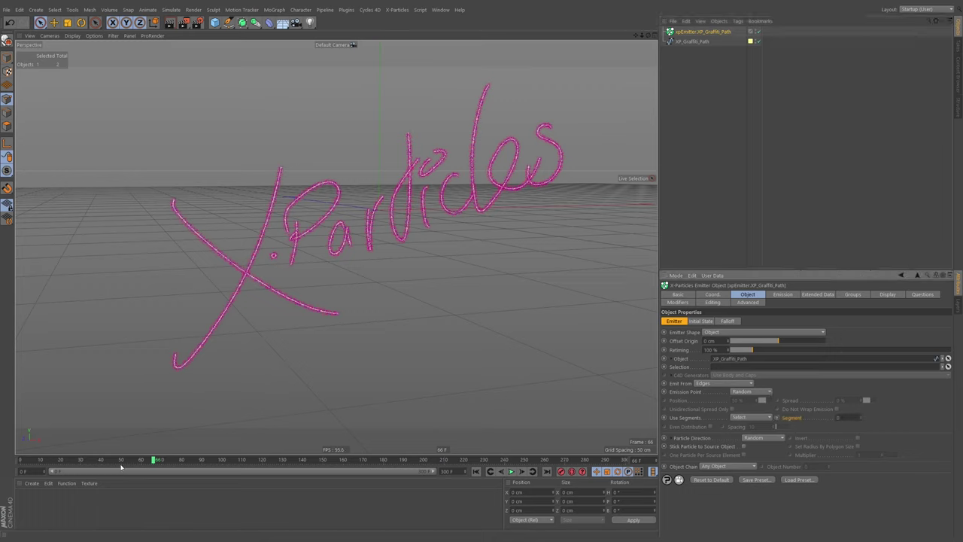
pyautogui.click(62, 460)
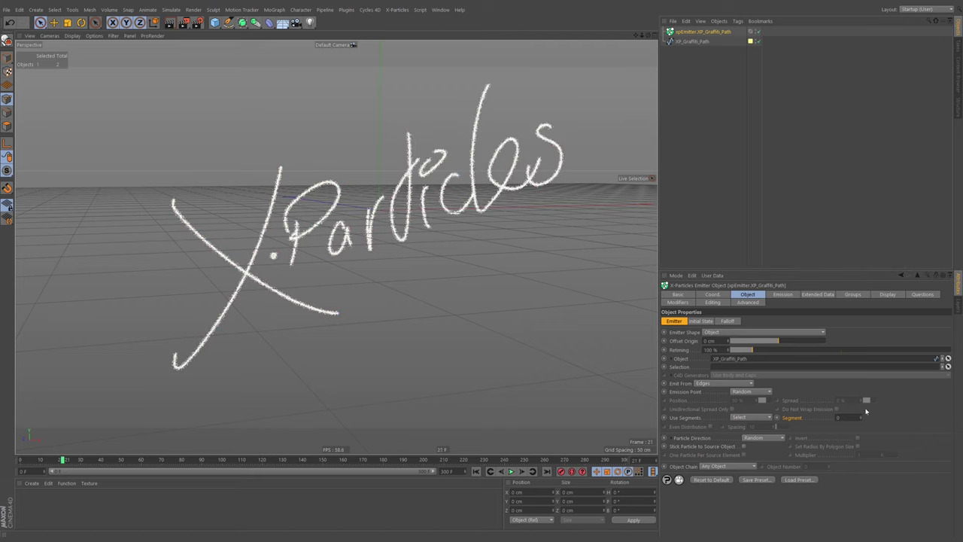
pyautogui.click(476, 471)
pyautogui.click(511, 471)
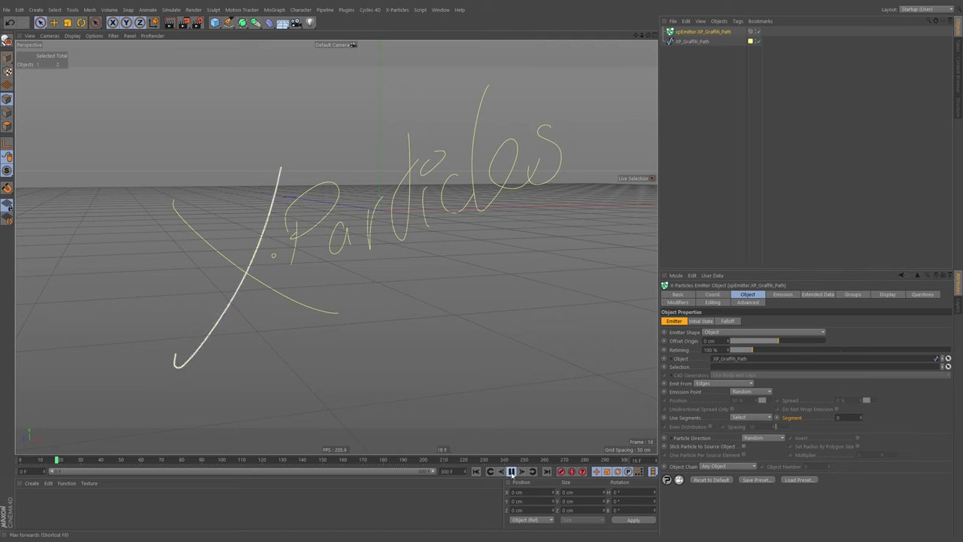
pyautogui.click(512, 471)
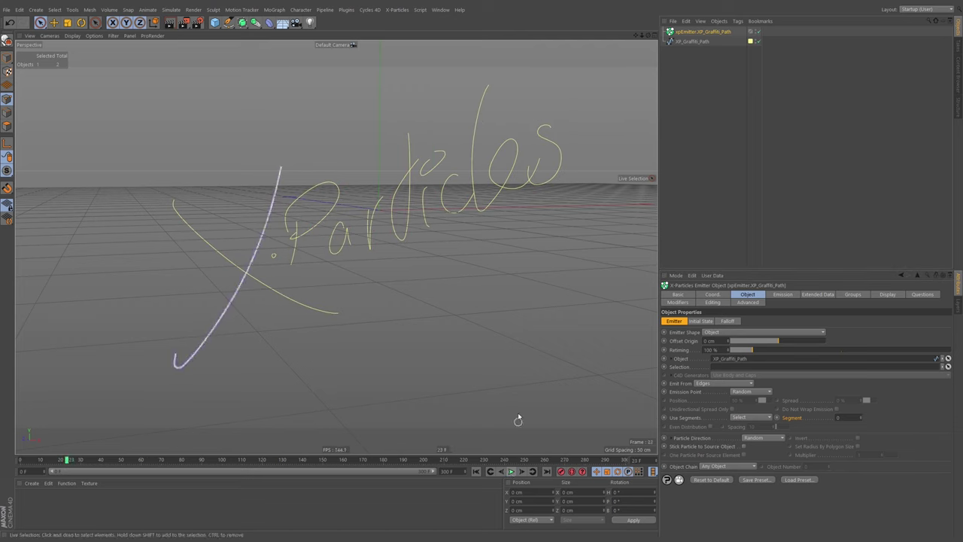
# Step: Hide the XP_Graffiti_Path spline and replay the single-segment emission from the start
pyautogui.click(755, 40)
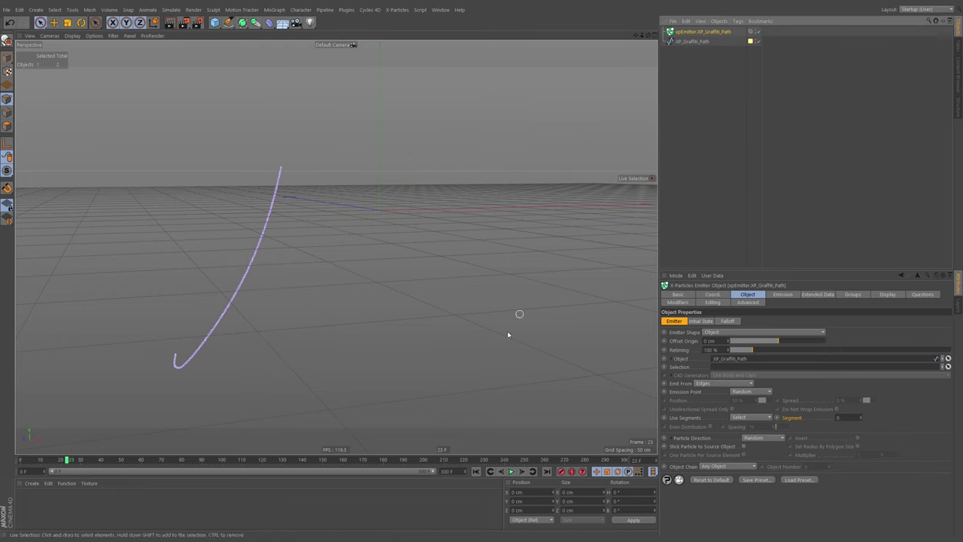
pyautogui.click(476, 471)
pyautogui.click(511, 471)
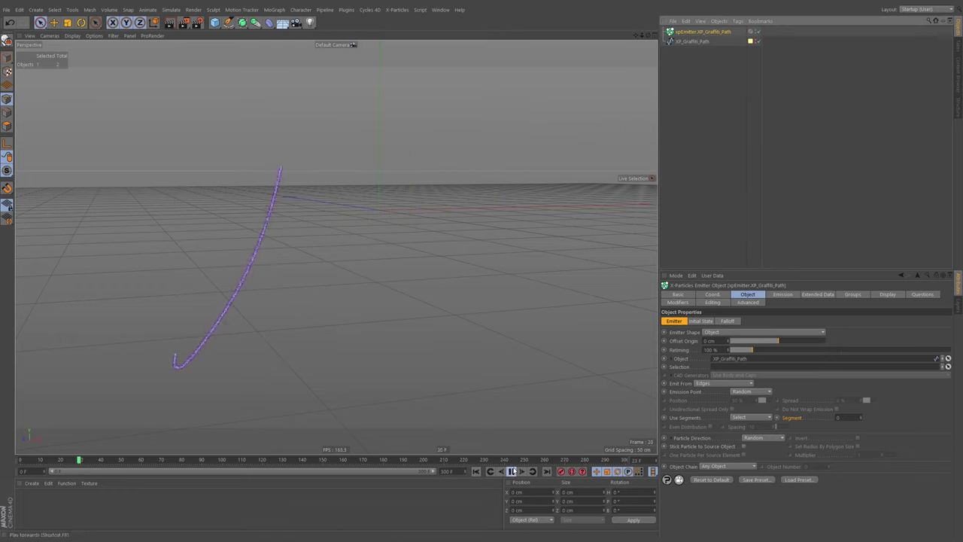
pyautogui.click(511, 471)
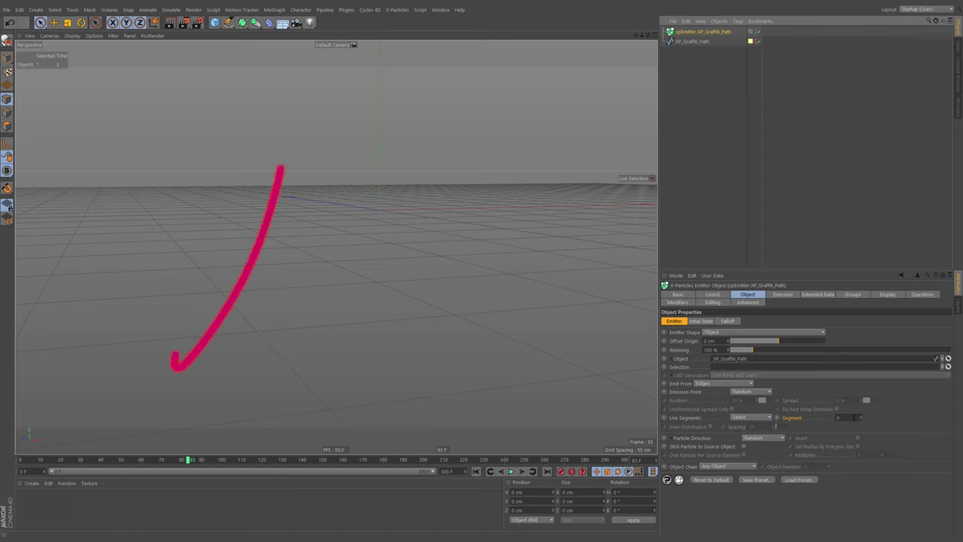
# Step: Replay from the start and raise the emitter's Segment number stepwise to 14 during playback so the strokes emit in order
pyautogui.click(476, 471)
pyautogui.click(511, 471)
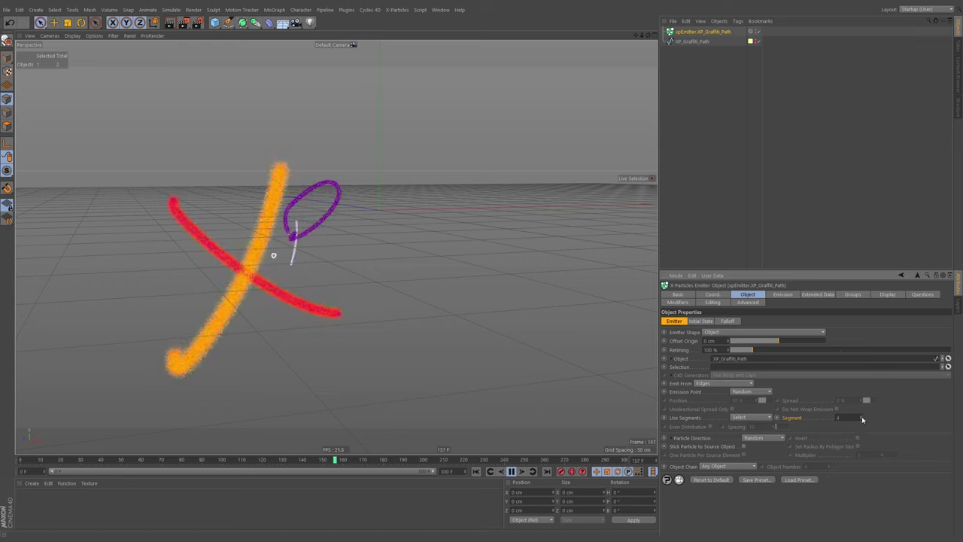
pyautogui.click(862, 416)
pyautogui.click(862, 416)
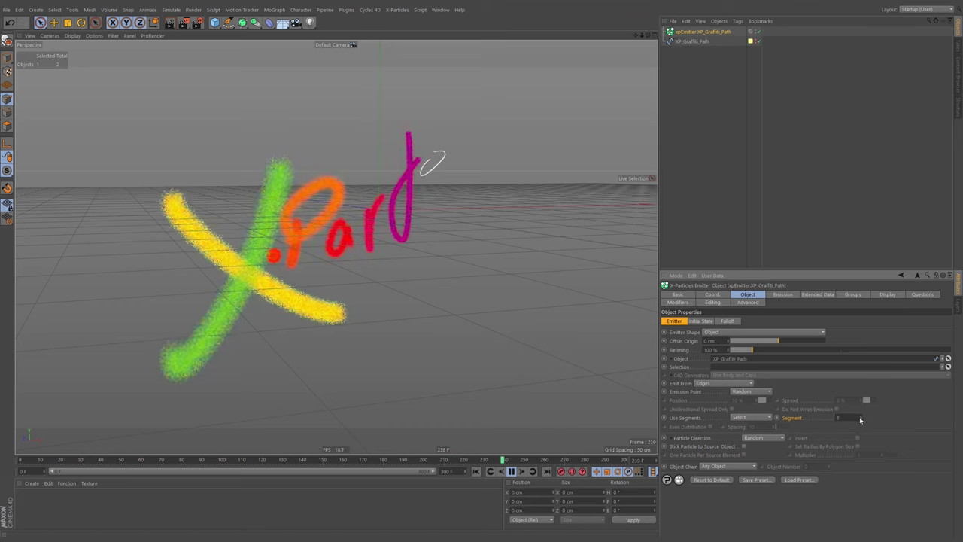
pyautogui.click(861, 416)
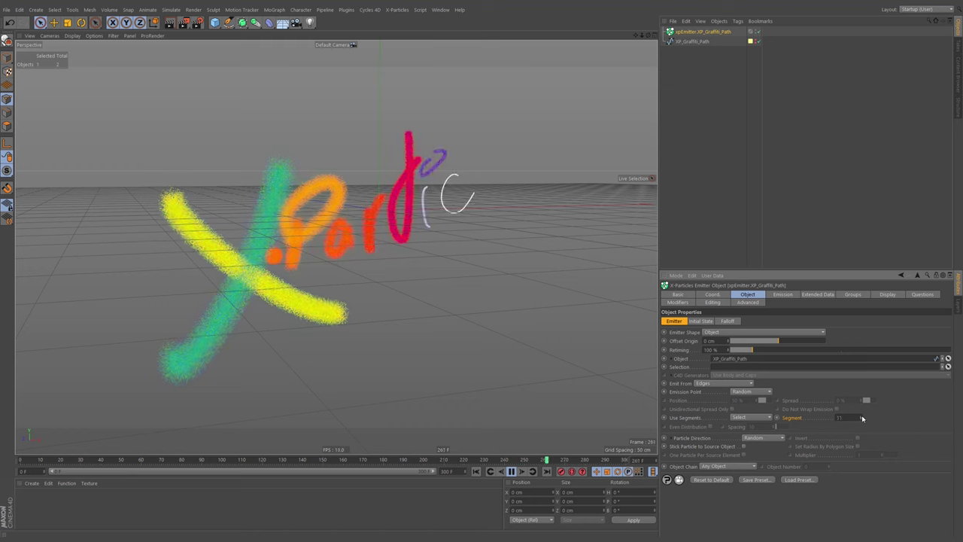
pyautogui.click(862, 417)
pyautogui.click(862, 416)
pyautogui.click(862, 415)
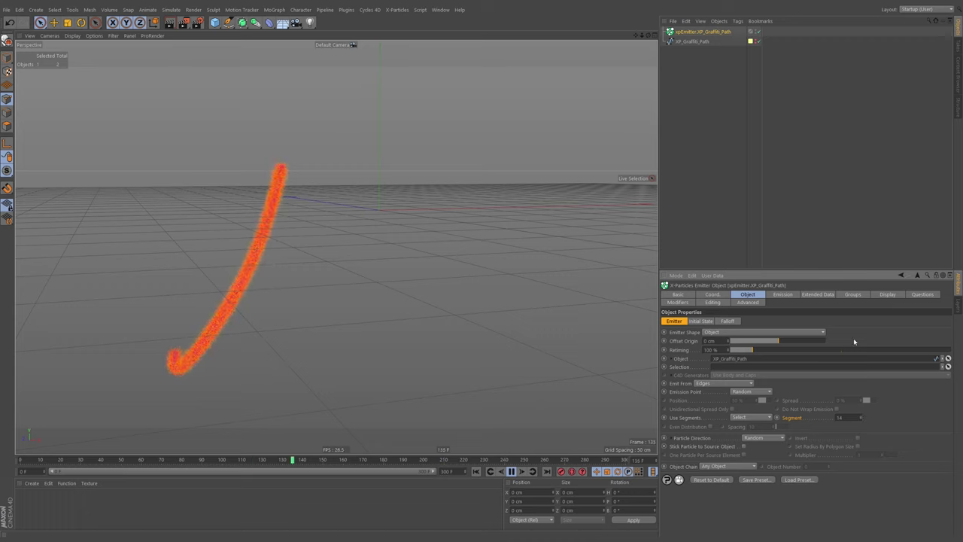
# Step: Try segment number 15, return to 14, and rewind the stopped animation to frame 0
pyautogui.click(863, 417)
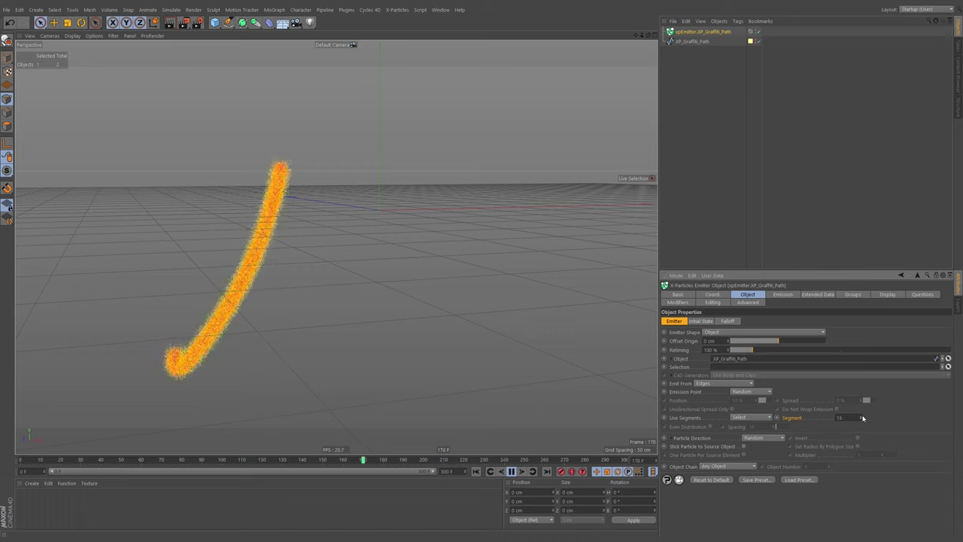
pyautogui.click(862, 419)
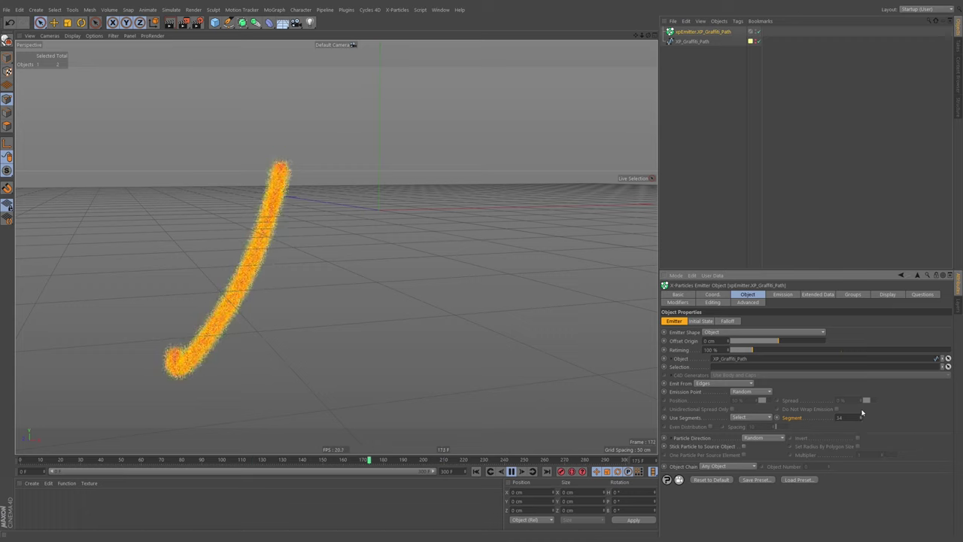
pyautogui.click(511, 471)
pyautogui.click(477, 471)
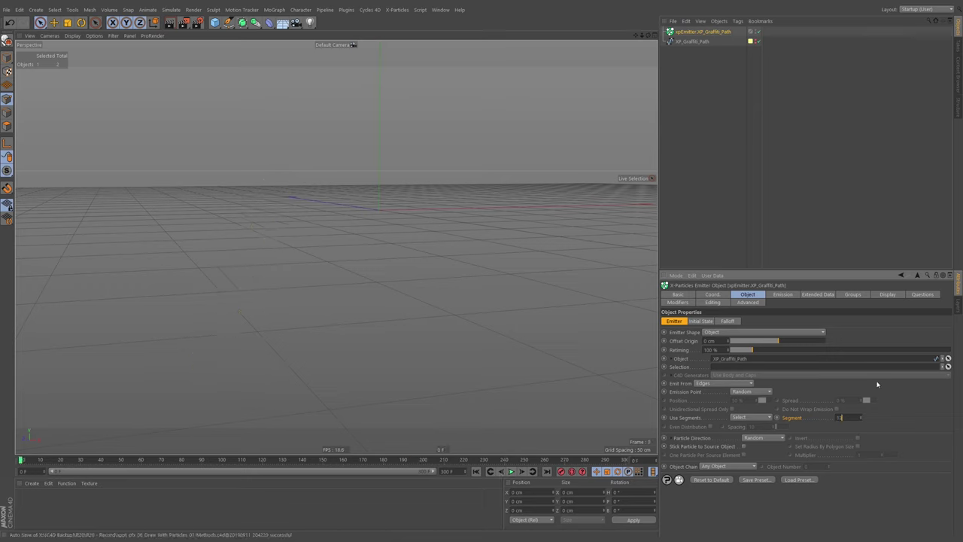
# Step: Display the project info attributes for the XP_Graffiti_Path spline
pyautogui.click(691, 42)
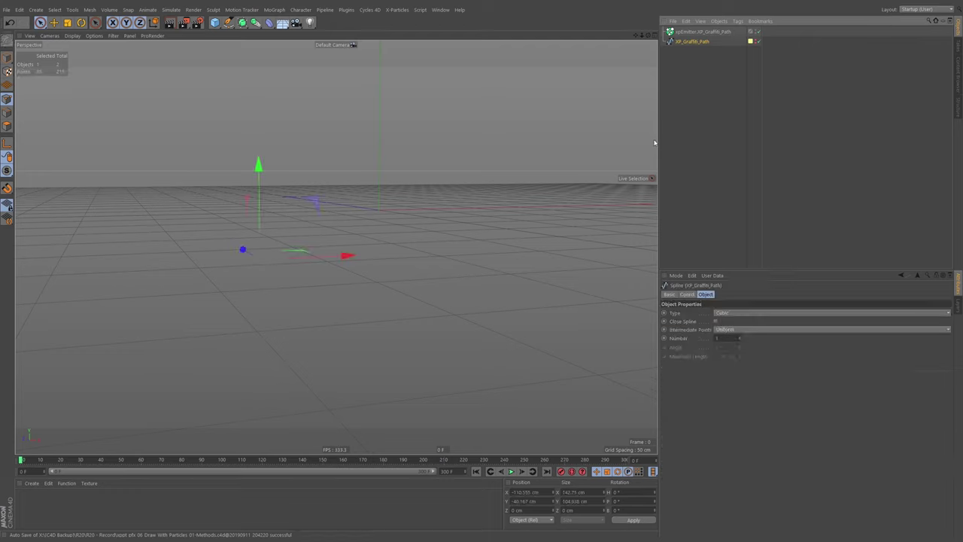
pyautogui.click(676, 276)
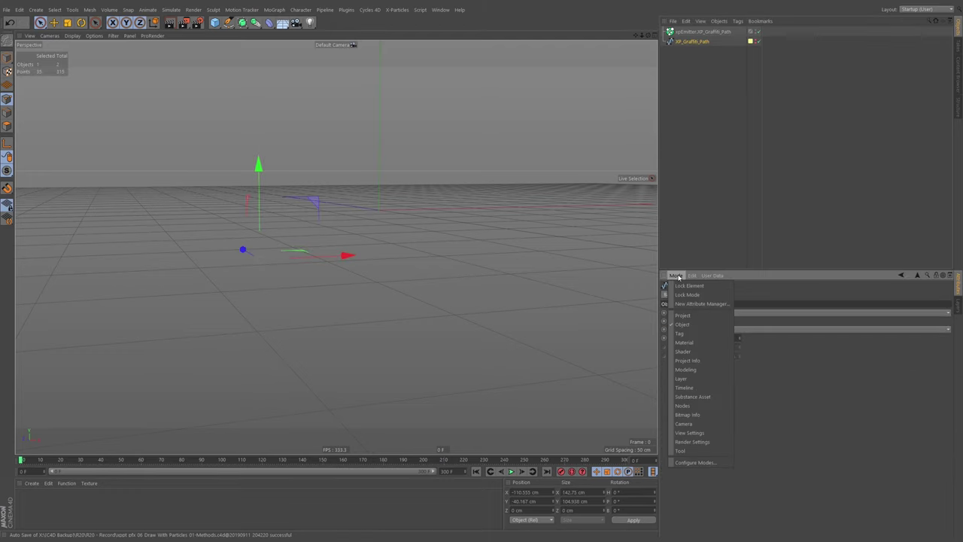
pyautogui.click(694, 361)
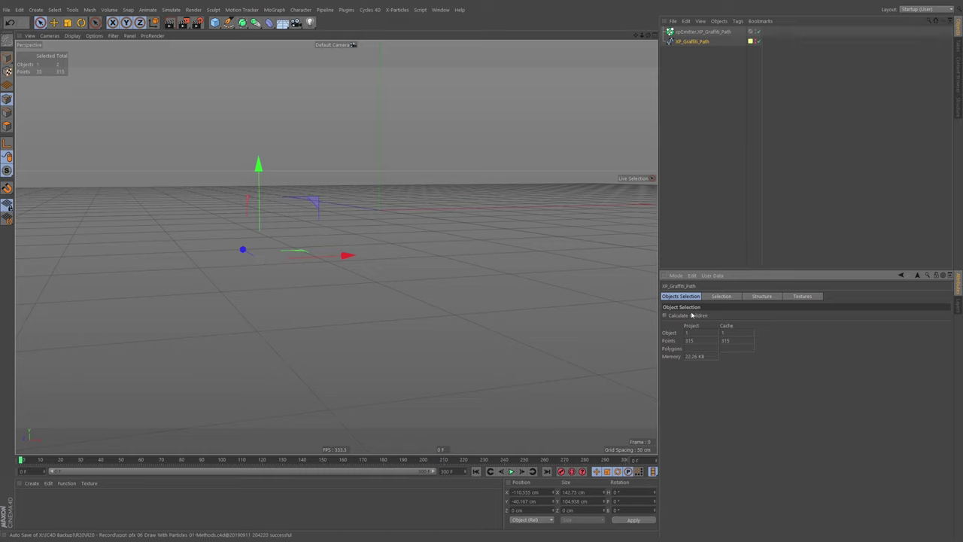
# Step: Examine the XP_Graffiti_Path spline's structure and selection info for its segment count
pyautogui.click(761, 297)
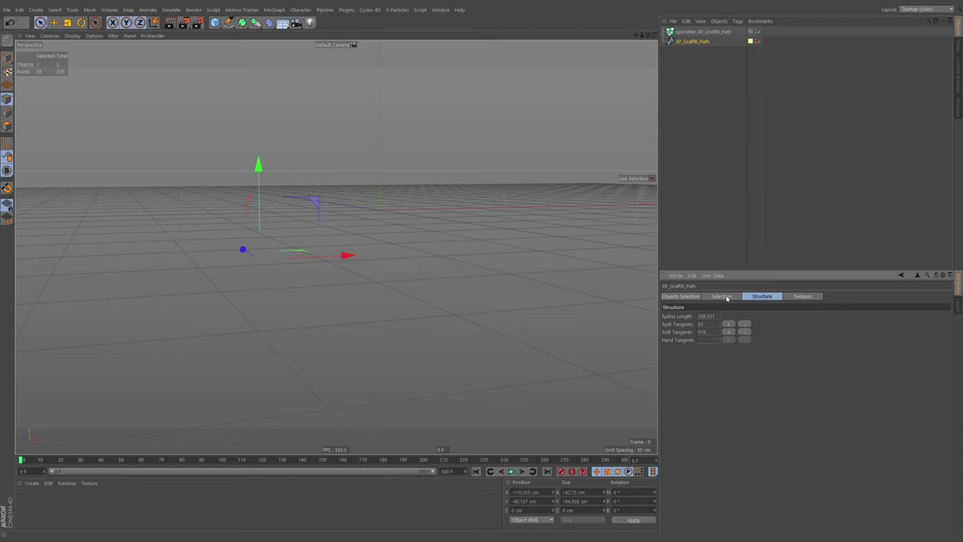
pyautogui.click(724, 297)
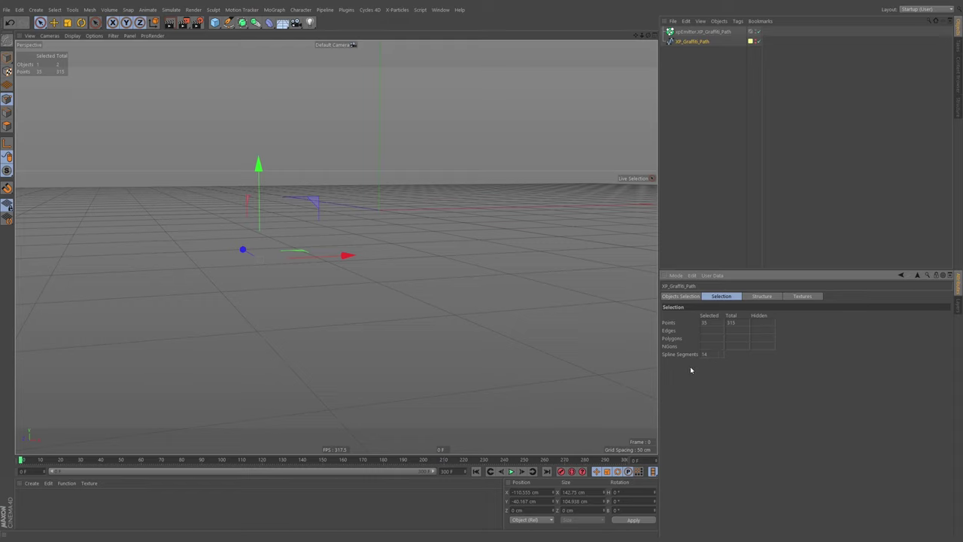
# Step: Keyframe the xpEmitter's Segment parameter at 0 on frame 20
pyautogui.click(703, 33)
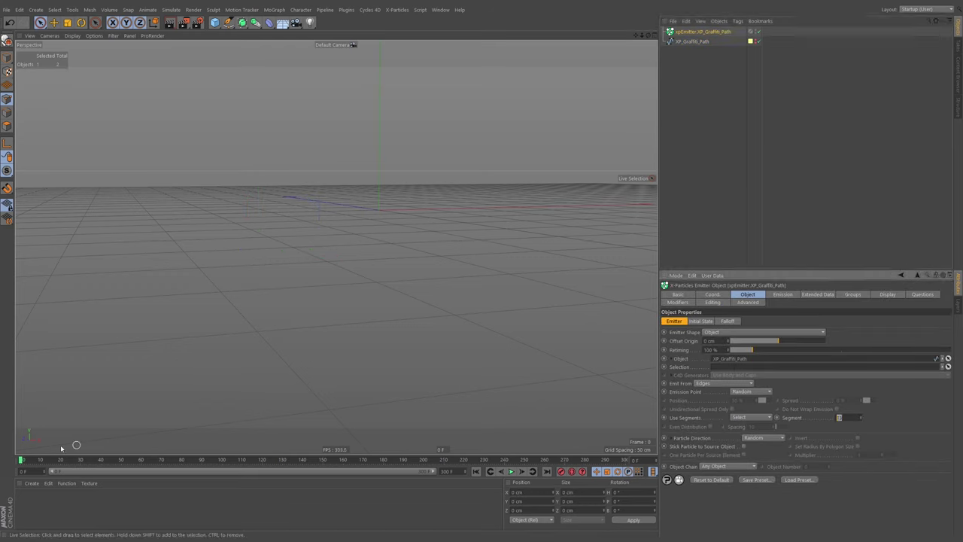
pyautogui.moveTo(42, 460); pyautogui.dragTo(488, 473)
pyautogui.click(490, 472)
pyautogui.click(511, 471)
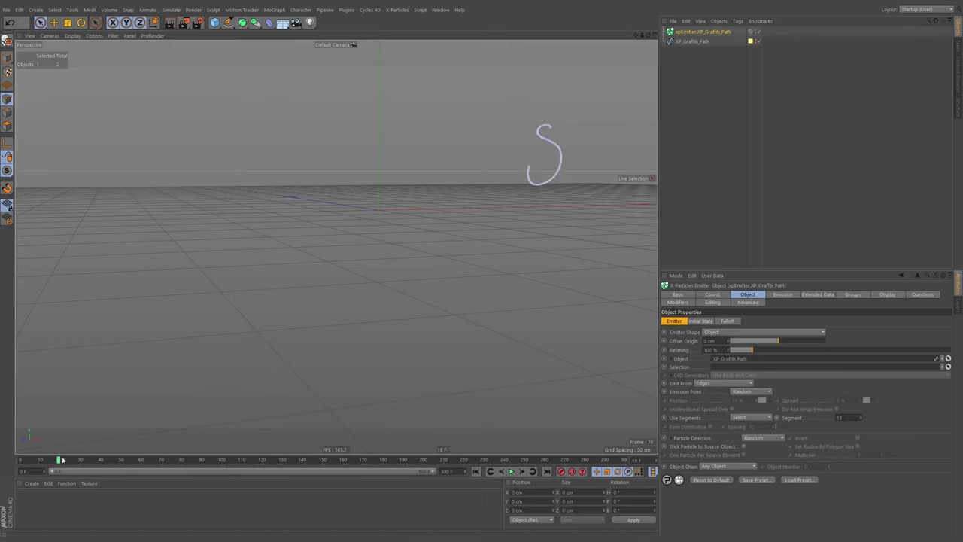
pyautogui.doubleClick(840, 418)
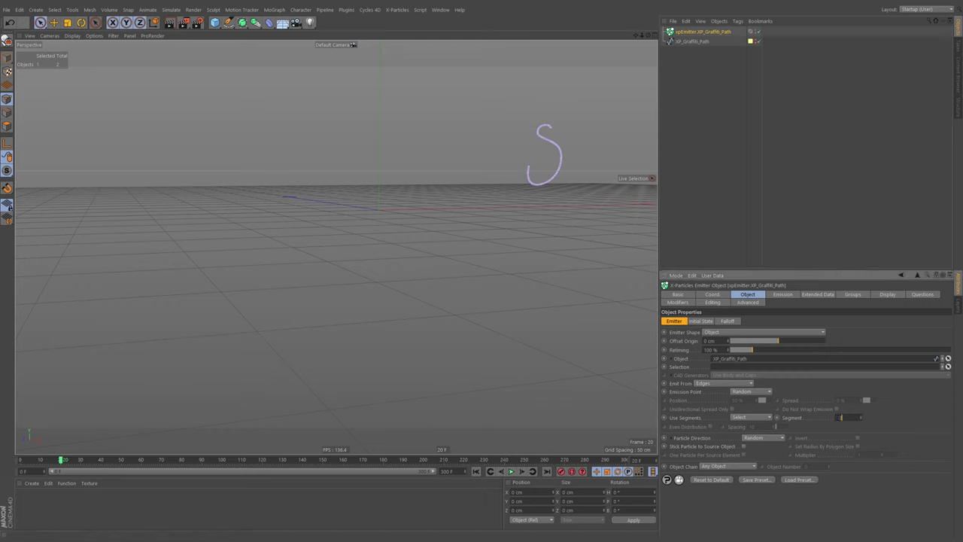
pyautogui.click(777, 419)
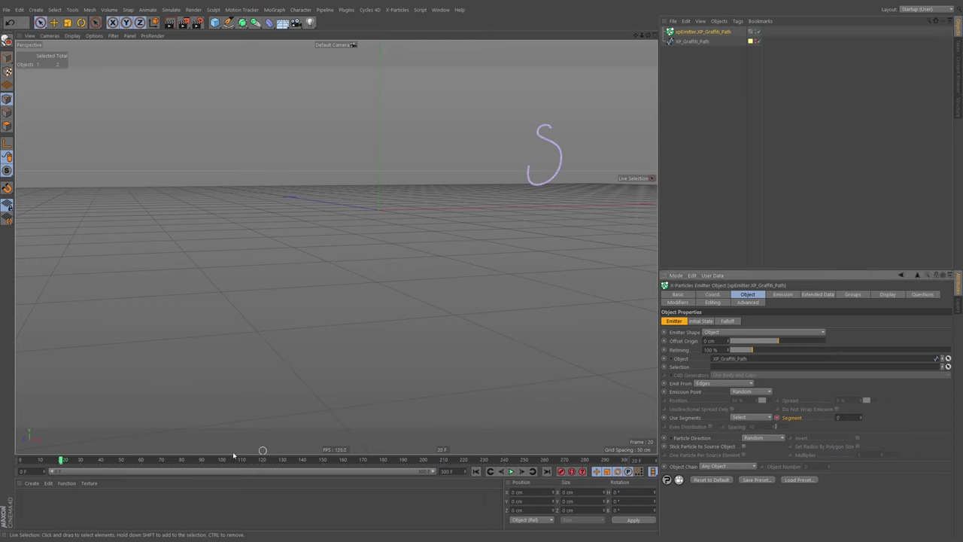
# Step: Keyframe the emitter's Segment at 13 on frame 100 and set both Segment keys' interpolation to Linear
pyautogui.moveTo(161, 460)
pyautogui.mouseDown()
pyautogui.moveTo(362, 460)
pyautogui.moveTo(60, 462)
pyautogui.moveTo(198, 460)
pyautogui.moveTo(230, 473)
pyautogui.mouseUp()
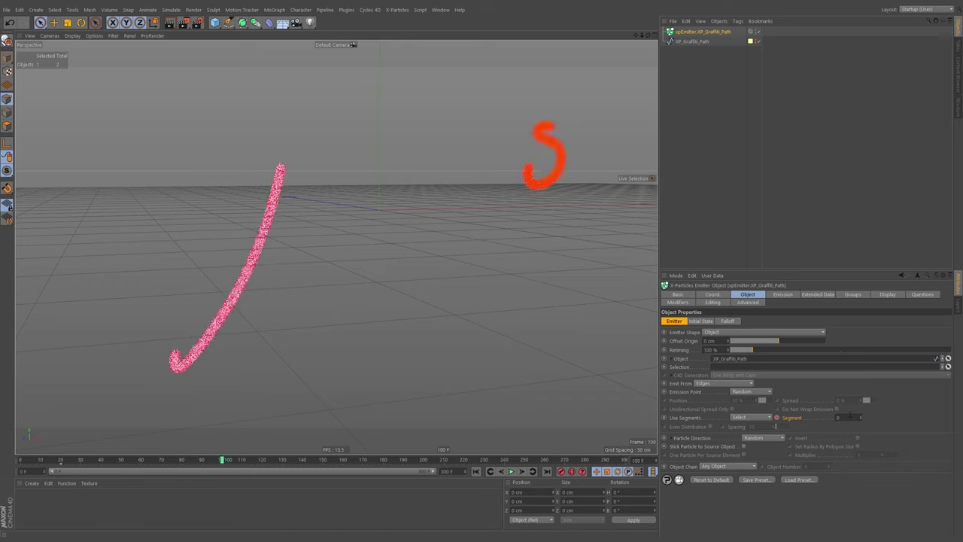
pyautogui.click(848, 417)
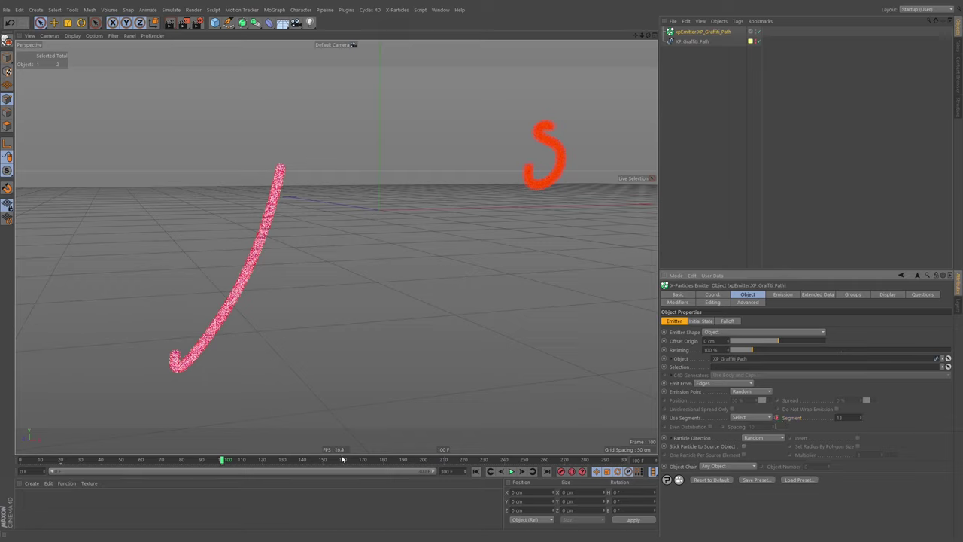
pyautogui.moveTo(235, 464); pyautogui.dragTo(49, 469)
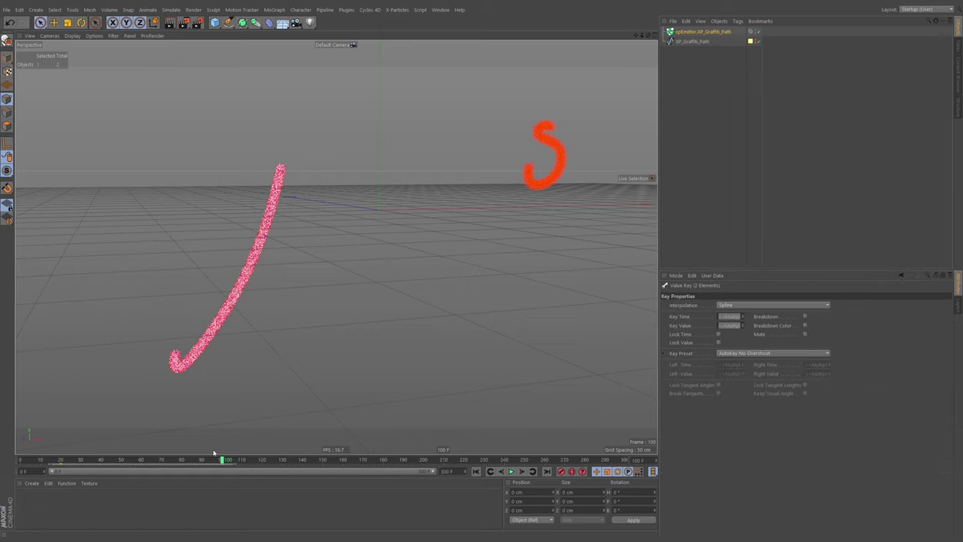
pyautogui.click(745, 305)
pyautogui.click(753, 323)
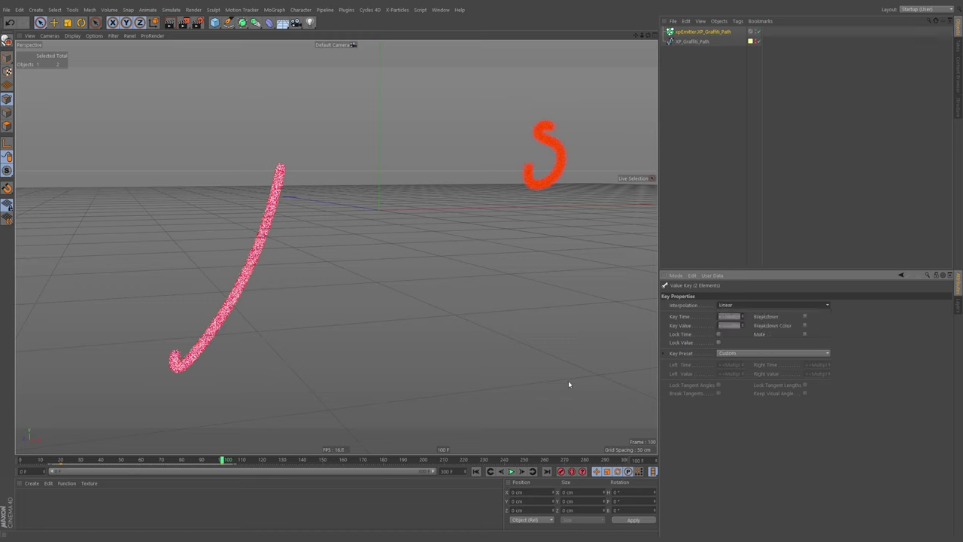
# Step: Scrub the animation, then play it from the start to preview the keyframed stroke-by-stroke emission
pyautogui.click(190, 466)
pyautogui.moveTo(191, 463); pyautogui.dragTo(41, 466)
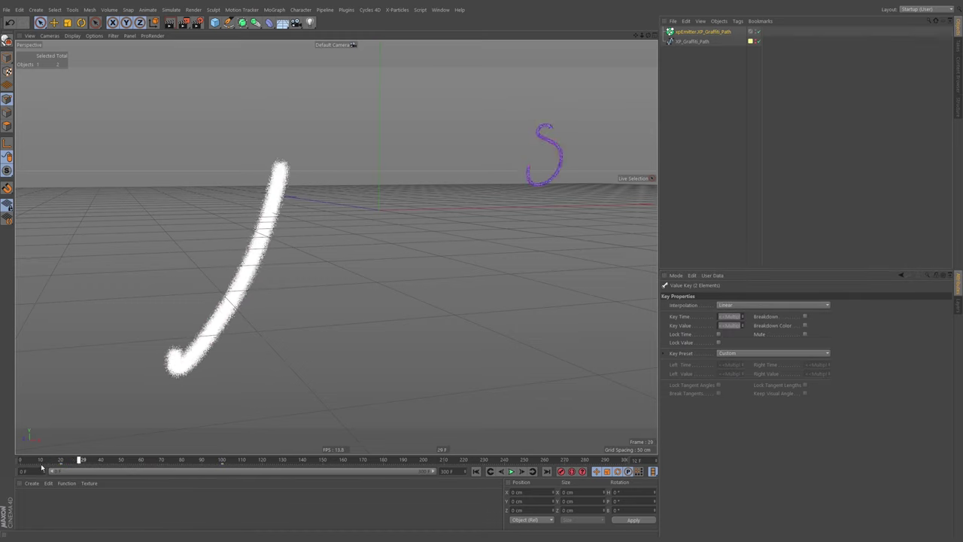
pyautogui.click(477, 472)
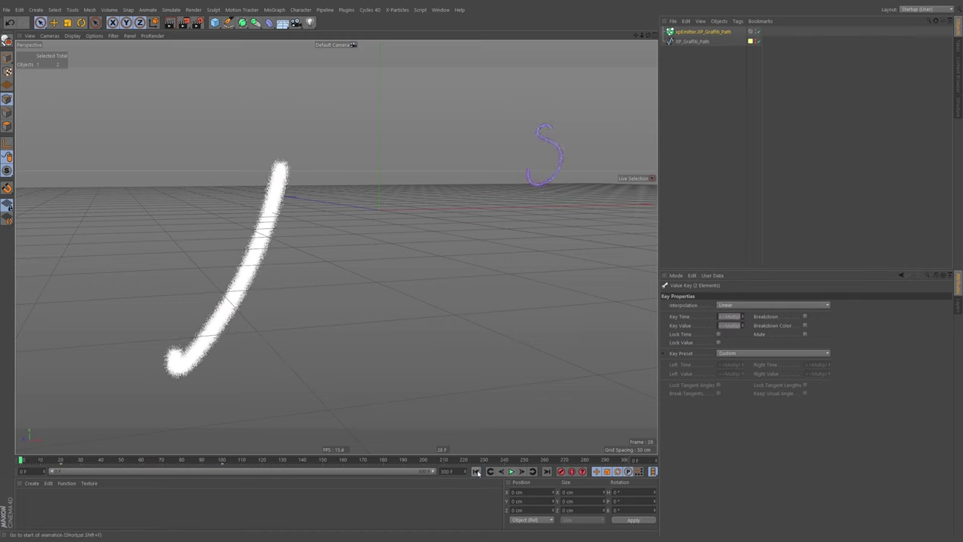
pyautogui.click(512, 472)
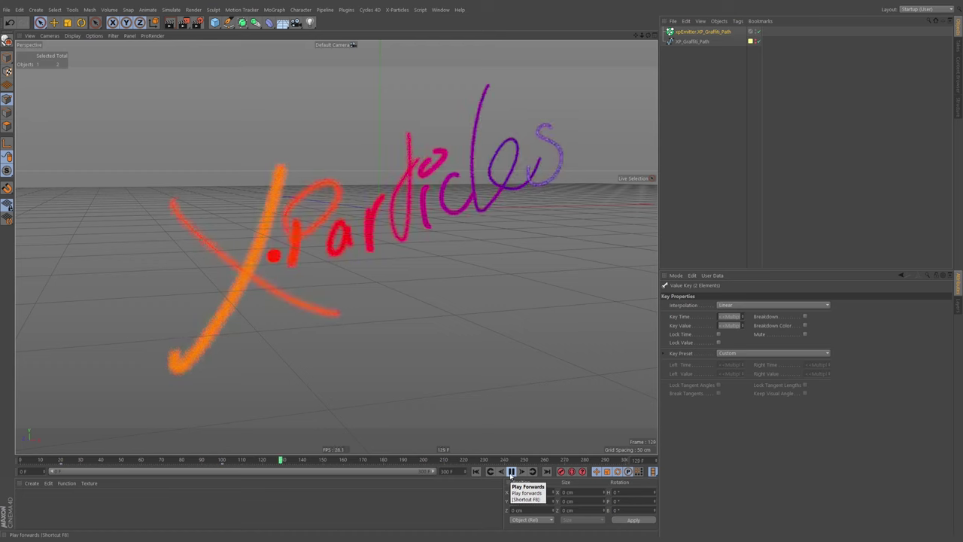
pyautogui.click(511, 472)
# Step: Move the final Segment keyframe from frame 100 to frame 150 and replay the emission from the start
pyautogui.click(224, 465)
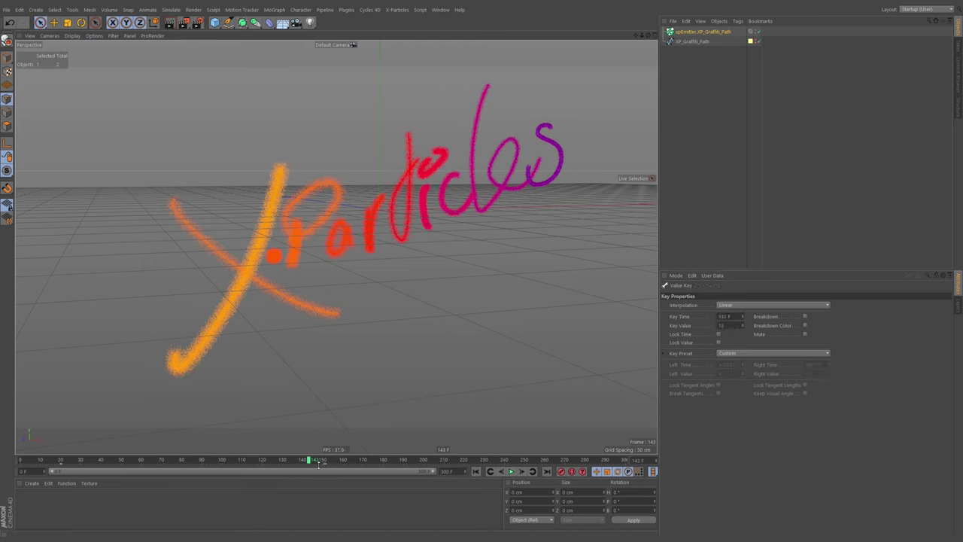
pyautogui.click(475, 472)
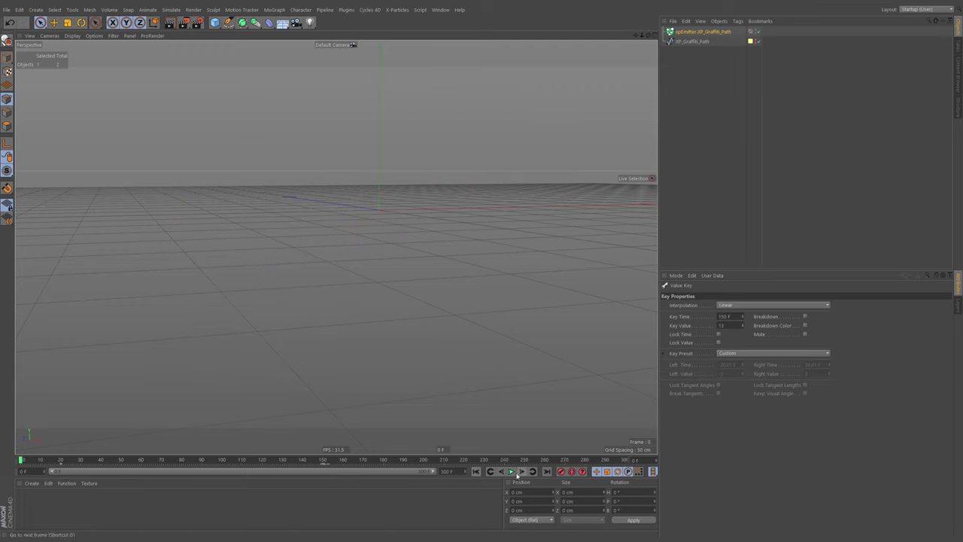
pyautogui.click(511, 472)
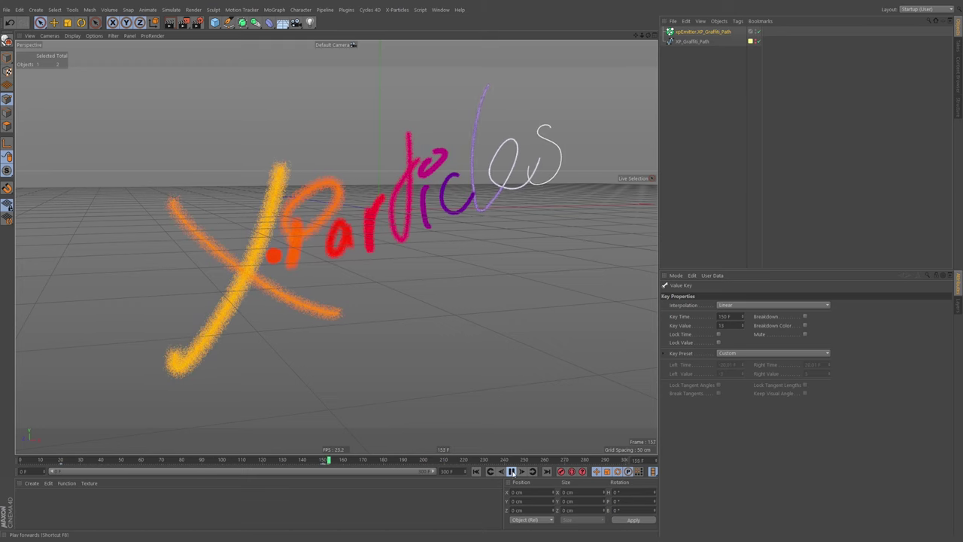
pyautogui.click(511, 472)
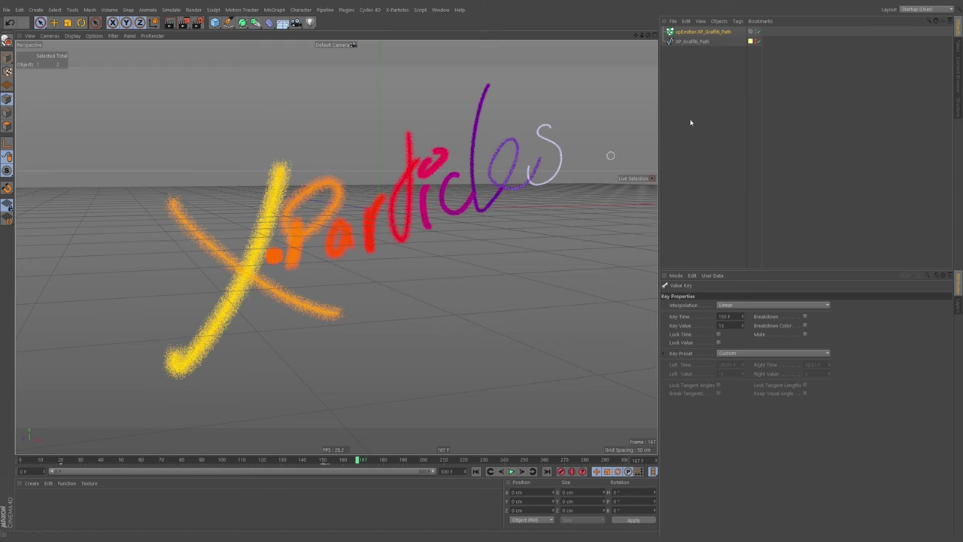
pyautogui.click(511, 471)
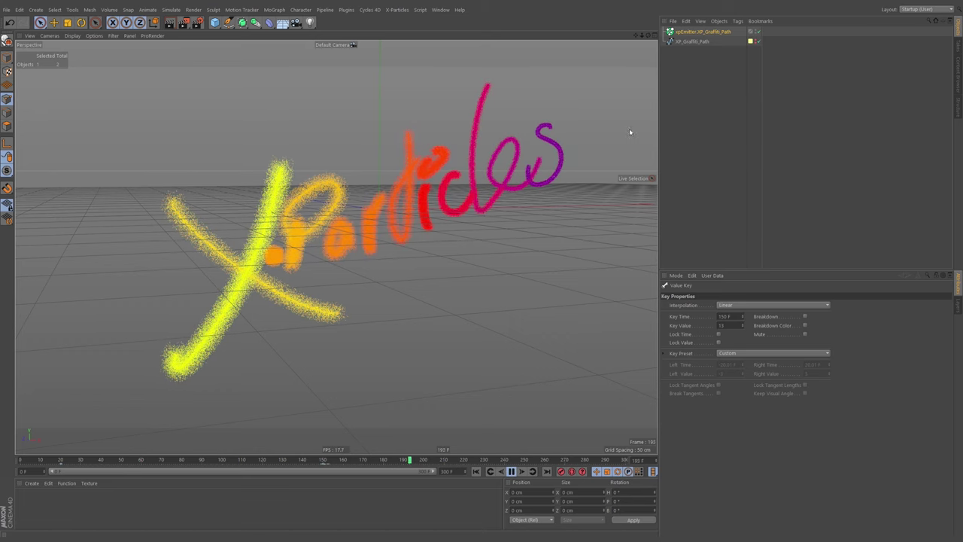
pyautogui.click(511, 471)
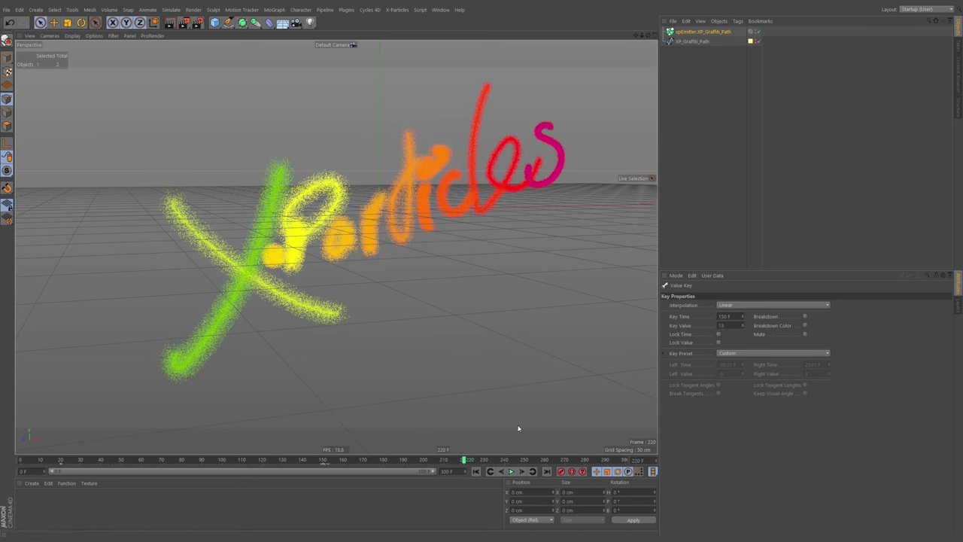
# Step: Scrub through the timeline to review the written strokes and rewind the animation to frame 0
pyautogui.keyDown('alt'); pyautogui.moveTo(416, 218); pyautogui.dragTo(407, 220, button='right'); pyautogui.keyUp('alt')
pyautogui.keyDown('alt'); pyautogui.moveTo(407, 221); pyautogui.dragTo(387, 242); pyautogui.keyUp('alt')
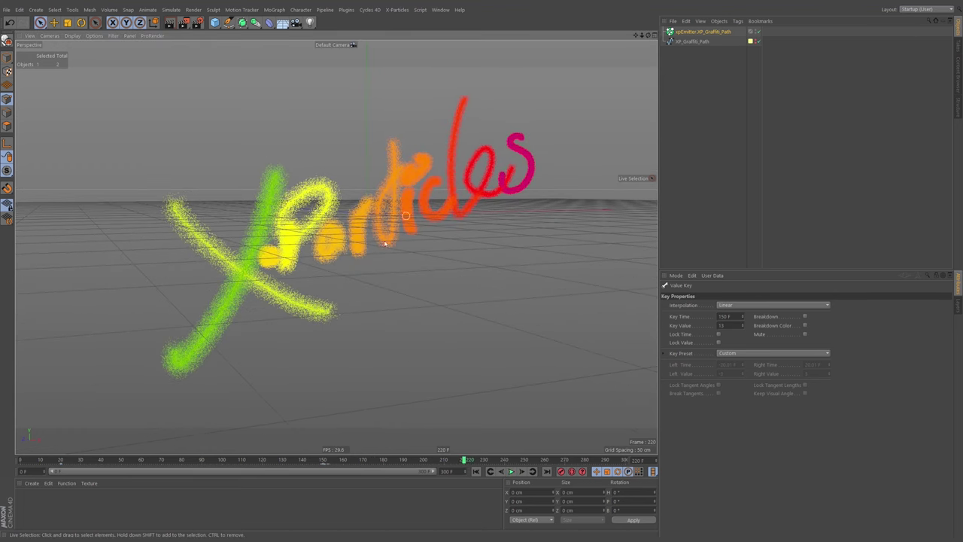
pyautogui.moveTo(59, 463); pyautogui.dragTo(408, 464)
pyautogui.click(477, 472)
pyautogui.click(477, 472)
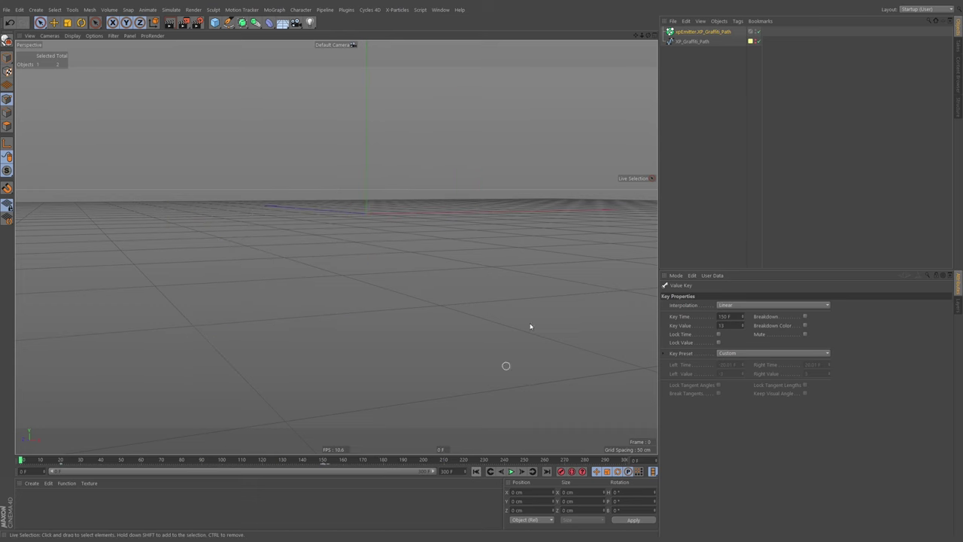
# Step: Open the Timeline window for the xpEmitter and expand its Segment track to show the F-curve
pyautogui.click(699, 33)
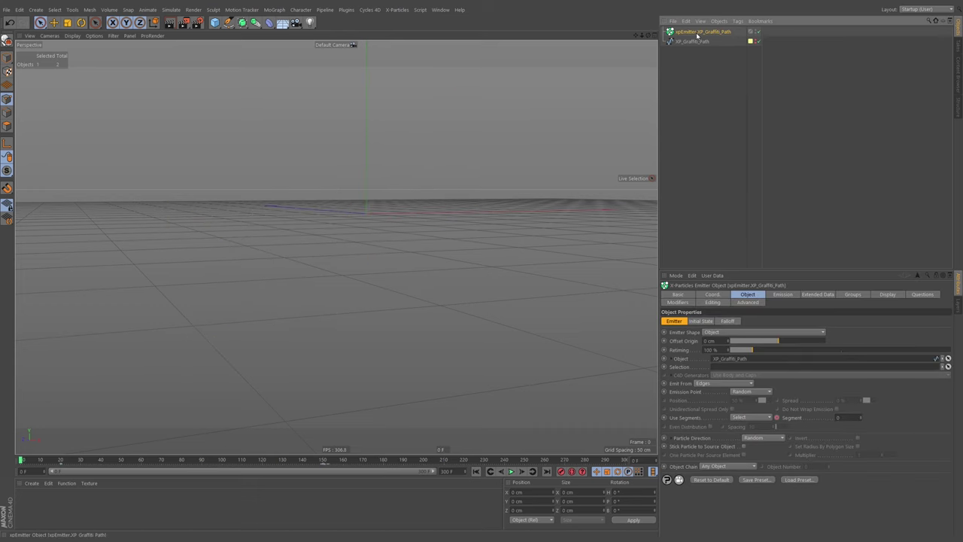
pyautogui.hotkey('shift', 'F3')
pyautogui.moveTo(700, 32); pyautogui.dragTo(360, 75)
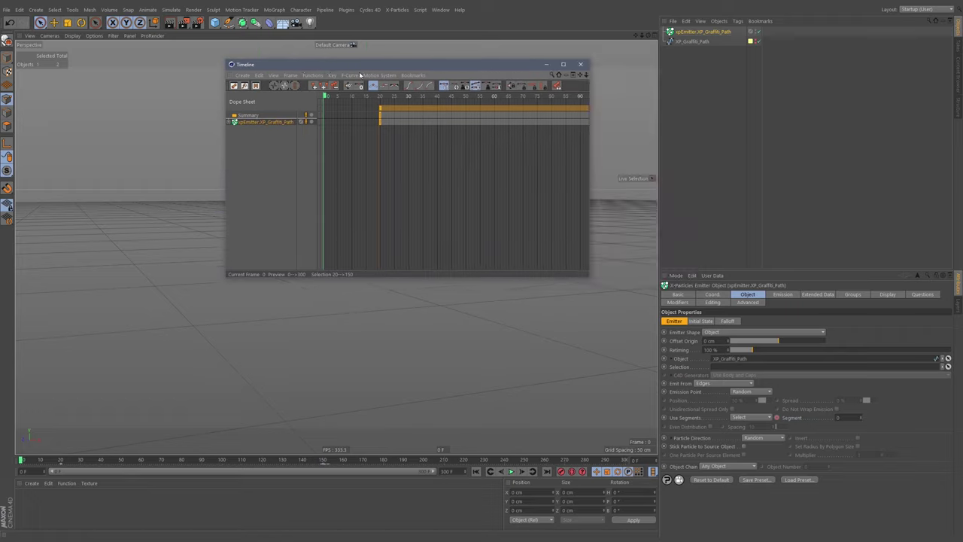
pyautogui.click(230, 123)
pyautogui.click(236, 128)
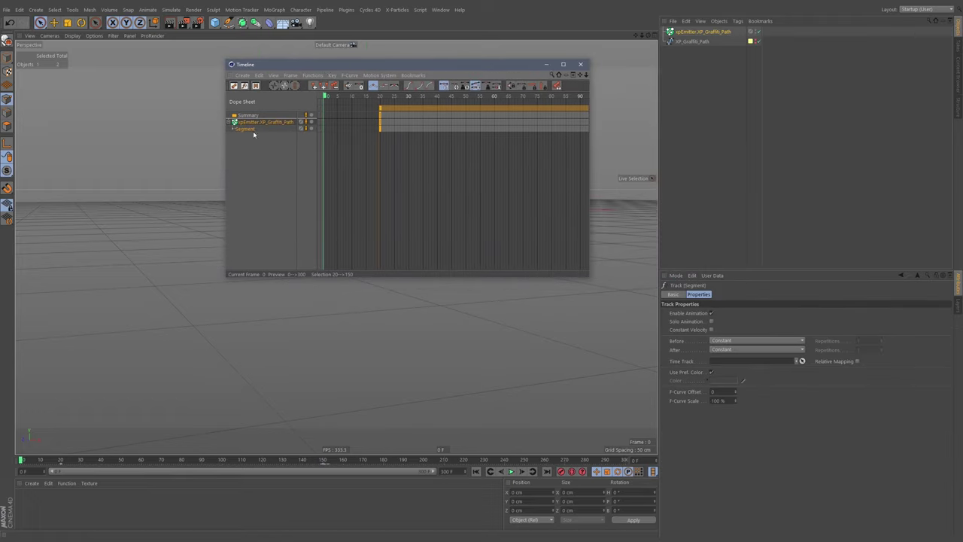
pyautogui.click(234, 130)
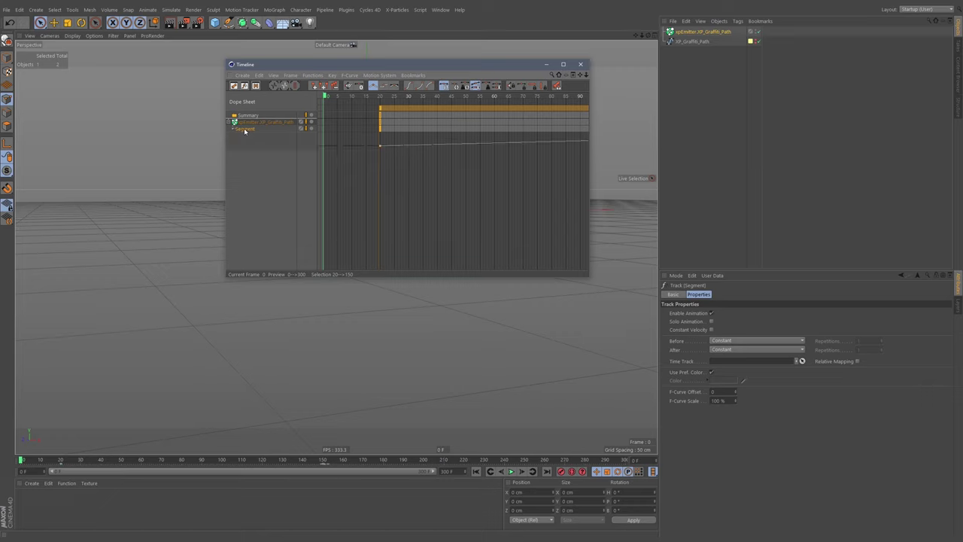
pyautogui.click(681, 350)
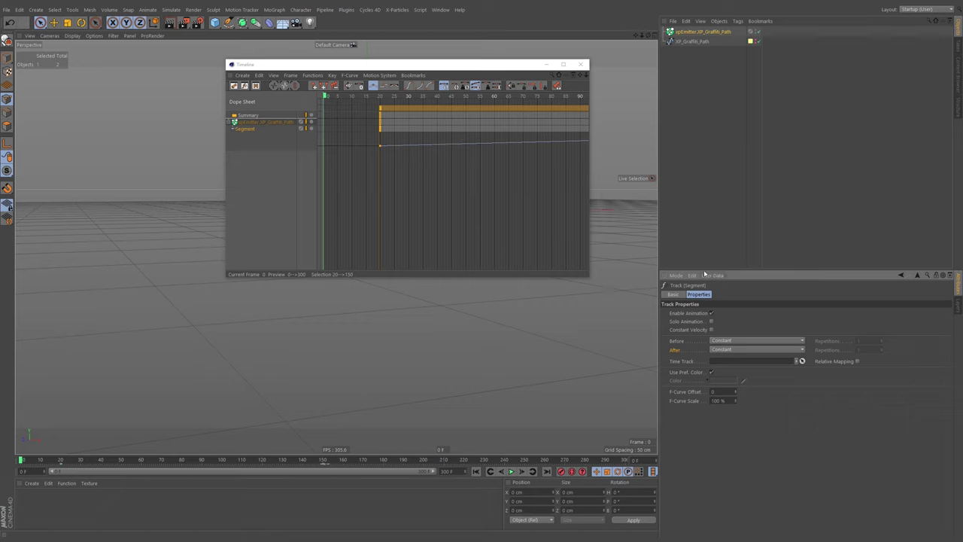
pyautogui.click(312, 75)
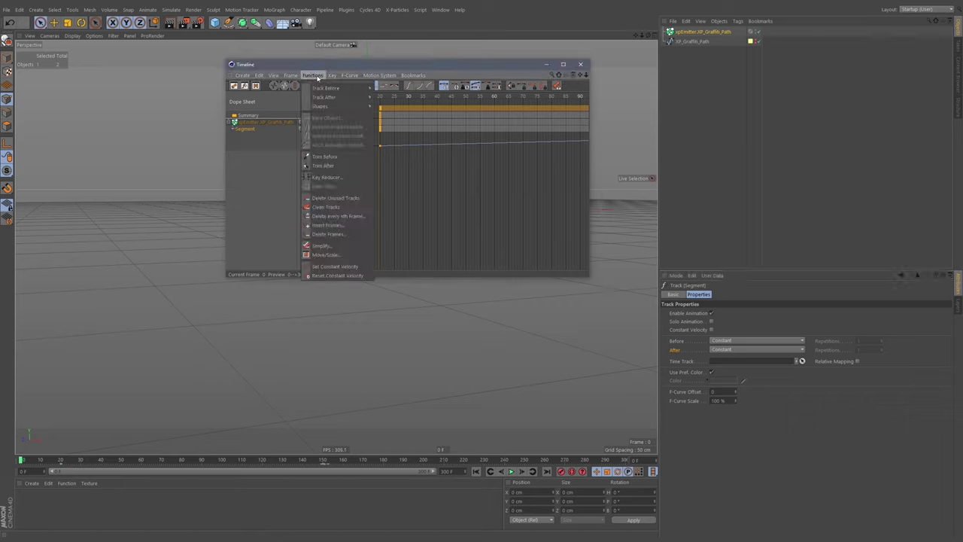
pyautogui.moveTo(319, 98)
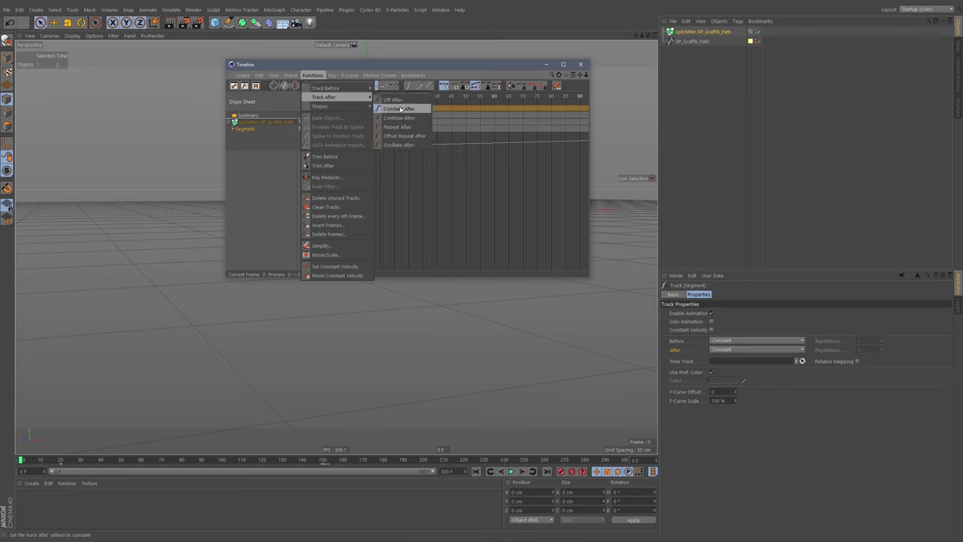
pyautogui.click(438, 194)
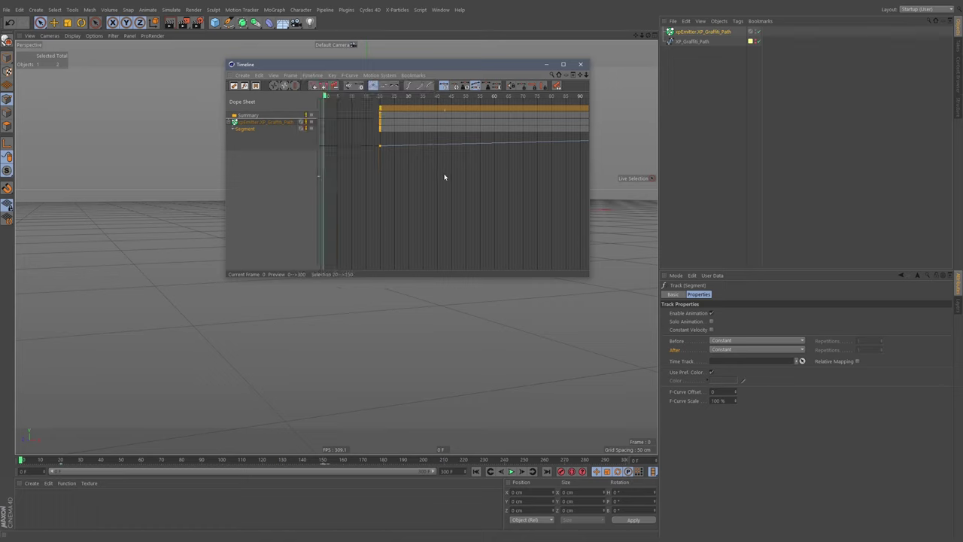
# Step: Set the Segment track's After behavior to Repeat so the animation cycles past the frame 150 key
pyautogui.keyDown('alt'); pyautogui.moveTo(533, 168); pyautogui.dragTo(483, 161, button='right'); pyautogui.keyUp('alt')
pyautogui.press('h')
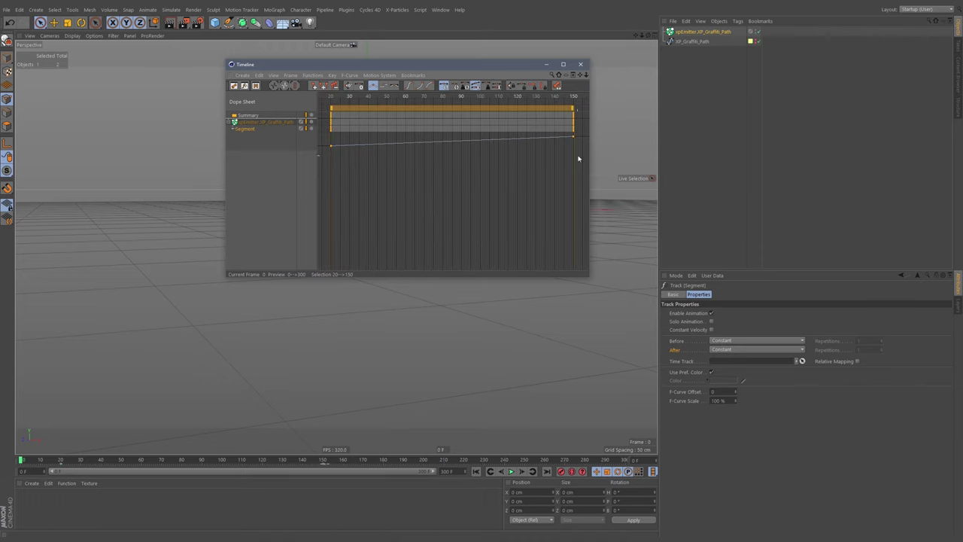
pyautogui.click(574, 132)
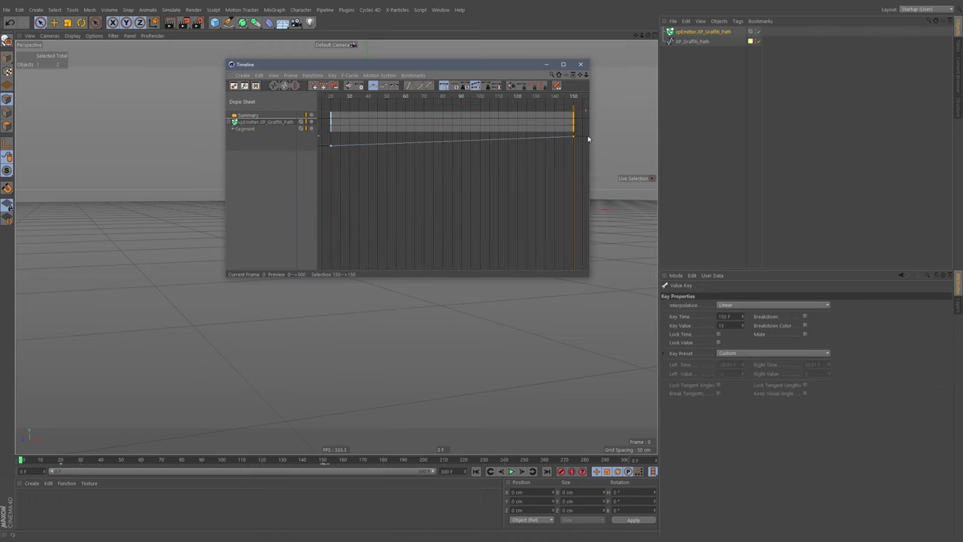
pyautogui.keyDown('alt'); pyautogui.moveTo(557, 163); pyautogui.dragTo(430, 163, button='middle'); pyautogui.keyUp('alt')
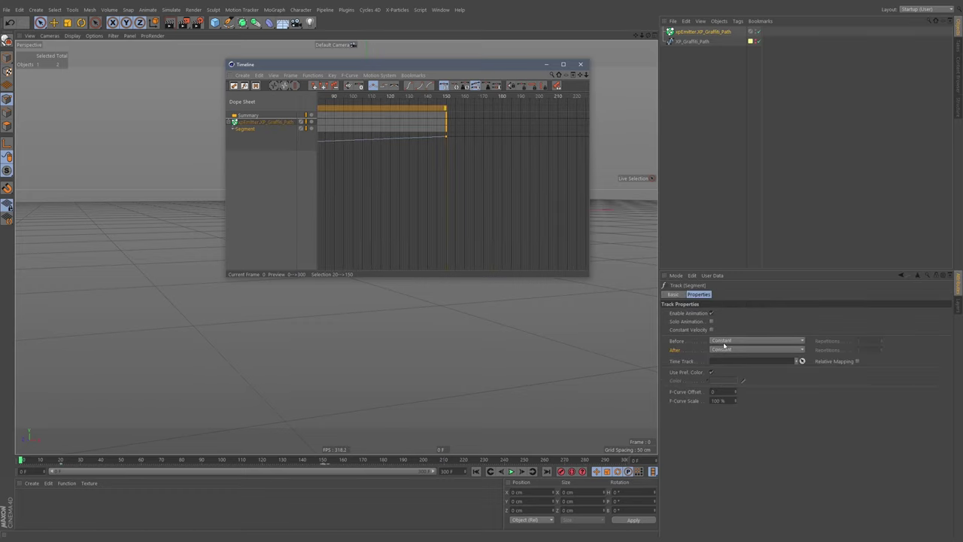
pyautogui.click(721, 349)
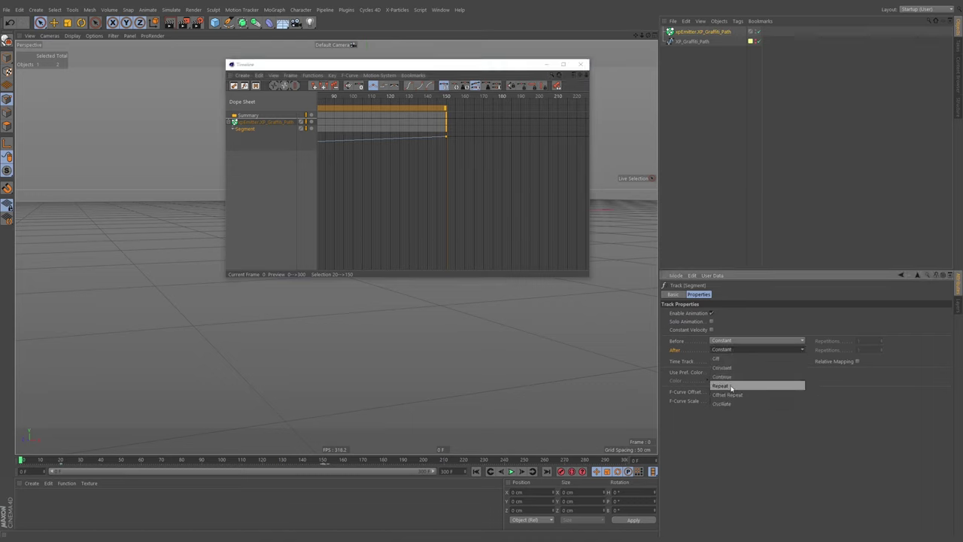
pyautogui.click(731, 386)
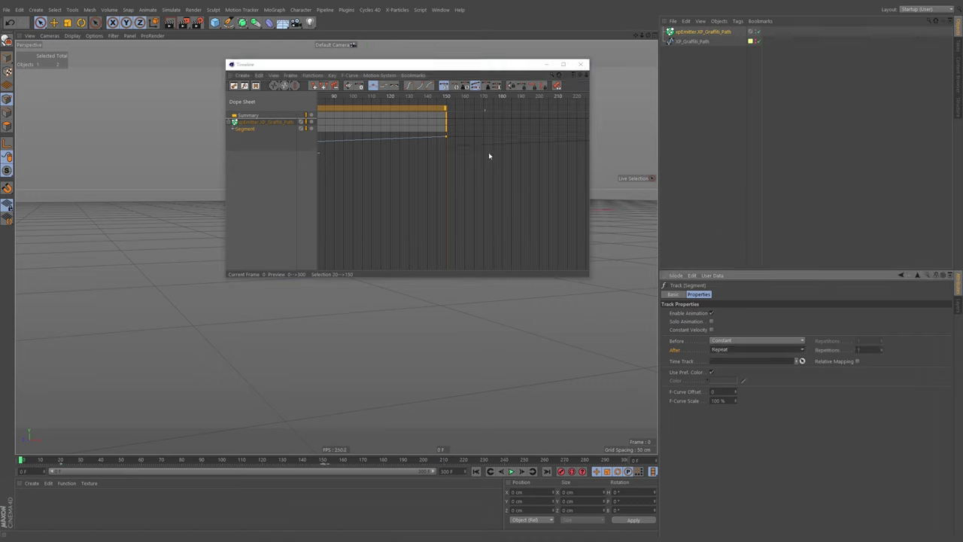
pyautogui.keyDown('alt'); pyautogui.moveTo(490, 156); pyautogui.dragTo(527, 157, button='right'); pyautogui.keyUp('alt')
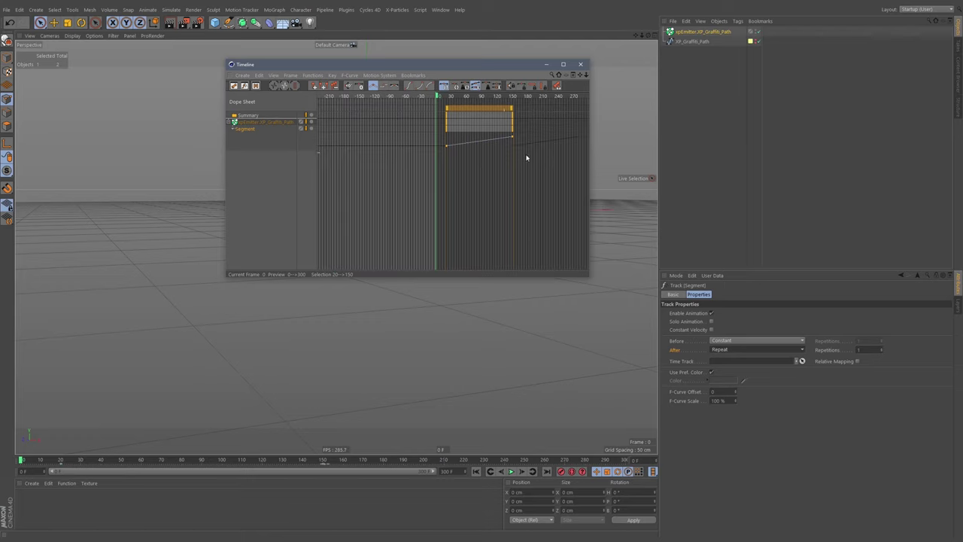
# Step: Raise the Segment track's After repetitions to 79 and close the Timeline window
pyautogui.moveTo(563, 162); pyautogui.dragTo(456, 155, button='middle')
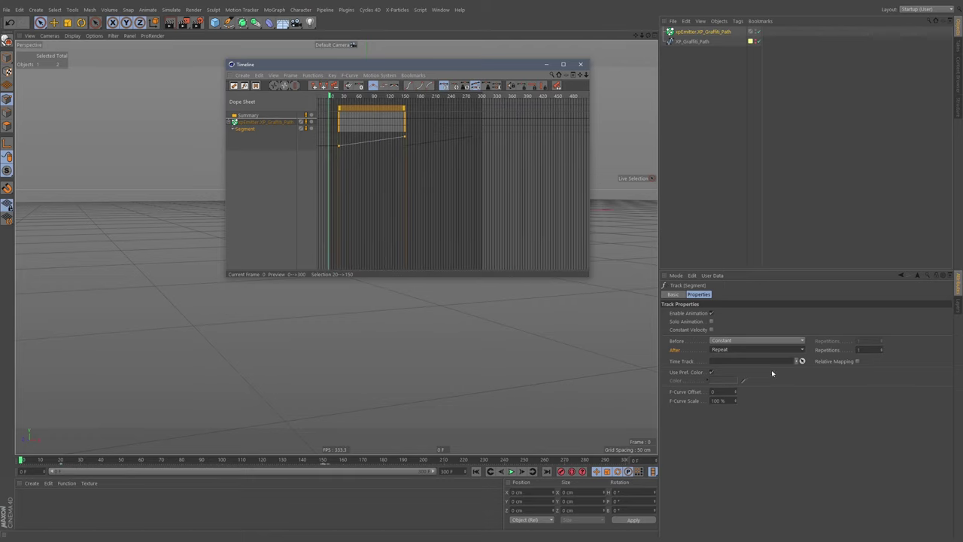
pyautogui.click(883, 351)
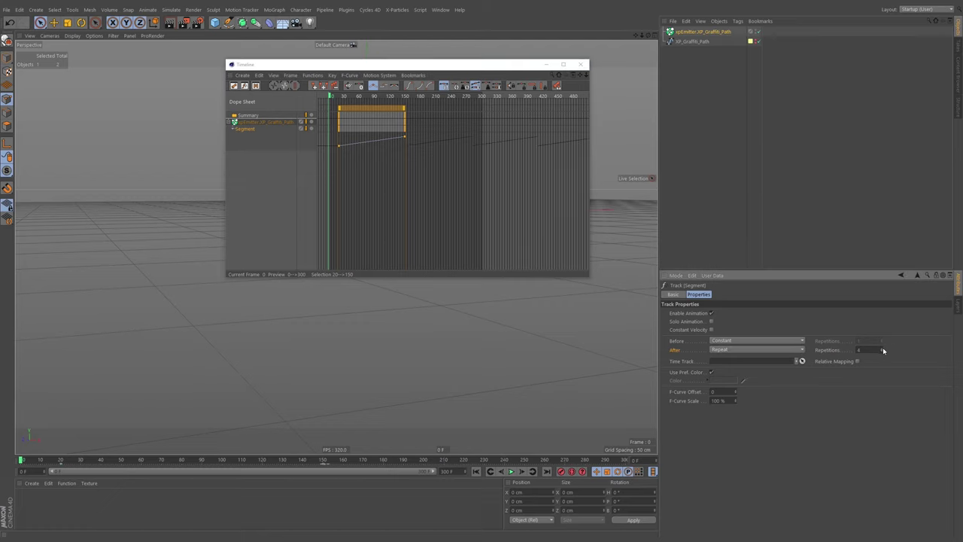
pyautogui.moveTo(543, 175); pyautogui.dragTo(582, 171, button='middle')
pyautogui.click(580, 65)
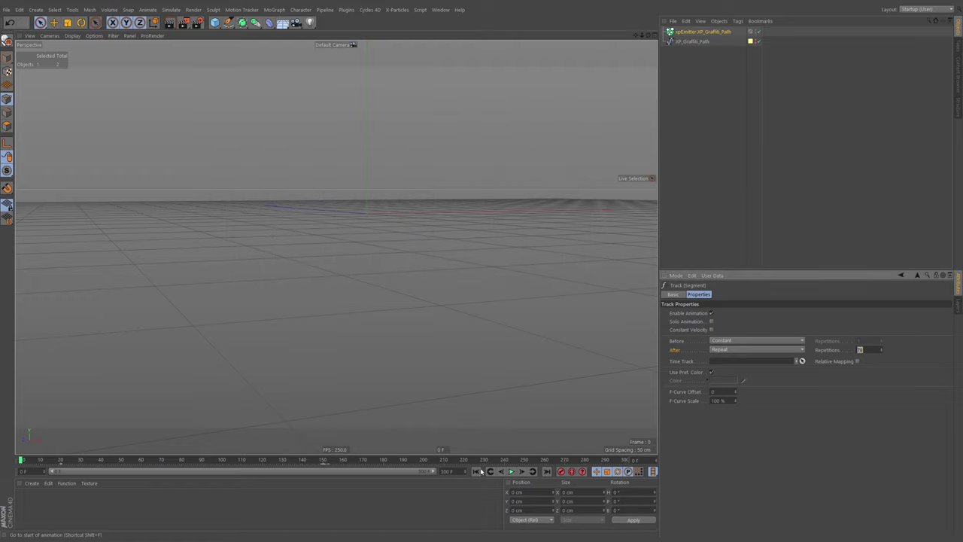
# Step: Play the animation and move the last Segment keyframe to frame 90 to speed up the writing
pyautogui.click(511, 472)
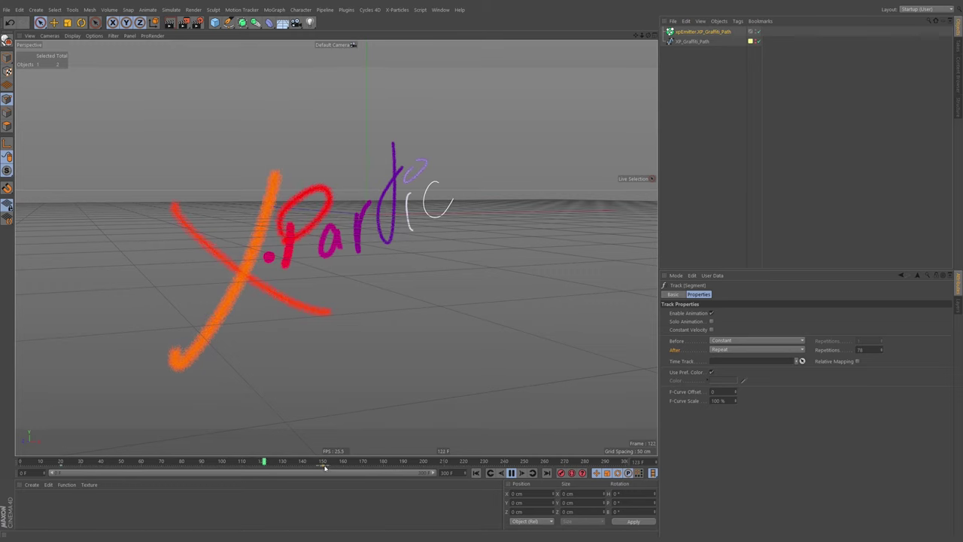
pyautogui.moveTo(323, 466); pyautogui.dragTo(247, 463)
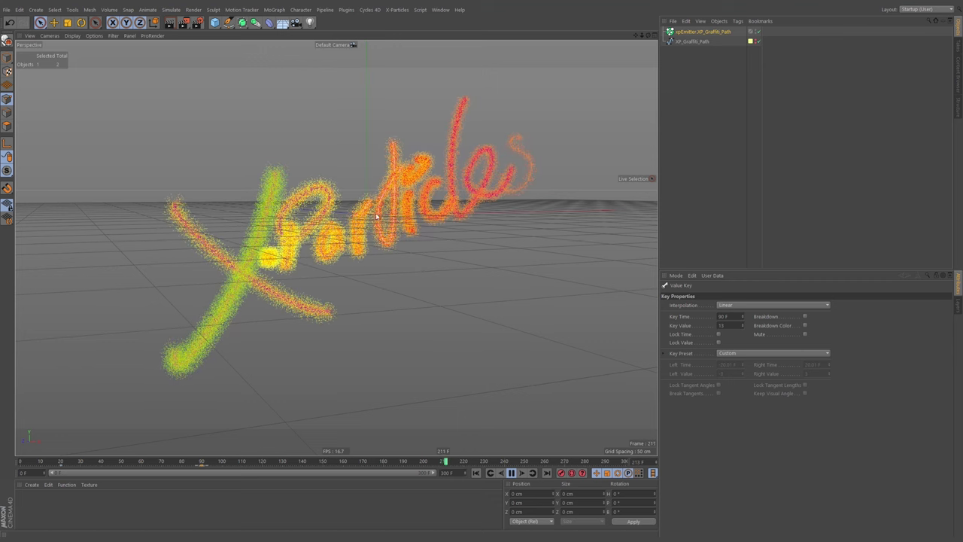
# Step: Disable Full Lifespan on the xpEmitter and set its particle Lifespan to 30 F with a 1 F Variation
pyautogui.click(721, 32)
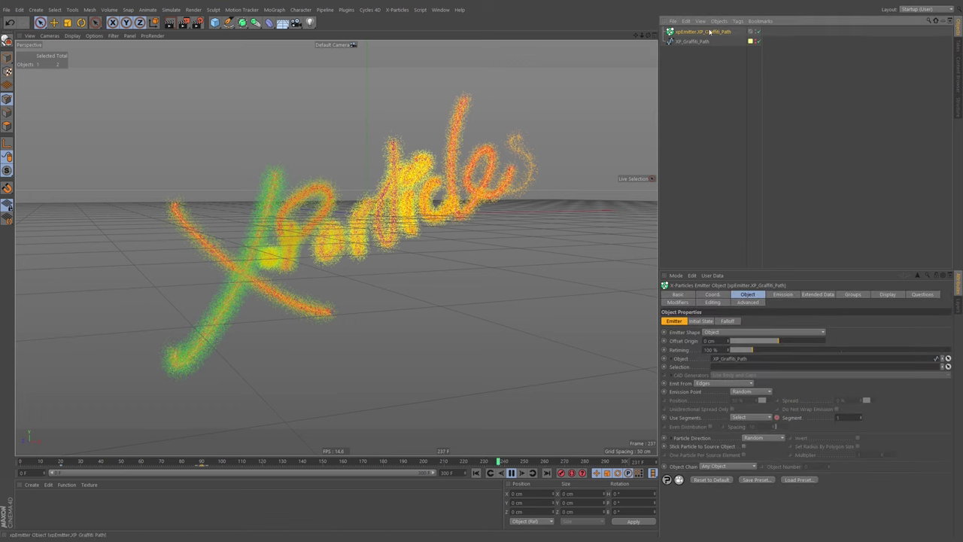
pyautogui.click(781, 294)
pyautogui.click(708, 369)
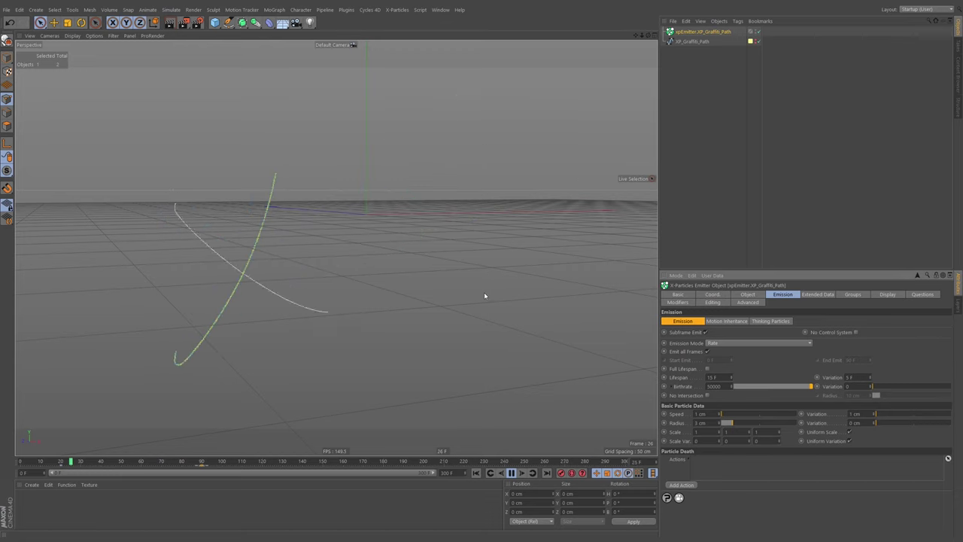
pyautogui.doubleClick(712, 377)
pyautogui.write('30')
pyautogui.press('Return')
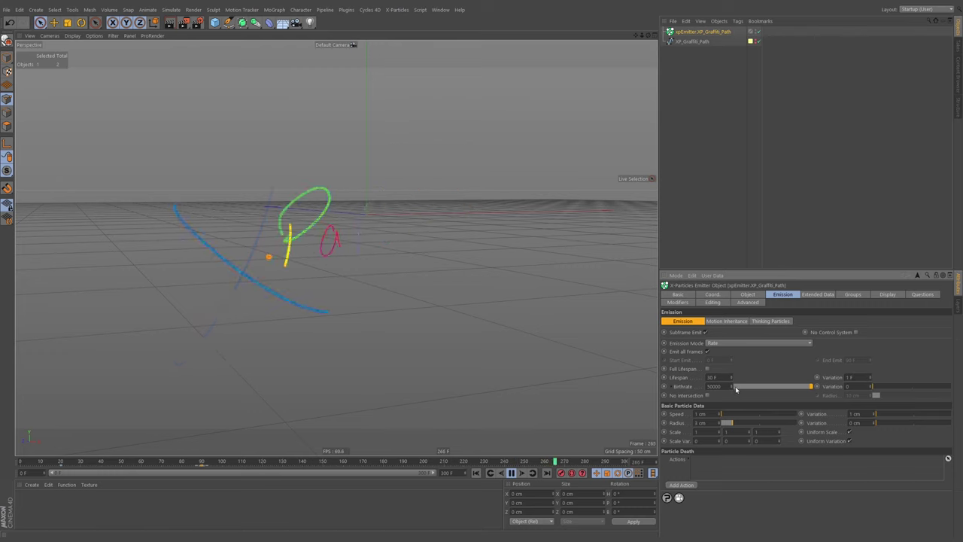
# Step: Set the emitter's Lifespan to 60 F with a 0 F Variation and replay the emission from the start
pyautogui.click(517, 472)
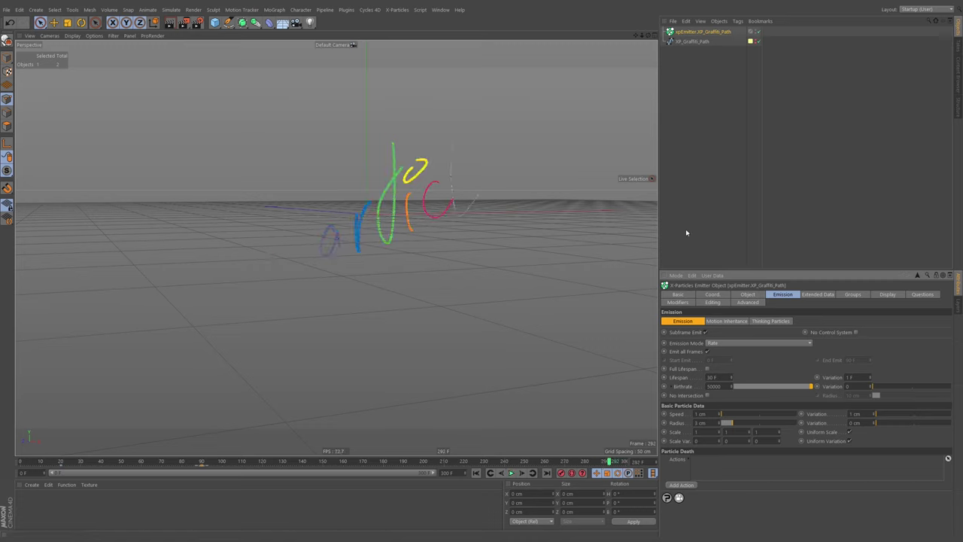
pyautogui.click(476, 473)
pyautogui.click(512, 472)
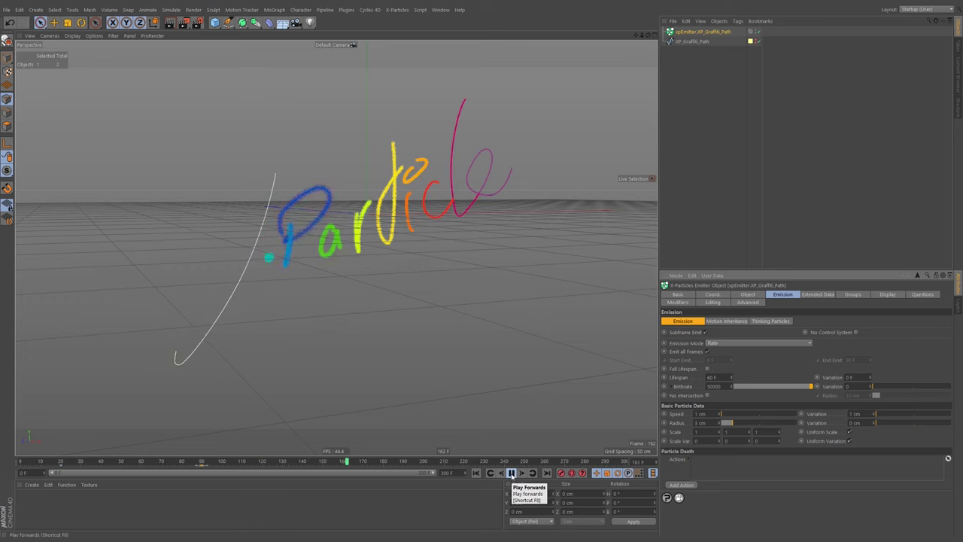
pyautogui.click(512, 473)
# Step: Move the last Segment keyframe to frame 152 and replay the animation from the beginning
pyautogui.click(208, 468)
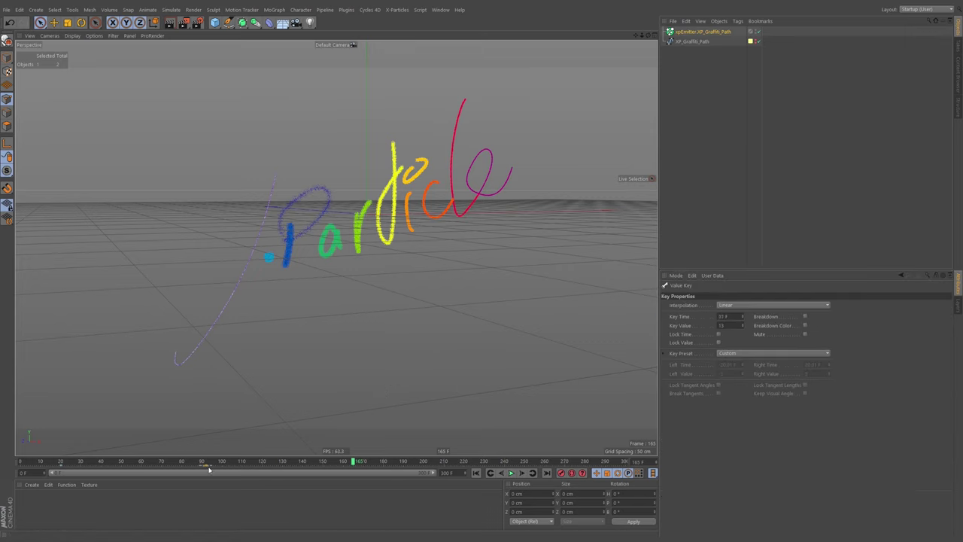
pyautogui.click(475, 473)
pyautogui.click(512, 473)
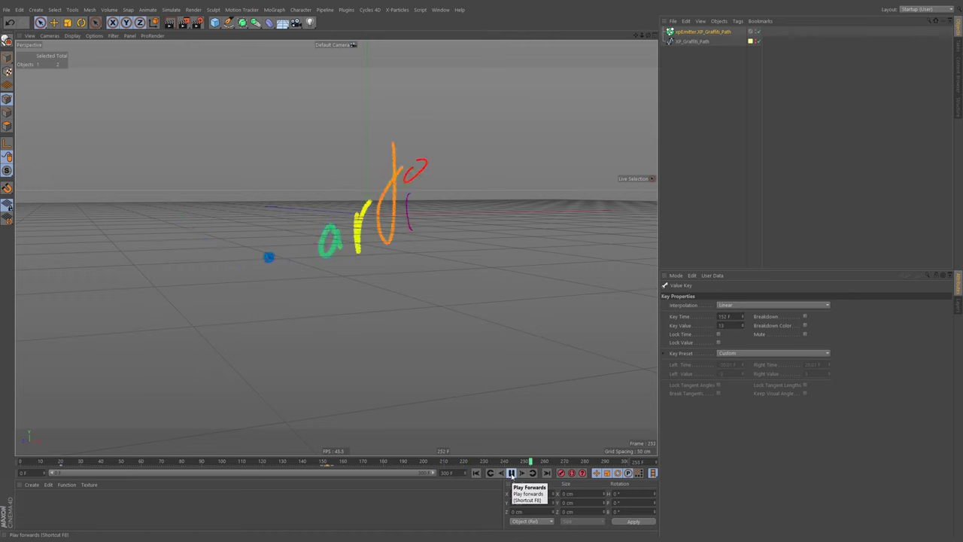
pyautogui.click(512, 474)
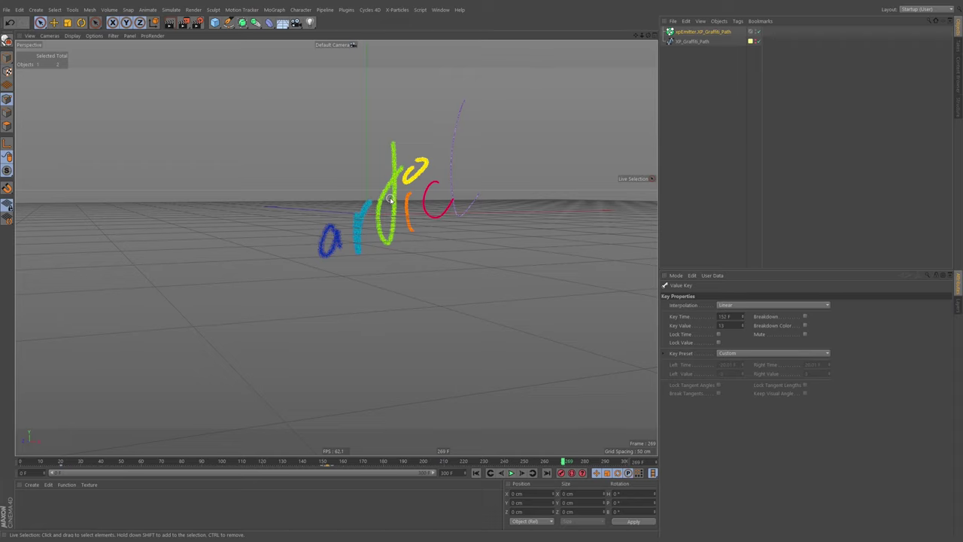
# Step: Add a MoSpline object to the scene and rewind the animation to frame 0
pyautogui.click(691, 41)
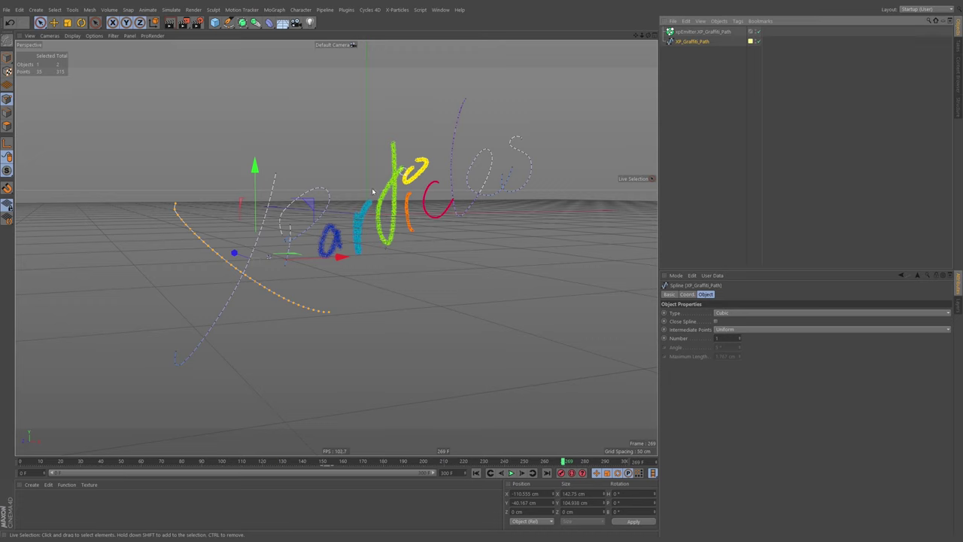
pyautogui.hotkey('shift', 'c')
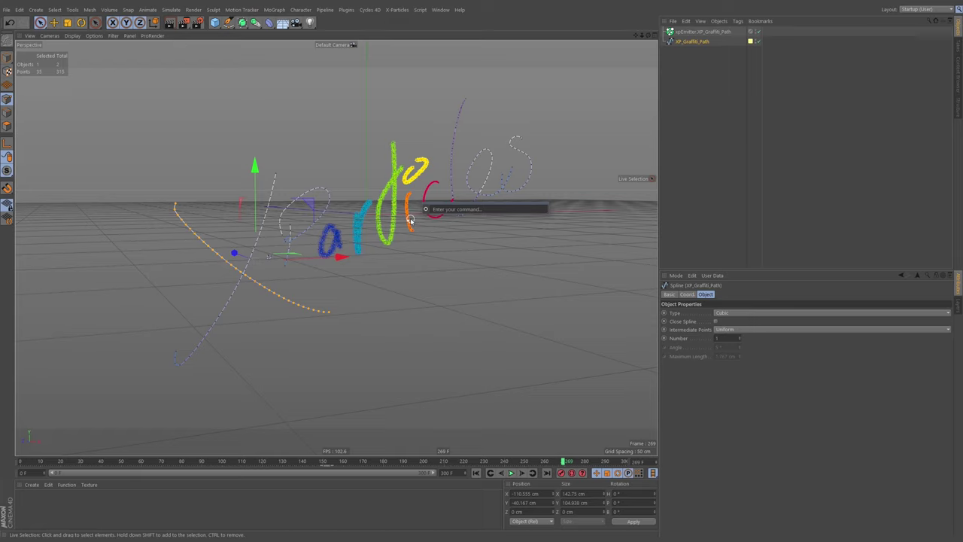
pyautogui.write('r')
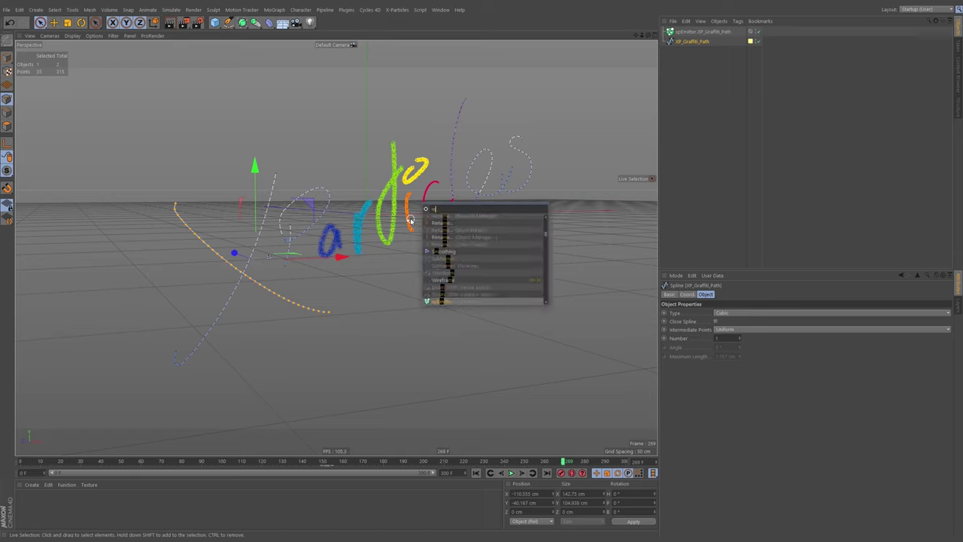
pyautogui.write('osp')
pyautogui.press('Return')
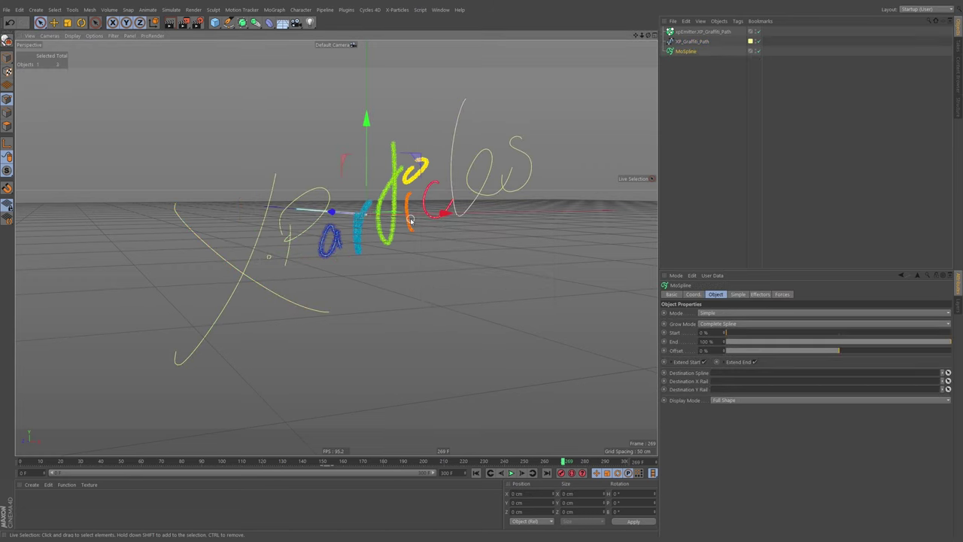
pyautogui.click(685, 59)
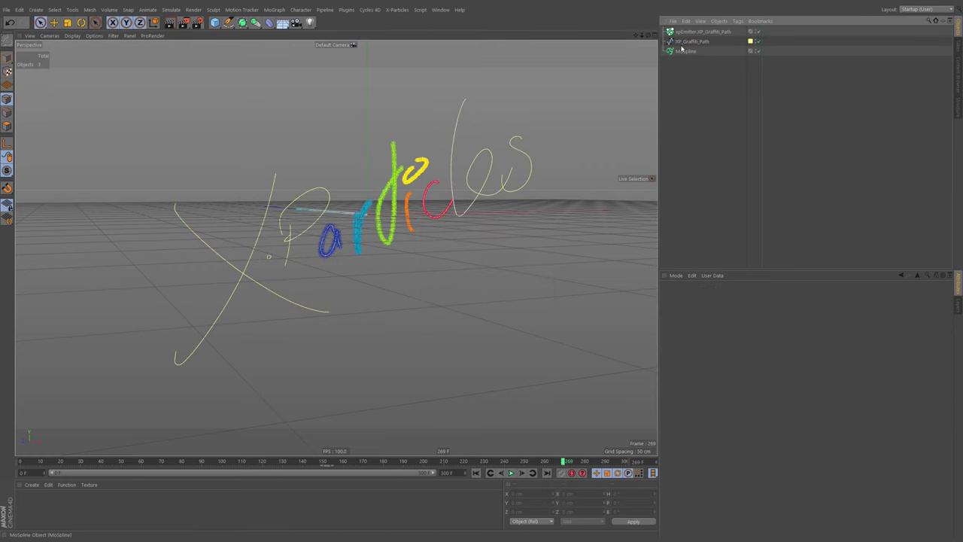
pyautogui.click(475, 473)
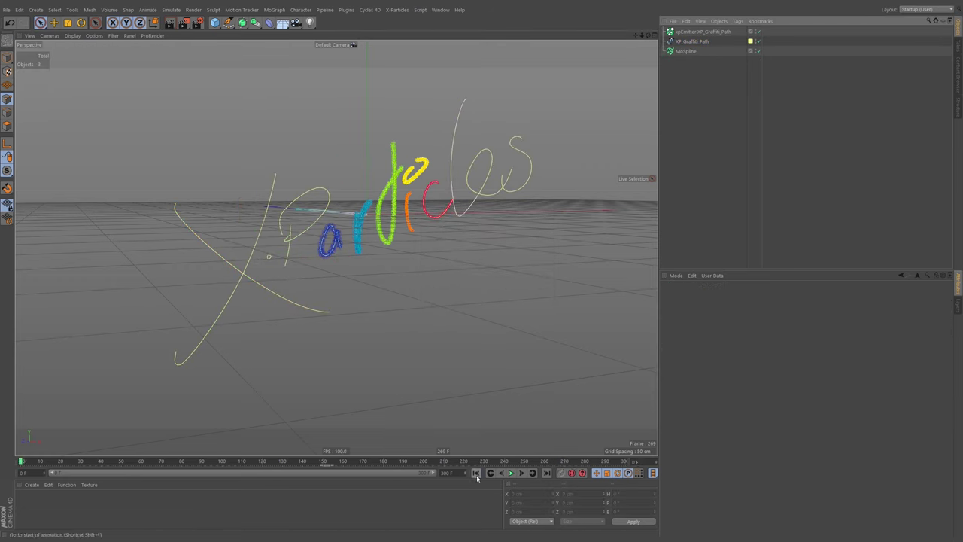
# Step: Set the MoSpline's mode to Spline with XP_Graffiti_Path as Source Spline, and hide the original spline in the viewport
pyautogui.click(684, 51)
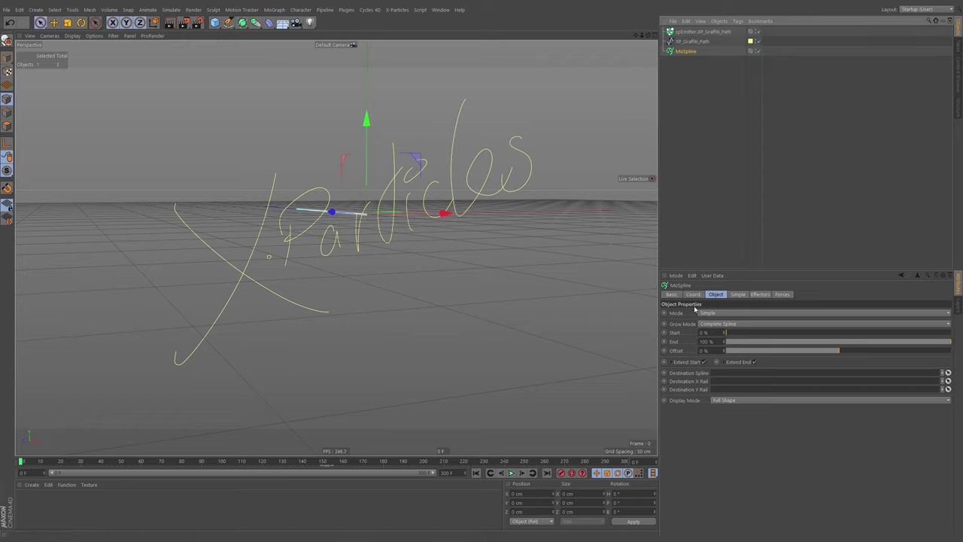
pyautogui.click(725, 314)
pyautogui.click(725, 324)
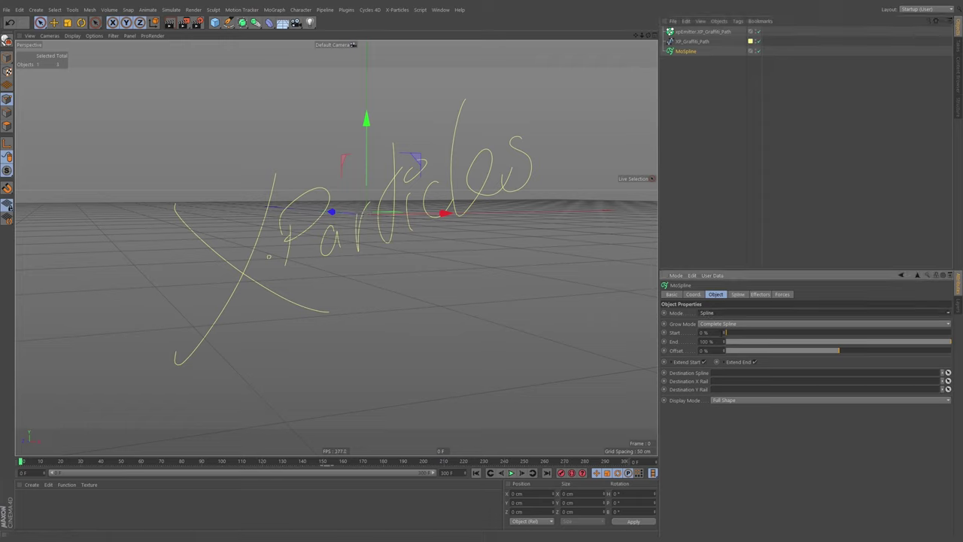
pyautogui.click(739, 294)
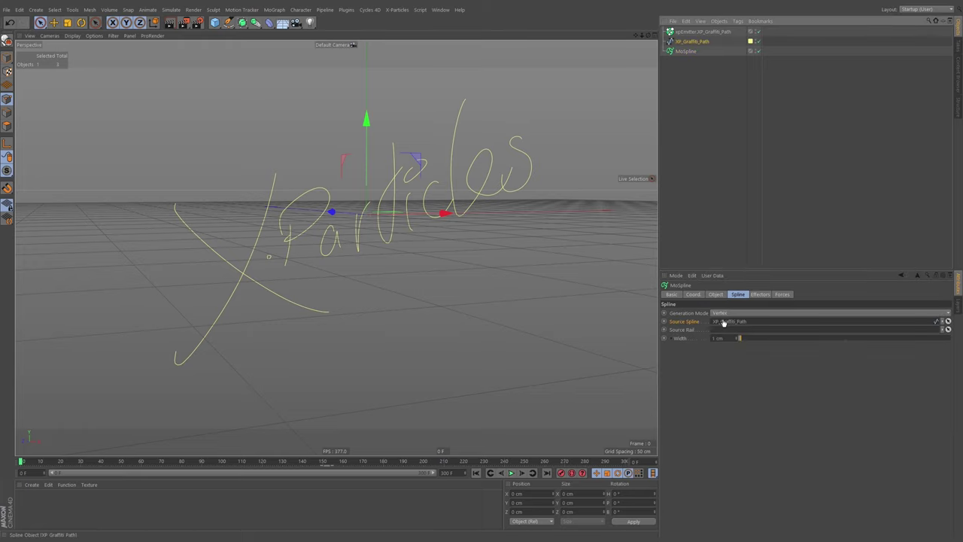
pyautogui.moveTo(724, 322); pyautogui.dragTo(724, 322)
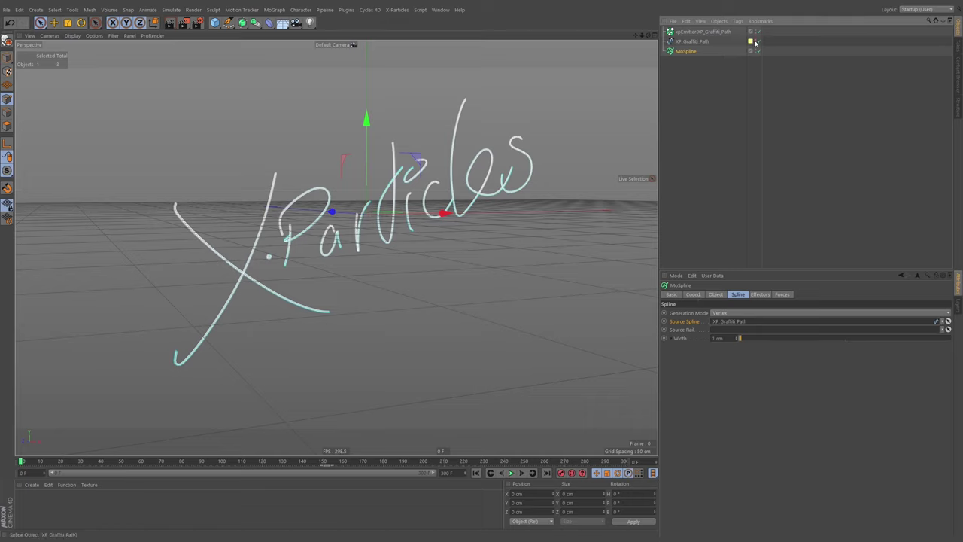
pyautogui.click(697, 90)
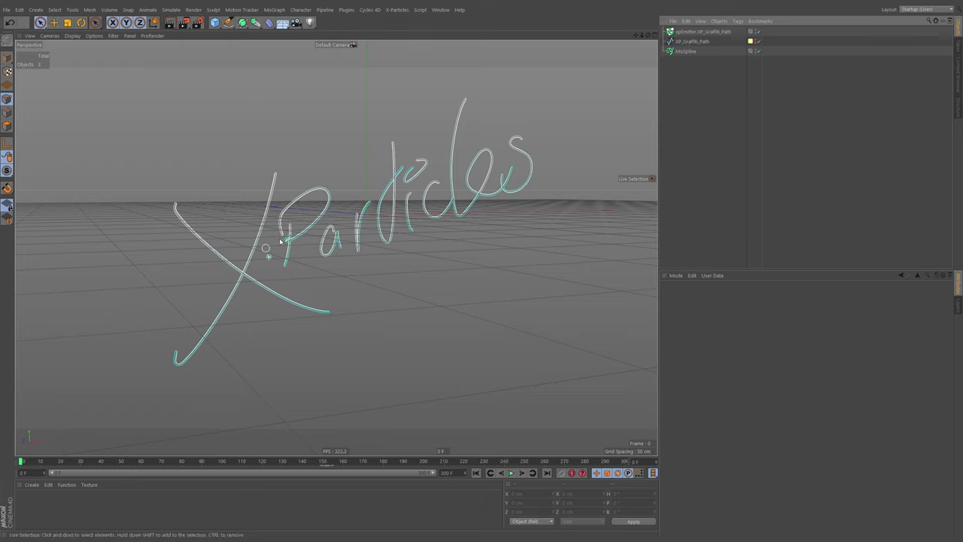
# Step: Assign the MoSpline as the xpEmitter's source Object in place of XP_Graffiti_Path
pyautogui.click(708, 32)
pyautogui.click(757, 294)
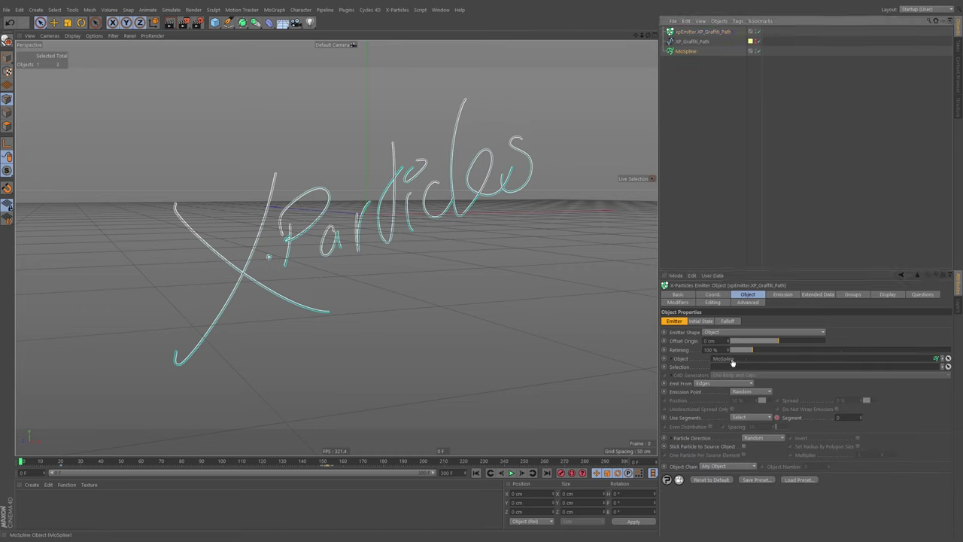
# Step: Rename the MoSpline object as MoSpline.XP_Graffiti_Path
pyautogui.click(687, 51)
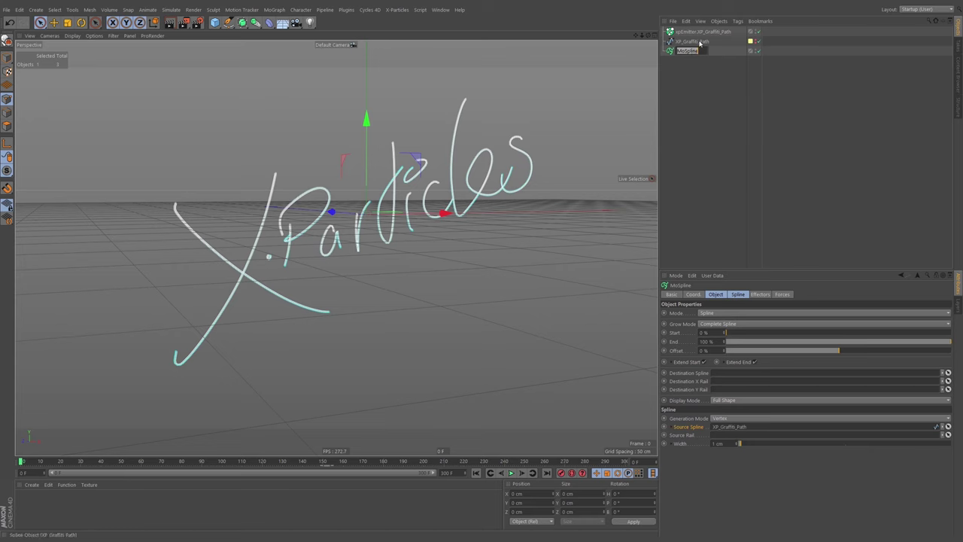
pyautogui.doubleClick(699, 42)
pyautogui.doubleClick(695, 51)
pyautogui.press('Return')
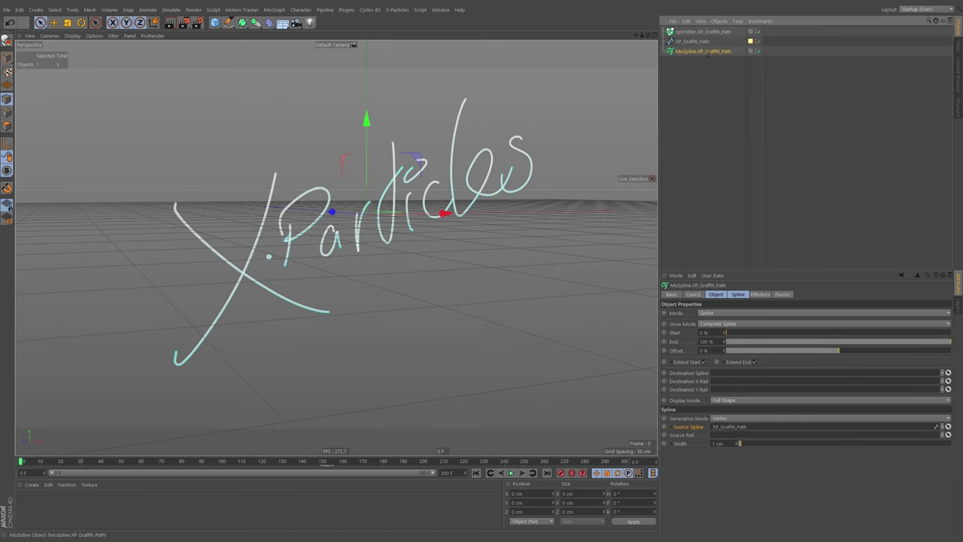
pyautogui.click(721, 62)
pyautogui.click(696, 53)
pyautogui.click(692, 69)
pyautogui.click(692, 52)
pyautogui.click(694, 42)
pyautogui.click(695, 51)
pyautogui.click(701, 68)
pyautogui.click(702, 51)
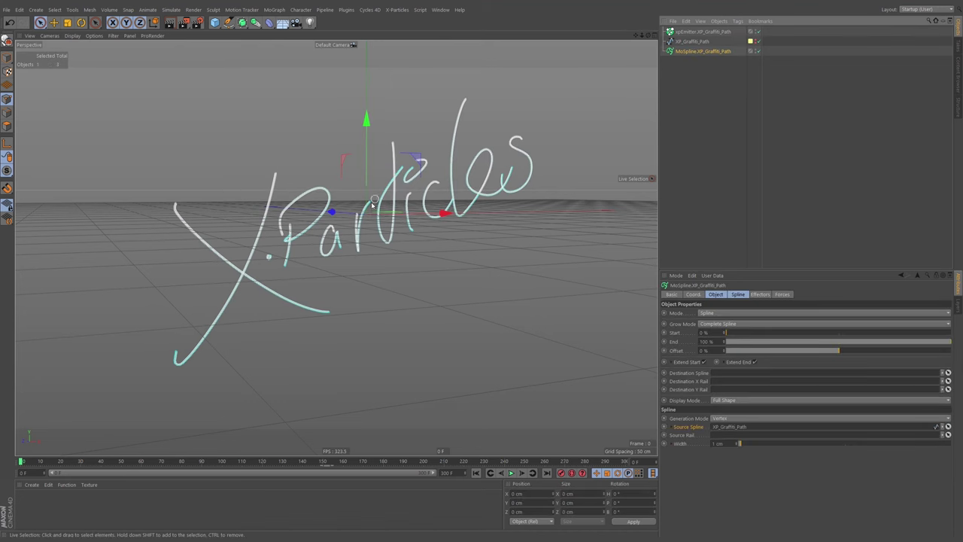
# Step: Play the emission from the MoSpline and hide the MoSpline object in the viewport
pyautogui.keyDown('alt'); pyautogui.moveTo(353, 226); pyautogui.dragTo(388, 219); pyautogui.keyUp('alt')
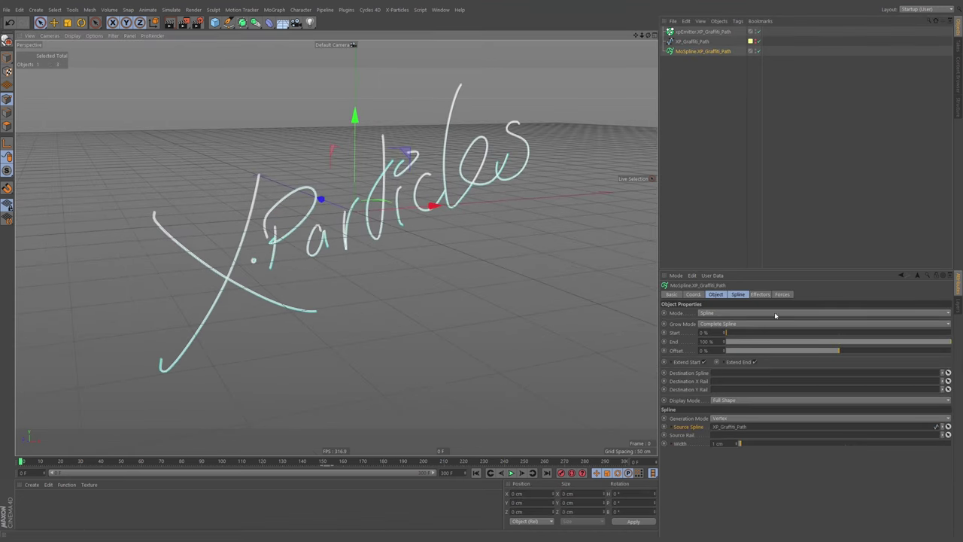
pyautogui.click(511, 474)
pyautogui.moveTo(411, 235)
pyautogui.keyDown('alt'); pyautogui.mouseDown()
pyautogui.moveTo(444, 228)
pyautogui.moveTo(447, 218)
pyautogui.moveTo(432, 216)
pyautogui.moveTo(442, 224)
pyautogui.mouseUp(); pyautogui.keyUp('alt')
pyautogui.click(724, 101)
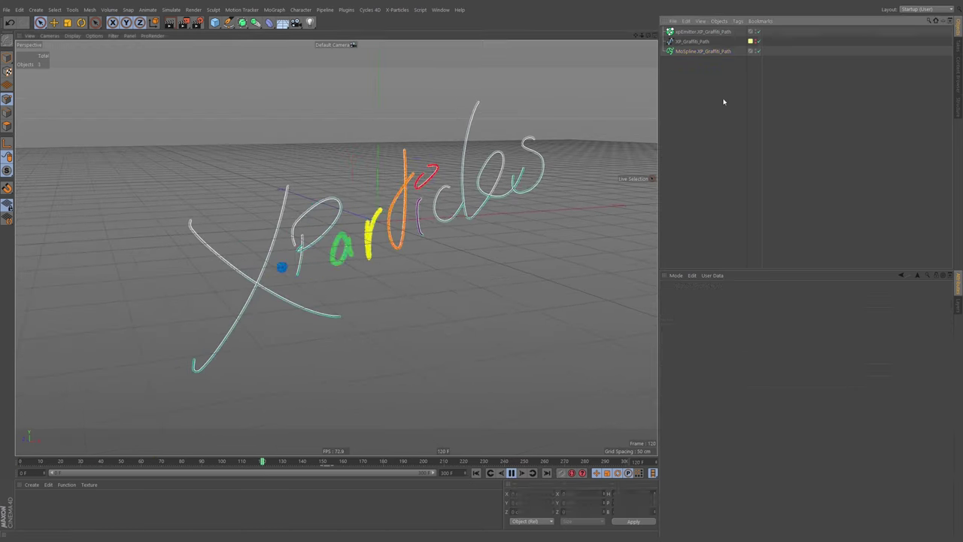
pyautogui.doubleClick(756, 50)
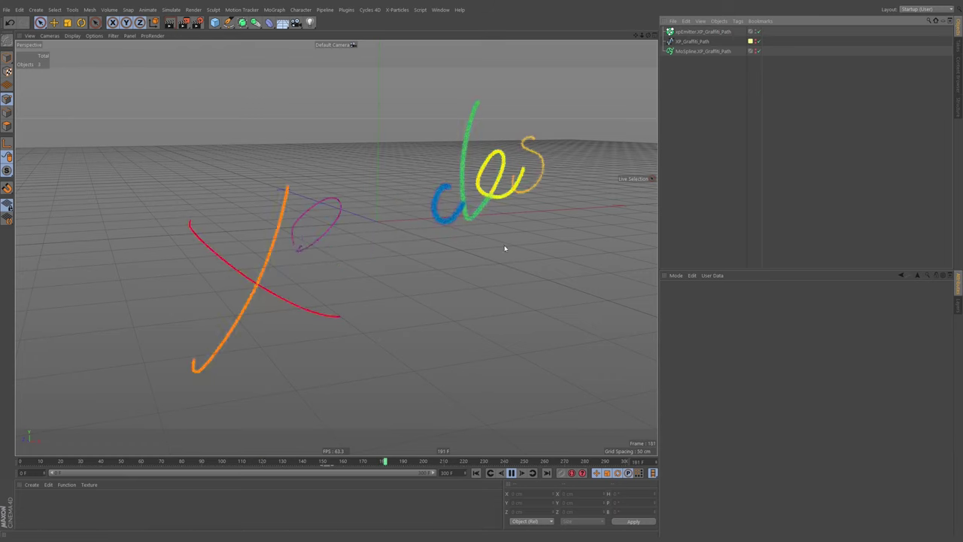
# Step: Rewind to frame 0, remove the emitter's Segment animation and set Use Segments to All
pyautogui.click(701, 32)
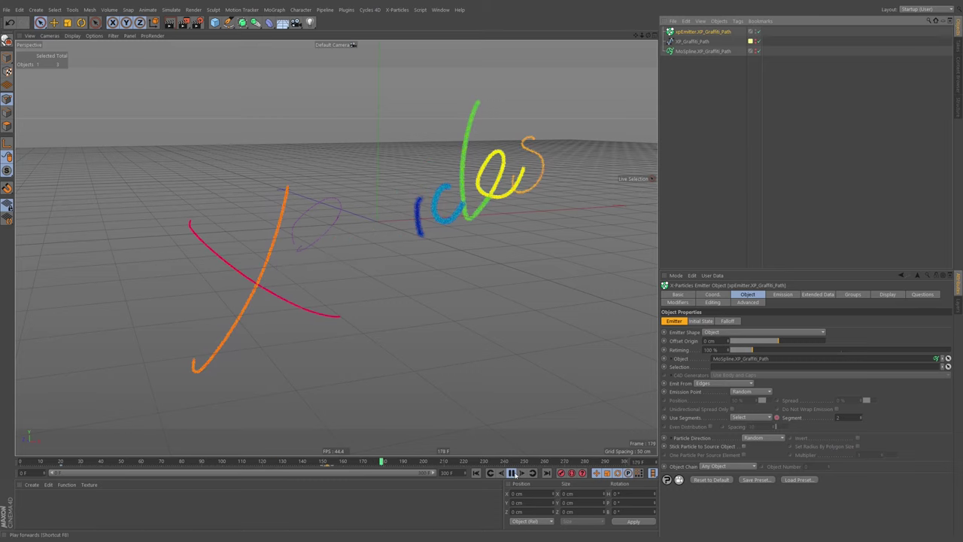
pyautogui.press('F8')
pyautogui.hotkey('shift', 'f')
pyautogui.click(777, 418)
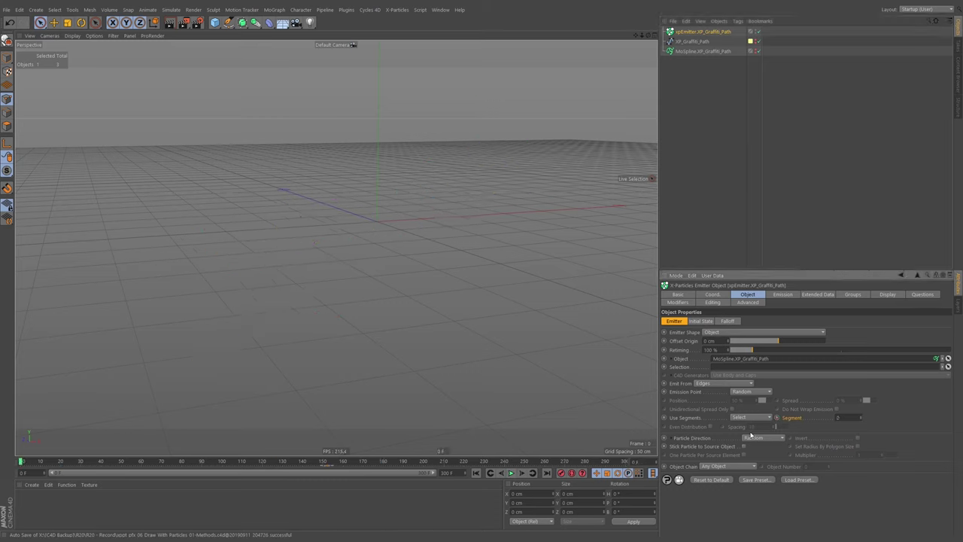
pyautogui.click(760, 419)
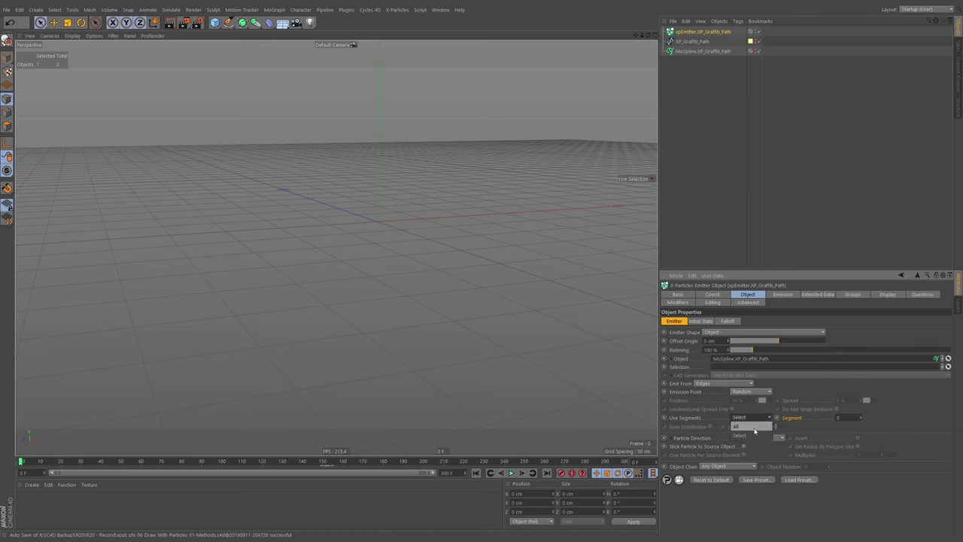
pyautogui.click(747, 415)
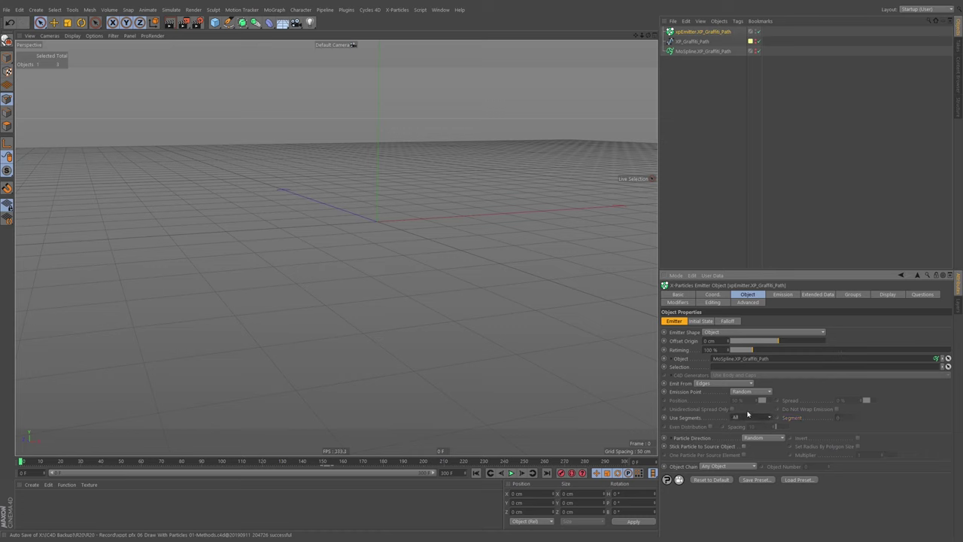
# Step: Play the emission, set the xpEmitter's Particle Direction to Normal, and restart from frame 0
pyautogui.click(512, 472)
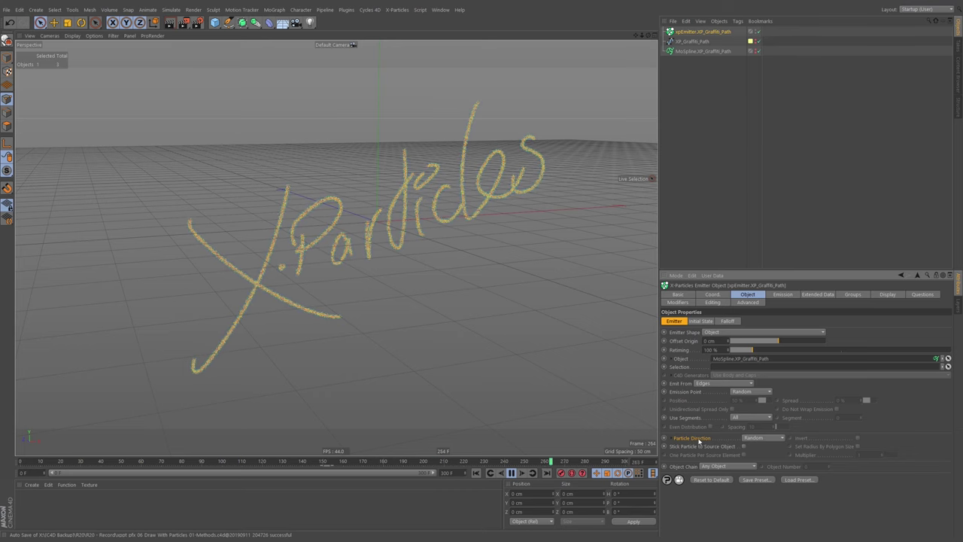
pyautogui.click(761, 442)
pyautogui.click(759, 450)
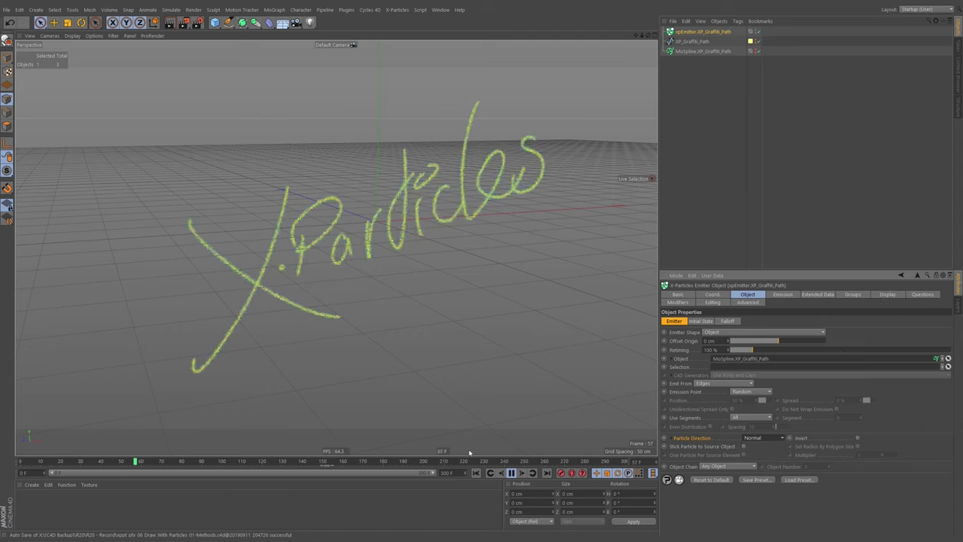
pyautogui.click(476, 473)
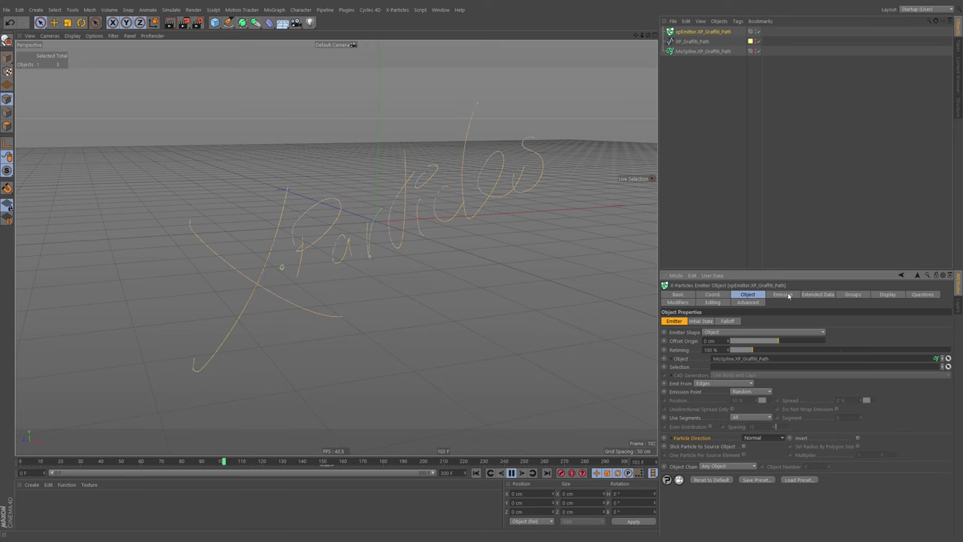
# Step: Enable Full Lifespan in the emitter's emission settings and set Speed to 20 cm, restarting the playback
pyautogui.click(787, 295)
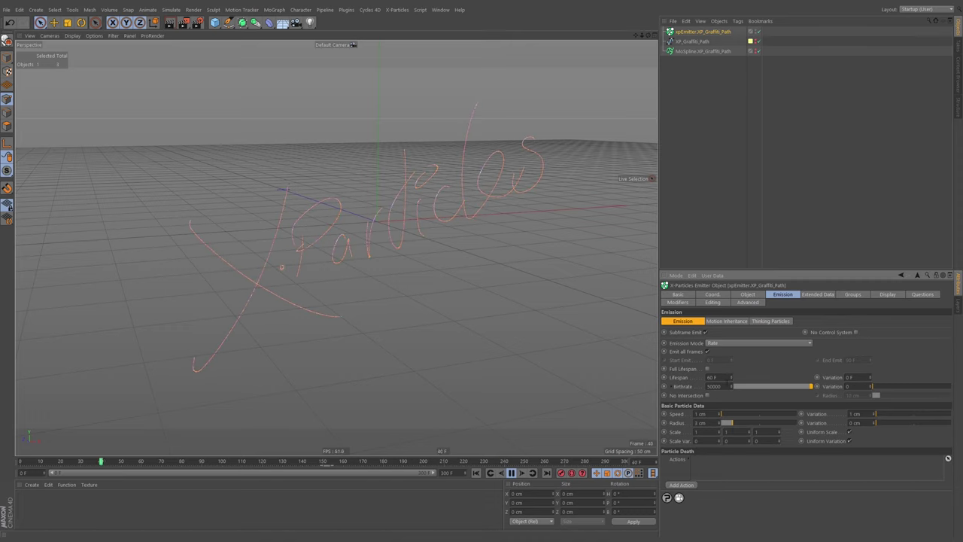
pyautogui.click(707, 369)
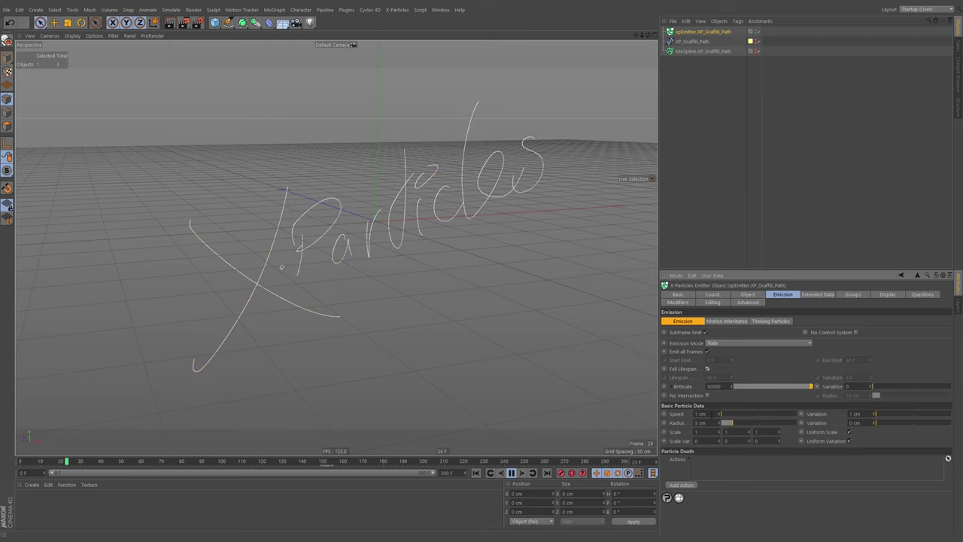
pyautogui.click(474, 473)
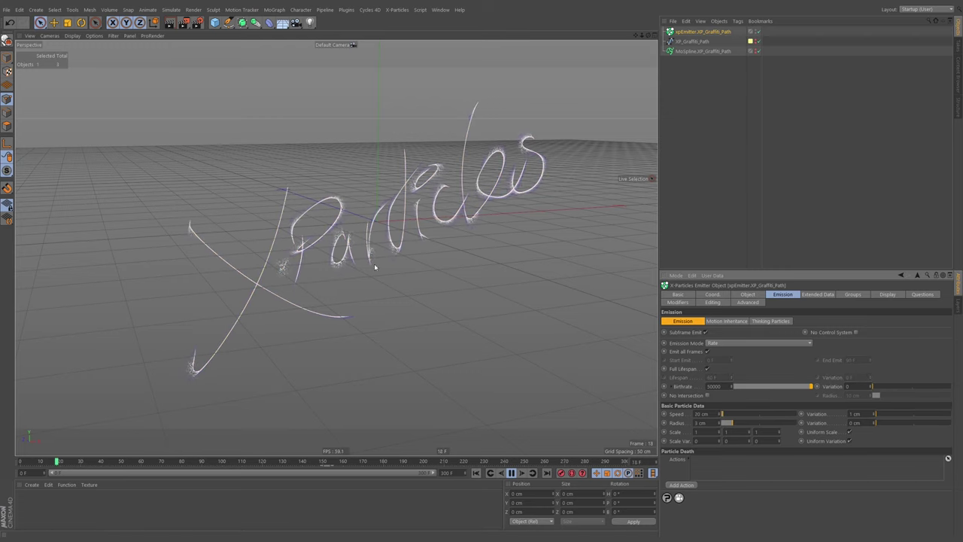
pyautogui.keyDown('alt'); pyautogui.moveTo(509, 292); pyautogui.dragTo(505, 278); pyautogui.keyUp('alt')
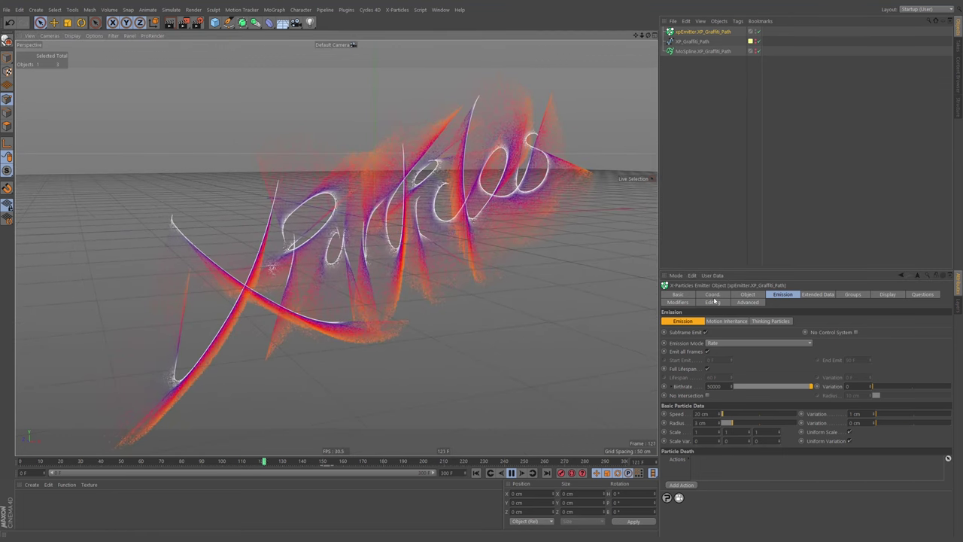
# Step: Set the emitter's Particle Direction to Phong Normal while the animation plays
pyautogui.click(748, 294)
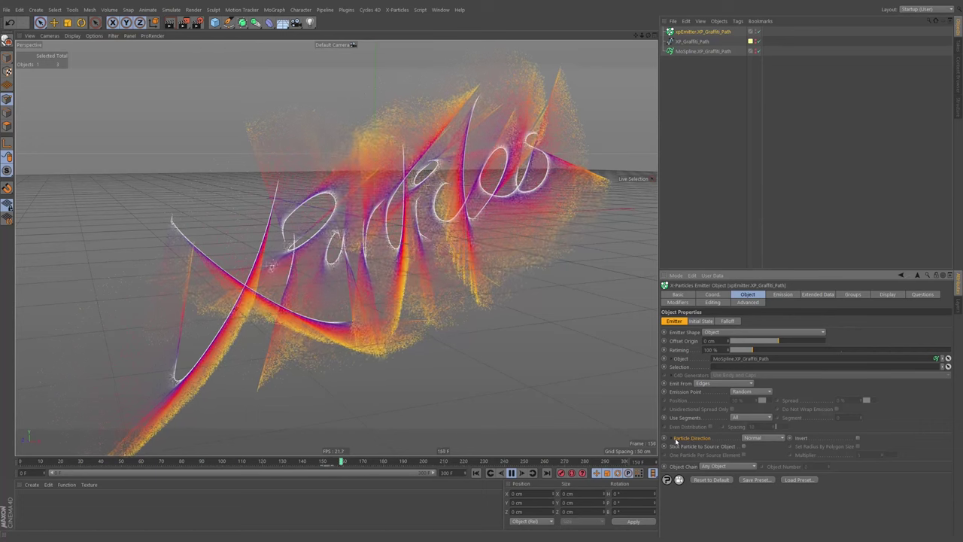
pyautogui.click(763, 437)
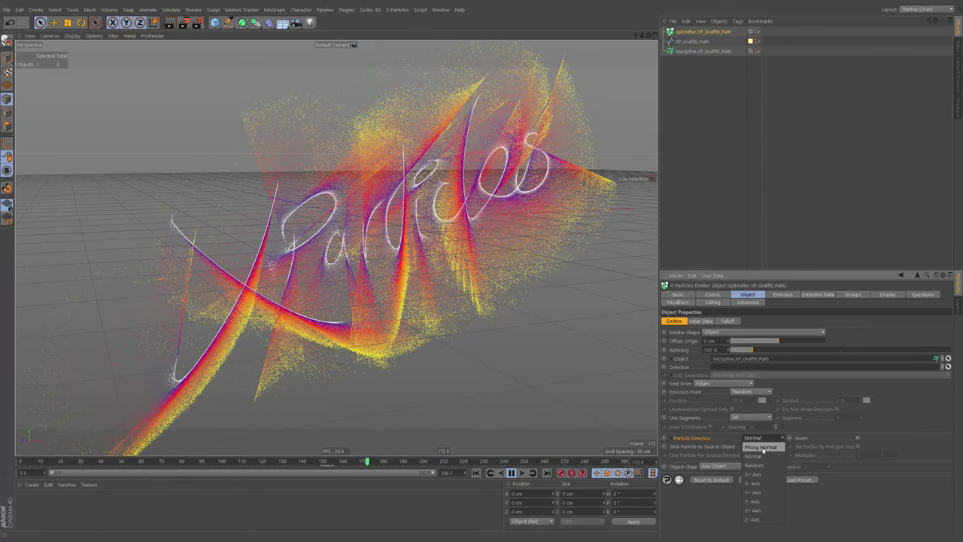
pyautogui.click(761, 447)
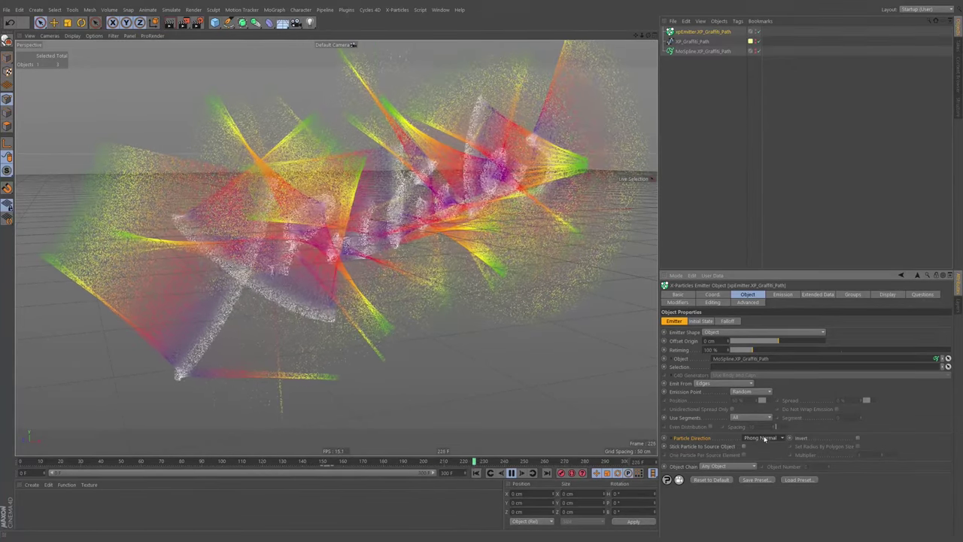
# Step: Set the emitter's Particle Direction to X+ Axis, replay the emission from frame 0 and stop it
pyautogui.click(765, 439)
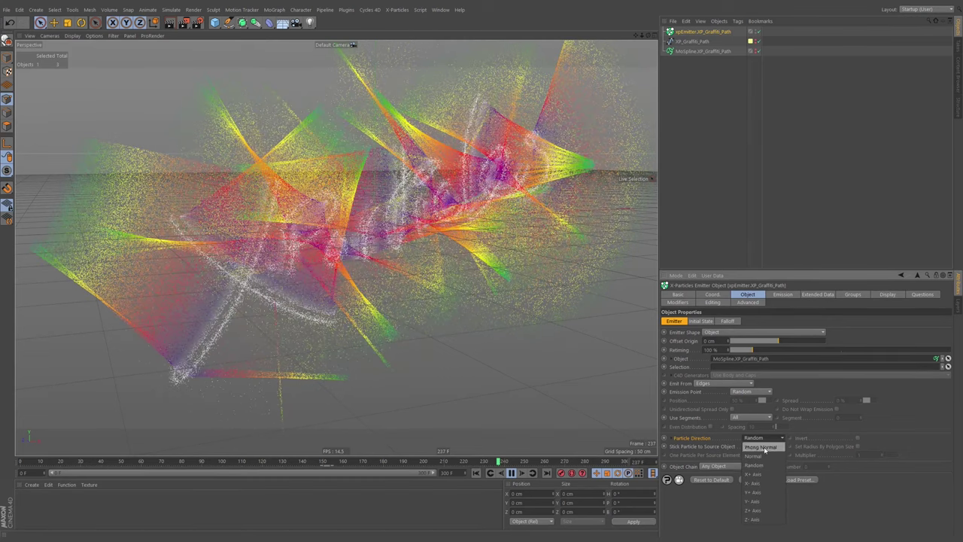
pyautogui.click(753, 474)
pyautogui.click(476, 471)
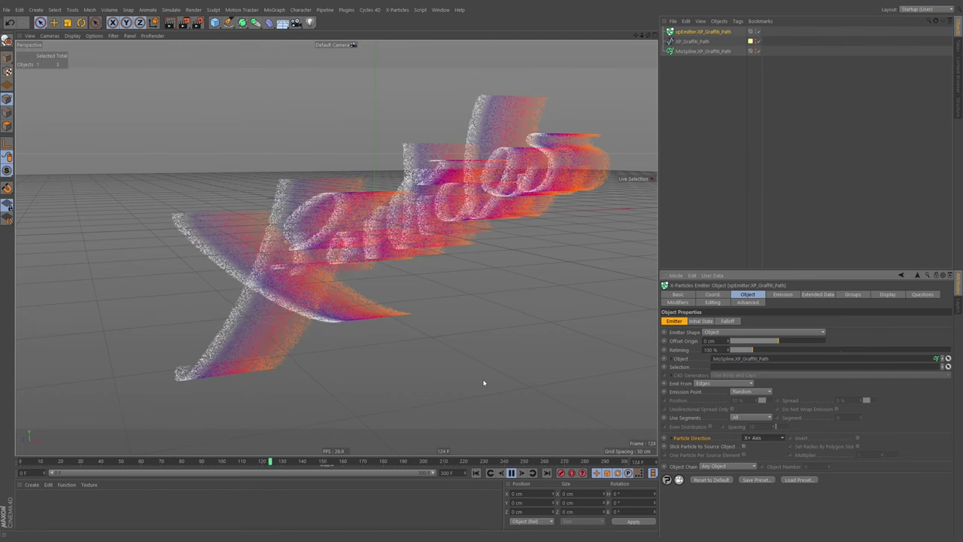
pyautogui.click(511, 473)
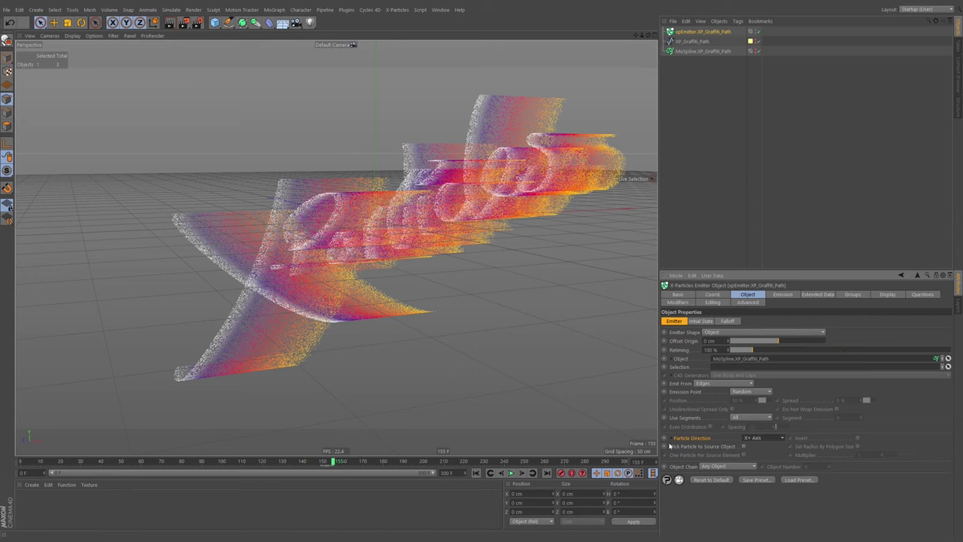
# Step: Set Particle Direction to Normal, enable Perpendicular to Normal in its sub-settings, and play the emission from the start
pyautogui.click(762, 438)
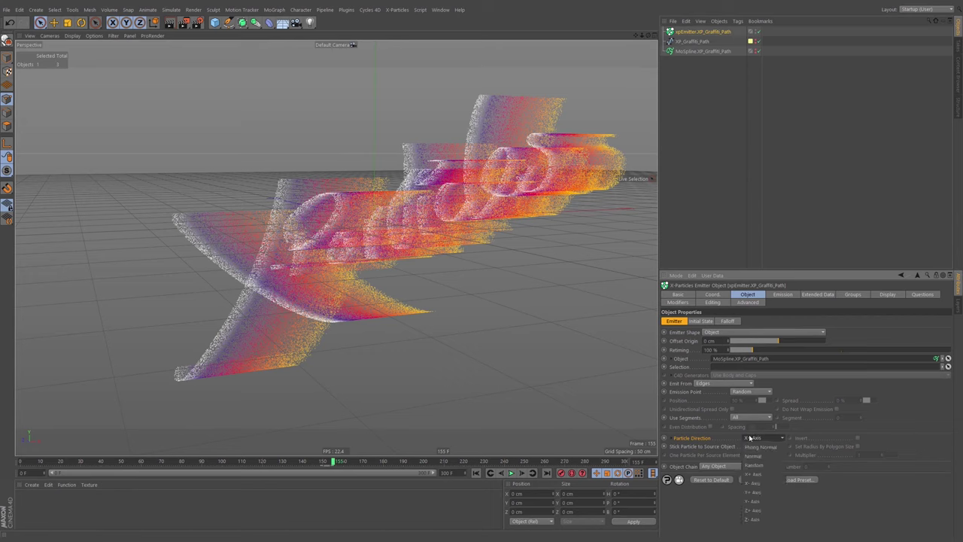
pyautogui.click(751, 438)
pyautogui.click(675, 440)
pyautogui.scroll(-1, 705, 486)
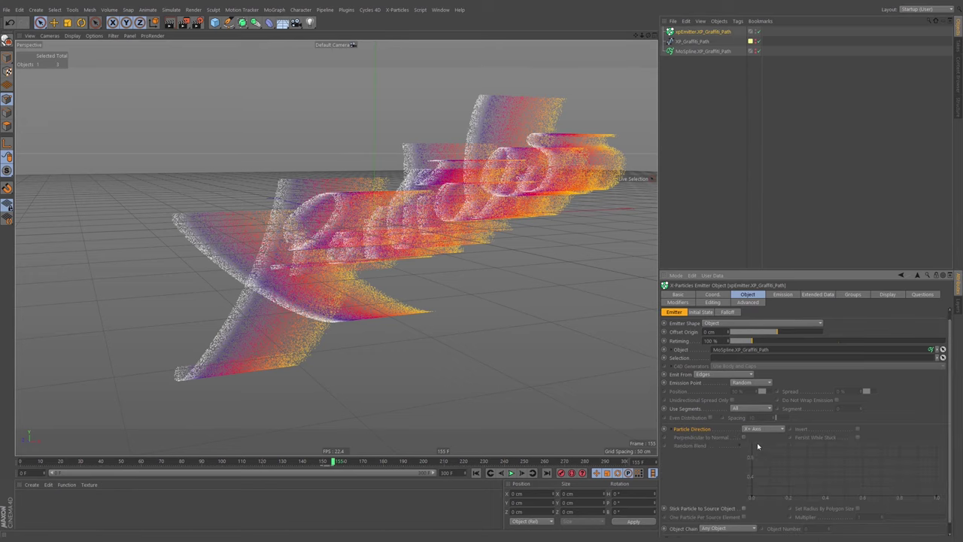
pyautogui.click(764, 428)
pyautogui.click(757, 448)
pyautogui.scroll(-1, 718, 460)
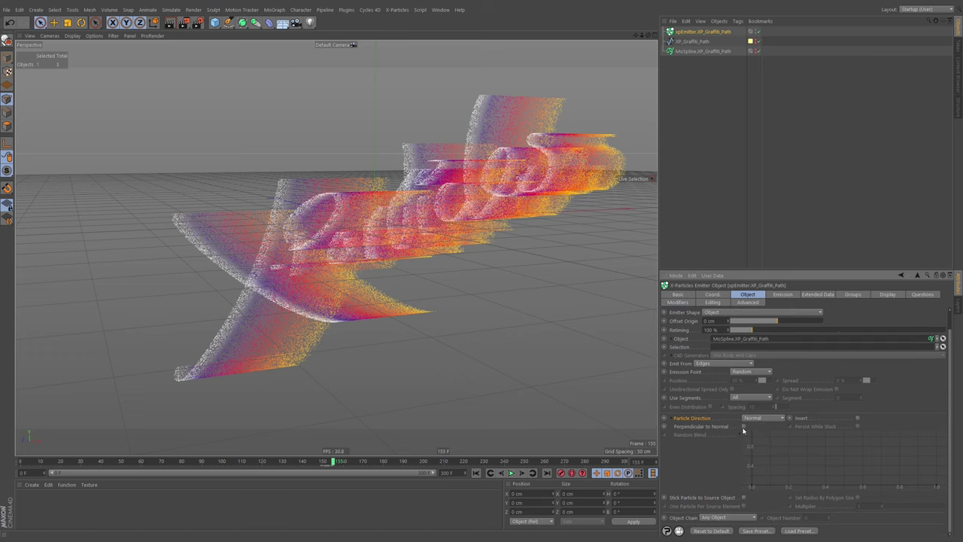
pyautogui.click(476, 472)
pyautogui.click(511, 473)
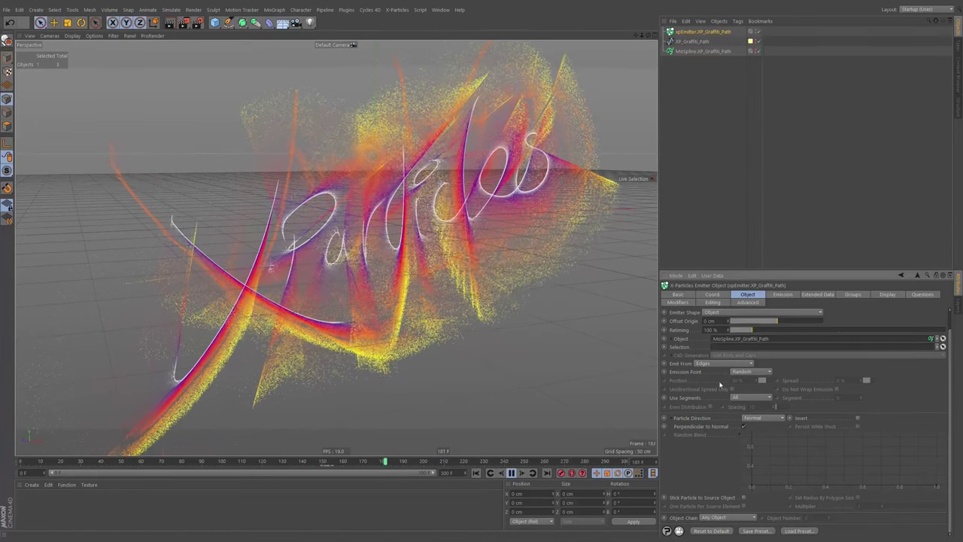
# Step: Collapse the Particle Direction sub-settings, restart the emission from frame 0 and stop the playback
pyautogui.click(671, 418)
pyautogui.click(672, 438)
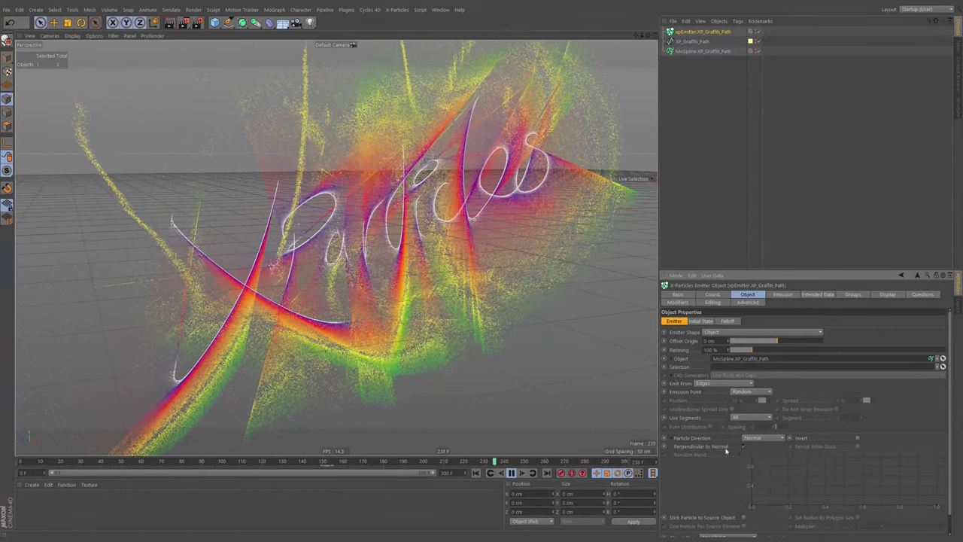
pyautogui.click(672, 439)
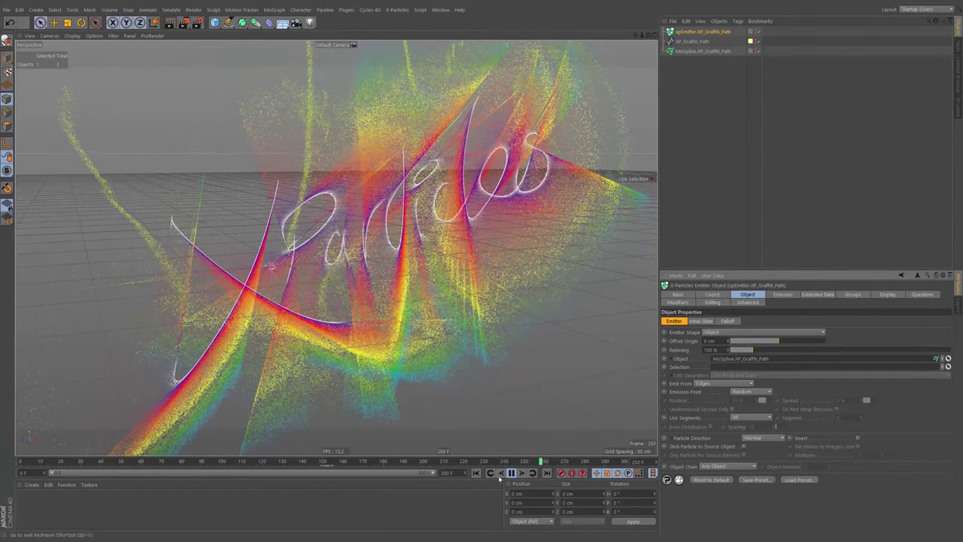
pyautogui.click(476, 472)
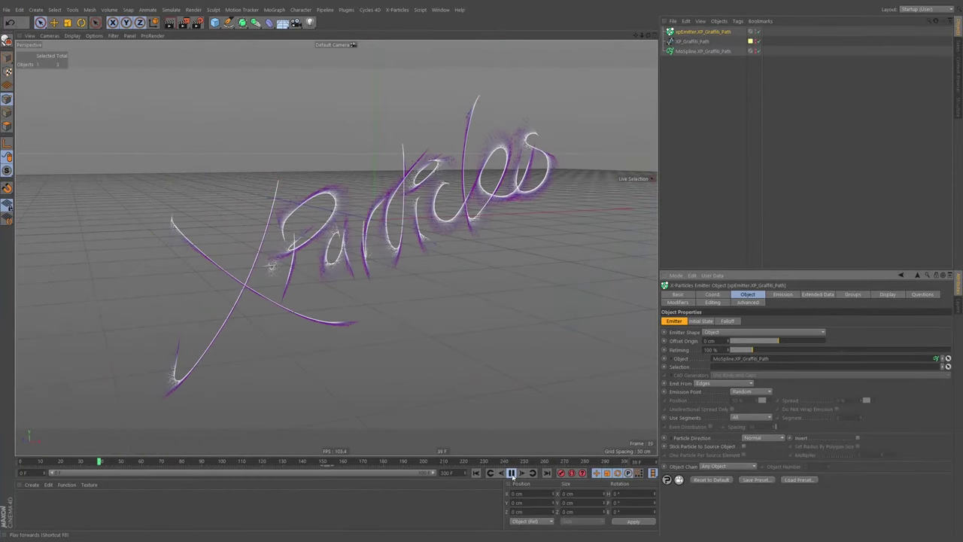
pyautogui.click(512, 473)
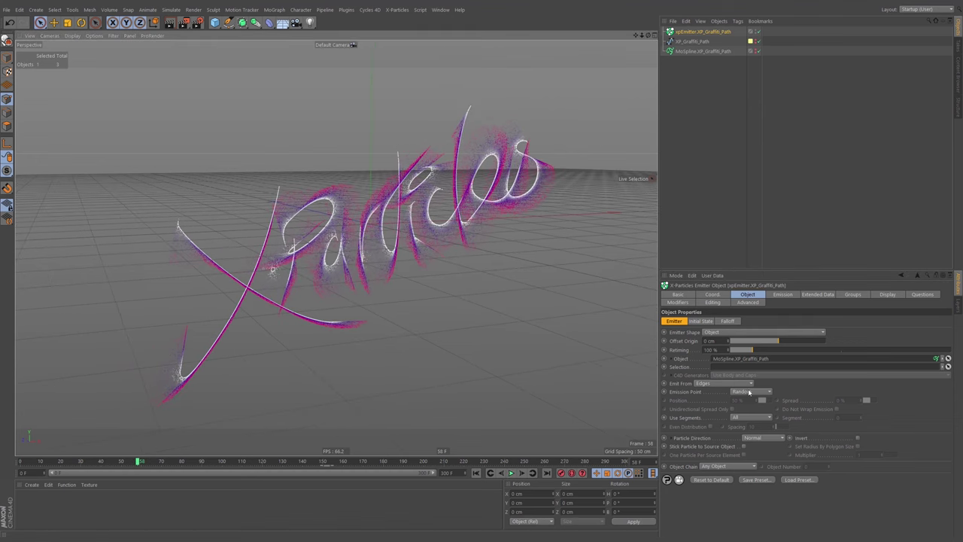
# Step: Set the emitter's Particle Direction to Random and play the emission from frame 0
pyautogui.click(757, 439)
pyautogui.click(760, 455)
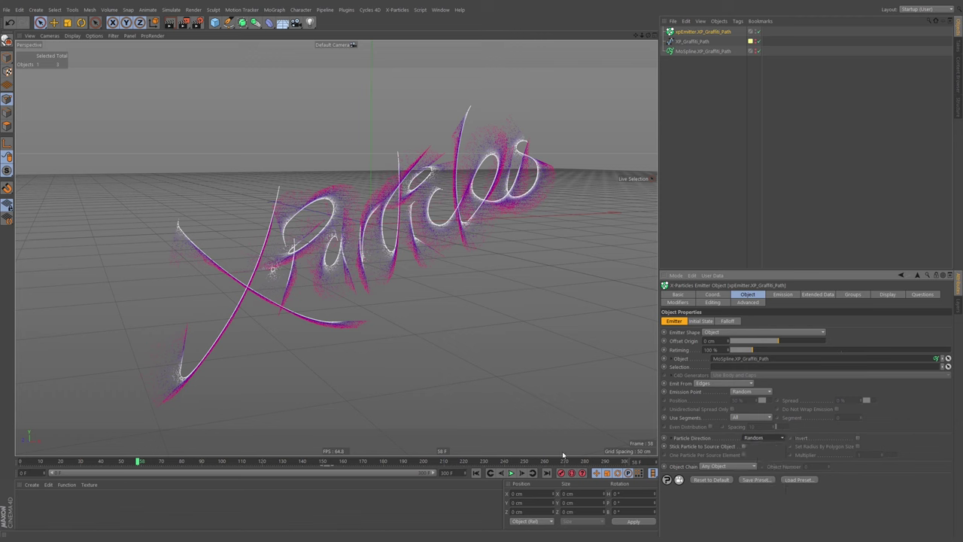
pyautogui.click(477, 473)
pyautogui.click(511, 474)
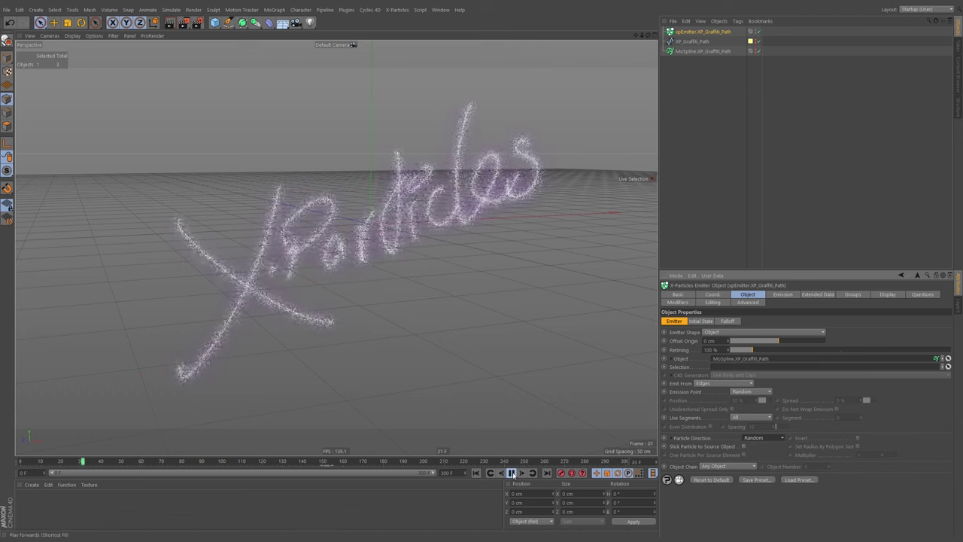
# Step: Set the emitter's particle Speed to 5 cm and restart the playback
pyautogui.click(782, 294)
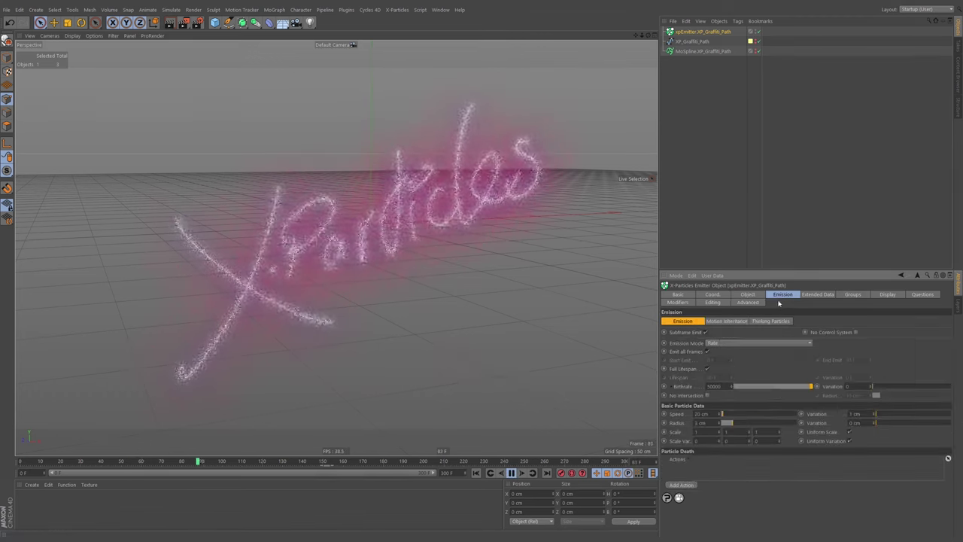
pyautogui.click(477, 472)
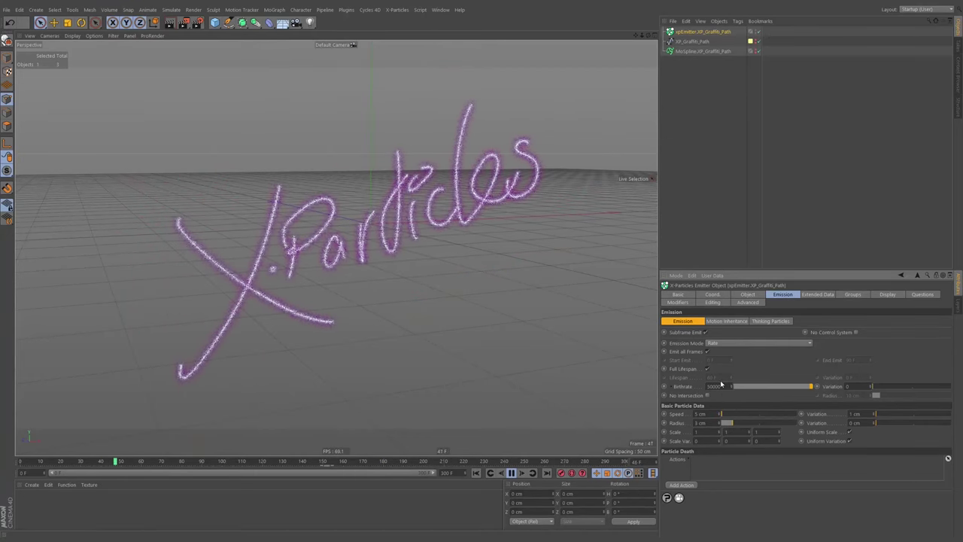
# Step: Disable Full Lifespan, set the Lifespan Variation to 10 F and restart the playback
pyautogui.click(707, 369)
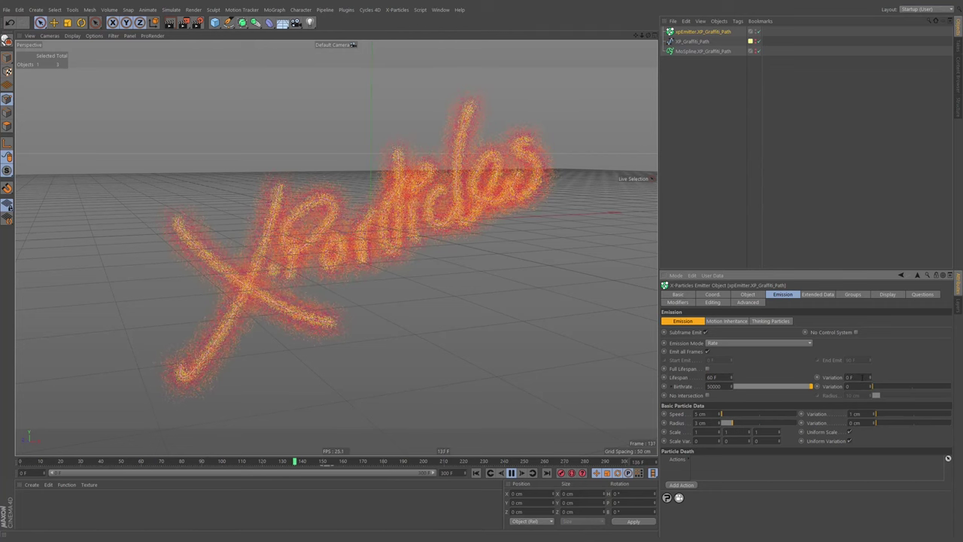
pyautogui.moveTo(863, 377); pyautogui.dragTo(832, 383)
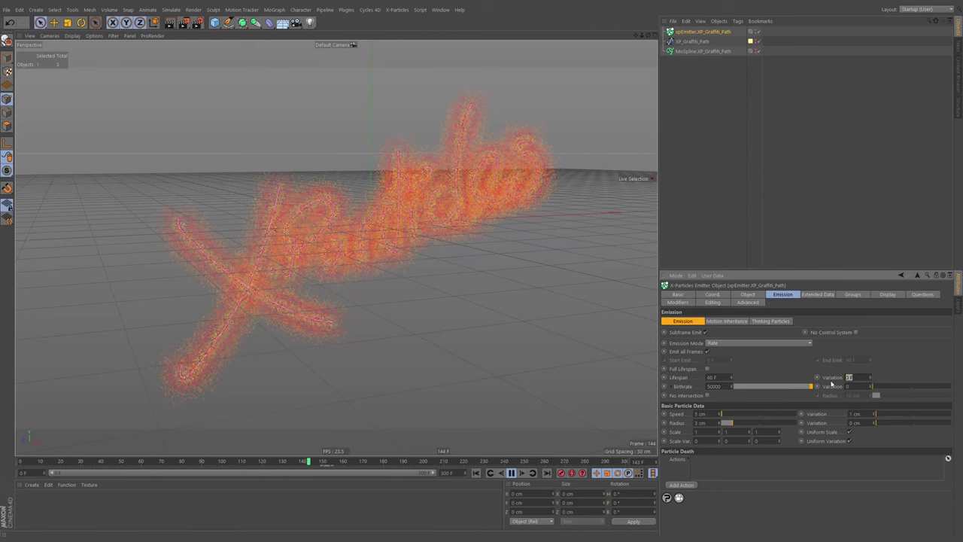
pyautogui.click(476, 472)
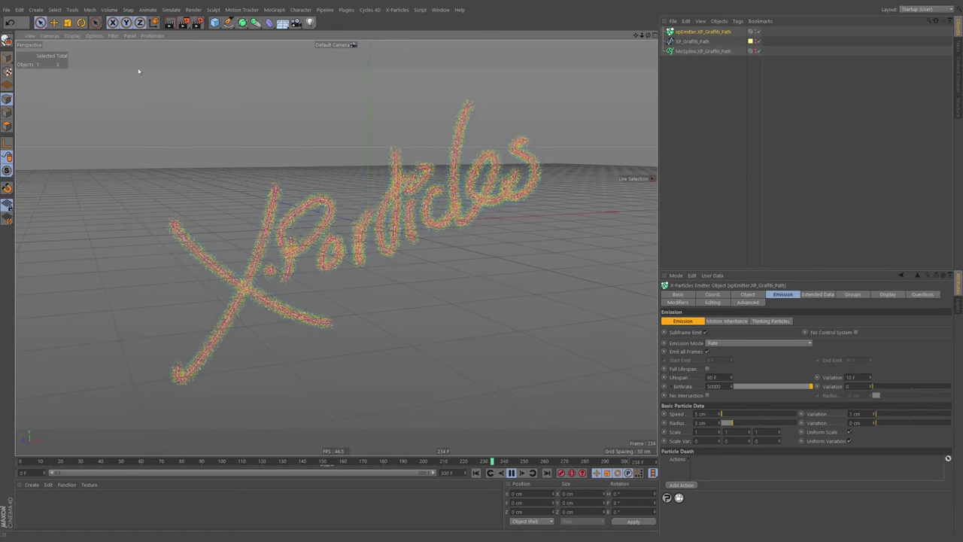
# Step: Hide the Grid and World Axis in the viewport and stop the playback
pyautogui.click(113, 35)
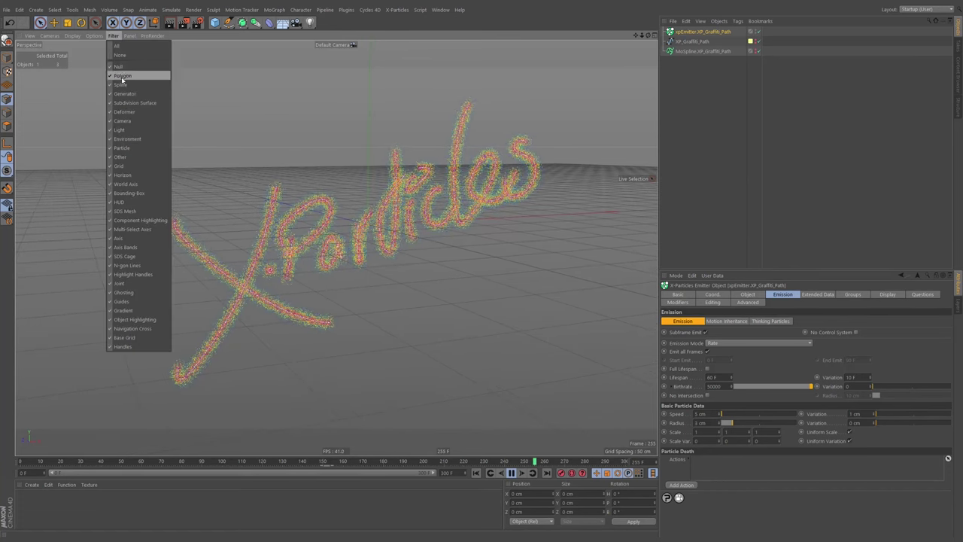
pyautogui.click(121, 165)
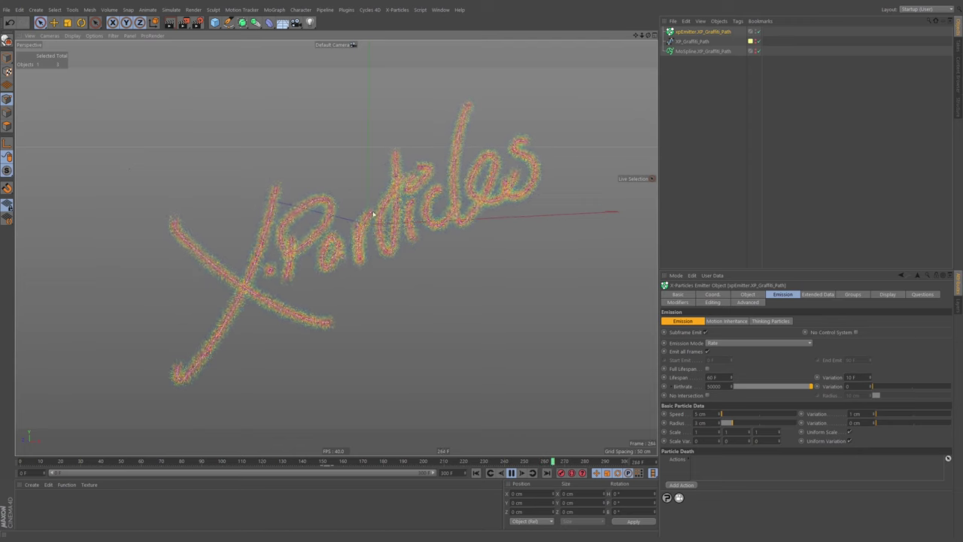
pyautogui.click(113, 35)
pyautogui.click(138, 181)
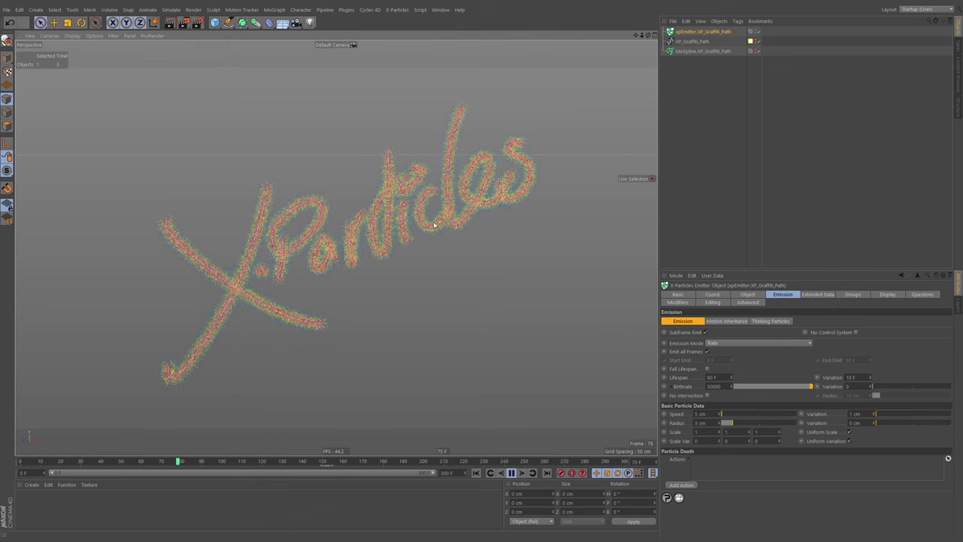
pyautogui.click(511, 473)
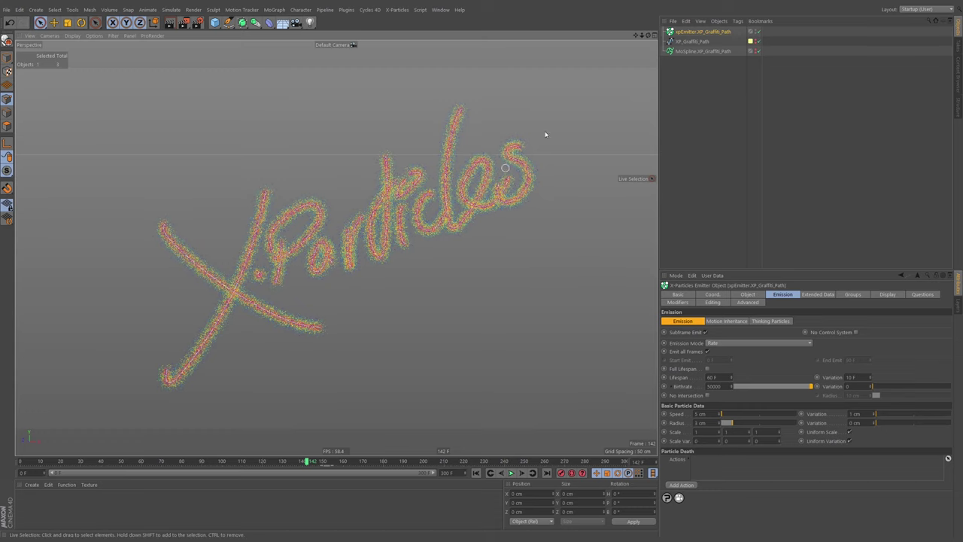
# Step: Add a Sky object to the scene and place it below the MoSpline in the object list
pyautogui.moveTo(283, 22); pyautogui.dragTo(316, 48)
pyautogui.moveTo(680, 40); pyautogui.dragTo(680, 64)
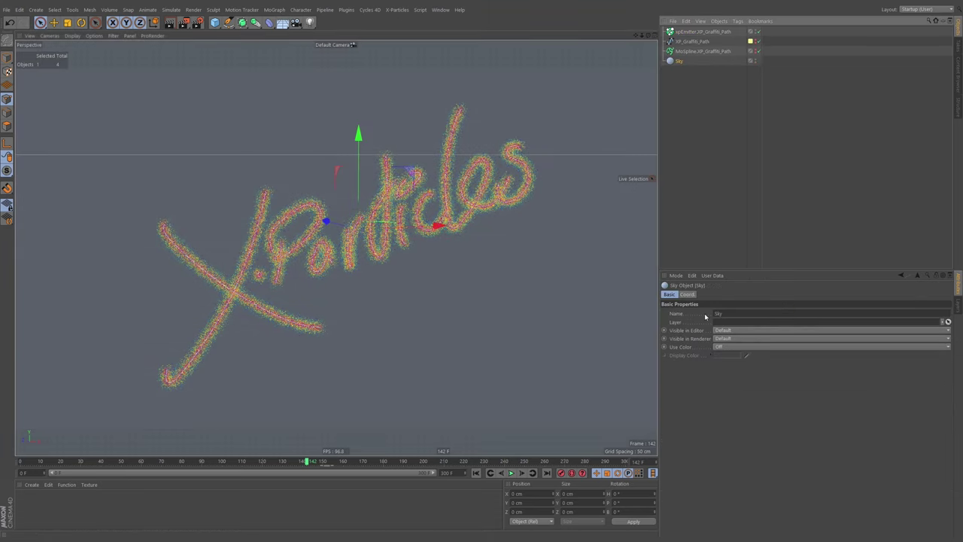
# Step: Set the Sky's Use Color to Automatic and change its Display Color to a dark grey
pyautogui.click(719, 347)
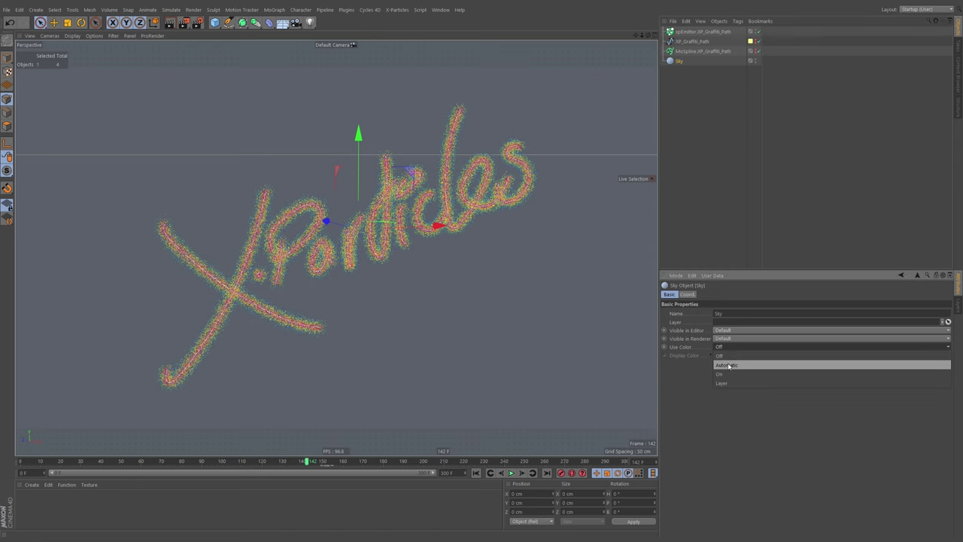
pyautogui.click(729, 366)
pyautogui.click(727, 356)
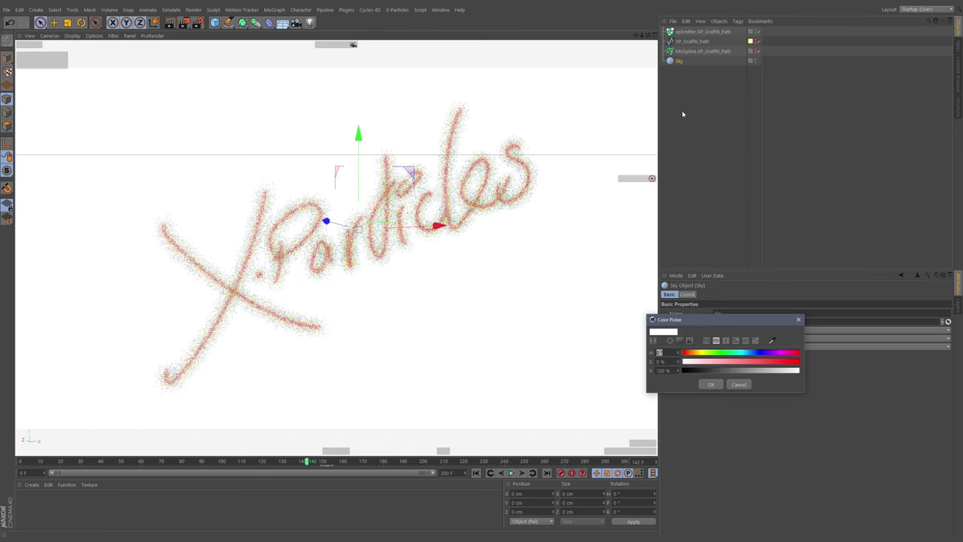
pyautogui.click(707, 372)
pyautogui.click(711, 384)
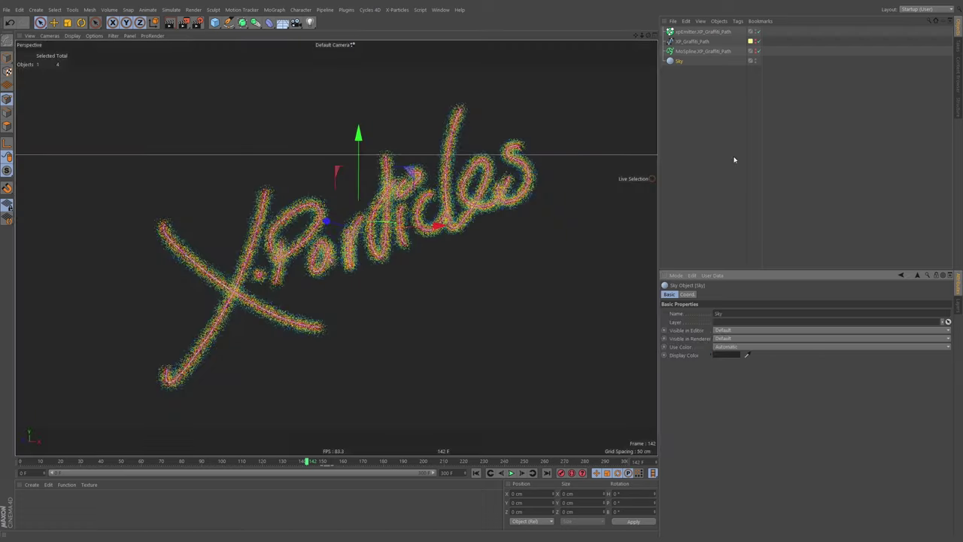
# Step: Turn off the Sky object's visibility in the renderer and leave it deselected
pyautogui.click(705, 77)
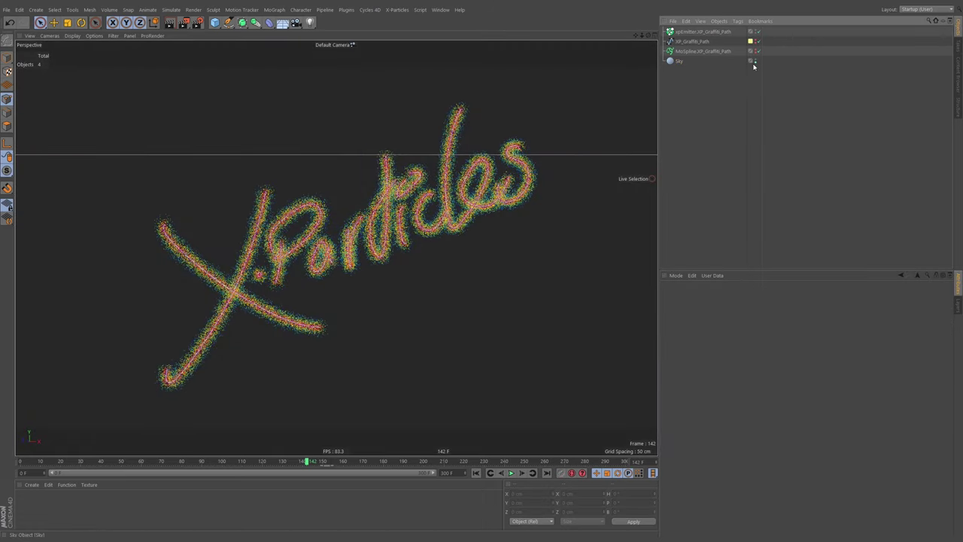
pyautogui.click(755, 63)
pyautogui.click(724, 77)
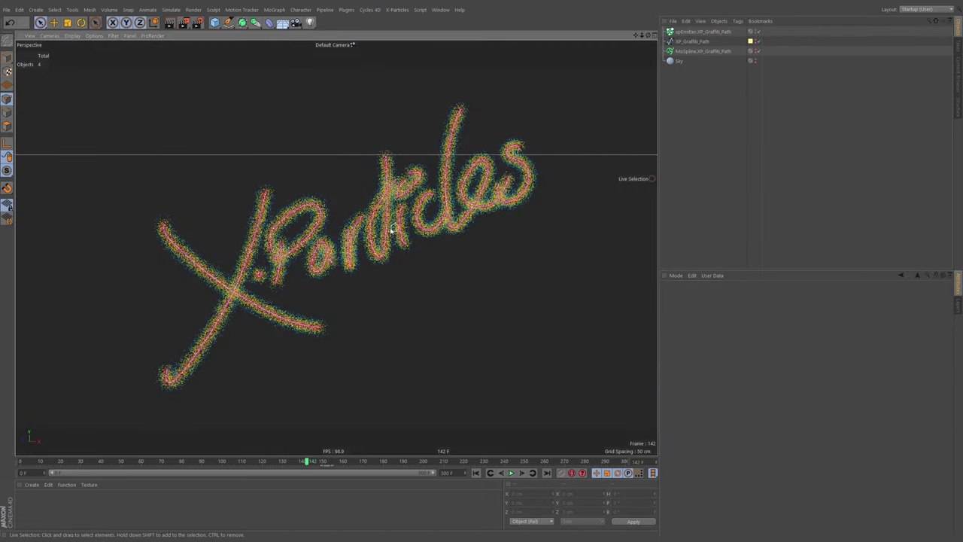
# Step: Play the particle animation from the start, open the MoSpline's Object settings, and stop and rewind to frame 0
pyautogui.moveTo(393, 227)
pyautogui.keyDown('alt'); pyautogui.mouseDown()
pyautogui.moveTo(424, 225)
pyautogui.moveTo(394, 219)
pyautogui.moveTo(389, 232)
pyautogui.moveTo(404, 235)
pyautogui.mouseUp(); pyautogui.keyUp('alt')
pyautogui.click(475, 472)
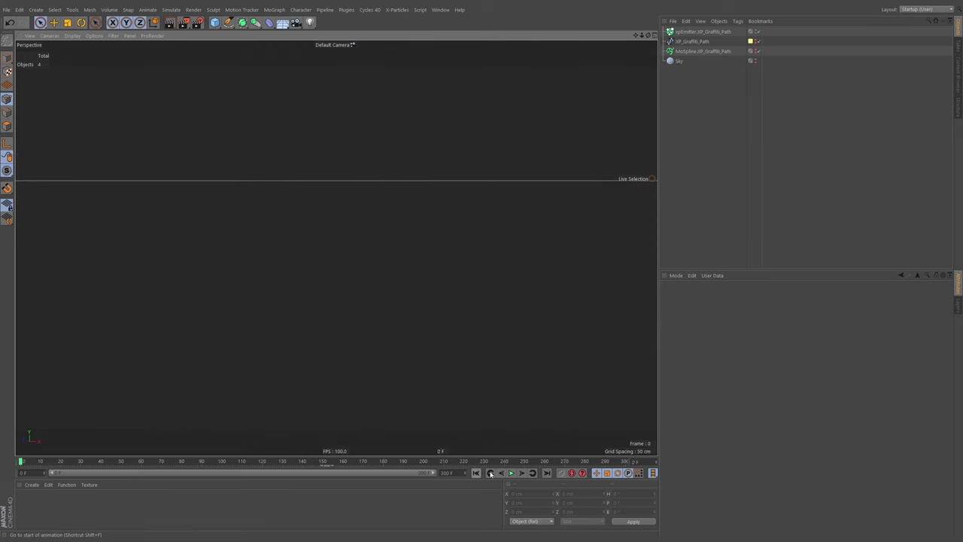
pyautogui.click(511, 472)
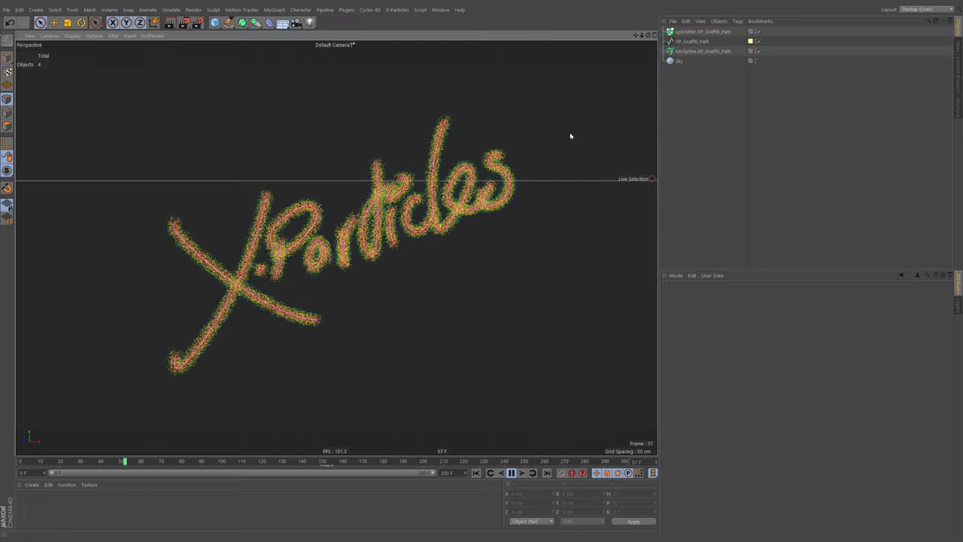
pyautogui.click(703, 51)
pyautogui.click(716, 294)
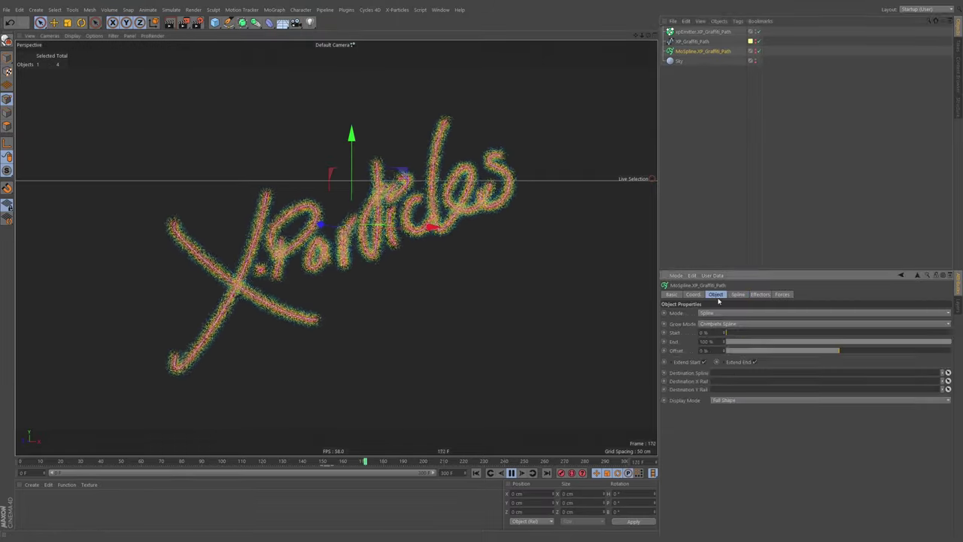
pyautogui.click(511, 473)
pyautogui.click(477, 473)
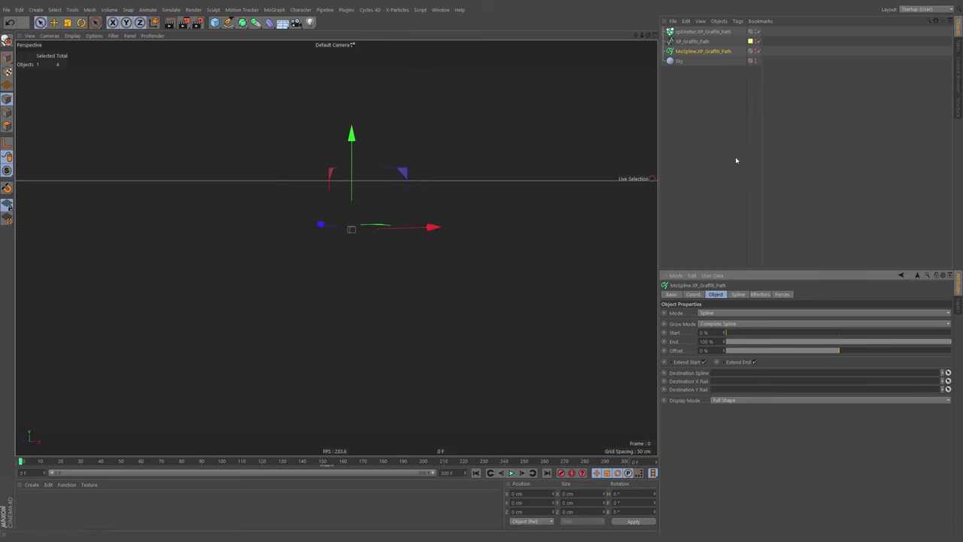
# Step: Make the MoSpline visible, set its Display Mode to Line and disable Extend Start and Extend End
pyautogui.click(757, 51)
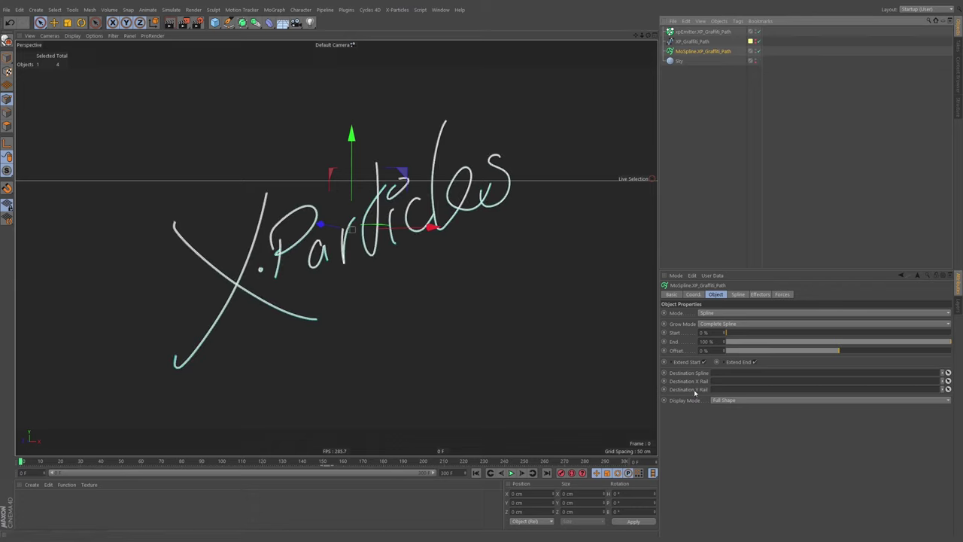
pyautogui.click(727, 402)
pyautogui.click(734, 411)
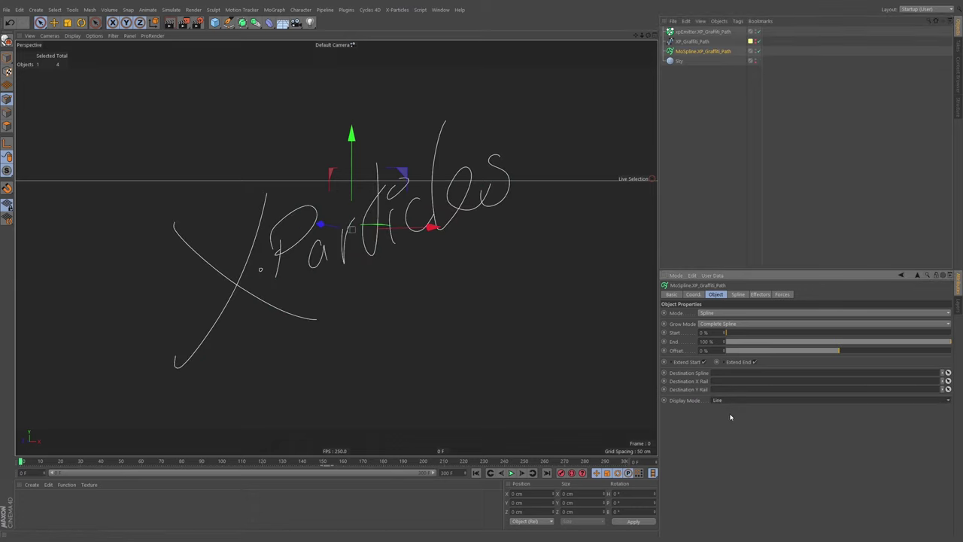
pyautogui.click(703, 364)
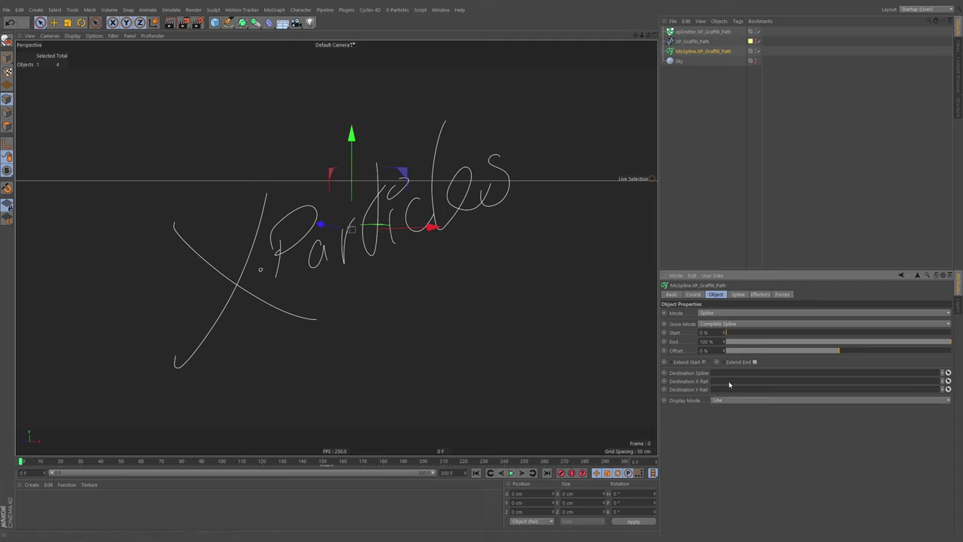
# Step: Try varying the MoSpline's End value with Grow Mode on Complete Spline and on Separate Segments, and return to Complete Spline with End at 100%
pyautogui.moveTo(920, 344)
pyautogui.mouseDown()
pyautogui.moveTo(738, 347)
pyautogui.moveTo(782, 350)
pyautogui.mouseUp()
pyautogui.moveTo(941, 344); pyautogui.dragTo(827, 344)
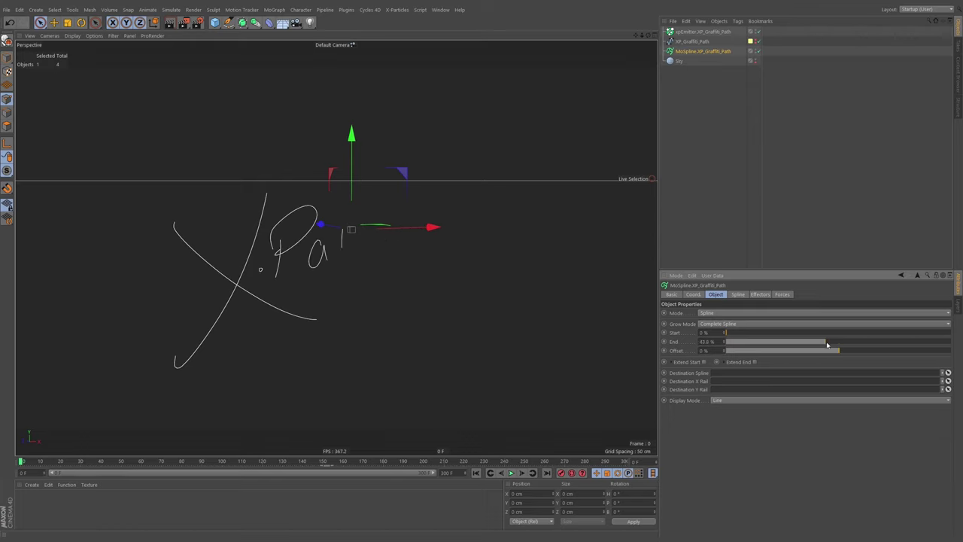
pyautogui.click(714, 325)
pyautogui.click(721, 342)
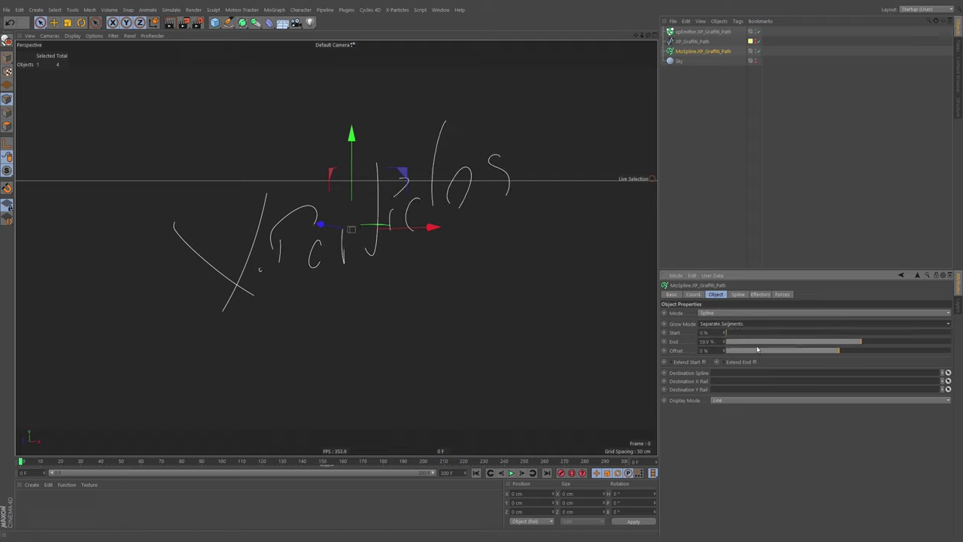
pyautogui.moveTo(757, 346)
pyautogui.mouseDown()
pyautogui.moveTo(739, 345)
pyautogui.moveTo(950, 344)
pyautogui.moveTo(724, 340)
pyautogui.moveTo(933, 342)
pyautogui.moveTo(727, 348)
pyautogui.moveTo(778, 359)
pyautogui.moveTo(743, 350)
pyautogui.mouseUp()
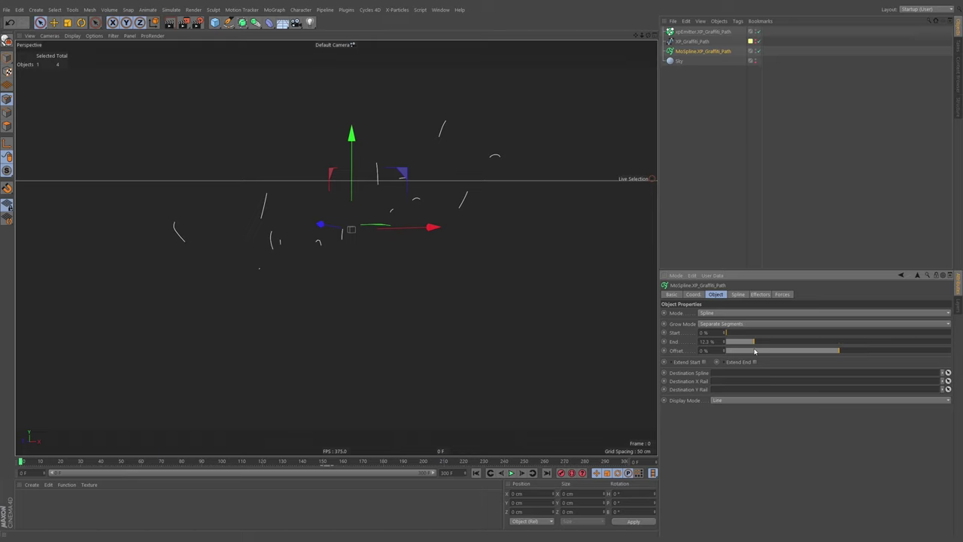
pyautogui.moveTo(755, 351); pyautogui.dragTo(962, 349)
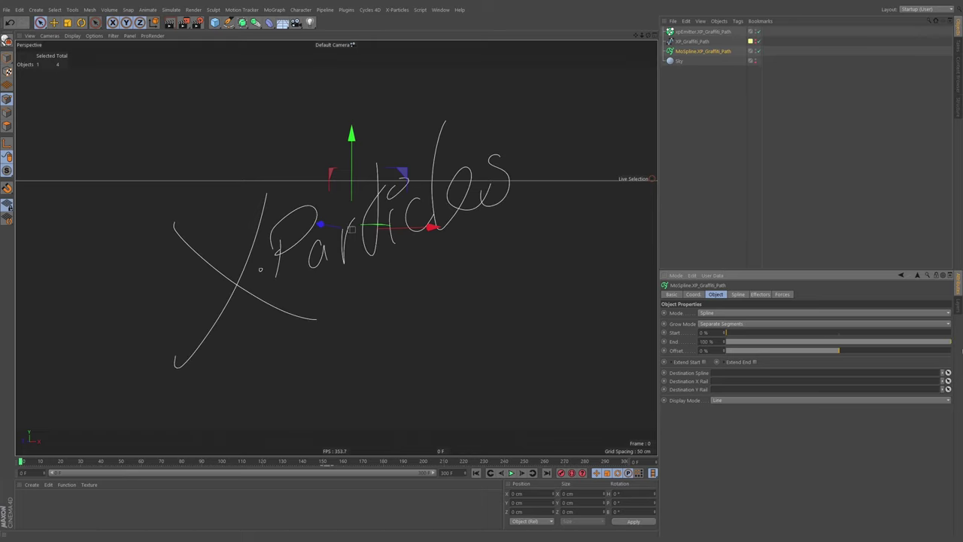
pyautogui.click(727, 325)
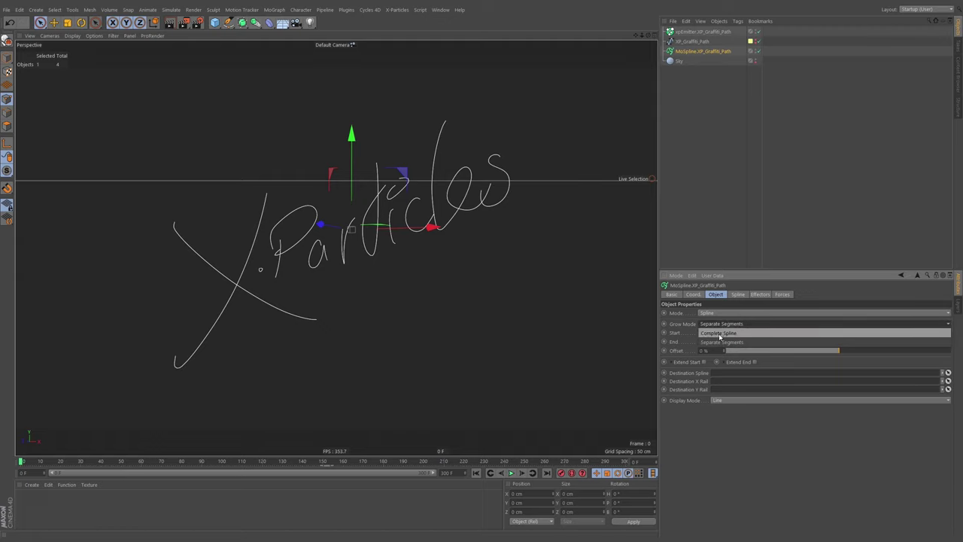
pyautogui.click(719, 333)
# Step: Keyframe the MoSpline's End value from 0% at frame 20 to 100% at frame 210 and play the animation from frame 0
pyautogui.click(735, 343)
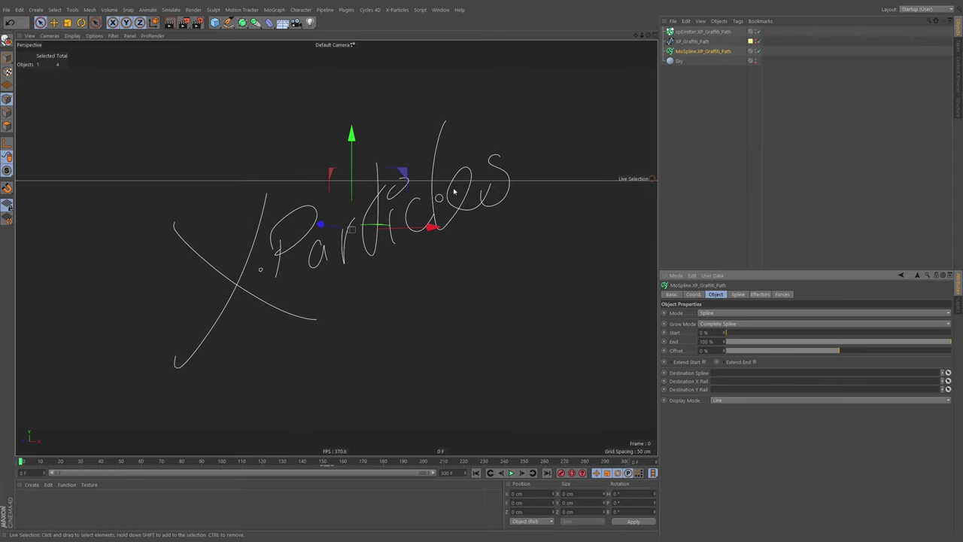
pyautogui.moveTo(797, 342)
pyautogui.mouseDown()
pyautogui.moveTo(739, 344)
pyautogui.moveTo(930, 362)
pyautogui.mouseUp()
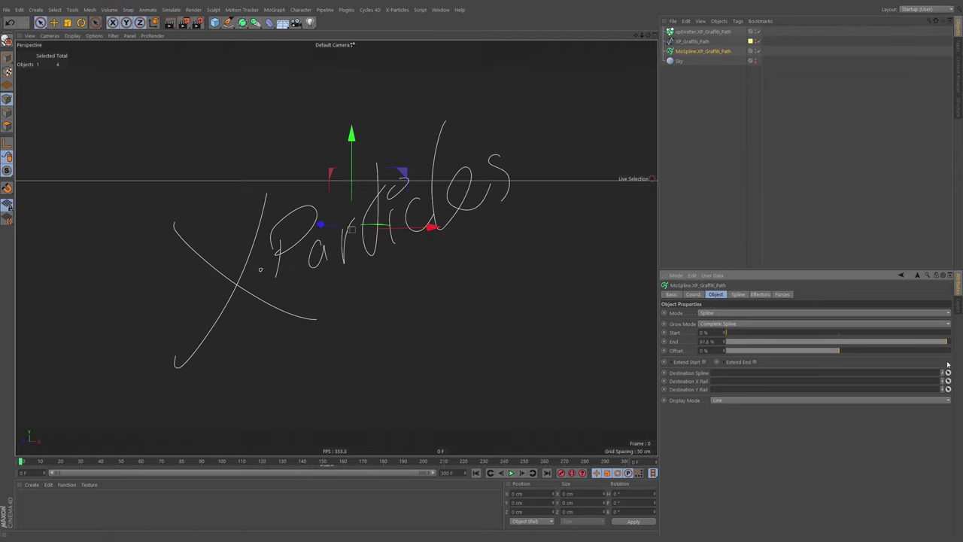
pyautogui.moveTo(790, 345); pyautogui.dragTo(726, 343)
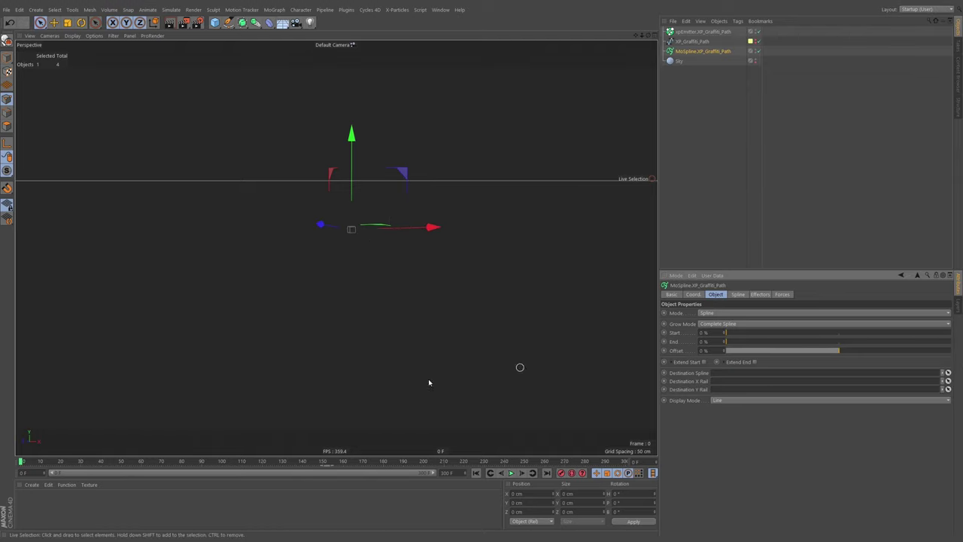
pyautogui.click(62, 462)
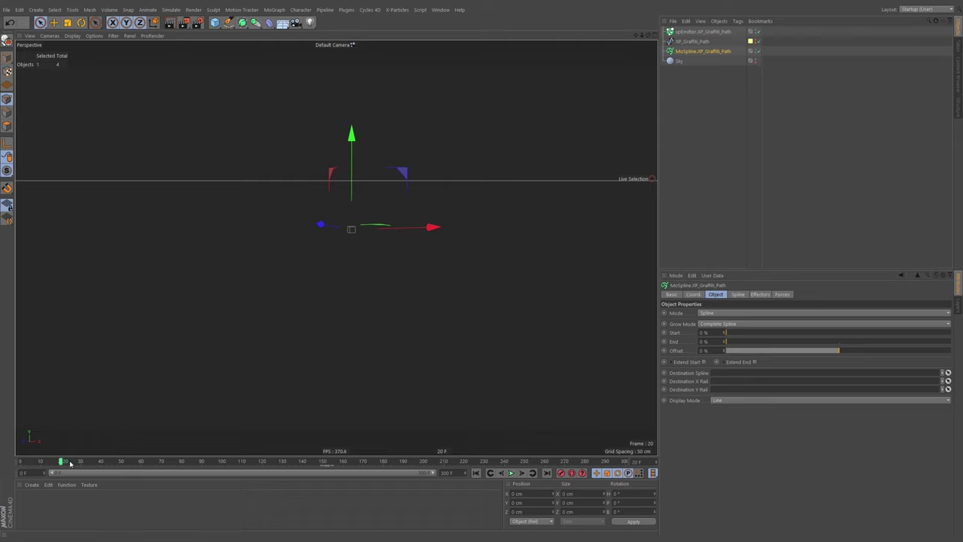
pyautogui.click(664, 342)
pyautogui.click(112, 461)
pyautogui.moveTo(726, 342); pyautogui.dragTo(950, 342)
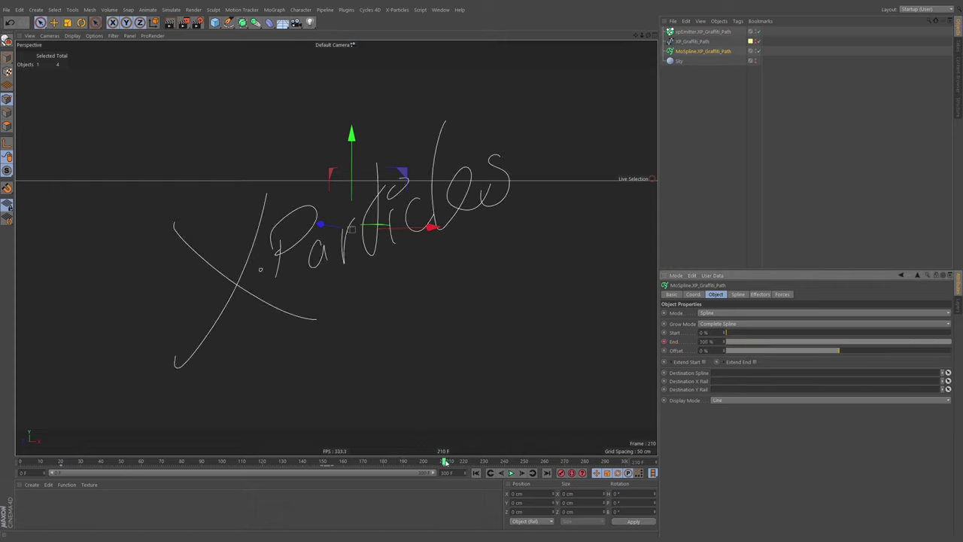
pyautogui.moveTo(444, 461); pyautogui.dragTo(20, 467)
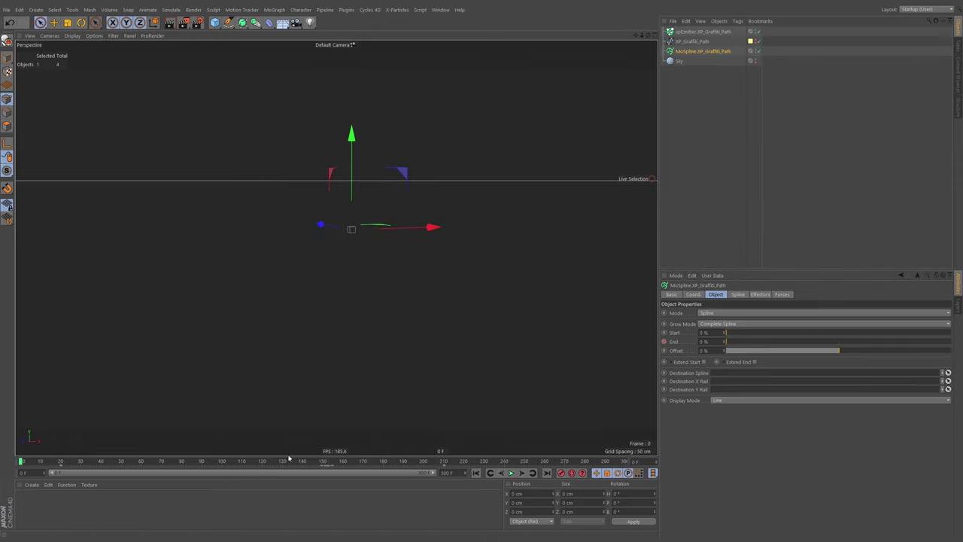
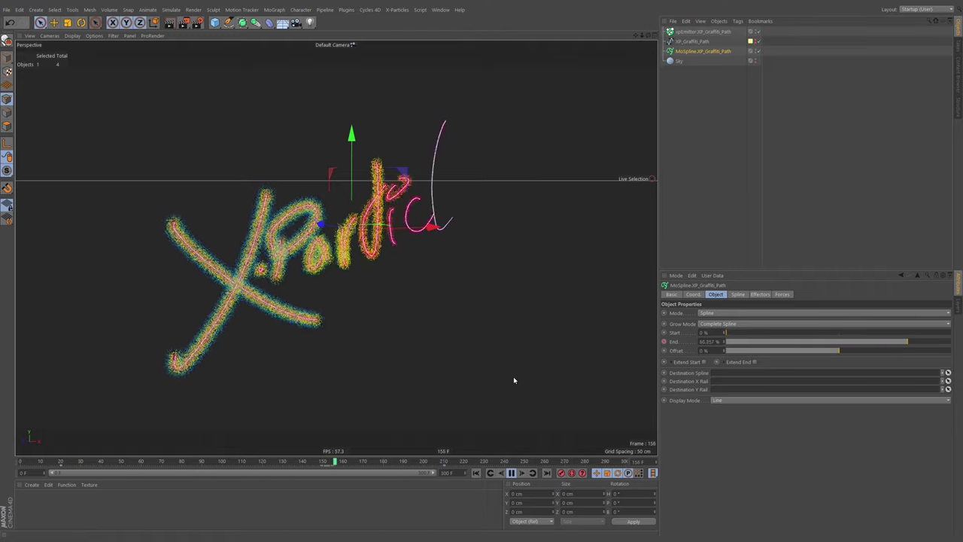
pyautogui.click(511, 472)
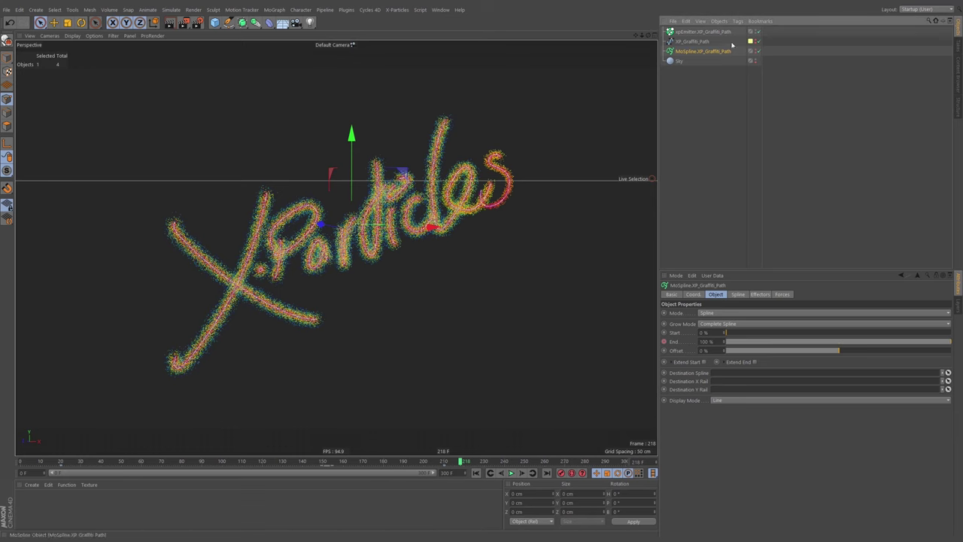
# Step: Disable Emit all Frames on the xpEmitter and set End Emit to 210 F, matching the MoSpline's last End keyframe
pyautogui.click(703, 31)
pyautogui.click(784, 294)
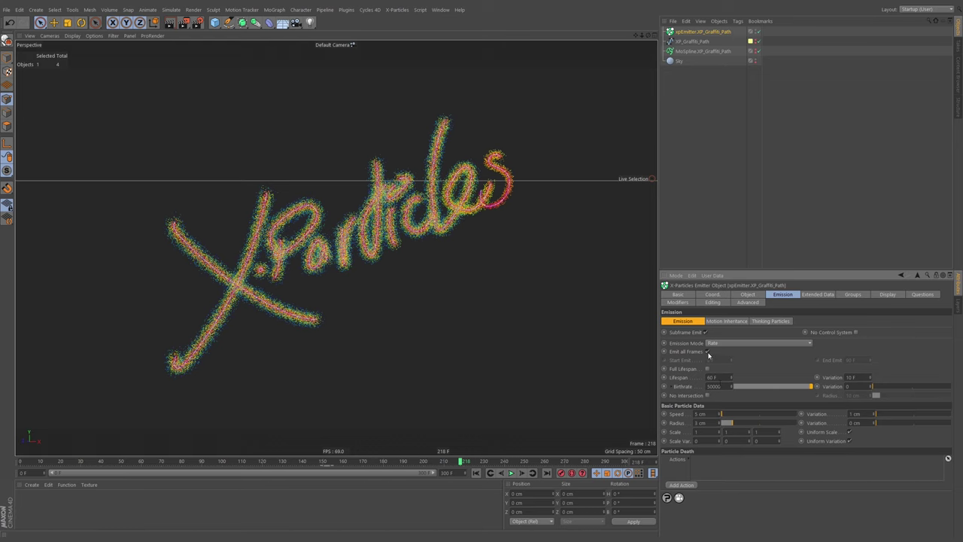
pyautogui.click(708, 352)
pyautogui.click(689, 51)
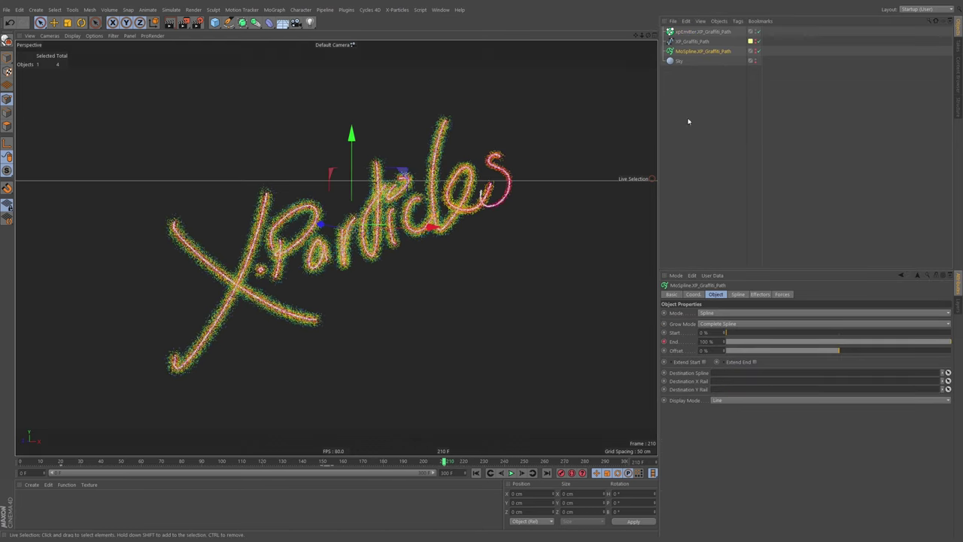
pyautogui.click(700, 32)
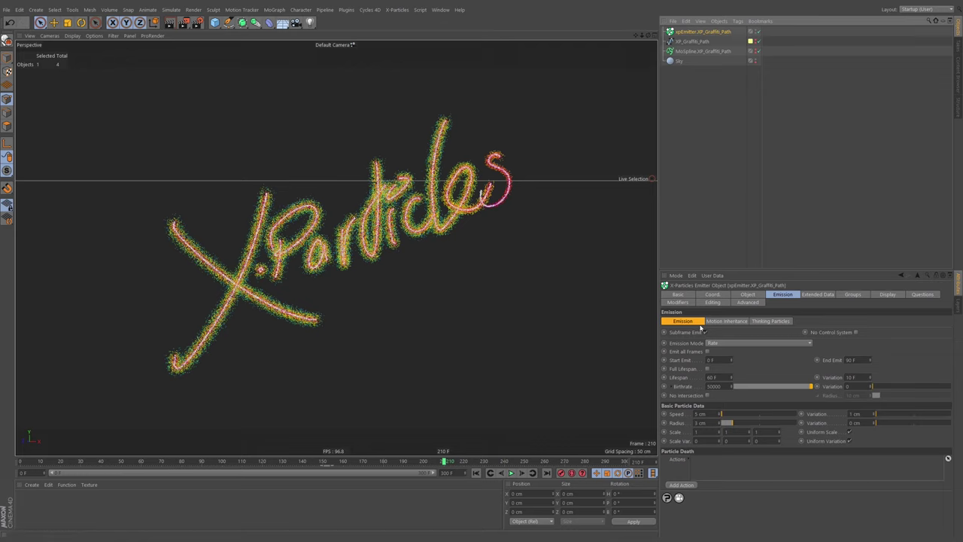
pyautogui.click(851, 360)
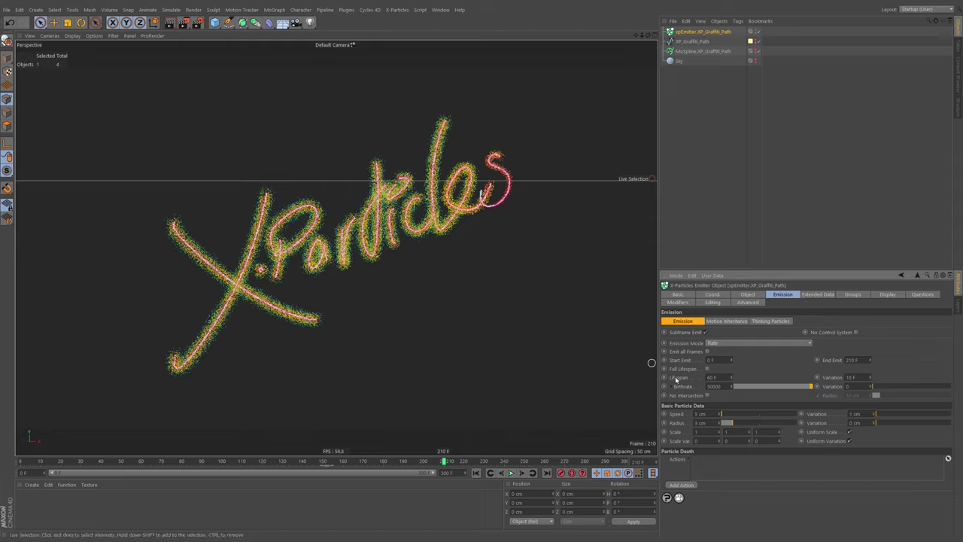
# Step: Replay the animation from the start to check how the particles follow the growing MoSpline and die out after emission ends
pyautogui.click(476, 472)
pyautogui.click(511, 473)
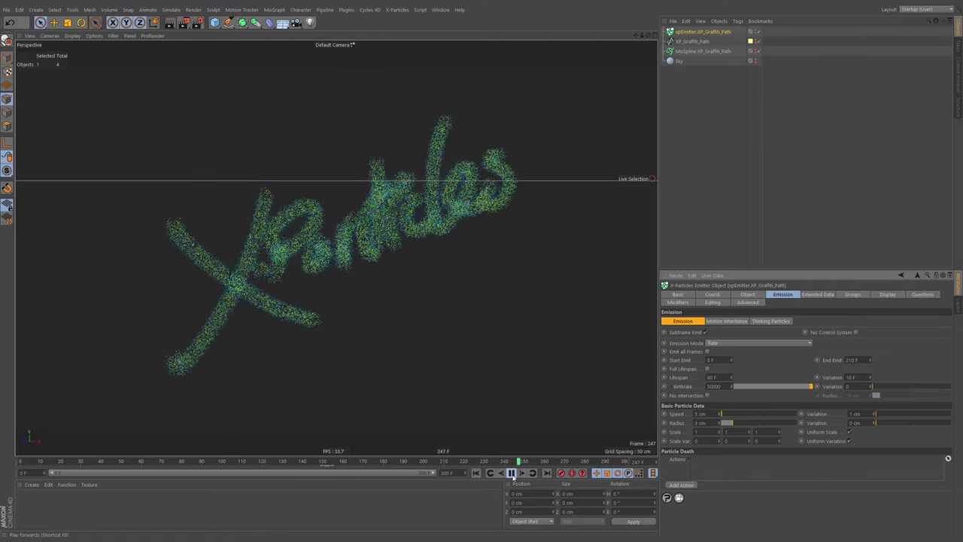
pyautogui.click(511, 472)
pyautogui.click(511, 473)
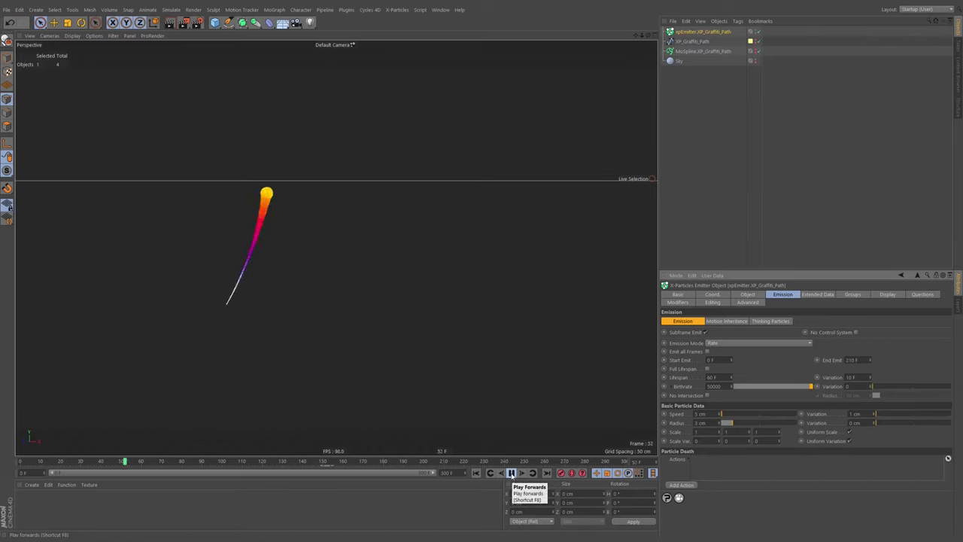
pyautogui.click(698, 51)
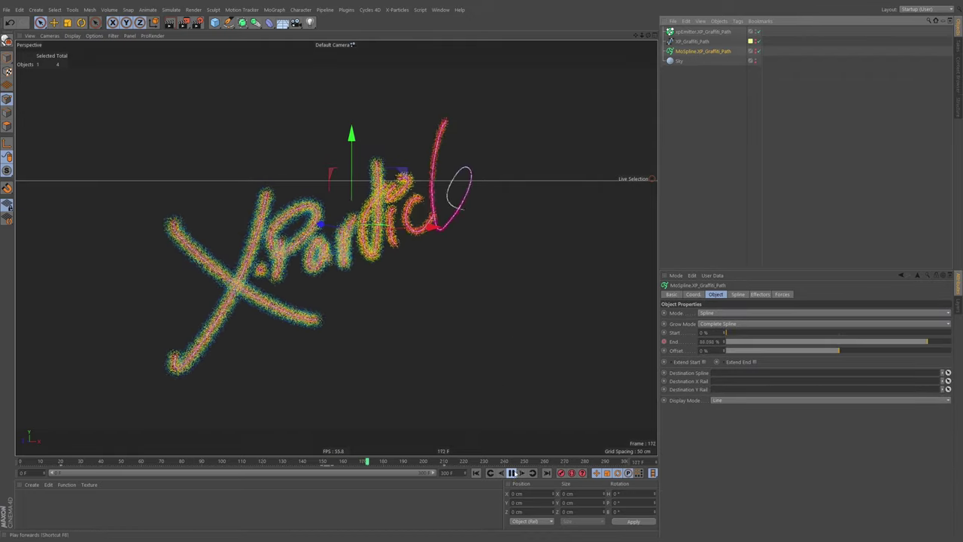
pyautogui.click(512, 474)
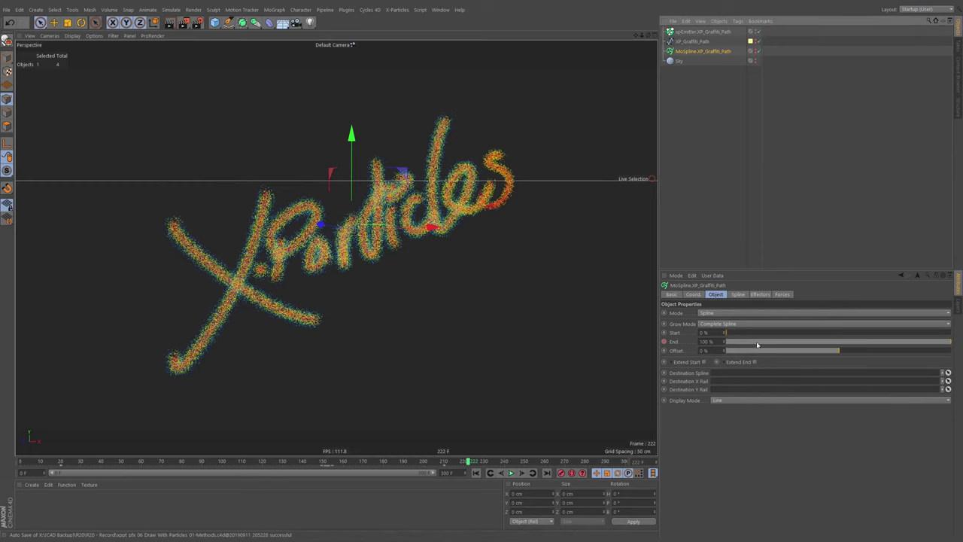
# Step: Reset the MoSpline's Offset to 0% after trying a shift, rewind to frame 0 and show the XP_Graffiti_Path spline
pyautogui.moveTo(842, 354); pyautogui.dragTo(851, 353)
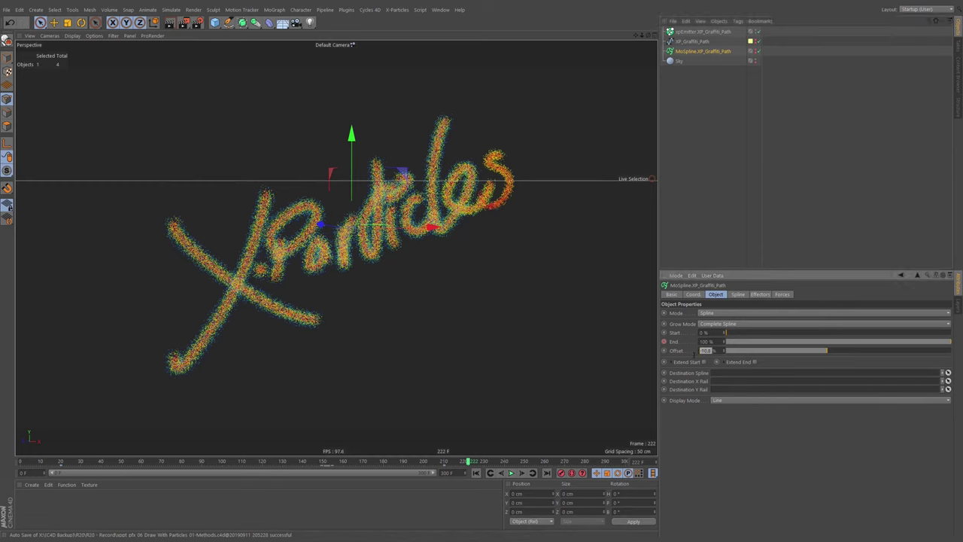
pyautogui.click(475, 473)
pyautogui.click(757, 40)
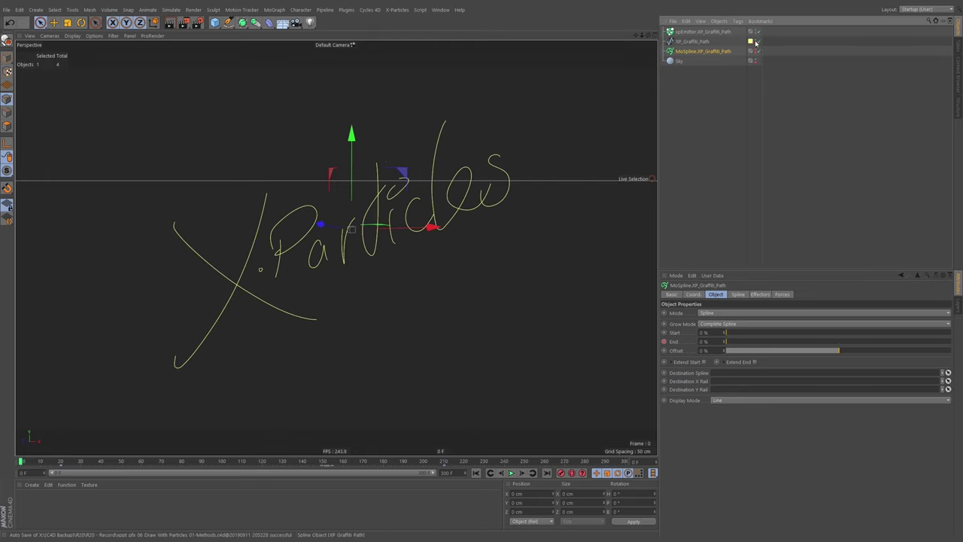
# Step: Hide the XP_Graffiti_Path spline, disable the xpEmitter and scrub the timeline to examine the growing MoSpline alone
pyautogui.doubleClick(755, 41)
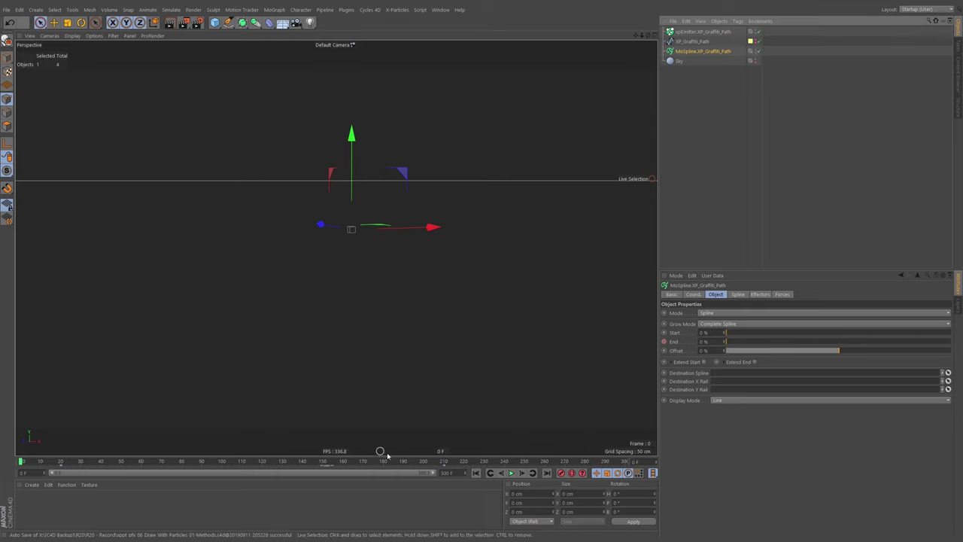
pyautogui.click(233, 462)
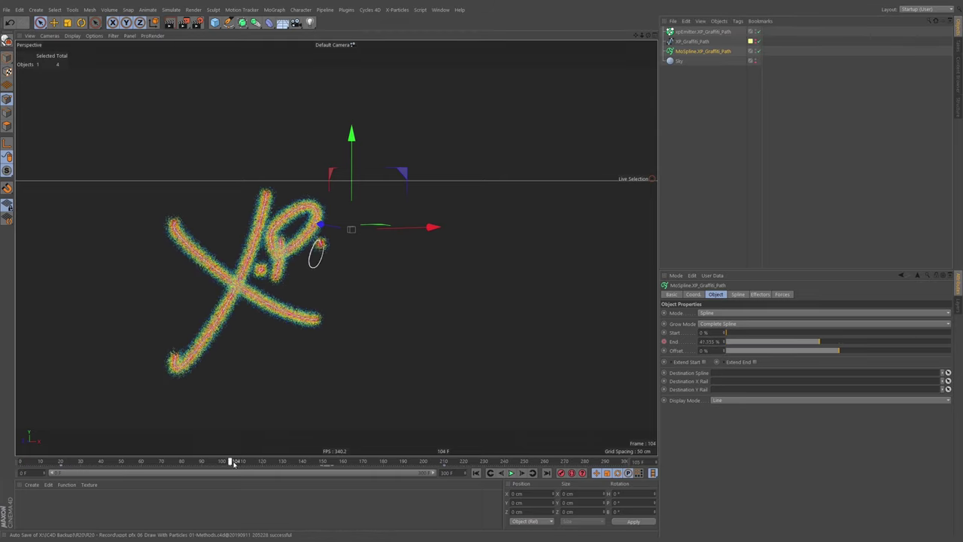
pyautogui.click(759, 31)
pyautogui.moveTo(254, 463); pyautogui.dragTo(283, 463)
pyautogui.moveTo(748, 336); pyautogui.dragTo(715, 335)
pyautogui.moveTo(283, 461)
pyautogui.mouseDown()
pyautogui.moveTo(62, 462)
pyautogui.moveTo(269, 455)
pyautogui.mouseUp()
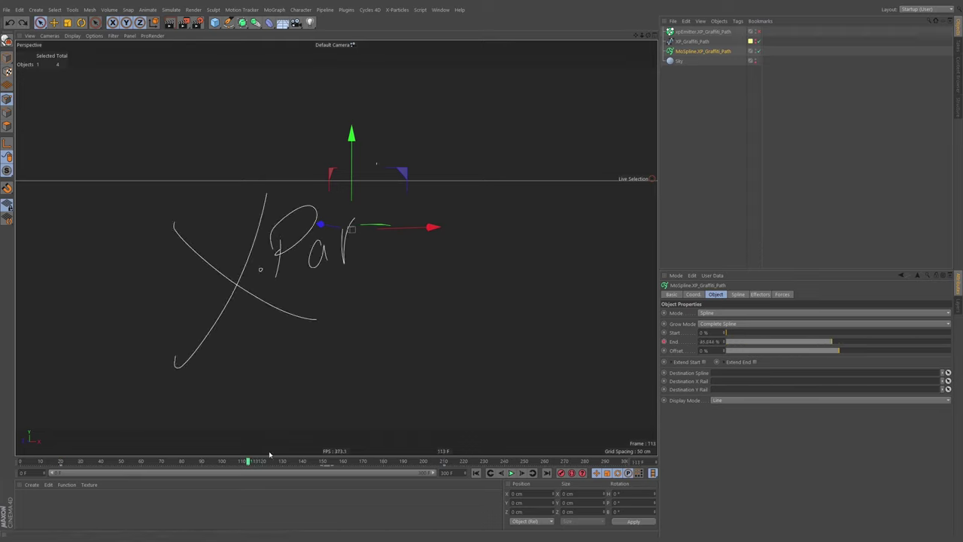
# Step: Undo a trial Offset shift on the MoSpline and keyframe its Offset at 0% on frame 130
pyautogui.moveTo(865, 353); pyautogui.dragTo(927, 365)
pyautogui.hotkey('ctrl', 'z')
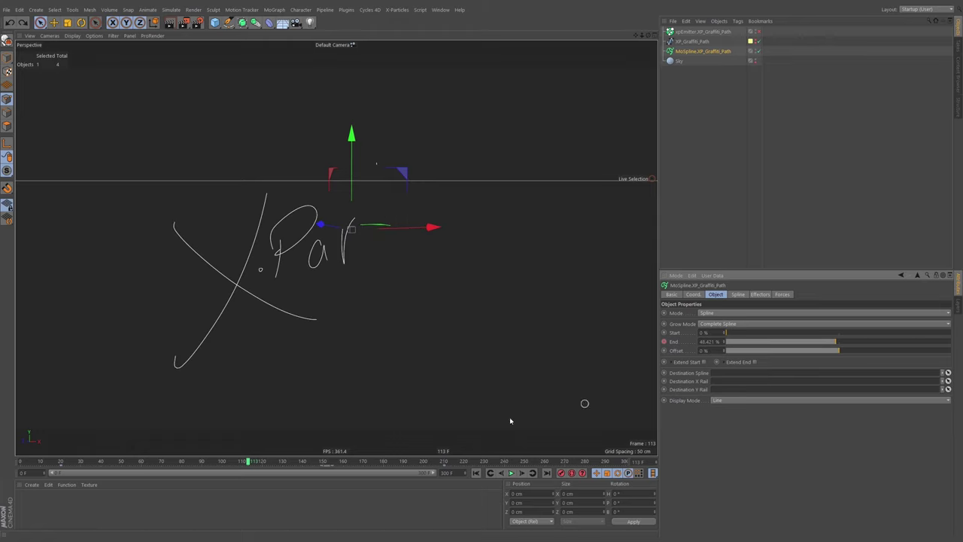
pyautogui.click(223, 461)
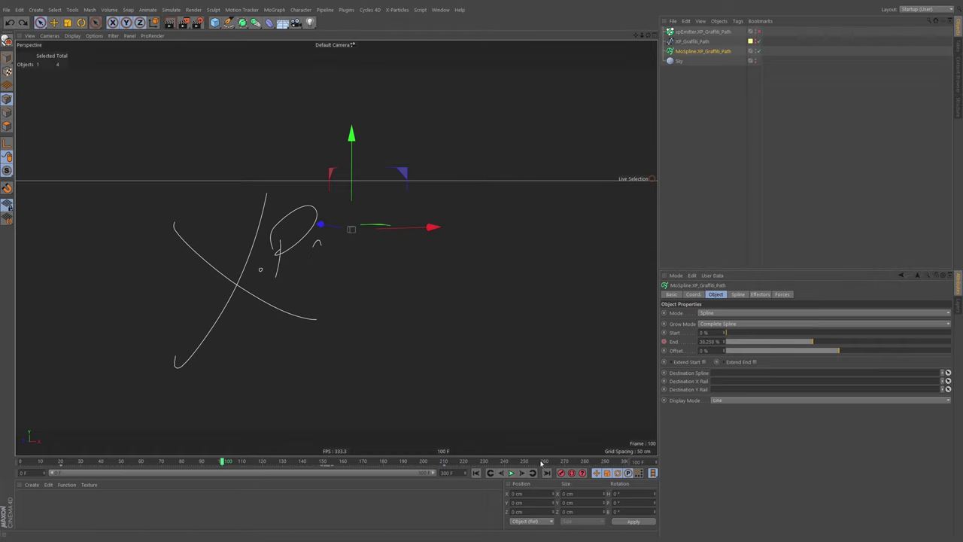
pyautogui.moveTo(294, 463); pyautogui.dragTo(284, 462)
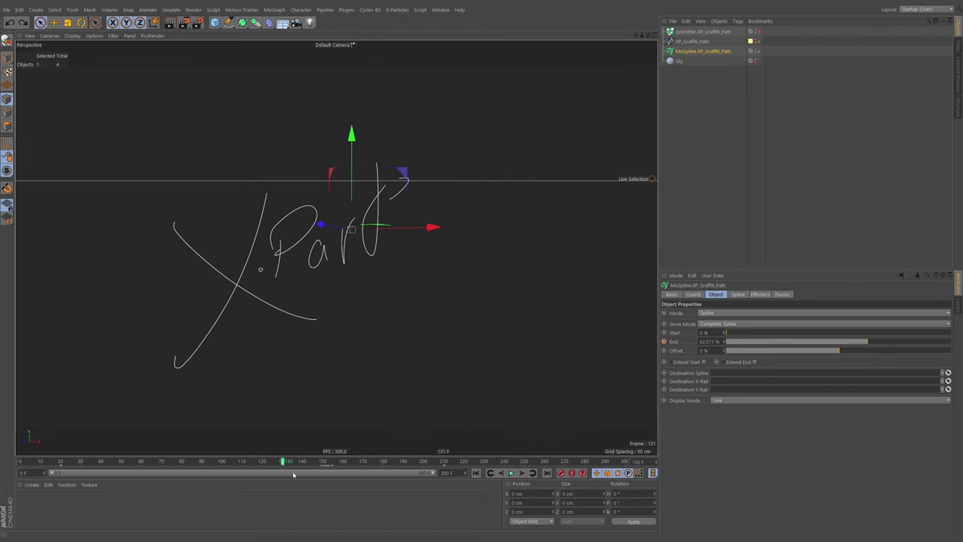
pyautogui.click(665, 351)
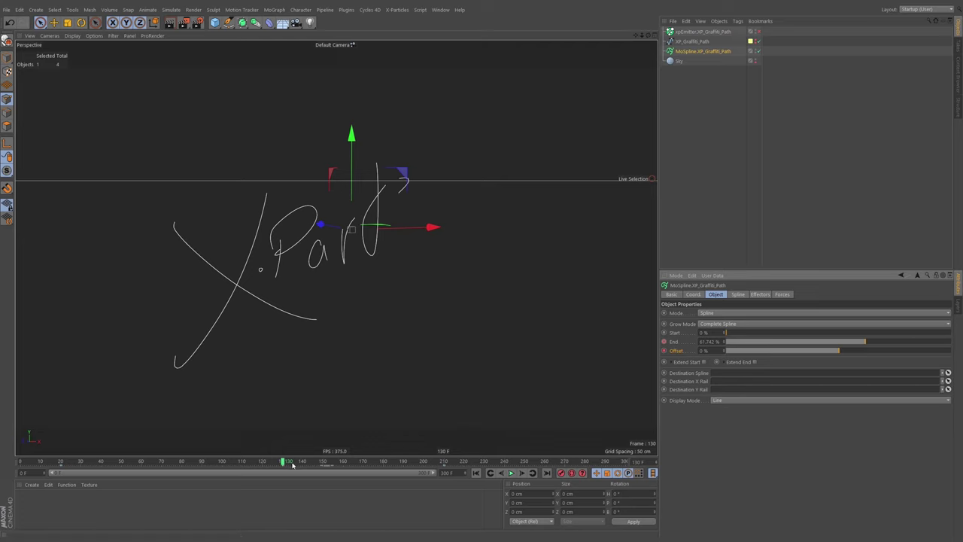
# Step: Keyframe the MoSpline's Offset at 100% on frame 270
pyautogui.moveTo(283, 462); pyautogui.dragTo(384, 467)
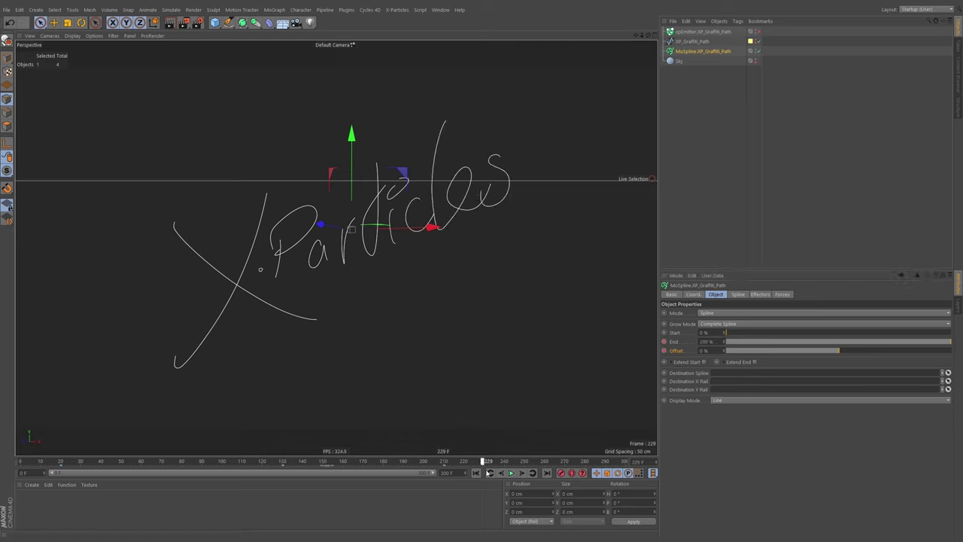
pyautogui.moveTo(487, 473); pyautogui.dragTo(461, 472)
pyautogui.moveTo(563, 469); pyautogui.dragTo(565, 470)
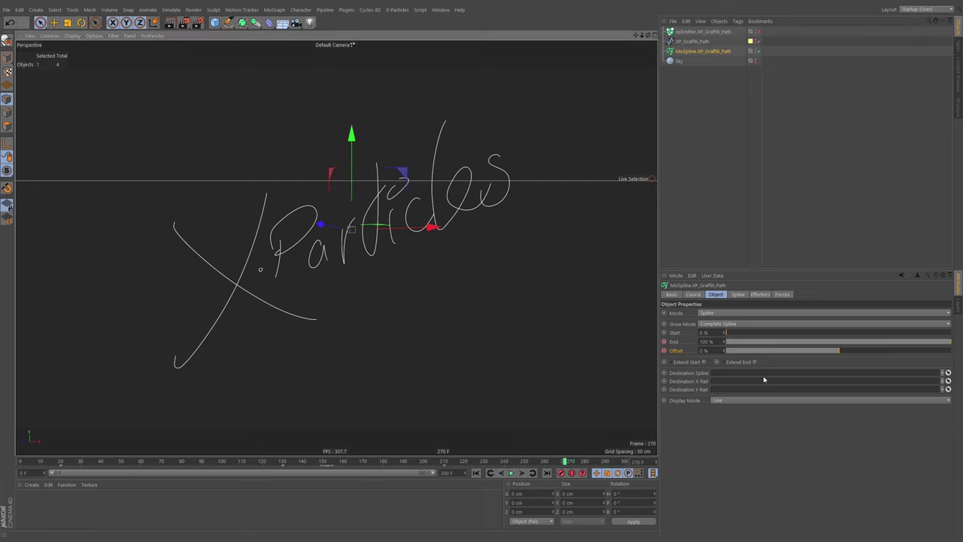
pyautogui.moveTo(843, 353); pyautogui.dragTo(951, 351)
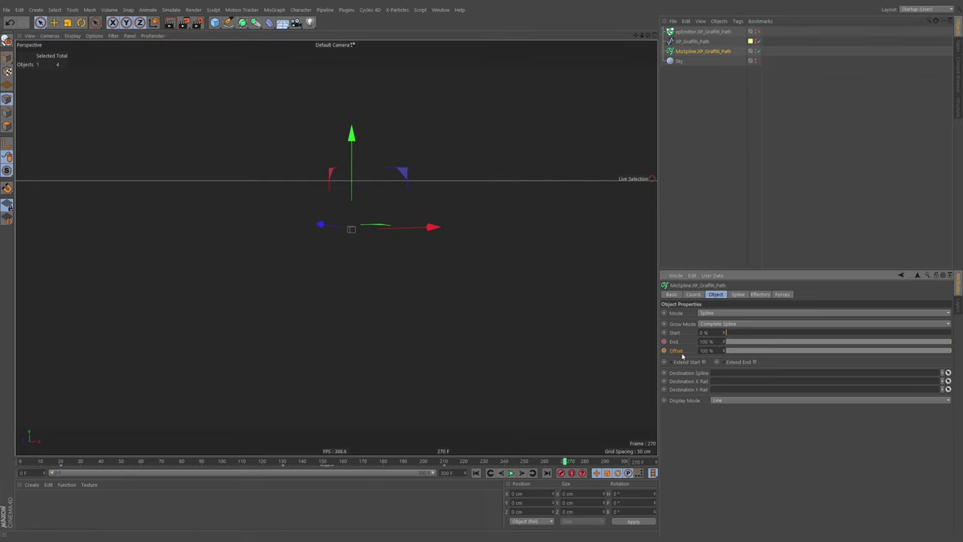
pyautogui.keyDown('ctrl'); pyautogui.click(664, 351); pyautogui.keyUp('ctrl')
# Step: Replay the animation from frame 0 with the emitter enabled, checking how particles follow the offsetting MoSpline, and stop at frame 148
pyautogui.click(476, 473)
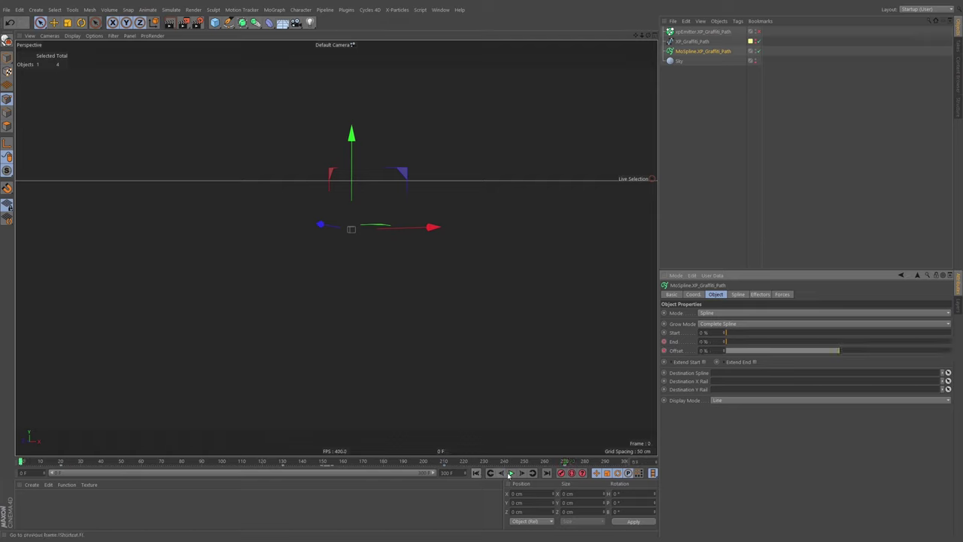
pyautogui.click(511, 473)
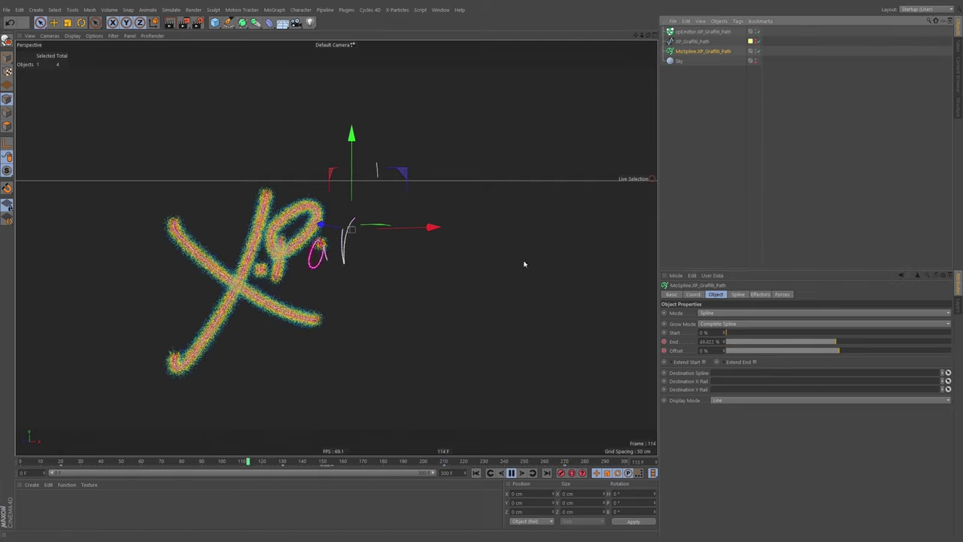
pyautogui.click(475, 472)
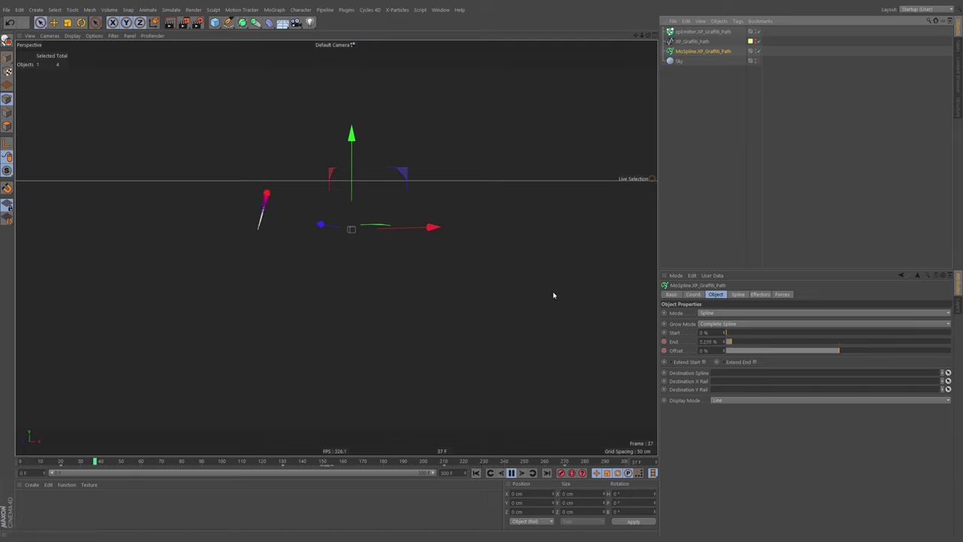
pyautogui.click(813, 125)
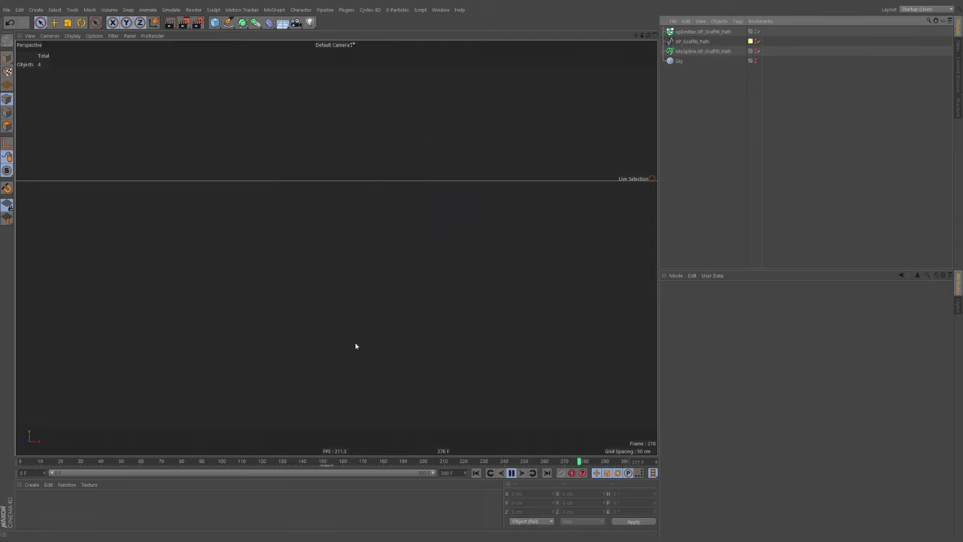
pyautogui.click(512, 473)
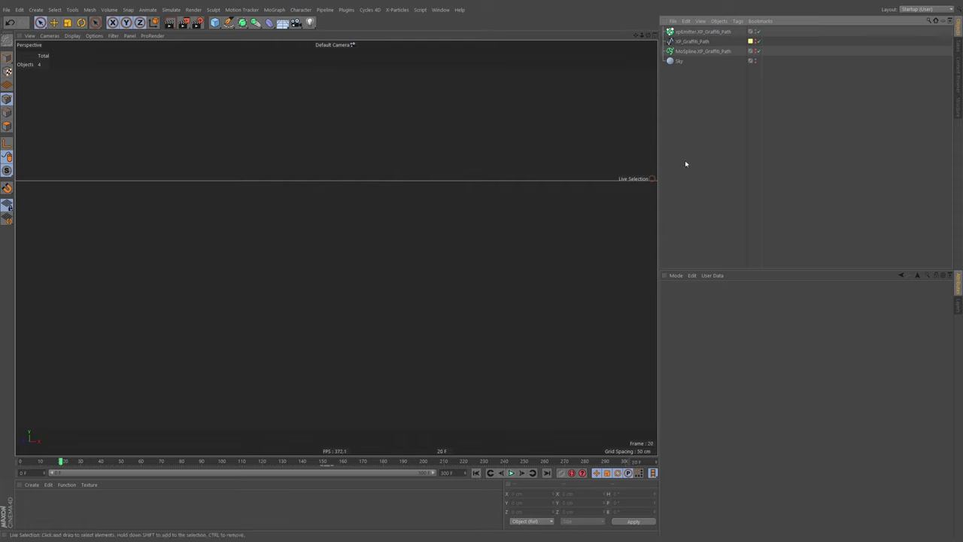
pyautogui.click(721, 50)
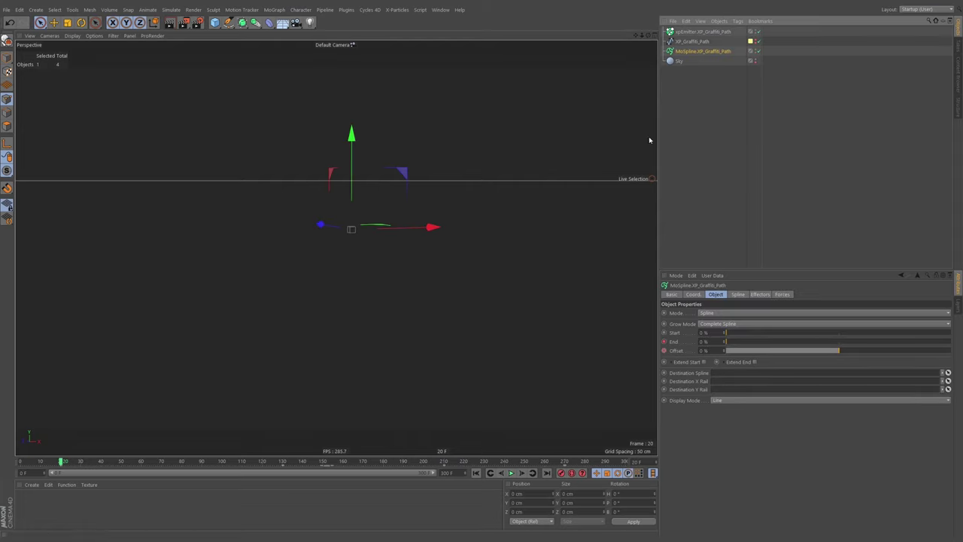
pyautogui.click(512, 473)
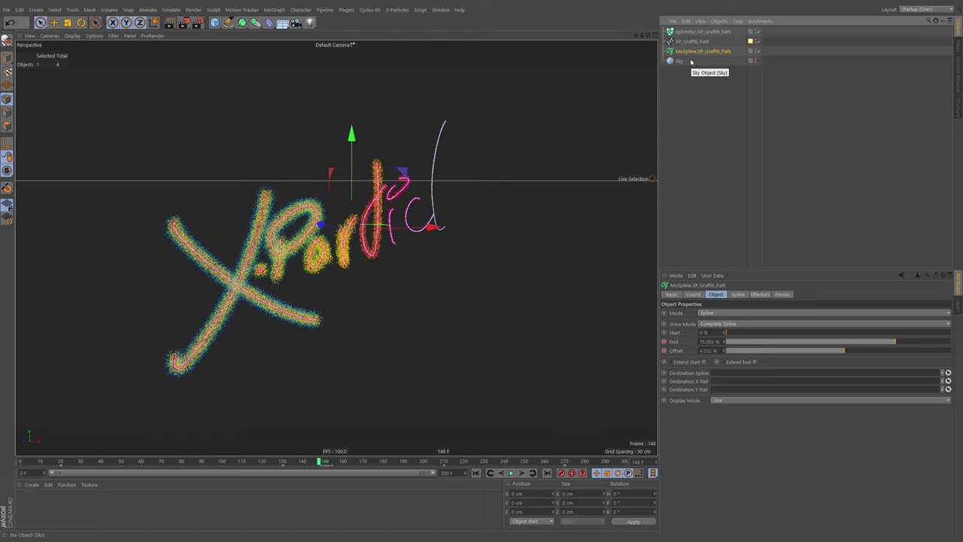
# Step: Disable the MoSpline.XP_Graffiti_Path object and select the original XP_Graffiti_Path spline
pyautogui.keyDown('alt'); pyautogui.moveTo(333, 240); pyautogui.dragTo(368, 237); pyautogui.keyUp('alt')
pyautogui.click(729, 93)
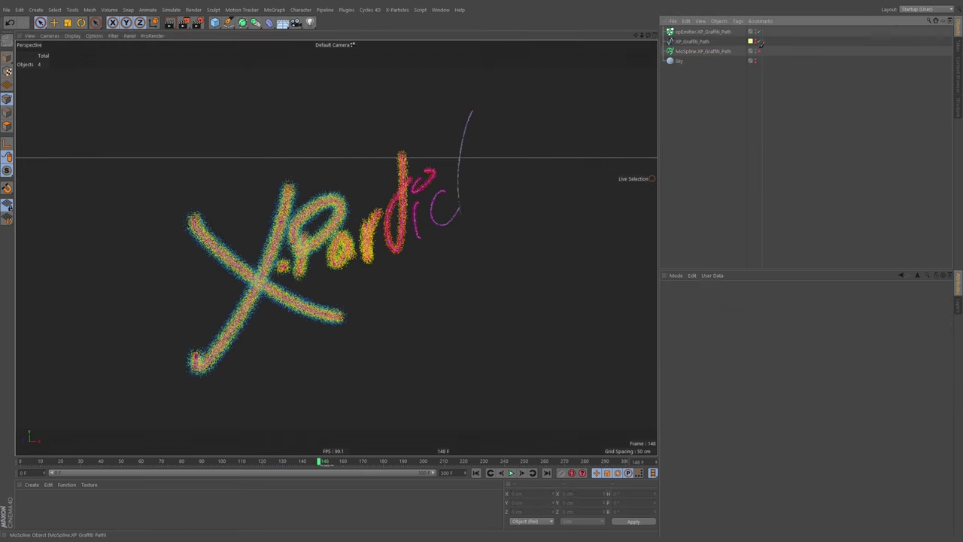
pyautogui.moveTo(758, 51); pyautogui.dragTo(759, 31)
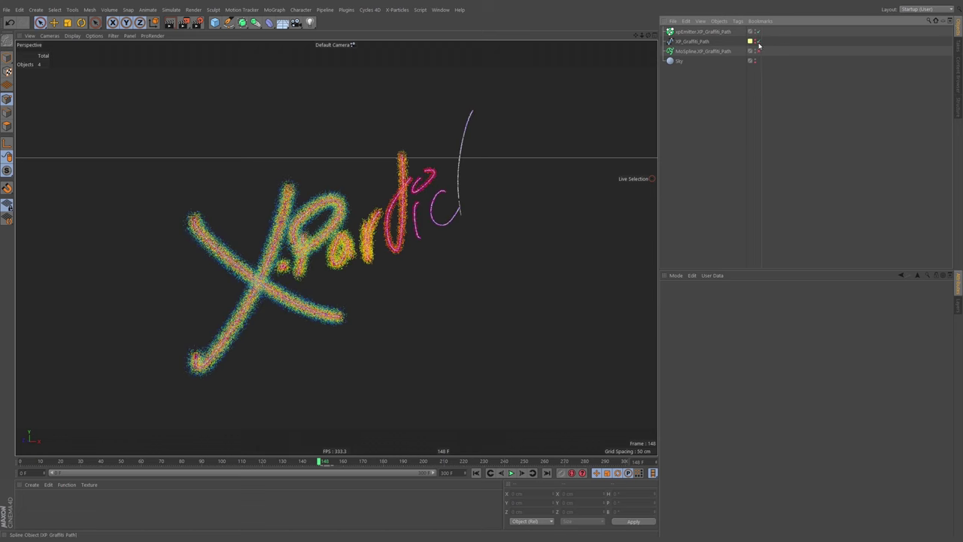
pyautogui.click(700, 41)
pyautogui.keyDown('alt'); pyautogui.moveTo(469, 161); pyautogui.dragTo(450, 206); pyautogui.keyUp('alt')
# Step: Detach the X-Particles Motion modifiers list as a floating palette beside the object list
pyautogui.hotkey('shift', 'c')
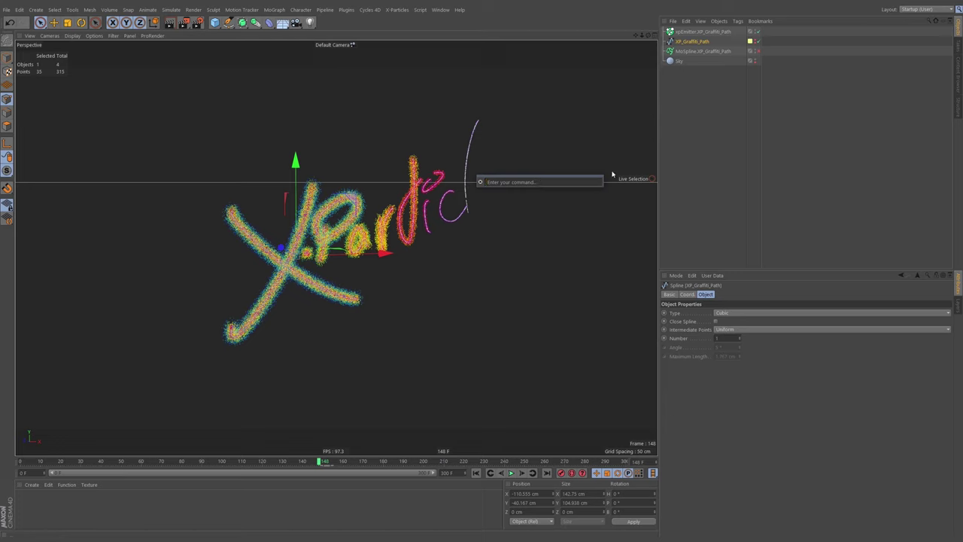
pyautogui.press('Escape')
pyautogui.click(397, 9)
pyautogui.moveTo(428, 114)
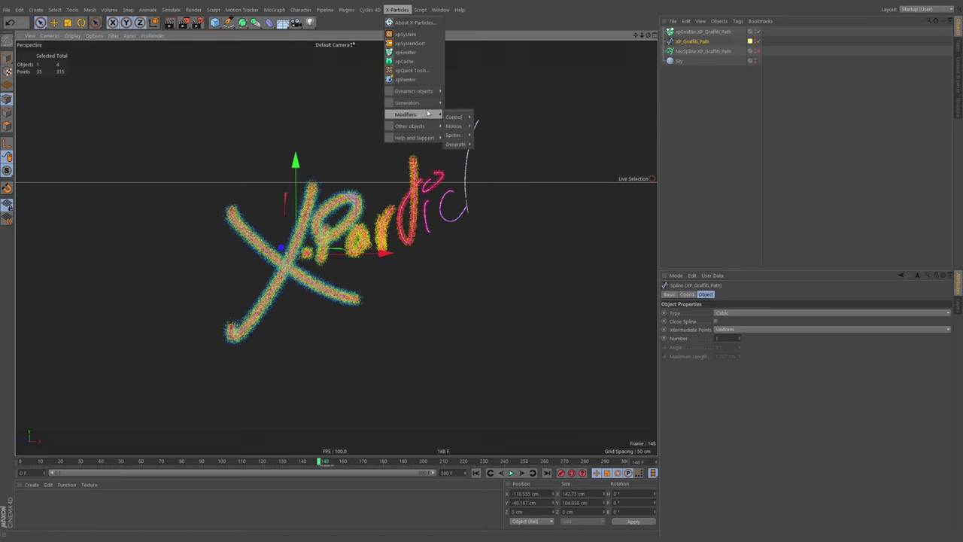
pyautogui.moveTo(461, 127)
pyautogui.click(496, 122)
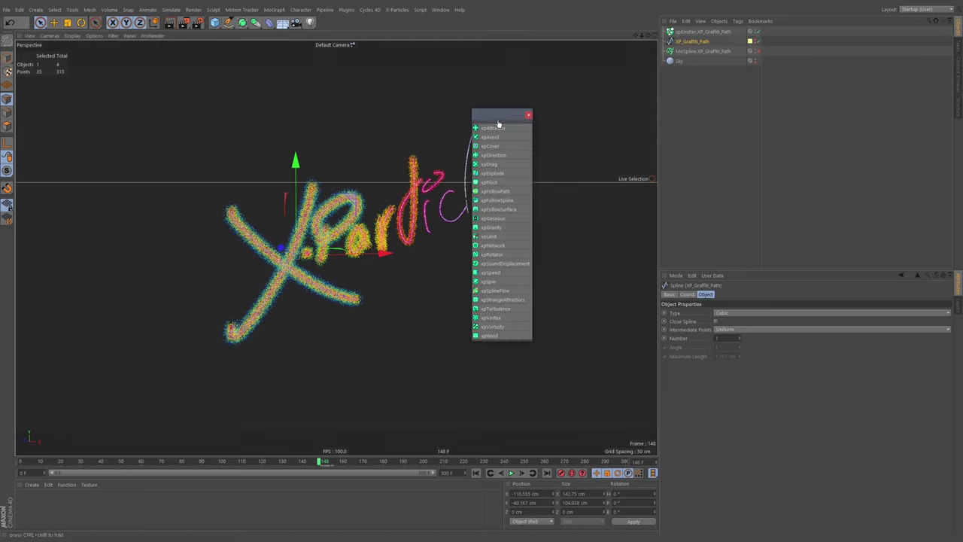
pyautogui.moveTo(499, 118); pyautogui.dragTo(634, 48)
# Step: Enlarge the icons of the motion modifiers palette and resize it so every modifier is listed
pyautogui.rightClick(620, 63)
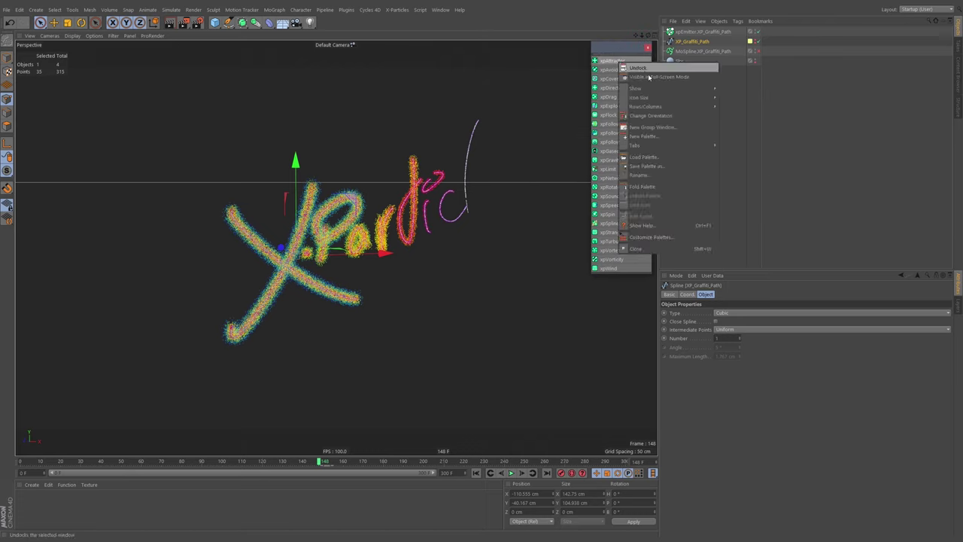
pyautogui.moveTo(659, 93)
pyautogui.click(739, 118)
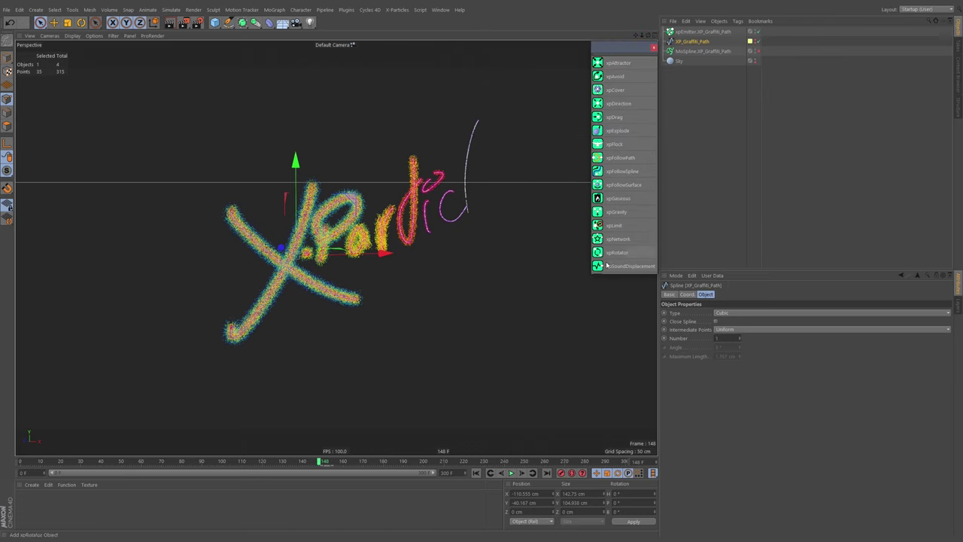
pyautogui.moveTo(615, 276); pyautogui.dragTo(620, 402)
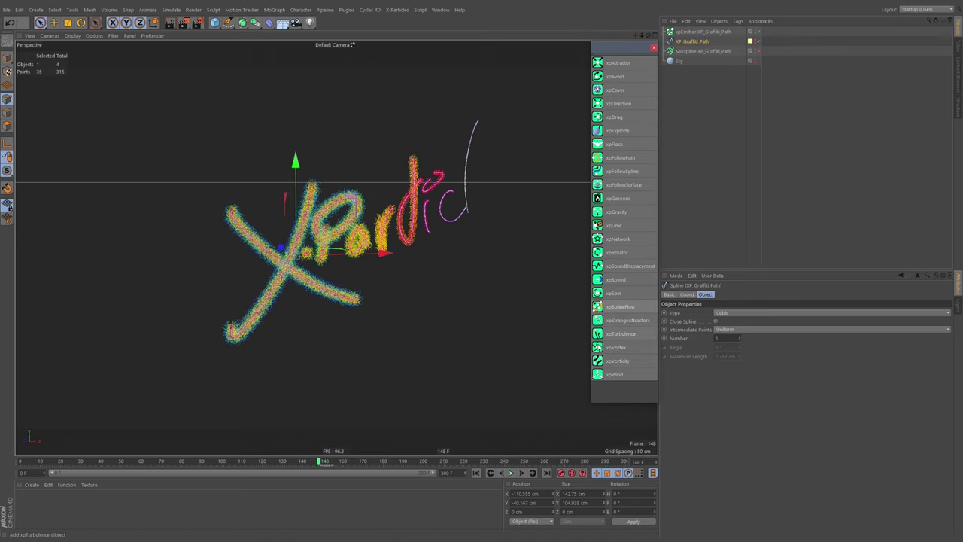
pyautogui.moveTo(616, 48); pyautogui.dragTo(611, 51)
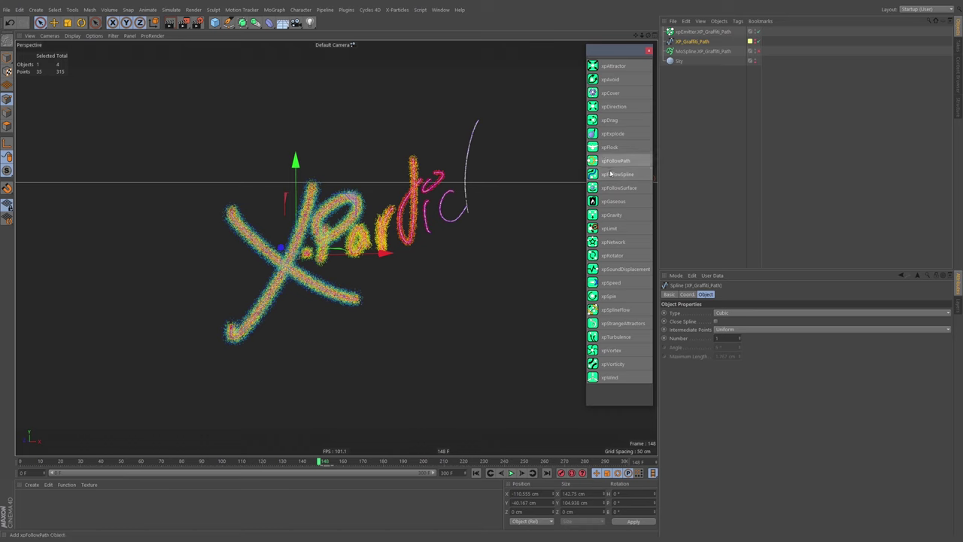
# Step: Add an xpFollowSpline and an xpSplineFlow modifier to the scene and close the modifiers palette
pyautogui.click(622, 174)
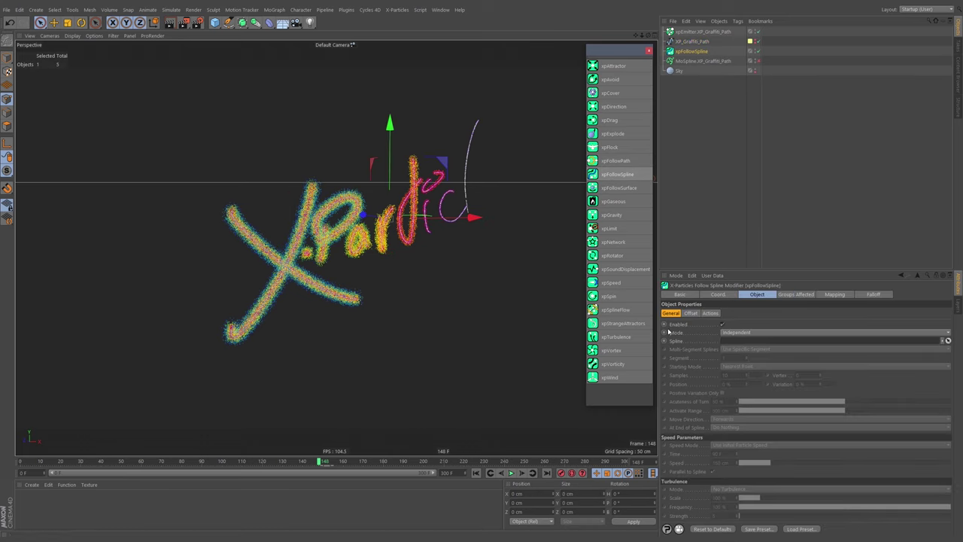
pyautogui.click(615, 310)
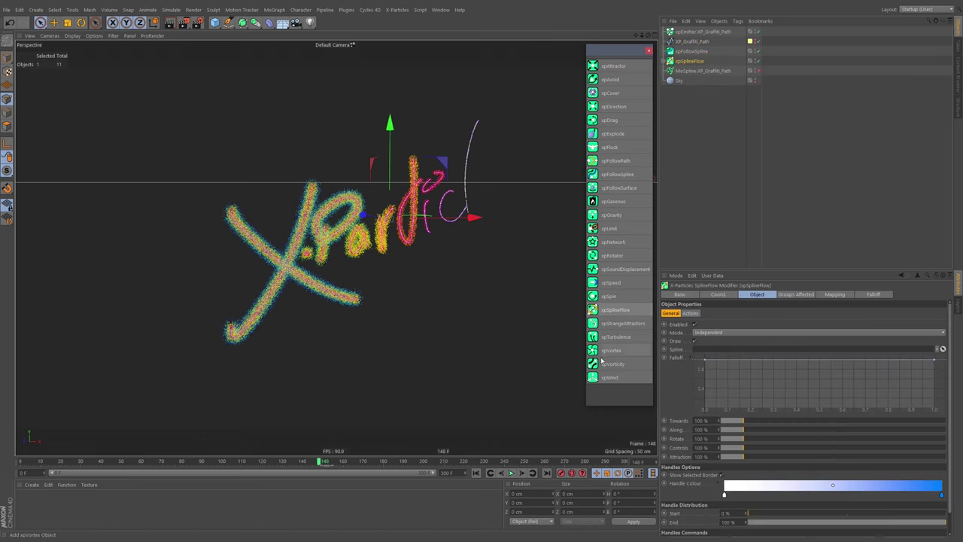
pyautogui.click(650, 51)
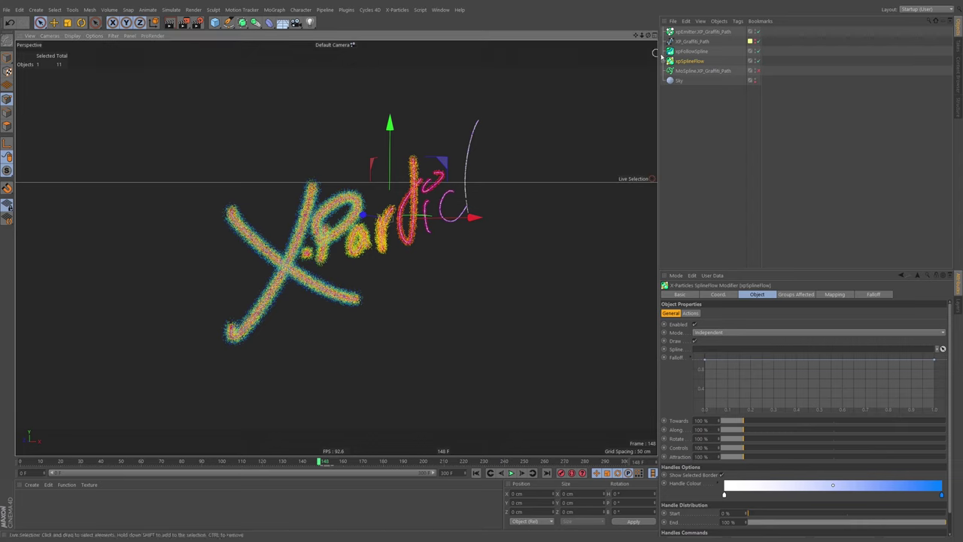
# Step: Examine the xpFollowSpline settings and the xpSplineFlow handles, and disable the xpSplineFlow modifier
pyautogui.click(691, 52)
pyautogui.click(665, 61)
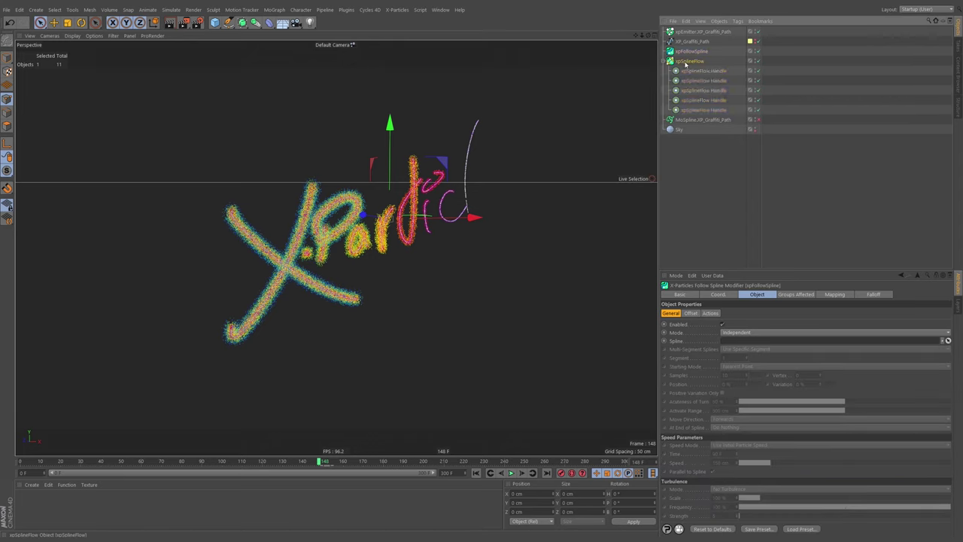
pyautogui.click(686, 61)
pyautogui.click(666, 61)
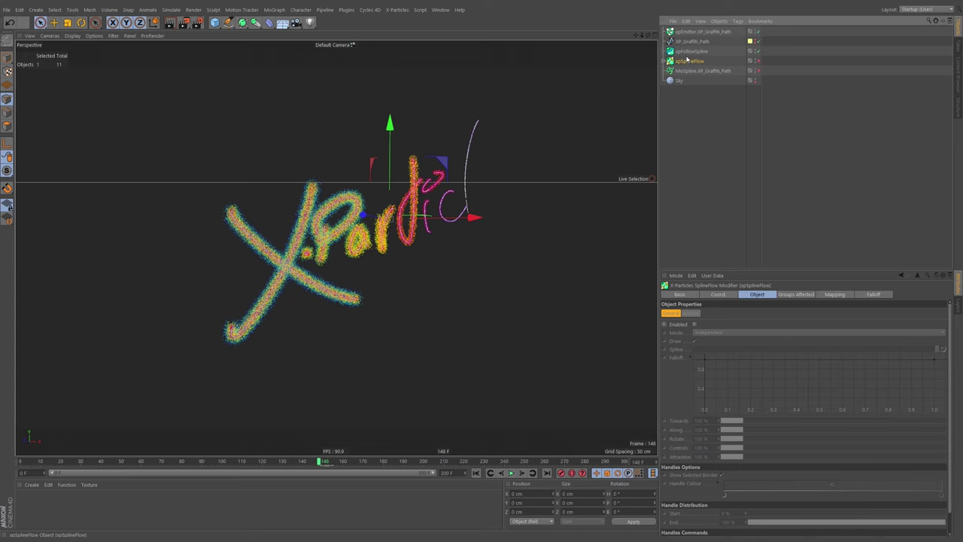
# Step: Assign XP_Graffiti_Path as the xpFollowSpline modifier's Spline and disable the xpEmitter.XP_Graffiti_Path emitter
pyautogui.click(691, 51)
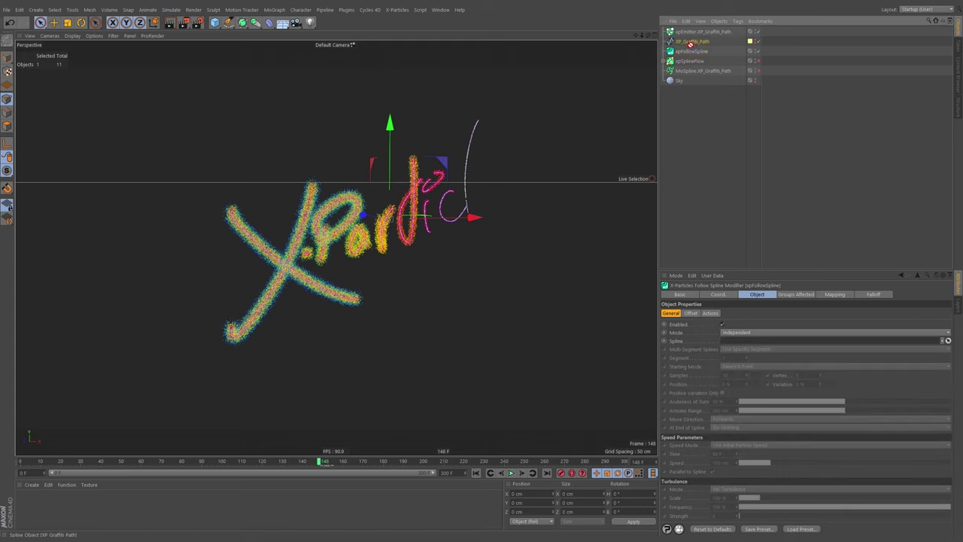
pyautogui.moveTo(682, 324); pyautogui.dragTo(741, 341)
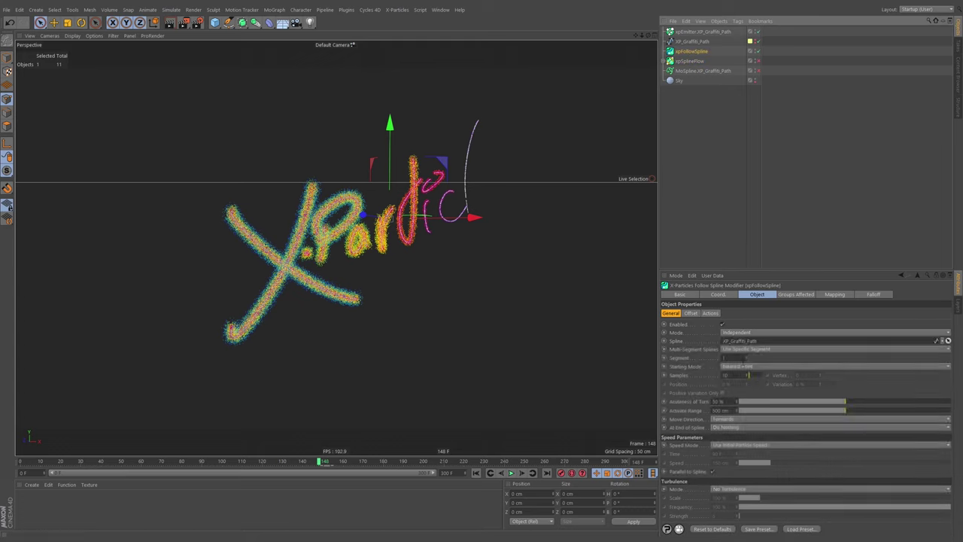
pyautogui.click(701, 31)
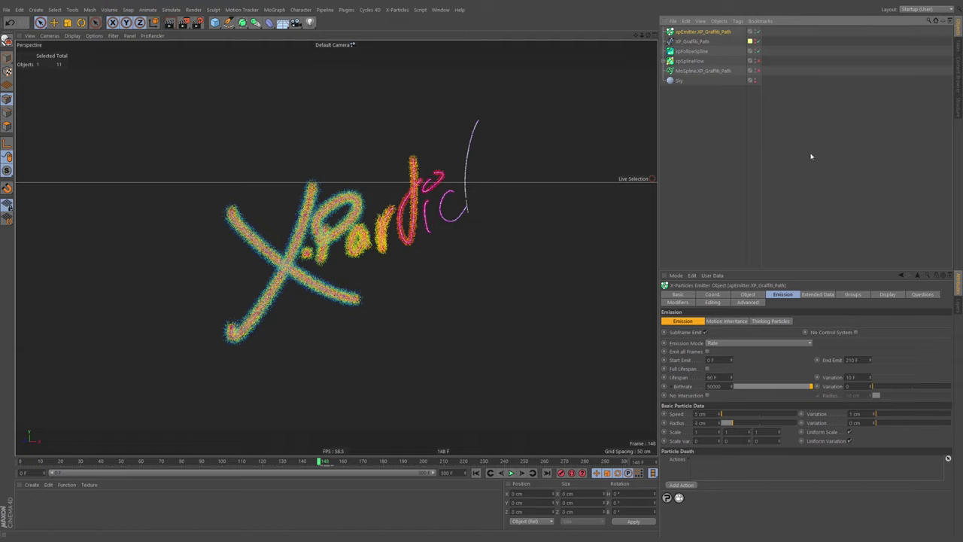
pyautogui.click(758, 32)
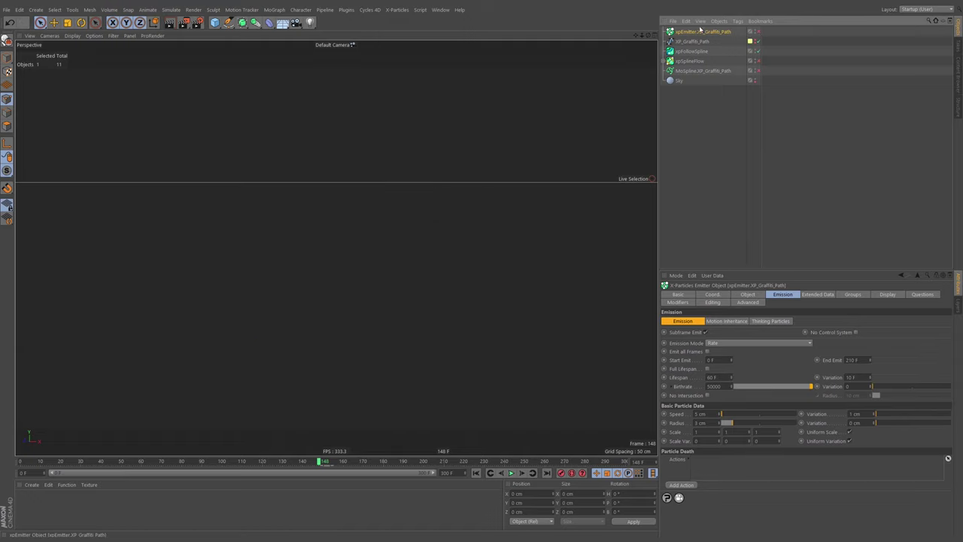
# Step: Duplicate the xpEmitter.XP_Graffiti_Path emitter, rename the copy xpEmitter.FollowSpline and place it directly below XP_Graffiti_Path in the object list
pyautogui.keyDown('ctrl'); pyautogui.moveTo(700, 40); pyautogui.dragTo(700, 37); pyautogui.keyUp('ctrl')
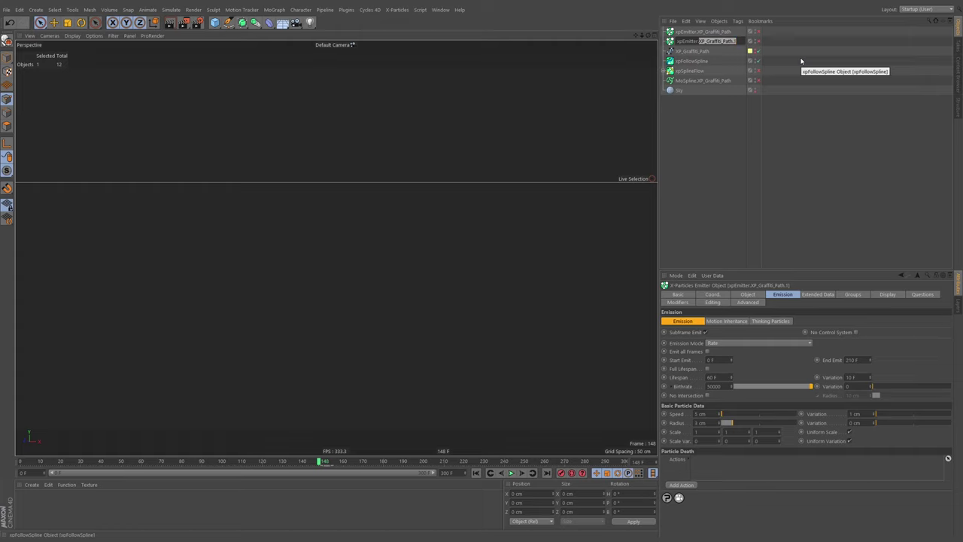
pyautogui.press('BackSpace')
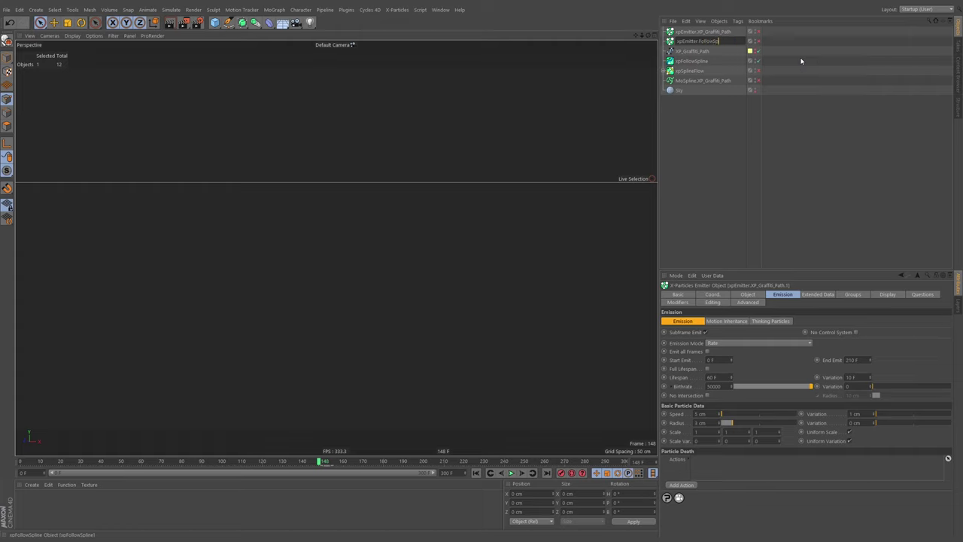
pyautogui.write('FollowSpline')
pyautogui.press('Return')
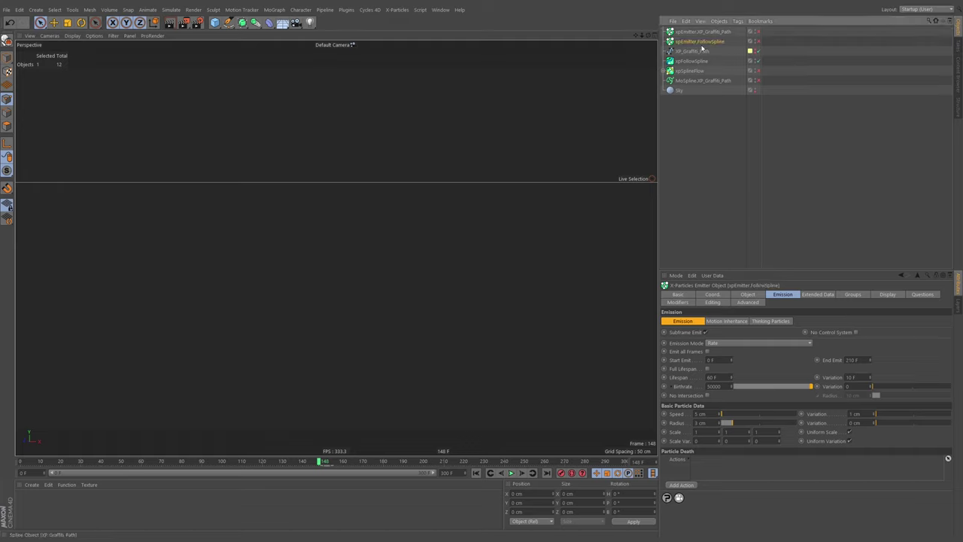
pyautogui.moveTo(696, 41); pyautogui.dragTo(696, 57)
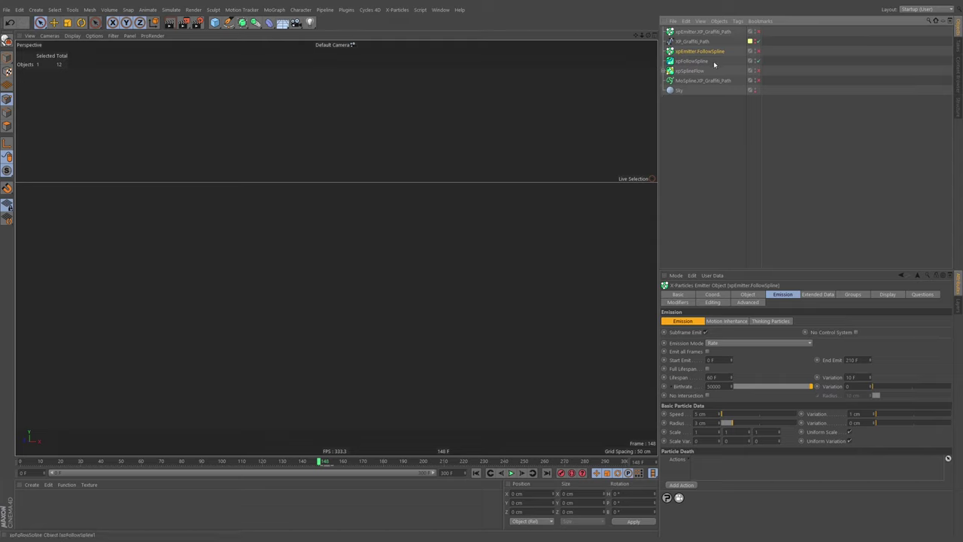
# Step: Enable the xpEmitter.FollowSpline emitter and set its Emitter Shape to Circle
pyautogui.click(713, 62)
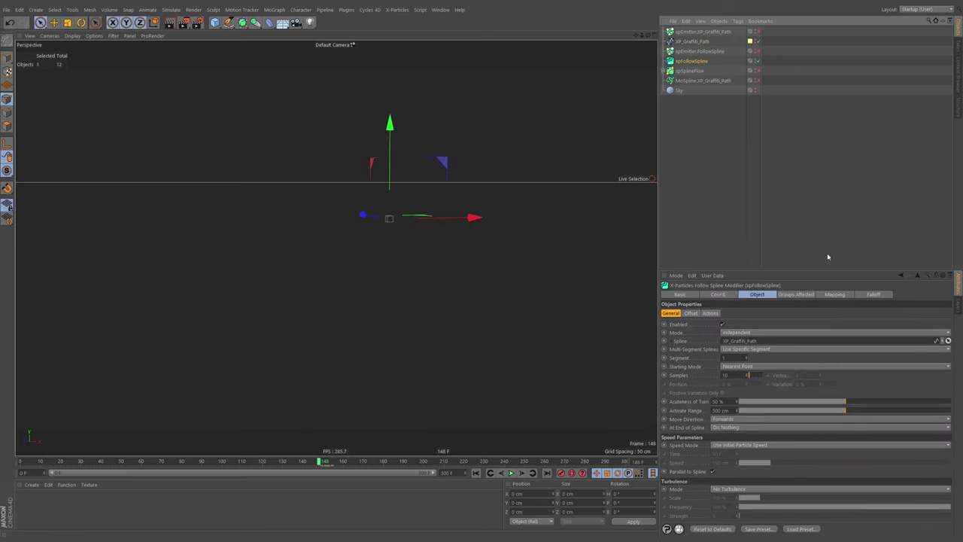
pyautogui.press('Up')
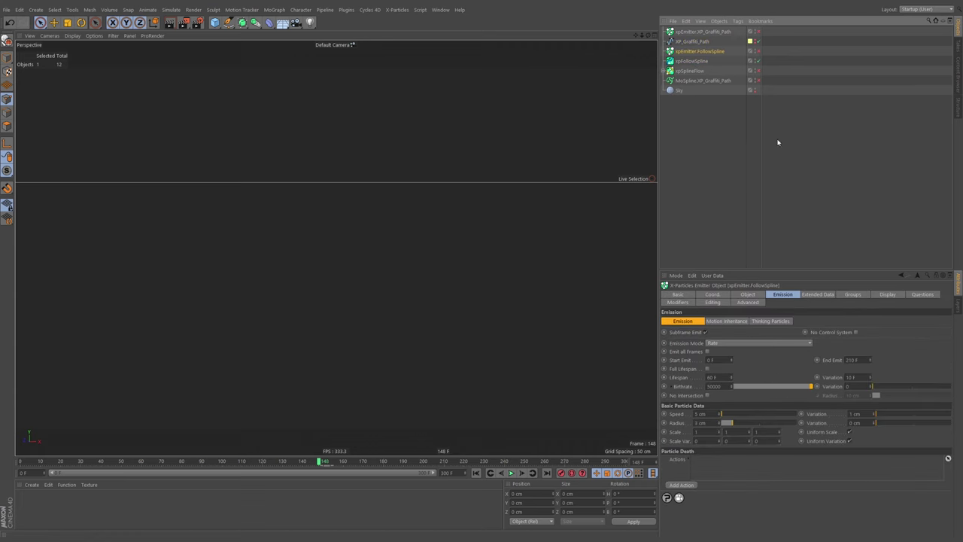
pyautogui.click(759, 50)
pyautogui.click(748, 294)
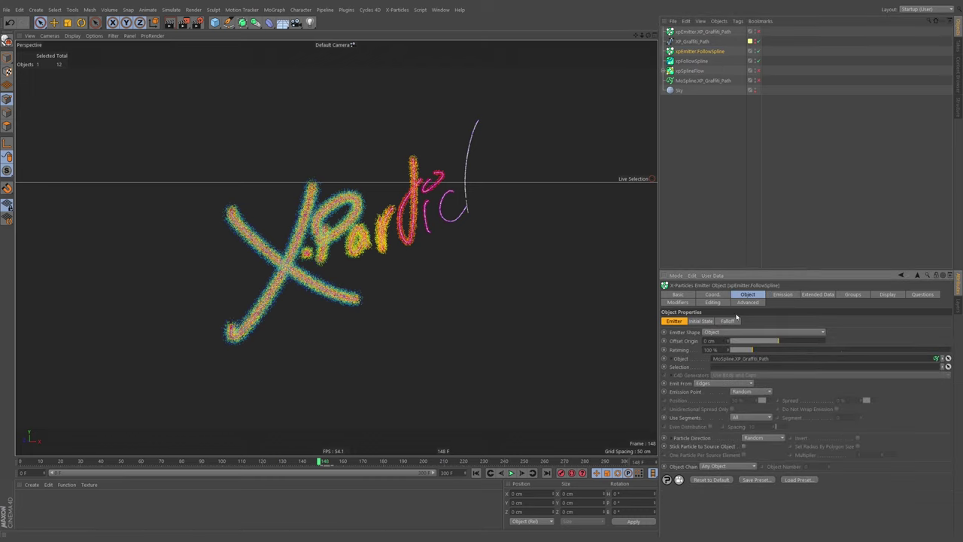
pyautogui.click(753, 332)
pyautogui.click(727, 340)
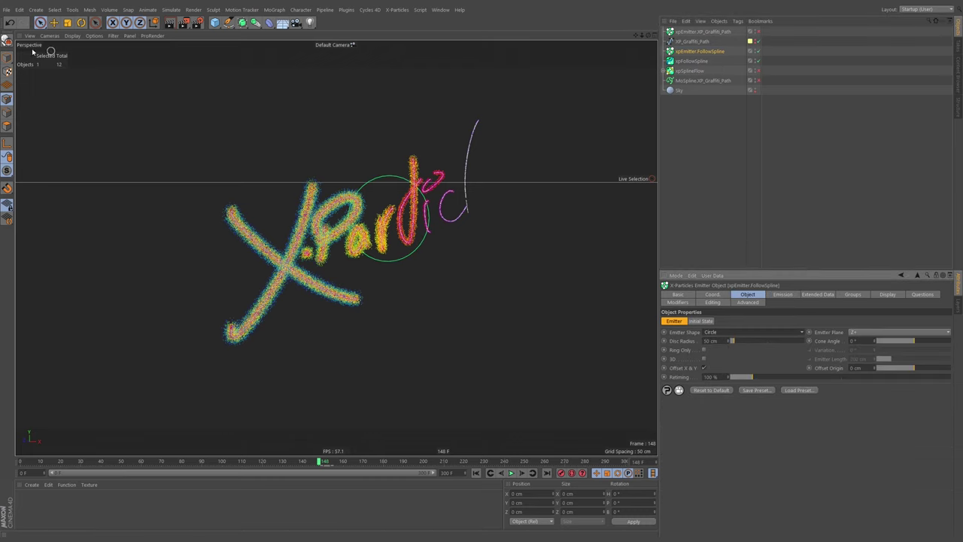
# Step: Play the simulation from the first frame to check the circular emitter's particles, then stop the playback
pyautogui.press('e')
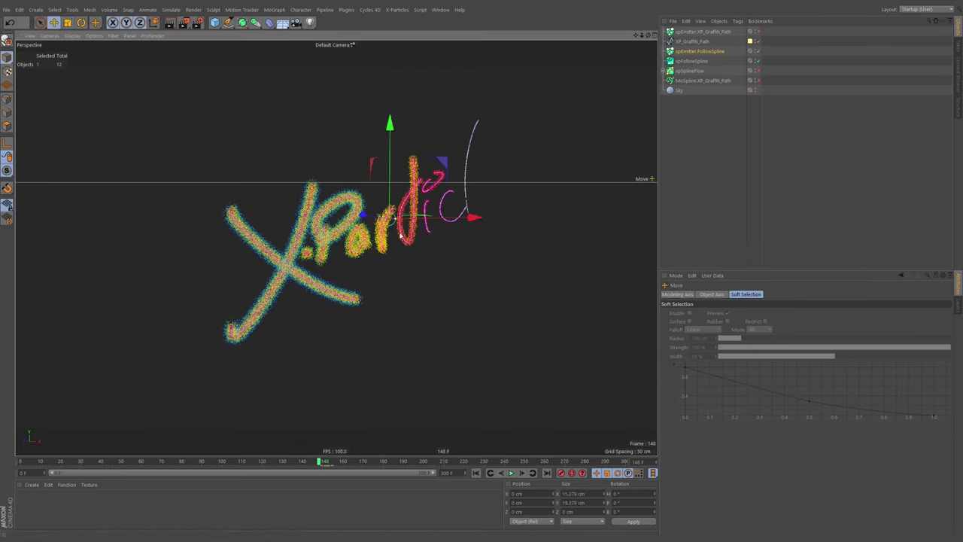
pyautogui.click(476, 473)
pyautogui.click(511, 472)
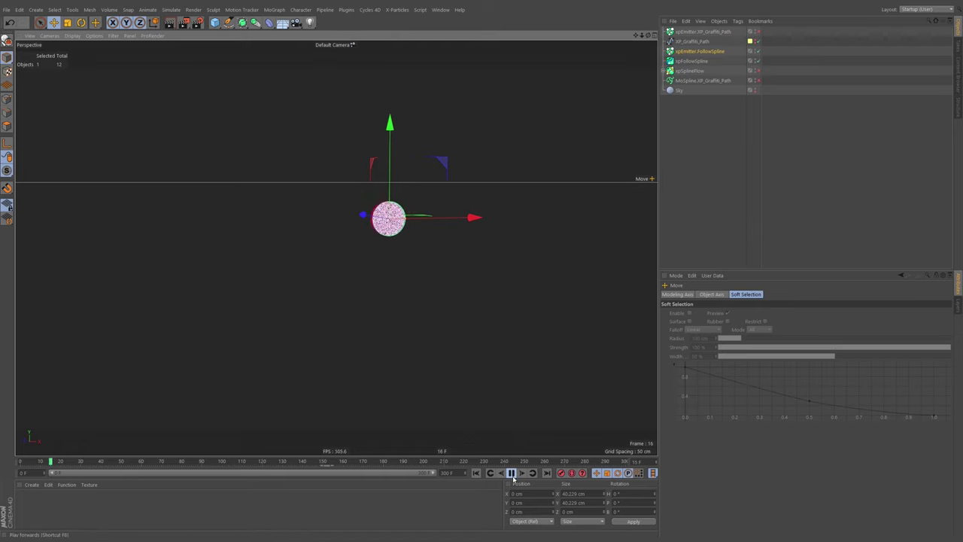
pyautogui.click(511, 473)
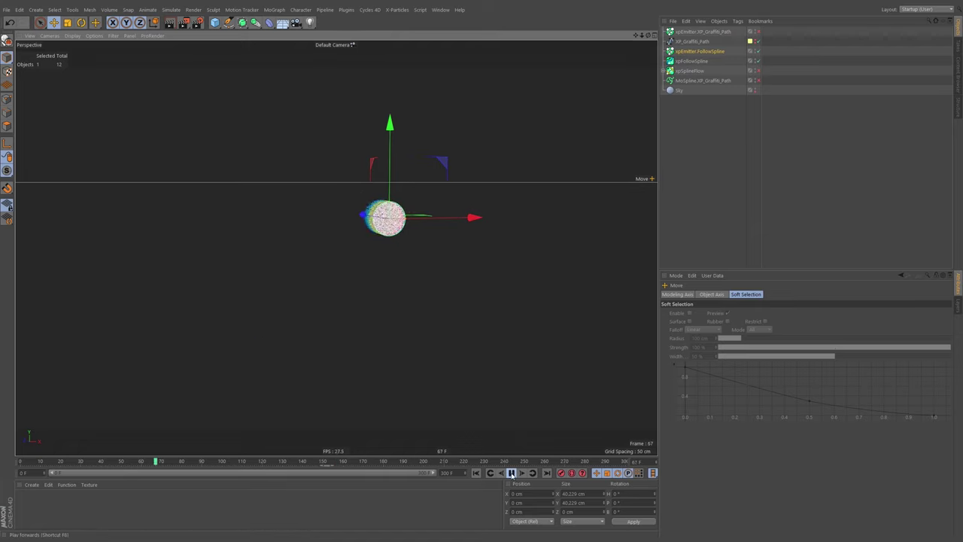
# Step: Show the XP_Graffiti_Path spline, shrink the circular emitter to about 9.4 cm across and vertex-snap it to the upper end of the X's long stroke
pyautogui.click(691, 61)
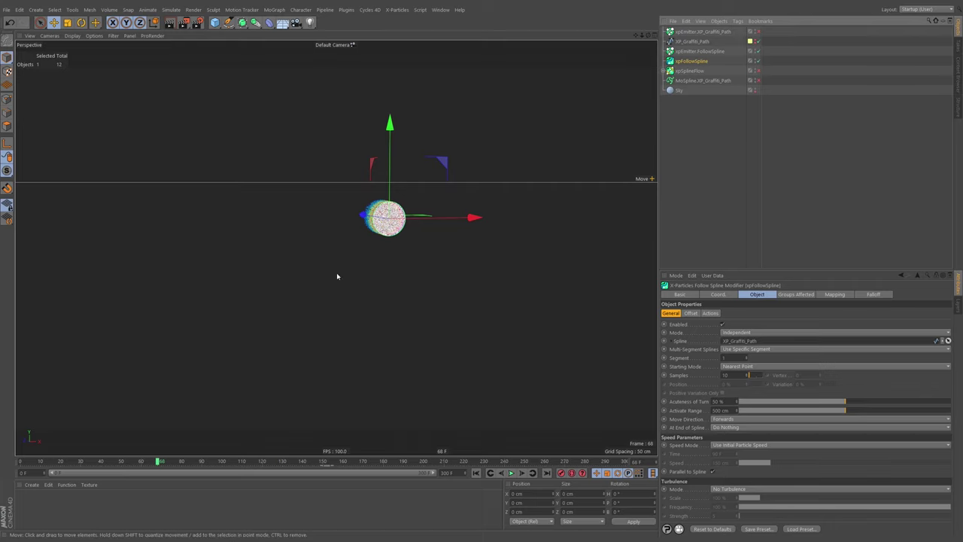
pyautogui.click(755, 41)
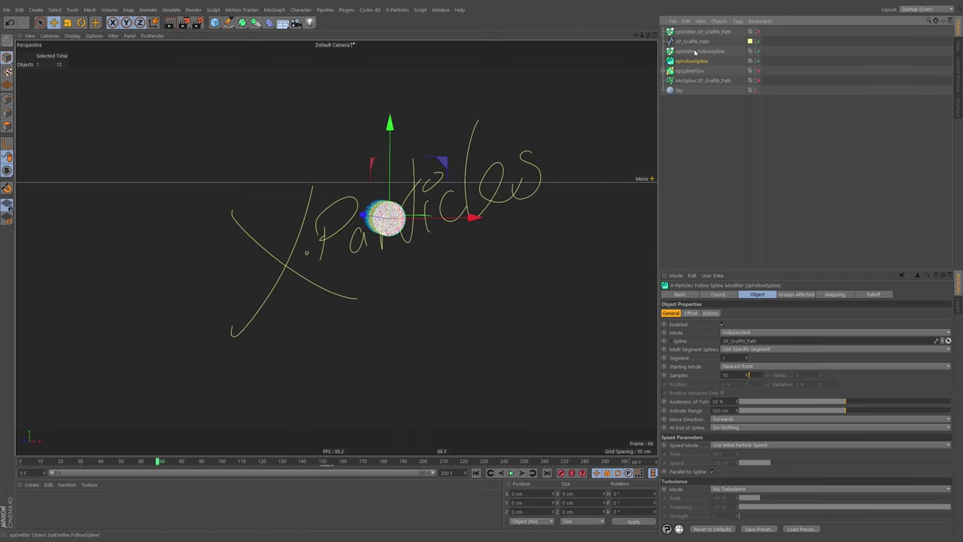
pyautogui.click(694, 52)
pyautogui.moveTo(443, 169)
pyautogui.mouseDown()
pyautogui.moveTo(377, 134)
pyautogui.moveTo(316, 184)
pyautogui.moveTo(319, 193)
pyautogui.mouseUp()
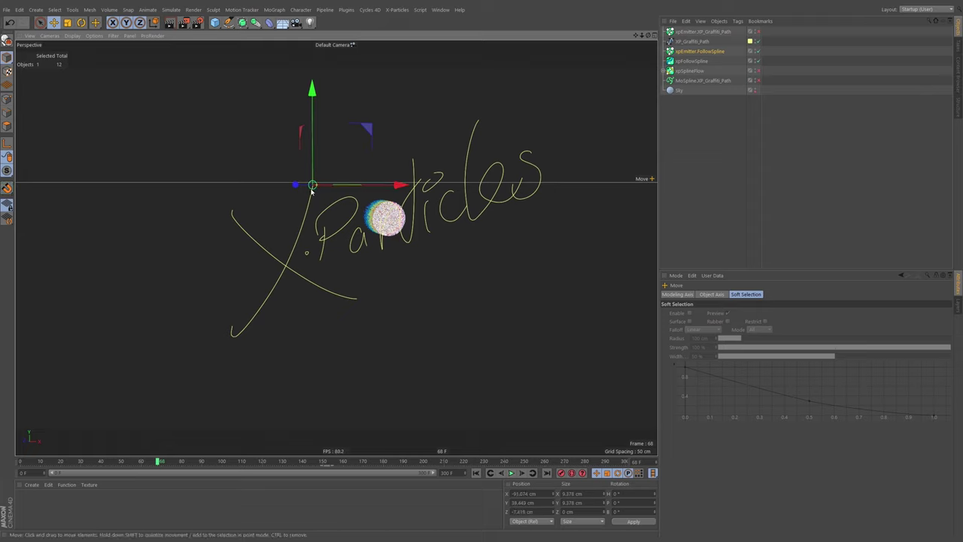
pyautogui.click(6, 188)
pyautogui.click(47, 199)
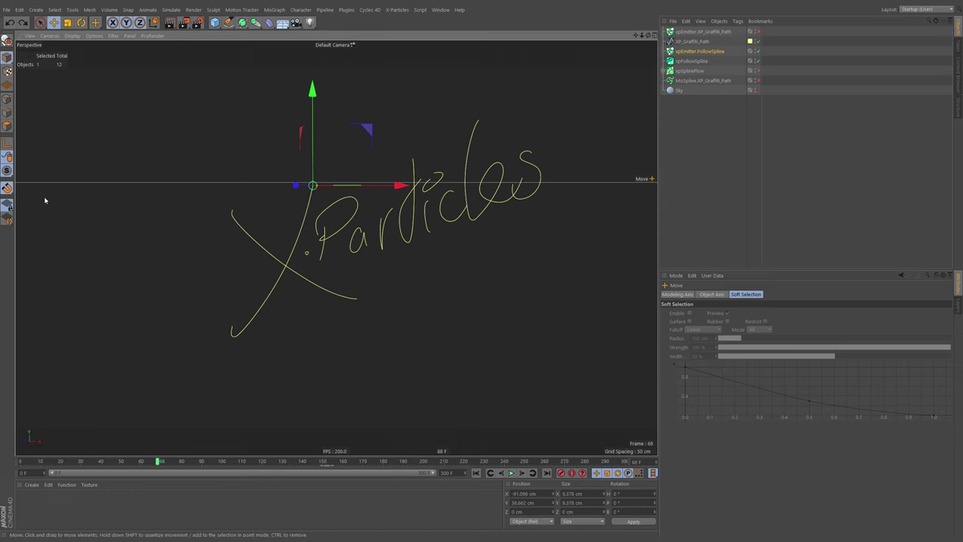
pyautogui.click(7, 188)
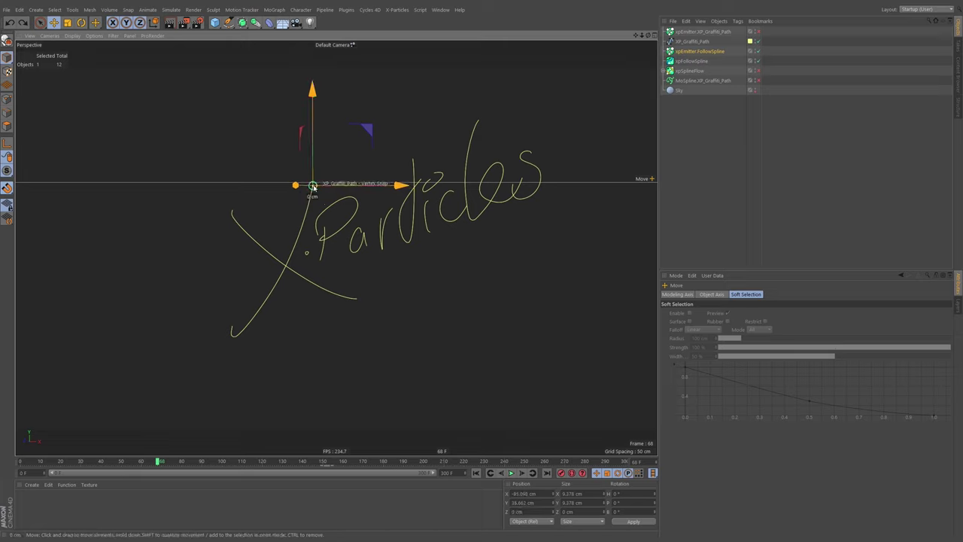
# Step: Play the simulation from the first frame and set xpFollowSpline's Acuteness of Turn to 14 % and Speed Mode to Complete Length in Time
pyautogui.click(476, 473)
pyautogui.click(511, 473)
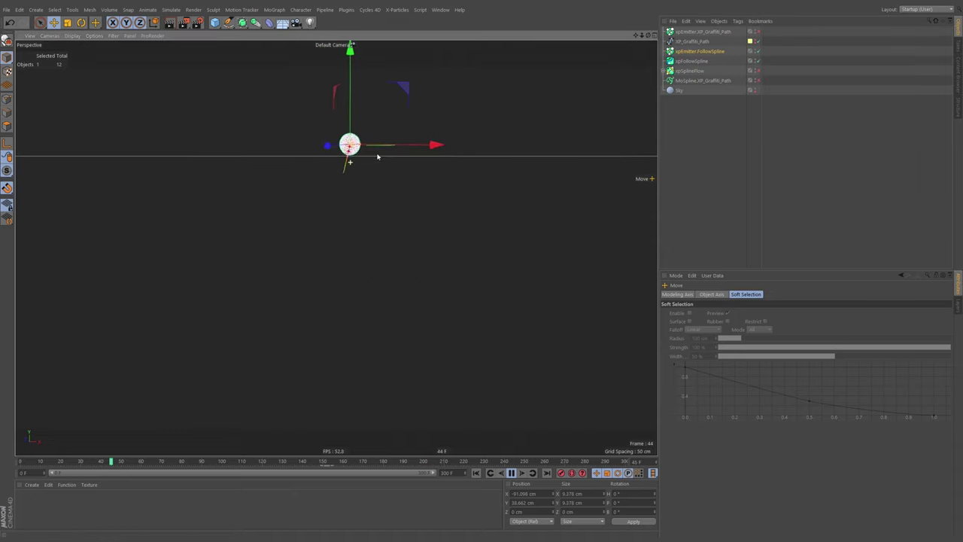
pyautogui.click(687, 61)
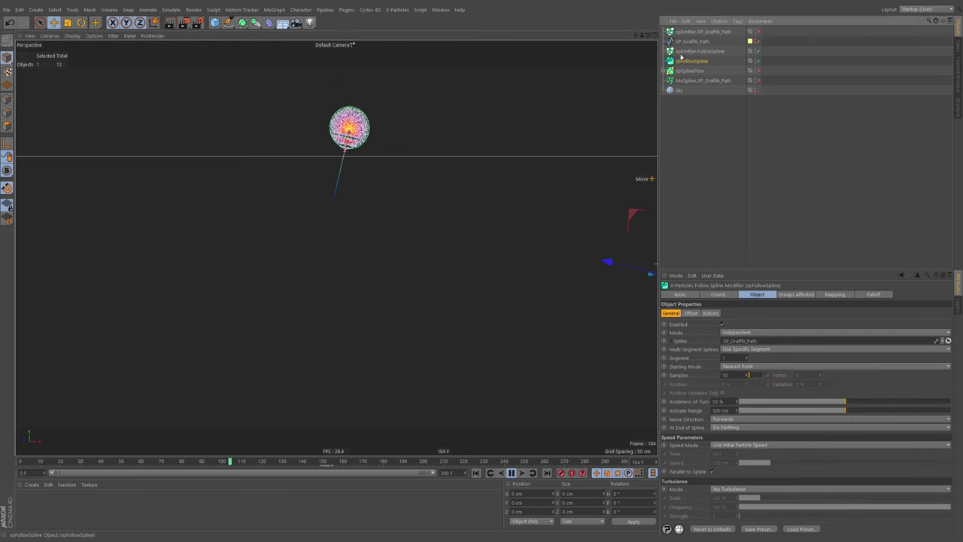
pyautogui.click(770, 403)
pyautogui.moveTo(772, 405); pyautogui.dragTo(770, 405)
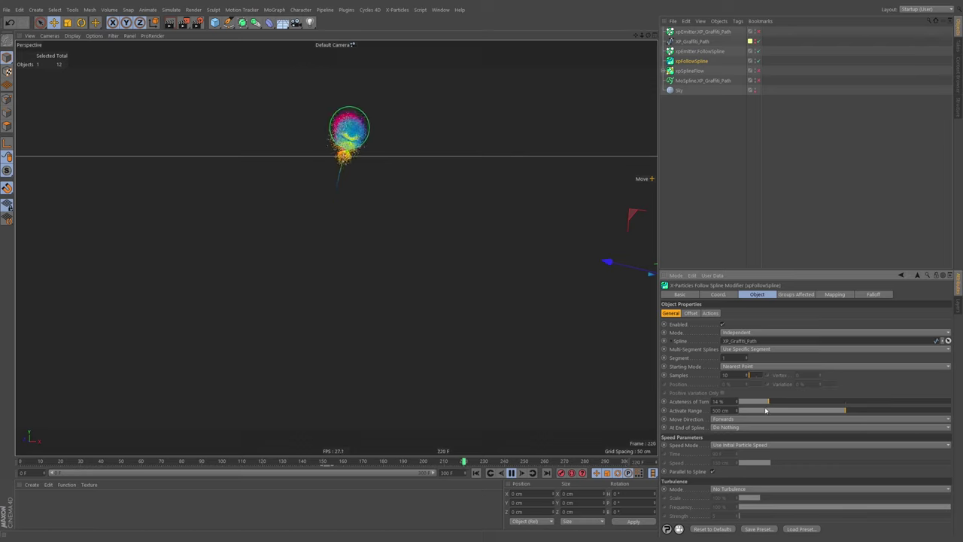
pyautogui.click(746, 445)
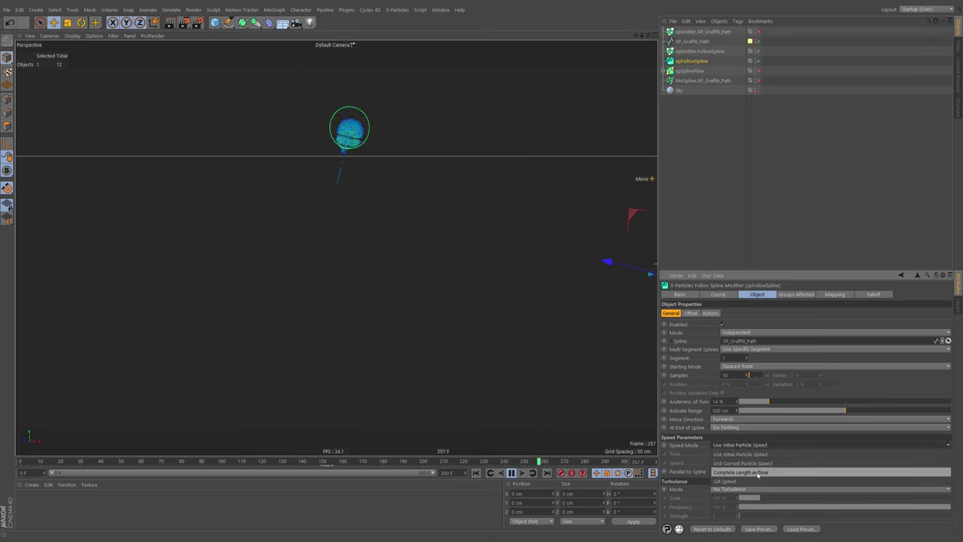
pyautogui.click(753, 471)
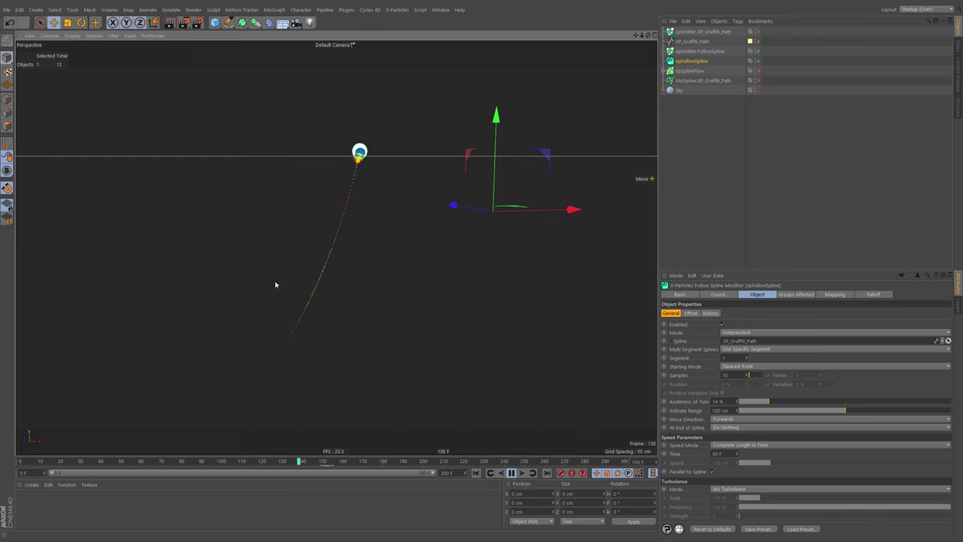
# Step: Set the xpFollowSpline modifier's Multi-Segment Splines option to Use Nearest Segment
pyautogui.click(761, 361)
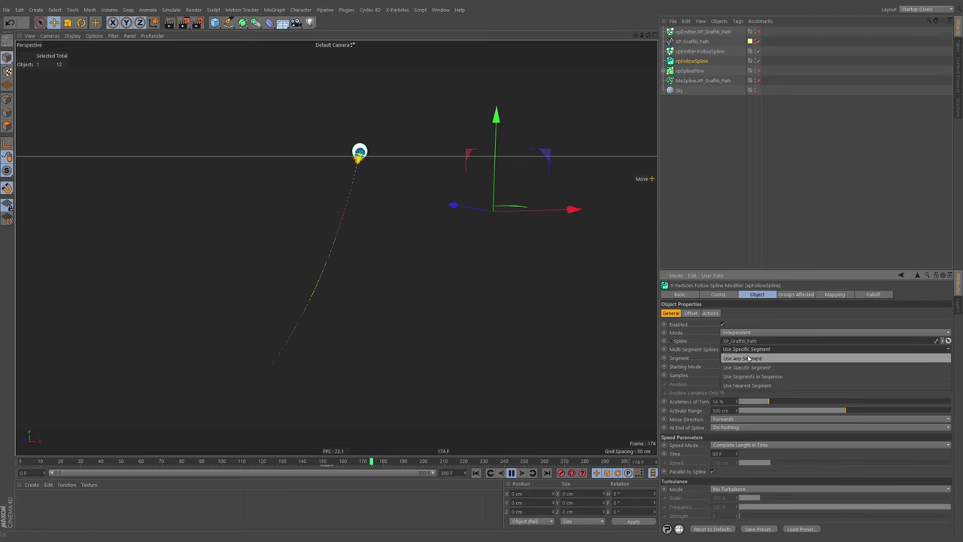
pyautogui.click(728, 359)
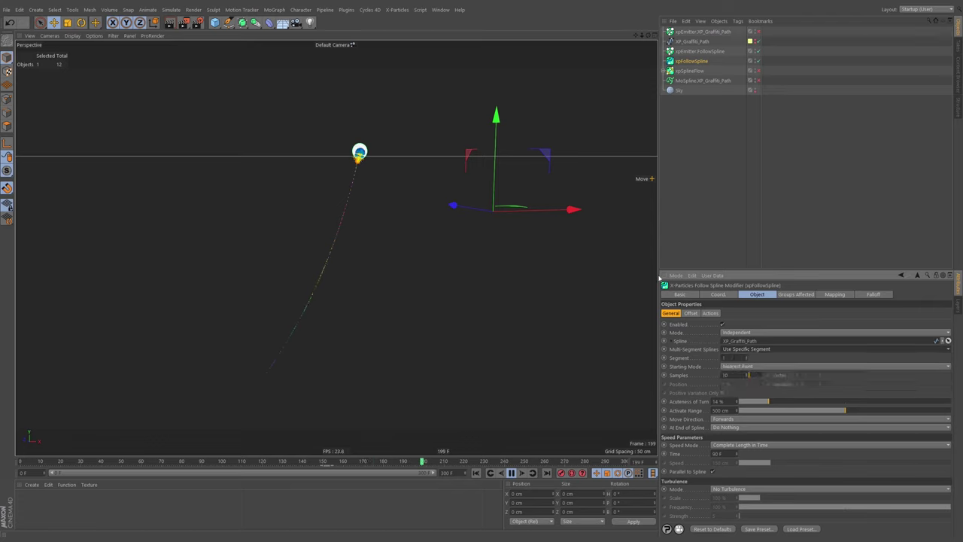
pyautogui.click(762, 351)
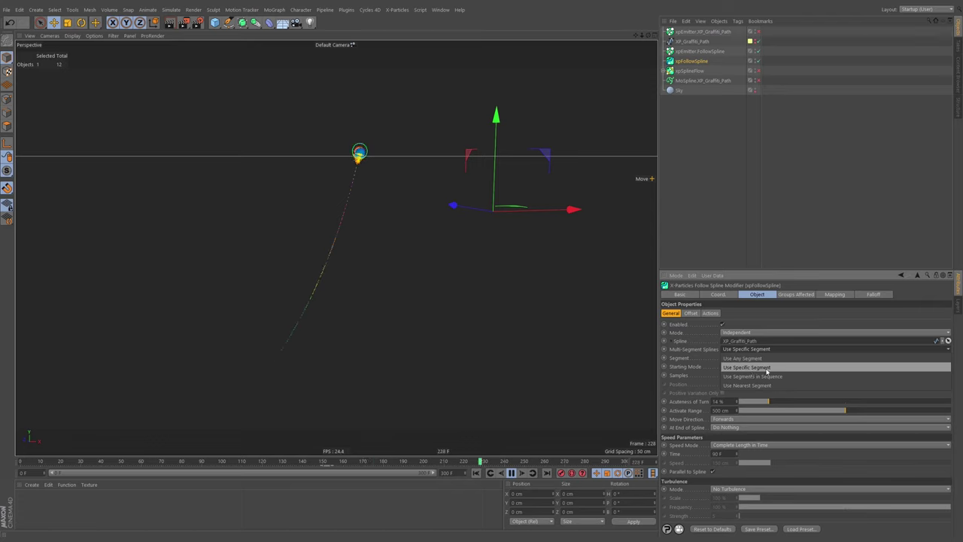
pyautogui.click(769, 390)
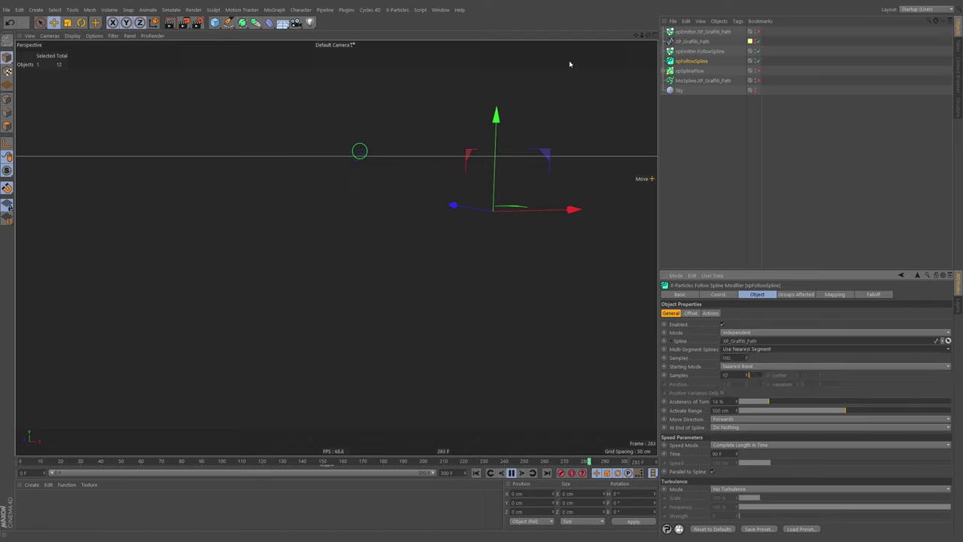
# Step: Move the xpEmitter.FollowSpline emitter to about X -147 cm, Y 36 cm during playback and show the XP_Graffiti_Path spline
pyautogui.click(359, 151)
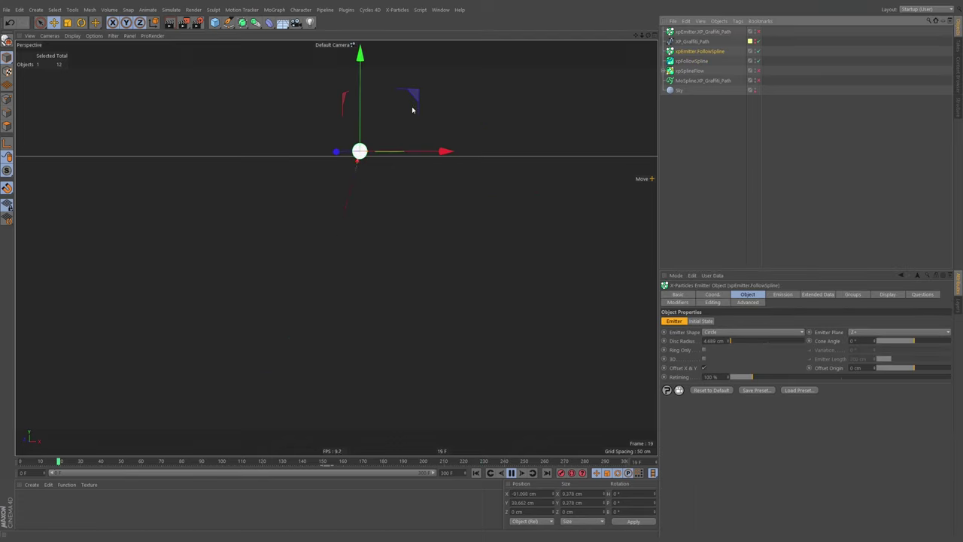
pyautogui.moveTo(409, 95); pyautogui.dragTo(326, 96)
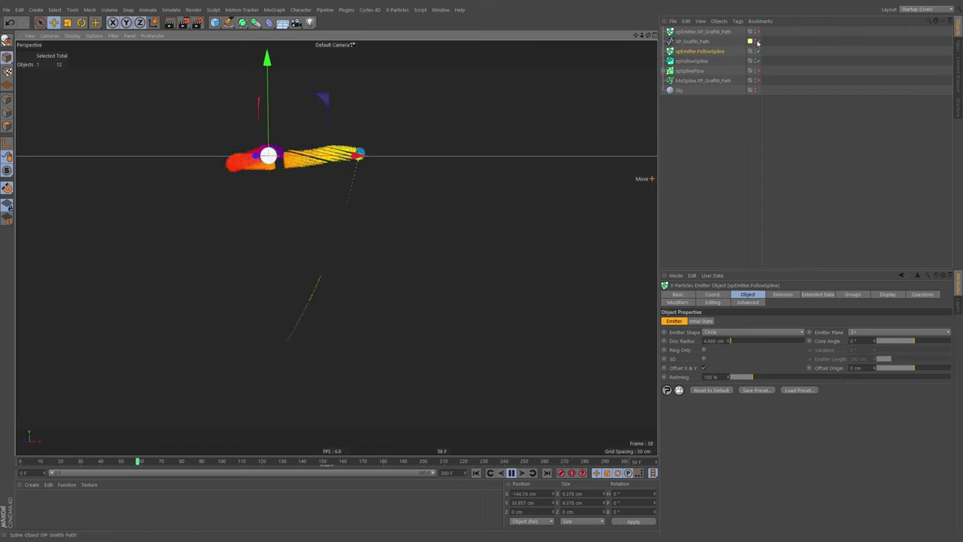
pyautogui.click(757, 42)
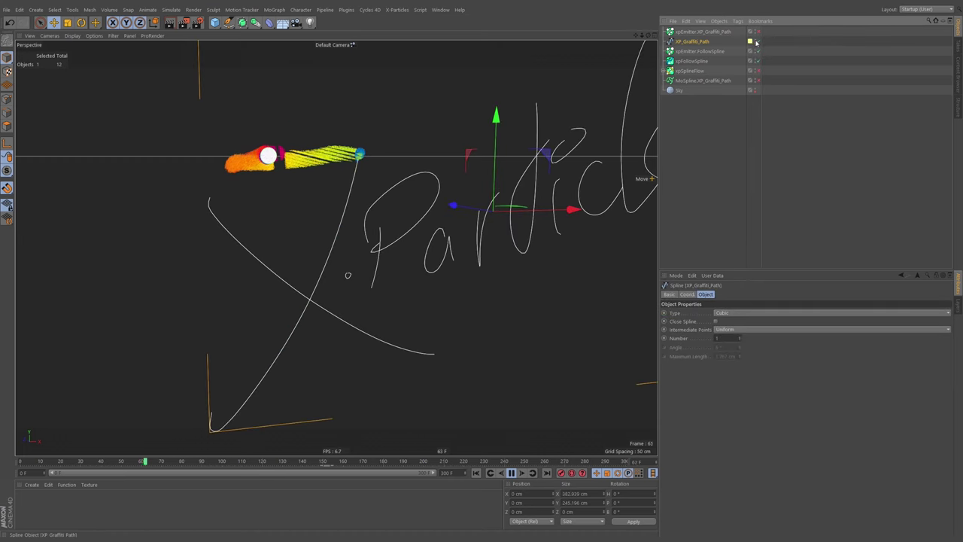
pyautogui.click(704, 51)
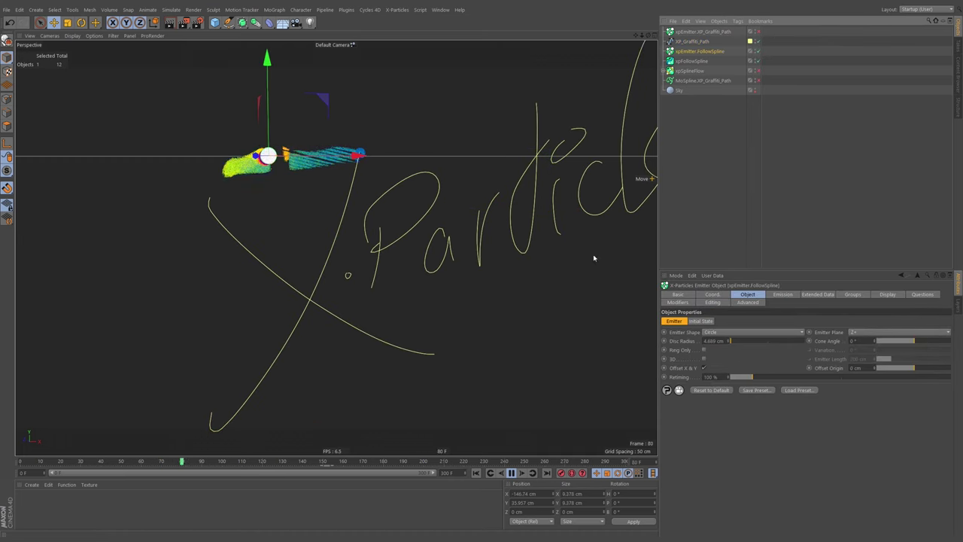
# Step: Restart the simulation from frame 0 and move the xpEmitter.FollowSpline emitter onto the upper-left start of the X's stroke
pyautogui.click(782, 293)
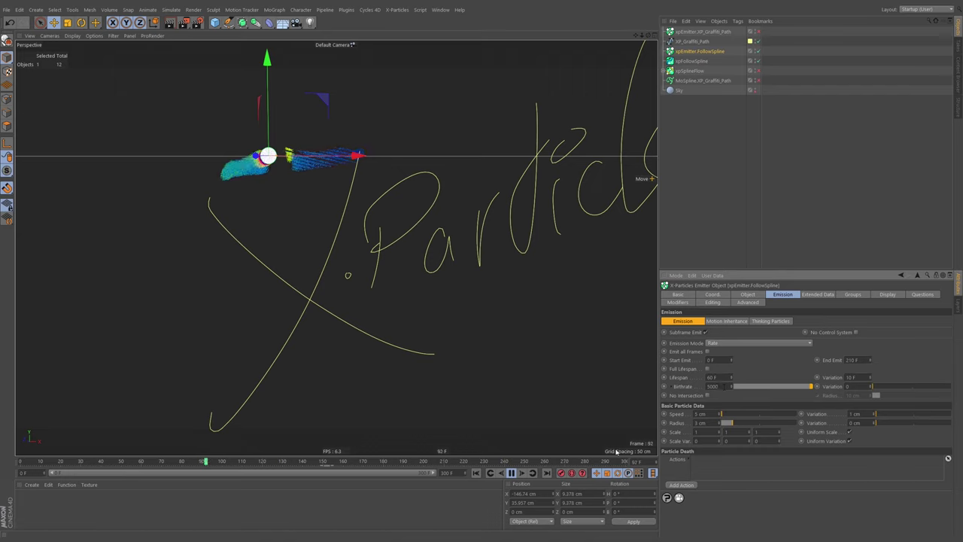
pyautogui.click(511, 473)
pyautogui.click(476, 473)
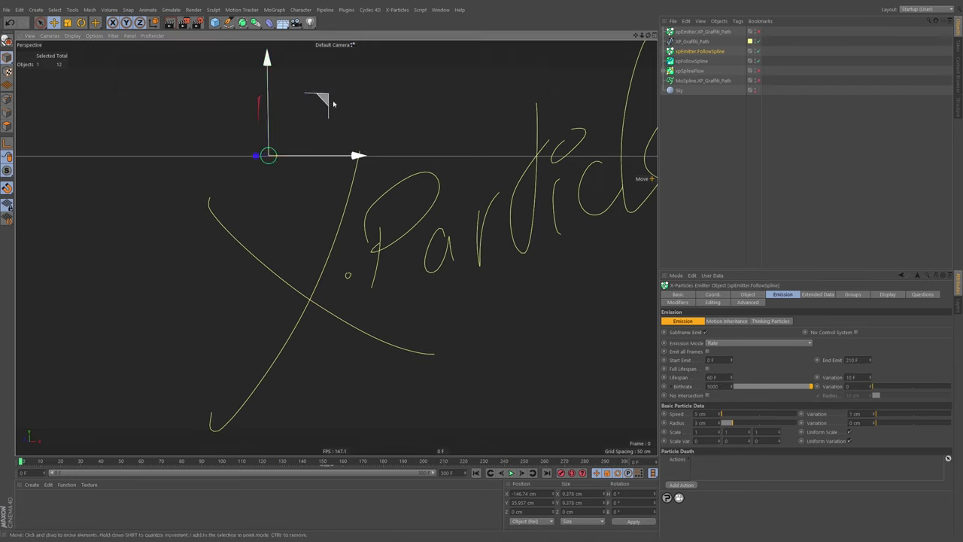
pyautogui.click(511, 472)
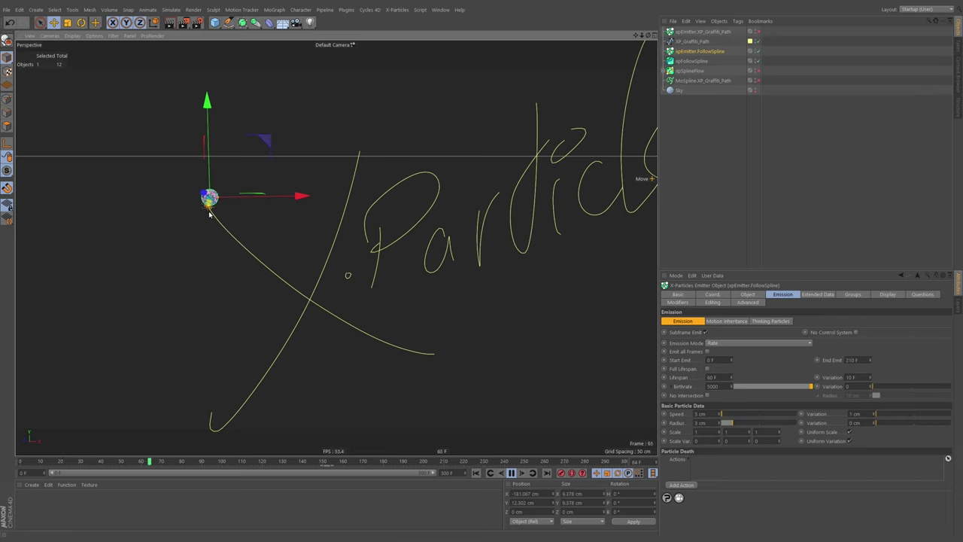
pyautogui.scroll(5, 212, 219)
pyautogui.scroll(-4, 250, 204)
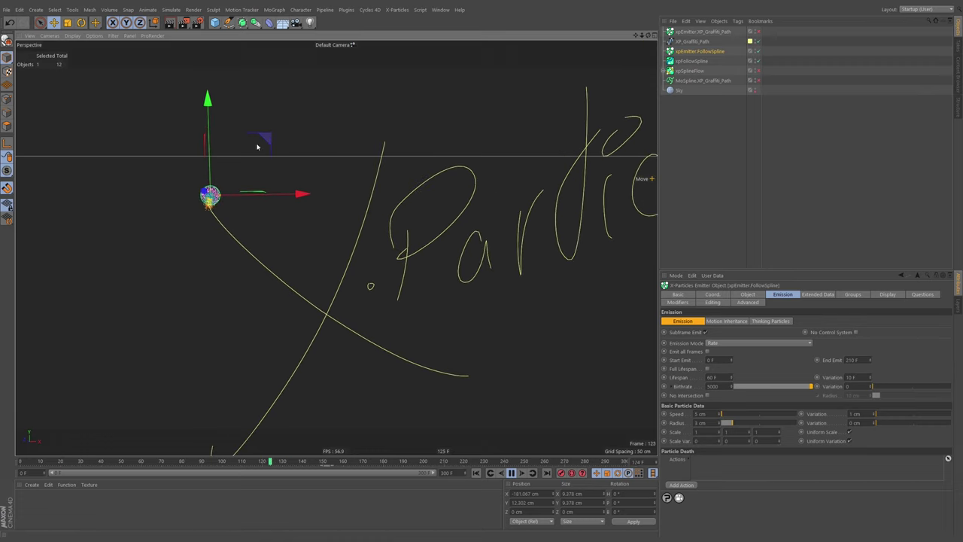
pyautogui.moveTo(264, 141); pyautogui.dragTo(294, 208)
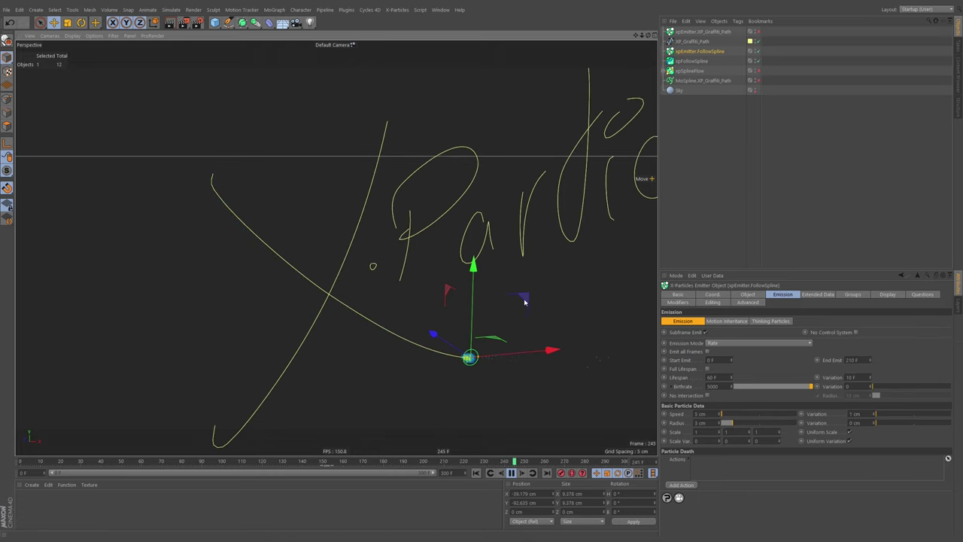
pyautogui.moveTo(527, 295); pyautogui.dragTo(269, 99)
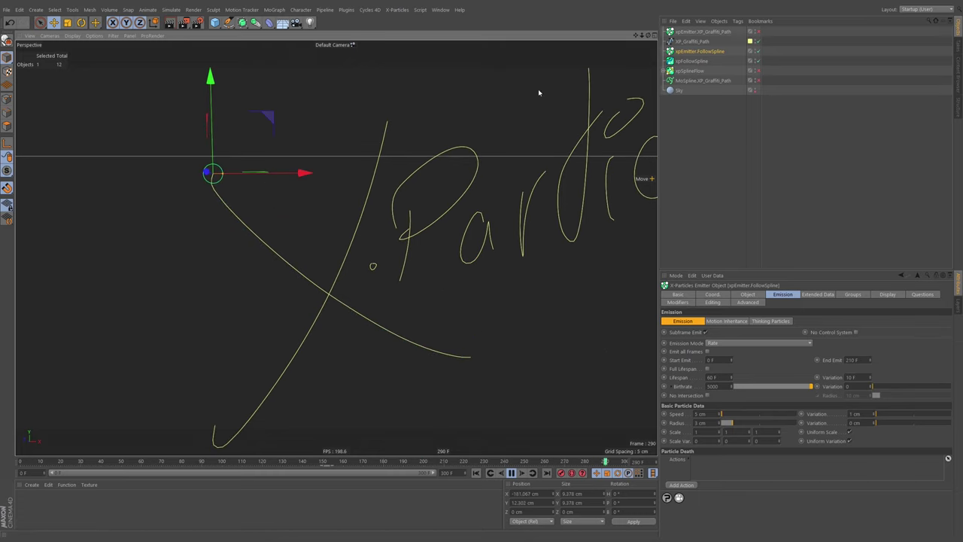
# Step: Set the xpFollowSpline modifier's Acuteness of Turn to 46%, trying lower and higher values during playback
pyautogui.click(697, 61)
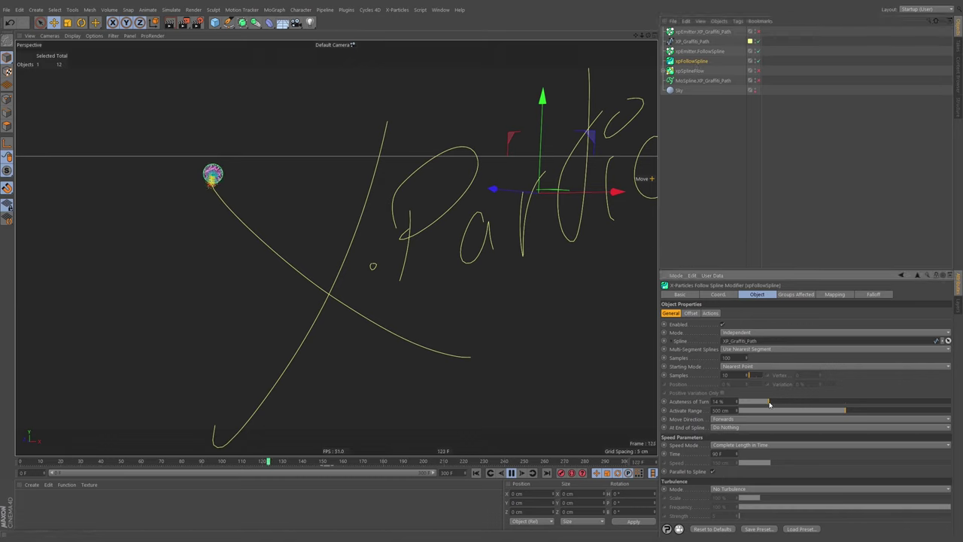
pyautogui.moveTo(768, 402); pyautogui.dragTo(797, 404)
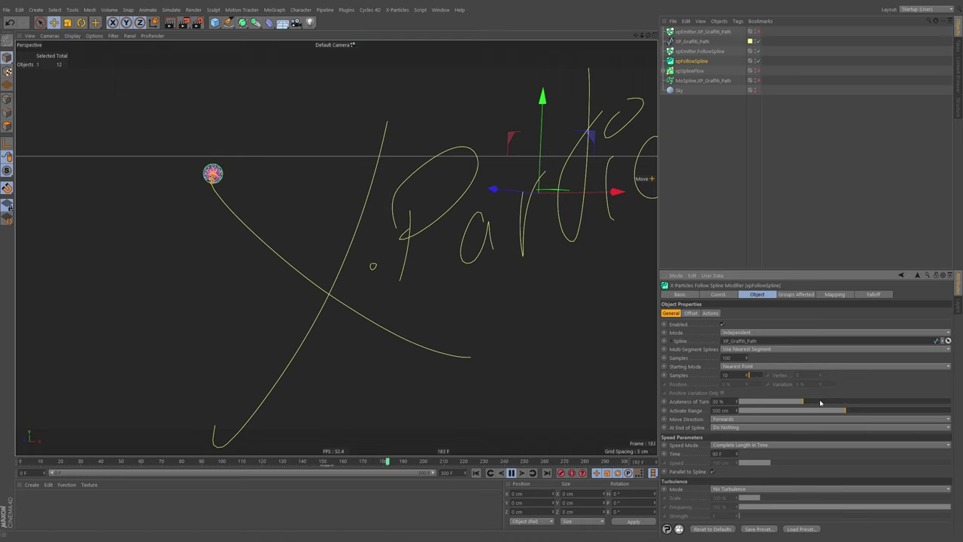
pyautogui.click(879, 402)
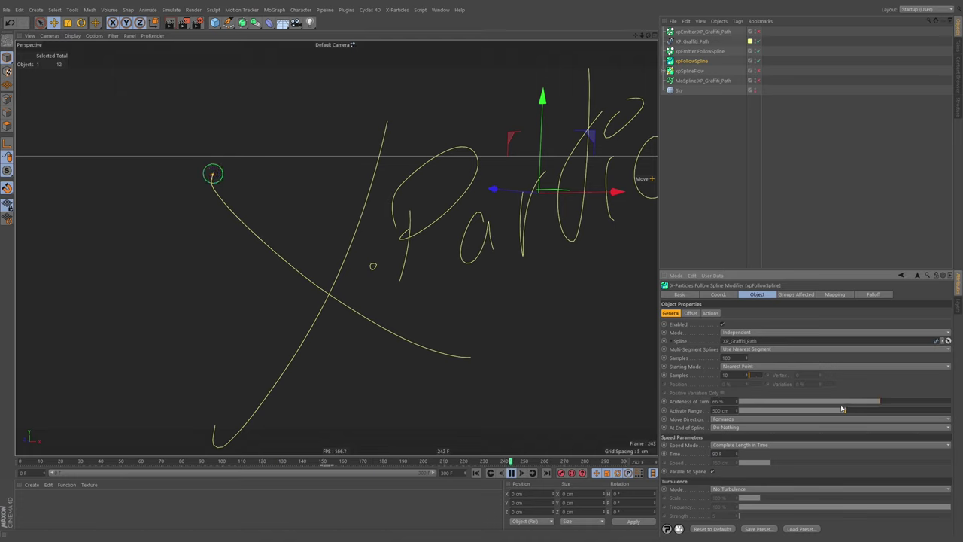
pyautogui.click(840, 403)
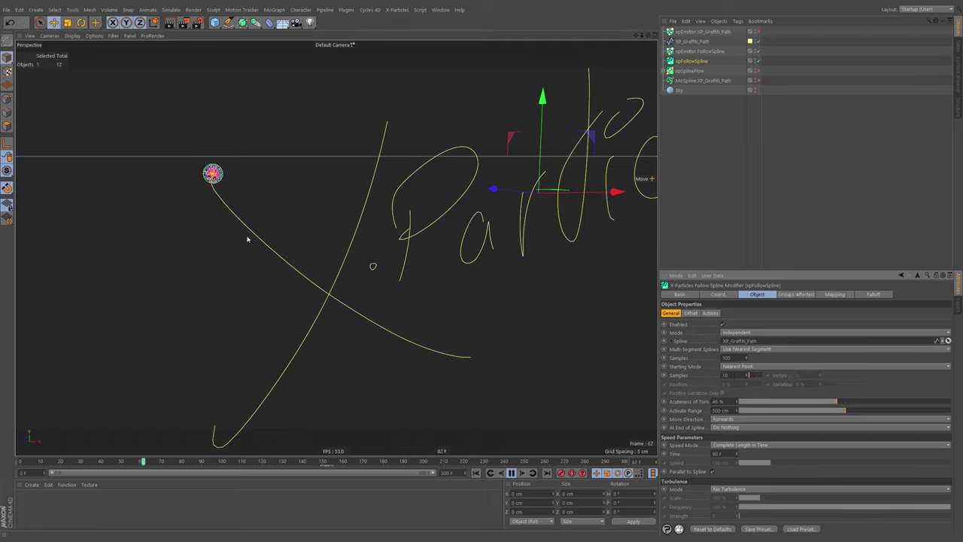
# Step: Disable the XP_Graffiti_Path spline to watch only the particles following it, and stop the playback
pyautogui.click(756, 43)
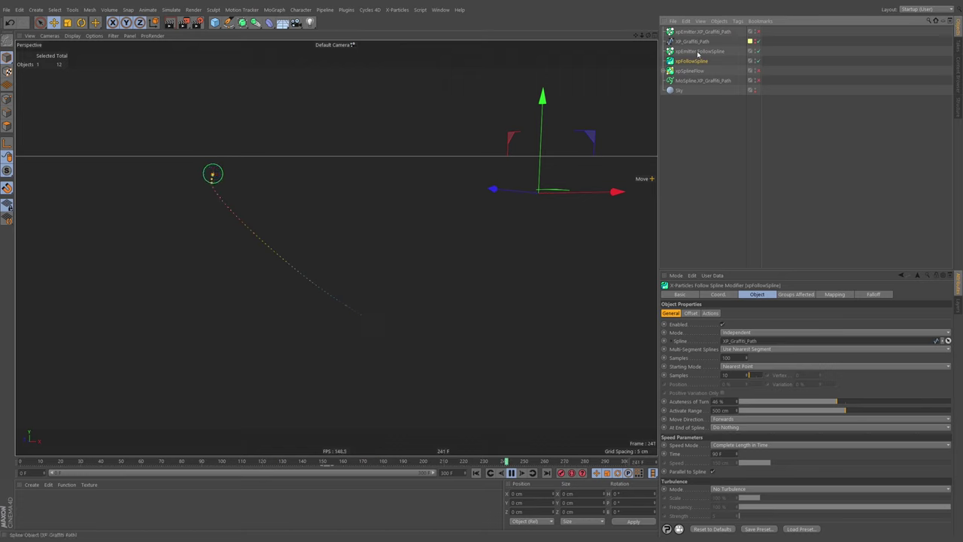
pyautogui.click(213, 174)
pyautogui.moveTo(282, 113)
pyautogui.mouseDown()
pyautogui.moveTo(450, 132)
pyautogui.moveTo(474, 159)
pyautogui.moveTo(710, 135)
pyautogui.moveTo(564, 154)
pyautogui.moveTo(211, 235)
pyautogui.moveTo(294, 208)
pyautogui.moveTo(522, 168)
pyautogui.moveTo(648, 128)
pyautogui.moveTo(478, 127)
pyautogui.moveTo(256, 179)
pyautogui.moveTo(335, 281)
pyautogui.moveTo(549, 215)
pyautogui.moveTo(646, 153)
pyautogui.moveTo(400, 151)
pyautogui.moveTo(366, 190)
pyautogui.moveTo(327, 108)
pyautogui.moveTo(272, 120)
pyautogui.mouseUp()
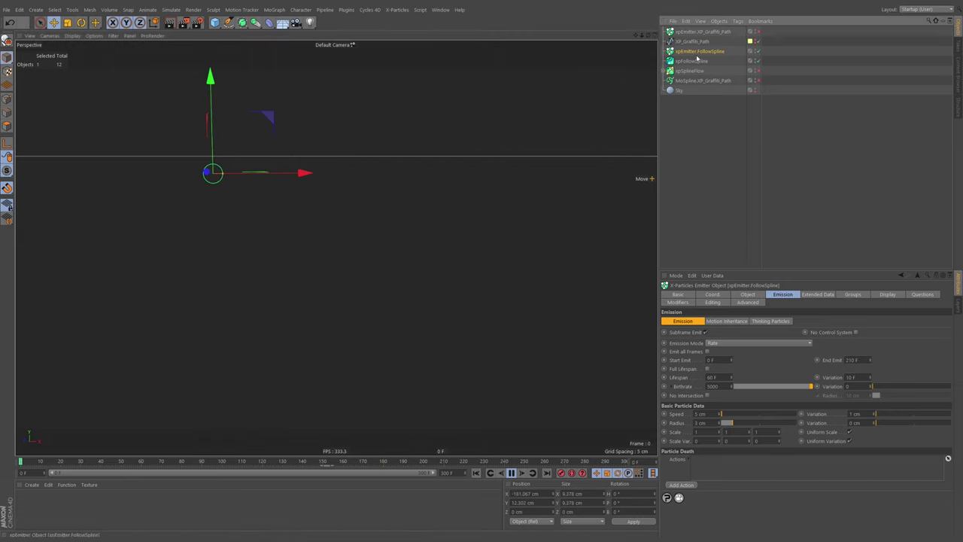
pyautogui.click(681, 61)
pyautogui.click(510, 473)
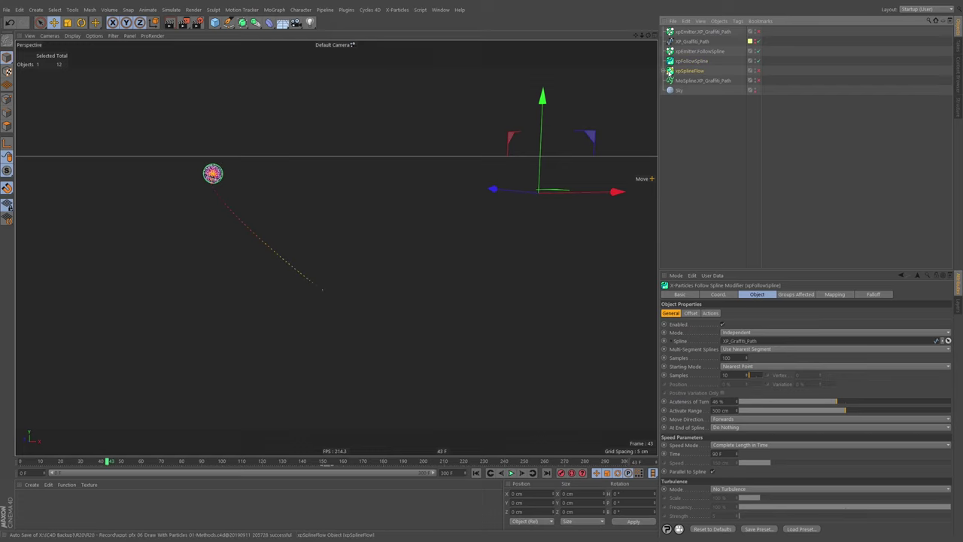
# Step: Delete the xpFollowSpline modifier and enable the xpSplineFlow modifier
pyautogui.click(666, 71)
pyautogui.click(691, 62)
pyautogui.press('Delete')
pyautogui.click(695, 63)
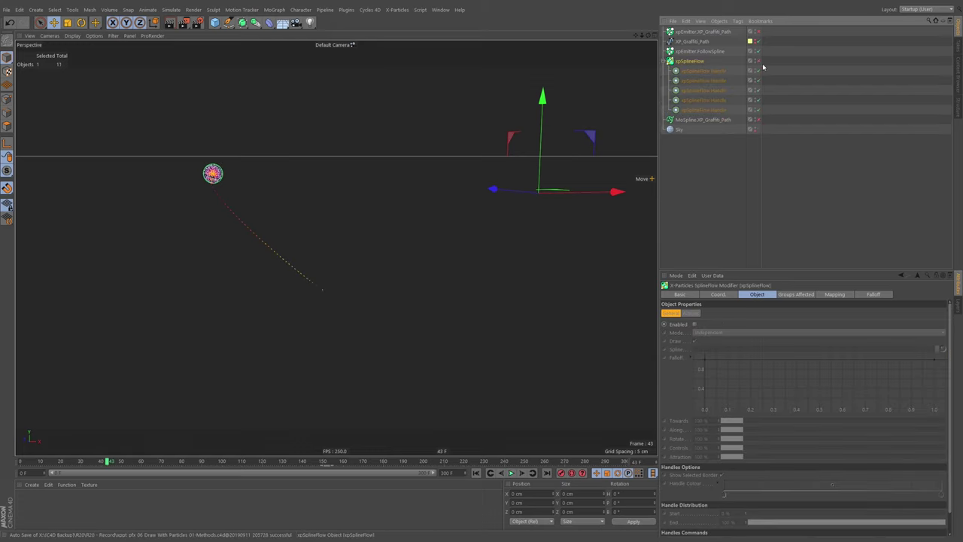
pyautogui.click(759, 61)
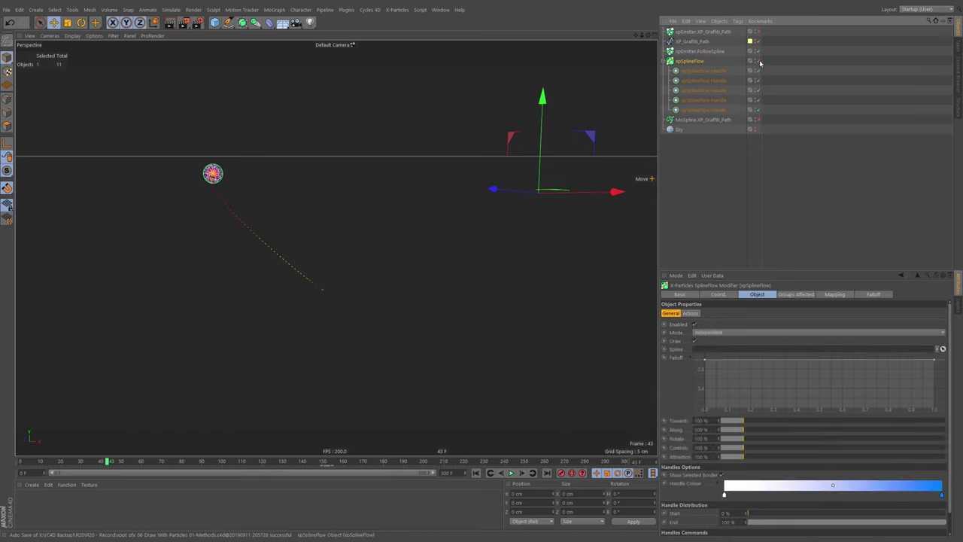
# Step: Rename the xpEmitter.FollowSpline emitter to xpEmitter.SplineFlow
pyautogui.click(694, 51)
pyautogui.press('BackSpace')
pyautogui.press('BackSpace')
pyautogui.press('BackSpace')
pyautogui.press('BackSpace')
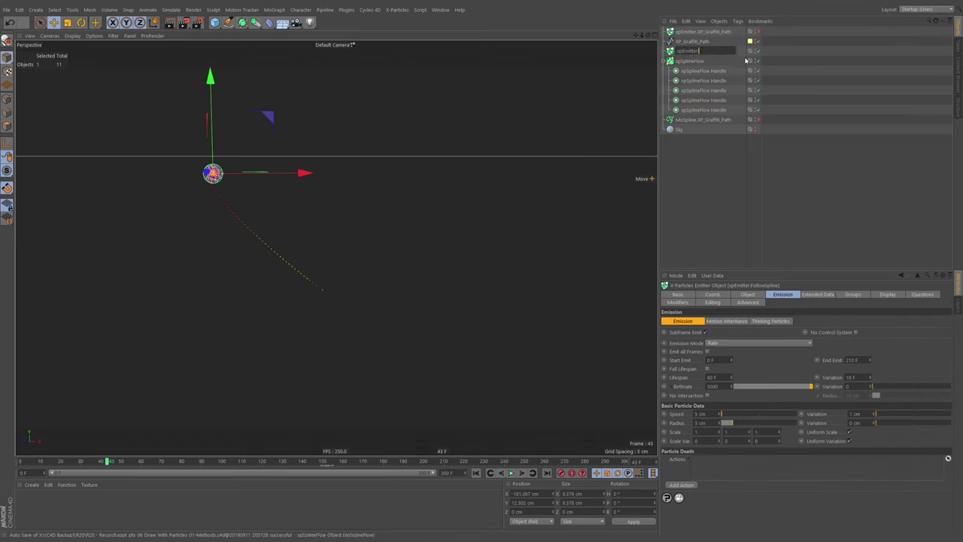
pyautogui.write('.Spline Flow')
pyautogui.press('Return')
pyautogui.doubleClick(713, 50)
# Step: Assign XP_Graffiti_Path as the spline of the xpSplineFlow modifier, keeping the handle distribution start at 0%
pyautogui.click(699, 61)
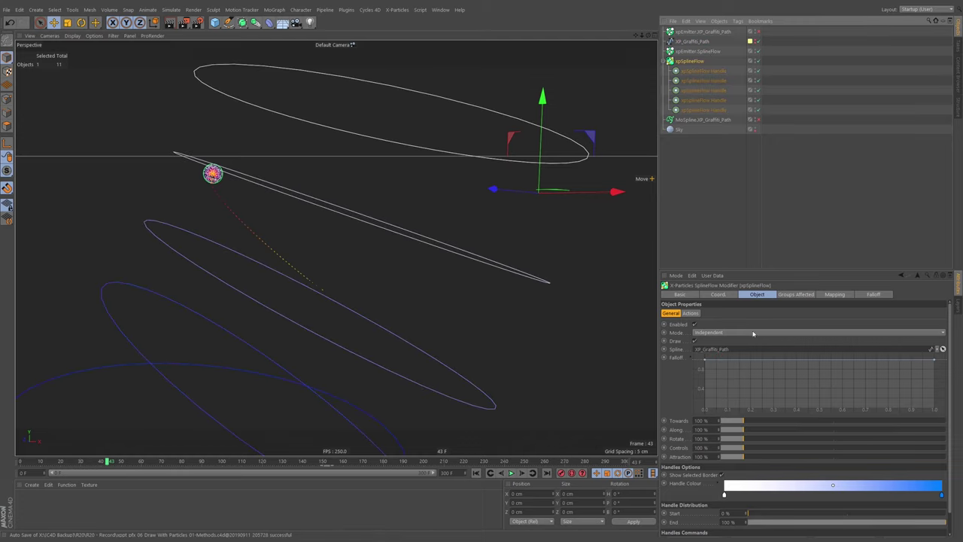
pyautogui.keyDown('alt'); pyautogui.moveTo(352, 227); pyautogui.dragTo(399, 175, button='right'); pyautogui.keyUp('alt')
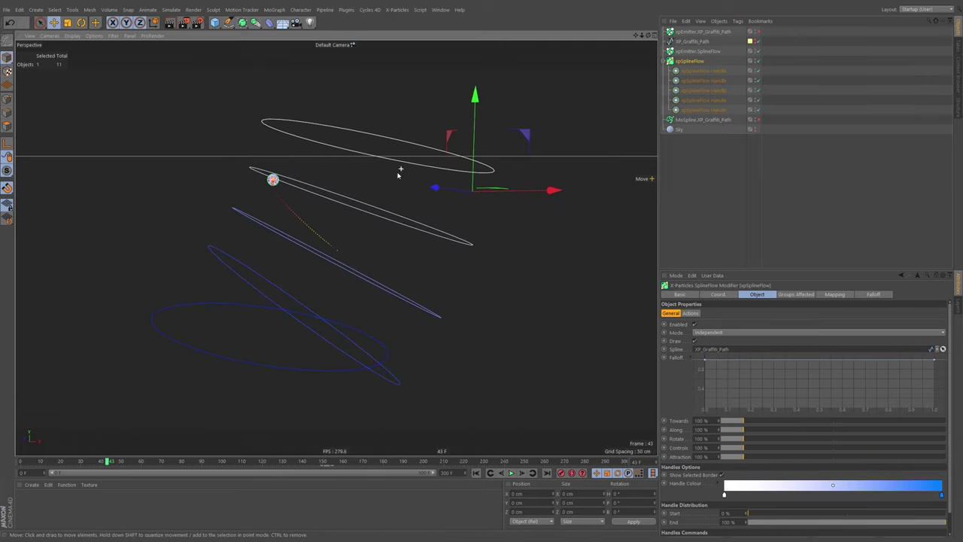
pyautogui.scroll(-1, 678, 376)
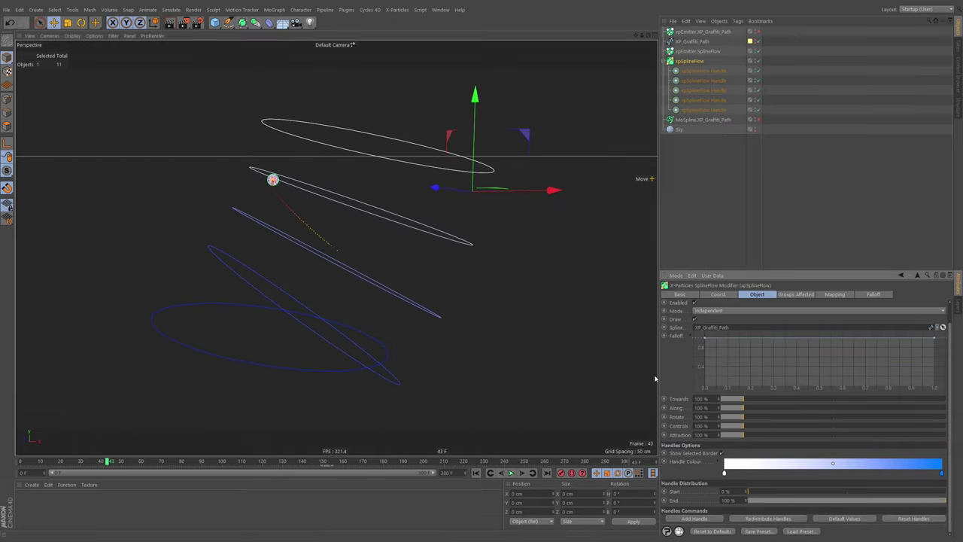
pyautogui.moveTo(772, 493); pyautogui.dragTo(723, 493)
pyautogui.click(701, 72)
pyautogui.press('t')
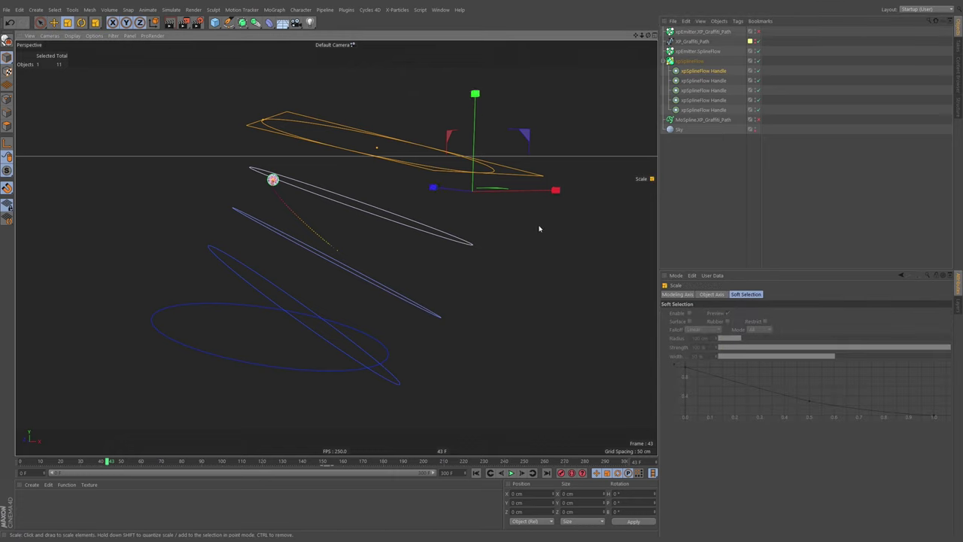
pyautogui.moveTo(540, 228); pyautogui.dragTo(482, 245)
pyautogui.hotkey('ctrl', 'z')
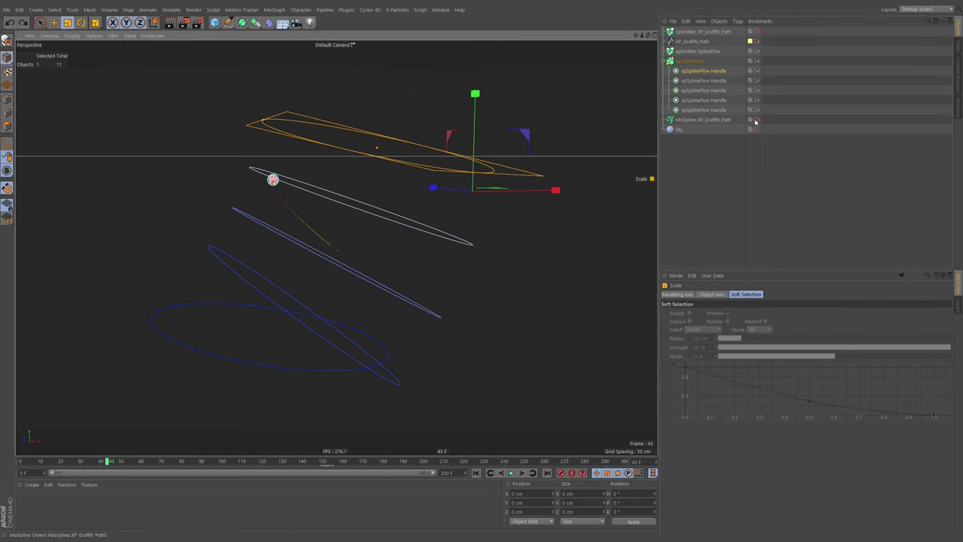
# Step: Enable the XP_Graffiti_Path spline so it is drawn together with the xpSplineFlow handles
pyautogui.click(757, 41)
pyautogui.click(757, 42)
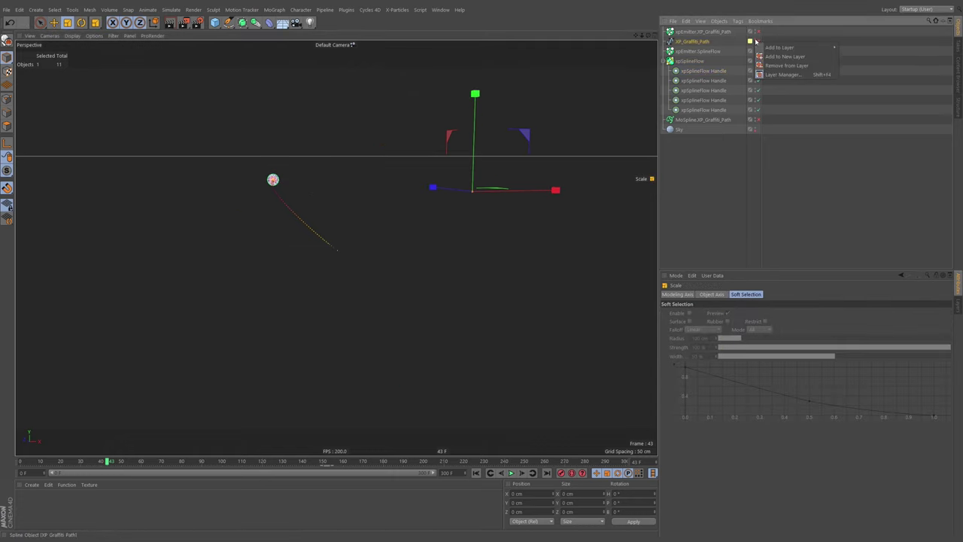
pyautogui.click(758, 42)
pyautogui.click(691, 61)
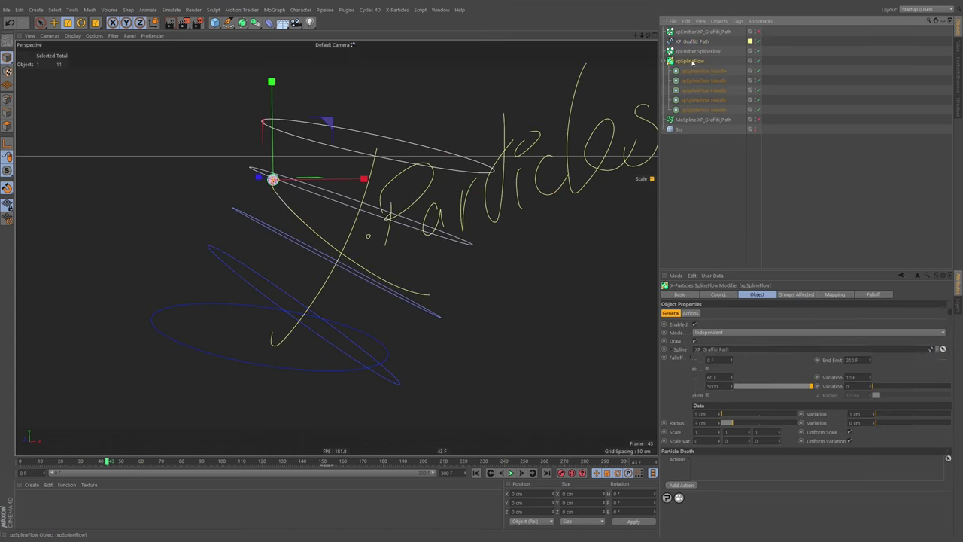
pyautogui.click(419, 180)
# Step: Scale down the first and second xpSplineFlow handles into small rings around the upper part of the X's stroke
pyautogui.click(703, 71)
pyautogui.moveTo(542, 248); pyautogui.dragTo(368, 314)
pyautogui.click(701, 81)
pyautogui.moveTo(530, 225); pyautogui.dragTo(361, 275)
# Step: Scale down the fourth xpSplineFlow handle to a small ring around the stroke, undoing the unsuitable scaling attempts
pyautogui.click(693, 100)
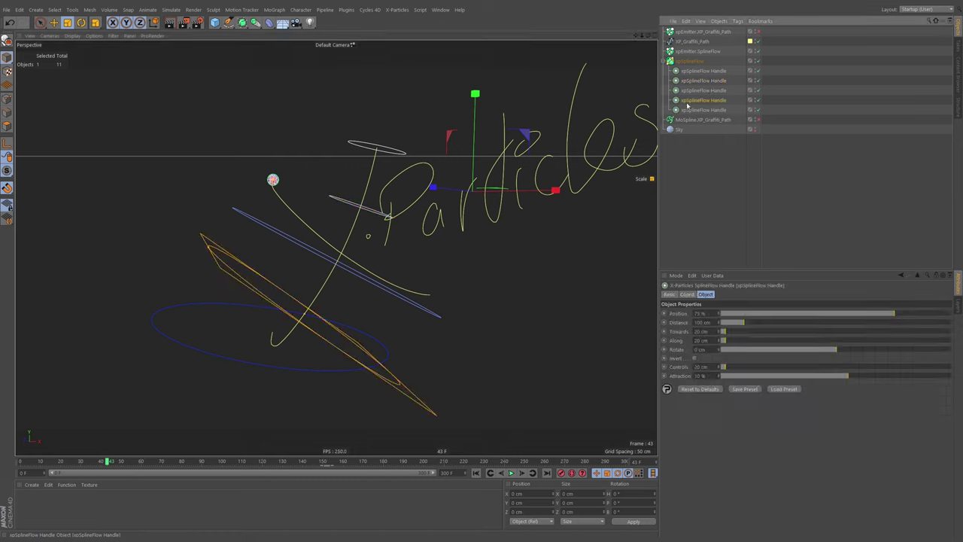
pyautogui.moveTo(555, 189); pyautogui.dragTo(439, 314)
pyautogui.moveTo(549, 242); pyautogui.dragTo(592, 194)
pyautogui.hotkey('ctrl', 'z')
pyautogui.hotkey('ctrl', 'z')
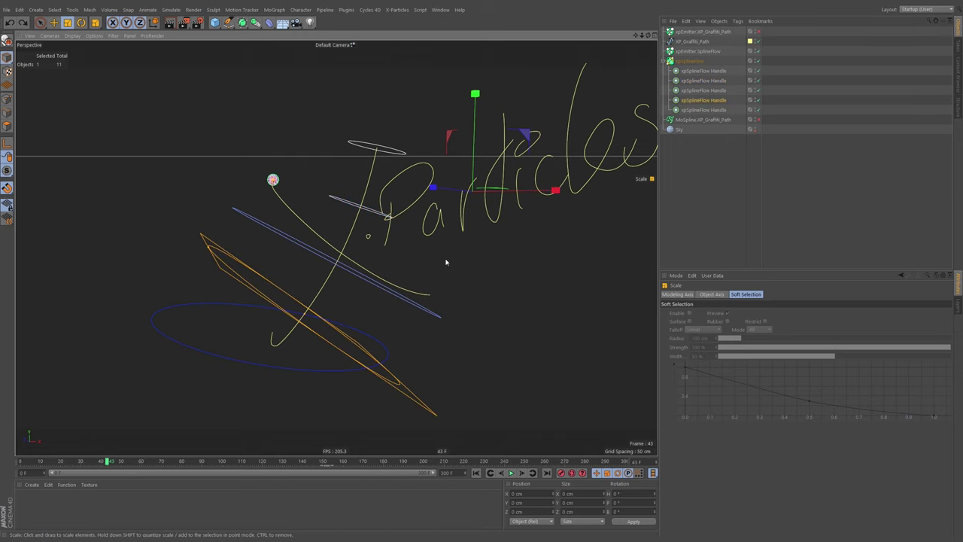
pyautogui.moveTo(445, 263); pyautogui.dragTo(335, 380)
# Step: Scale down the third and fifth xpSplineFlow handles to tighten them around the X's stroke
pyautogui.click(697, 91)
pyautogui.moveTo(516, 261); pyautogui.dragTo(404, 379)
pyautogui.click(694, 110)
pyautogui.moveTo(504, 275); pyautogui.dragTo(376, 406)
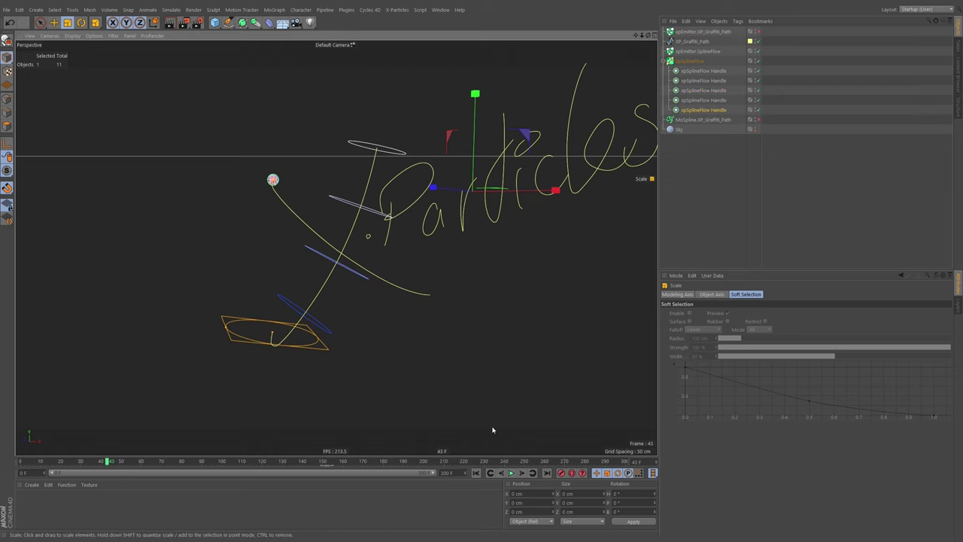
# Step: Move xpEmitter.SplineFlow to the first handle at about X -91 cm, Y 39 cm, and play the simulation from frame 0
pyautogui.click(693, 50)
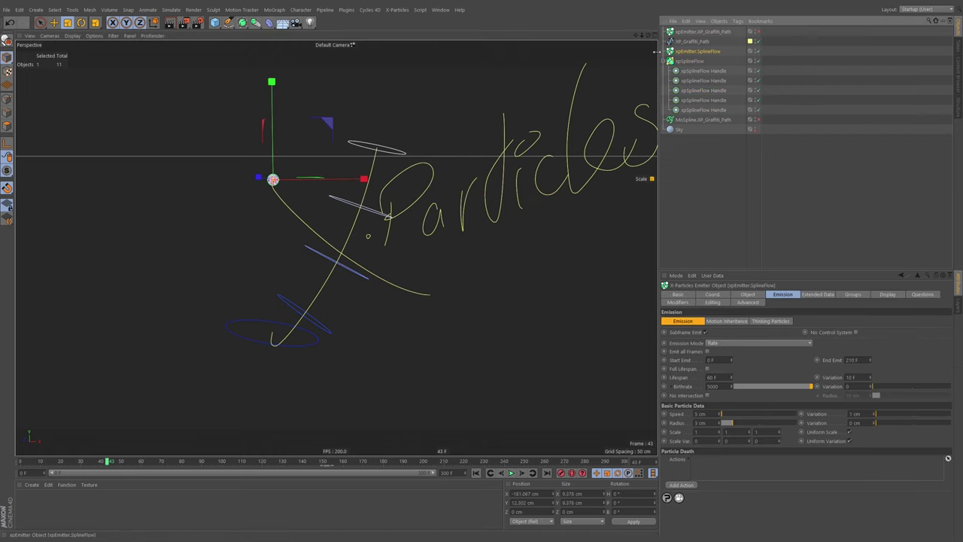
pyautogui.press('e')
pyautogui.moveTo(273, 180); pyautogui.dragTo(378, 148)
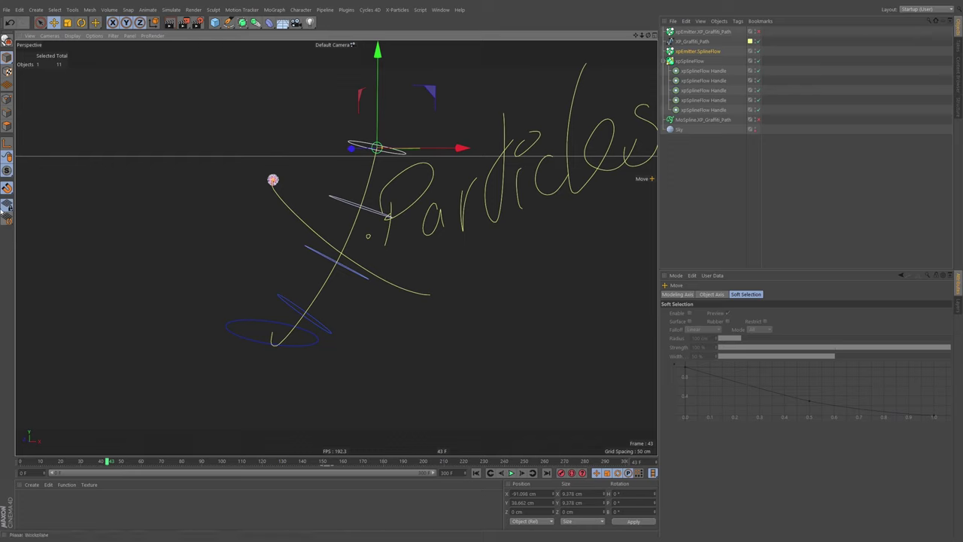
pyautogui.click(476, 473)
pyautogui.click(511, 473)
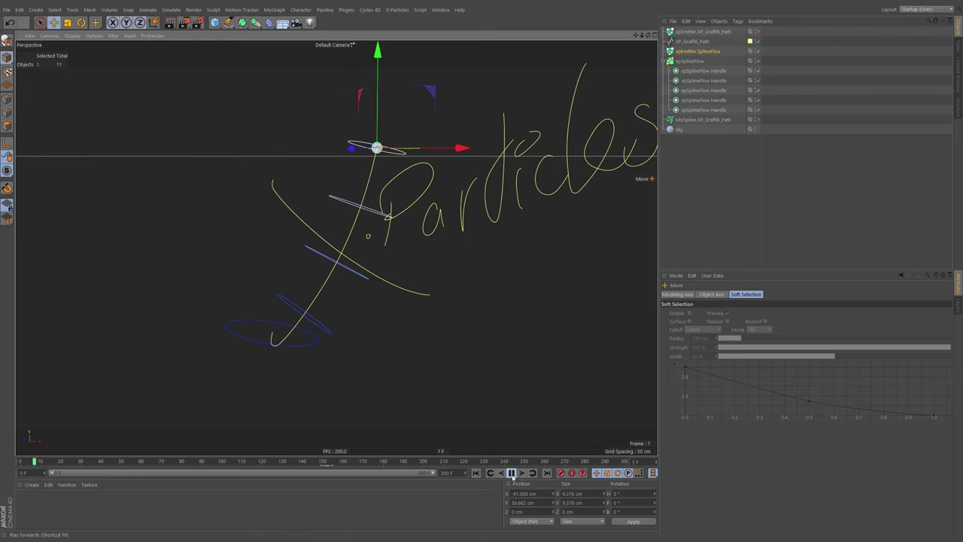
pyautogui.keyDown('alt'); pyautogui.moveTo(370, 204); pyautogui.dragTo(379, 176, button='middle'); pyautogui.keyUp('alt')
pyautogui.keyDown('alt'); pyautogui.moveTo(378, 176); pyautogui.dragTo(361, 168); pyautogui.keyUp('alt')
# Step: Enable Full Lifespan and Emit All Frames for xpEmitter.SplineFlow, replay the simulation, and stop it at frame 197
pyautogui.click(699, 52)
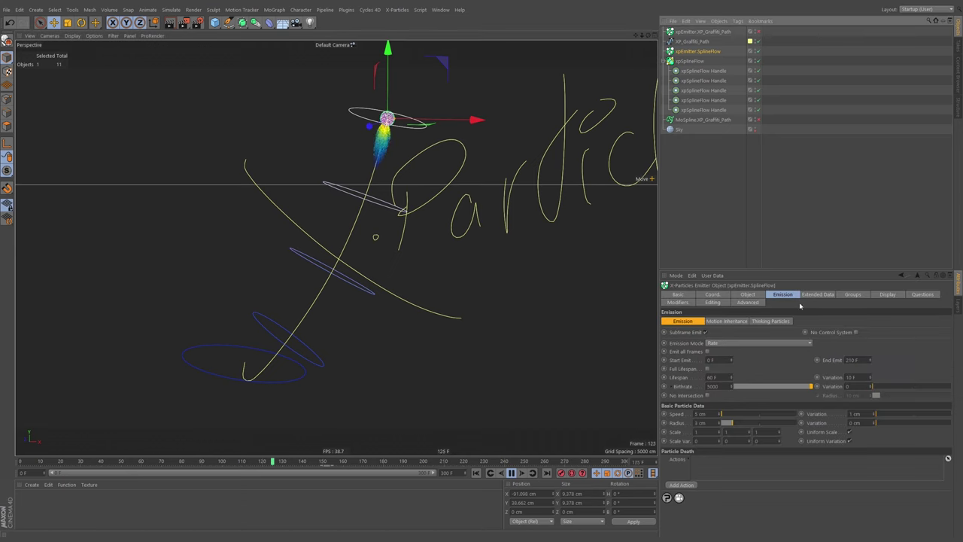
pyautogui.click(708, 369)
pyautogui.click(477, 473)
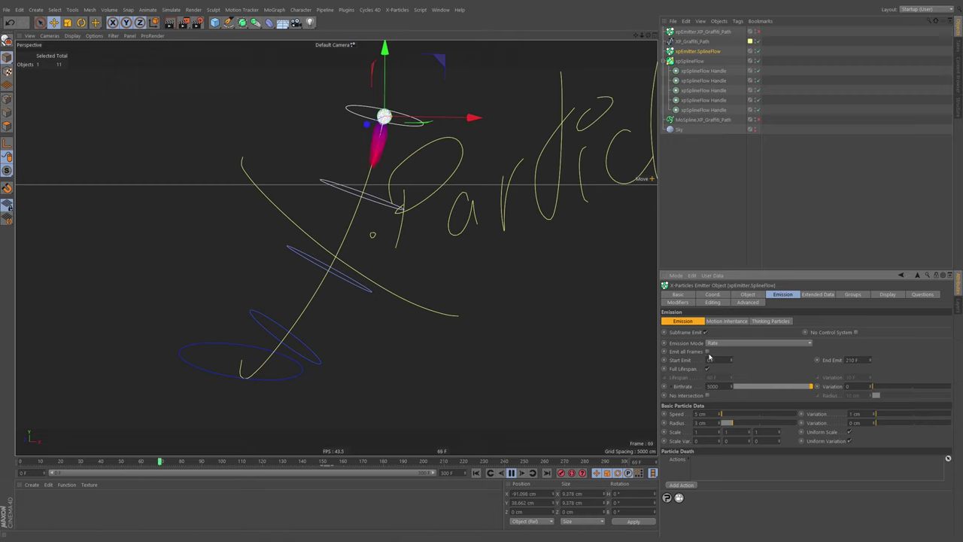
pyautogui.click(707, 351)
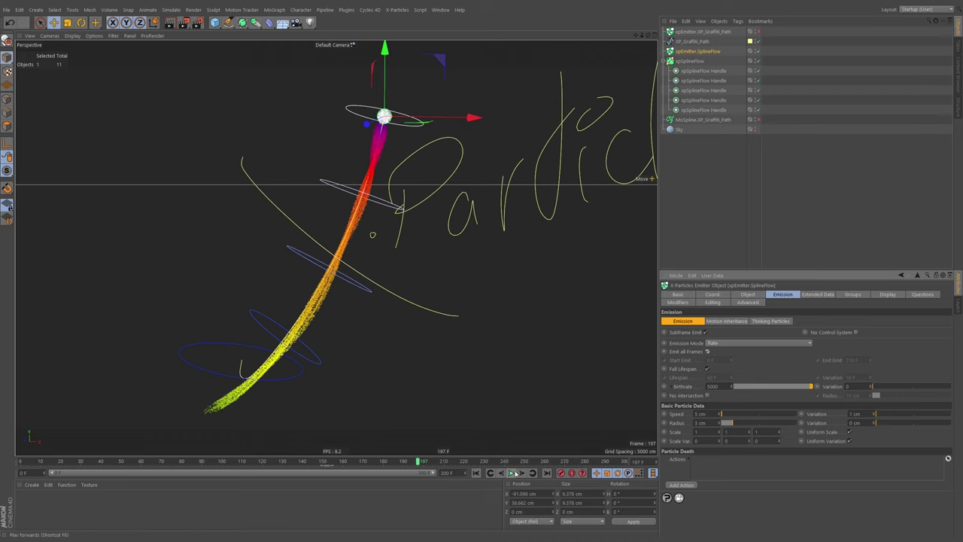
pyautogui.click(512, 473)
pyautogui.keyDown('alt'); pyautogui.moveTo(392, 212); pyautogui.dragTo(400, 236); pyautogui.keyUp('alt')
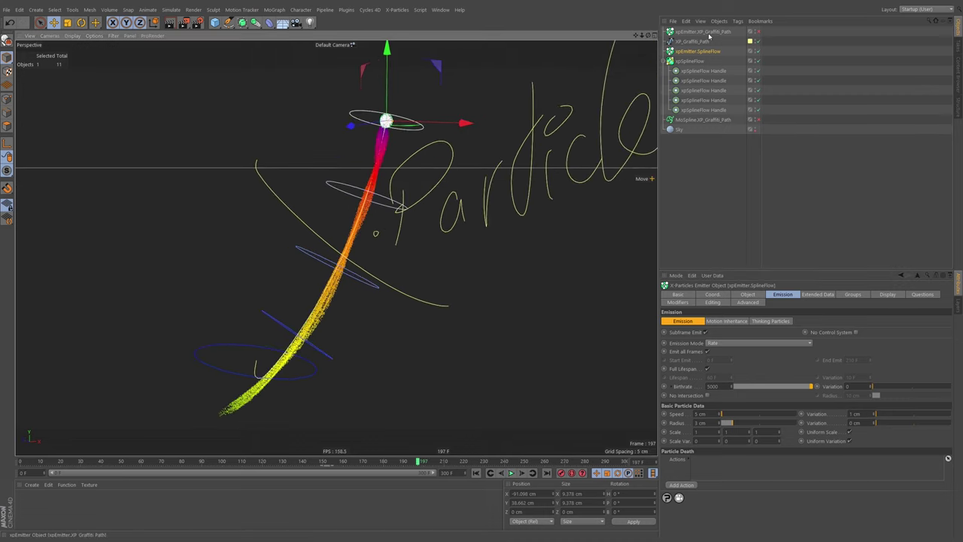
# Step: Review the xpSplineFlow modifier's spline, falloff, strength, handle distribution and handle command settings
pyautogui.click(691, 61)
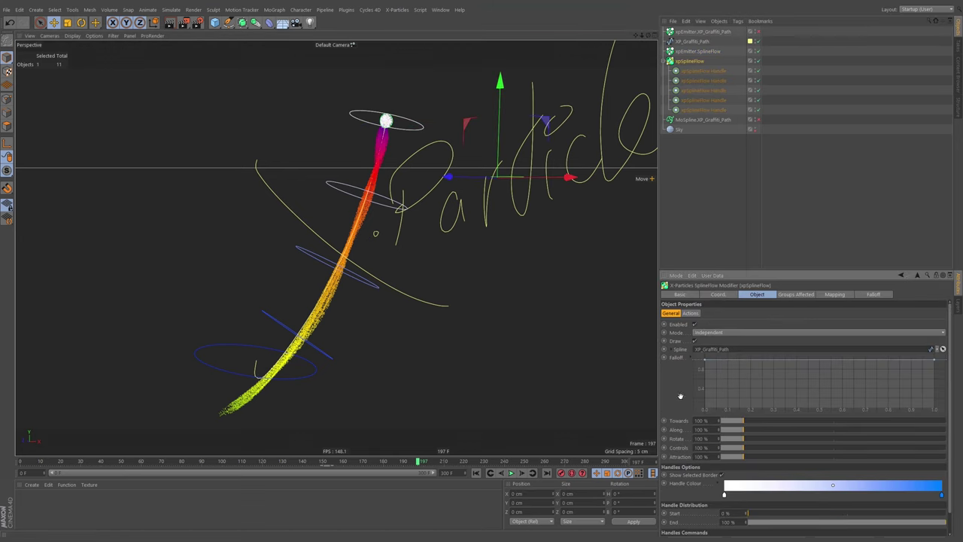
pyautogui.scroll(-2, 681, 376)
pyautogui.scroll(-2, 680, 390)
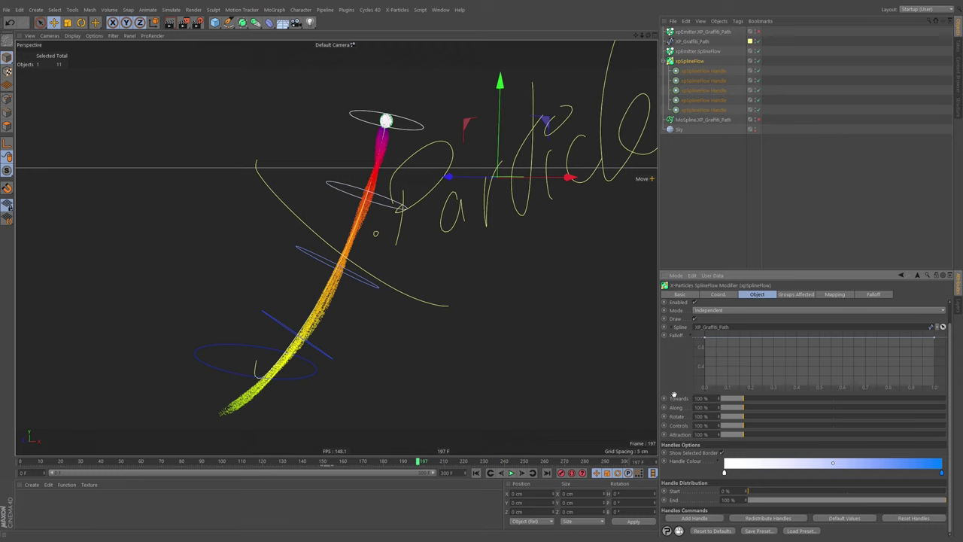
pyautogui.scroll(2, 674, 395)
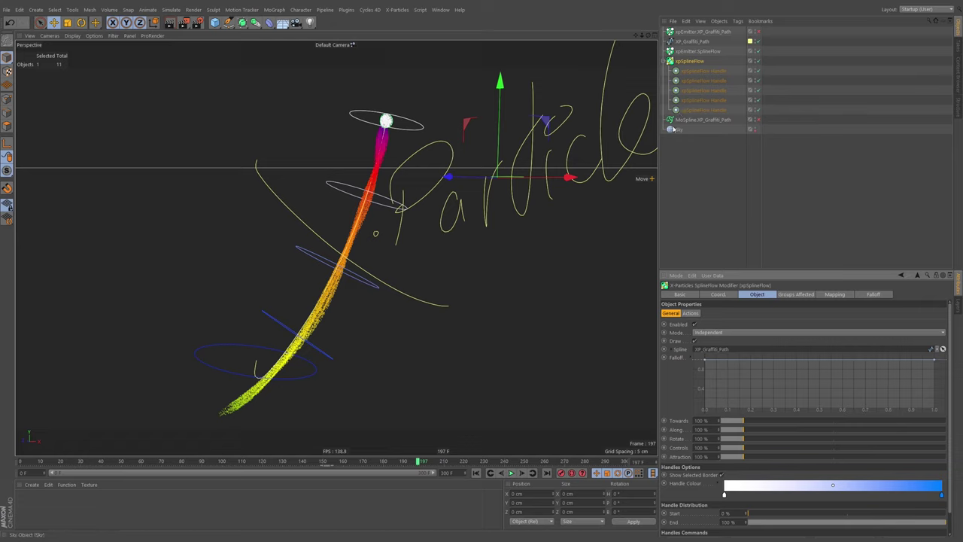
pyautogui.scroll(-1, 674, 384)
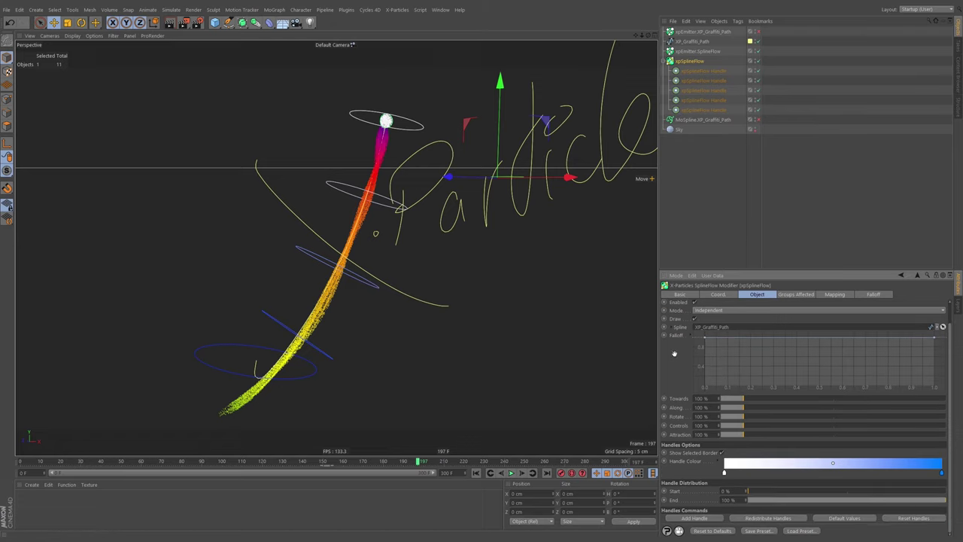
pyautogui.scroll(1, 684, 336)
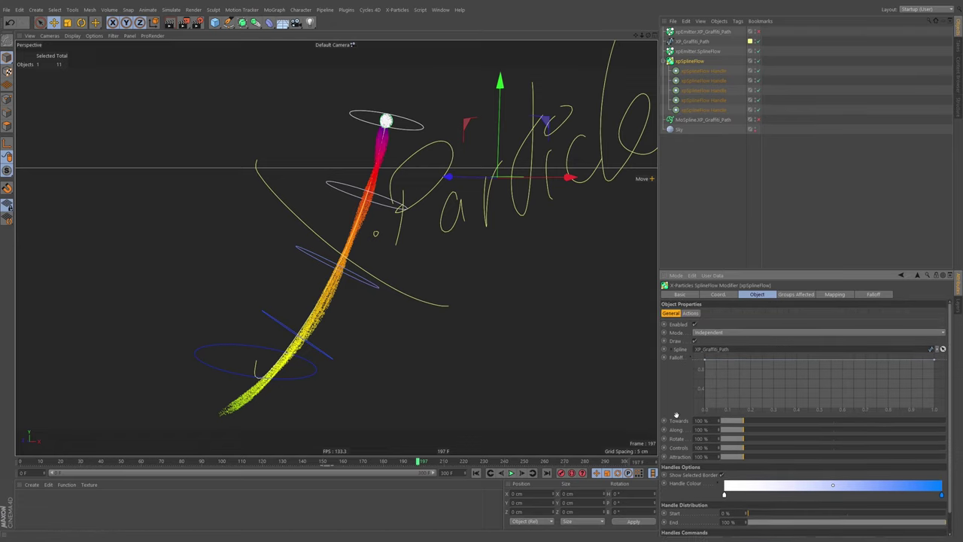
pyautogui.keyDown('alt'); pyautogui.moveTo(354, 191); pyautogui.dragTo(367, 231); pyautogui.keyUp('alt')
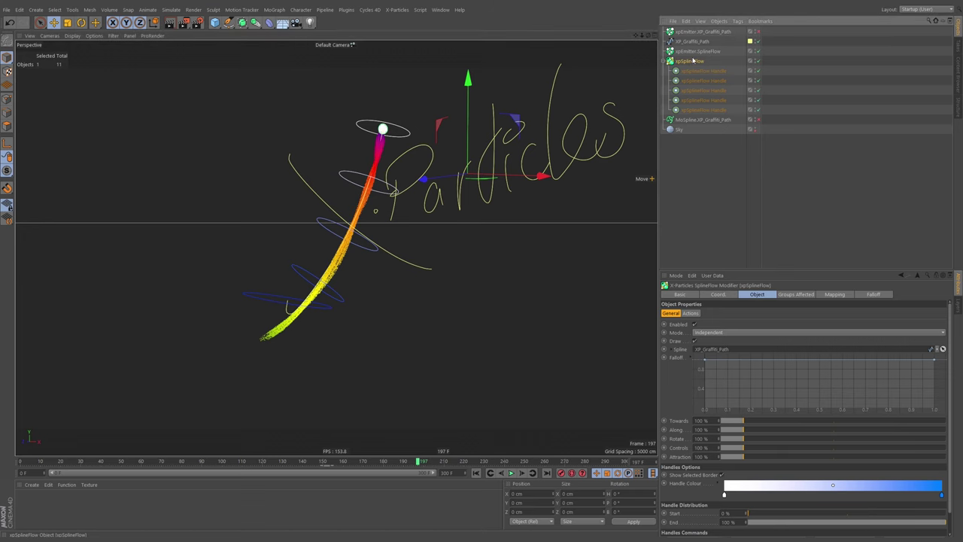
# Step: Delete the xpSplineFlow modifier together with its handles and rewind the animation to frame 0
pyautogui.press('Delete')
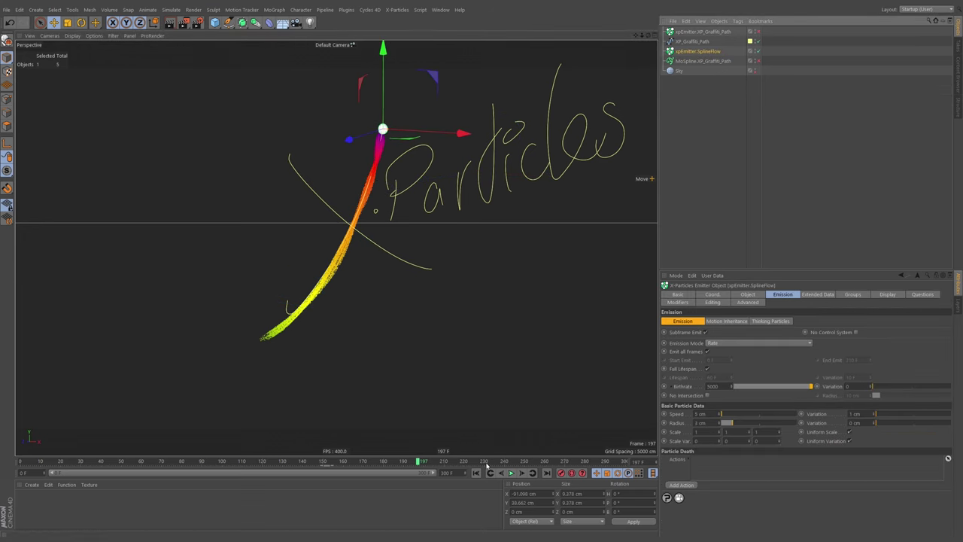
pyautogui.click(475, 472)
pyautogui.keyDown('alt'); pyautogui.moveTo(437, 142); pyautogui.dragTo(443, 144, button='right'); pyautogui.keyUp('alt')
pyautogui.keyDown('alt'); pyautogui.moveTo(449, 162); pyautogui.dragTo(432, 176, button='middle'); pyautogui.keyUp('alt')
pyautogui.keyDown('alt'); pyautogui.moveTo(432, 176); pyautogui.dragTo(438, 171); pyautogui.keyUp('alt')
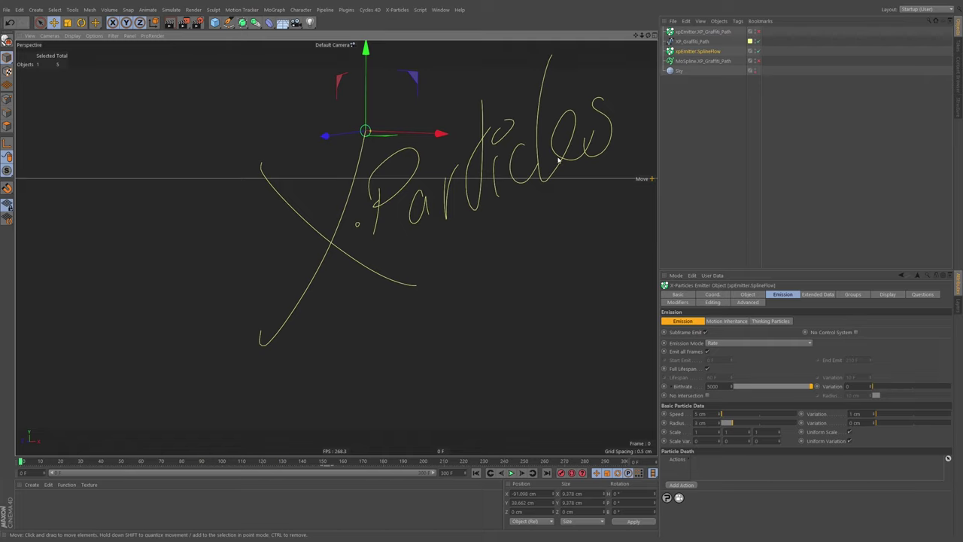
pyautogui.keyDown('alt'); pyautogui.moveTo(559, 160); pyautogui.dragTo(507, 197); pyautogui.keyUp('alt')
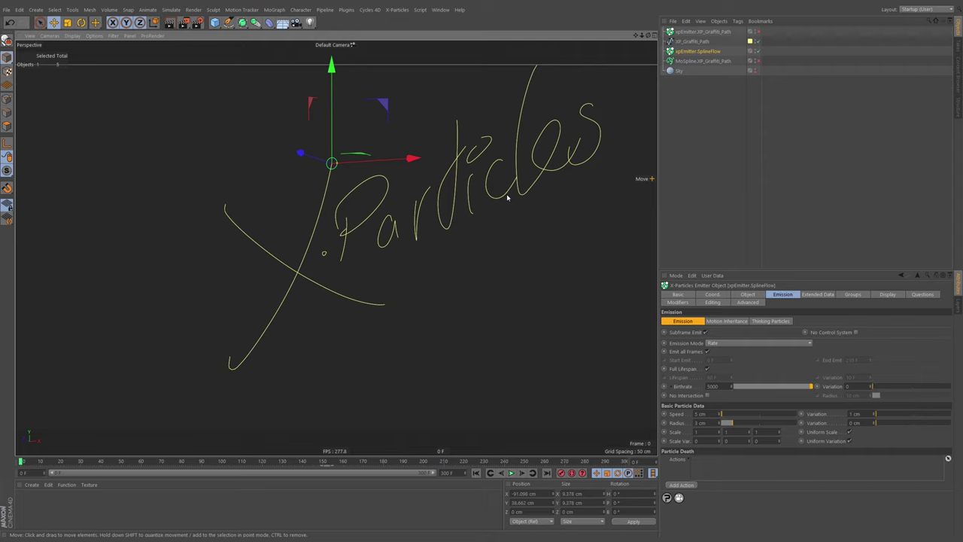
# Step: Extend the timeline and its preview range to 900 frames and, during playback, move xpEmitter.SplineFlow by hand along the X and P strokes
pyautogui.click(511, 472)
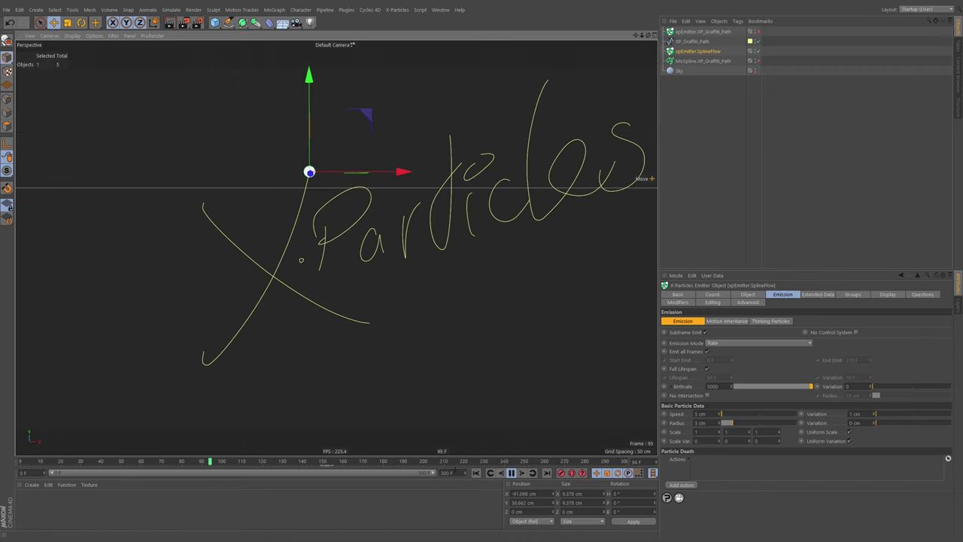
pyautogui.press('Return')
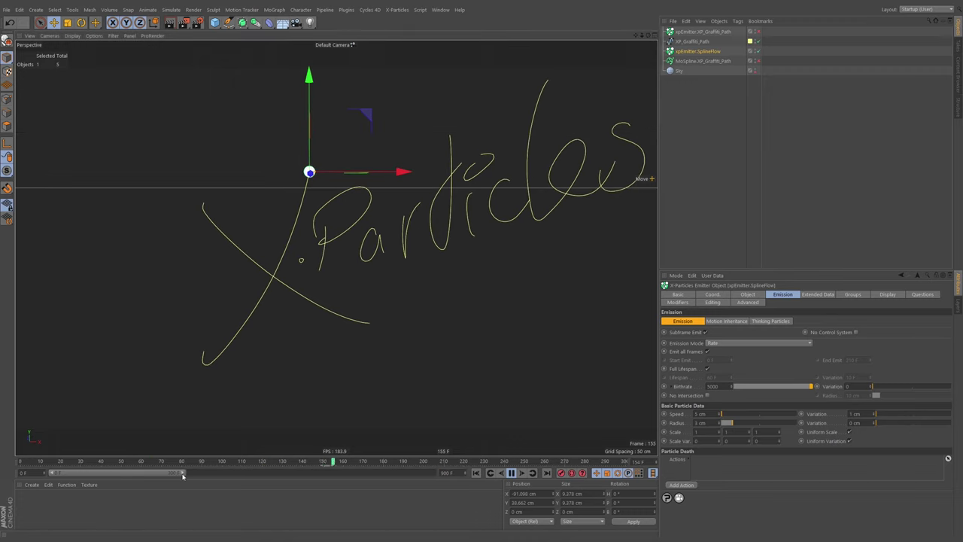
pyautogui.moveTo(182, 475); pyautogui.dragTo(435, 474)
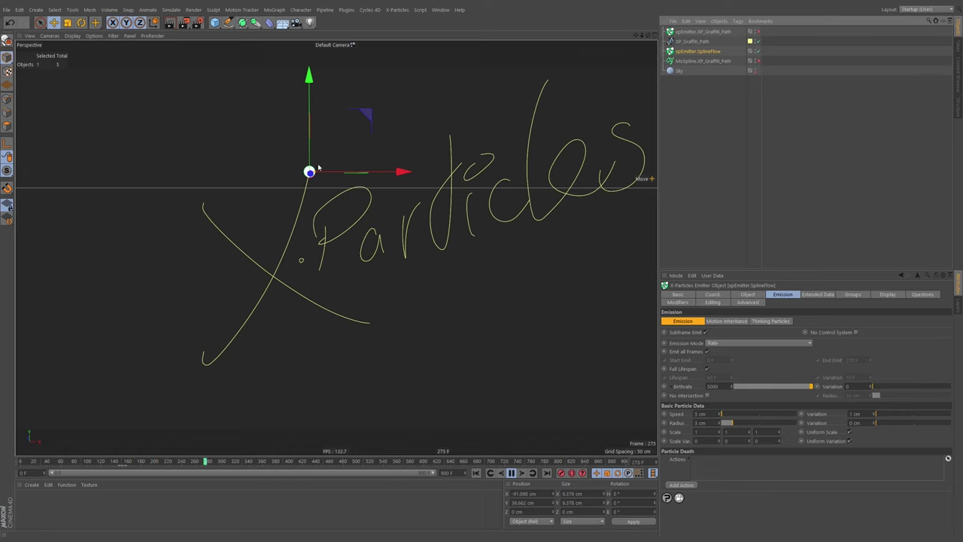
pyautogui.click(476, 472)
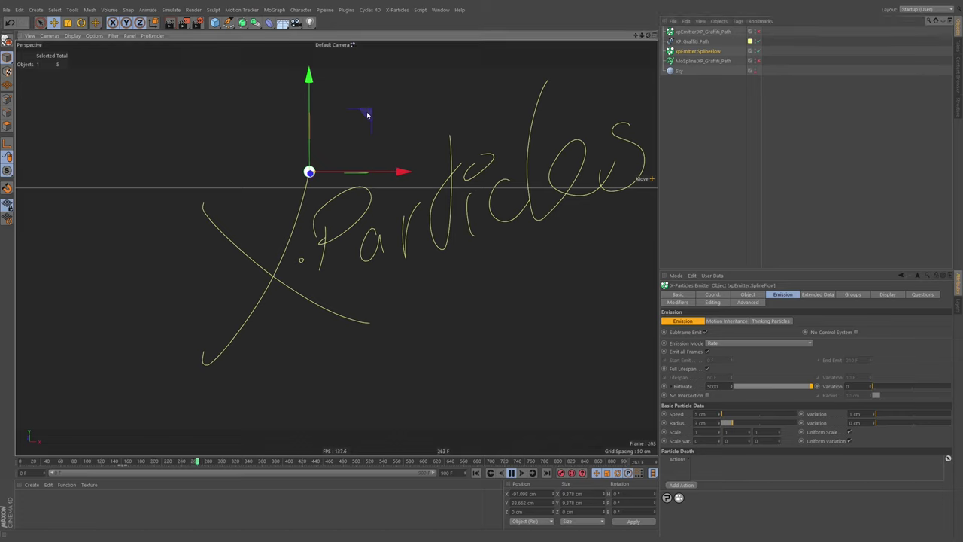
pyautogui.moveTo(369, 116)
pyautogui.mouseDown()
pyautogui.moveTo(327, 230)
pyautogui.moveTo(262, 297)
pyautogui.moveTo(331, 222)
pyautogui.moveTo(374, 250)
pyautogui.moveTo(309, 211)
pyautogui.moveTo(260, 158)
pyautogui.moveTo(327, 223)
pyautogui.moveTo(415, 259)
pyautogui.moveTo(360, 215)
pyautogui.moveTo(369, 218)
pyautogui.moveTo(380, 191)
pyautogui.moveTo(444, 162)
pyautogui.moveTo(380, 154)
pyautogui.moveTo(369, 207)
pyautogui.moveTo(408, 175)
pyautogui.moveTo(365, 203)
pyautogui.moveTo(488, 249)
pyautogui.moveTo(376, 252)
pyautogui.moveTo(409, 267)
pyautogui.moveTo(517, 261)
pyautogui.moveTo(422, 266)
pyautogui.moveTo(489, 248)
pyautogui.mouseUp()
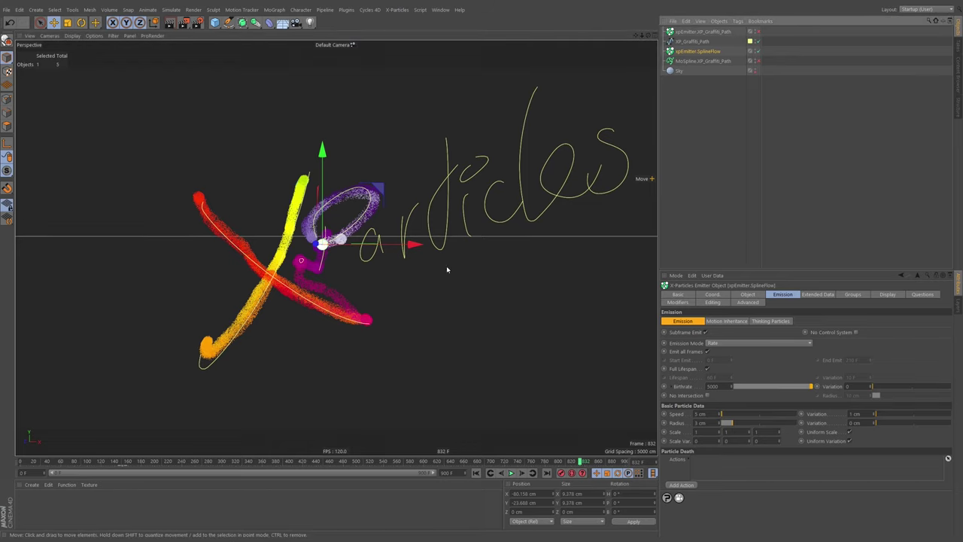
# Step: Delete xpEmitter.SplineFlow, enable and select xpEmitter.XP_Graffiti_Path, and run the animation to frame 36
pyautogui.press('Delete')
pyautogui.click(703, 32)
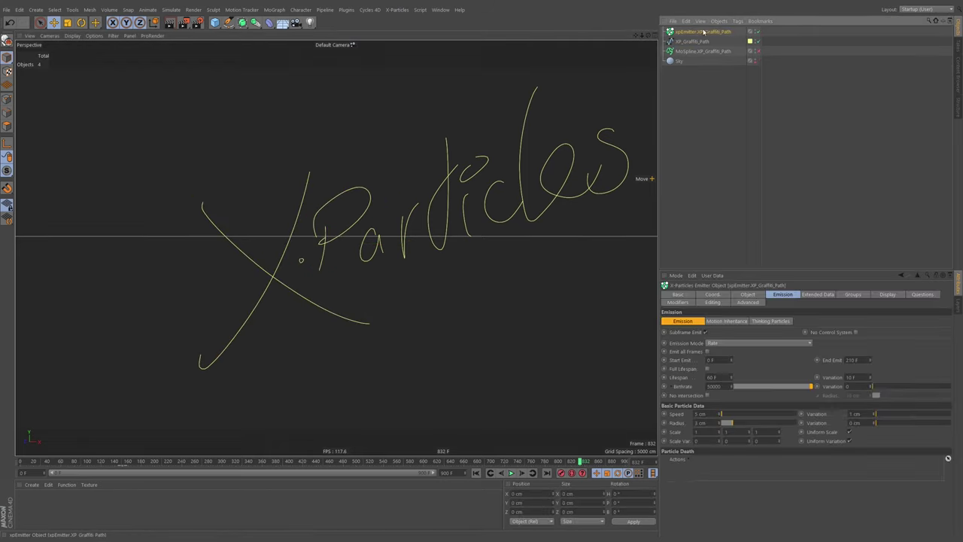
pyautogui.scroll(-1, 412, 218)
pyautogui.keyDown('alt'); pyautogui.moveTo(412, 218); pyautogui.dragTo(414, 238); pyautogui.keyUp('alt')
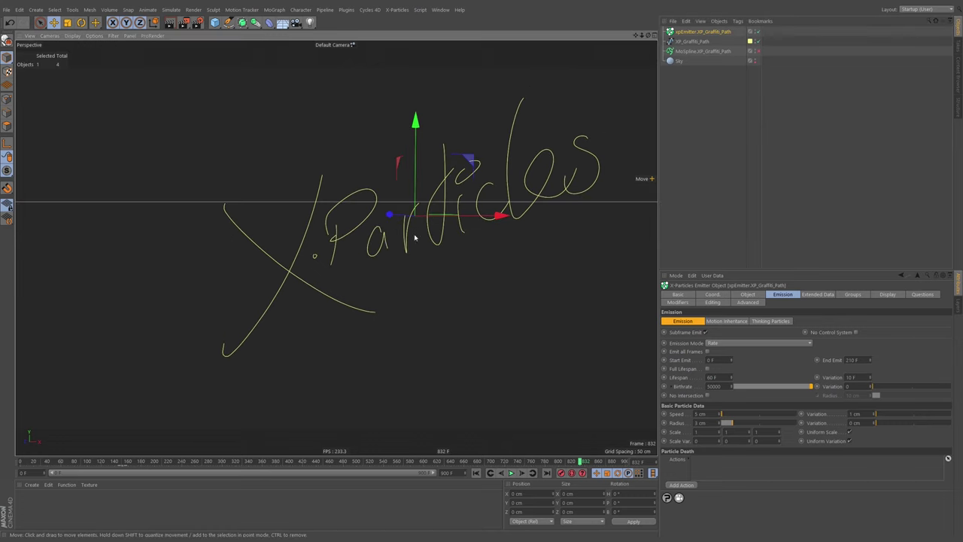
pyautogui.click(512, 473)
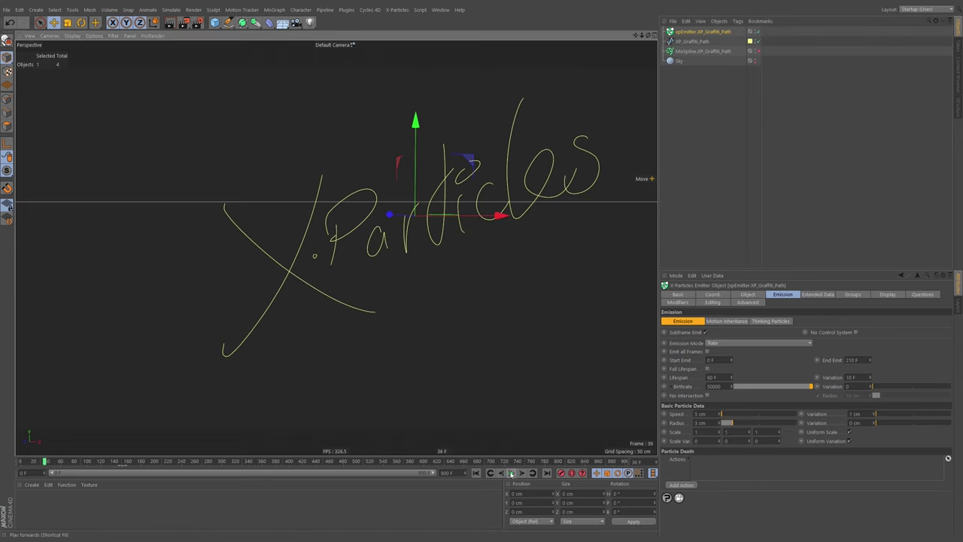
# Step: Move xpEmitter.XP_Graffiti_Path along its Z axis to about -135 cm, in front of the lettering
pyautogui.keyDown('alt'); pyautogui.moveTo(440, 203); pyautogui.dragTo(286, 229); pyautogui.keyUp('alt')
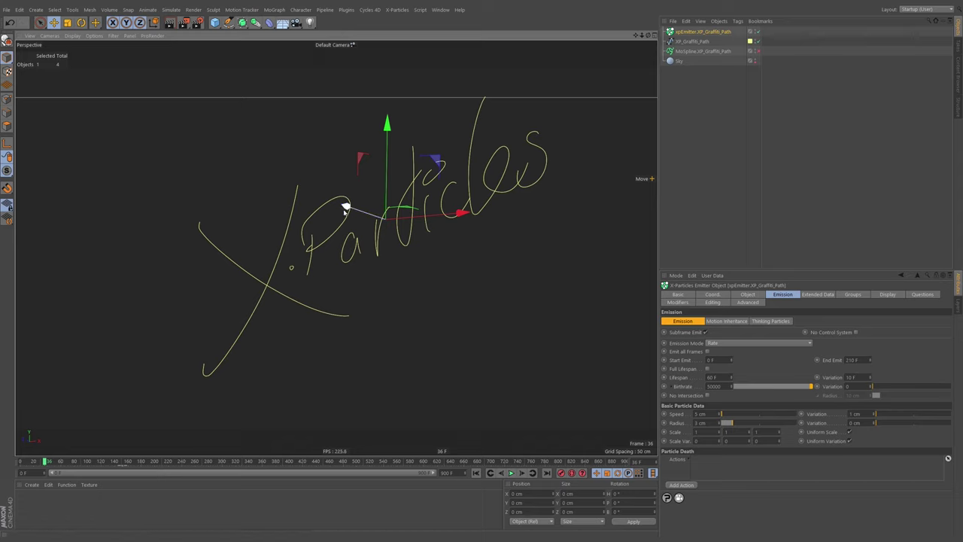
pyautogui.moveTo(344, 208); pyautogui.dragTo(437, 224)
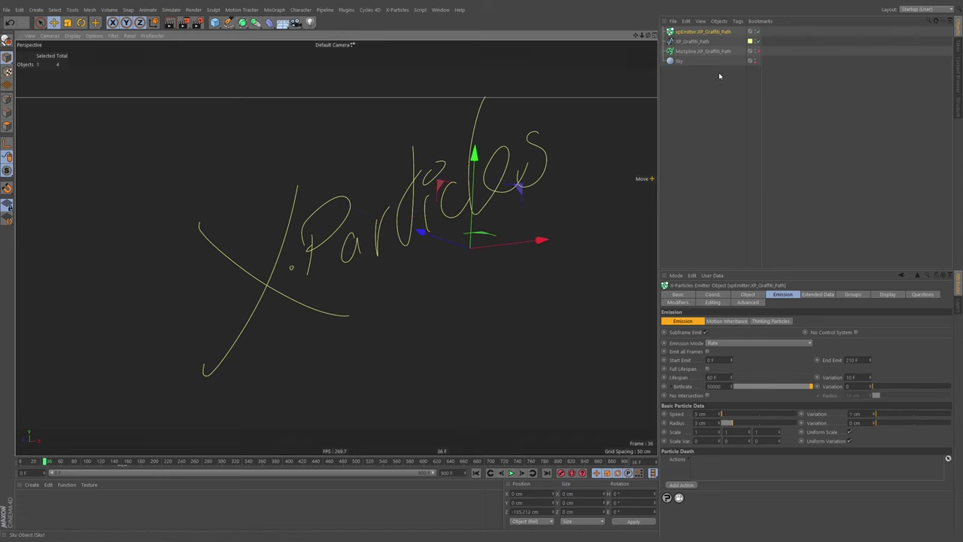
pyautogui.moveTo(381, 232)
pyautogui.keyDown('alt'); pyautogui.mouseDown()
pyautogui.moveTo(411, 236)
pyautogui.moveTo(203, 304)
pyautogui.mouseUp(); pyautogui.keyUp('alt')
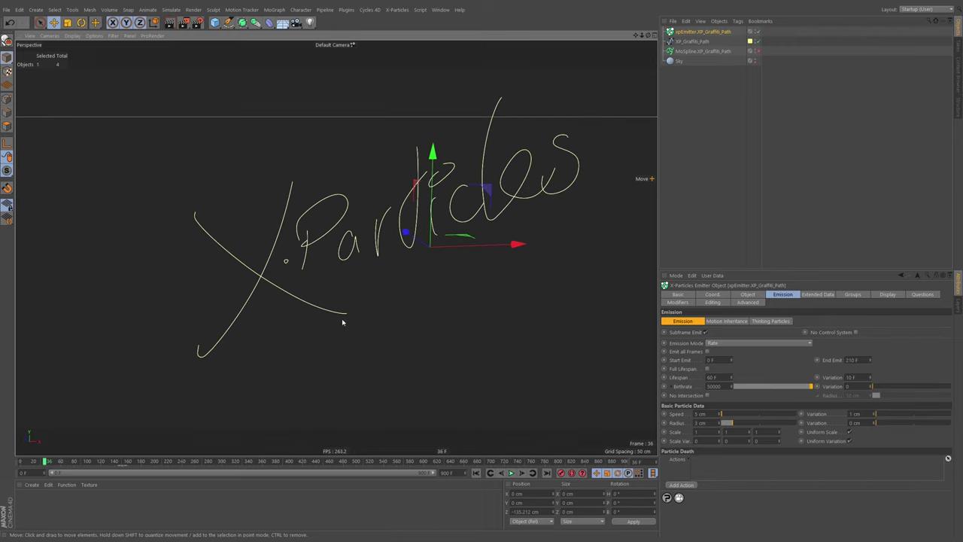
pyautogui.keyDown('alt'); pyautogui.moveTo(359, 249); pyautogui.dragTo(370, 235); pyautogui.keyUp('alt')
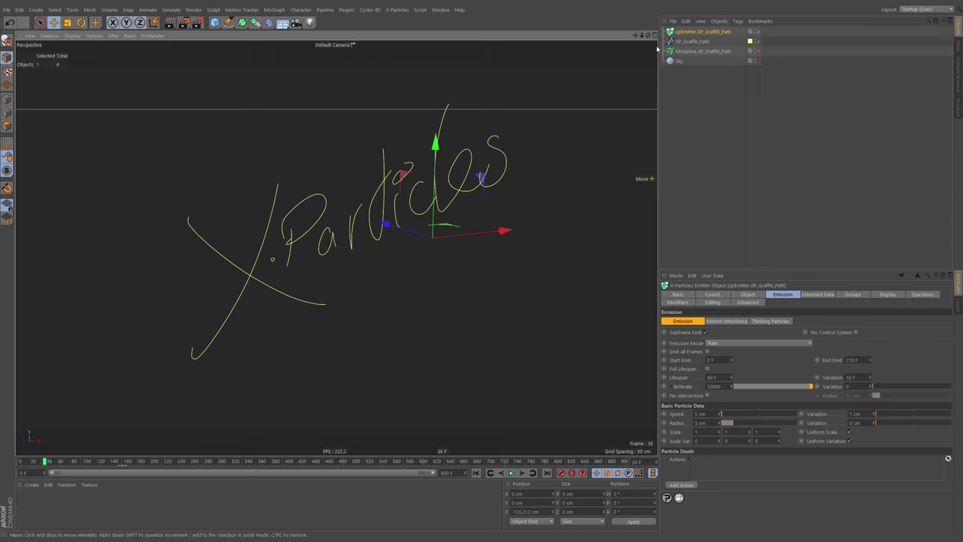
pyautogui.moveTo(381, 219)
pyautogui.keyDown('alt'); pyautogui.mouseDown()
pyautogui.moveTo(402, 219)
pyautogui.moveTo(387, 218)
pyautogui.mouseUp(); pyautogui.keyUp('alt')
# Step: Add an Align to Spline tag to xpEmitter.XP_Graffiti_Path
pyautogui.rightClick(697, 33)
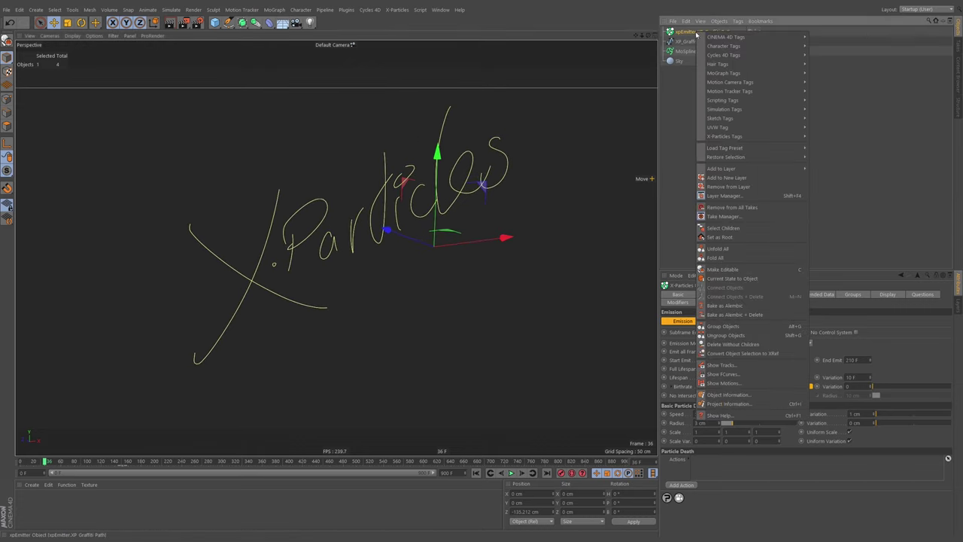
pyautogui.moveTo(722, 37)
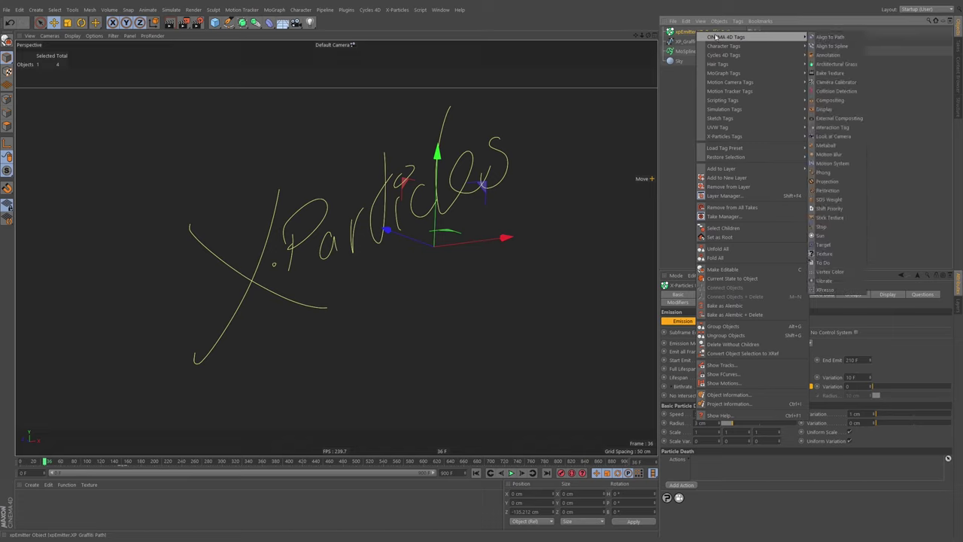
pyautogui.click(834, 46)
pyautogui.hotkey('shift', 'c')
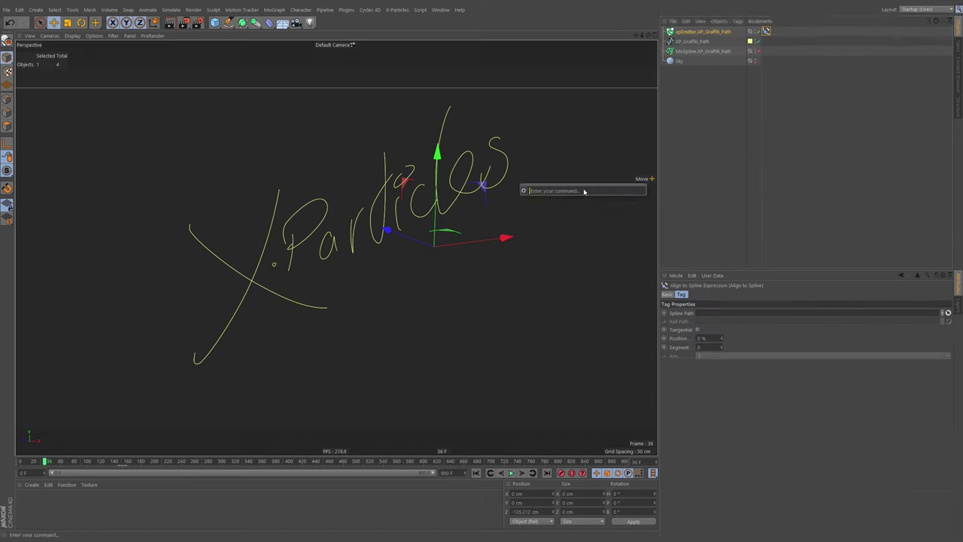
pyautogui.write('alig')
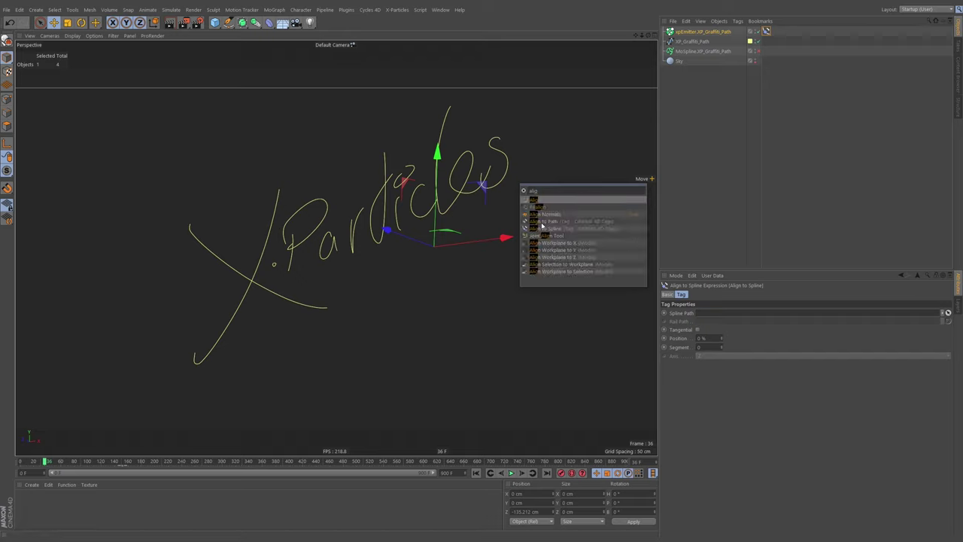
pyautogui.press('Escape')
# Step: Assign the XP_Graffiti_Path spline as the Align to Spline tag's Spline Path
pyautogui.moveTo(693, 43); pyautogui.dragTo(641, 173)
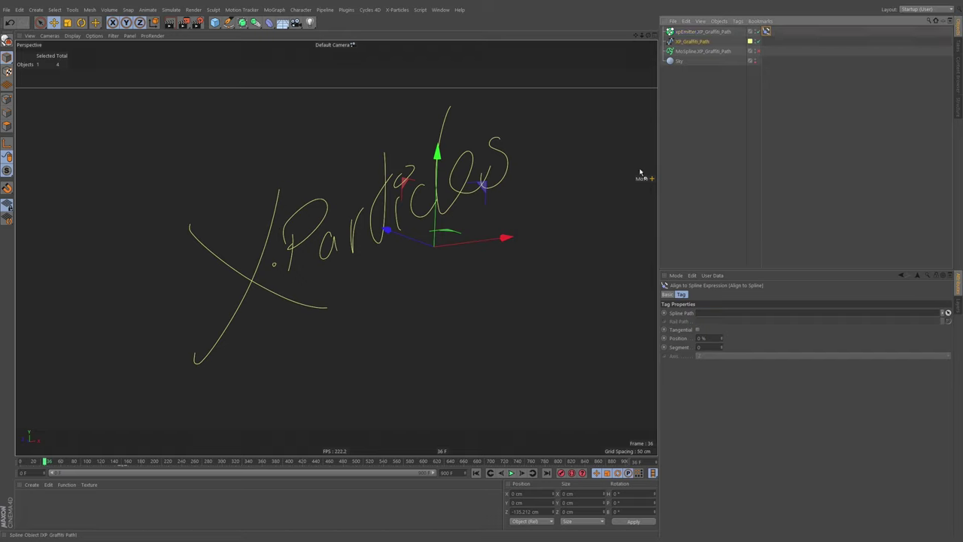
pyautogui.moveTo(714, 314); pyautogui.dragTo(715, 314)
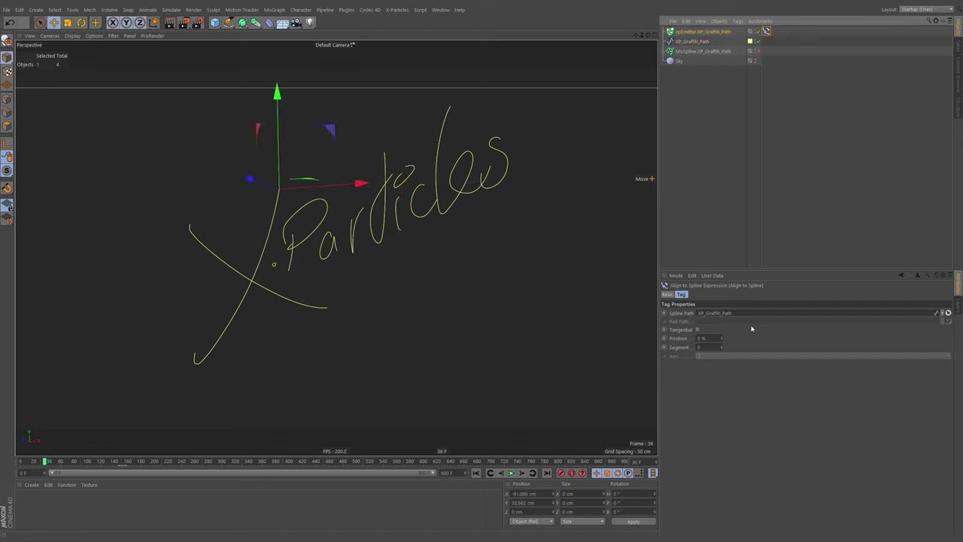
# Step: Sweep the Align to Spline tag's Position up to 100% so the emitter travels down the X's first stroke
pyautogui.click(714, 32)
pyautogui.click(766, 31)
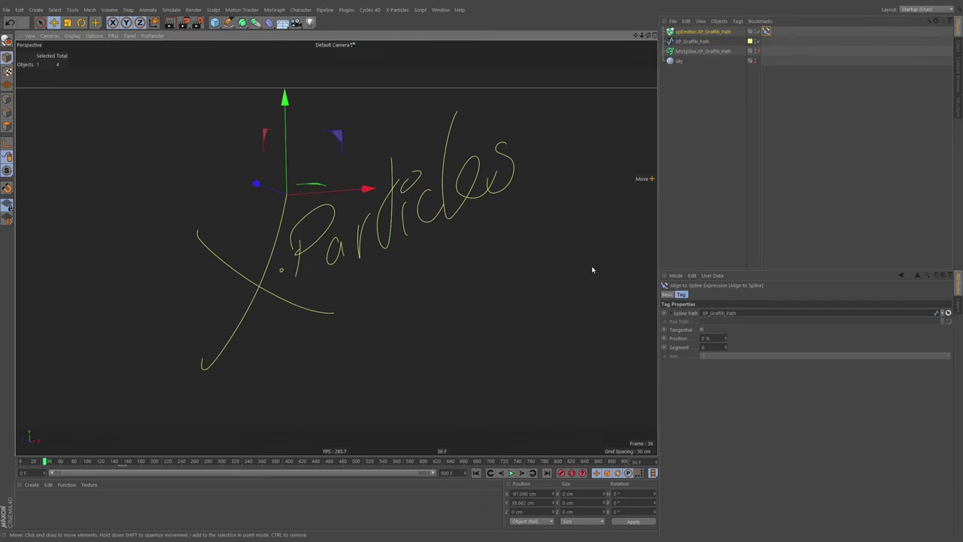
pyautogui.moveTo(727, 342); pyautogui.dragTo(741, 293)
pyautogui.moveTo(728, 339); pyautogui.dragTo(725, 303)
pyautogui.keyDown('alt'); pyautogui.moveTo(222, 247); pyautogui.dragTo(228, 243); pyautogui.keyUp('alt')
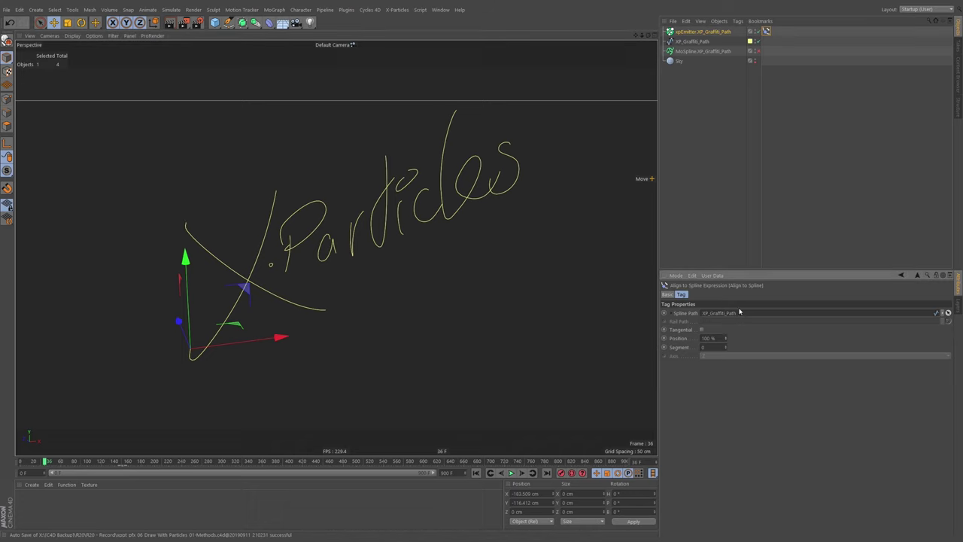
# Step: Try Segment 1 on the Align to Spline tag, return it to 0, and sweep the Position from 0% again
pyautogui.click(726, 346)
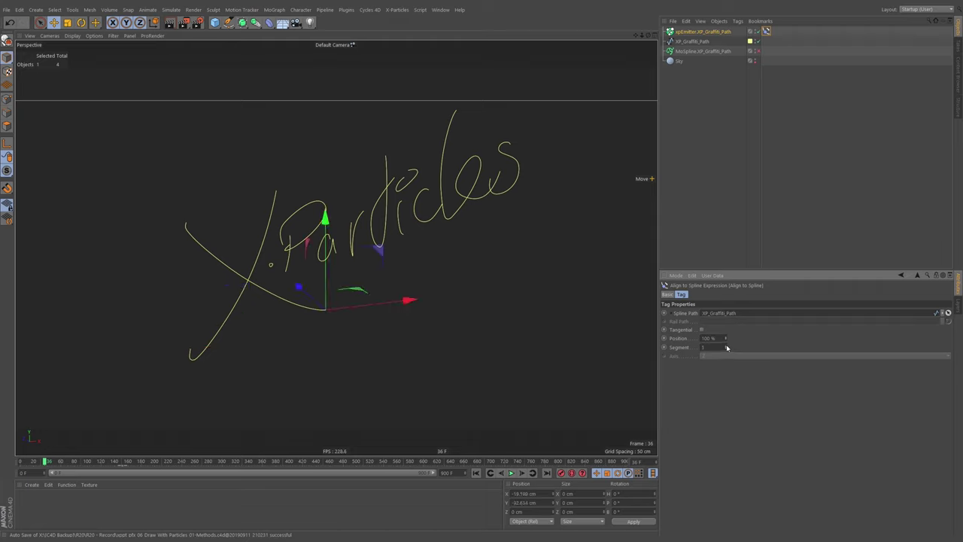
pyautogui.click(726, 349)
pyautogui.click(726, 346)
pyautogui.click(726, 349)
pyautogui.moveTo(727, 341)
pyautogui.mouseDown()
pyautogui.moveTo(715, 402)
pyautogui.moveTo(727, 338)
pyautogui.mouseUp()
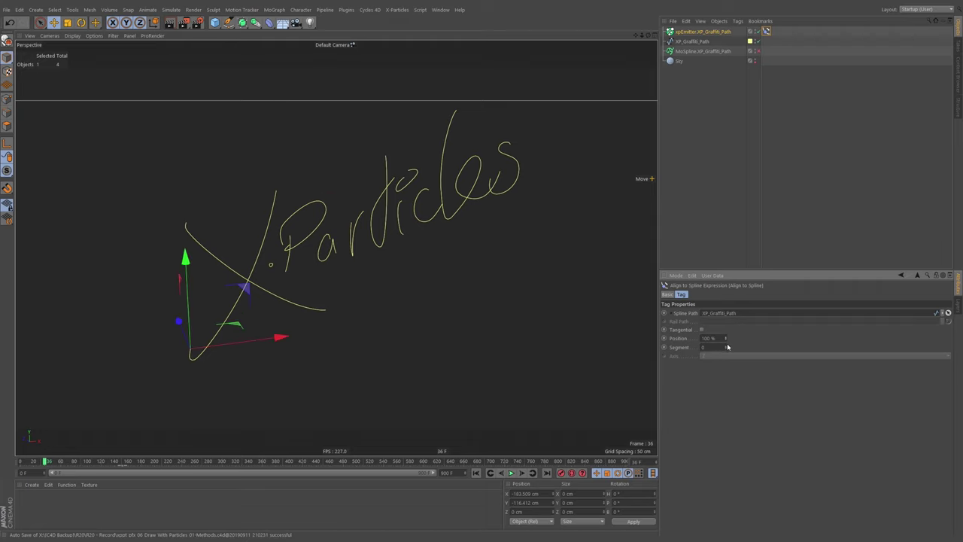
pyautogui.click(728, 343)
pyautogui.click(727, 350)
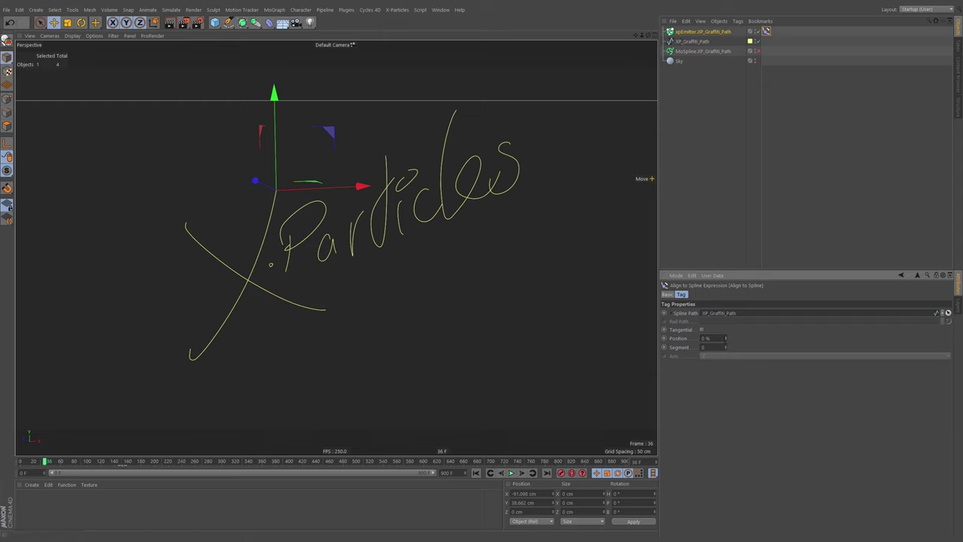
pyautogui.moveTo(725, 338)
pyautogui.mouseDown()
pyautogui.moveTo(719, 380)
pyautogui.moveTo(798, 241)
pyautogui.mouseUp()
pyautogui.click(708, 31)
pyautogui.click(692, 41)
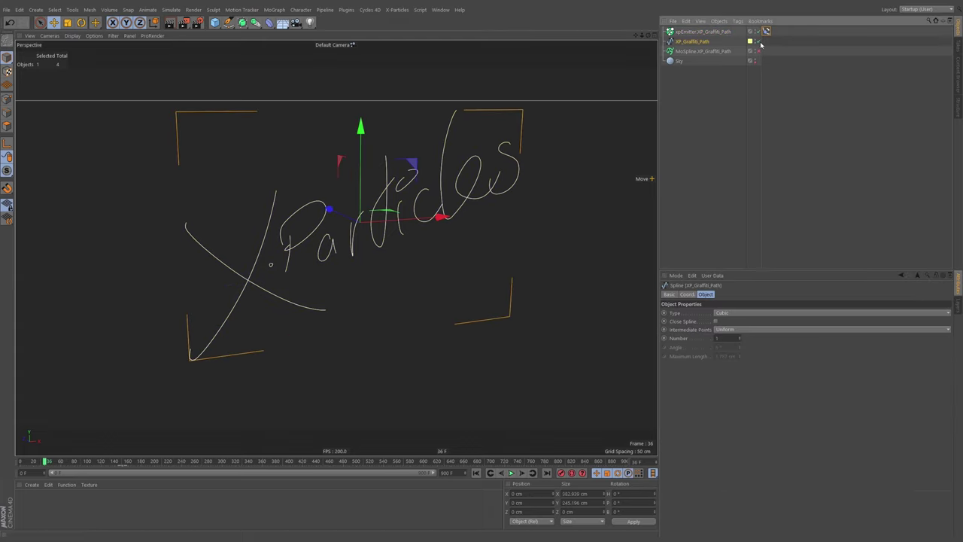
pyautogui.click(668, 89)
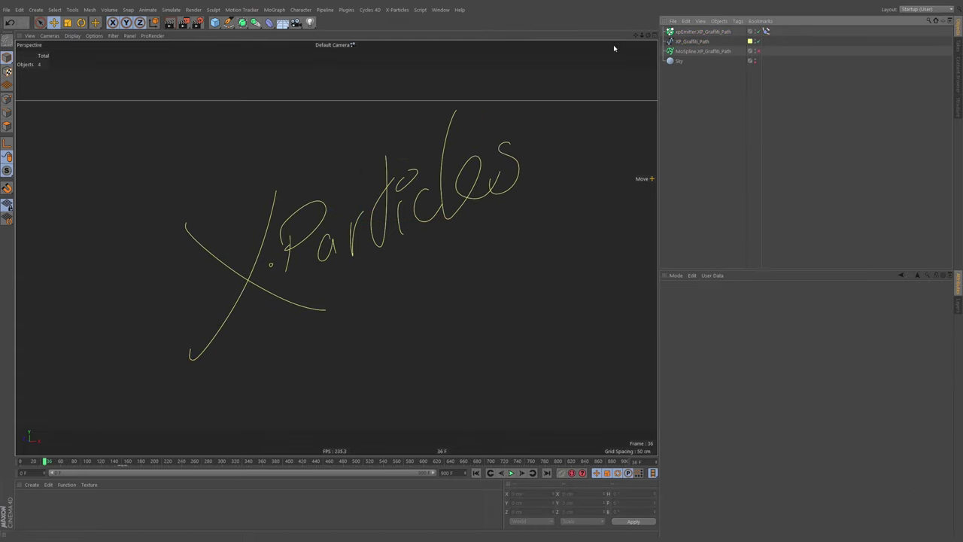
pyautogui.click(688, 41)
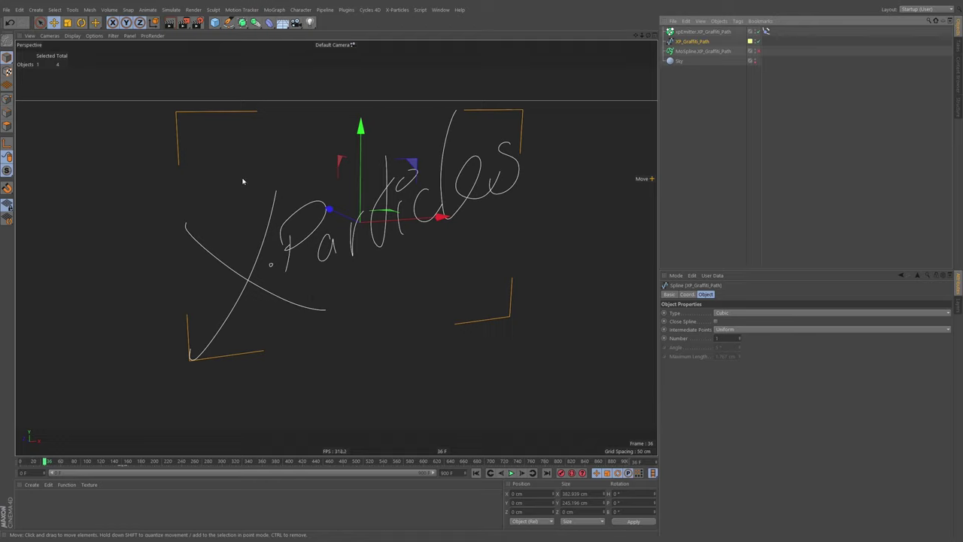
pyautogui.click(727, 92)
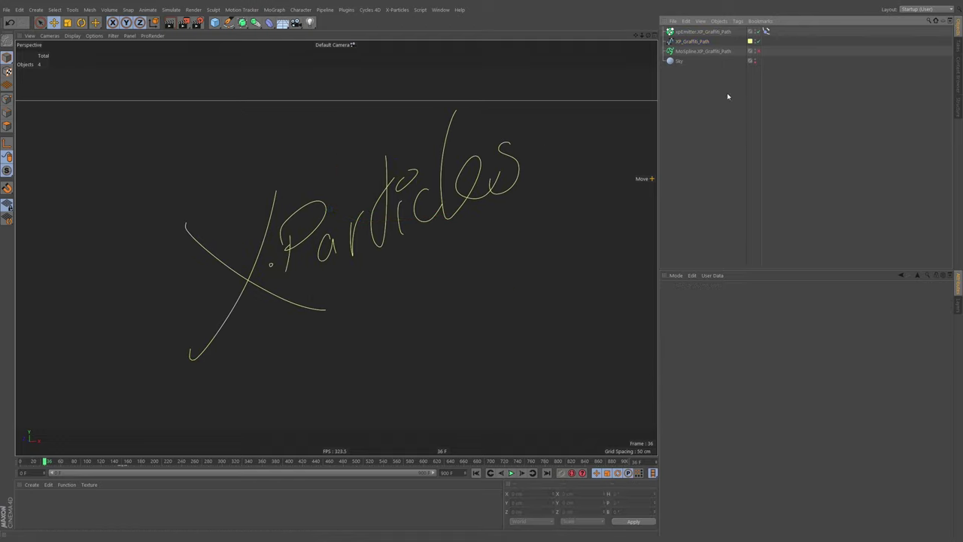
# Step: Re-enable MoSpline.XP_Graffiti_Path and disable the XP_Graffiti_Path spline so only the MoSpline is shown
pyautogui.click(704, 50)
pyautogui.click(698, 32)
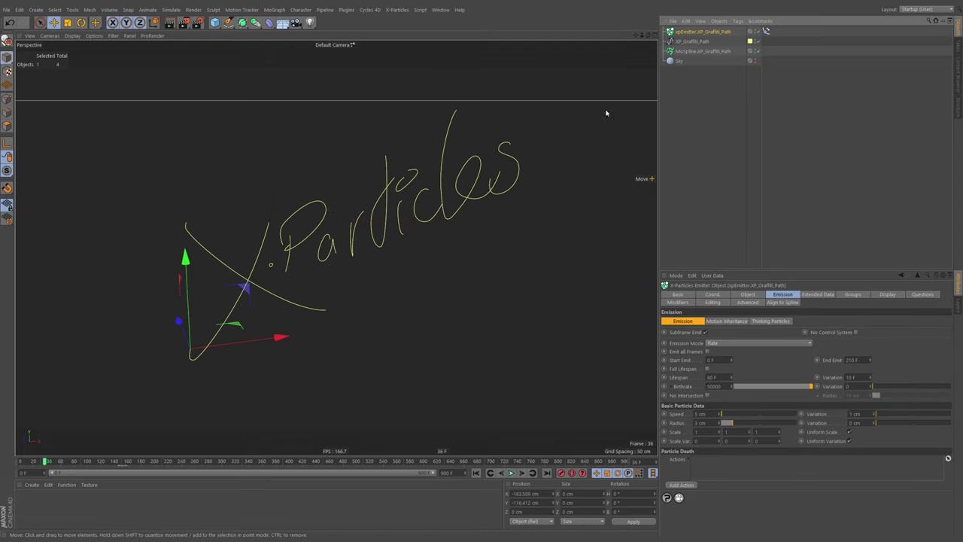
pyautogui.click(703, 50)
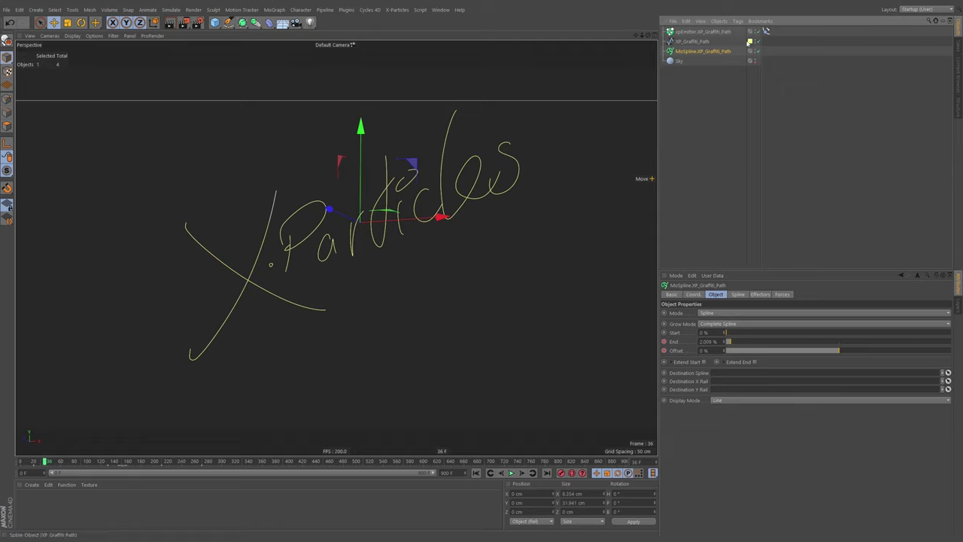
pyautogui.click(757, 41)
pyautogui.click(757, 42)
pyautogui.click(756, 42)
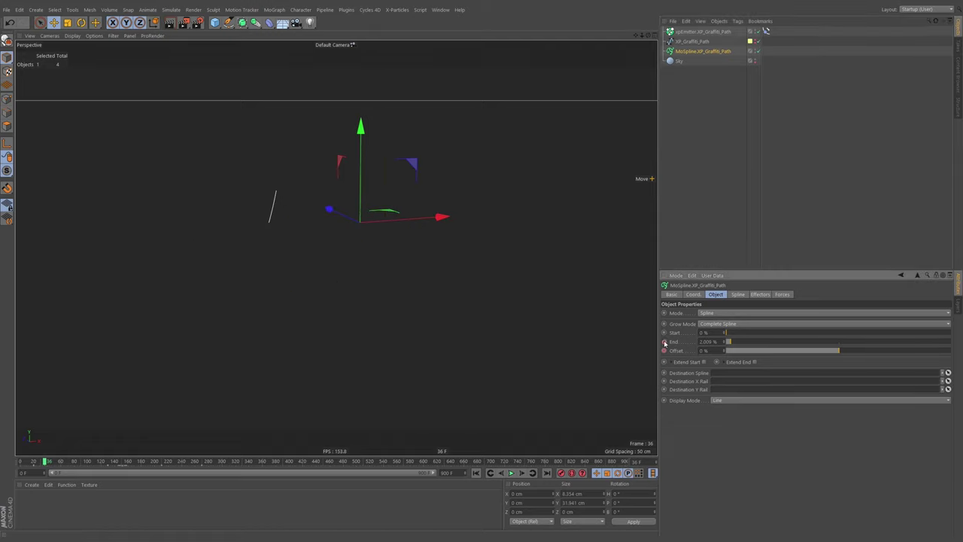
# Step: Keyframe the MoSpline's End at 0% on frame 20
pyautogui.moveTo(727, 341)
pyautogui.mouseDown()
pyautogui.moveTo(962, 347)
pyautogui.moveTo(672, 344)
pyautogui.mouseUp()
pyautogui.click(33, 460)
pyautogui.click(664, 342)
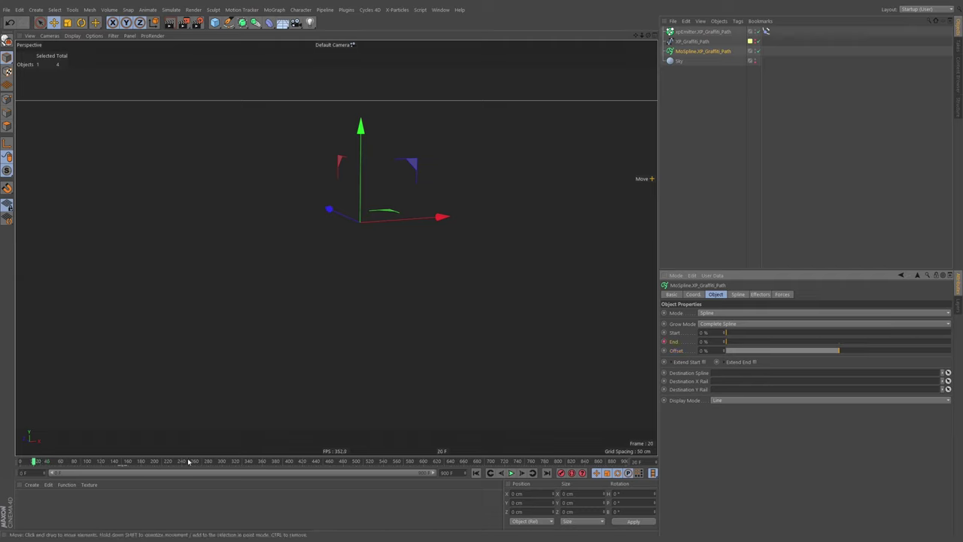
# Step: Set the end of the project timeline to frame 300
pyautogui.click(136, 460)
pyautogui.doubleClick(444, 473)
pyautogui.write('300')
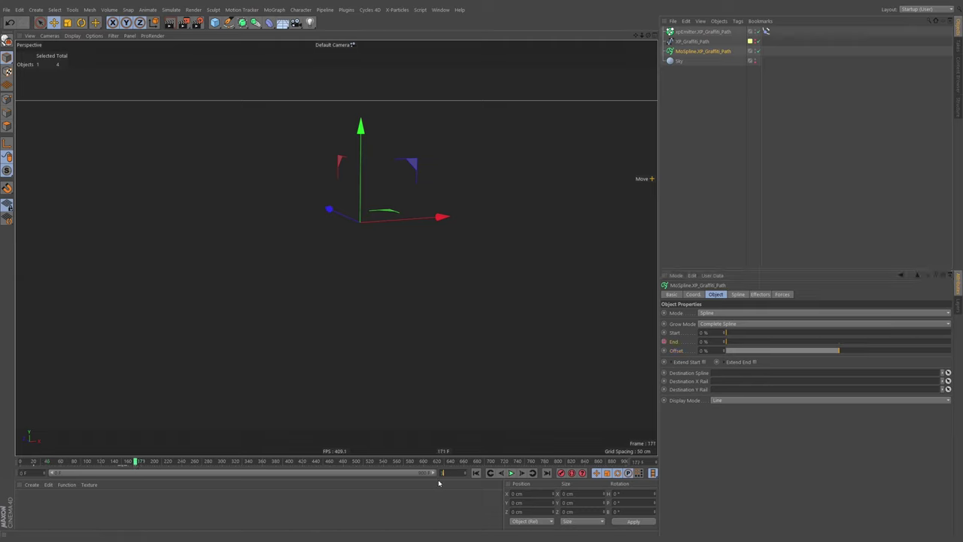
pyautogui.press('Return')
# Step: Keyframe the MoSpline's End at 100% on frame 180
pyautogui.moveTo(365, 463); pyautogui.dragTo(391, 466)
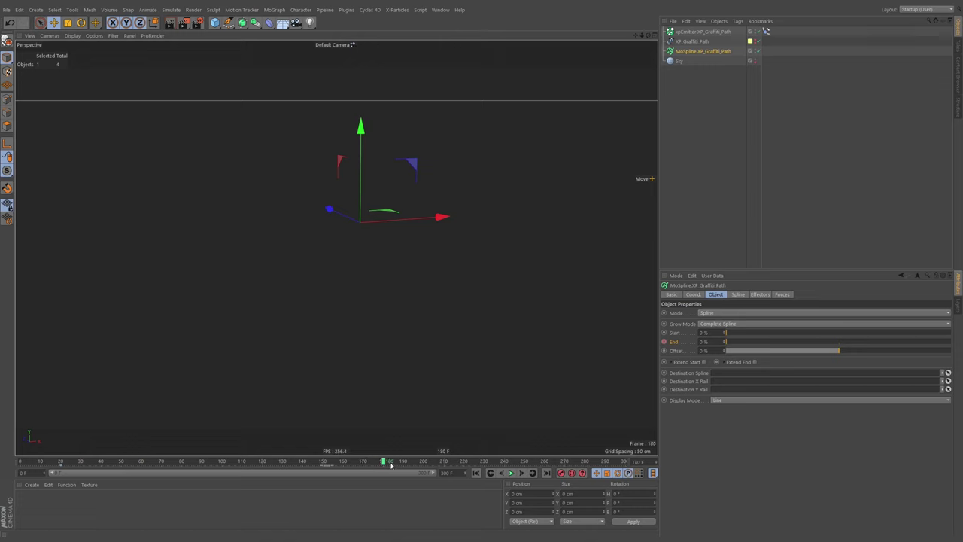
pyautogui.moveTo(742, 344); pyautogui.dragTo(758, 342)
pyautogui.click(664, 342)
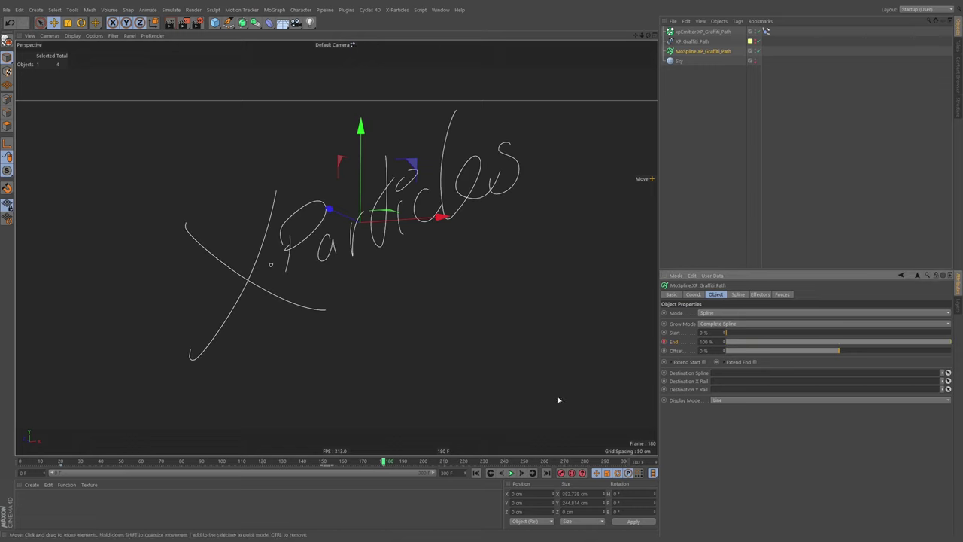
# Step: Rewind to frame 0 and play the animation to check particles emitting along the growing MoSpline, stopping at frame 105
pyautogui.moveTo(389, 464); pyautogui.dragTo(21, 464)
pyautogui.click(685, 72)
pyautogui.click(690, 41)
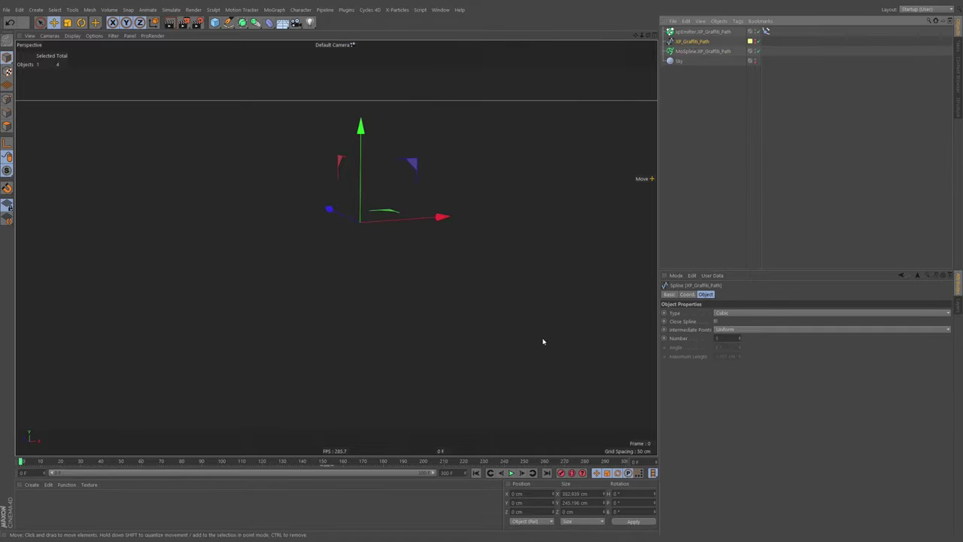
pyautogui.press('F8')
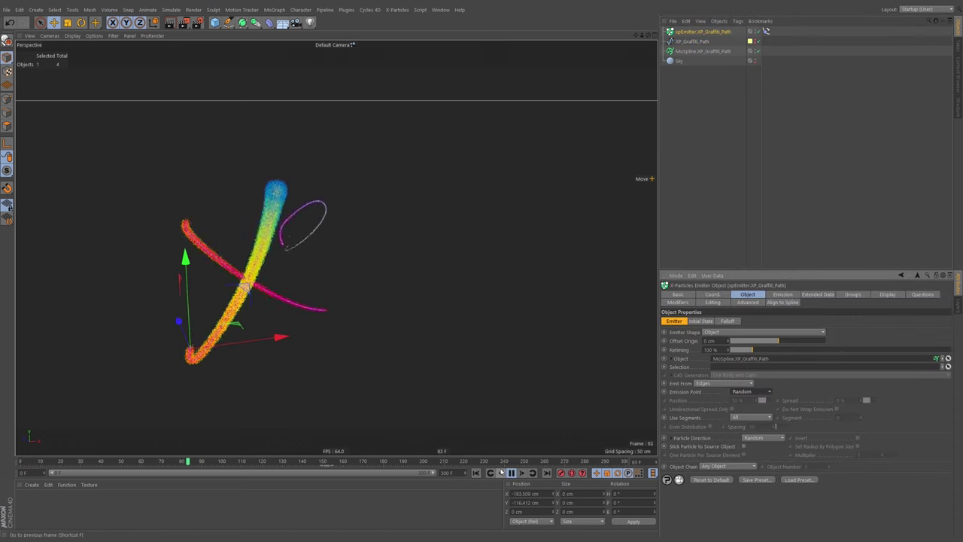
pyautogui.press('F8')
pyautogui.click(679, 83)
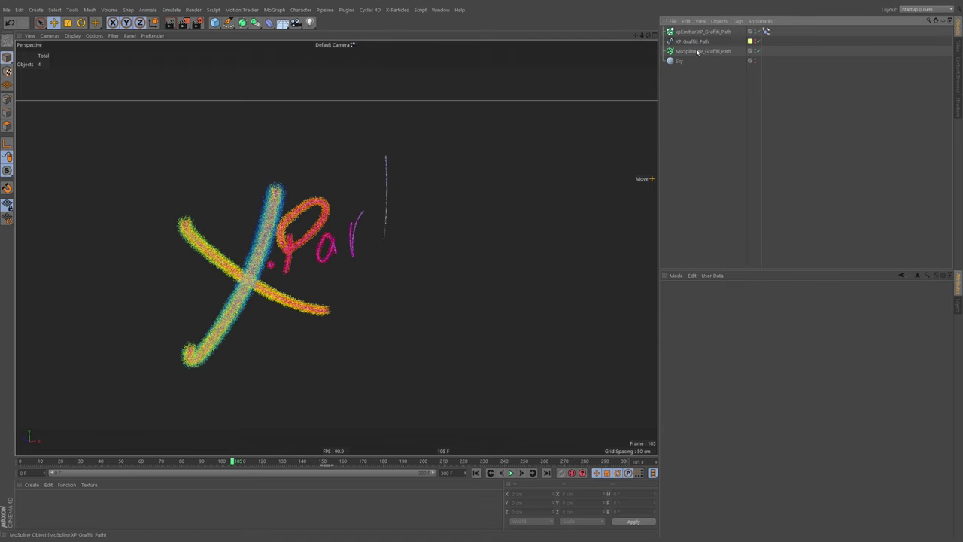
# Step: Compare the XP_Graffiti_Path spline with the MoSpline, sweeping the MoSpline's End up to 100%
pyautogui.click(682, 52)
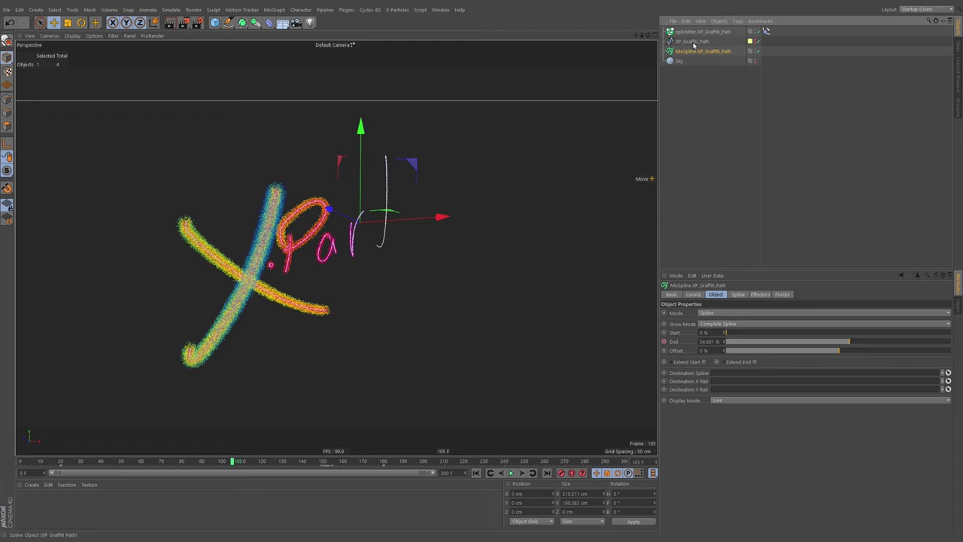
pyautogui.click(701, 42)
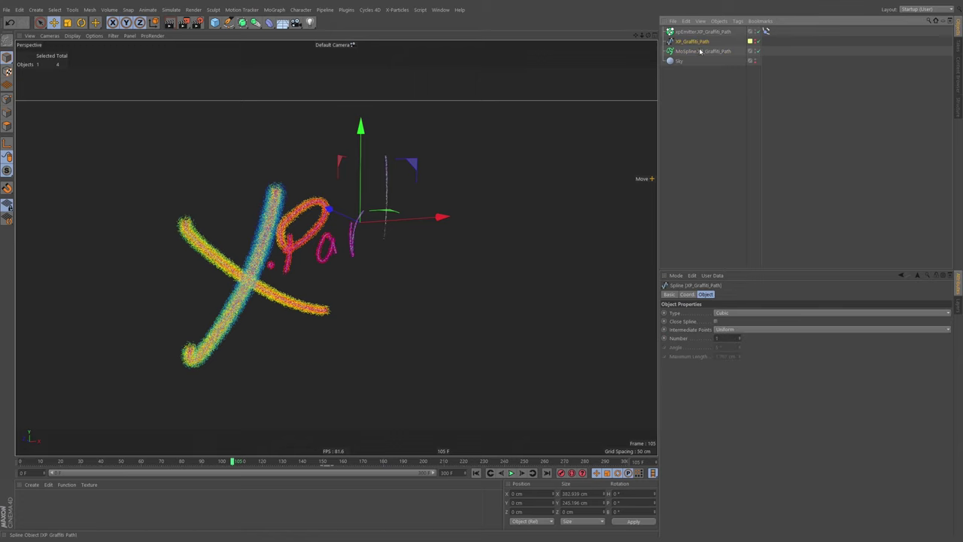
pyautogui.click(701, 51)
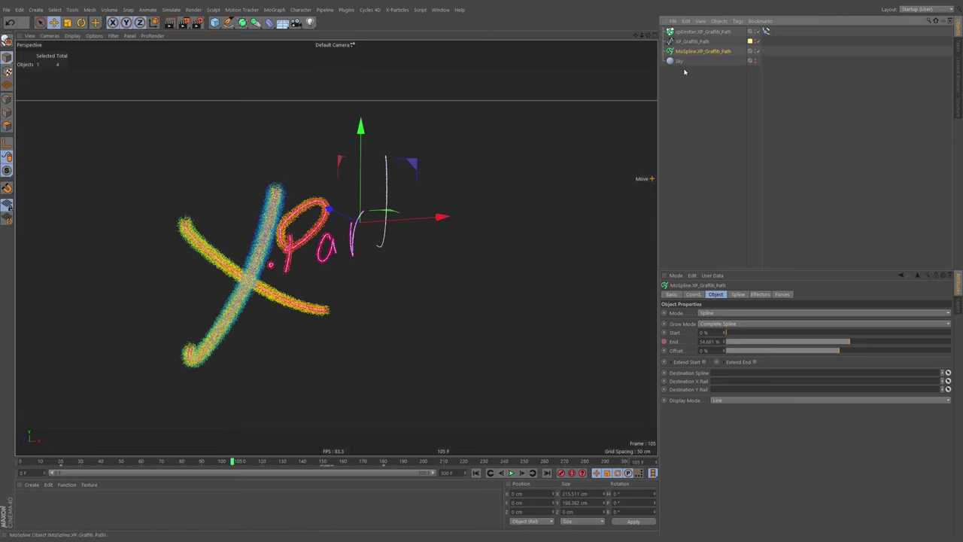
pyautogui.moveTo(875, 345); pyautogui.dragTo(962, 343)
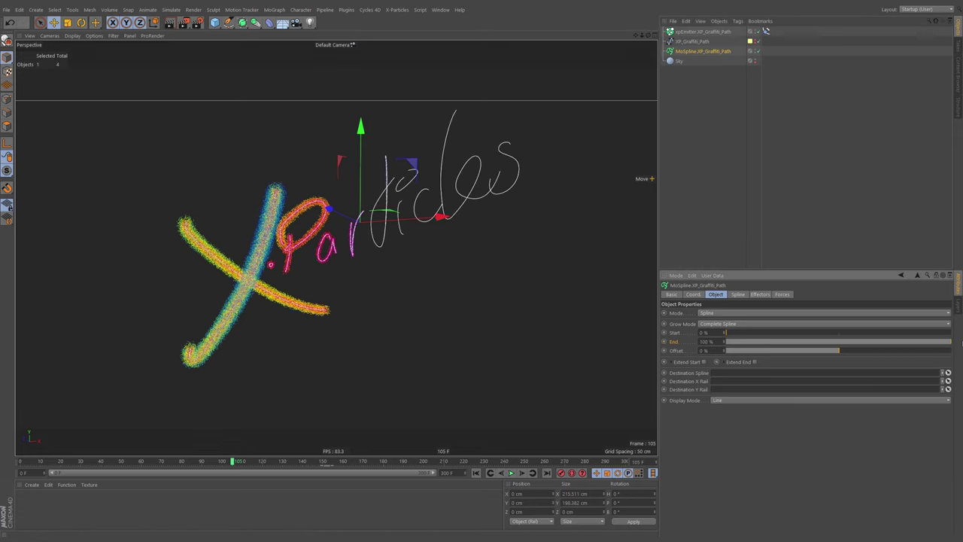
# Step: Disable MoSpline.XP_Graffiti_Path and add a Cloner object to the scene
pyautogui.click(760, 51)
pyautogui.click(785, 58)
pyautogui.click(693, 41)
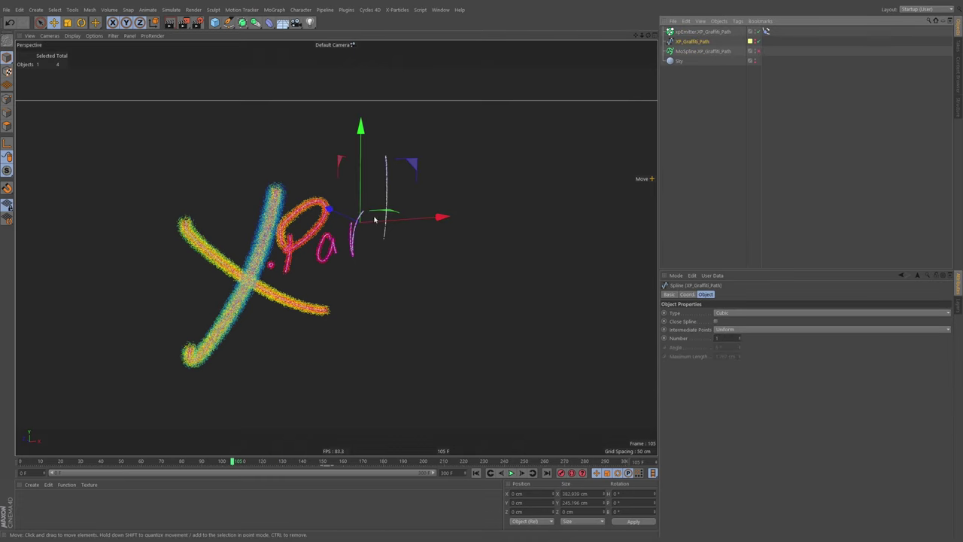
pyautogui.hotkey('shift', 'c')
pyautogui.write('cloner')
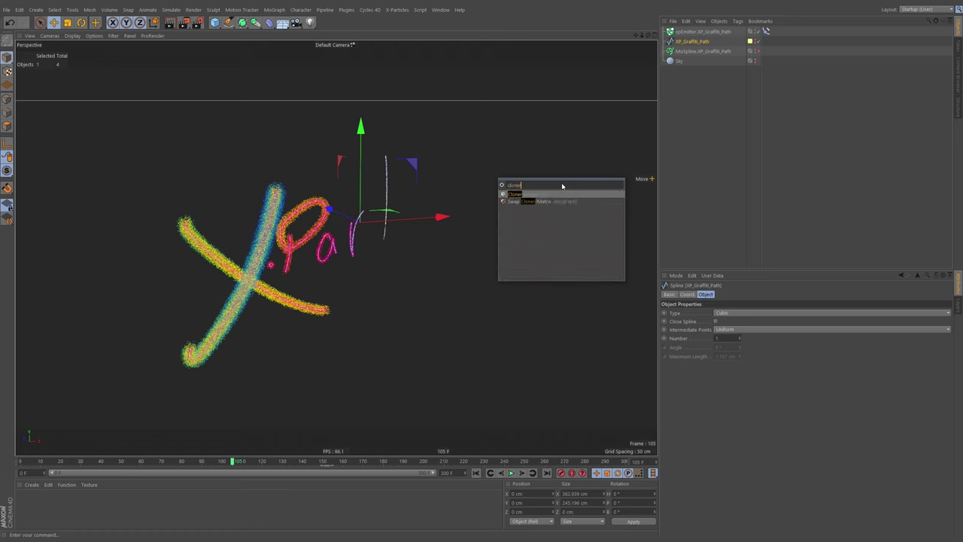
pyautogui.press('Return')
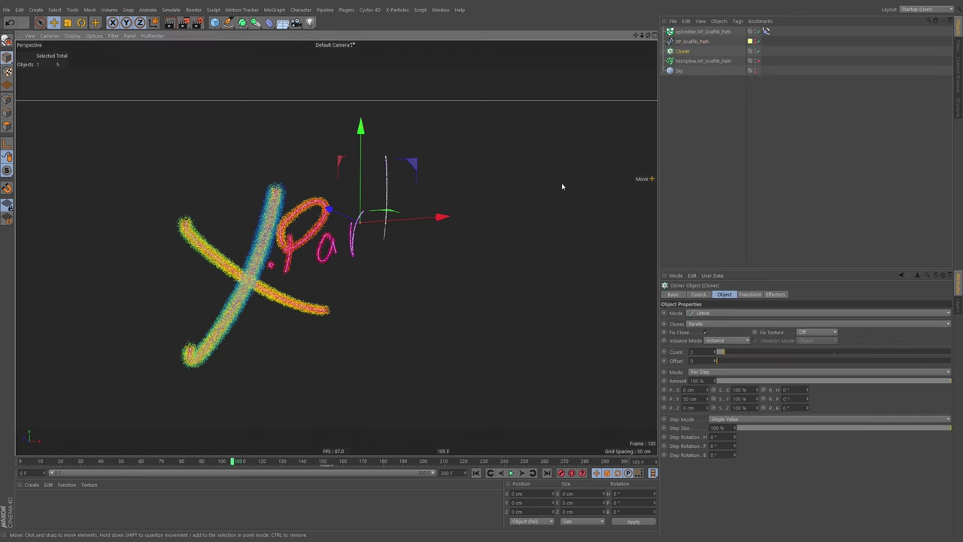
# Step: Add a Polygon object and make it a child of the Cloner
pyautogui.click(215, 22)
pyautogui.hotkey('ctrl', 'z')
pyautogui.click(216, 23)
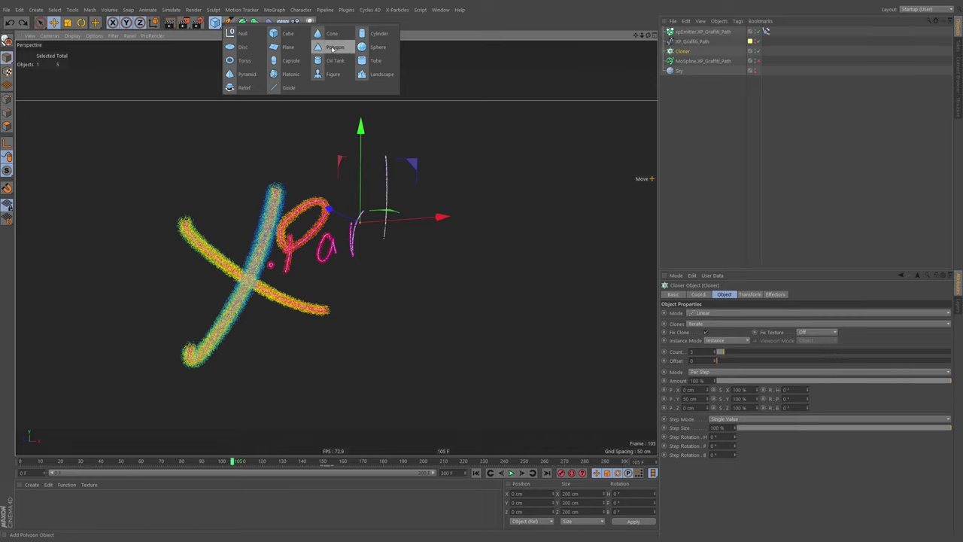
pyautogui.click(333, 47)
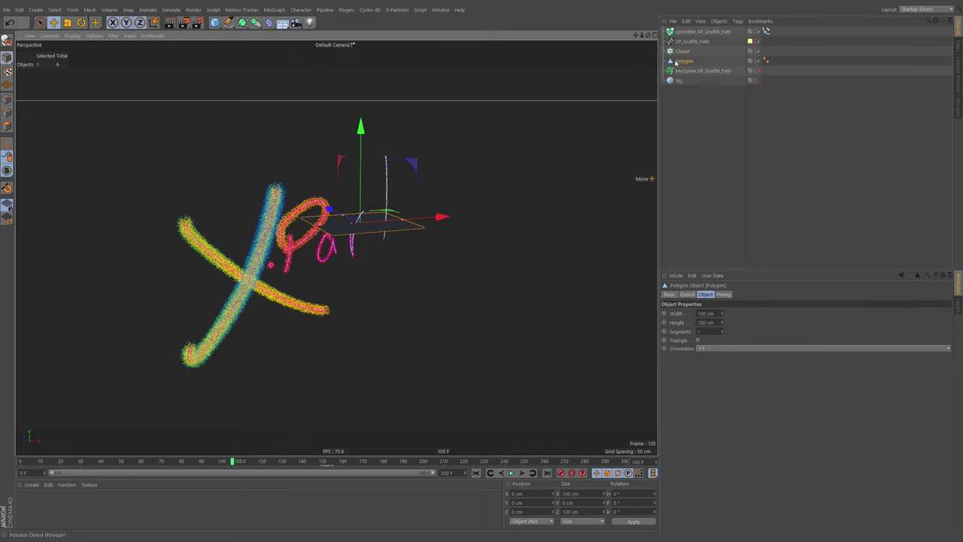
pyautogui.moveTo(684, 61); pyautogui.dragTo(683, 50)
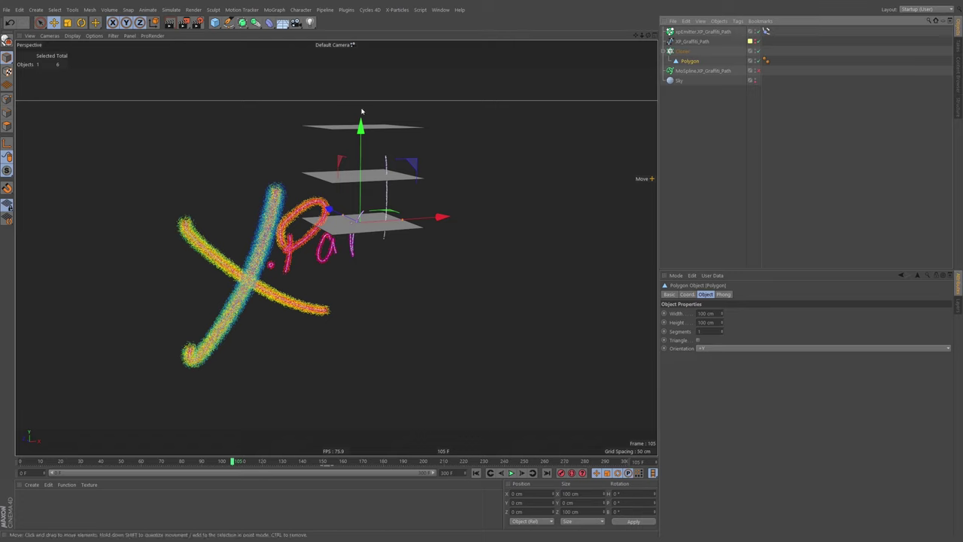
# Step: Shrink the cloned Polygon to a width and height of 10 cm
pyautogui.press('t')
pyautogui.moveTo(474, 165); pyautogui.dragTo(354, 286)
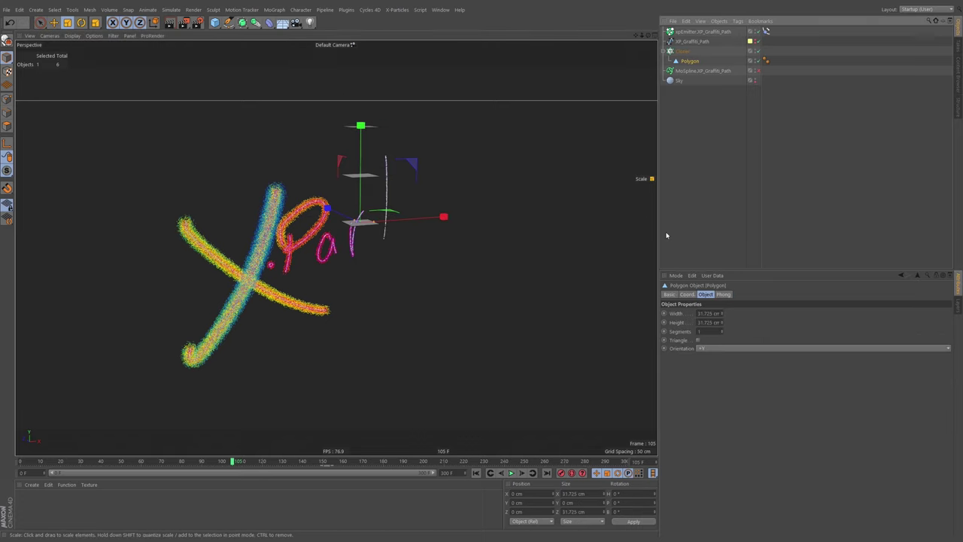
pyautogui.doubleClick(709, 314)
pyautogui.write('10')
pyautogui.press('Return')
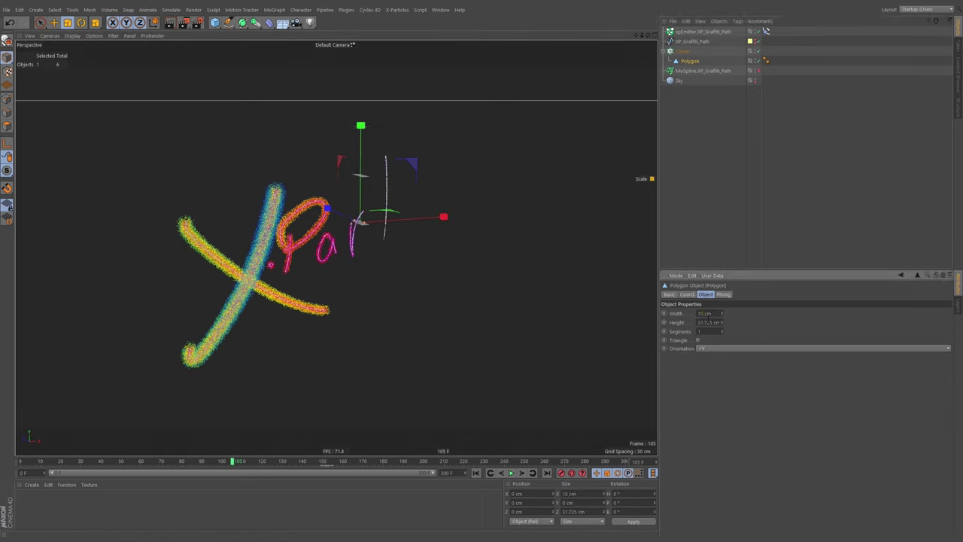
pyautogui.doubleClick(708, 323)
pyautogui.write('10')
pyautogui.keyDown('alt'); pyautogui.moveTo(380, 203); pyautogui.dragTo(383, 220); pyautogui.keyUp('alt')
pyautogui.keyDown('alt'); pyautogui.moveTo(383, 220); pyautogui.dragTo(424, 213, button='right'); pyautogui.keyUp('alt')
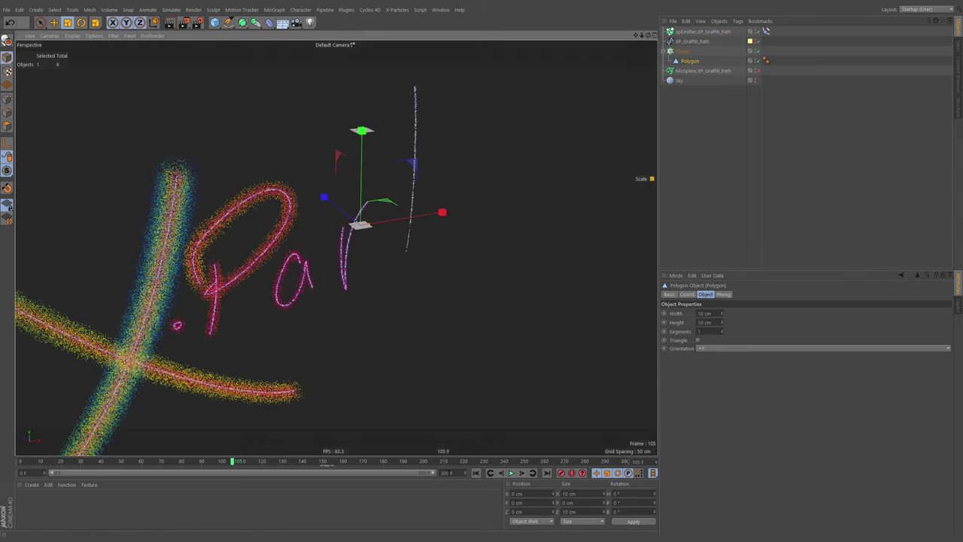
# Step: Return to frame 0, switch the Cloner's Mode to Object and assign the XP_Graffiti_Path spline as its Object
pyautogui.click(475, 472)
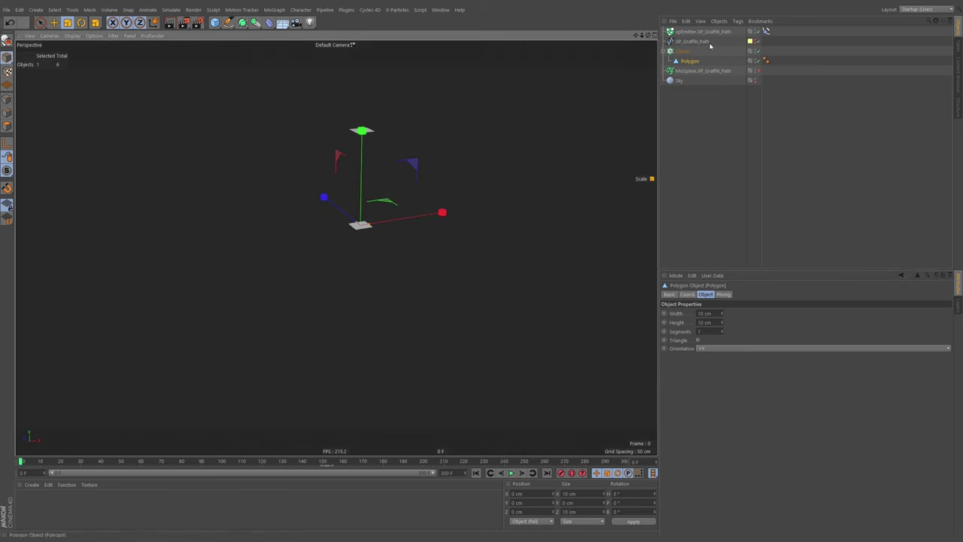
pyautogui.click(682, 50)
pyautogui.click(704, 313)
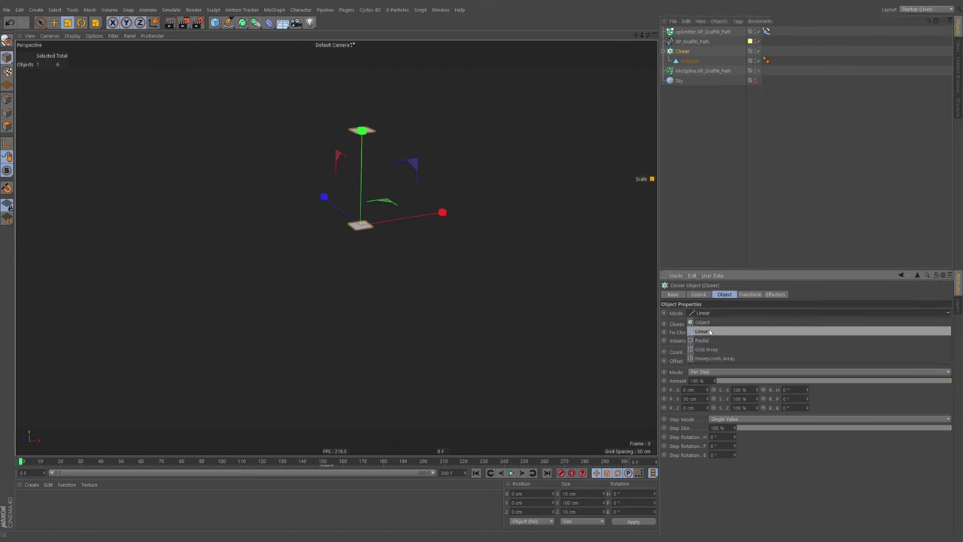
pyautogui.click(708, 322)
pyautogui.moveTo(693, 42); pyautogui.dragTo(715, 352)
pyautogui.scroll(-6, 469, 174)
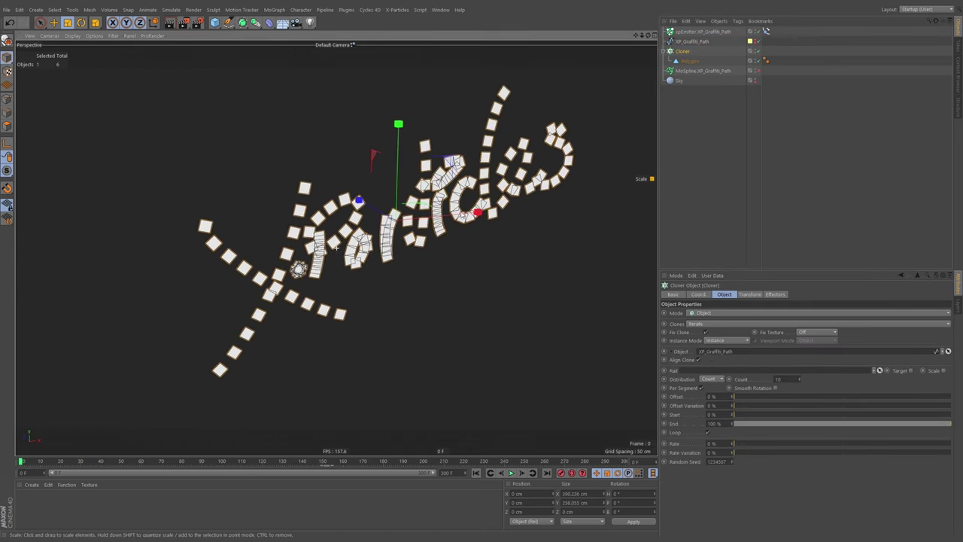
pyautogui.keyDown('alt'); pyautogui.moveTo(455, 216); pyautogui.dragTo(472, 237); pyautogui.keyUp('alt')
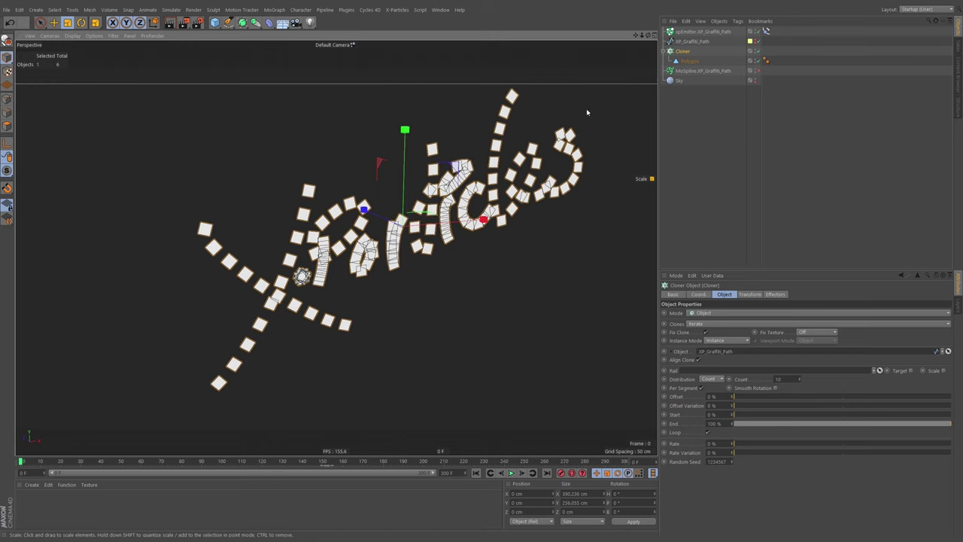
# Step: Limit the Cloner to one clone with Count 1 and Per Segment off, and re-enable the XP_Graffiti_Path spline
pyautogui.click(780, 379)
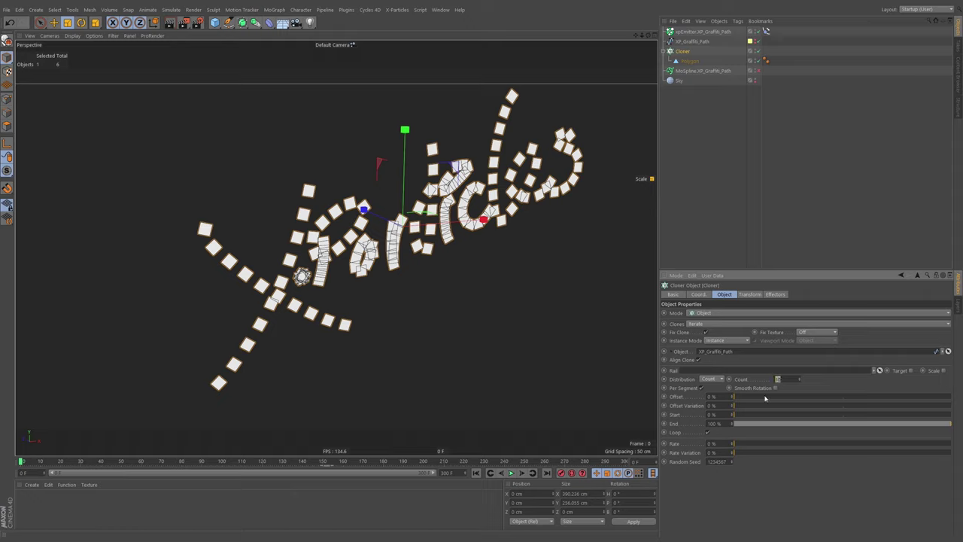
pyautogui.write('1')
pyautogui.press('Return')
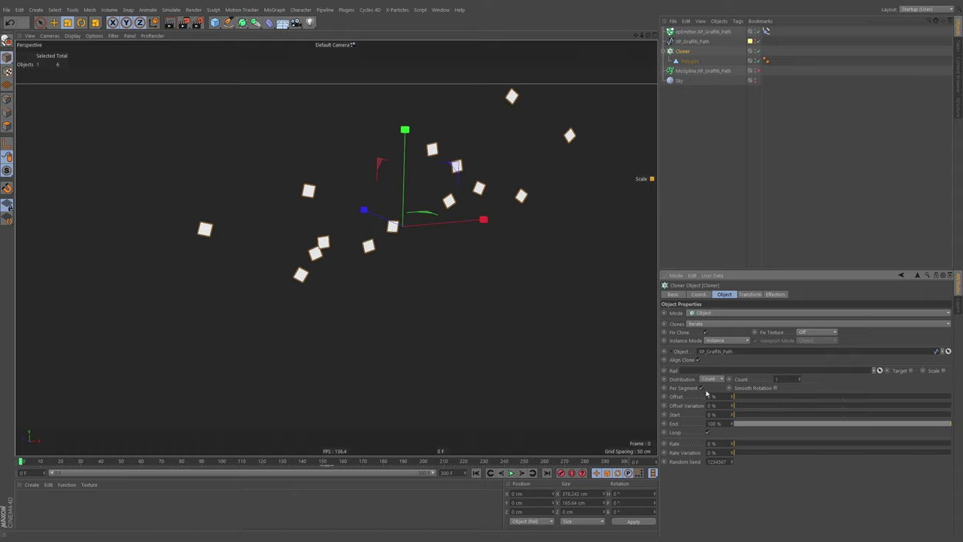
pyautogui.click(702, 388)
pyautogui.click(703, 388)
pyautogui.click(702, 388)
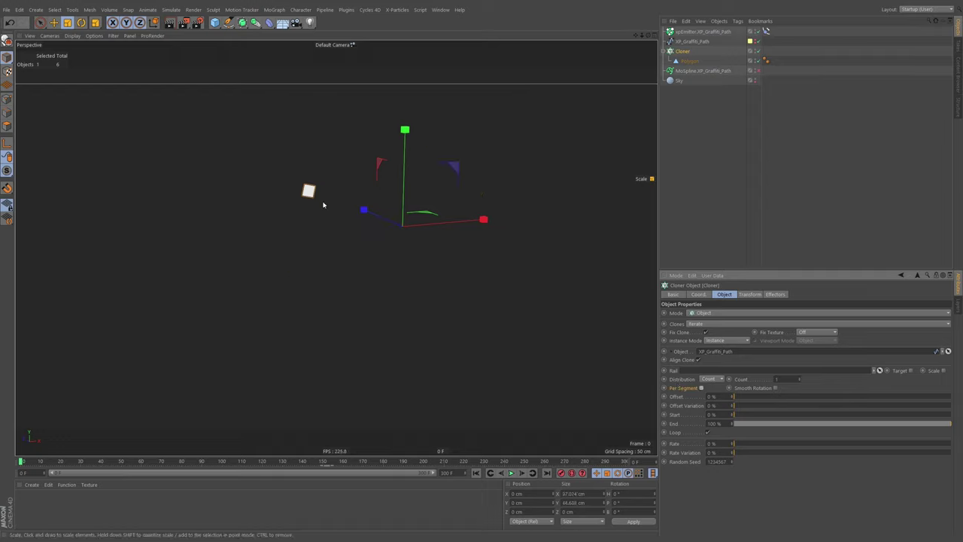
pyautogui.click(757, 41)
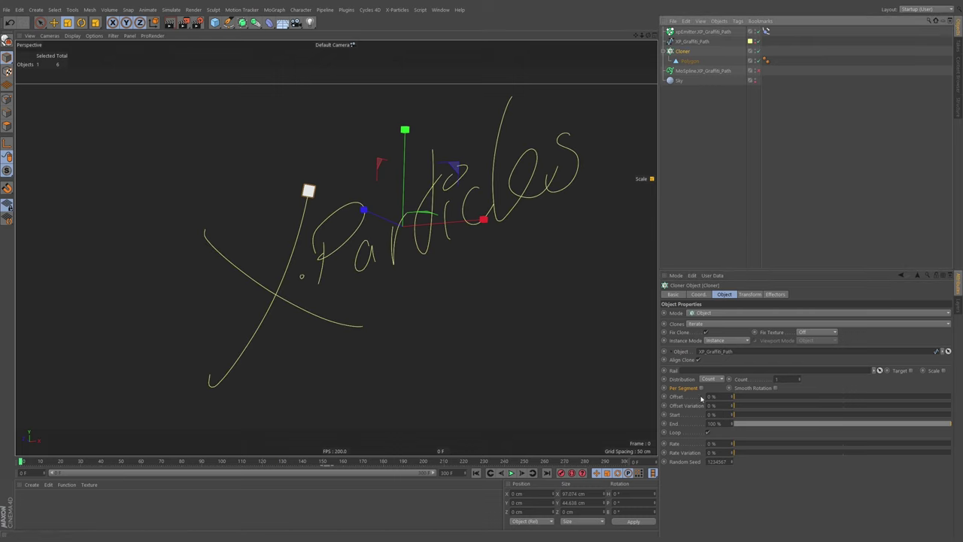
# Step: Vary the Cloner's Offset through its range to preview the polygon travelling along the XP_Graffiti_Path spline
pyautogui.moveTo(741, 397)
pyautogui.mouseDown()
pyautogui.moveTo(960, 399)
pyautogui.moveTo(744, 398)
pyautogui.moveTo(952, 398)
pyautogui.moveTo(785, 412)
pyautogui.moveTo(914, 411)
pyautogui.moveTo(595, 415)
pyautogui.moveTo(962, 412)
pyautogui.mouseUp()
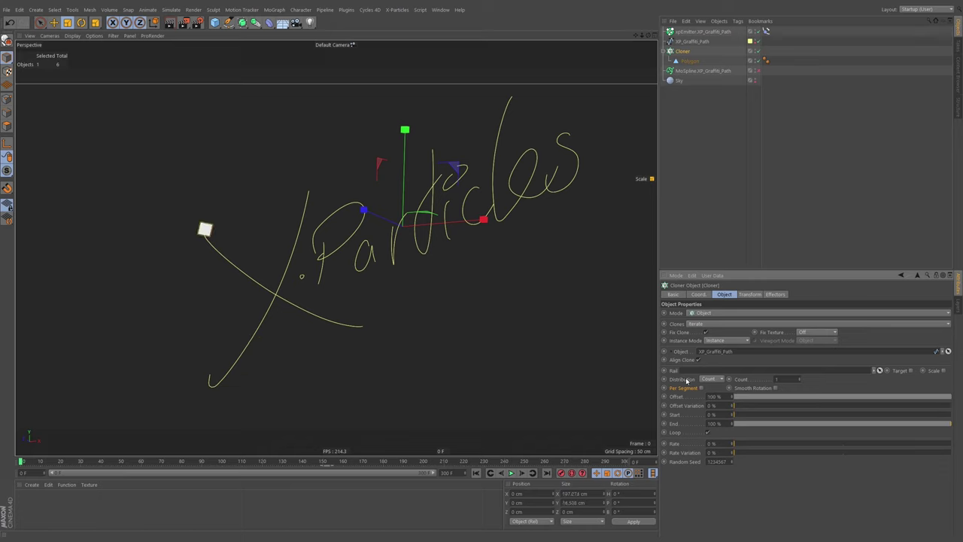
pyautogui.moveTo(749, 398); pyautogui.dragTo(953, 399)
pyautogui.moveTo(732, 399)
pyautogui.mouseDown()
pyautogui.moveTo(777, 256)
pyautogui.moveTo(777, 45)
pyautogui.moveTo(777, 388)
pyautogui.moveTo(735, 384)
pyautogui.moveTo(749, 310)
pyautogui.mouseUp()
pyautogui.doubleClick(722, 397)
pyautogui.doubleClick(719, 397)
# Step: Keyframe the Cloner's Offset from 0% at frame 10 to 1400% at frame 210
pyautogui.moveTo(750, 399); pyautogui.dragTo(677, 404)
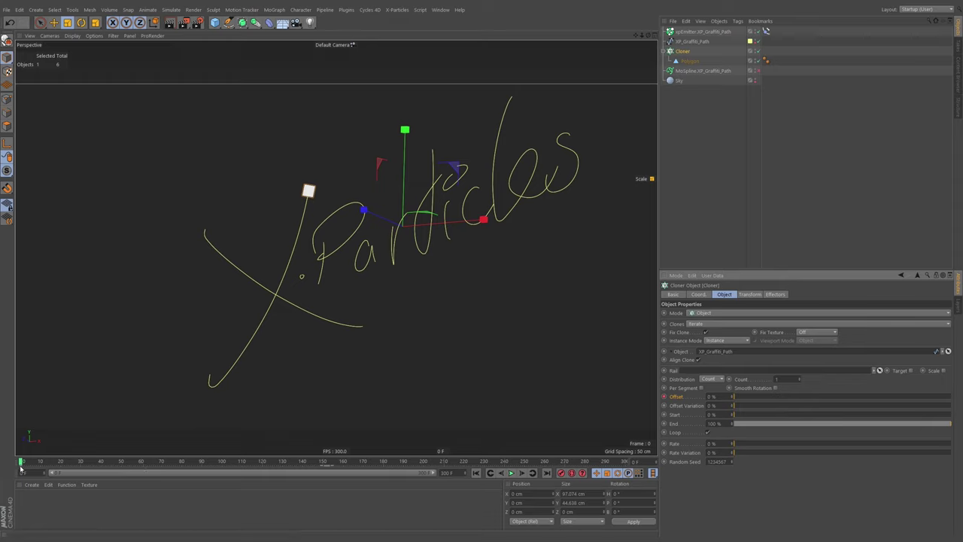
pyautogui.moveTo(21, 466); pyautogui.dragTo(446, 468)
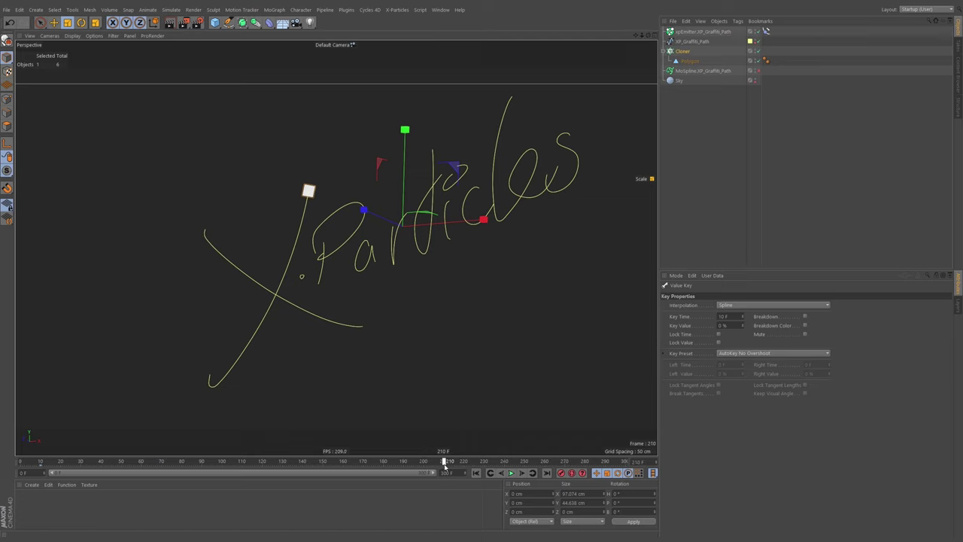
pyautogui.click(682, 51)
pyautogui.moveTo(741, 397); pyautogui.dragTo(950, 398)
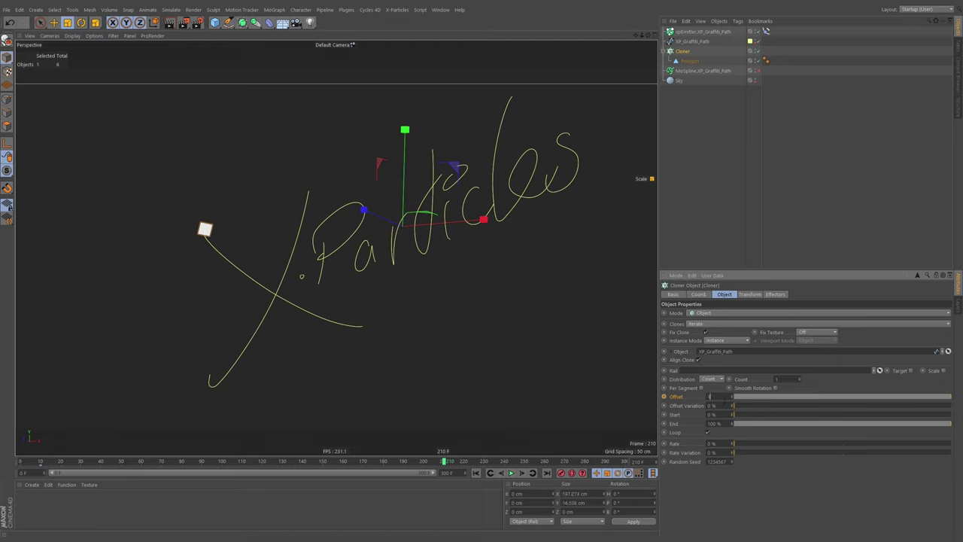
pyautogui.press('Return')
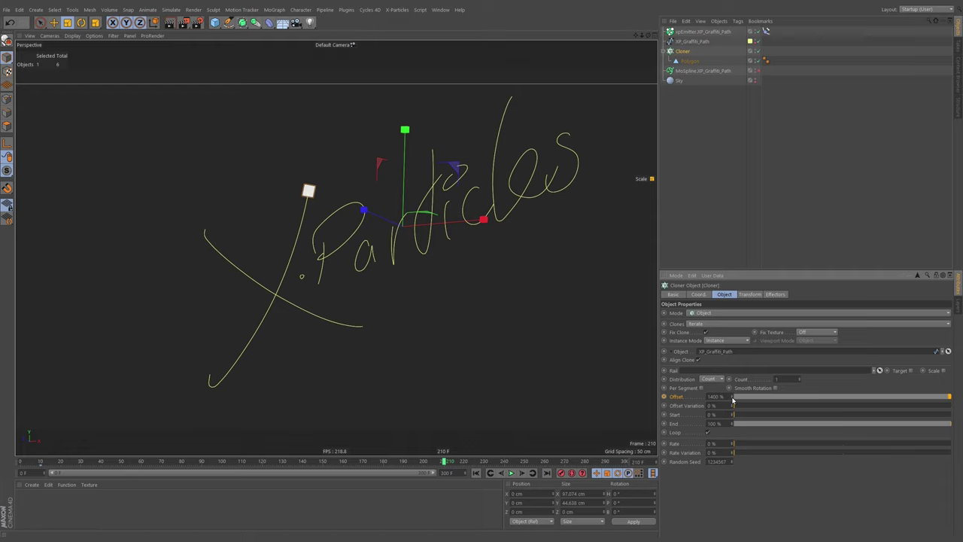
pyautogui.click(732, 399)
# Step: Scrub and play the timeline to check the animated polygon's travel through the lettering
pyautogui.moveTo(443, 461); pyautogui.dragTo(221, 461)
pyautogui.moveTo(275, 461)
pyautogui.mouseDown()
pyautogui.moveTo(39, 461)
pyautogui.moveTo(368, 465)
pyautogui.moveTo(172, 465)
pyautogui.mouseUp()
pyautogui.click(707, 433)
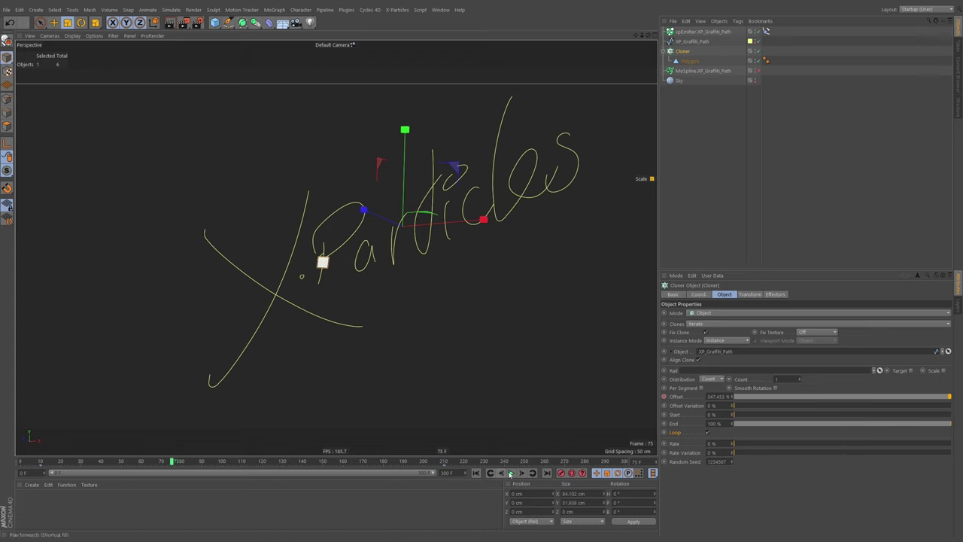
pyautogui.click(511, 473)
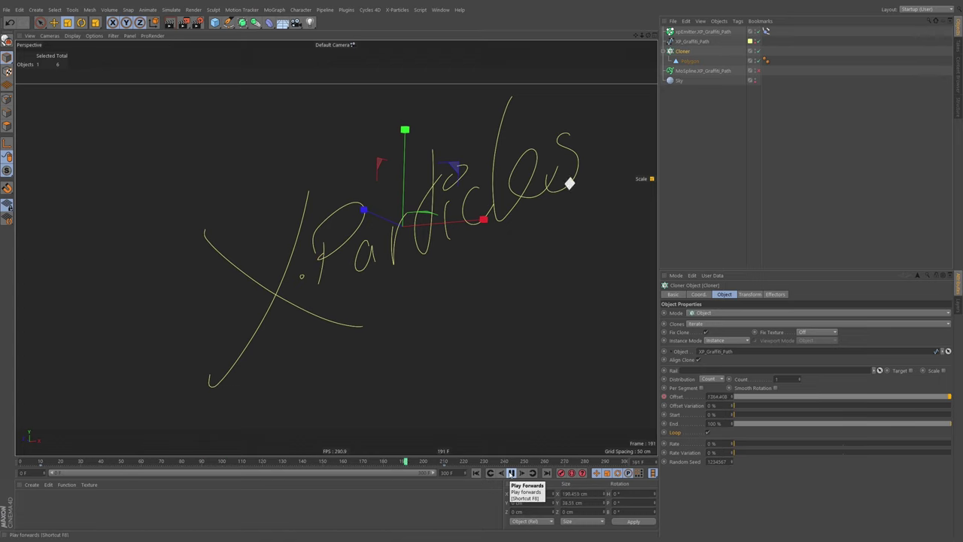
# Step: Move the final Offset keyframe to frame 290 and replay the animation from the start
pyautogui.click(460, 467)
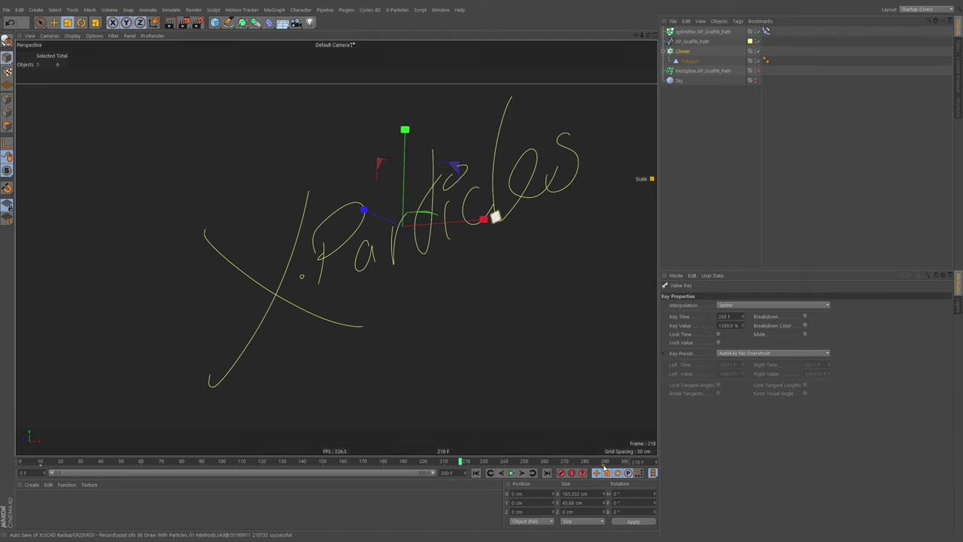
pyautogui.click(477, 473)
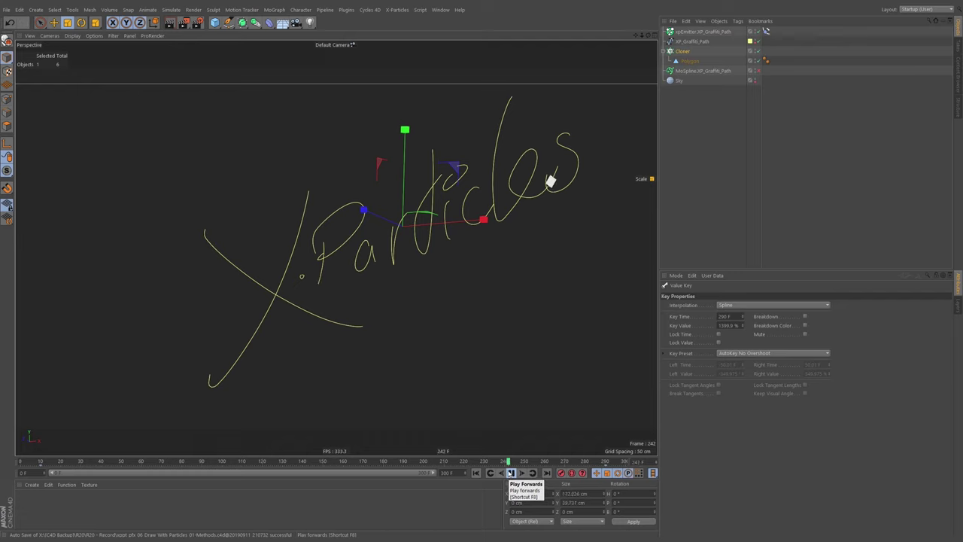
pyautogui.click(682, 50)
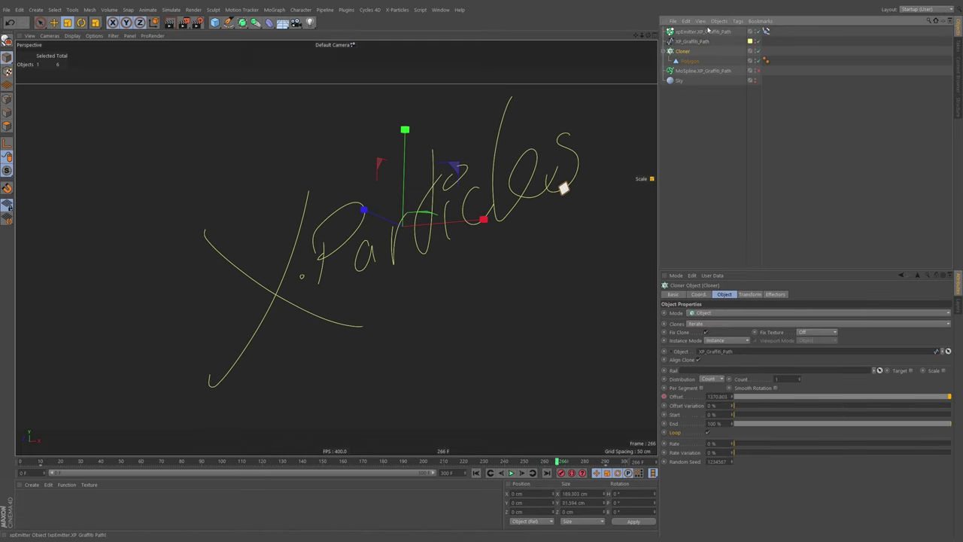
# Step: Rename the X-Particles emitter as xpEmitter.Spray Paint
pyautogui.click(703, 31)
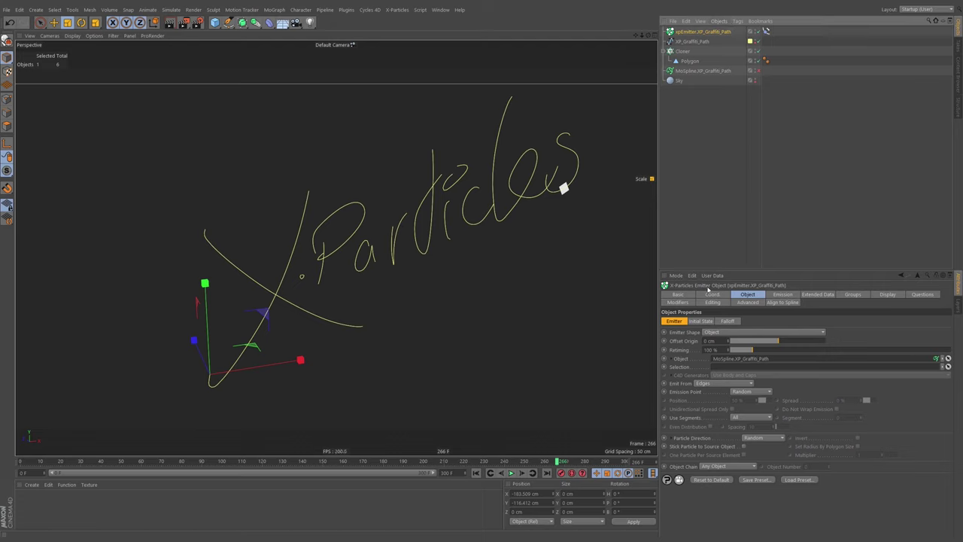
pyautogui.doubleClick(702, 31)
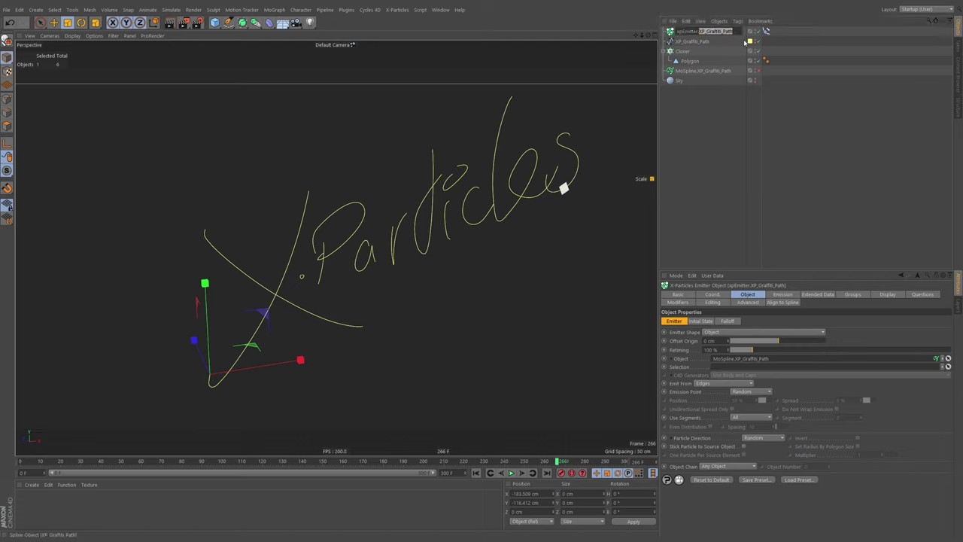
pyautogui.press('BackSpace')
pyautogui.press('Return')
pyautogui.doubleClick(688, 32)
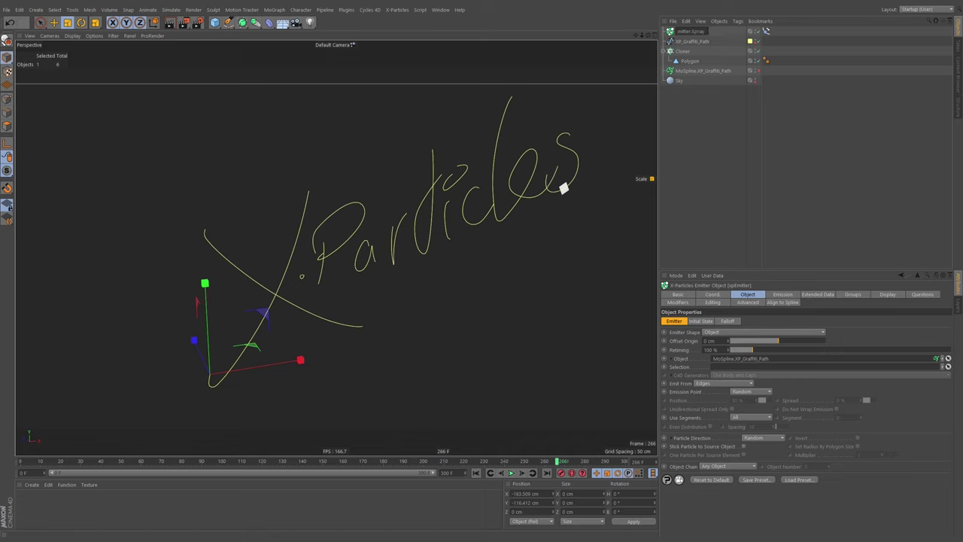
pyautogui.press('Return')
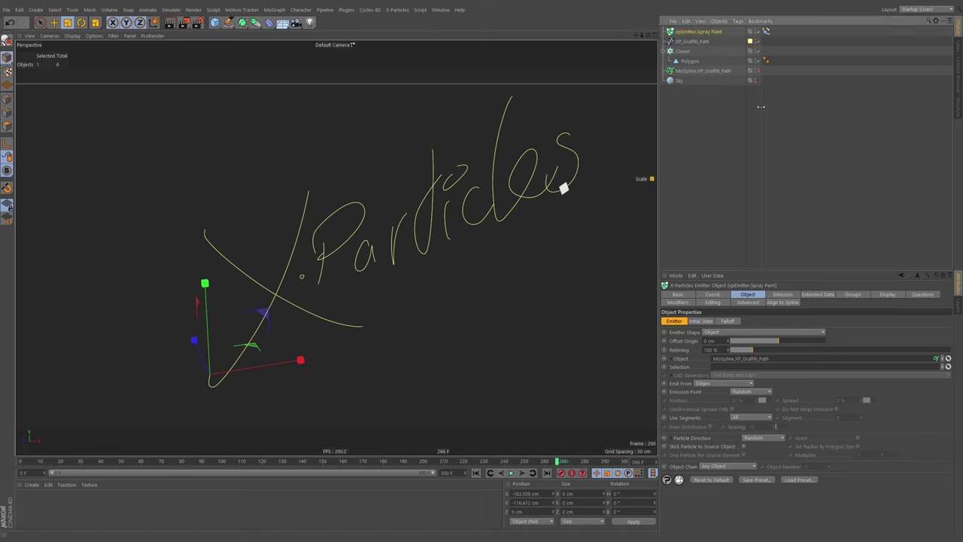
# Step: Make the emitter emit from the Cloner's Polygon Area with Particle Direction set to Normal, and play the simulation from frame 0
pyautogui.click(715, 384)
pyautogui.click(712, 398)
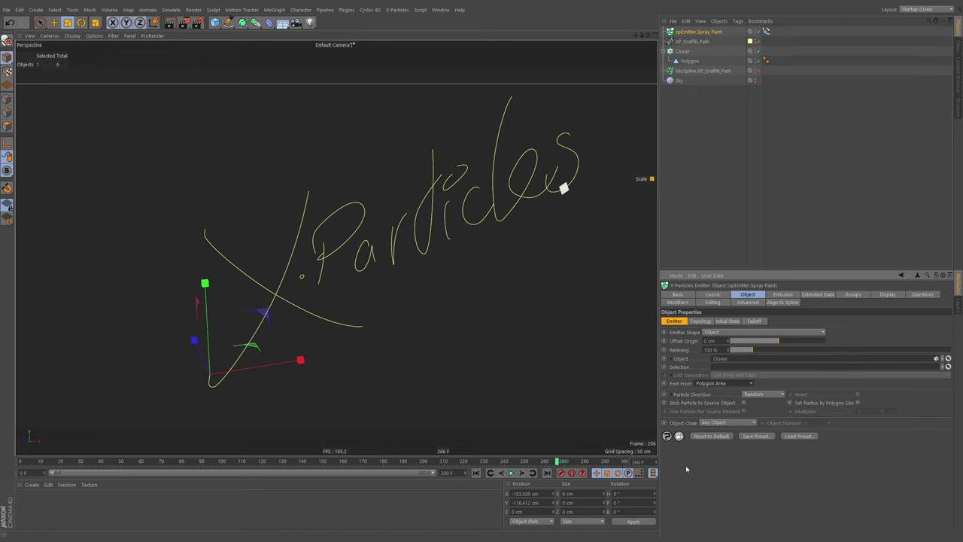
pyautogui.click(476, 473)
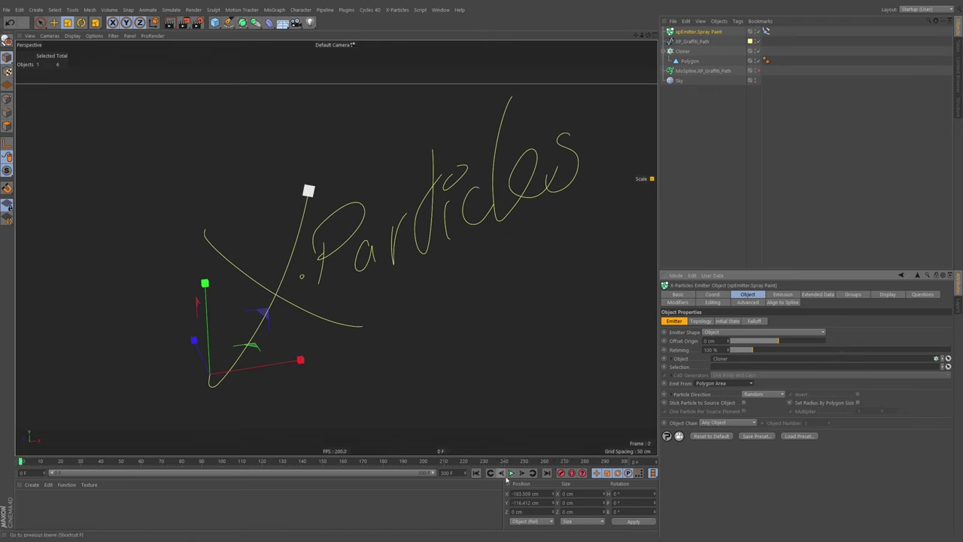
pyautogui.click(758, 395)
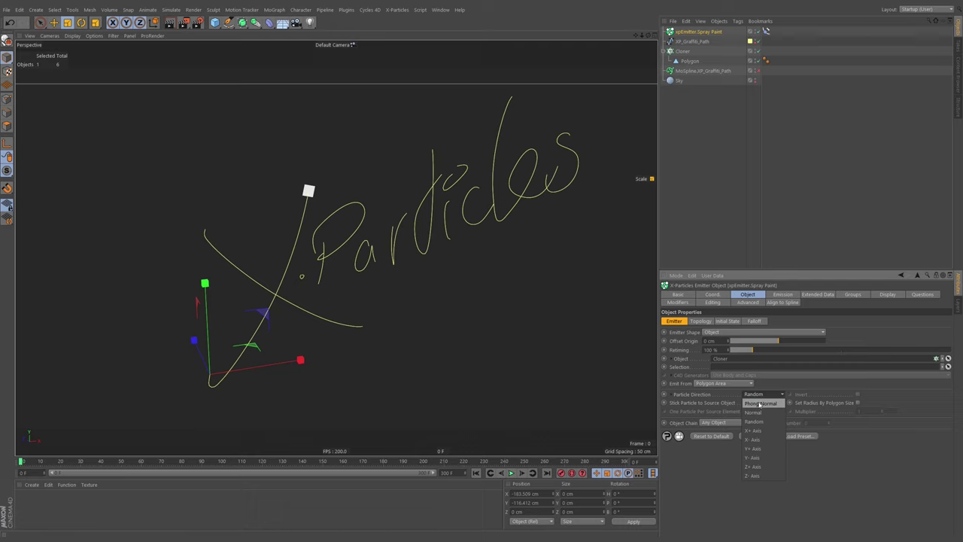
pyautogui.click(761, 410)
pyautogui.rightClick(696, 395)
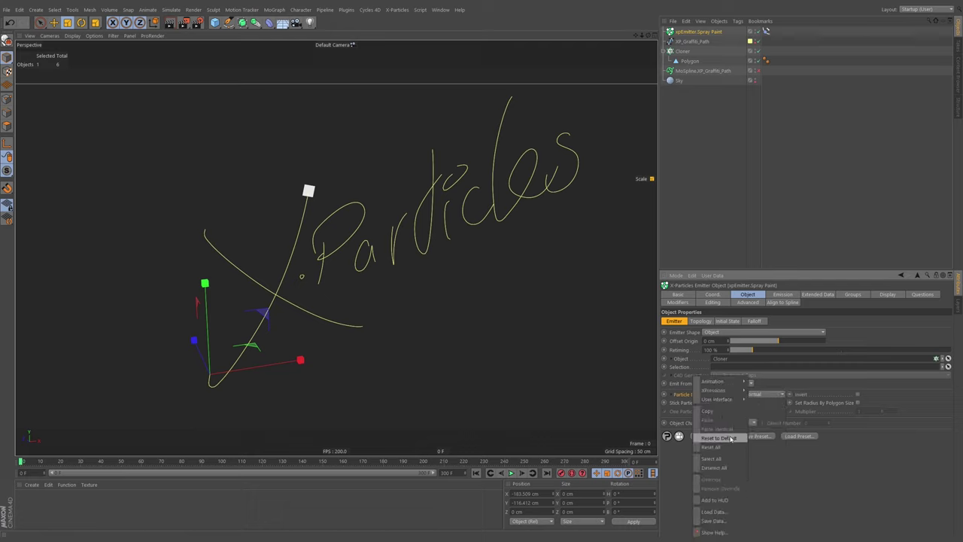
pyautogui.click(731, 441)
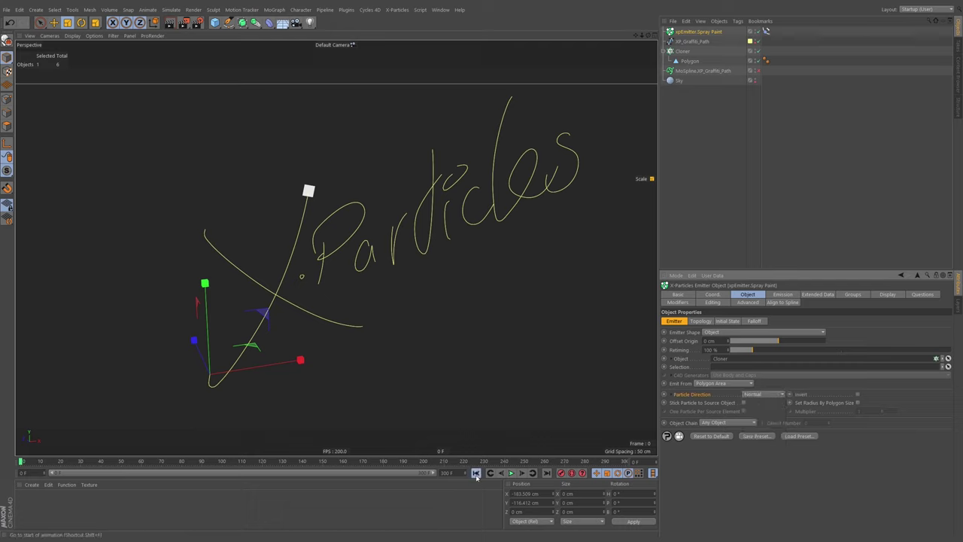
pyautogui.click(510, 474)
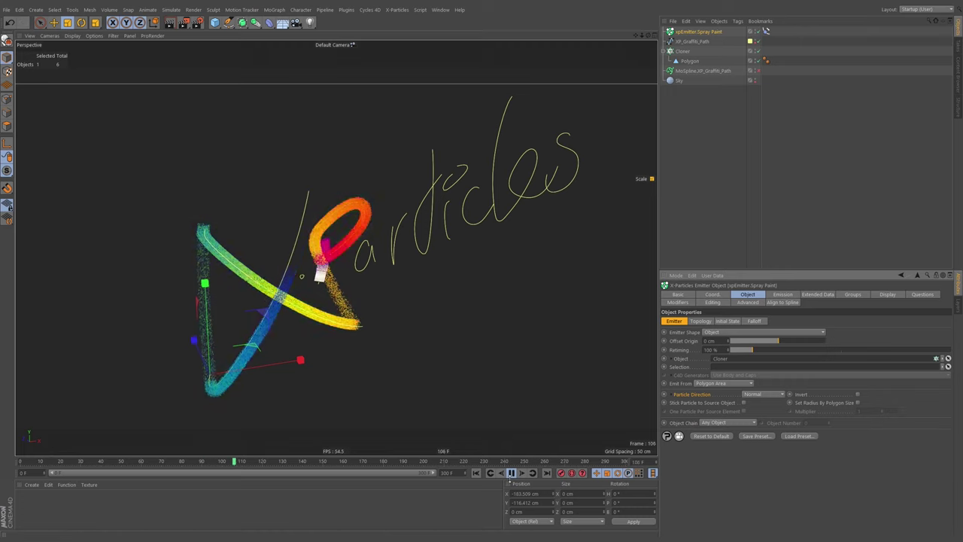
pyautogui.click(512, 474)
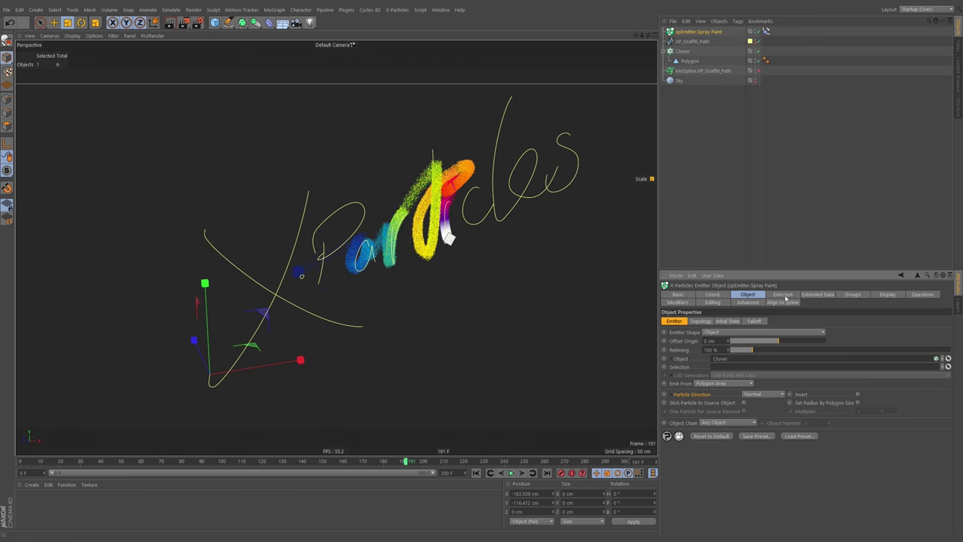
# Step: Enable Emit all Frames and Full Lifespan, set Birthrate to 5000 and Speed and its Variation to 0 cm, and replay the simulation
pyautogui.click(784, 294)
pyautogui.click(708, 370)
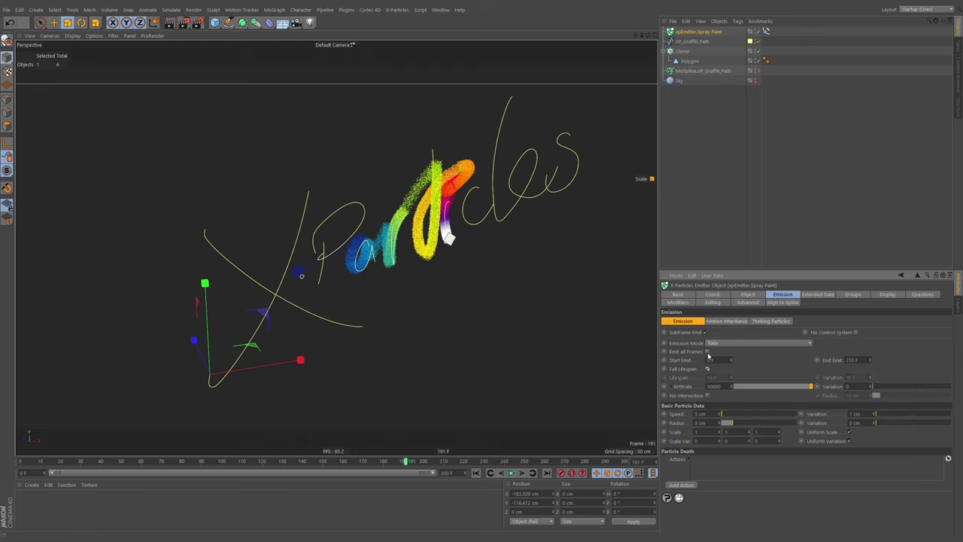
pyautogui.click(707, 351)
pyautogui.click(487, 476)
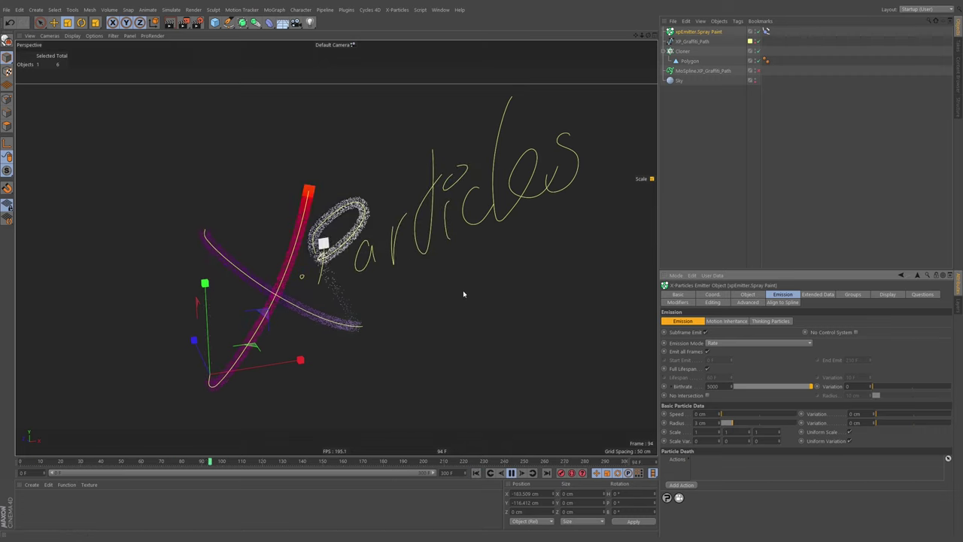
pyautogui.click(511, 472)
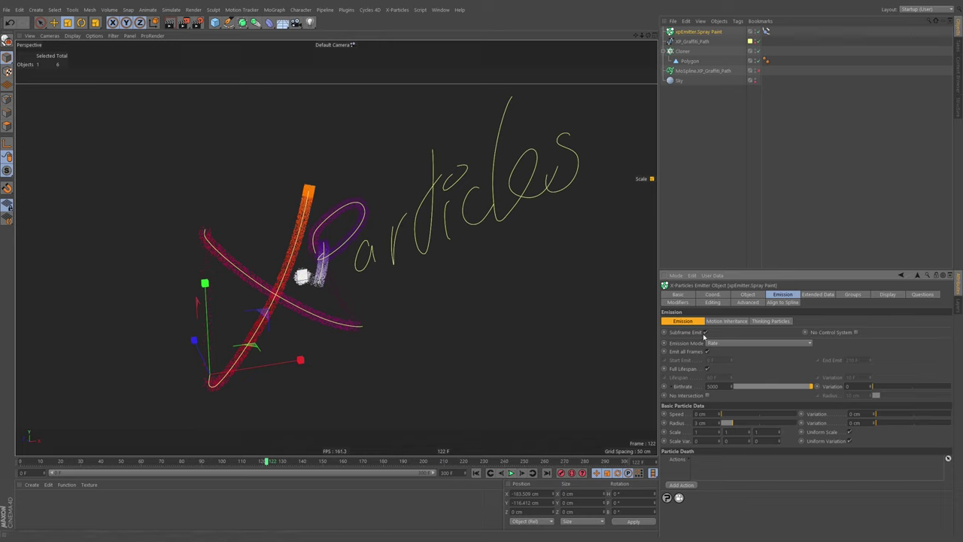
# Step: Turn off Subframe Emit and replay the simulation from the start to examine the spacing of the emitted particles
pyautogui.click(705, 332)
pyautogui.click(476, 473)
pyautogui.click(511, 473)
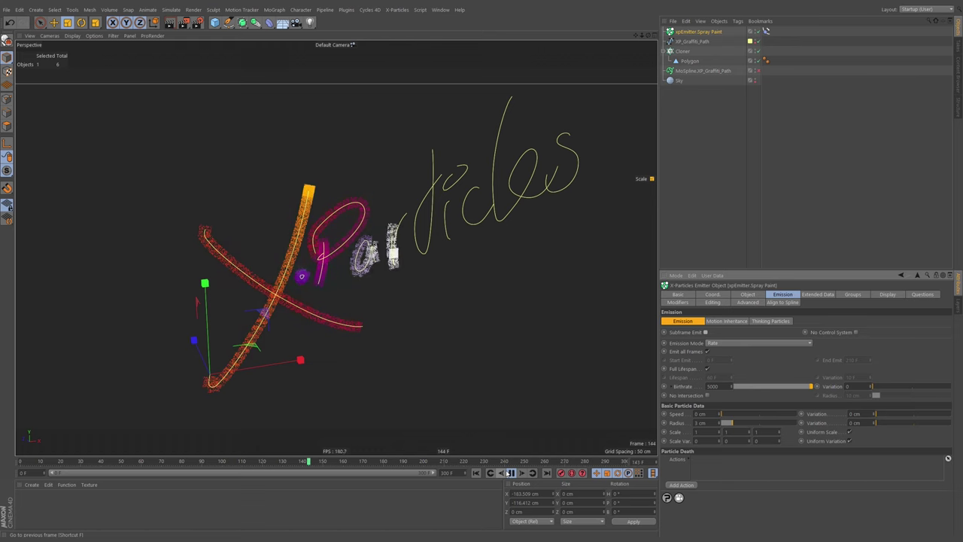
pyautogui.click(511, 473)
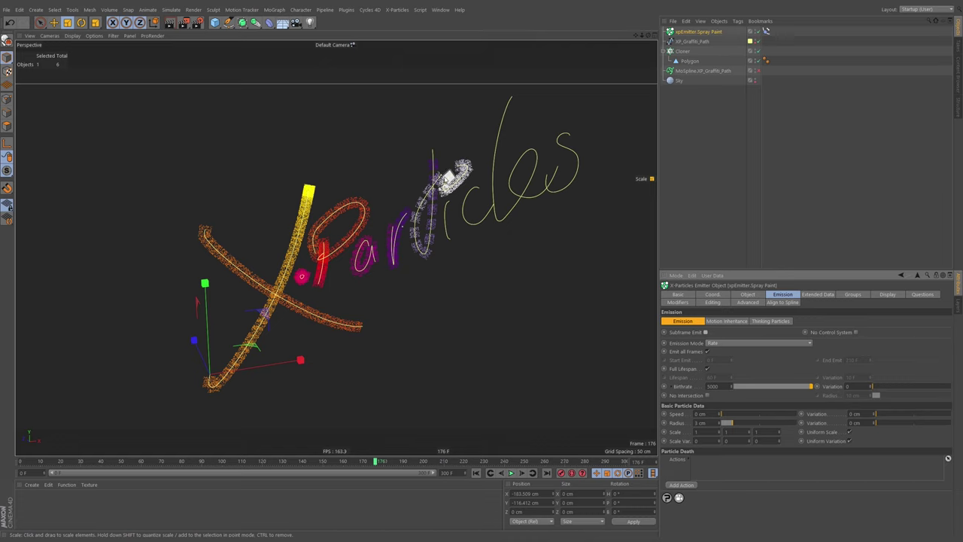
pyautogui.click(511, 473)
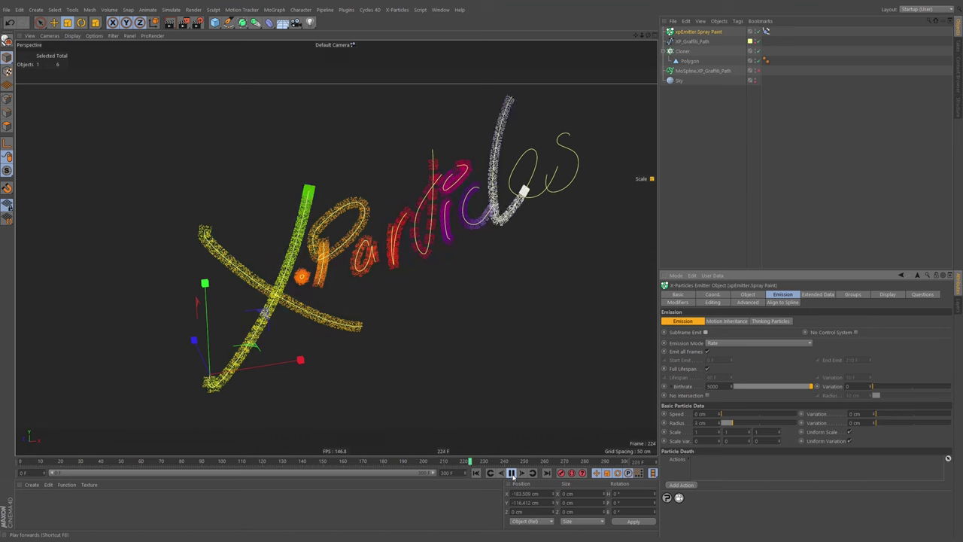
pyautogui.click(511, 474)
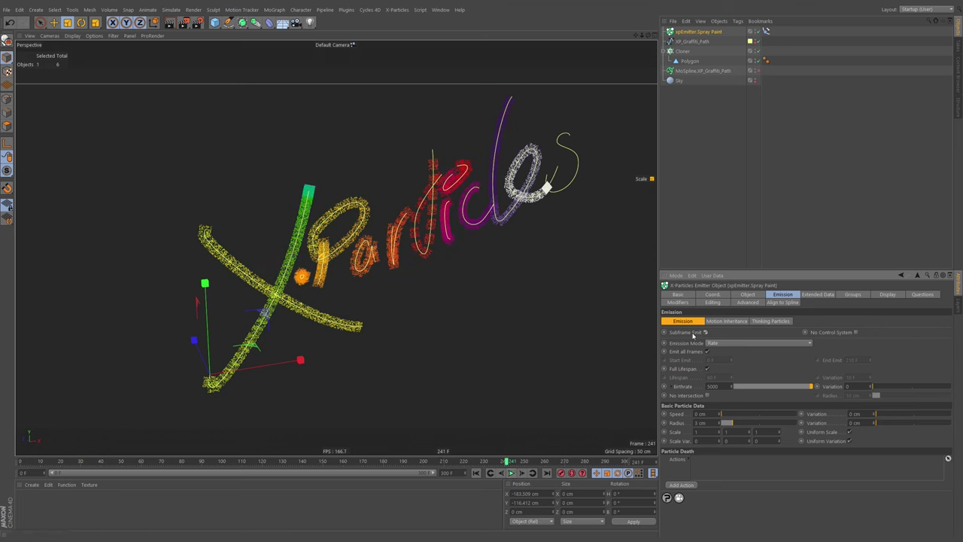
# Step: Re-enable Subframe Emit, replay the simulation from the start and inspect the particle strokes along the lettering
pyautogui.click(693, 334)
pyautogui.click(477, 472)
pyautogui.click(511, 473)
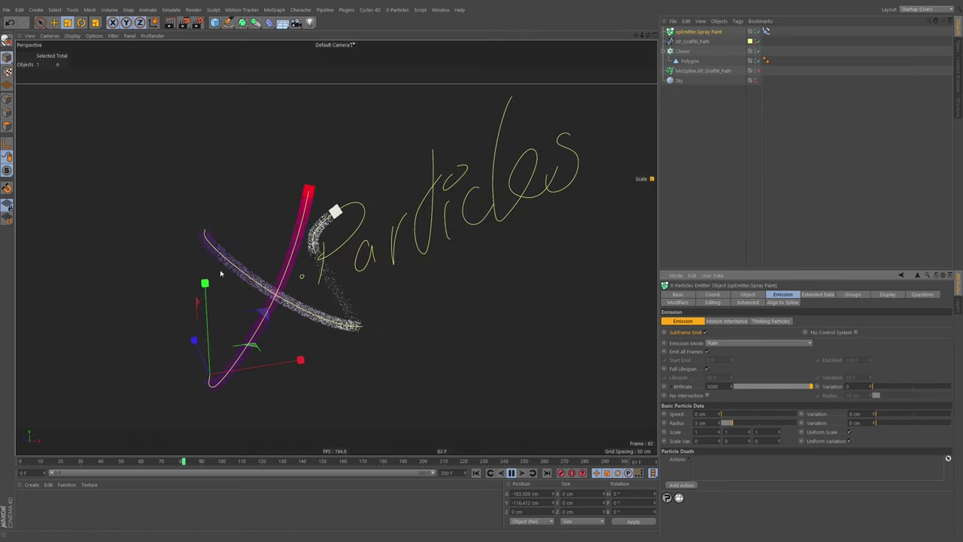
pyautogui.click(511, 473)
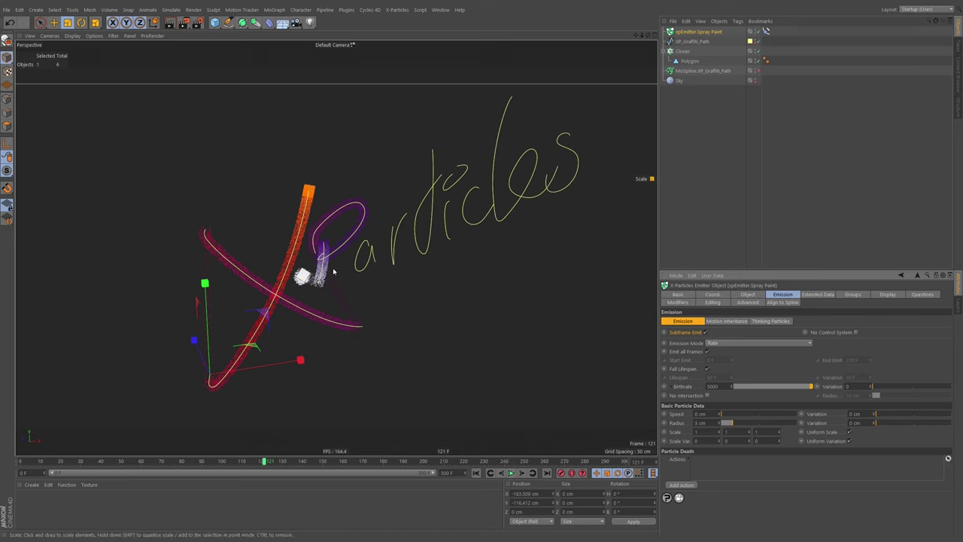
pyautogui.click(511, 472)
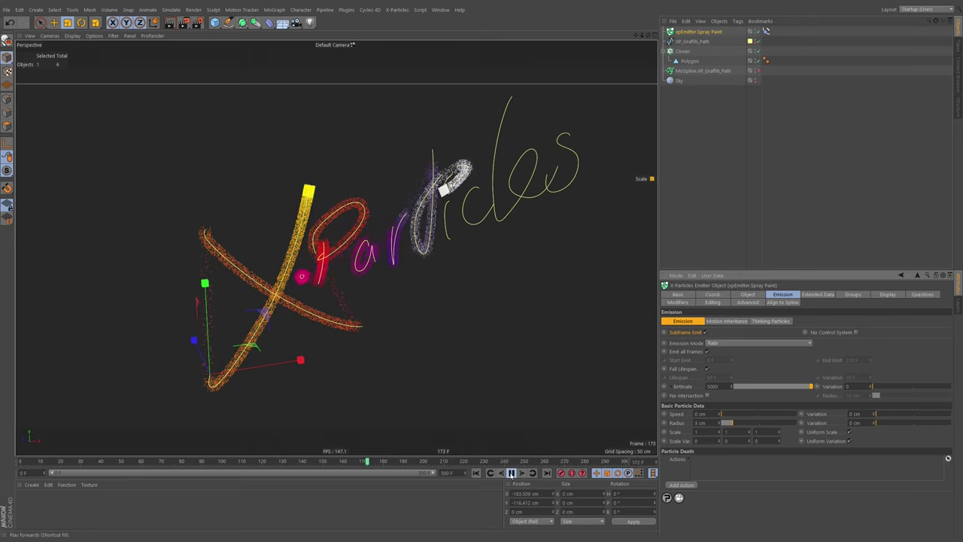
pyautogui.click(512, 474)
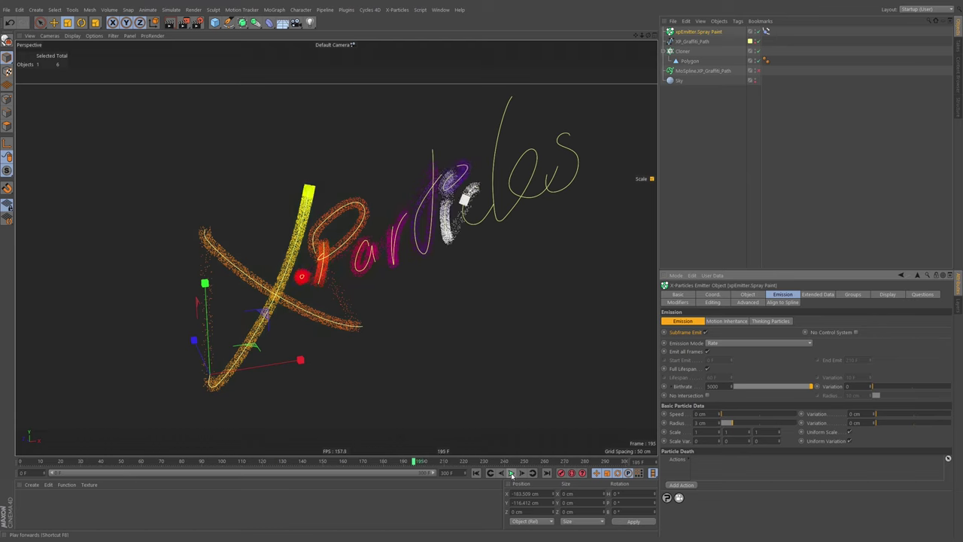
pyautogui.click(511, 473)
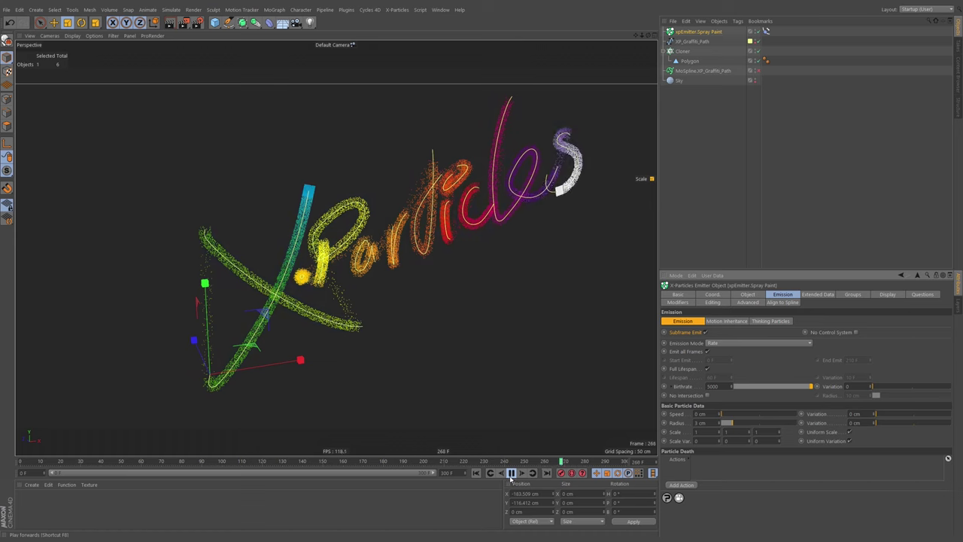
pyautogui.click(511, 478)
pyautogui.scroll(-2, 497, 192)
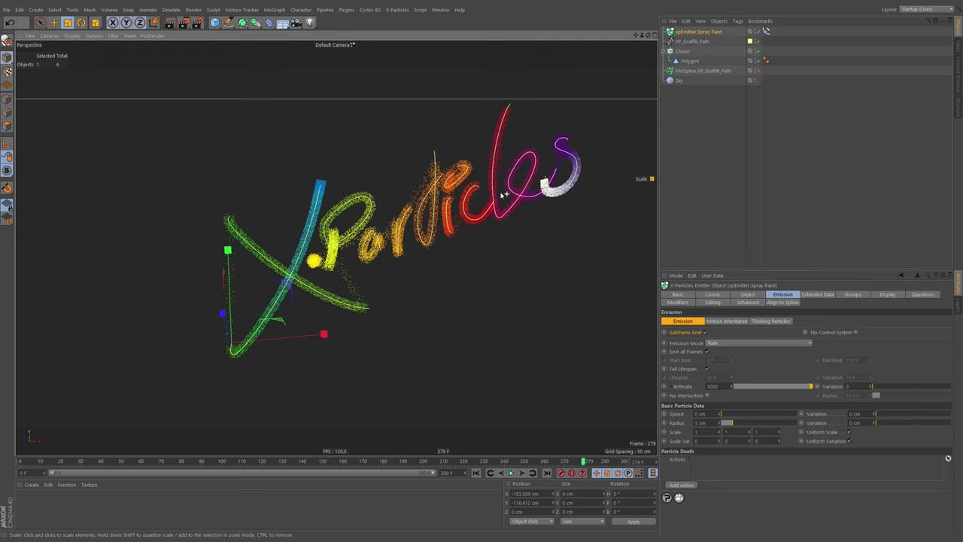
pyautogui.keyDown('alt'); pyautogui.moveTo(506, 202); pyautogui.dragTo(475, 192); pyautogui.keyUp('alt')
pyautogui.scroll(2, 484, 196)
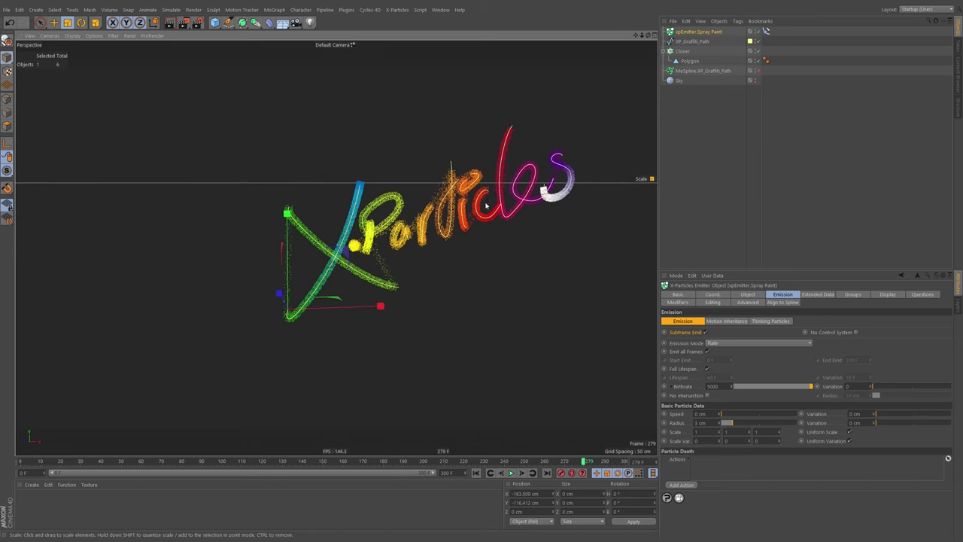
# Step: Set the Polygon's Width to 1 cm and Height to 20 cm, and replay the simulation from frame 0
pyautogui.keyDown('alt'); pyautogui.moveTo(490, 199); pyautogui.dragTo(485, 199, button='middle'); pyautogui.keyUp('alt')
pyautogui.click(689, 60)
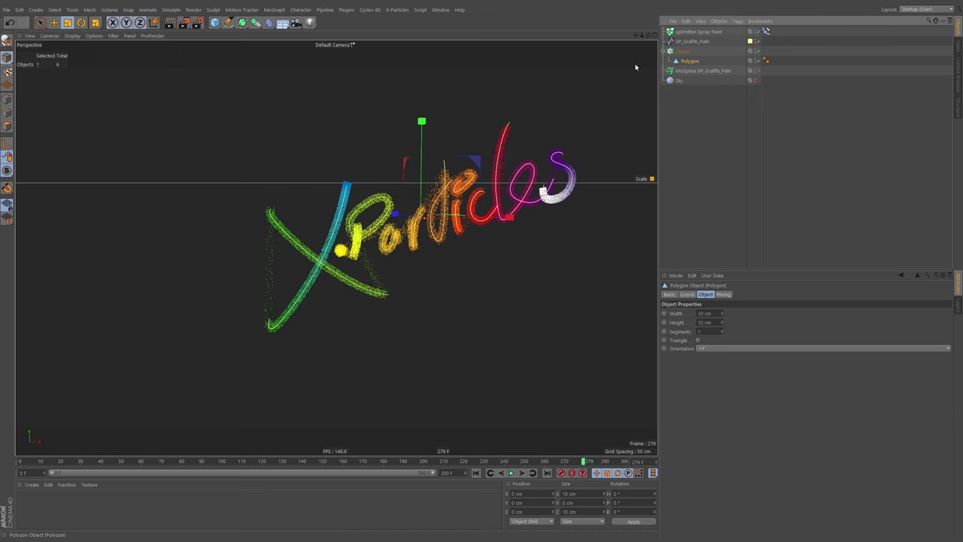
pyautogui.moveTo(352, 184)
pyautogui.keyDown('alt'); pyautogui.mouseDown(button='right')
pyautogui.moveTo(429, 173)
pyautogui.moveTo(404, 189)
pyautogui.mouseUp(button='right'); pyautogui.keyUp('alt')
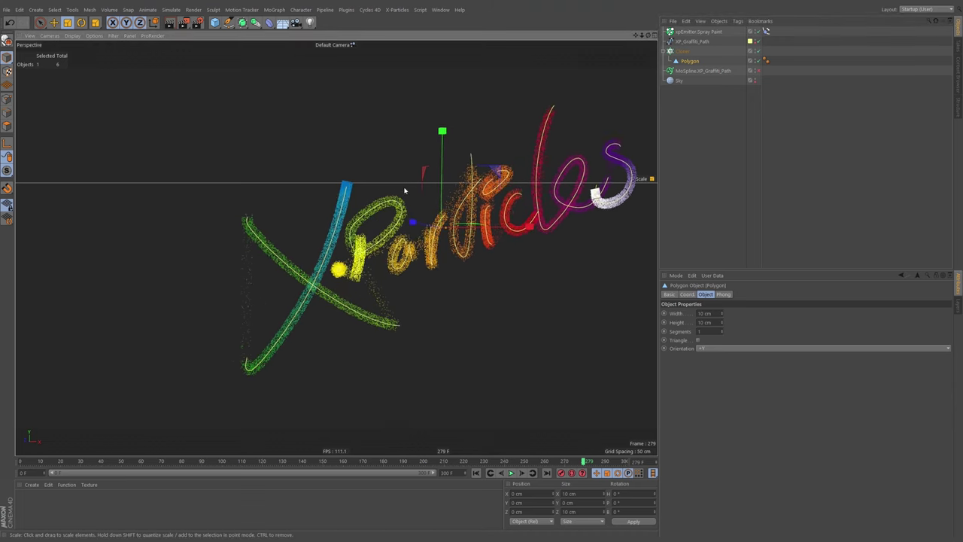
pyautogui.keyDown('alt'); pyautogui.moveTo(404, 189); pyautogui.dragTo(384, 184, button='middle'); pyautogui.keyUp('alt')
pyautogui.doubleClick(705, 313)
pyautogui.write('1')
pyautogui.press('Return')
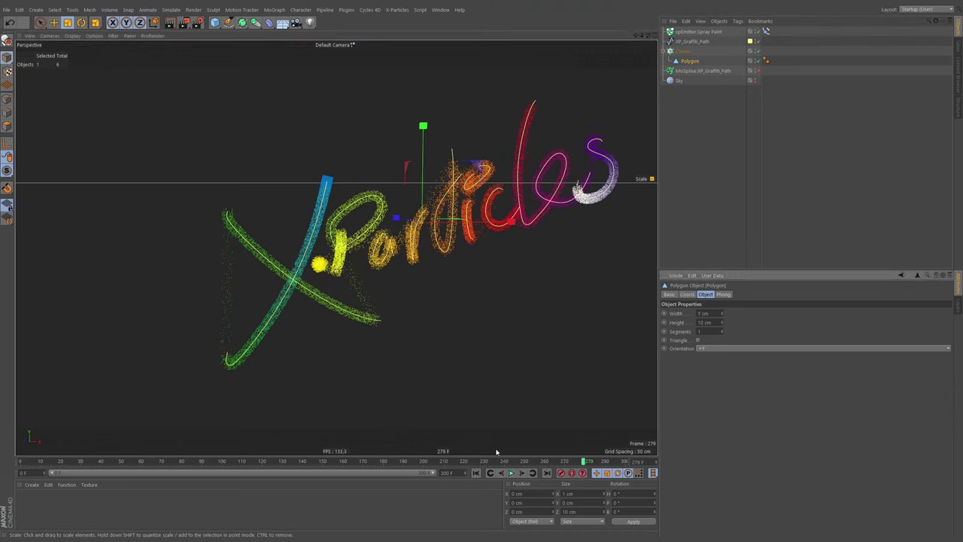
pyautogui.click(476, 473)
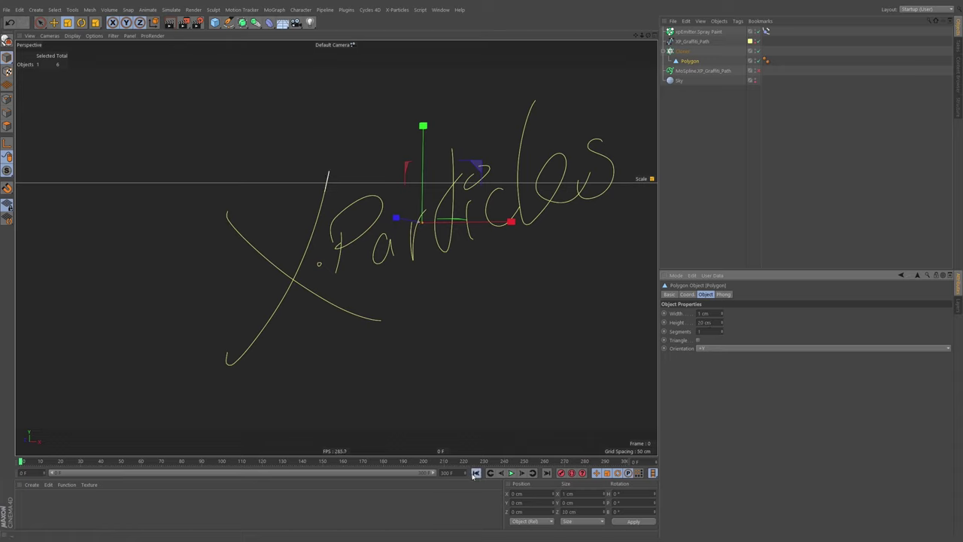
pyautogui.click(511, 474)
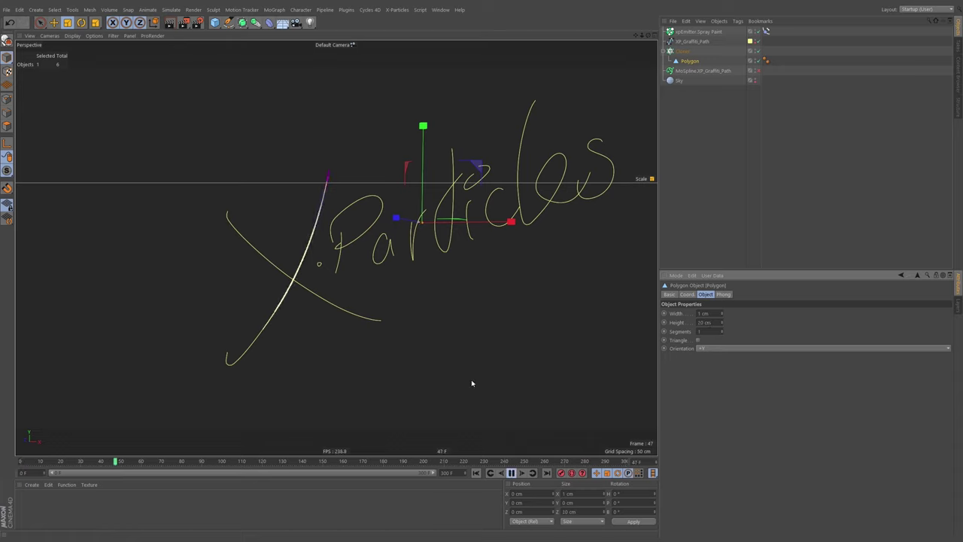
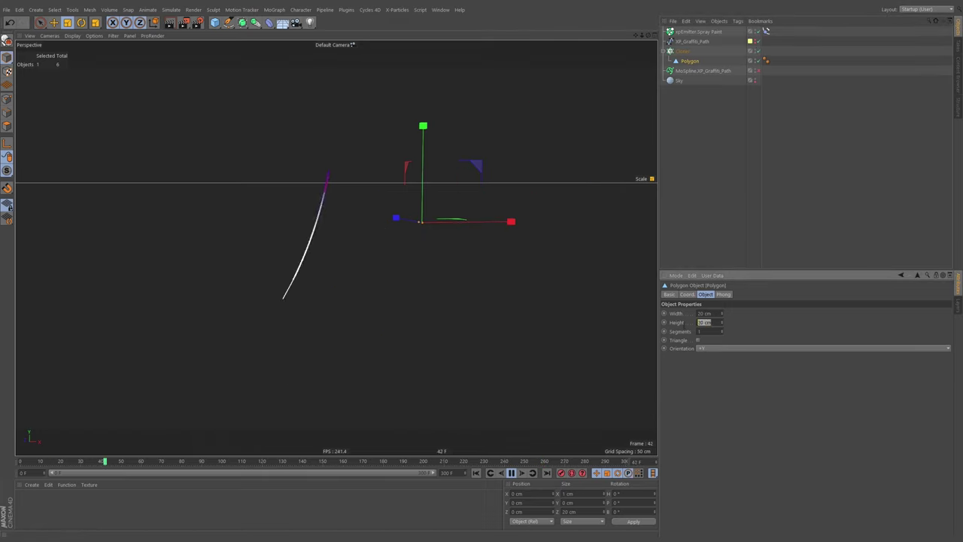
# Step: Set the Polygon's Width to 20 cm and Height to 1 cm, and play the simulation again from the start
pyautogui.click(475, 472)
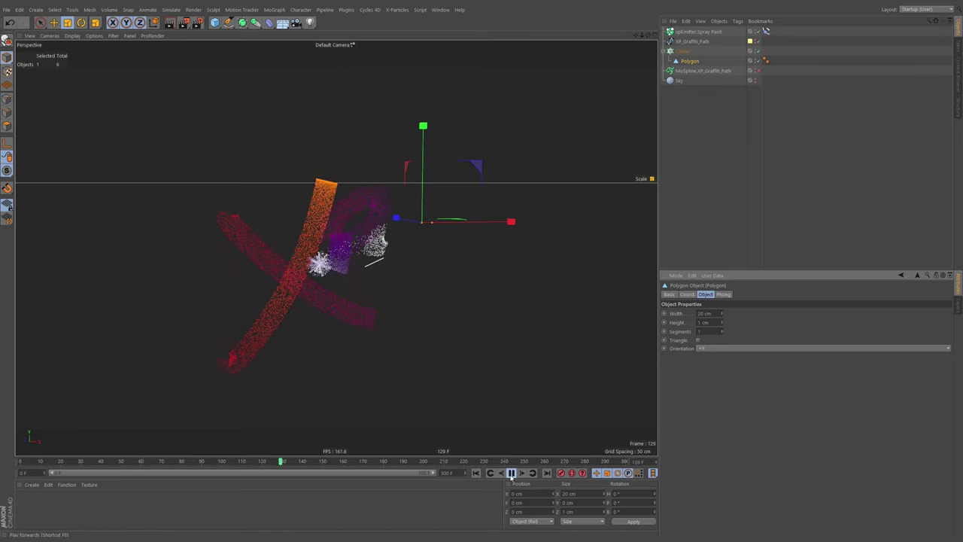
pyautogui.click(512, 473)
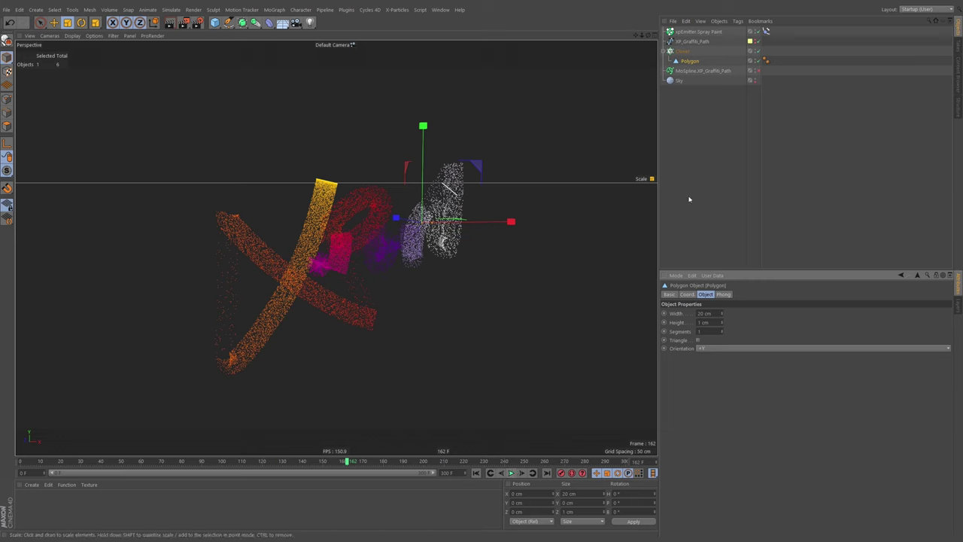
# Step: Set the Cloner's Transform rotation R.H to 45° and replay the simulation to inspect the slanted strokes
pyautogui.click(682, 50)
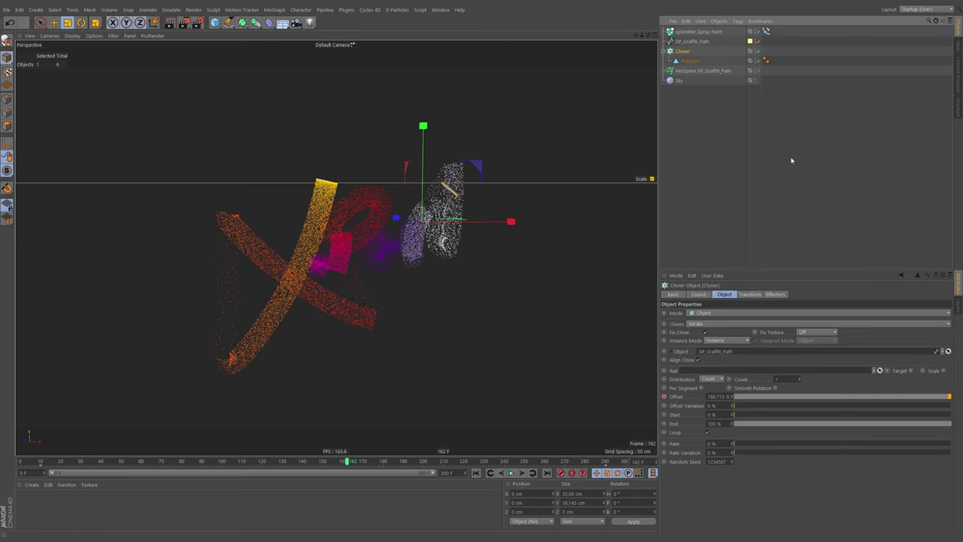
pyautogui.click(750, 294)
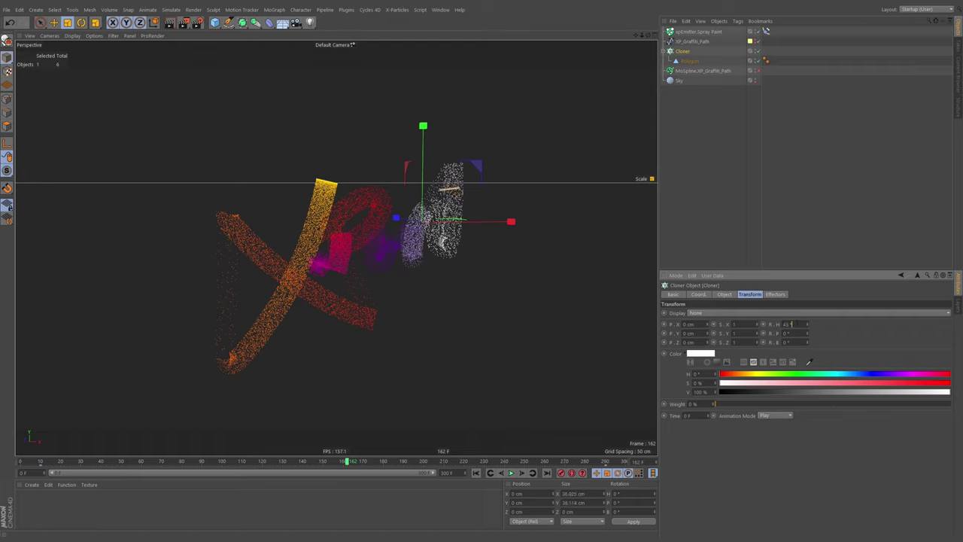
pyautogui.press('Return')
pyautogui.click(476, 473)
pyautogui.click(512, 473)
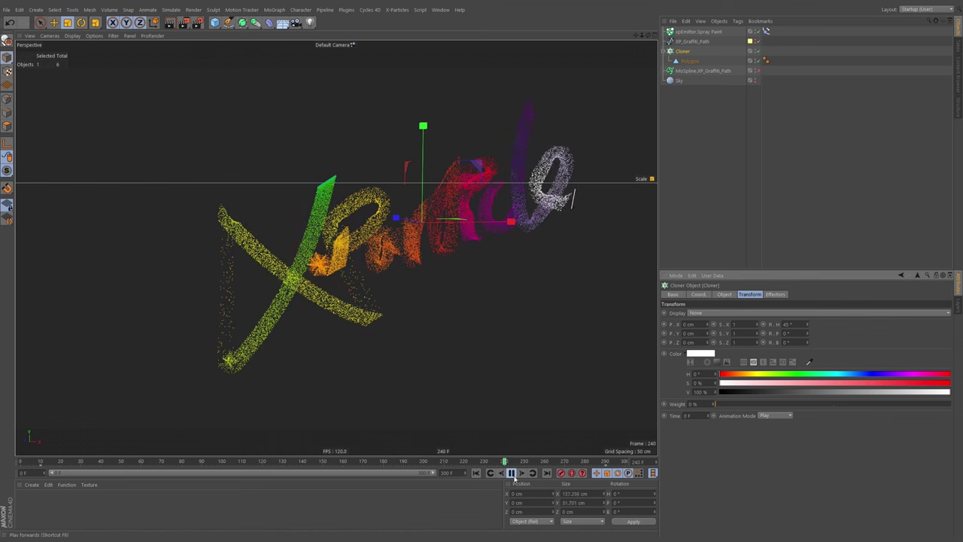
pyautogui.click(512, 474)
pyautogui.keyDown('alt'); pyautogui.moveTo(491, 219); pyautogui.dragTo(431, 235); pyautogui.keyUp('alt')
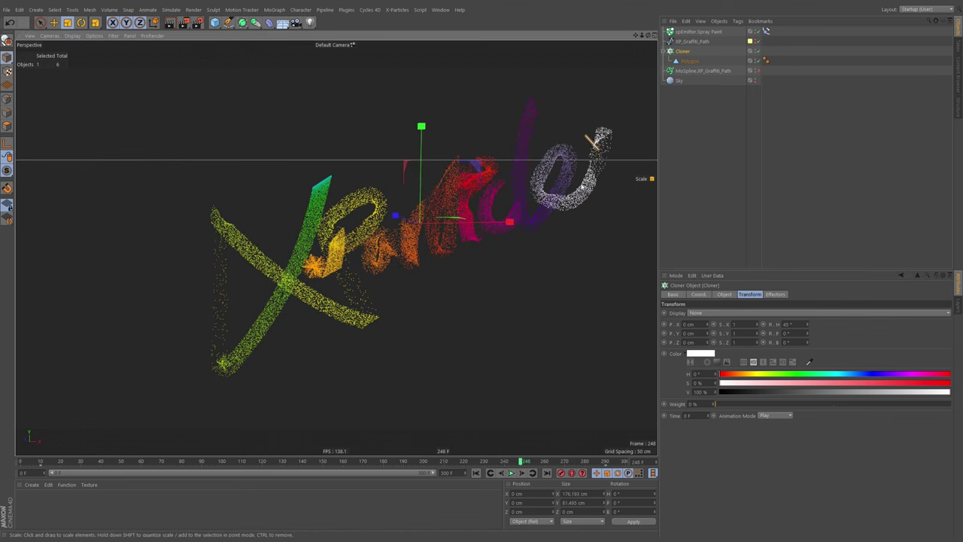
# Step: Scale the Polygon down to about 9.5 by 0.47 cm and replay the simulation to inspect the thinner lettering
pyautogui.click(682, 61)
pyautogui.moveTo(609, 183); pyautogui.dragTo(525, 306)
pyautogui.click(476, 473)
pyautogui.click(512, 474)
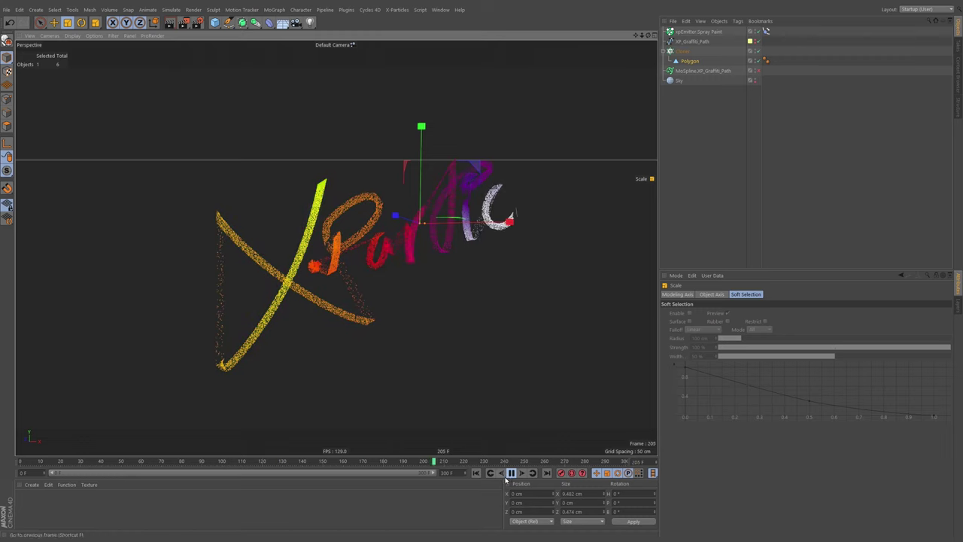
pyautogui.click(512, 473)
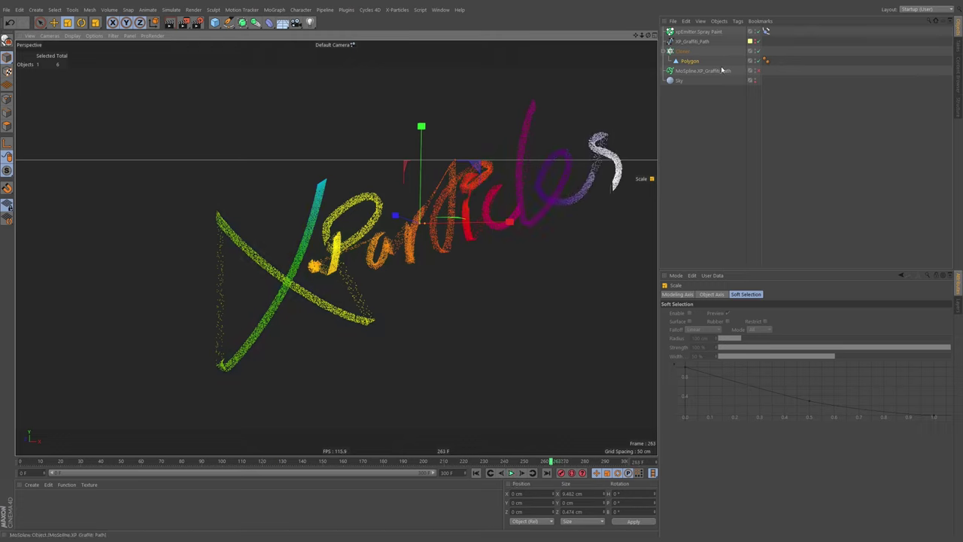
pyautogui.click(684, 52)
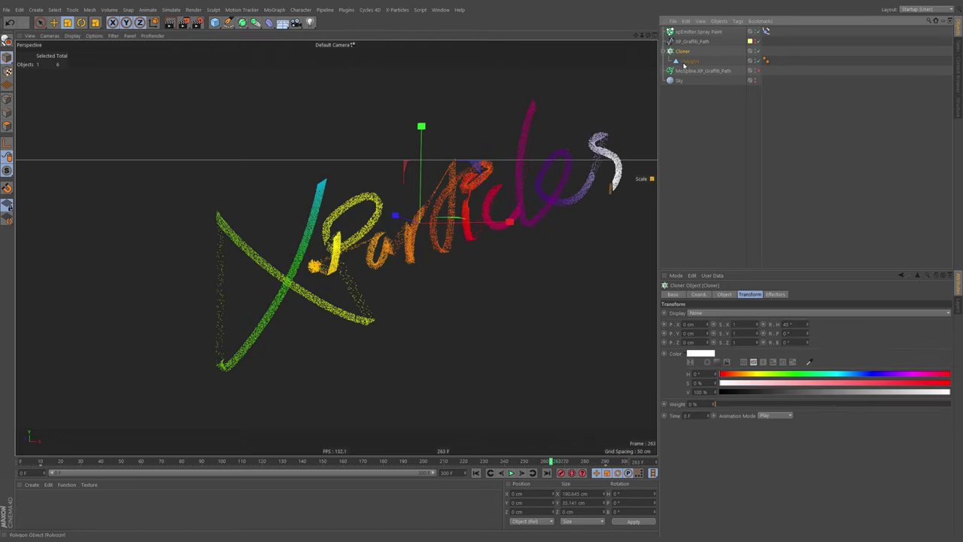
pyautogui.moveTo(454, 208)
pyautogui.keyDown('alt'); pyautogui.mouseDown()
pyautogui.moveTo(486, 216)
pyautogui.moveTo(441, 225)
pyautogui.moveTo(591, 181)
pyautogui.mouseUp(); pyautogui.keyUp('alt')
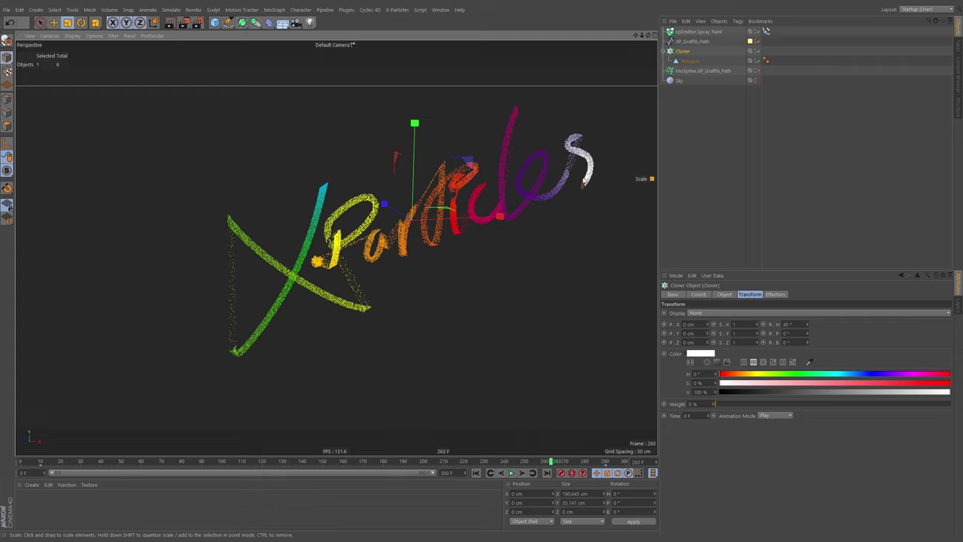
# Step: Add a Disc as a child of the Cloner and delete the Polygon so the Disc becomes the cloned shape
pyautogui.click(689, 60)
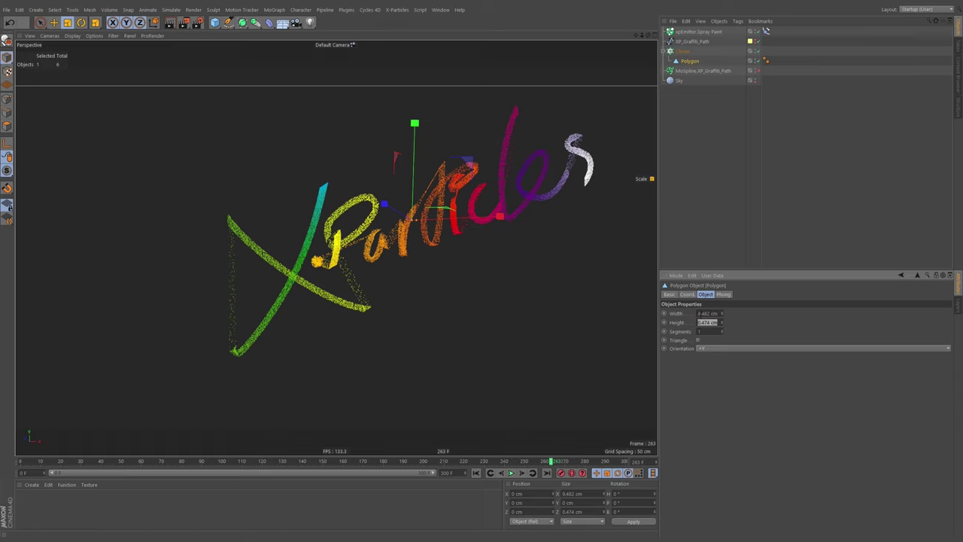
pyautogui.click(684, 62)
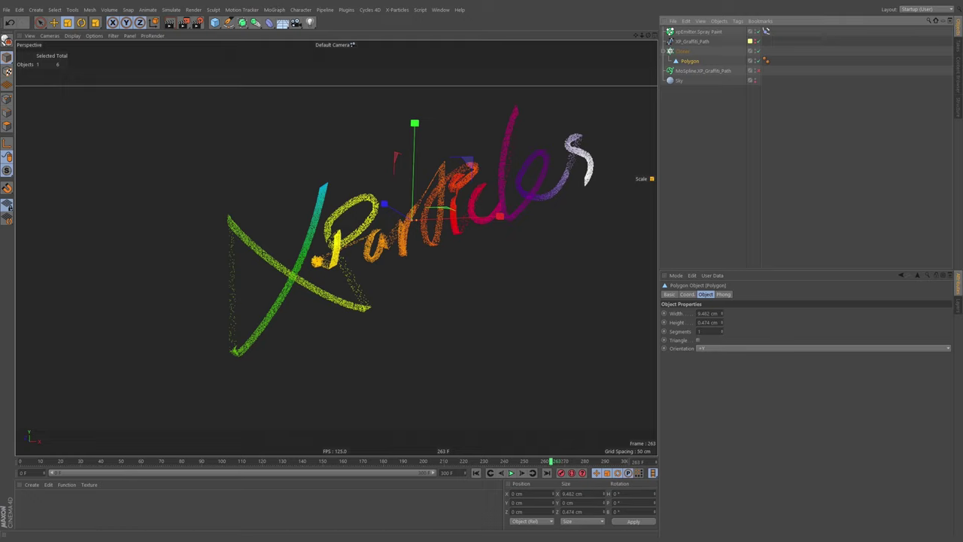
pyautogui.click(230, 24)
pyautogui.click(214, 22)
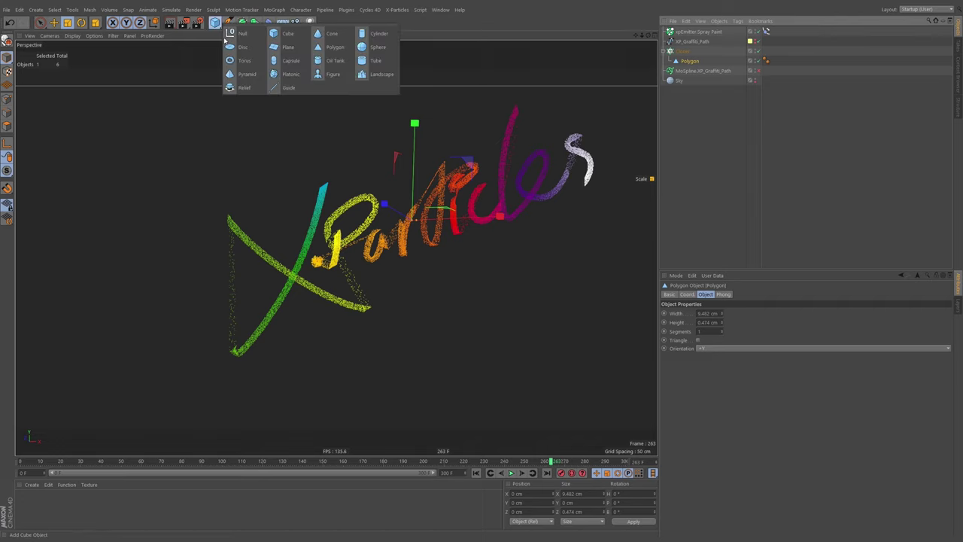
pyautogui.click(239, 48)
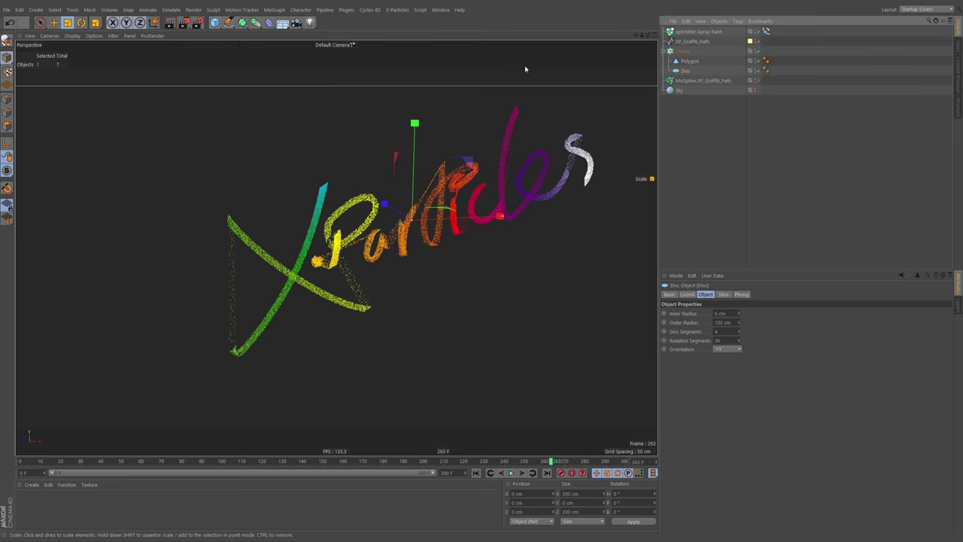
pyautogui.moveTo(694, 60); pyautogui.dragTo(693, 59)
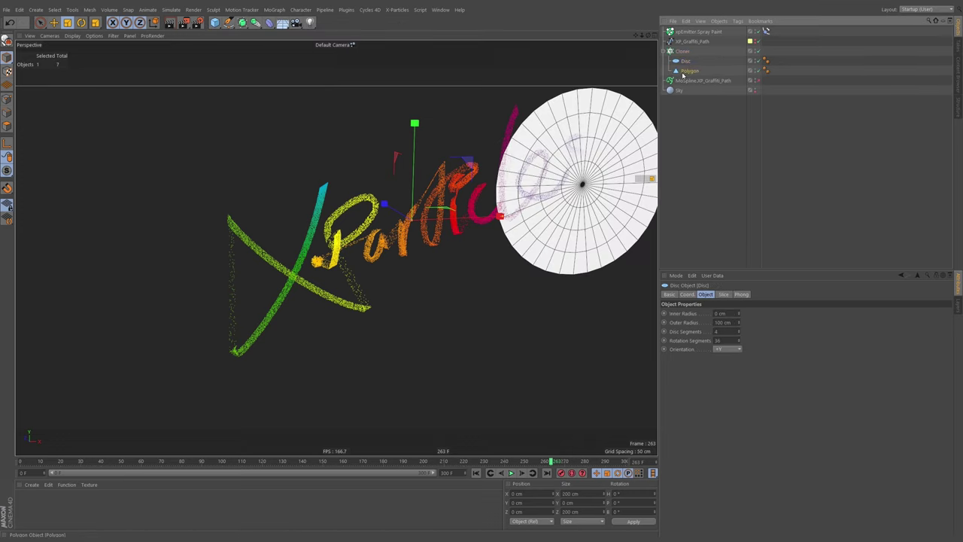
pyautogui.press('Delete')
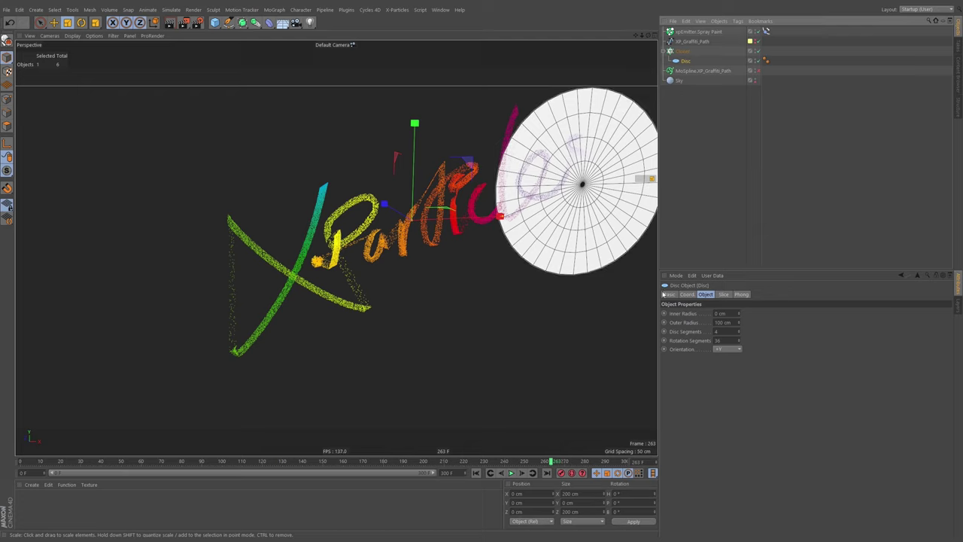
# Step: Set the Disc's Rotation Segments to 16 and its Disc Segments to 2
pyautogui.doubleClick(719, 341)
pyautogui.write('16')
pyautogui.press('Return')
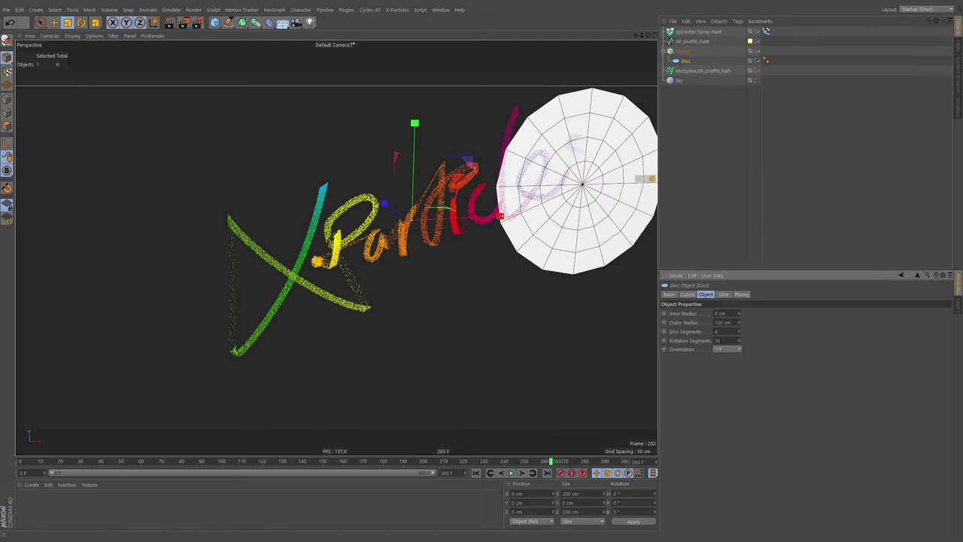
pyautogui.write('2')
pyautogui.press('Return')
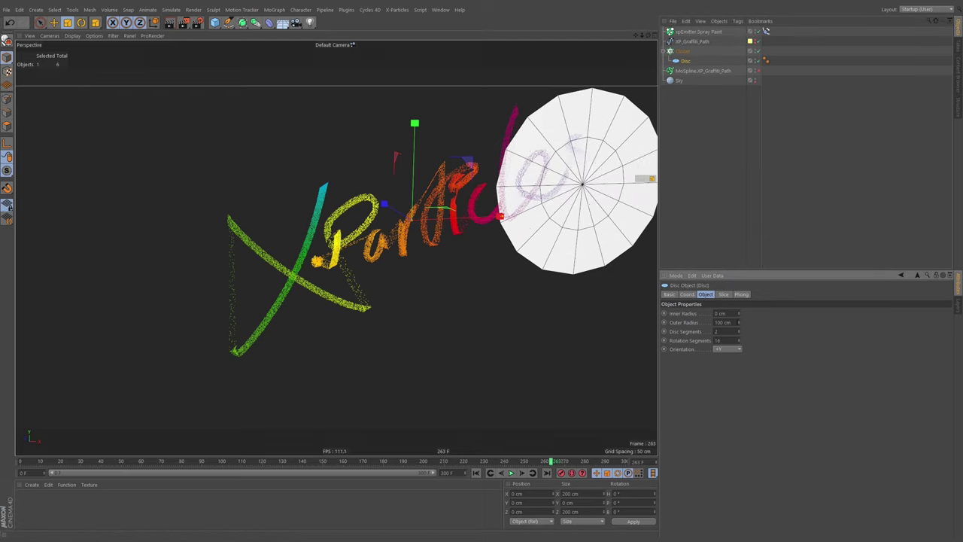
# Step: Set the Disc's Outer Radius to 3 cm and replay the simulation from frame 0
pyautogui.moveTo(739, 322); pyautogui.dragTo(729, 360)
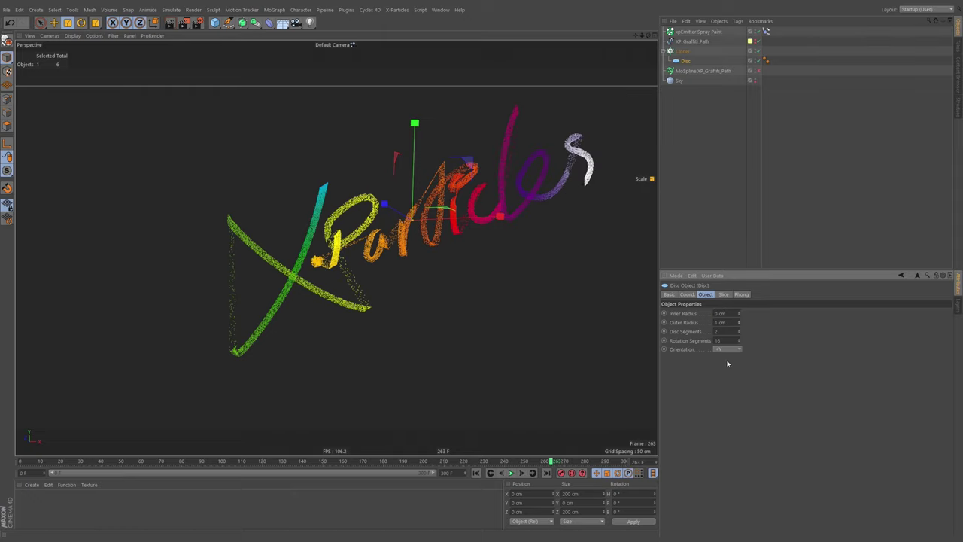
pyautogui.click(476, 472)
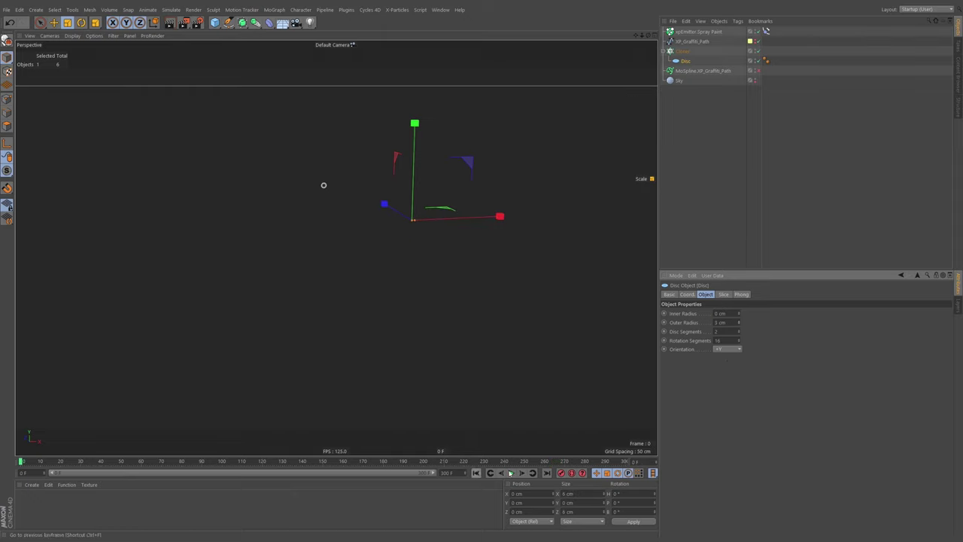
pyautogui.click(511, 473)
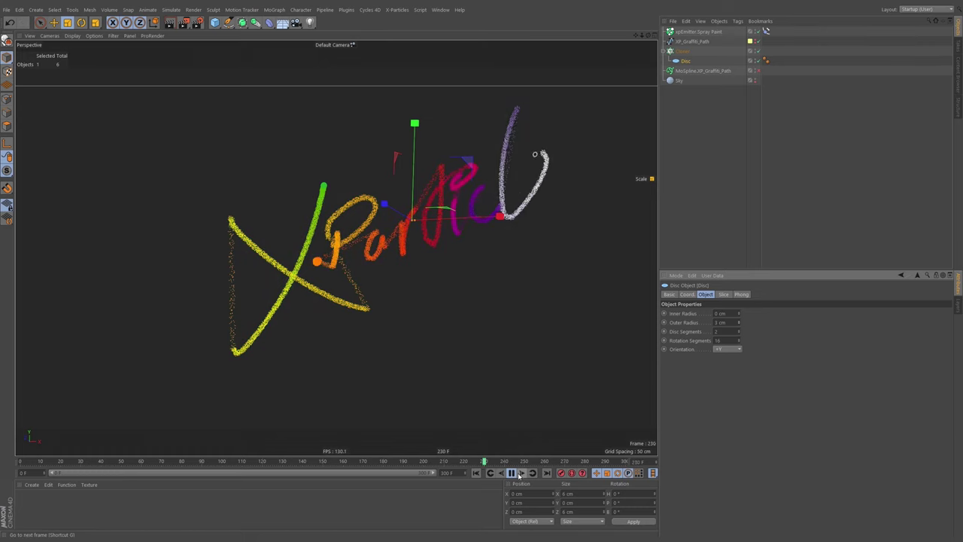
pyautogui.click(512, 473)
pyautogui.click(511, 475)
pyautogui.click(511, 474)
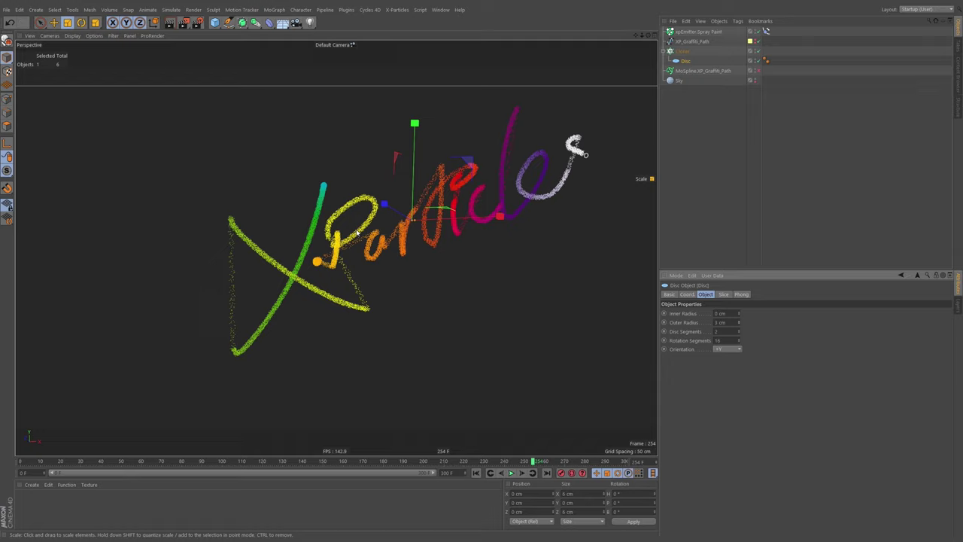
# Step: Set the Disc's Outer Radius to 1 cm, replay the simulation from the start and select the Spray Paint emitter
pyautogui.write('1')
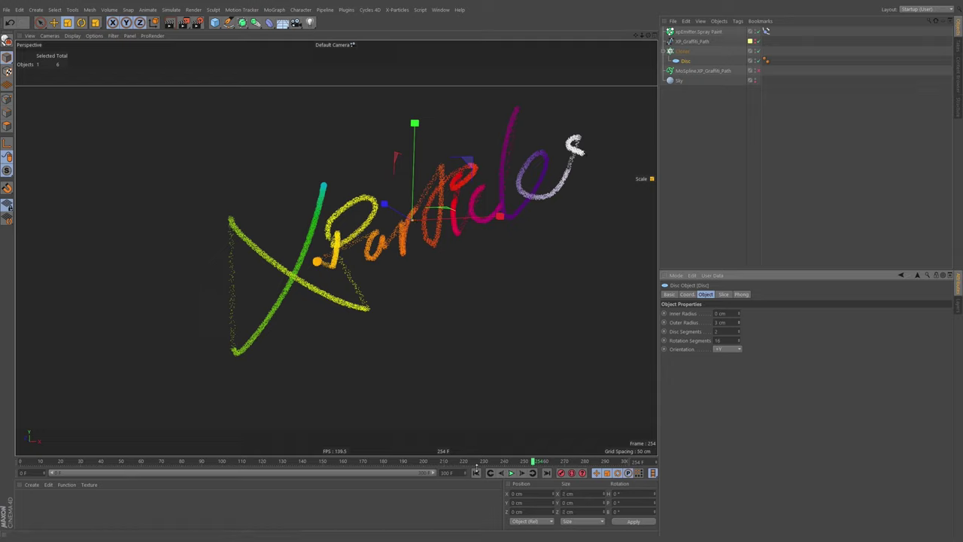
pyautogui.click(476, 473)
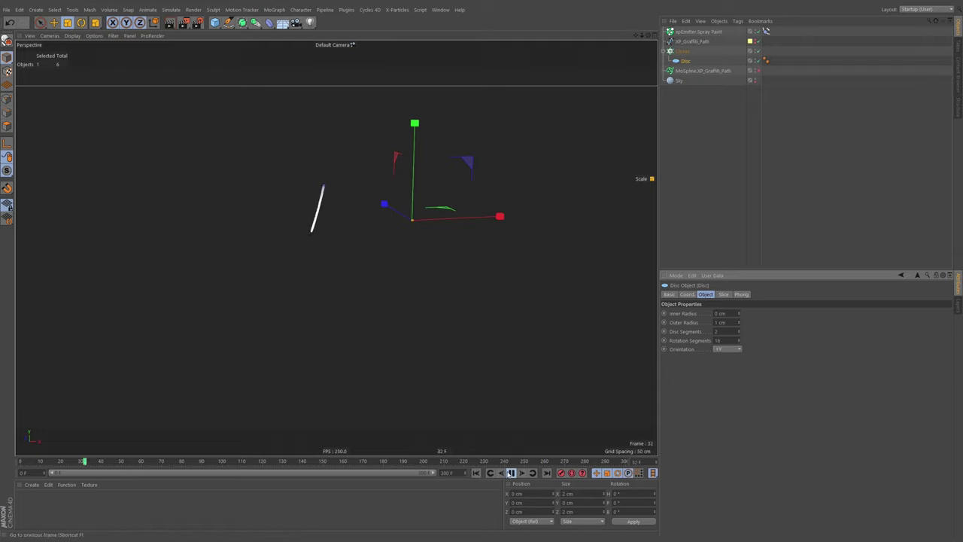
pyautogui.click(696, 32)
pyautogui.click(511, 473)
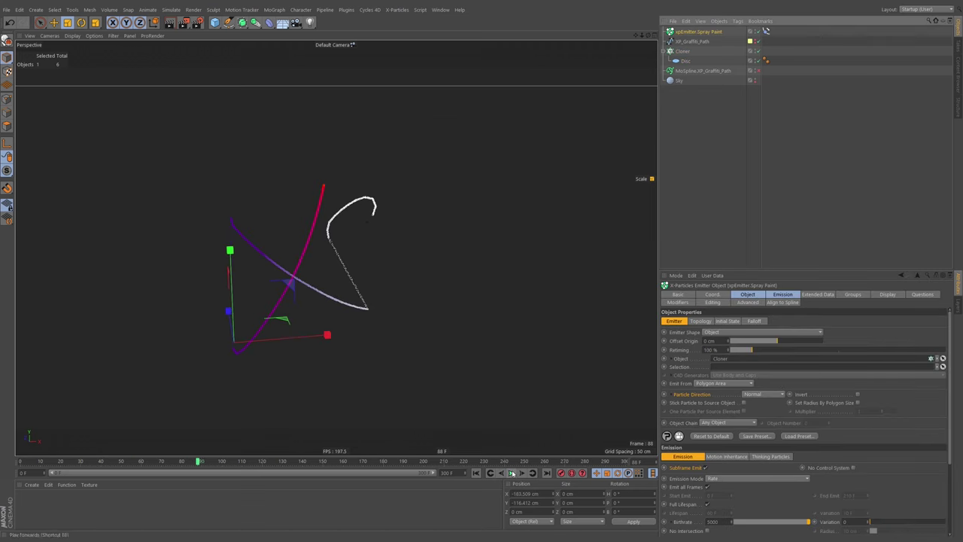
# Step: Set the emitter's Speed to 150 cm with a Variation of 50 cm and replay the simulation from frame 0
pyautogui.click(795, 294)
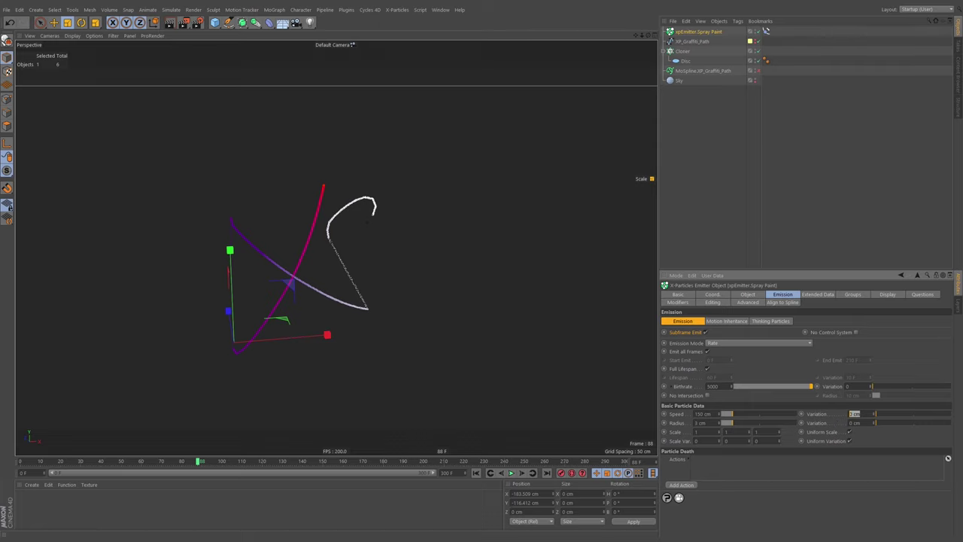
pyautogui.press('Return')
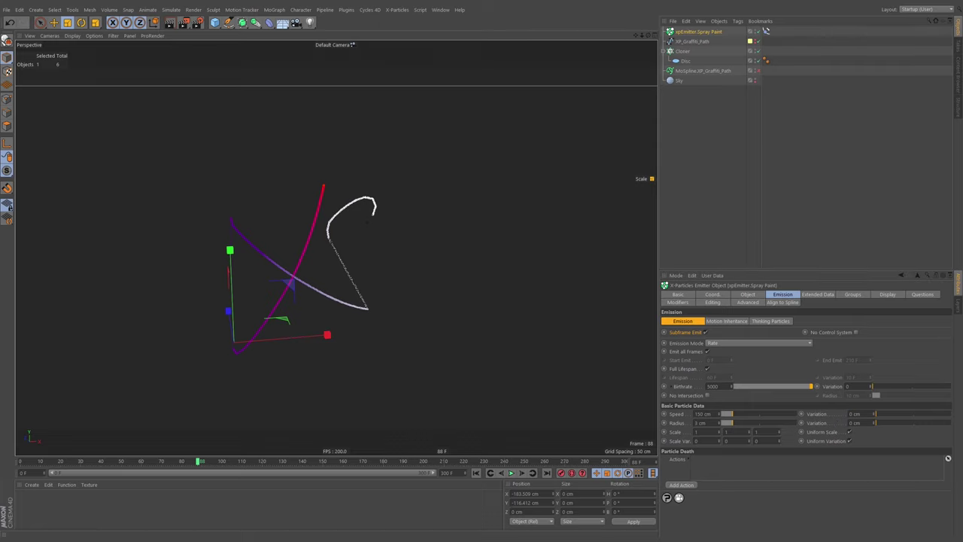
pyautogui.click(854, 414)
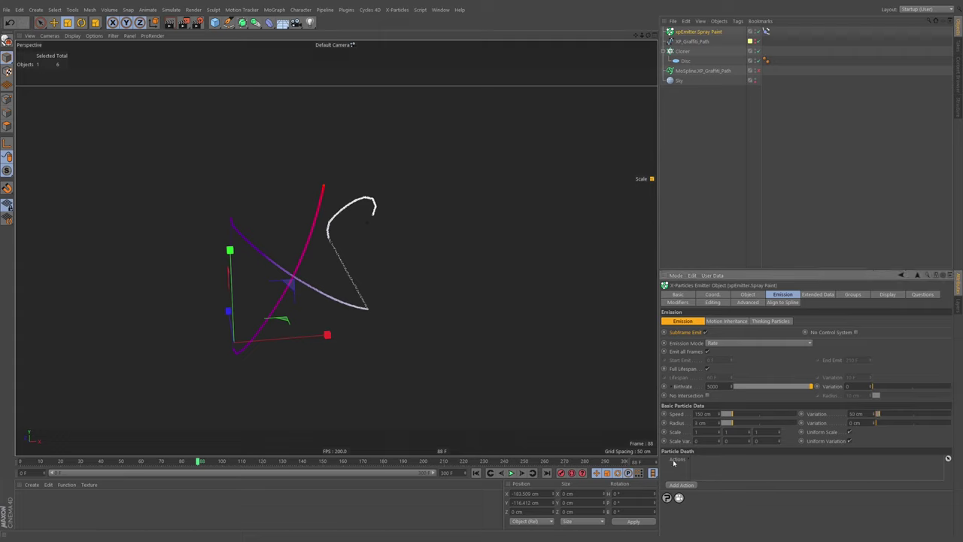
pyautogui.click(476, 473)
pyautogui.click(511, 473)
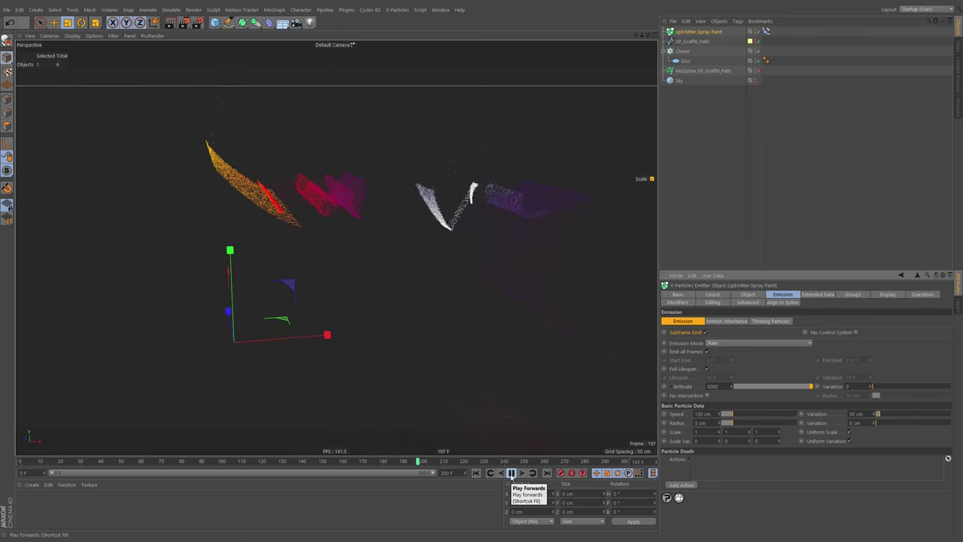
# Step: Stop the playback, inspect the sprayed lettering from the side, and replay the simulation from frame 0
pyautogui.click(511, 473)
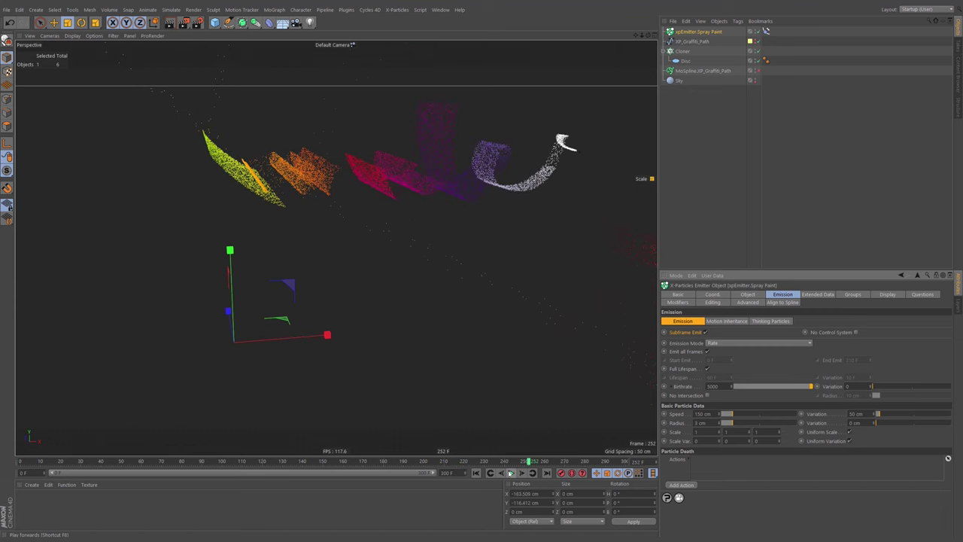
pyautogui.moveTo(387, 364)
pyautogui.keyDown('alt'); pyautogui.mouseDown()
pyautogui.moveTo(434, 350)
pyautogui.moveTo(477, 387)
pyautogui.moveTo(499, 361)
pyautogui.moveTo(444, 323)
pyautogui.moveTo(419, 274)
pyautogui.mouseUp(); pyautogui.keyUp('alt')
pyautogui.keyDown('alt'); pyautogui.moveTo(366, 243); pyautogui.dragTo(353, 222); pyautogui.keyUp('alt')
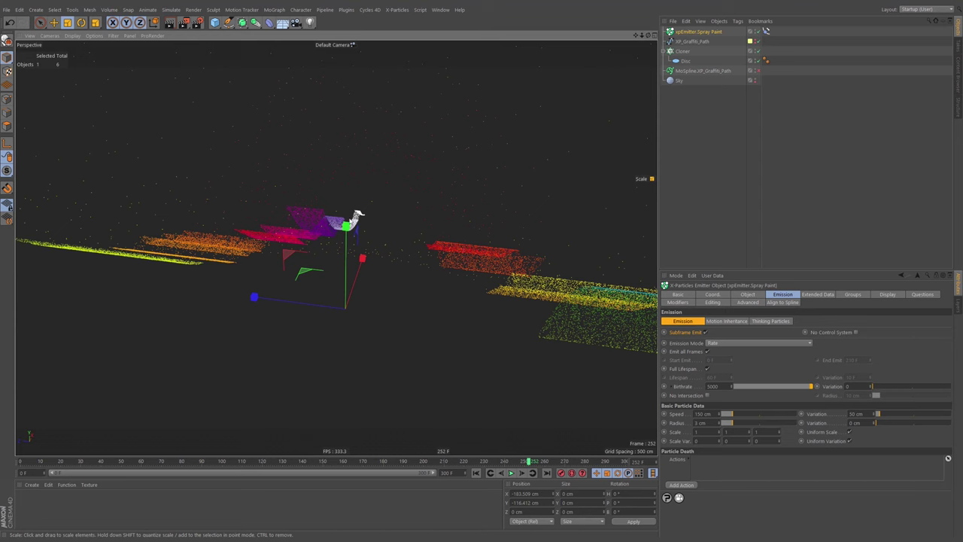
pyautogui.keyDown('alt'); pyautogui.moveTo(355, 222); pyautogui.dragTo(433, 191, button='right'); pyautogui.keyUp('alt')
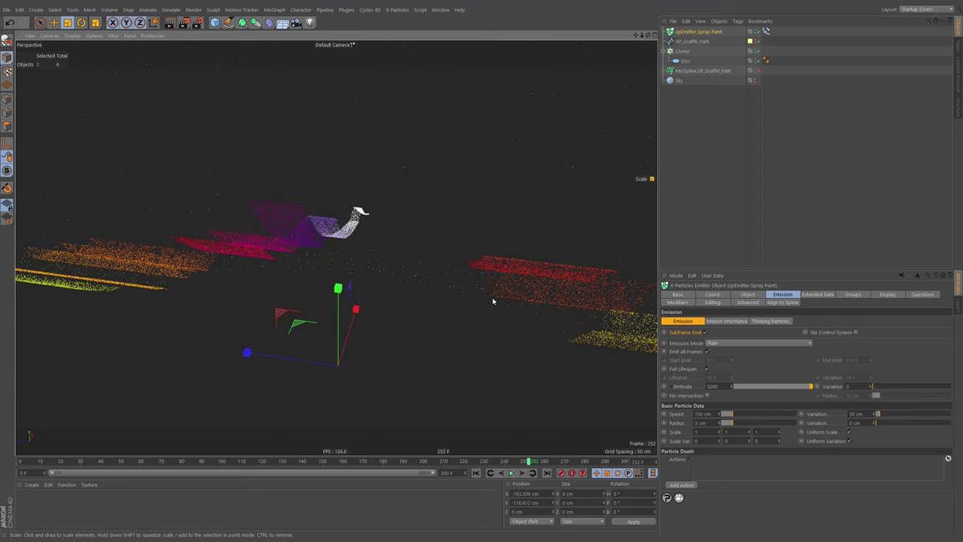
pyautogui.moveTo(370, 351)
pyautogui.keyDown('alt'); pyautogui.mouseDown()
pyautogui.moveTo(289, 339)
pyautogui.moveTo(317, 331)
pyautogui.moveTo(347, 360)
pyautogui.mouseUp(); pyautogui.keyUp('alt')
pyautogui.click(476, 472)
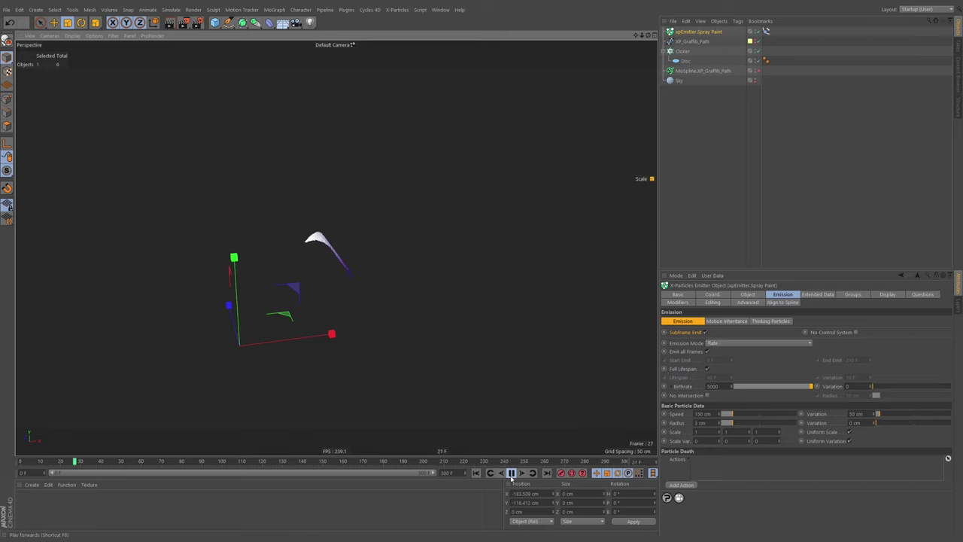
pyautogui.click(511, 473)
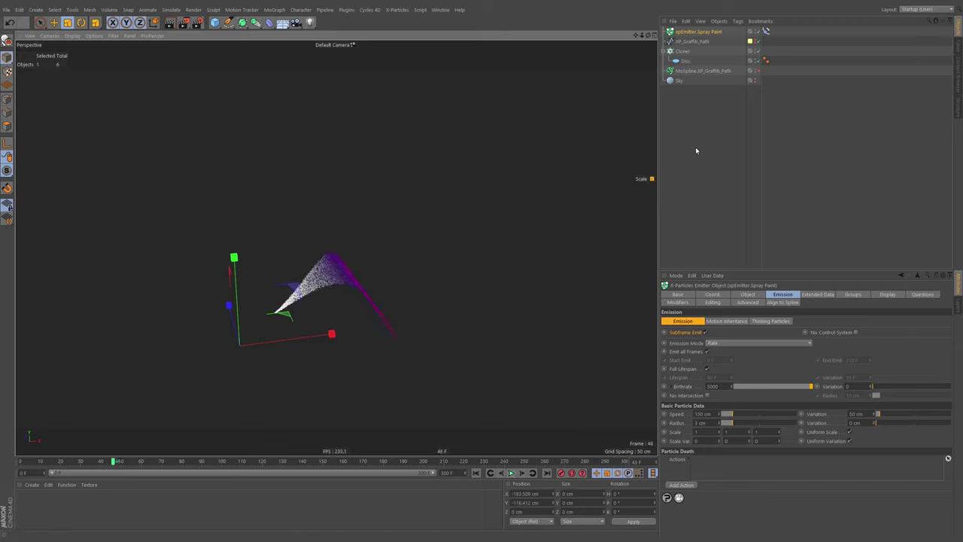
# Step: Rename the XP_Graffiti_Path spline as XP_Graffiti_Path.Emission and duplicate it directly below the original
pyautogui.click(758, 40)
pyautogui.click(692, 41)
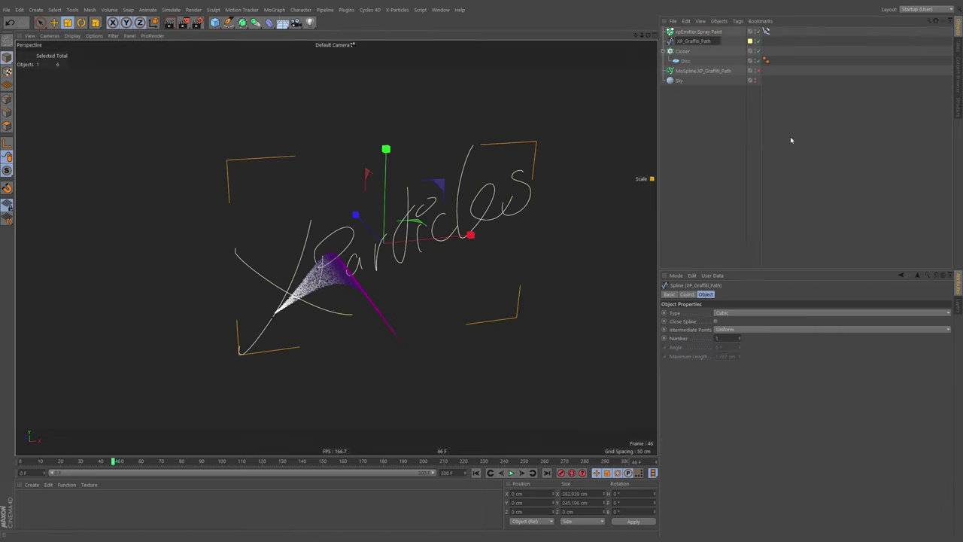
pyautogui.write('.Emission')
pyautogui.press('Return')
pyautogui.keyDown('ctrl'); pyautogui.moveTo(715, 42); pyautogui.dragTo(715, 50); pyautogui.keyUp('ctrl')
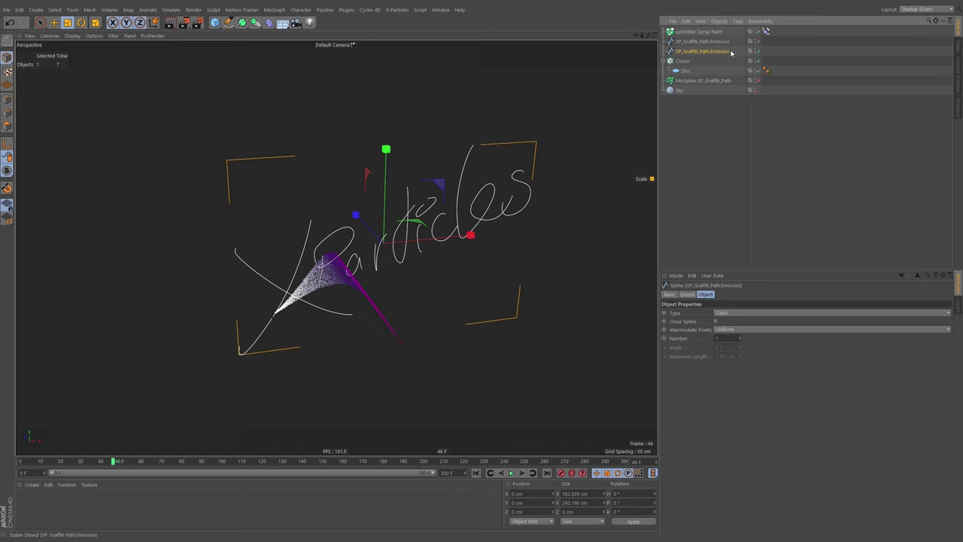
# Step: Give the duplicate spline a blue Display Color and move it back to about Z 227 cm
pyautogui.click(670, 294)
pyautogui.click(729, 354)
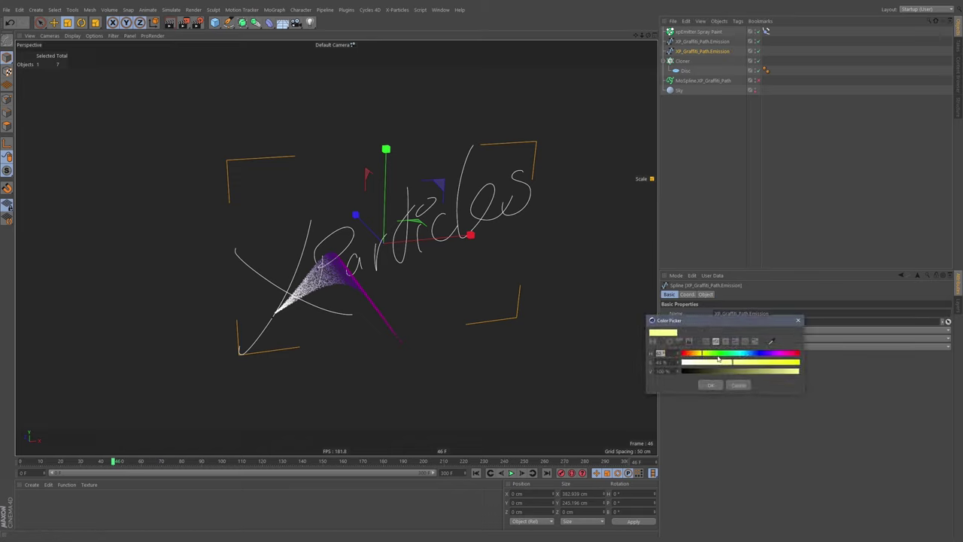
pyautogui.moveTo(721, 356); pyautogui.dragTo(762, 365)
pyautogui.click(710, 385)
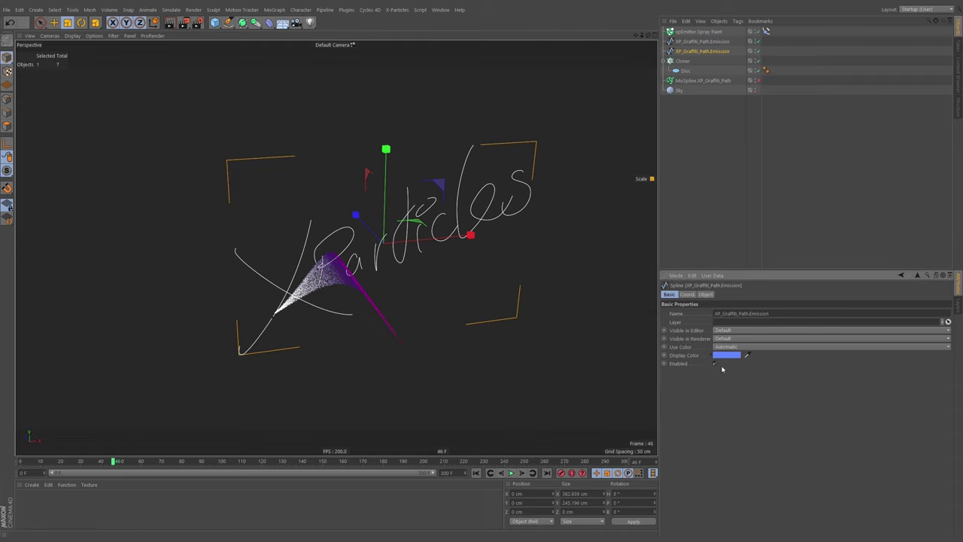
pyautogui.press('e')
pyautogui.moveTo(471, 249); pyautogui.dragTo(422, 198)
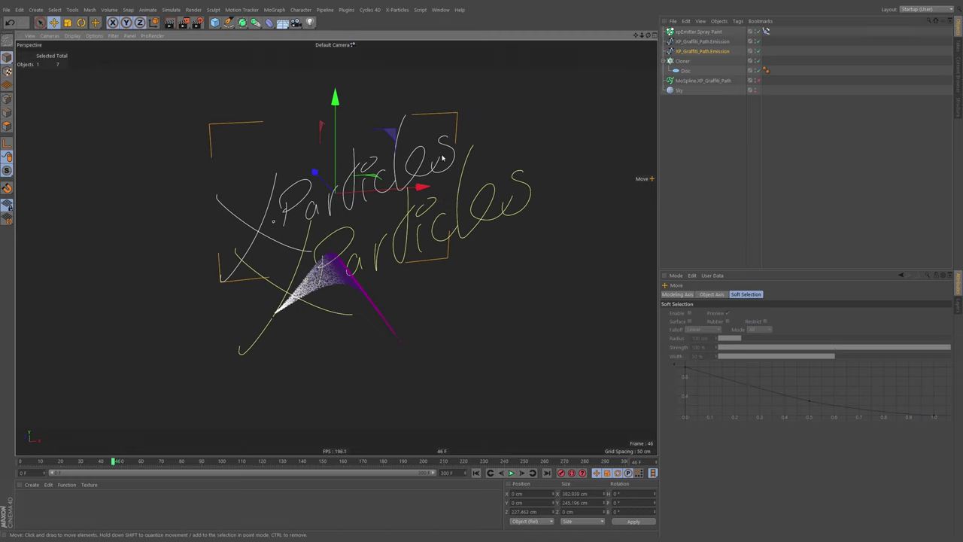
# Step: Scale the original emission spline down uniformly to about 153 × 98 cm
pyautogui.press('t')
pyautogui.moveTo(331, 300); pyautogui.dragTo(458, 241)
pyautogui.hotkey('ctrl', 'z')
pyautogui.click(696, 41)
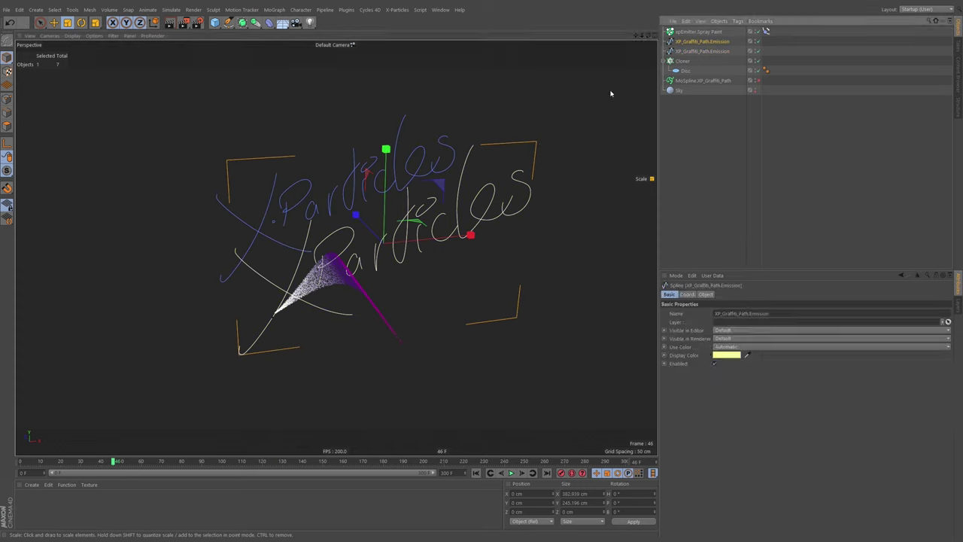
pyautogui.moveTo(612, 92); pyautogui.dragTo(458, 269)
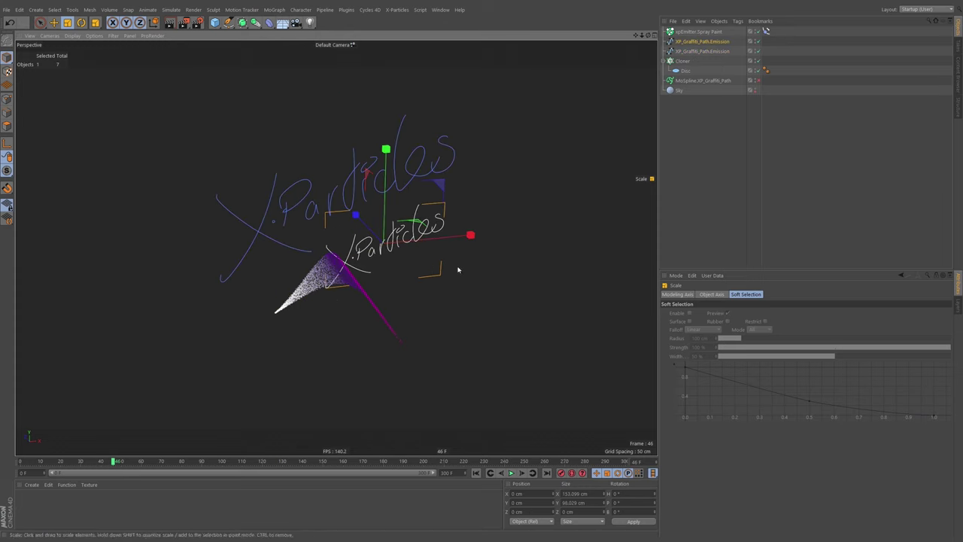
# Step: Replay the simulation from frame 0 and examine the spray direction relative to the small yellow and large blue splines
pyautogui.click(476, 473)
pyautogui.click(512, 473)
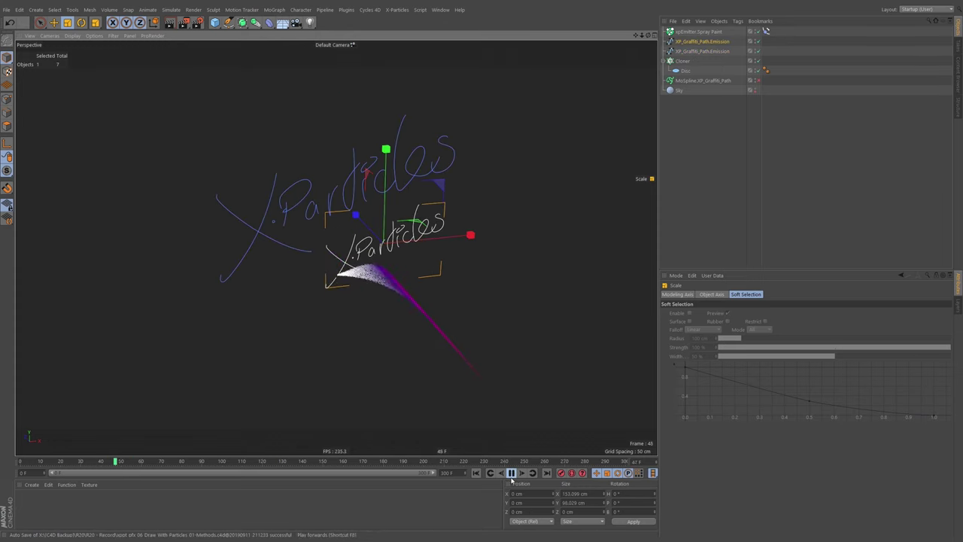
pyautogui.click(512, 473)
pyautogui.moveTo(390, 256)
pyautogui.keyDown('alt'); pyautogui.mouseDown()
pyautogui.moveTo(399, 222)
pyautogui.moveTo(286, 177)
pyautogui.moveTo(428, 198)
pyautogui.moveTo(297, 175)
pyautogui.mouseUp(); pyautogui.keyUp('alt')
pyautogui.scroll(4, 383, 188)
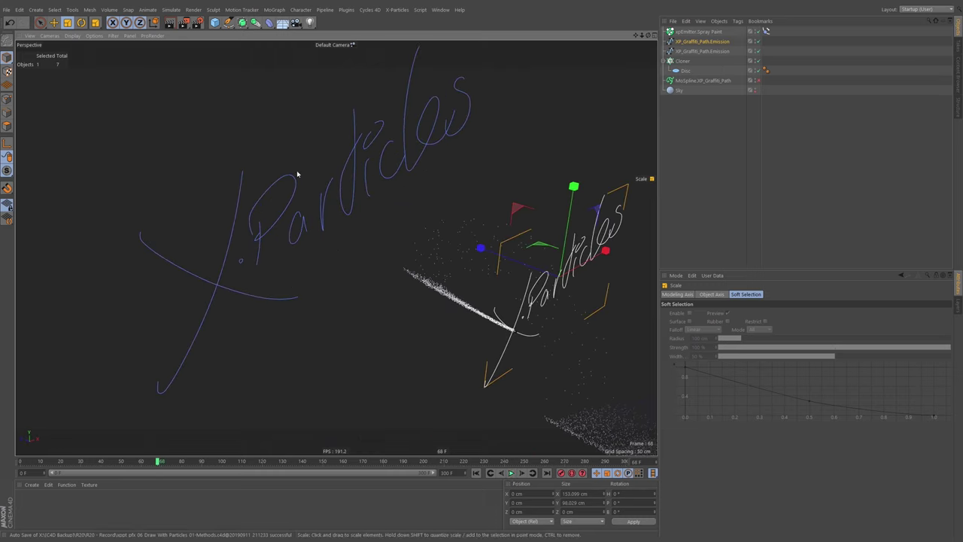
pyautogui.moveTo(299, 211)
pyautogui.keyDown('alt'); pyautogui.mouseDown()
pyautogui.moveTo(333, 248)
pyautogui.moveTo(417, 209)
pyautogui.moveTo(362, 225)
pyautogui.moveTo(345, 214)
pyautogui.moveTo(350, 233)
pyautogui.mouseUp(); pyautogui.keyUp('alt')
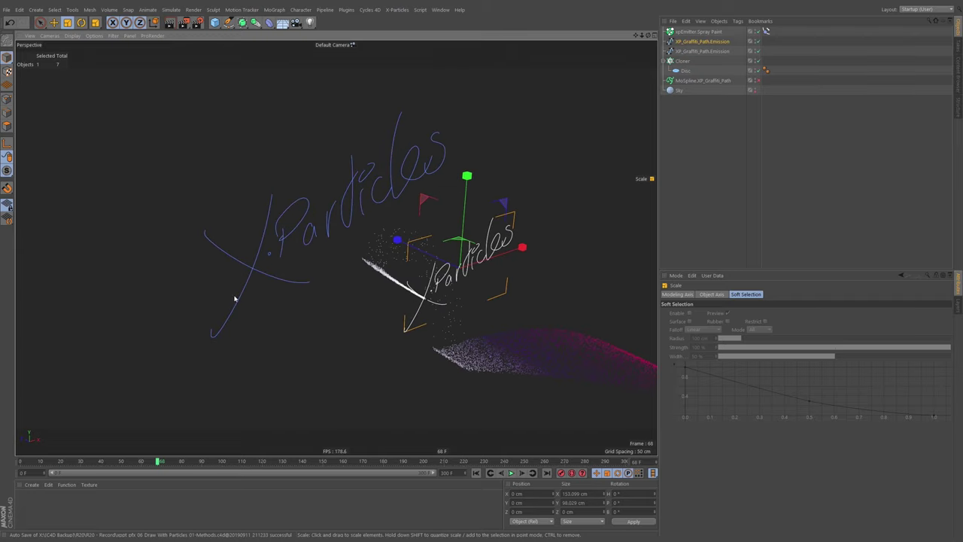
pyautogui.keyDown('alt'); pyautogui.moveTo(234, 299); pyautogui.dragTo(341, 230); pyautogui.keyUp('alt')
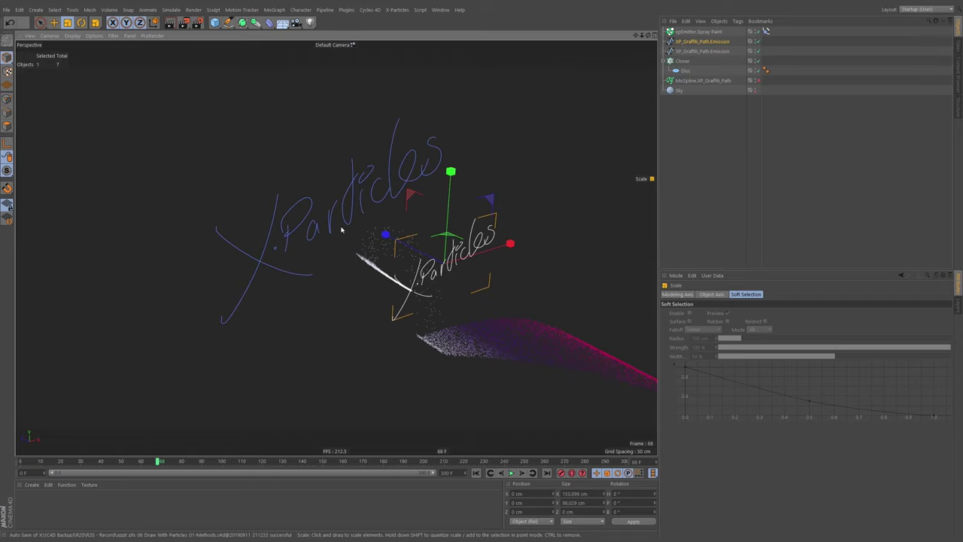
pyautogui.click(314, 212)
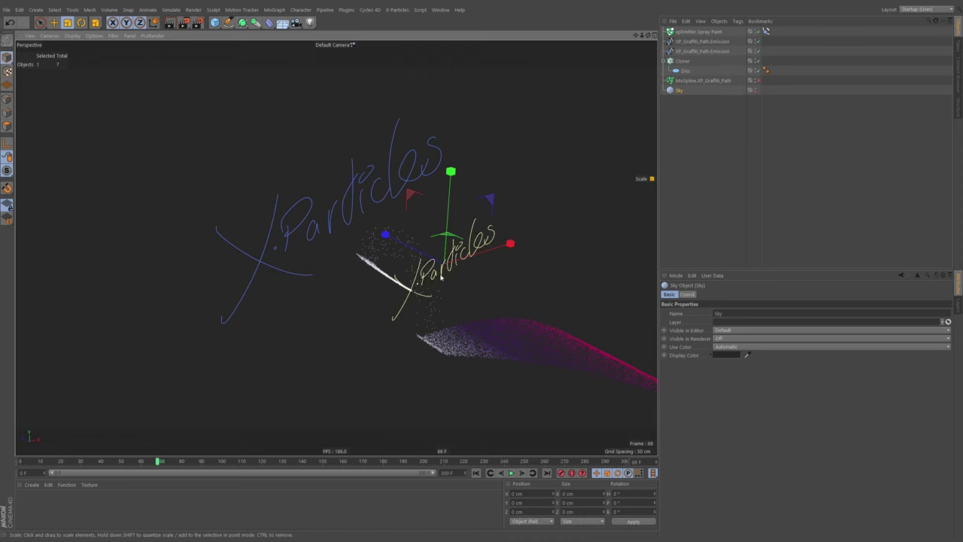
pyautogui.keyDown('alt'); pyautogui.moveTo(447, 263); pyautogui.dragTo(432, 268, button='middle'); pyautogui.keyUp('alt')
pyautogui.keyDown('alt'); pyautogui.moveTo(432, 269); pyautogui.dragTo(435, 266); pyautogui.keyUp('alt')
pyautogui.scroll(2, 431, 273)
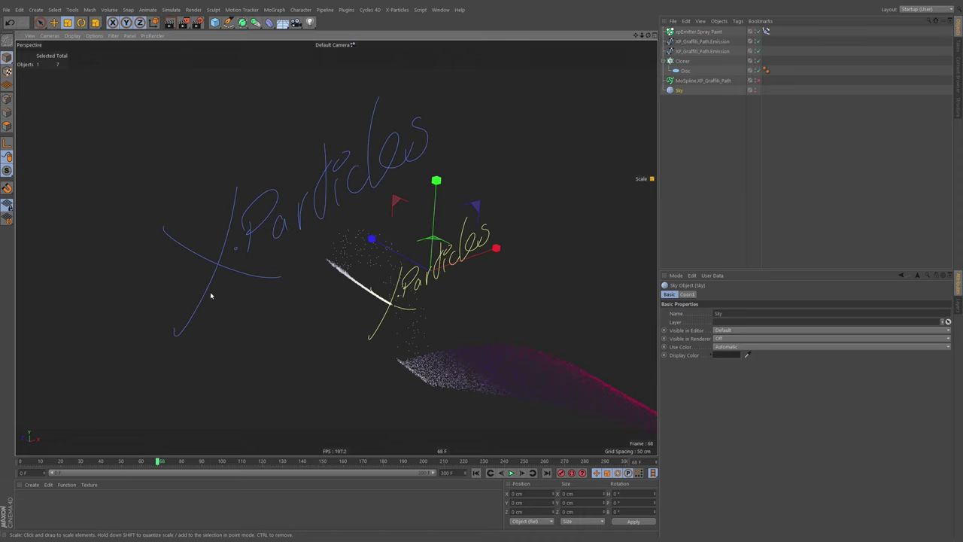
# Step: Apply Reset PSR to the xpEmitter.Spray Paint emitter
pyautogui.click(708, 42)
pyautogui.click(682, 61)
pyautogui.click(683, 71)
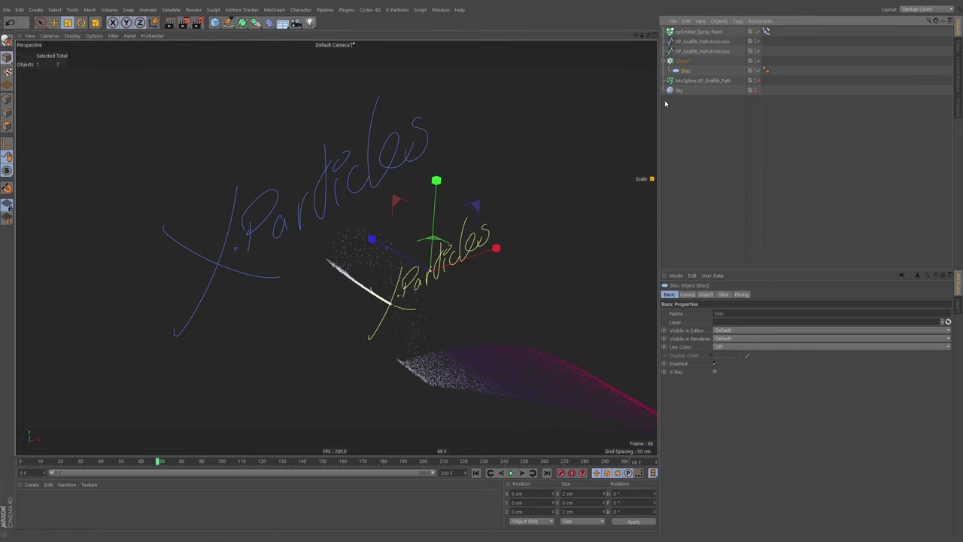
pyautogui.click(713, 31)
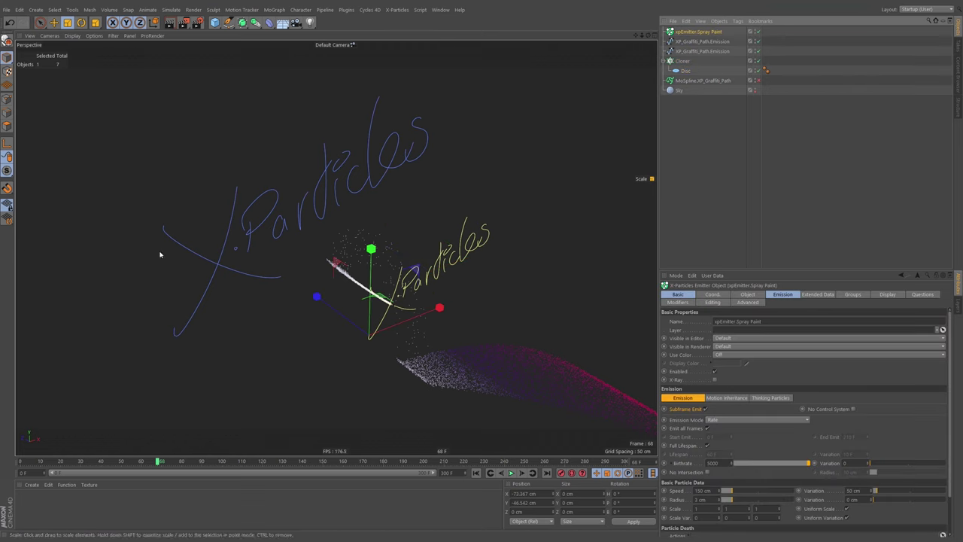
pyautogui.hotkey('shift', 'c')
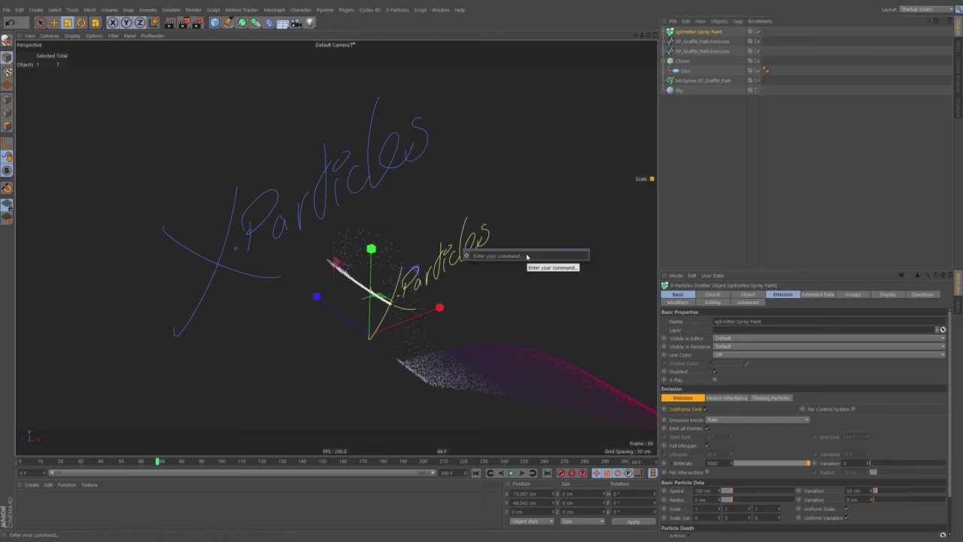
pyautogui.write('reset')
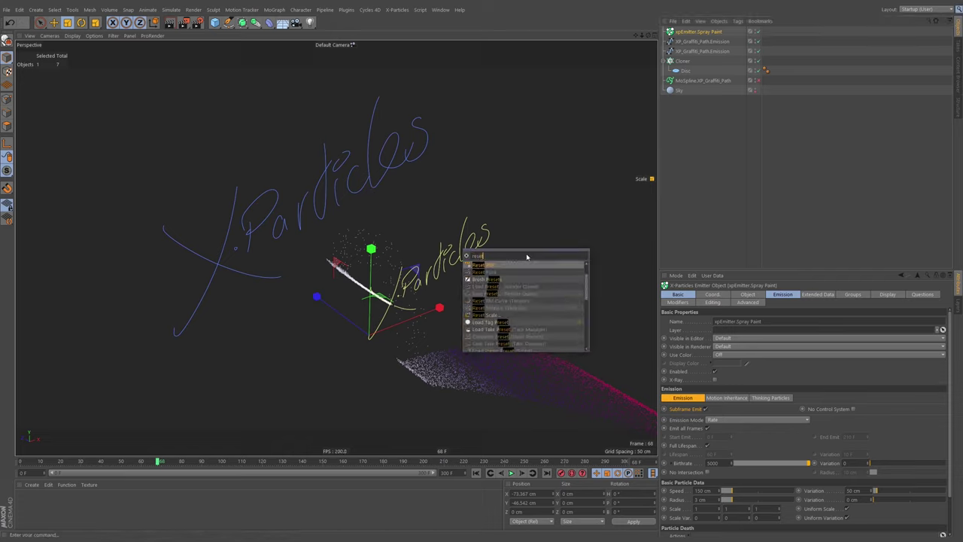
pyautogui.press('Return')
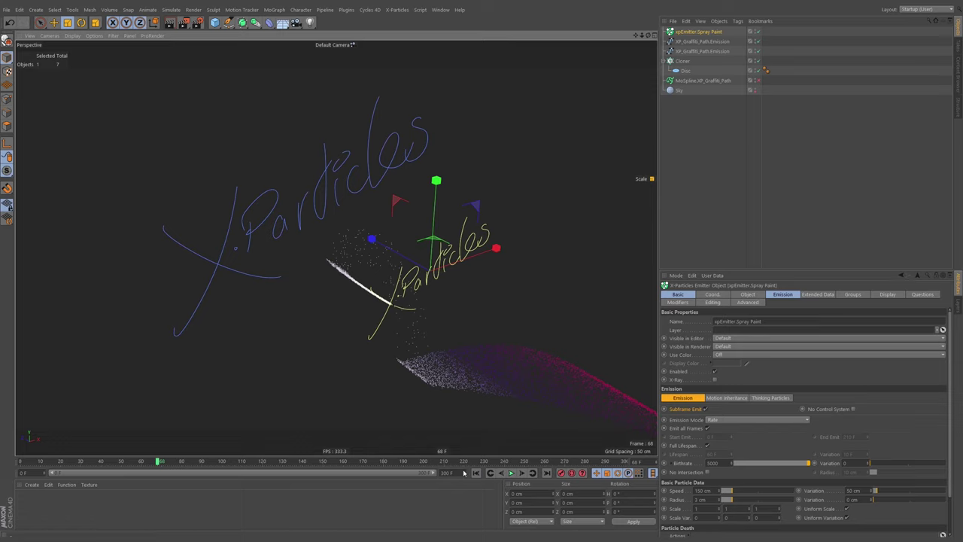
# Step: Replay the simulation from frame 0 with the reset emitter and inspect the spray from different angles
pyautogui.click(476, 473)
pyautogui.click(511, 473)
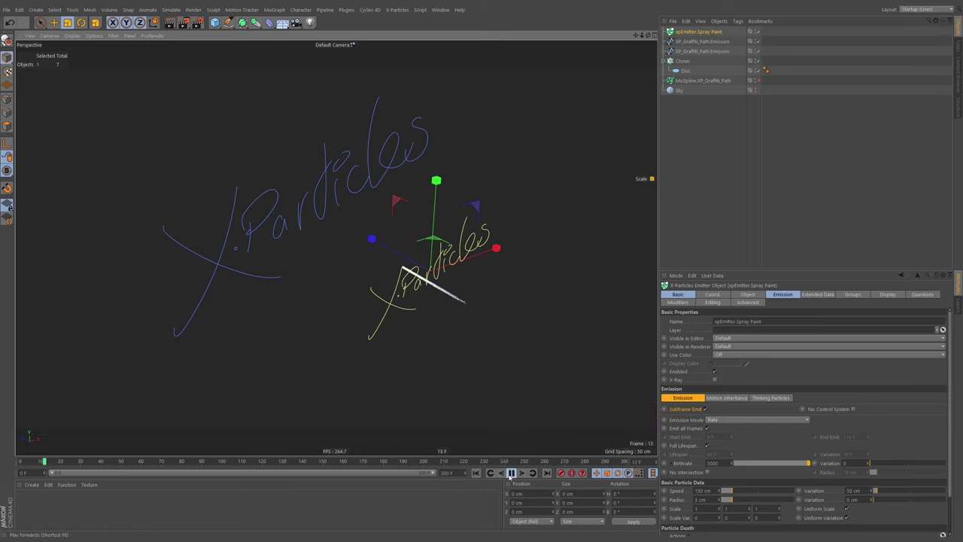
pyautogui.click(511, 473)
pyautogui.keyDown('alt'); pyautogui.moveTo(414, 232); pyautogui.dragTo(398, 169); pyautogui.keyUp('alt')
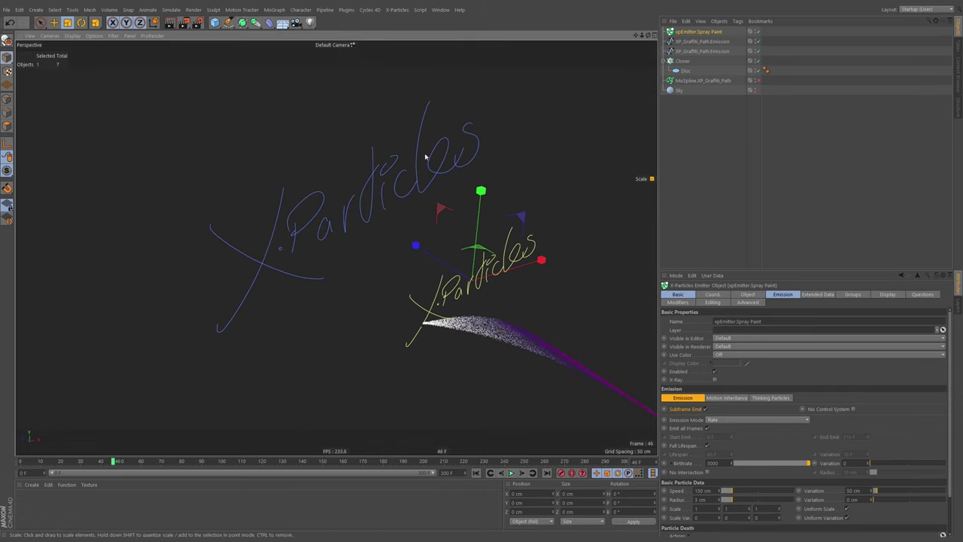
pyautogui.scroll(-1, 325, 223)
pyautogui.click(328, 225)
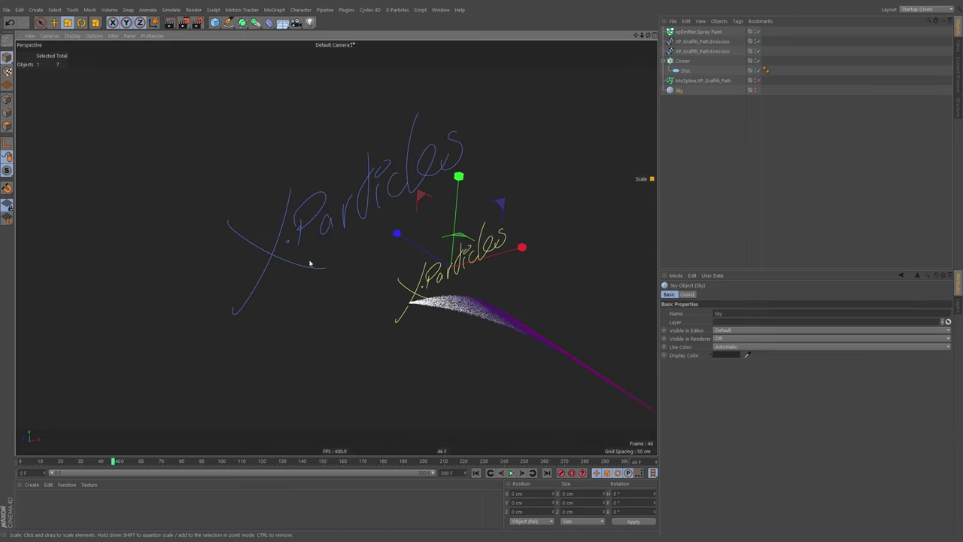
pyautogui.keyDown('alt'); pyautogui.moveTo(311, 263); pyautogui.dragTo(338, 219); pyautogui.keyUp('alt')
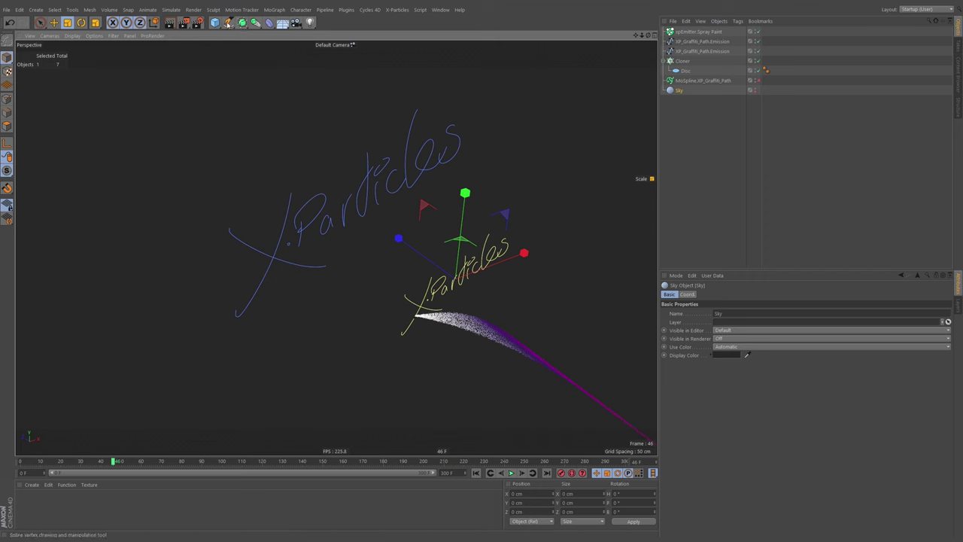
# Step: Add a Plane object and set its Orientation to +Z
pyautogui.moveTo(215, 21); pyautogui.dragTo(288, 48)
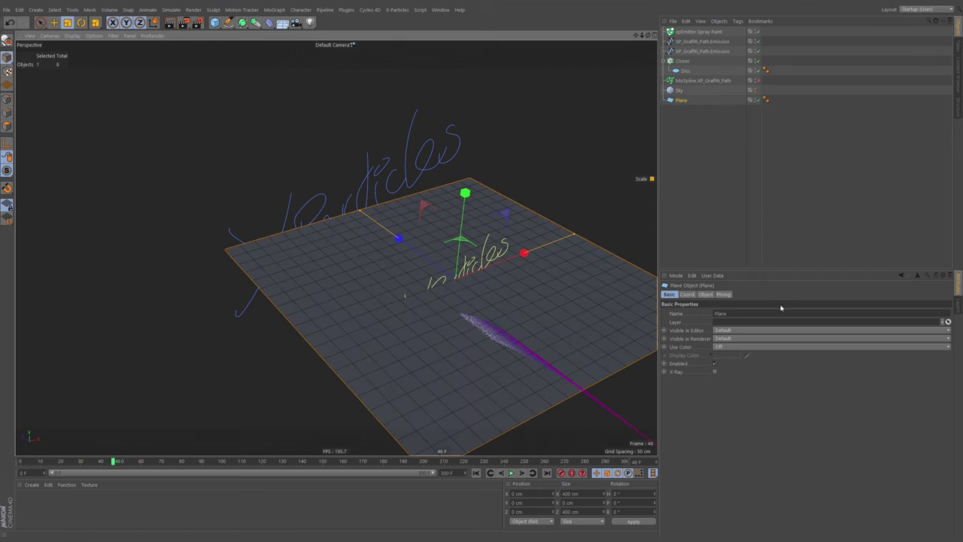
pyautogui.click(705, 295)
pyautogui.click(724, 349)
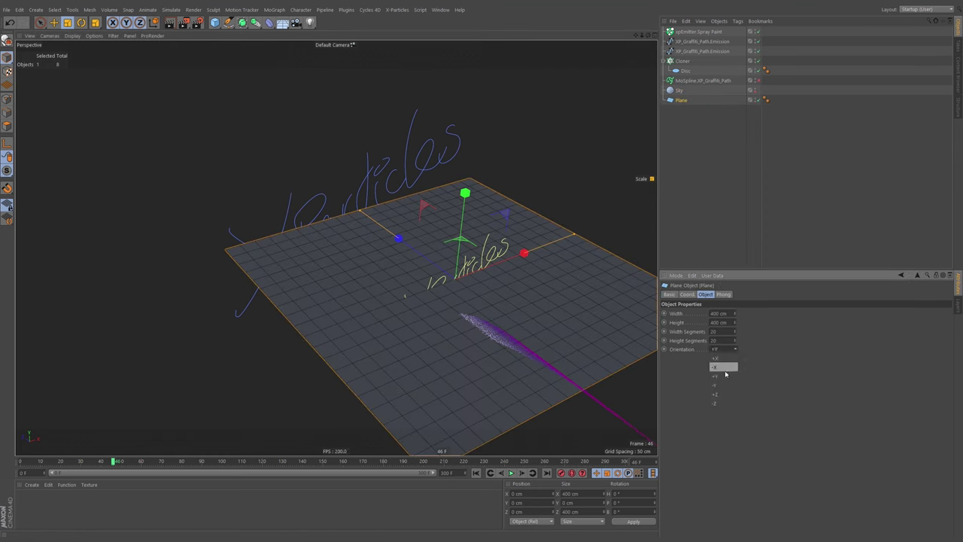
pyautogui.click(724, 391)
# Step: Position the Plane behind the blue spline at about Y -11 cm and Z 266 cm, and widen it beyond the lettering
pyautogui.press('e')
pyautogui.moveTo(396, 237); pyautogui.dragTo(319, 185)
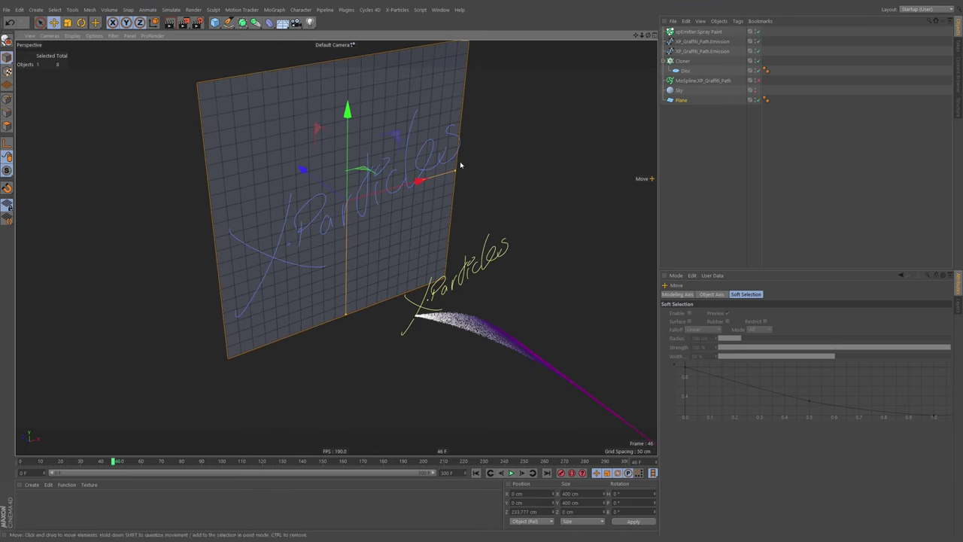
pyautogui.moveTo(458, 161); pyautogui.dragTo(511, 173)
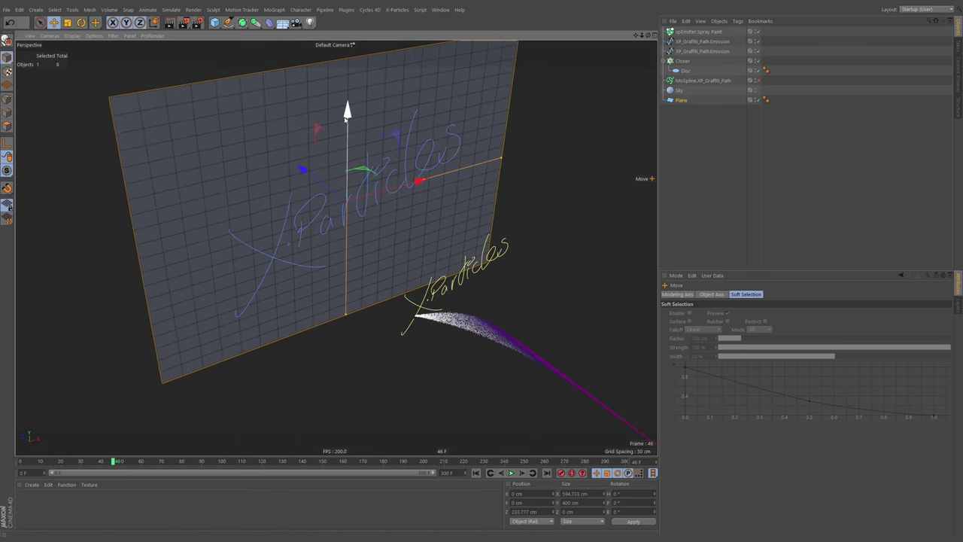
pyautogui.moveTo(348, 150); pyautogui.dragTo(349, 161)
pyautogui.keyDown('alt'); pyautogui.moveTo(377, 206); pyautogui.dragTo(415, 185); pyautogui.keyUp('alt')
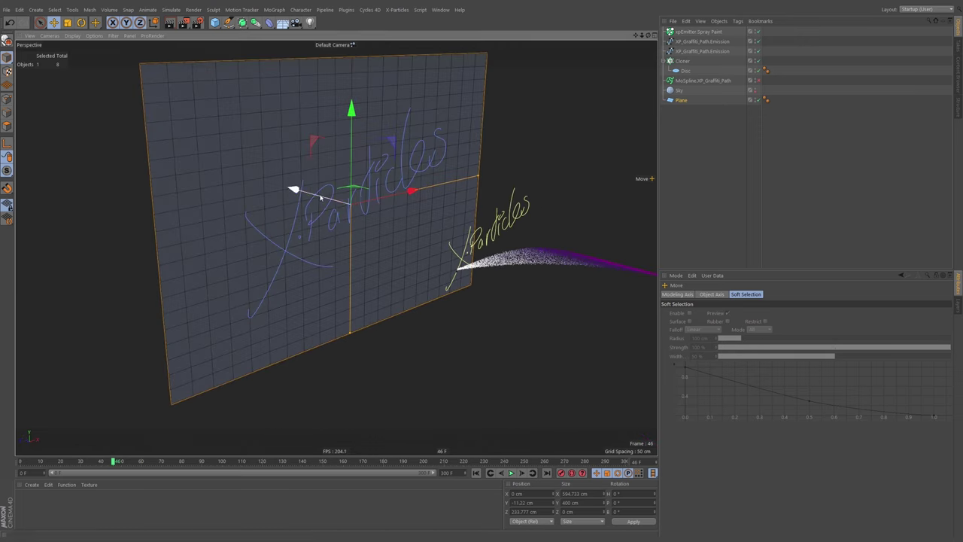
pyautogui.moveTo(295, 189); pyautogui.dragTo(277, 187)
# Step: Add an xpCollider tag to the Plane
pyautogui.rightClick(680, 101)
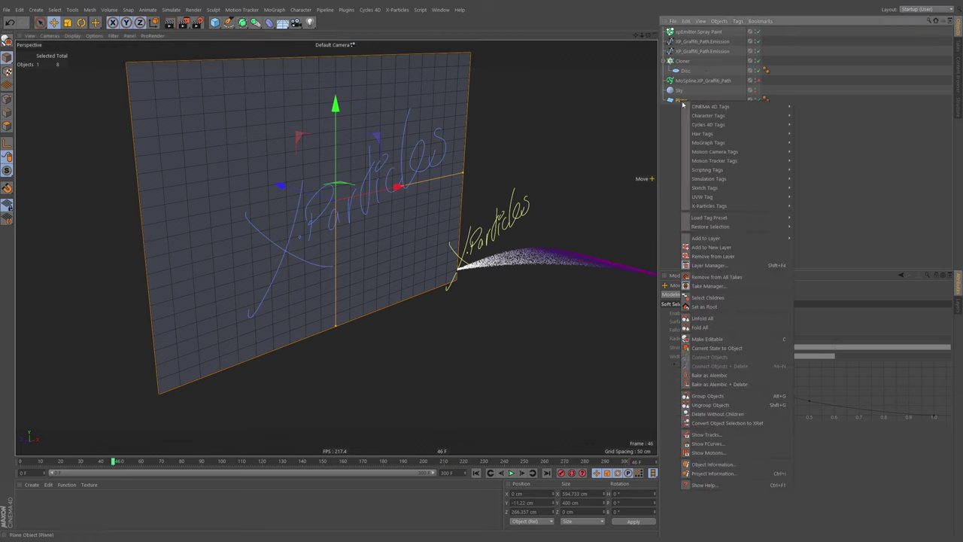
pyautogui.moveTo(753, 206)
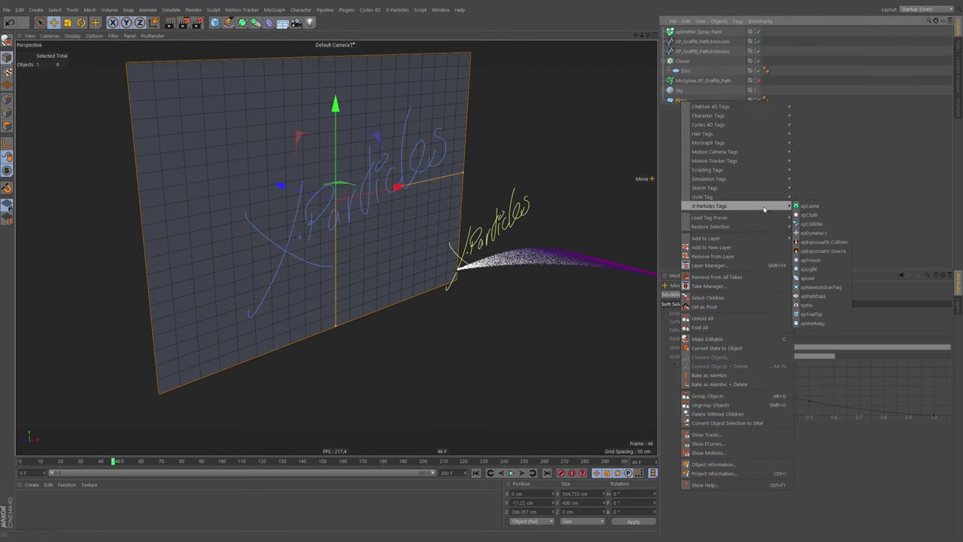
pyautogui.click(816, 223)
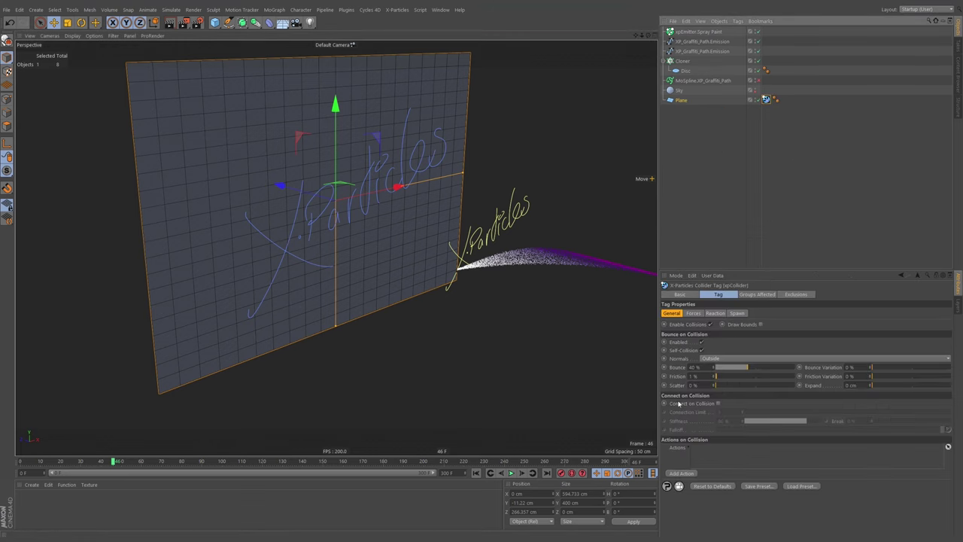
# Step: Set Bounce and Friction to 0% on the Plane's collider tag
pyautogui.moveTo(378, 244)
pyautogui.keyDown('alt'); pyautogui.mouseDown()
pyautogui.moveTo(424, 251)
pyautogui.moveTo(386, 254)
pyautogui.moveTo(350, 205)
pyautogui.moveTo(369, 215)
pyautogui.moveTo(361, 237)
pyautogui.mouseUp(); pyautogui.keyUp('alt')
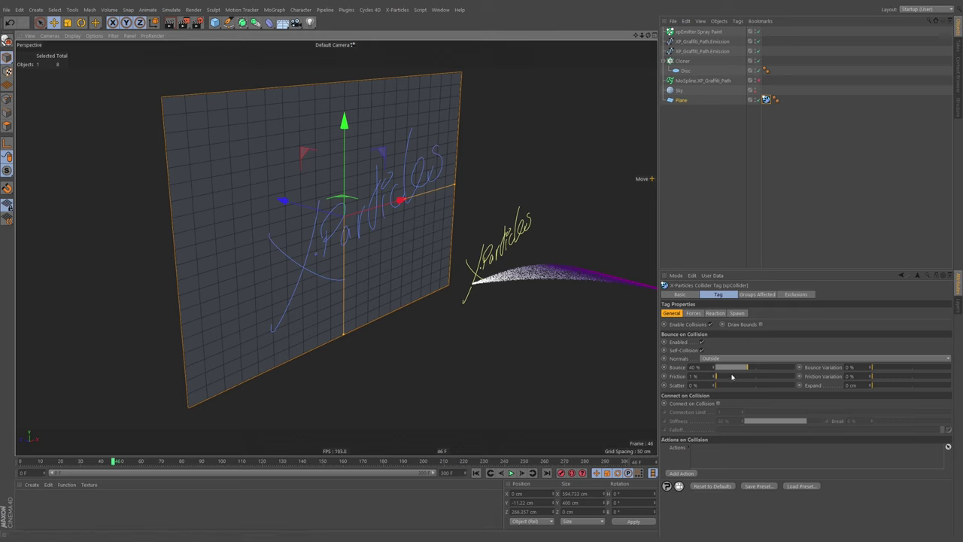
pyautogui.moveTo(726, 373); pyautogui.dragTo(711, 370)
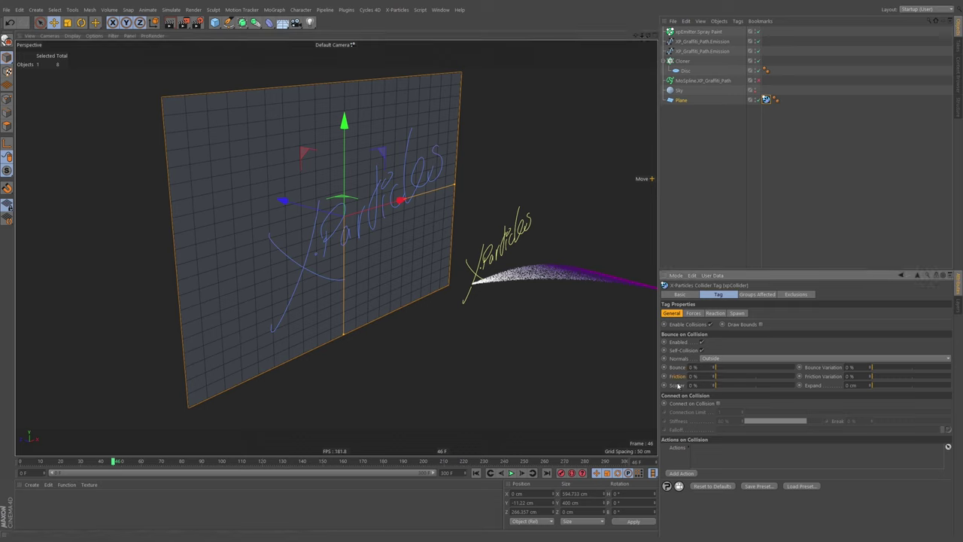
# Step: Add an action to the collider tag and set it to the direct action Freeze Particles
pyautogui.click(679, 475)
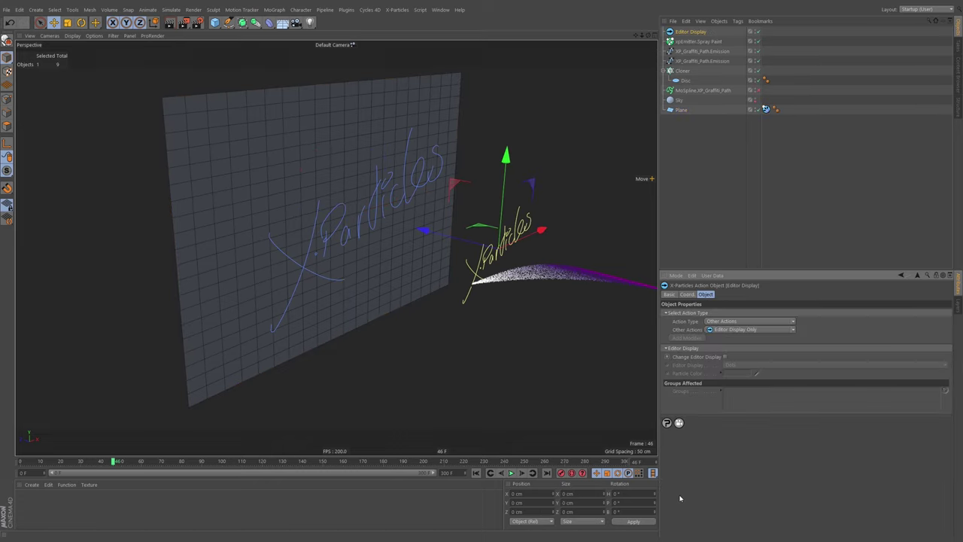
pyautogui.click(729, 332)
pyautogui.click(739, 332)
pyautogui.click(738, 321)
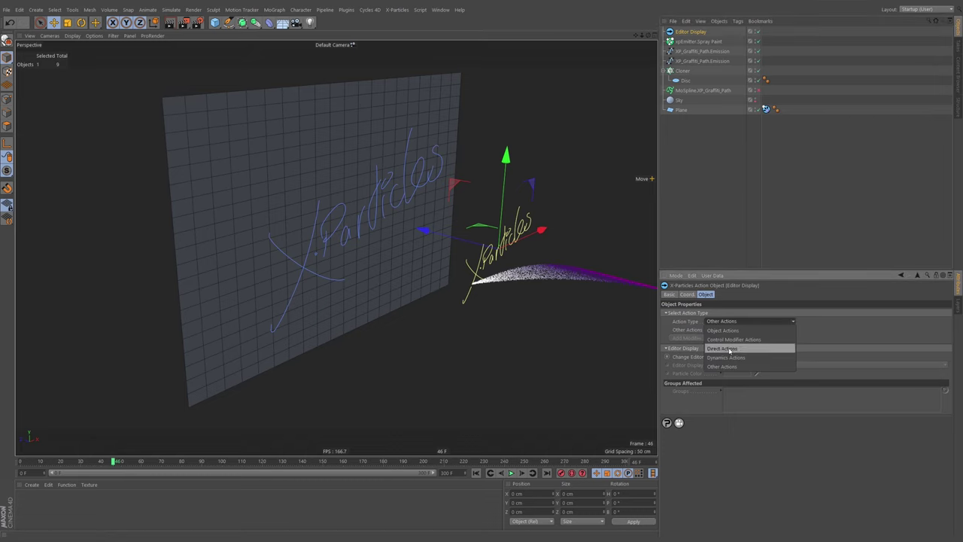
pyautogui.click(708, 348)
pyautogui.click(723, 330)
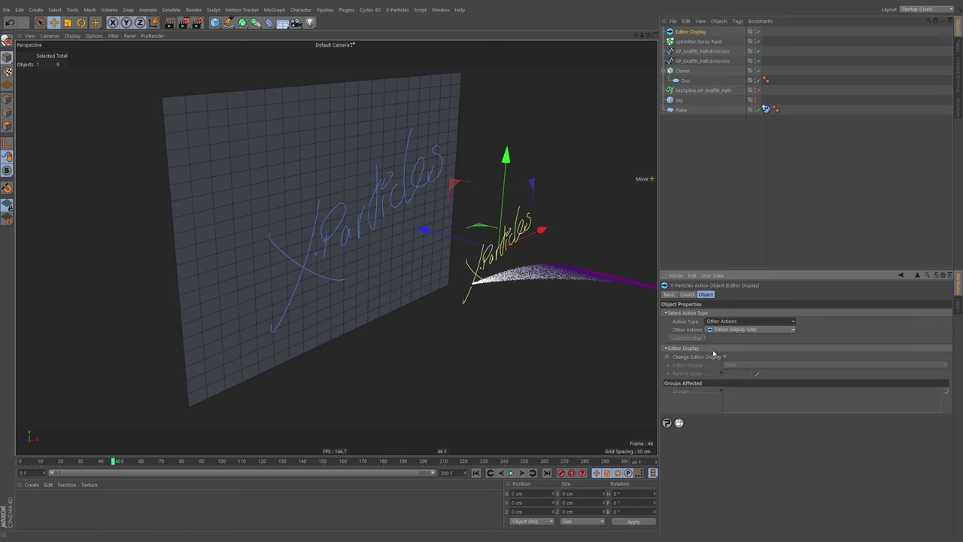
pyautogui.click(711, 366)
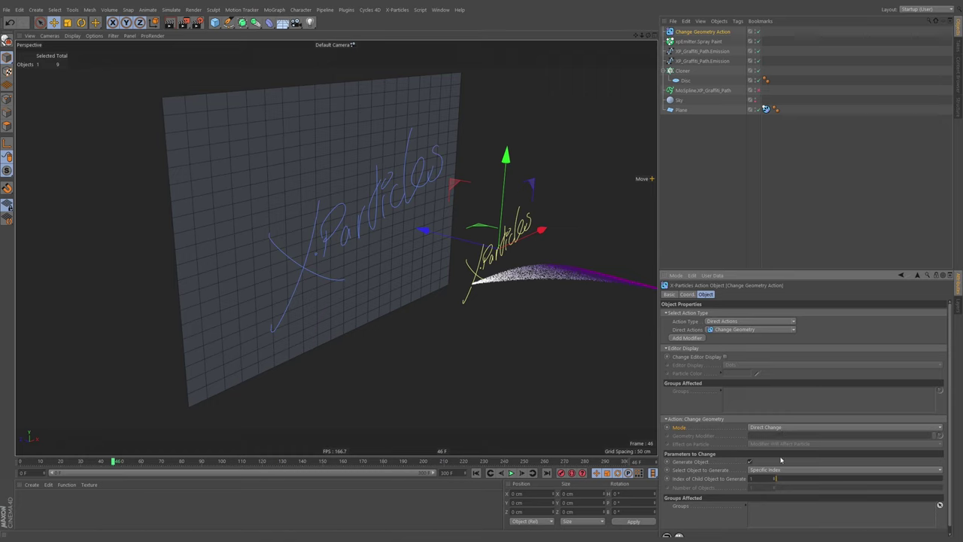
pyautogui.click(793, 330)
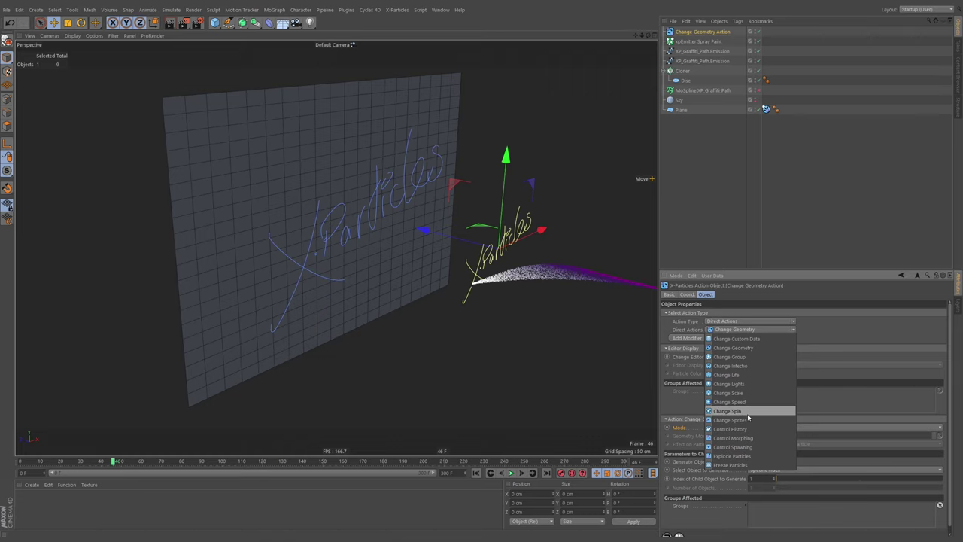
pyautogui.click(731, 466)
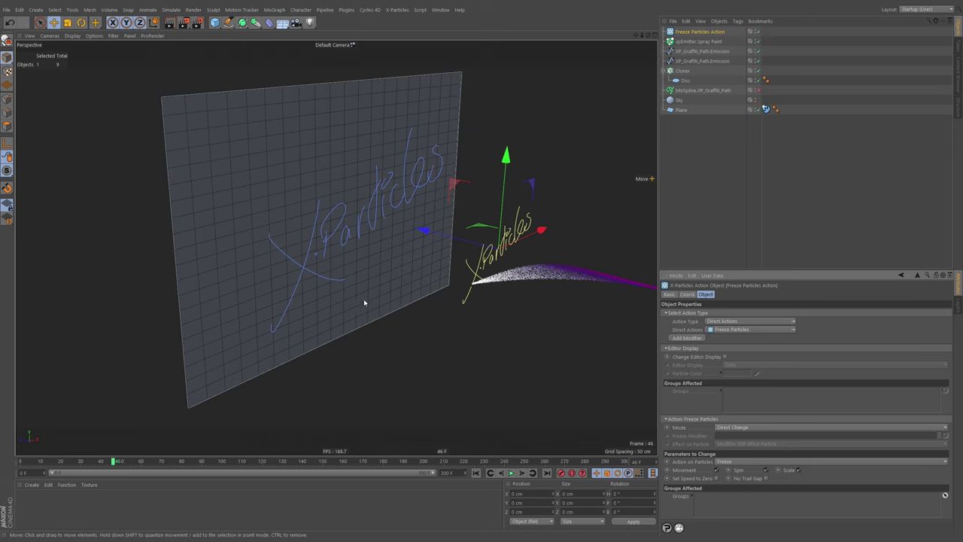
# Step: Play the simulation and check how the particles behave where they hit the plane
pyautogui.keyDown('alt'); pyautogui.moveTo(363, 299); pyautogui.dragTo(348, 289); pyautogui.keyUp('alt')
pyautogui.click(512, 473)
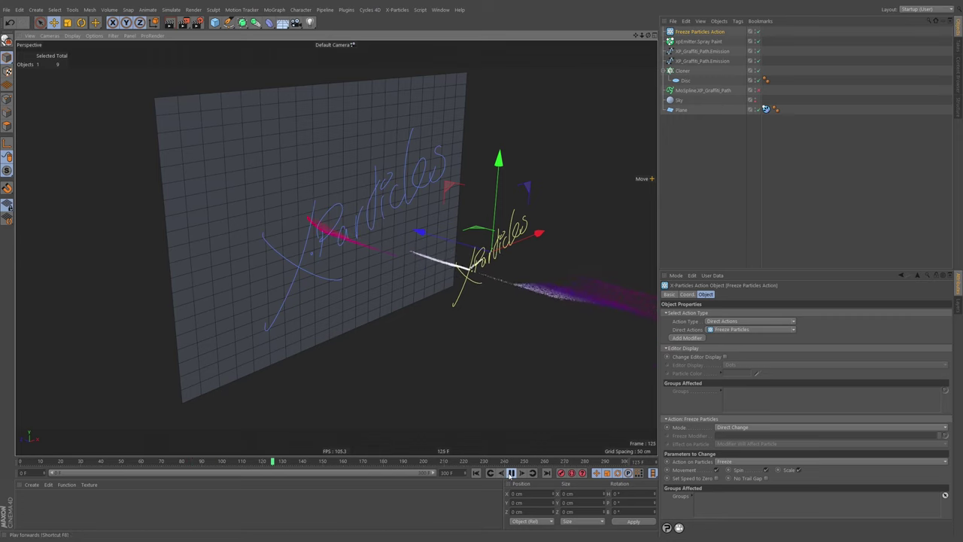
pyautogui.click(512, 473)
pyautogui.keyDown('alt'); pyautogui.moveTo(372, 280); pyautogui.dragTo(411, 256); pyautogui.keyUp('alt')
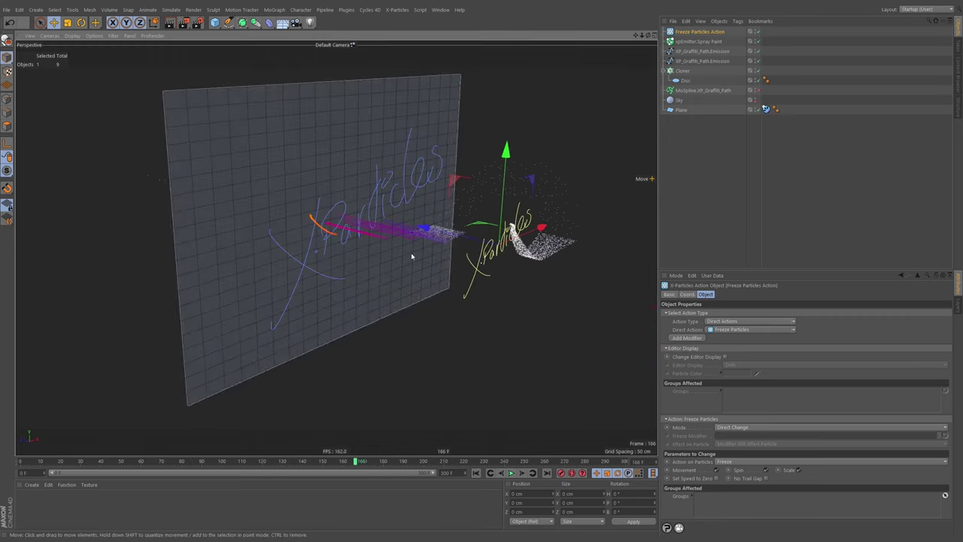
# Step: Enable Change Editor Display in the Freeze Particles action and set the display to Squares
pyautogui.click(724, 357)
pyautogui.click(738, 365)
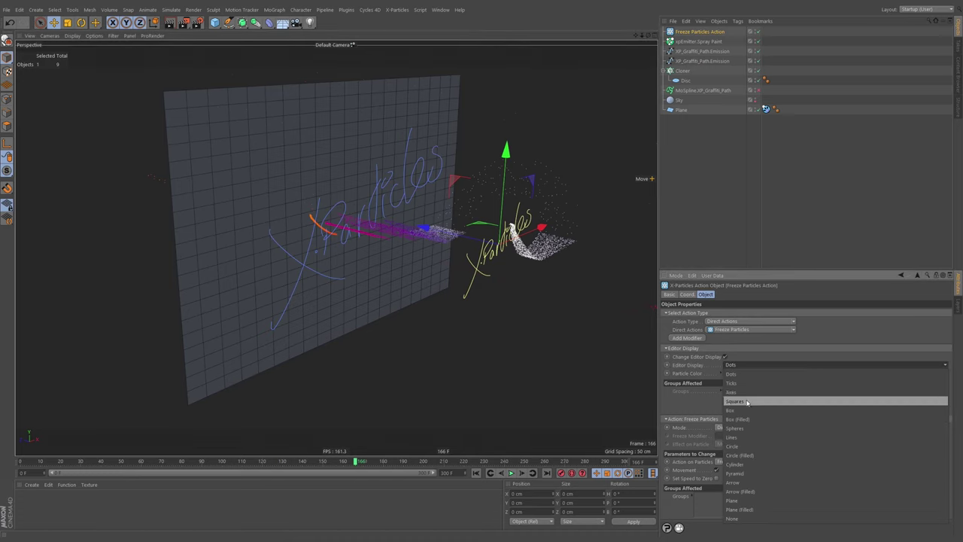
pyautogui.click(747, 403)
# Step: Replay the simulation with the Squares display and inspect the frozen particles on the plane from different angles
pyautogui.click(512, 473)
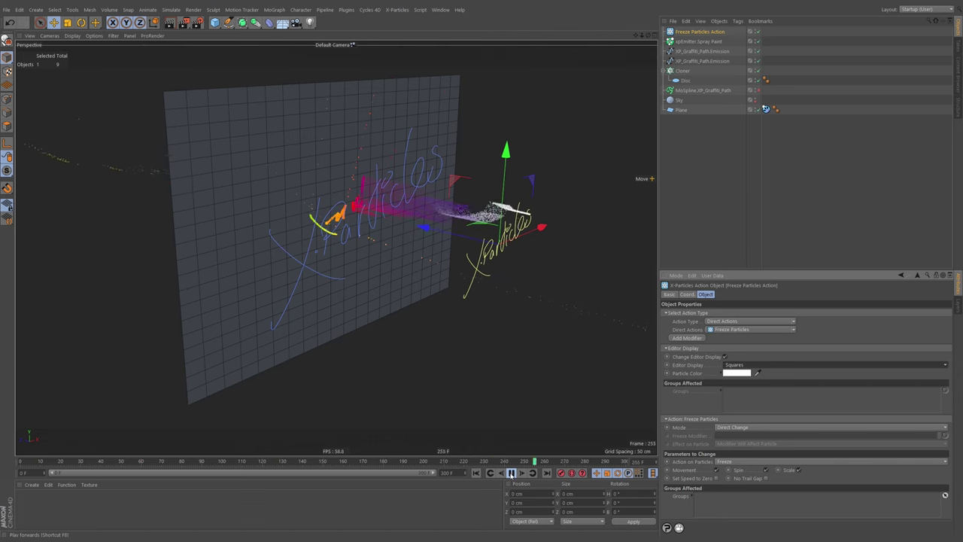
pyautogui.click(512, 473)
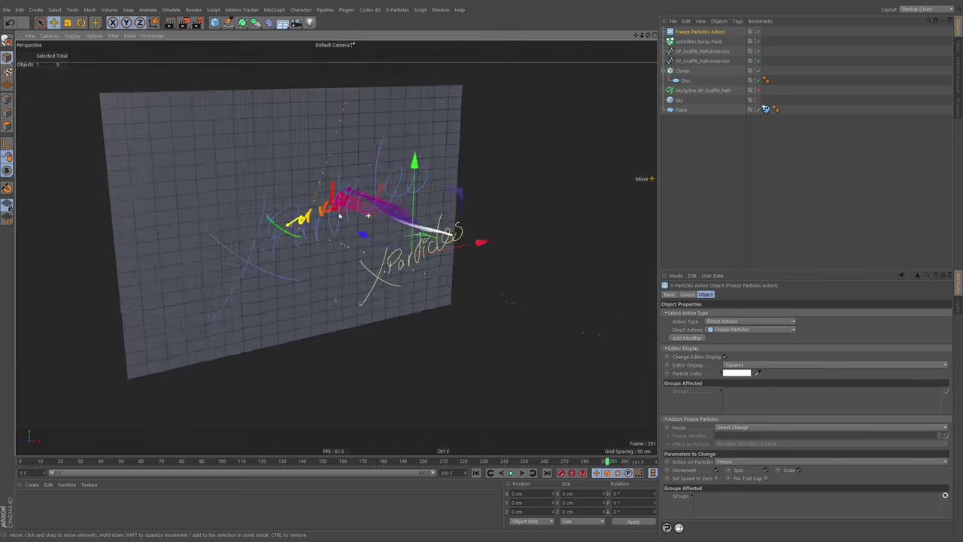
pyautogui.moveTo(338, 216)
pyautogui.keyDown('alt'); pyautogui.mouseDown()
pyautogui.moveTo(304, 223)
pyautogui.moveTo(327, 216)
pyautogui.mouseUp(); pyautogui.keyUp('alt')
pyautogui.click(512, 472)
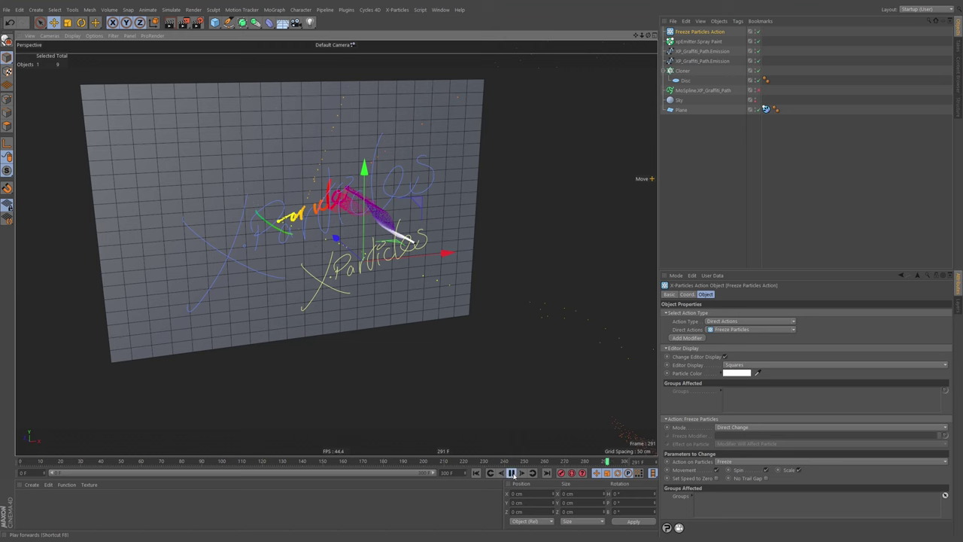
pyautogui.click(512, 473)
pyautogui.moveTo(332, 259)
pyautogui.keyDown('alt'); pyautogui.mouseDown()
pyautogui.moveTo(429, 276)
pyautogui.moveTo(336, 247)
pyautogui.mouseUp(); pyautogui.keyUp('alt')
pyautogui.keyDown('alt'); pyautogui.moveTo(337, 248); pyautogui.dragTo(393, 248, button='right'); pyautogui.keyUp('alt')
pyautogui.keyDown('alt'); pyautogui.moveTo(393, 247); pyautogui.dragTo(423, 234); pyautogui.keyUp('alt')
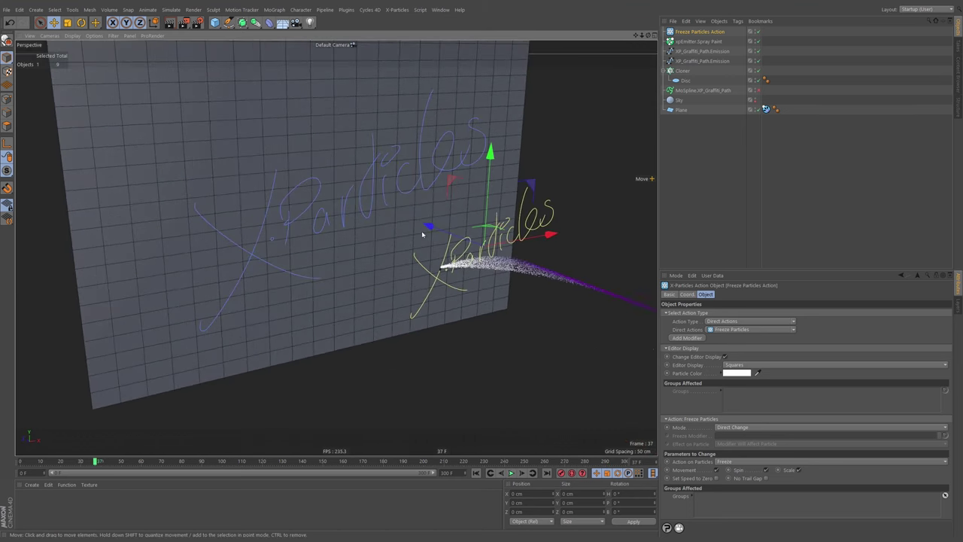
# Step: Rename the large blue spline on the wall as XP_Graffiti_Path.Target
pyautogui.click(683, 70)
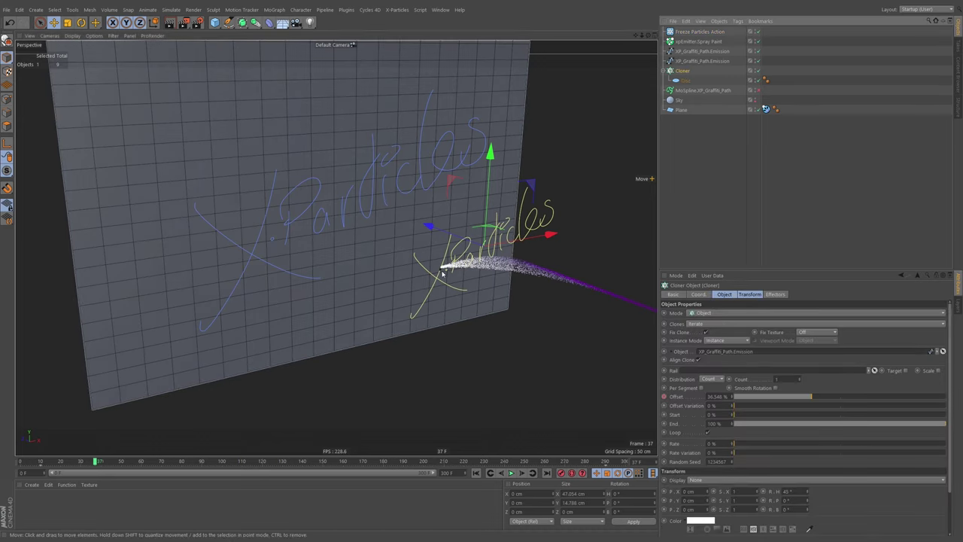
pyautogui.keyDown('alt'); pyautogui.moveTo(441, 273); pyautogui.dragTo(515, 283, button='right'); pyautogui.keyUp('alt')
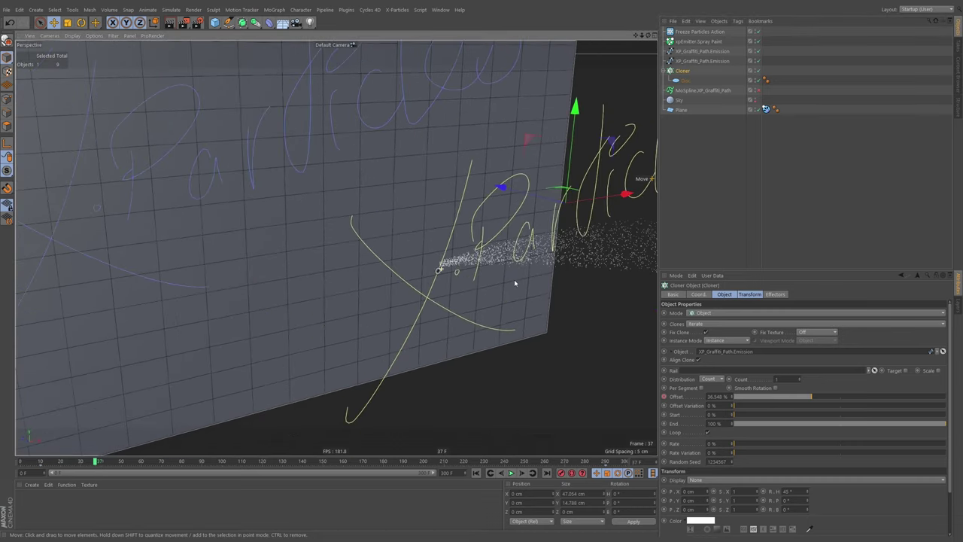
pyautogui.keyDown('alt'); pyautogui.moveTo(516, 283); pyautogui.dragTo(461, 287); pyautogui.keyUp('alt')
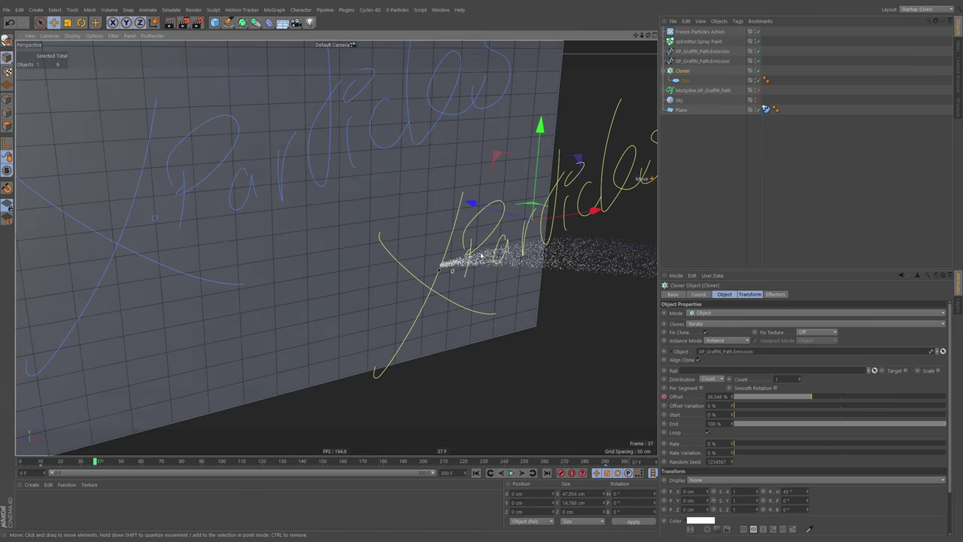
pyautogui.click(693, 61)
pyautogui.doubleClick(710, 62)
pyautogui.moveTo(710, 61); pyautogui.dragTo(737, 67)
pyautogui.write('Target')
pyautogui.press('Return')
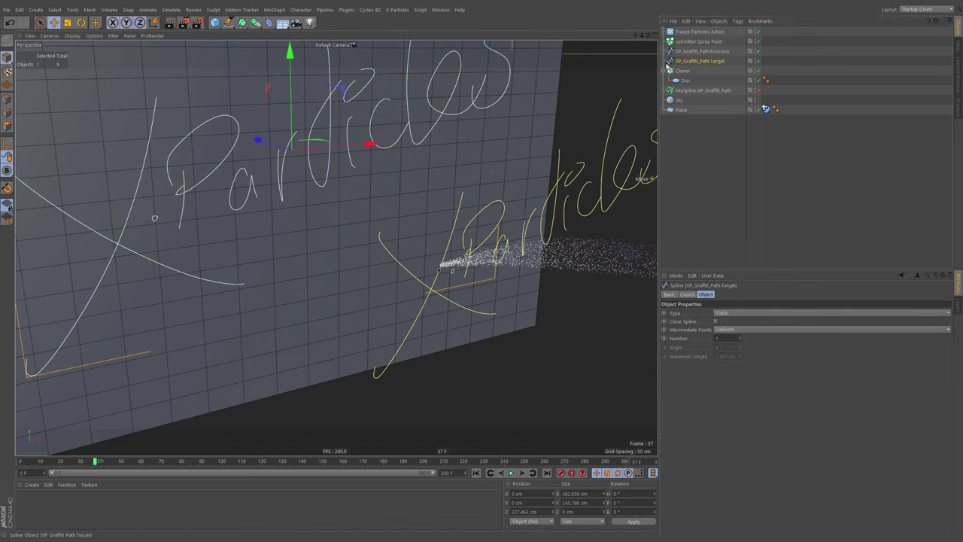
# Step: Assign XP_Graffiti_Path.Target as the Cloner's Rail spline and enable the rail's Target option
pyautogui.click(682, 70)
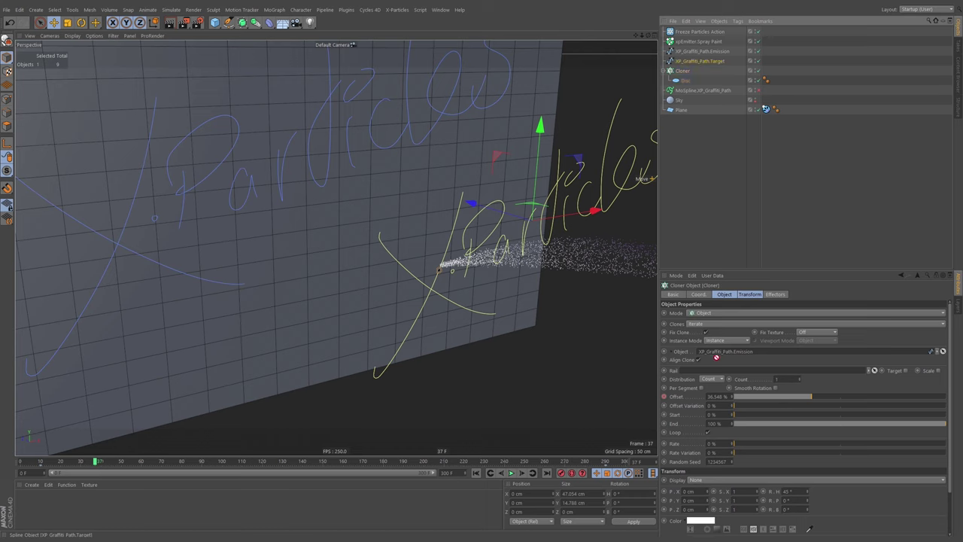
pyautogui.moveTo(716, 358); pyautogui.dragTo(714, 371)
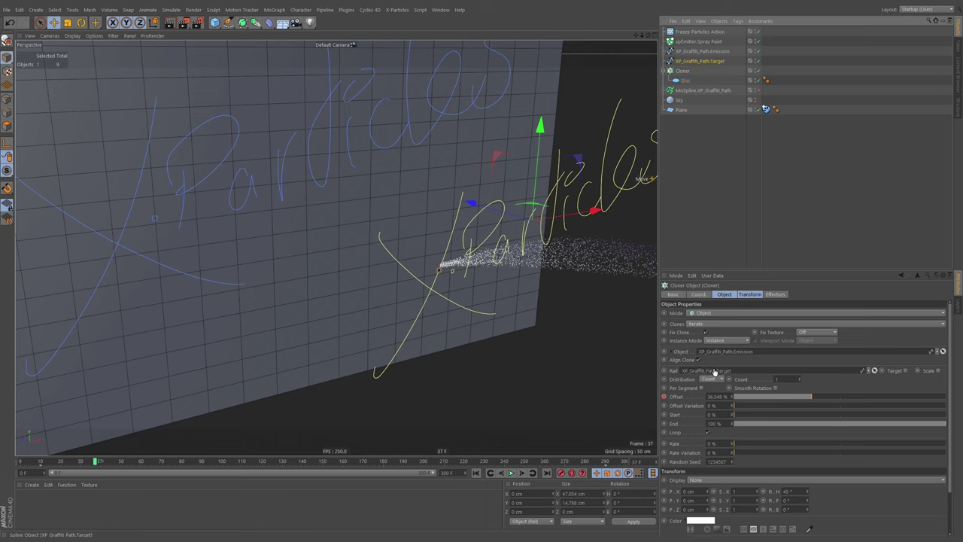
pyautogui.click(906, 371)
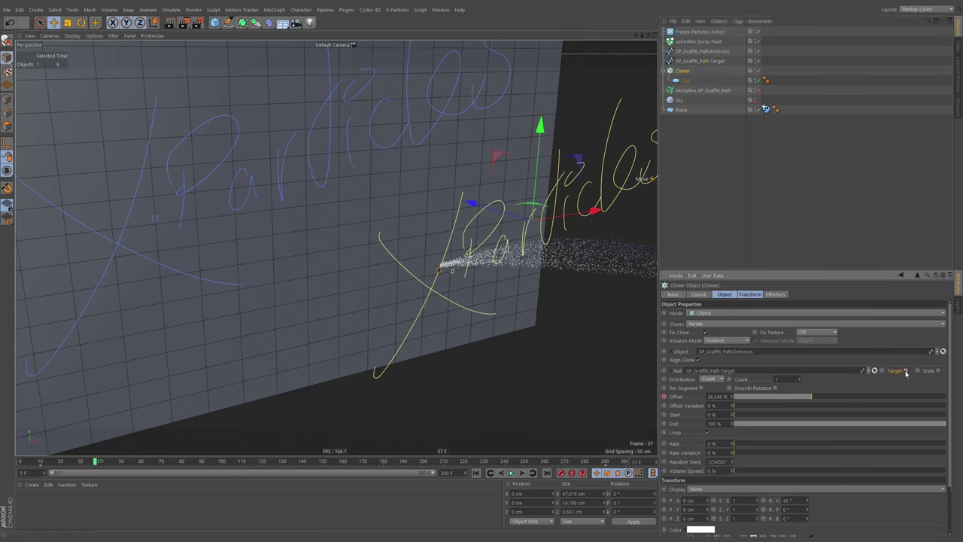
# Step: Play the simulation from frame 0 and extend the timeline to 600 frames
pyautogui.scroll(-4, 445, 287)
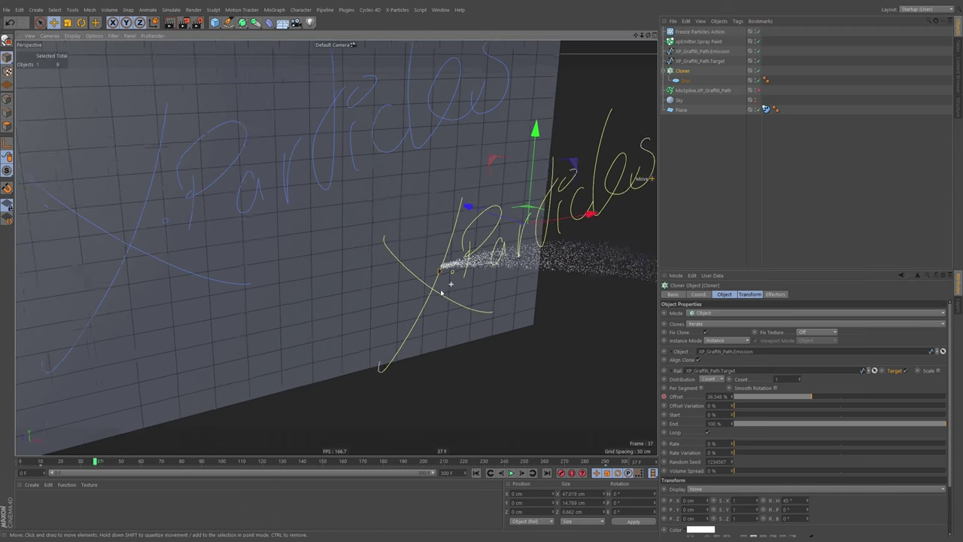
pyautogui.click(476, 473)
pyautogui.click(511, 472)
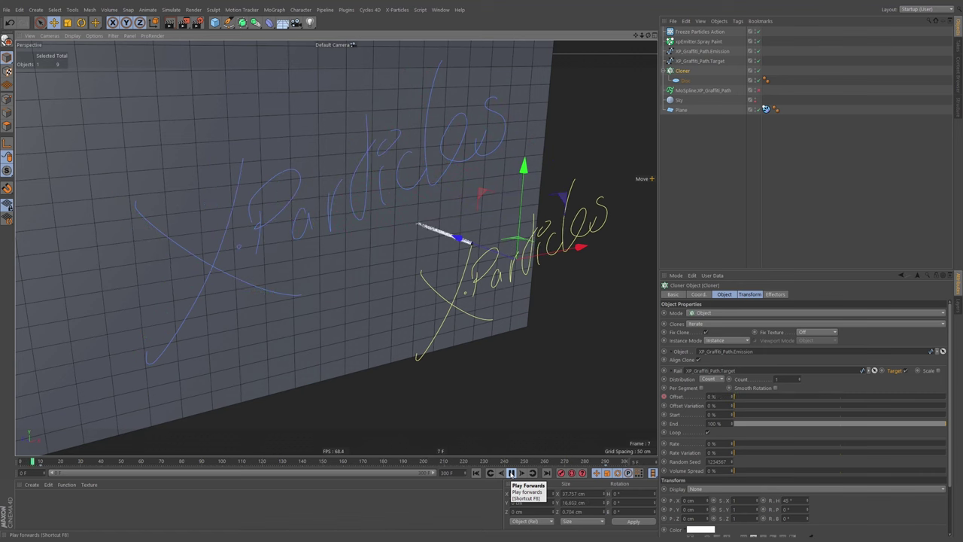
pyautogui.doubleClick(450, 472)
pyautogui.write('600')
pyautogui.press('Return')
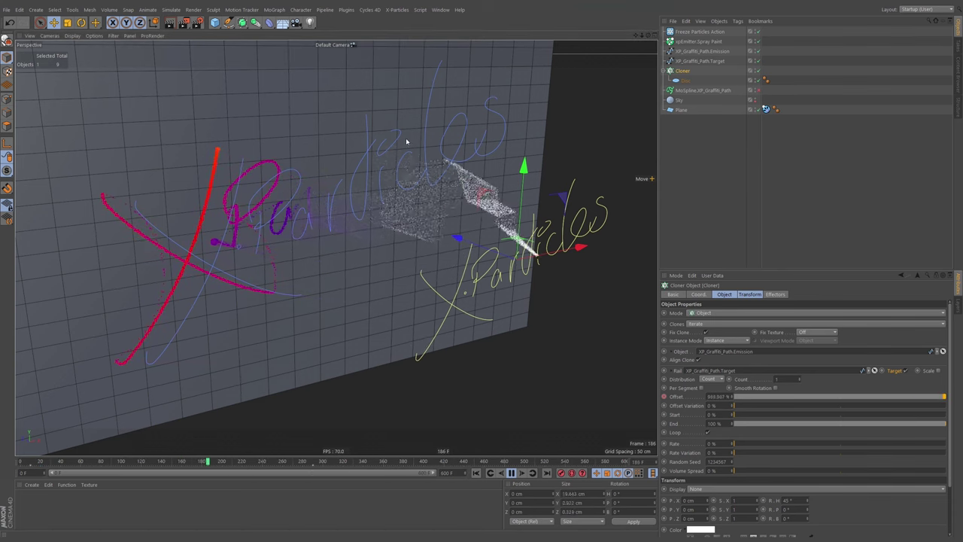
# Step: Watch the lettering being sprayed onto the wall and stop playback at about frame 465
pyautogui.scroll(-2, 406, 142)
pyautogui.keyDown('alt'); pyautogui.moveTo(390, 181); pyautogui.dragTo(368, 181); pyautogui.keyUp('alt')
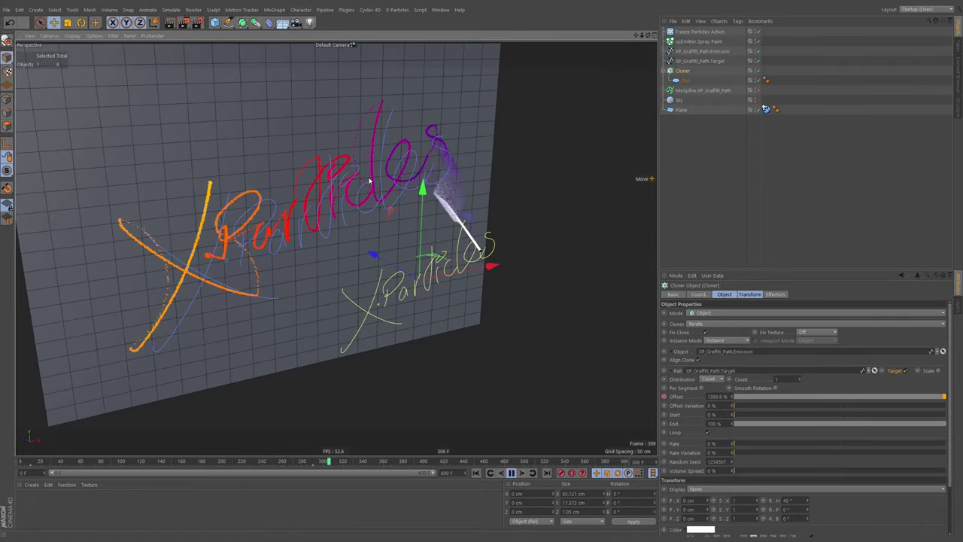
pyautogui.keyDown('alt'); pyautogui.moveTo(492, 155); pyautogui.dragTo(430, 181); pyautogui.keyUp('alt')
pyautogui.click(511, 473)
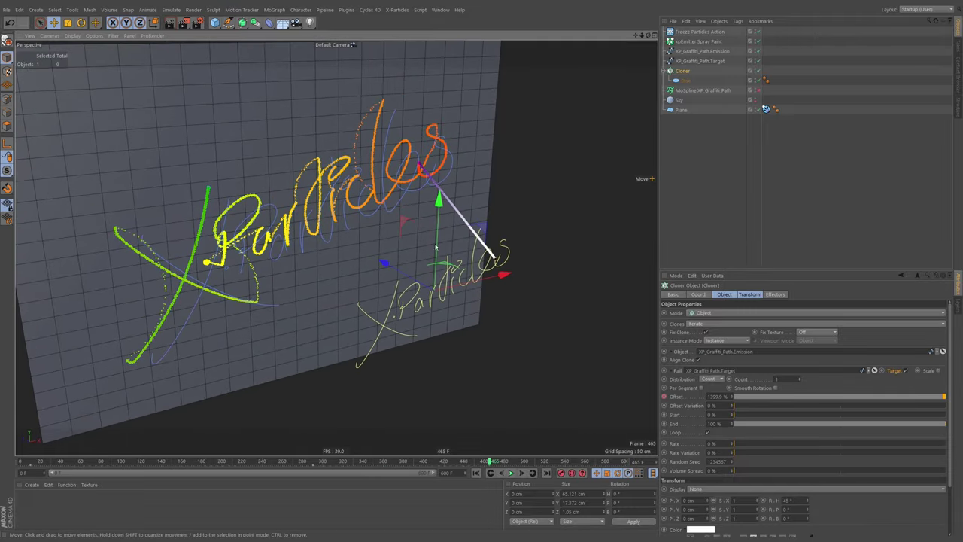
pyautogui.keyDown('alt'); pyautogui.moveTo(371, 225); pyautogui.dragTo(430, 206, button='middle'); pyautogui.keyUp('alt')
# Step: Hide the emission and target path splines and view the sprayed lettering on its own
pyautogui.click(736, 69)
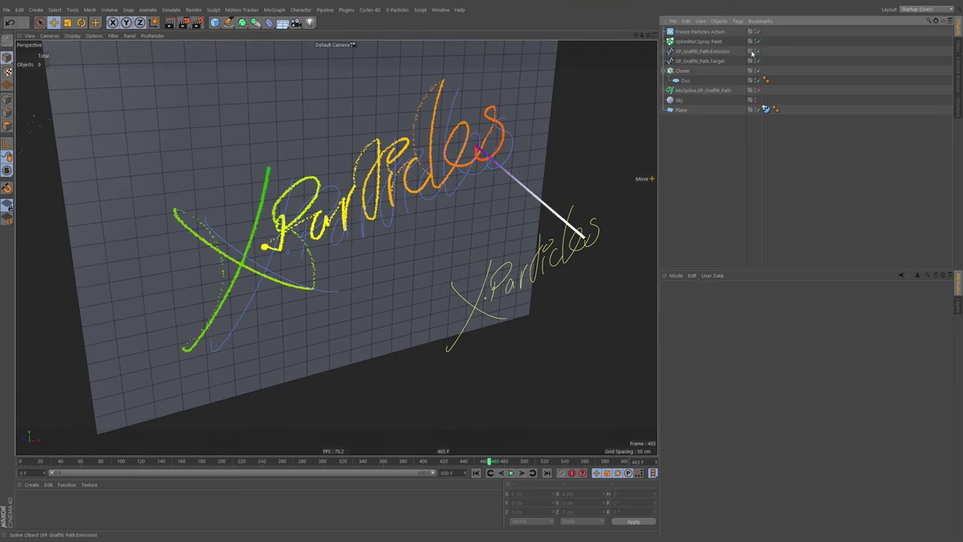
pyautogui.keyDown('alt'); pyautogui.moveTo(757, 51); pyautogui.dragTo(755, 61); pyautogui.keyUp('alt')
pyautogui.moveTo(417, 203)
pyautogui.keyDown('alt'); pyautogui.mouseDown()
pyautogui.moveTo(381, 200)
pyautogui.moveTo(484, 196)
pyautogui.moveTo(408, 197)
pyautogui.mouseUp(); pyautogui.keyUp('alt')
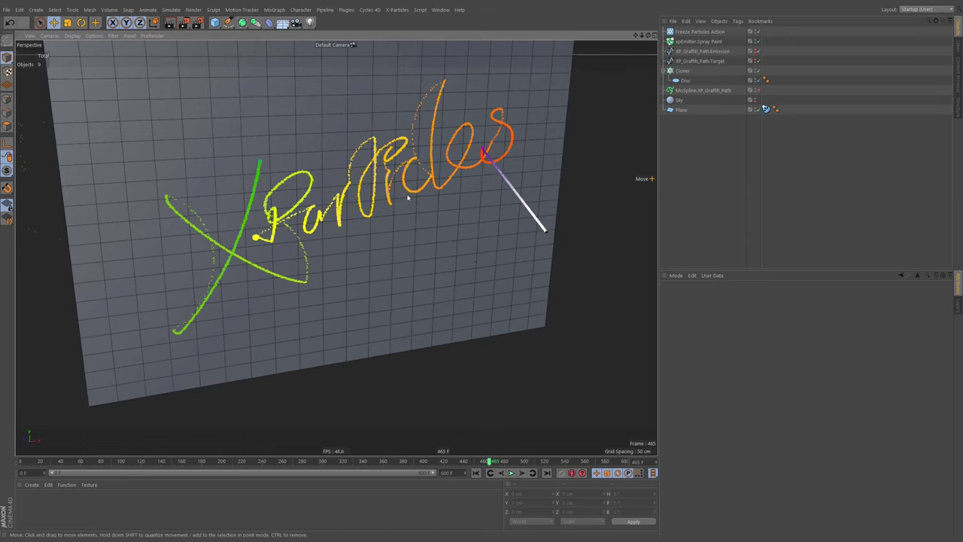
pyautogui.keyDown('alt'); pyautogui.moveTo(388, 170); pyautogui.dragTo(407, 164, button='right'); pyautogui.keyUp('alt')
pyautogui.moveTo(389, 189)
pyautogui.keyDown('alt'); pyautogui.mouseDown()
pyautogui.moveTo(429, 294)
pyautogui.moveTo(447, 219)
pyautogui.moveTo(471, 183)
pyautogui.moveTo(369, 187)
pyautogui.moveTo(326, 241)
pyautogui.moveTo(378, 199)
pyautogui.moveTo(465, 355)
pyautogui.mouseUp(); pyautogui.keyUp('alt')
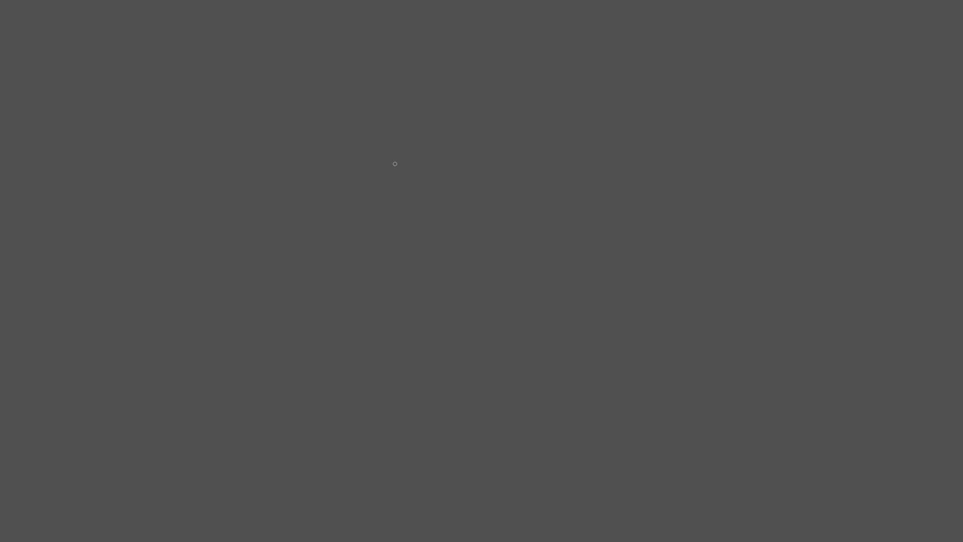
# Step: On a blank canvas, sketch a vertical wall line marked IN and OUT, with closely spaced particles along an arrow, crossing out the one inside
pyautogui.moveTo(448, 142)
pyautogui.keyDown('shift'); pyautogui.mouseDown()
pyautogui.moveTo(466, 404)
pyautogui.moveTo(459, 138)
pyautogui.mouseUp(); pyautogui.keyUp('shift')
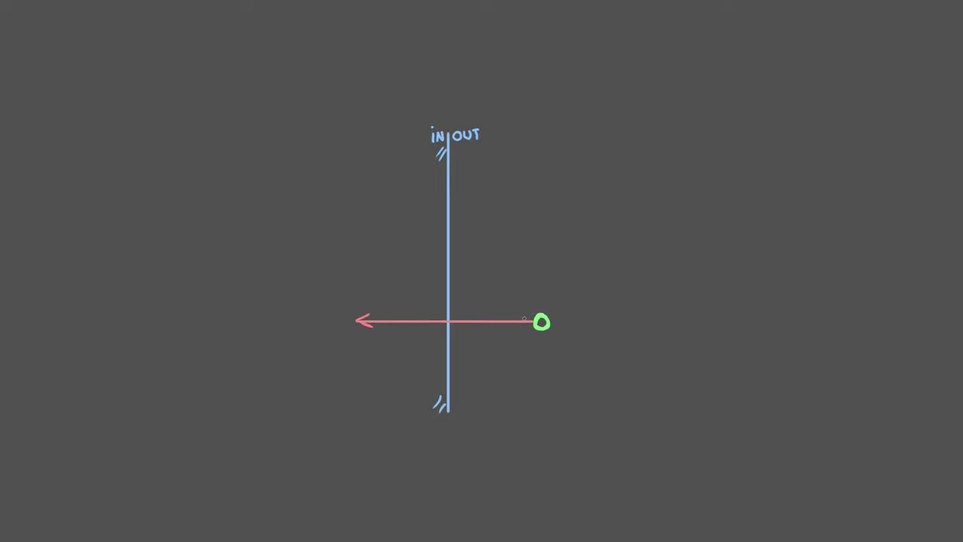
pyautogui.moveTo(524, 316); pyautogui.dragTo(435, 326)
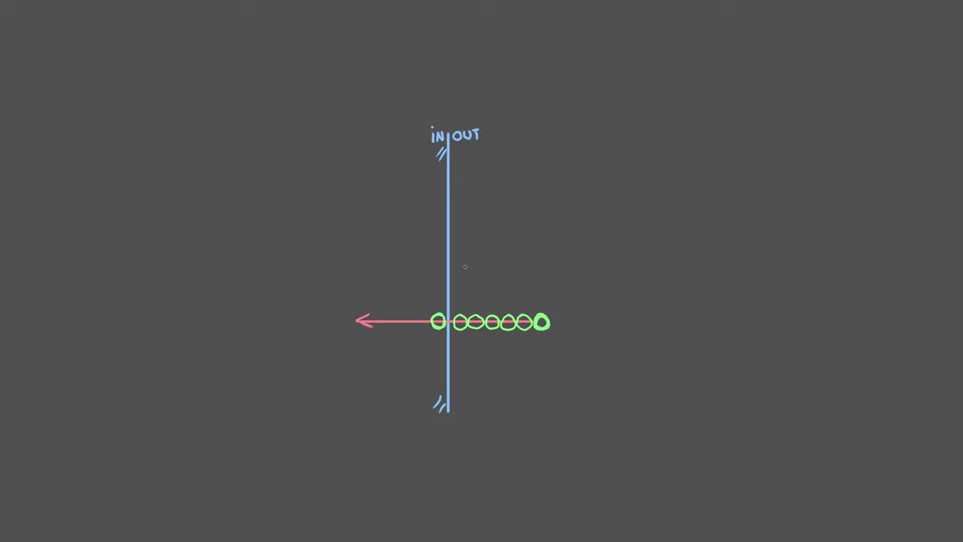
pyautogui.keyDown('alt'); pyautogui.click(365, 321); pyautogui.keyUp('alt')
pyautogui.moveTo(445, 312)
pyautogui.mouseDown()
pyautogui.moveTo(432, 331)
pyautogui.moveTo(445, 331)
pyautogui.mouseUp()
pyautogui.click(456, 317)
# Step: Sketch a second row of widely spaced particles above, cross out the one inside the wall, and add an arrow through them
pyautogui.moveTo(599, 200)
pyautogui.mouseDown()
pyautogui.moveTo(600, 213)
pyautogui.moveTo(600, 201)
pyautogui.mouseUp()
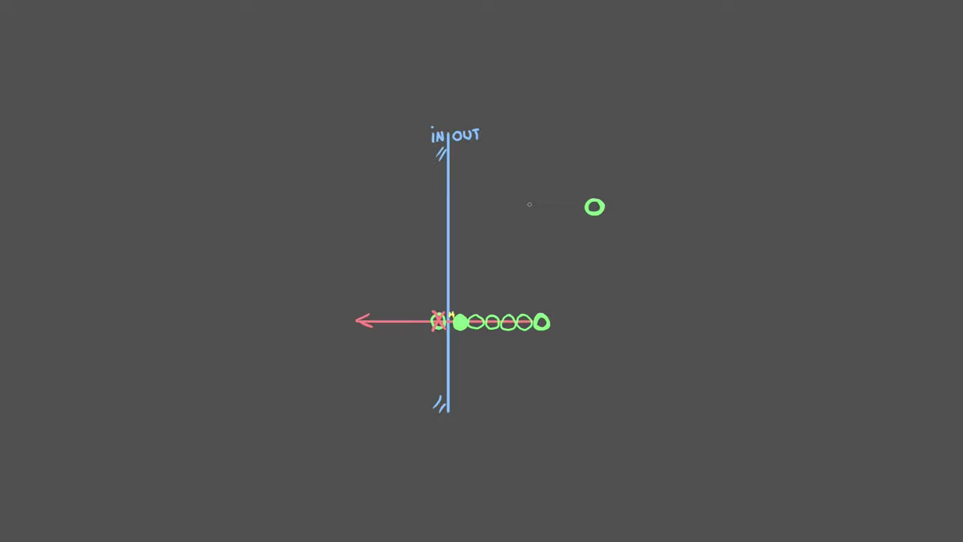
pyautogui.moveTo(529, 202)
pyautogui.mouseDown()
pyautogui.moveTo(538, 216)
pyautogui.moveTo(533, 201)
pyautogui.mouseUp()
pyautogui.moveTo(471, 203)
pyautogui.mouseDown()
pyautogui.moveTo(468, 214)
pyautogui.moveTo(482, 204)
pyautogui.moveTo(474, 218)
pyautogui.mouseUp()
pyautogui.moveTo(403, 201)
pyautogui.mouseDown()
pyautogui.moveTo(403, 214)
pyautogui.moveTo(415, 200)
pyautogui.moveTo(400, 215)
pyautogui.moveTo(417, 217)
pyautogui.mouseUp()
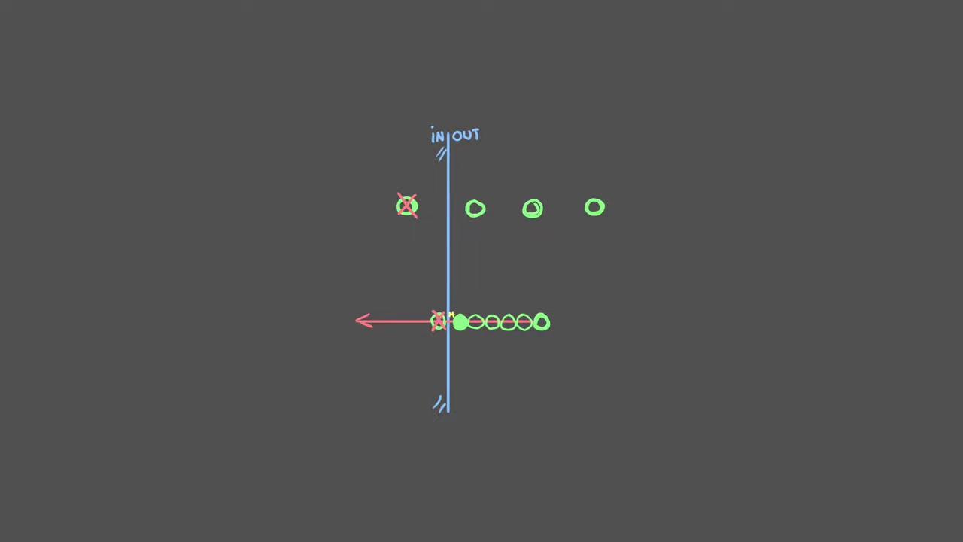
pyautogui.moveTo(584, 206); pyautogui.dragTo(388, 212)
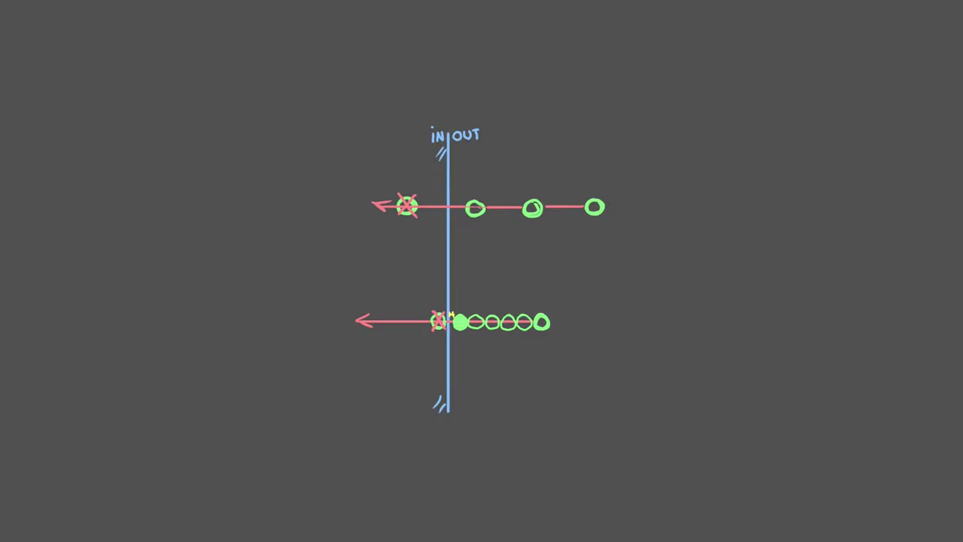
# Step: In the upper row, fill the particle nearest the wall, mark its gap, and start dashed magenta in-between particles from the outermost one
pyautogui.moveTo(471, 203); pyautogui.dragTo(475, 210)
pyautogui.moveTo(451, 210)
pyautogui.mouseDown()
pyautogui.moveTo(464, 209)
pyautogui.moveTo(452, 213)
pyautogui.mouseUp()
pyautogui.moveTo(581, 202)
pyautogui.mouseDown()
pyautogui.moveTo(573, 203)
pyautogui.moveTo(579, 214)
pyautogui.moveTo(586, 205)
pyautogui.moveTo(563, 216)
pyautogui.moveTo(571, 204)
pyautogui.moveTo(548, 203)
pyautogui.moveTo(556, 213)
pyautogui.mouseUp()
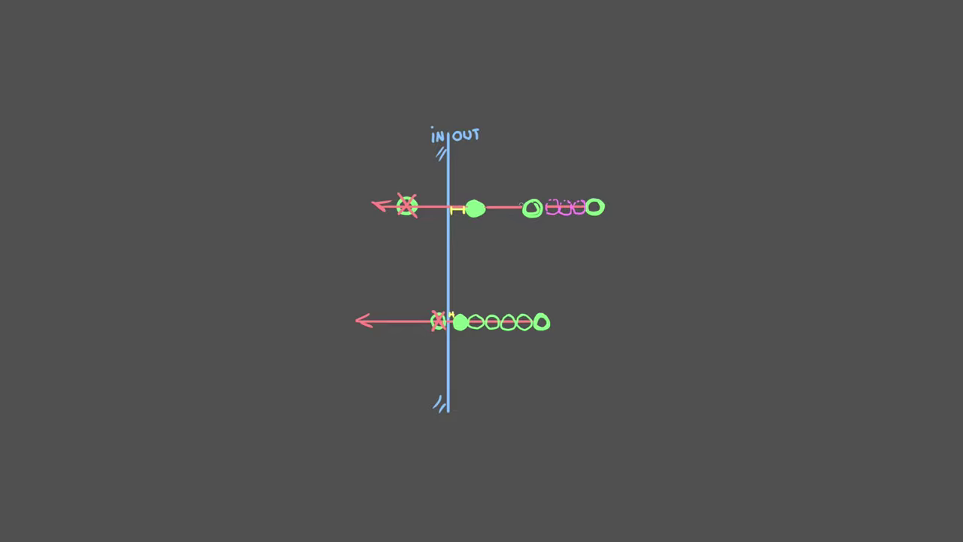
# Step: Continue the dashed in-between particles towards the wall, crossing out the one inside and emphasising the last one outside
pyautogui.moveTo(518, 203)
pyautogui.mouseDown()
pyautogui.moveTo(496, 213)
pyautogui.moveTo(489, 200)
pyautogui.mouseUp()
pyautogui.moveTo(465, 205)
pyautogui.mouseDown()
pyautogui.moveTo(454, 200)
pyautogui.moveTo(452, 214)
pyautogui.moveTo(463, 215)
pyautogui.moveTo(432, 204)
pyautogui.moveTo(446, 212)
pyautogui.moveTo(441, 198)
pyautogui.moveTo(429, 218)
pyautogui.moveTo(446, 218)
pyautogui.mouseUp()
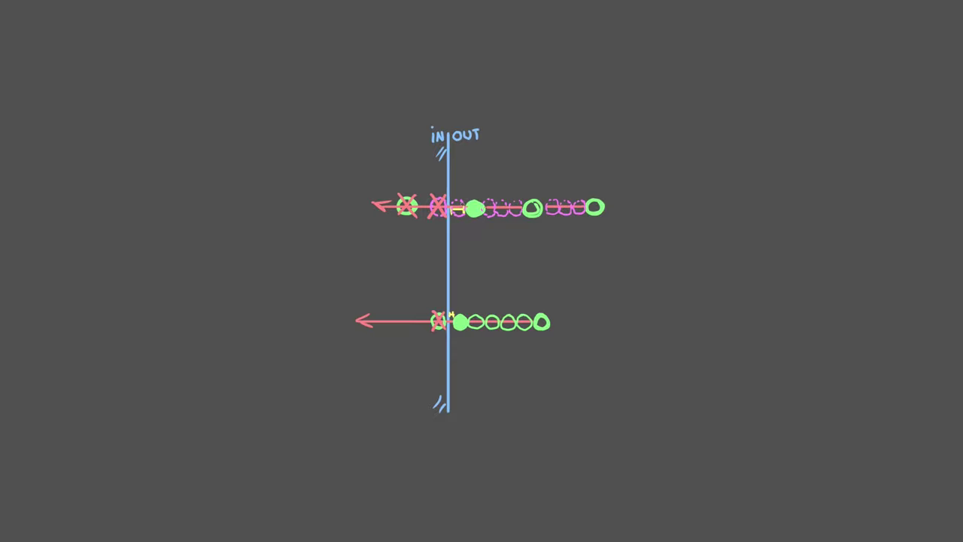
pyautogui.moveTo(465, 201)
pyautogui.mouseDown()
pyautogui.moveTo(455, 198)
pyautogui.moveTo(458, 213)
pyautogui.mouseUp()
pyautogui.moveTo(472, 205); pyautogui.dragTo(475, 208)
pyautogui.moveTo(462, 205); pyautogui.dragTo(460, 208)
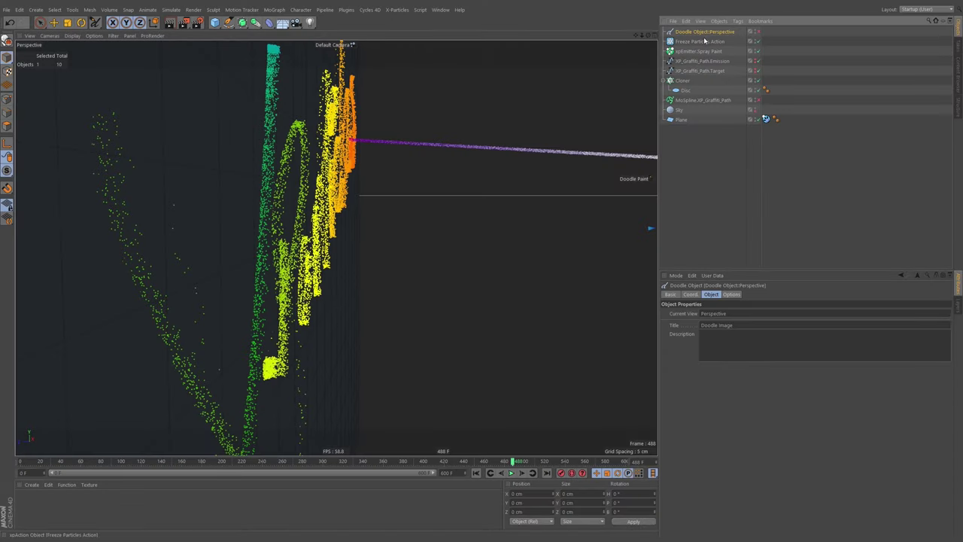
# Step: Set the project's X-Particles Subframe Steps to 5
pyautogui.hotkey('ctrl', 'd')
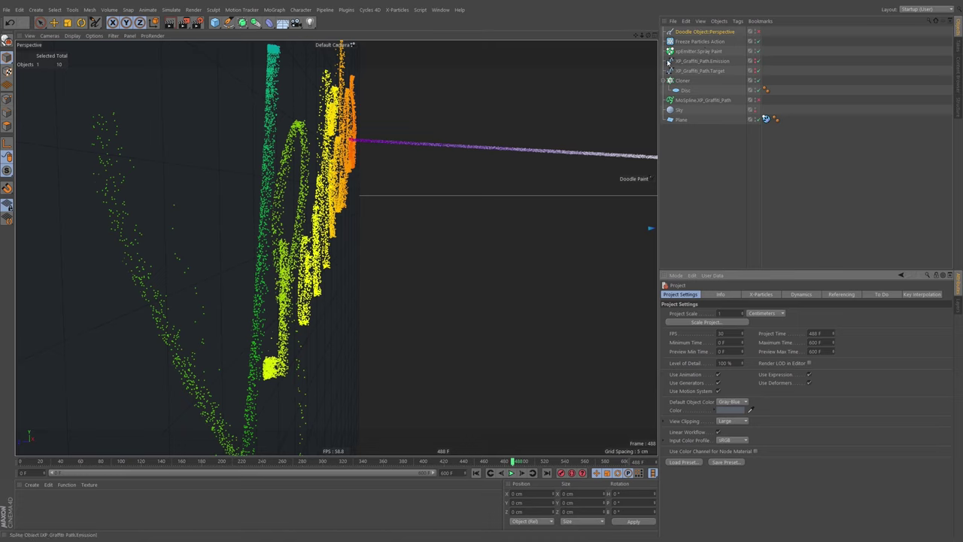
pyautogui.click(759, 294)
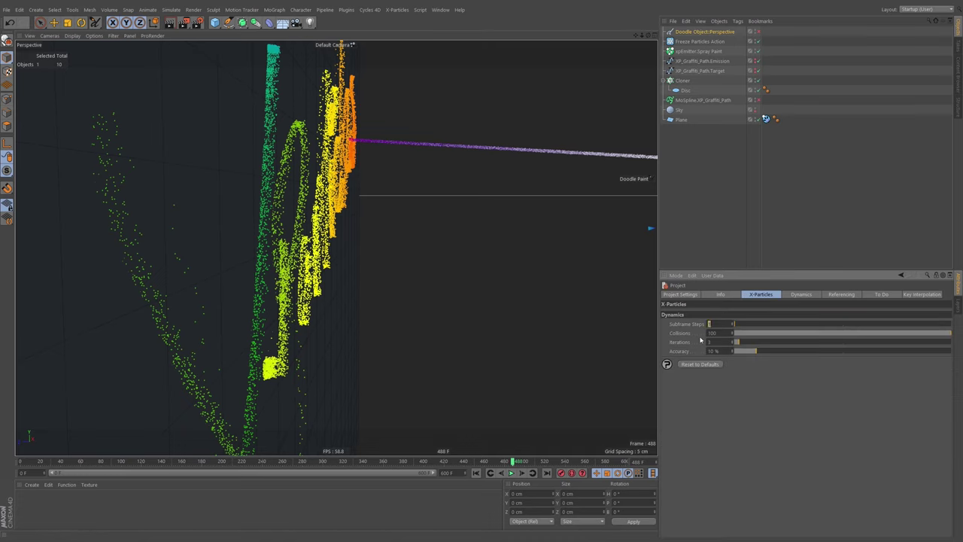
pyautogui.write('5')
pyautogui.press('Return')
# Step: Replay the spray simulation from the start, select the wall plane, and stop at about frame 292 to view it from the front
pyautogui.click(475, 473)
pyautogui.click(511, 472)
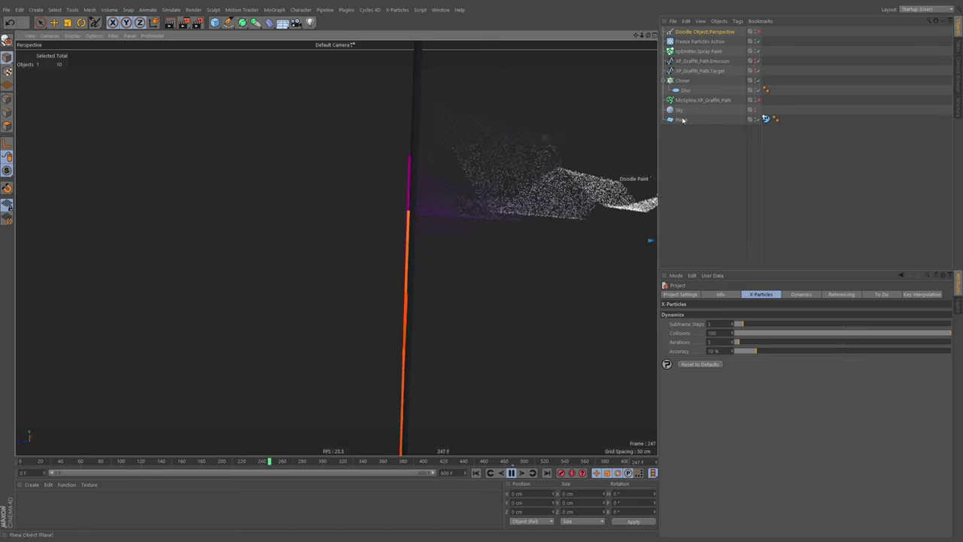
pyautogui.click(759, 119)
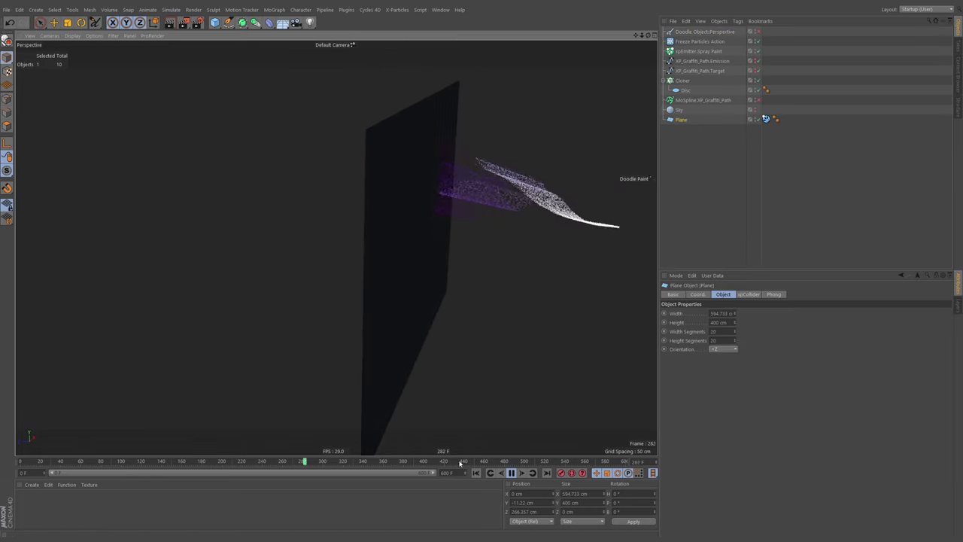
pyautogui.press('F8')
pyautogui.keyDown('alt'); pyautogui.moveTo(384, 231); pyautogui.dragTo(323, 241); pyautogui.keyUp('alt')
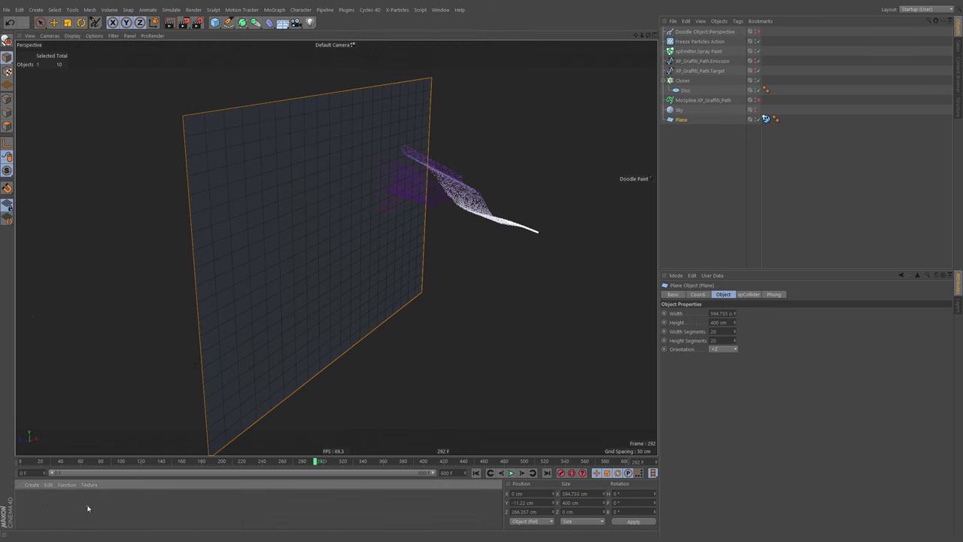
# Step: Create a new material, apply it to the wall plane, and set its texture Side to Front to check which way the wall faces
pyautogui.click(47, 505)
pyautogui.doubleClick(42, 503)
pyautogui.moveTo(41, 503); pyautogui.dragTo(296, 263)
pyautogui.click(724, 347)
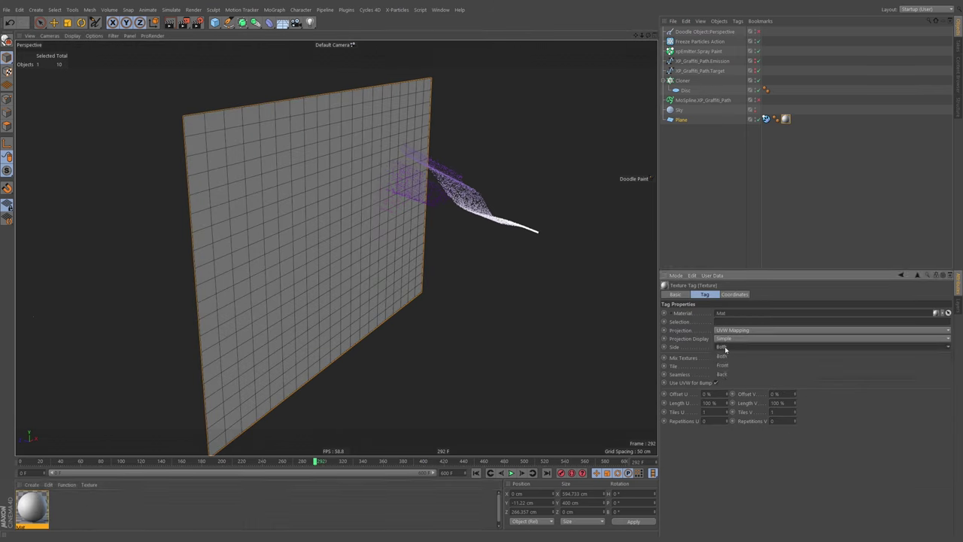
pyautogui.click(744, 365)
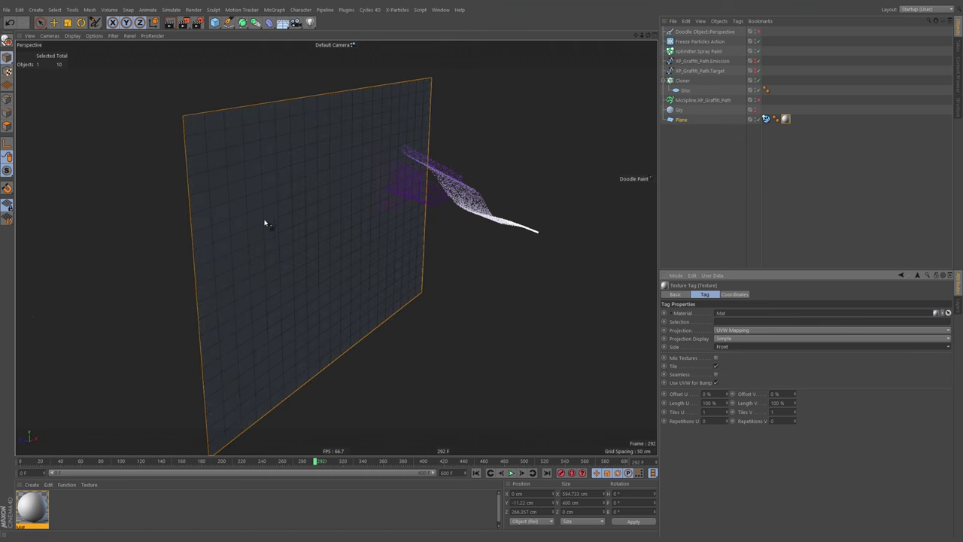
pyautogui.moveTo(266, 222)
pyautogui.keyDown('alt'); pyautogui.mouseDown()
pyautogui.moveTo(404, 224)
pyautogui.moveTo(279, 233)
pyautogui.mouseUp(); pyautogui.keyUp('alt')
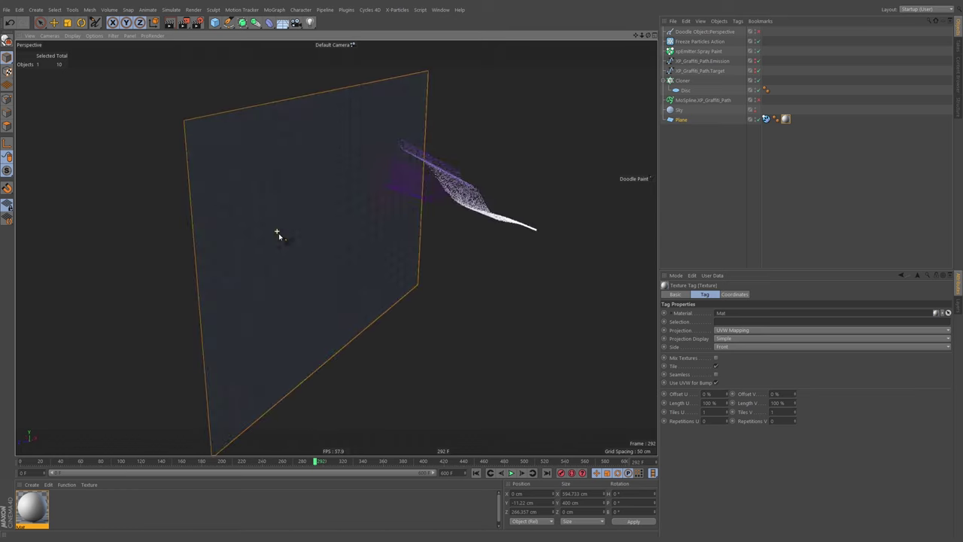
# Step: Set the Normals option of the wall plane's X-Particles collider tag to Inside
pyautogui.click(767, 119)
pyautogui.click(694, 121)
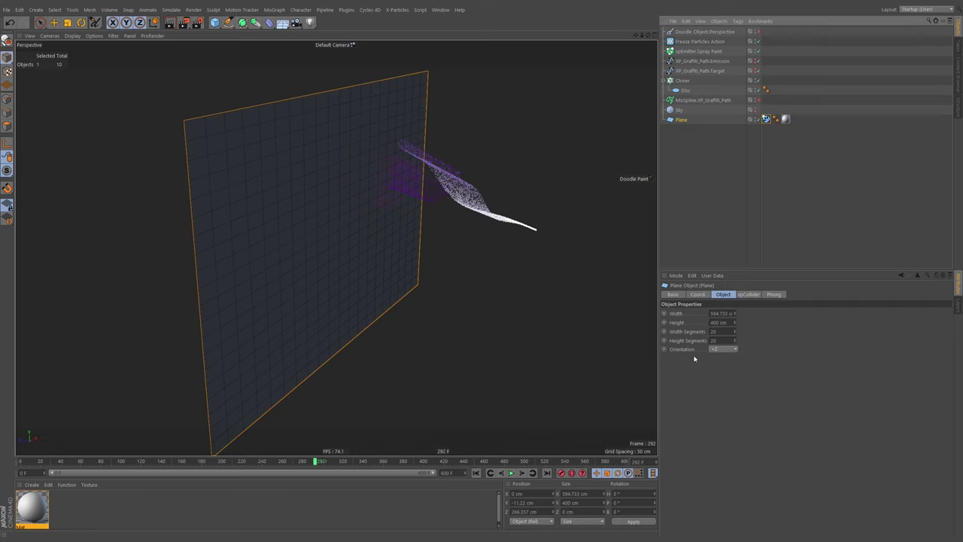
pyautogui.click(766, 119)
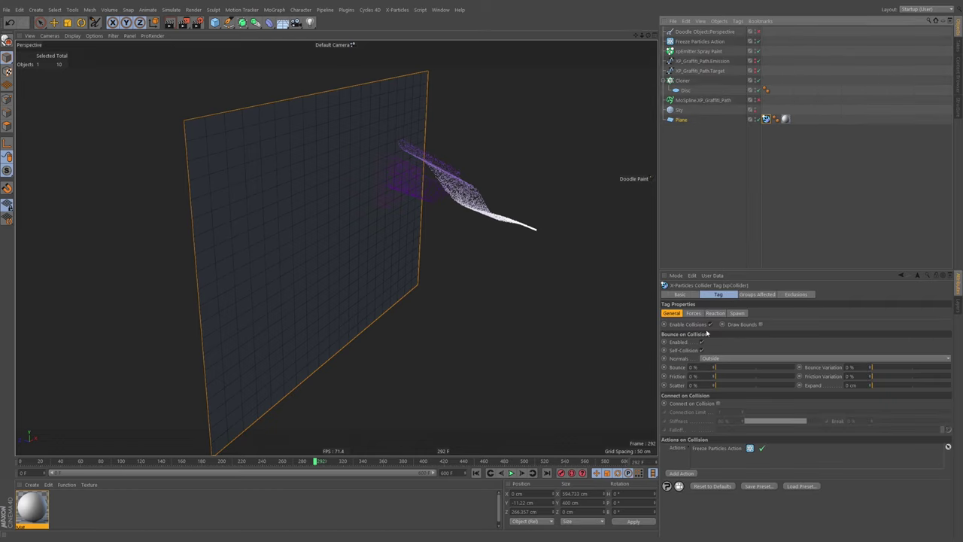
pyautogui.click(720, 360)
pyautogui.click(711, 376)
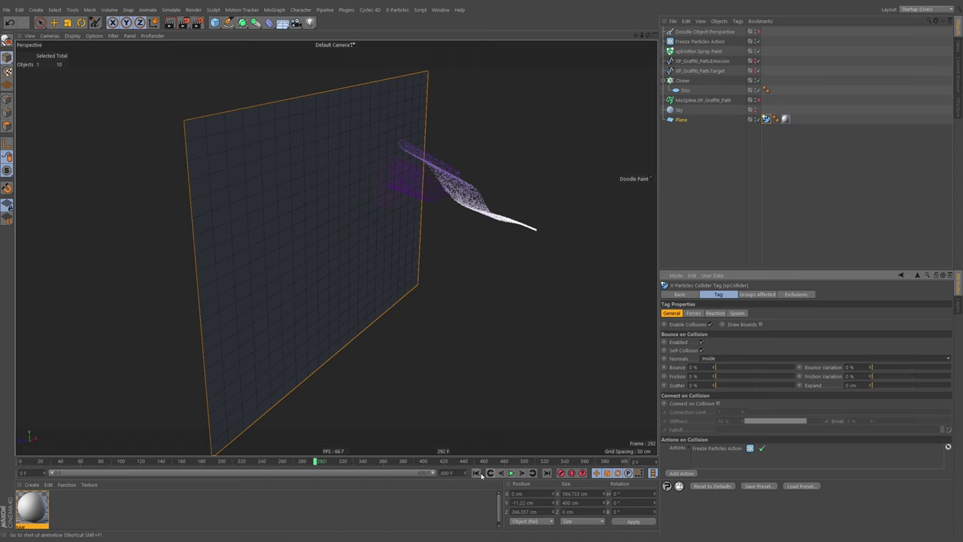
# Step: Replay the simulation to about frame 163 and inspect the distance between the frozen particles and the wall from the side
pyautogui.click(477, 473)
pyautogui.click(511, 473)
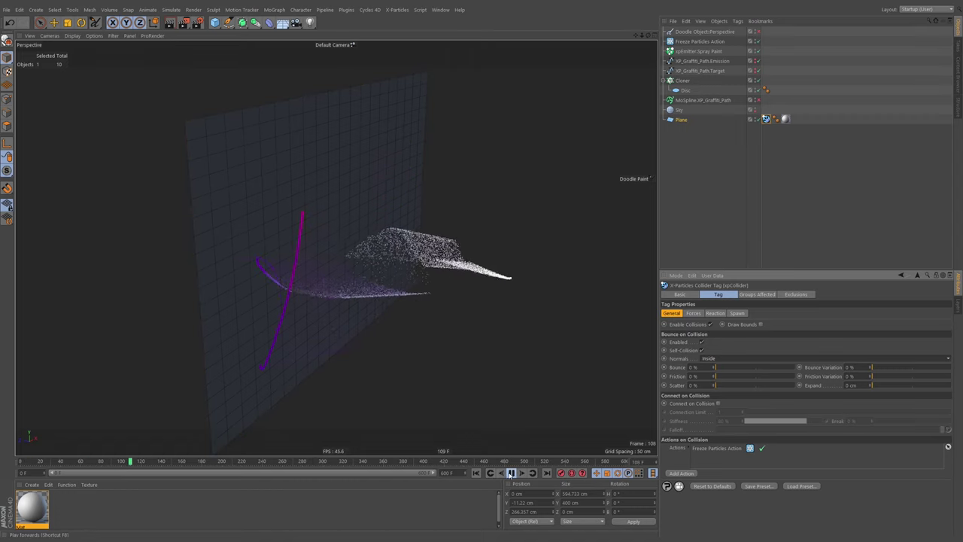
pyautogui.click(511, 473)
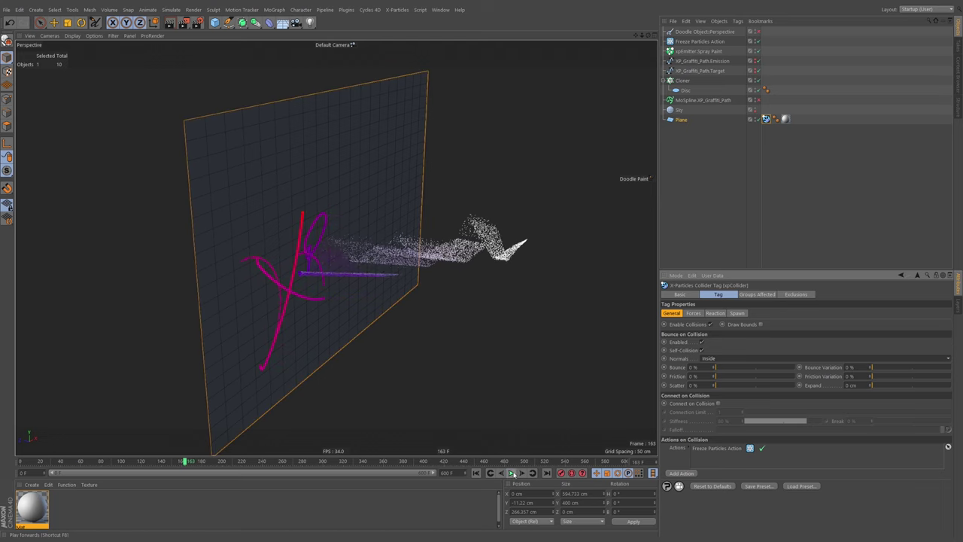
pyautogui.keyDown('alt'); pyautogui.moveTo(293, 225); pyautogui.dragTo(415, 221); pyautogui.keyUp('alt')
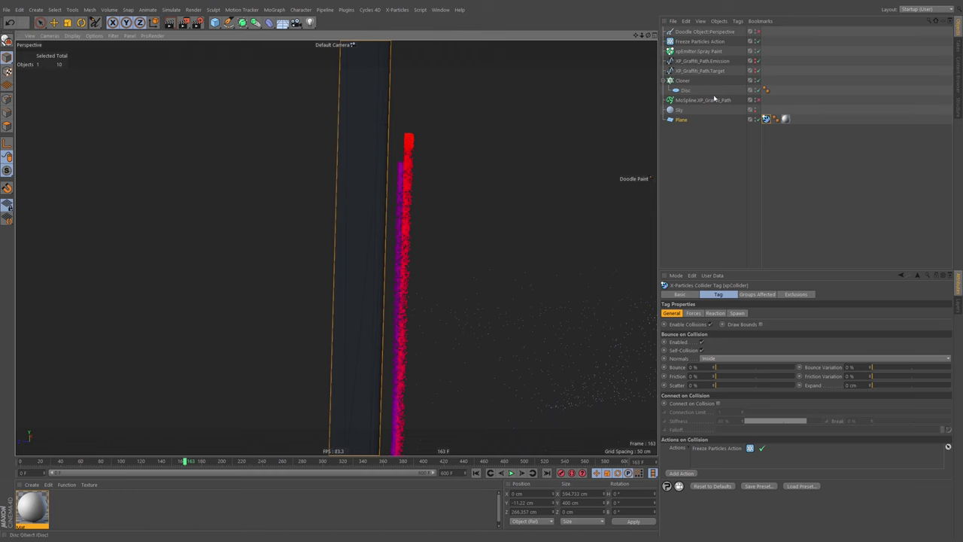
# Step: Set the Spray Paint emitter's editor display to Circle with Force Display enabled, and check the particle sizes against the wall
pyautogui.click(708, 51)
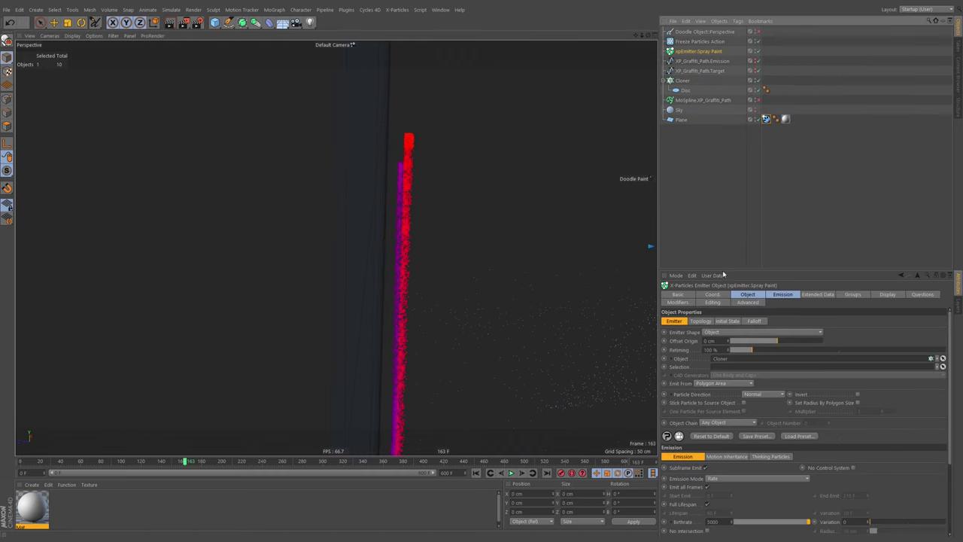
pyautogui.click(880, 295)
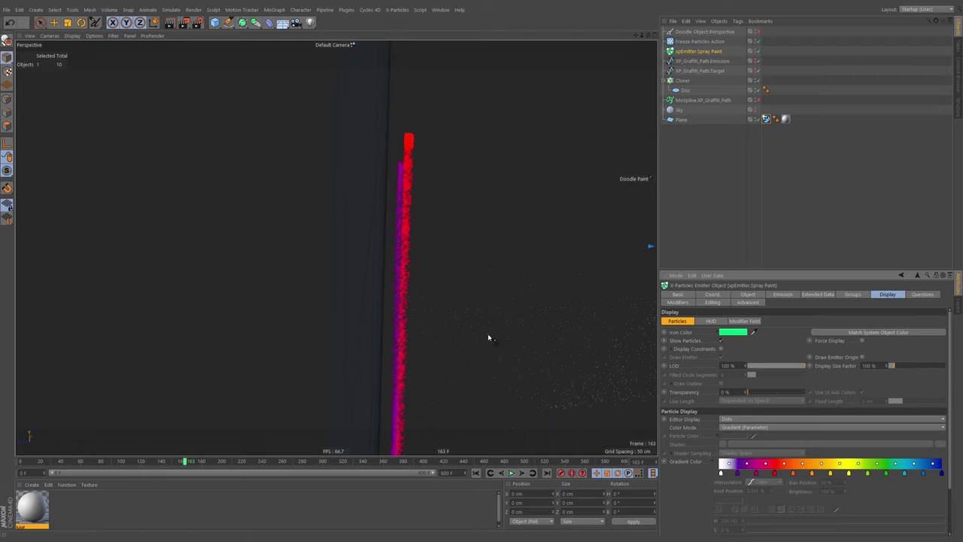
pyautogui.click(730, 422)
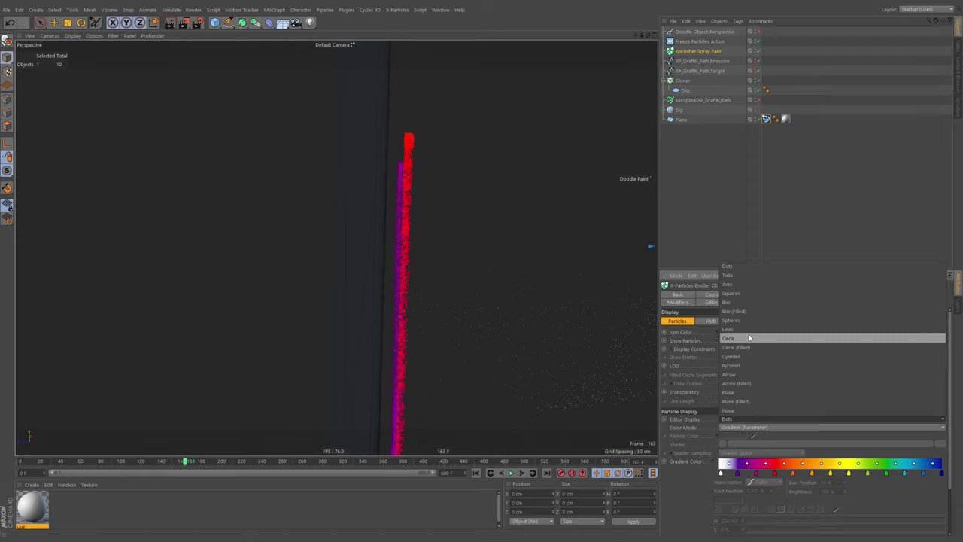
pyautogui.click(843, 336)
pyautogui.click(863, 341)
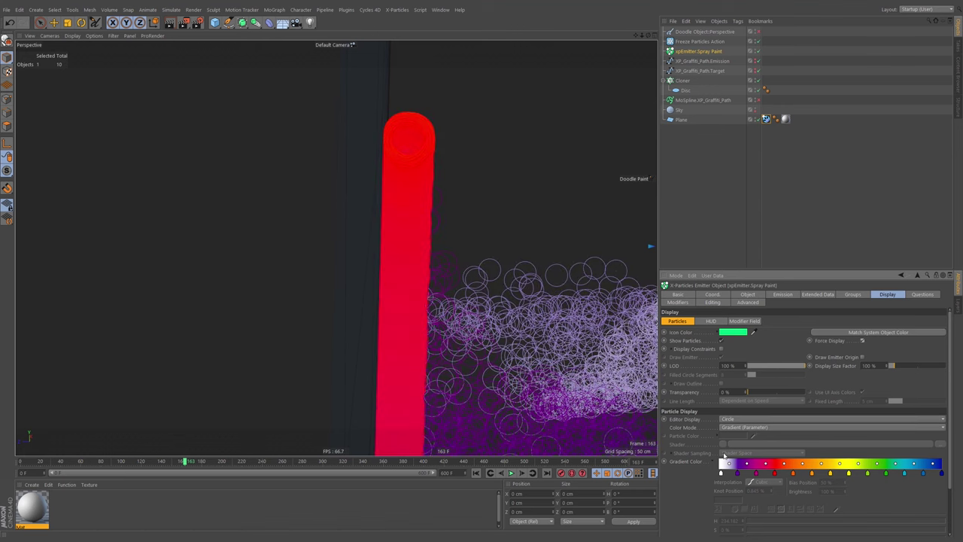
pyautogui.moveTo(388, 263)
pyautogui.keyDown('alt'); pyautogui.mouseDown()
pyautogui.moveTo(411, 258)
pyautogui.moveTo(387, 255)
pyautogui.moveTo(389, 221)
pyautogui.moveTo(415, 224)
pyautogui.moveTo(387, 251)
pyautogui.moveTo(411, 243)
pyautogui.moveTo(376, 260)
pyautogui.moveTo(454, 275)
pyautogui.moveTo(444, 226)
pyautogui.moveTo(471, 213)
pyautogui.moveTo(420, 178)
pyautogui.moveTo(404, 210)
pyautogui.moveTo(417, 231)
pyautogui.moveTo(435, 225)
pyautogui.mouseUp(); pyautogui.keyUp('alt')
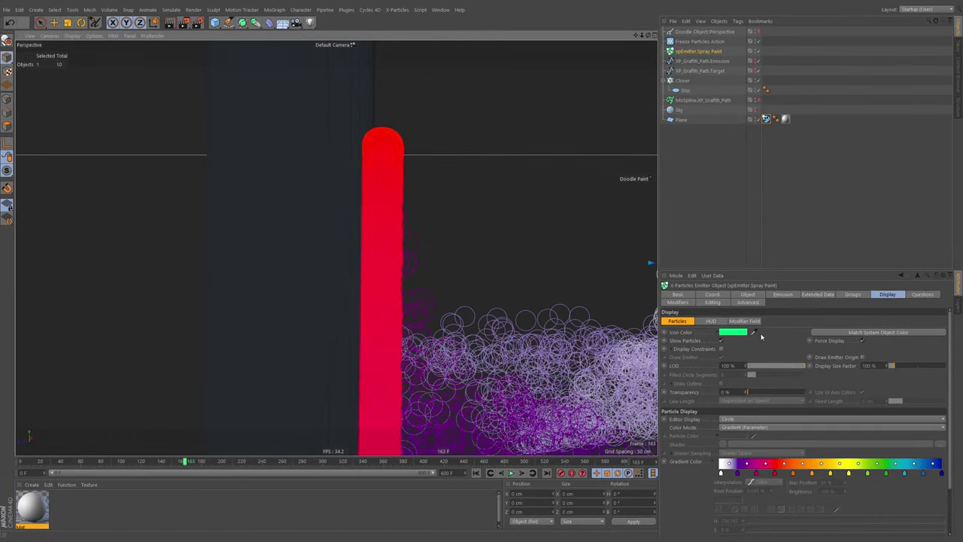
# Step: Set the emitter's particle radius to 0.1 cm and replay the simulation to about frame 183
pyautogui.click(782, 294)
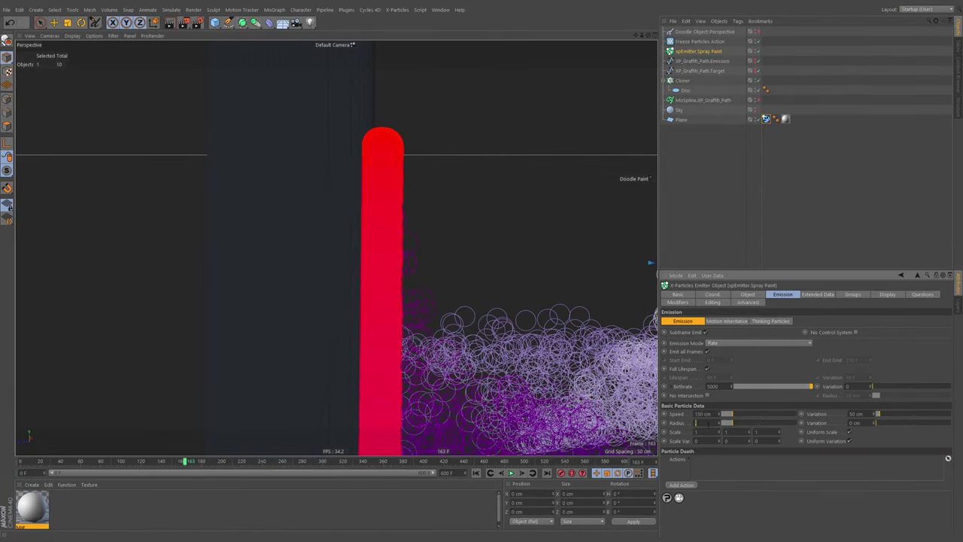
pyautogui.click(477, 473)
pyautogui.click(511, 473)
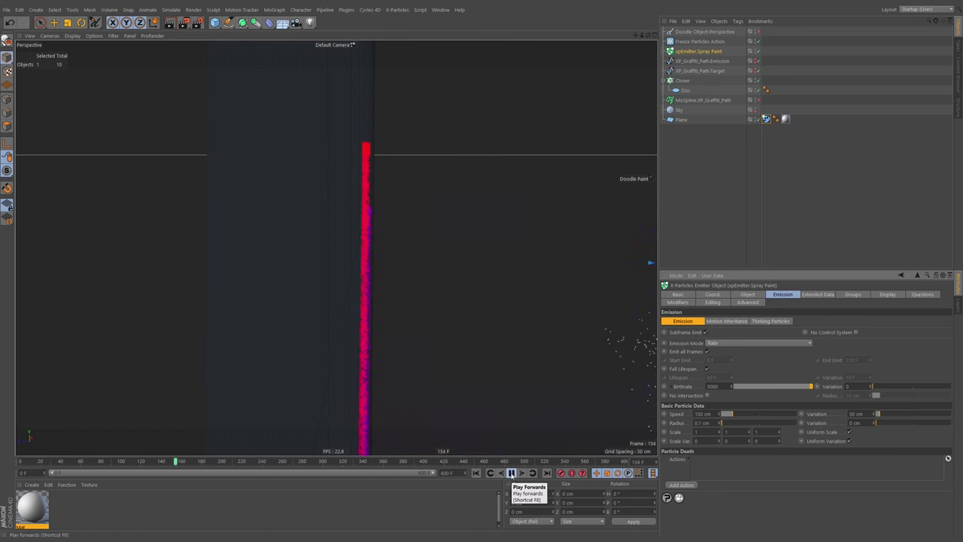
pyautogui.click(511, 472)
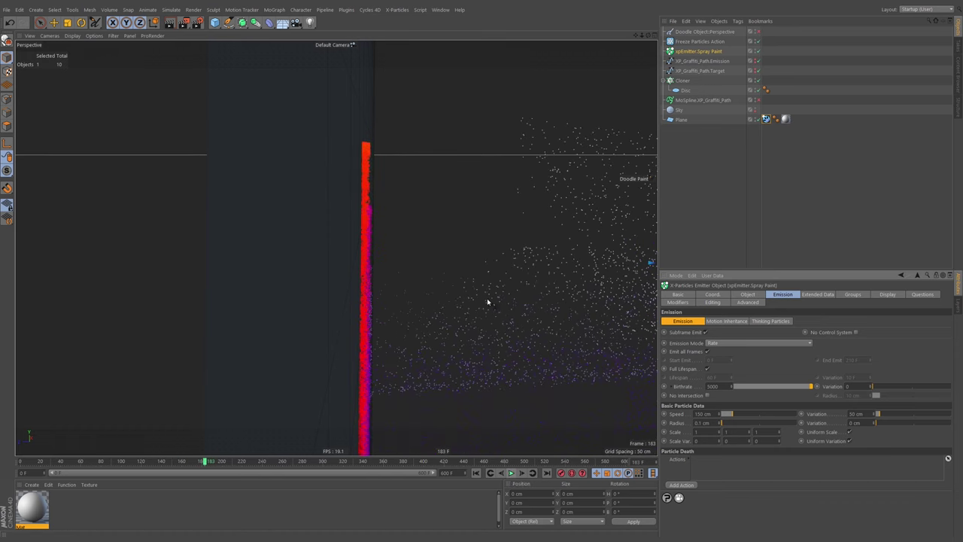
pyautogui.moveTo(367, 264)
pyautogui.keyDown('alt'); pyautogui.mouseDown()
pyautogui.moveTo(374, 294)
pyautogui.moveTo(398, 254)
pyautogui.moveTo(405, 261)
pyautogui.moveTo(394, 250)
pyautogui.moveTo(405, 300)
pyautogui.mouseUp(); pyautogui.keyUp('alt')
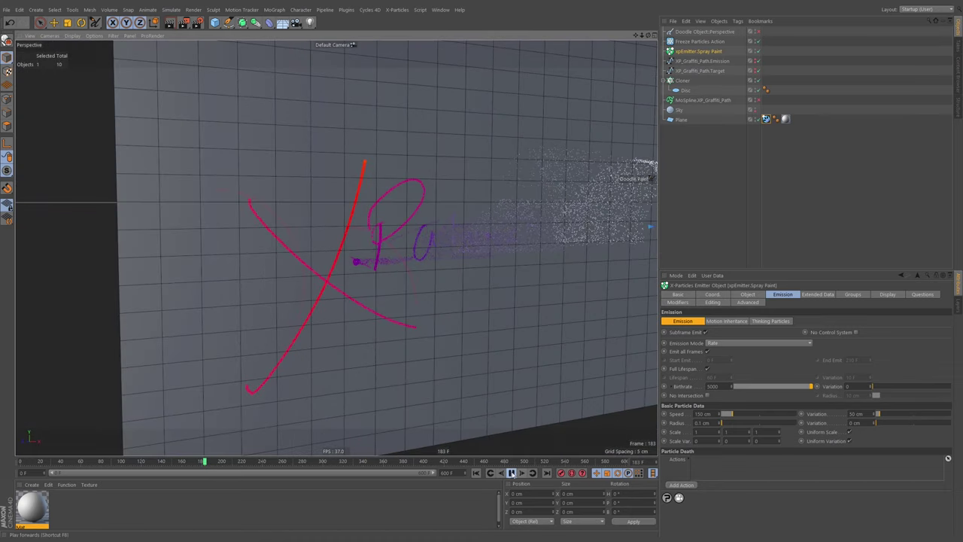
# Step: Hide the wall plane, play on to about frame 262, and inspect the sprayed stroke edge-on
pyautogui.click(755, 120)
pyautogui.moveTo(499, 223)
pyautogui.keyDown('alt'); pyautogui.mouseDown()
pyautogui.moveTo(460, 236)
pyautogui.moveTo(477, 232)
pyautogui.mouseUp(); pyautogui.keyUp('alt')
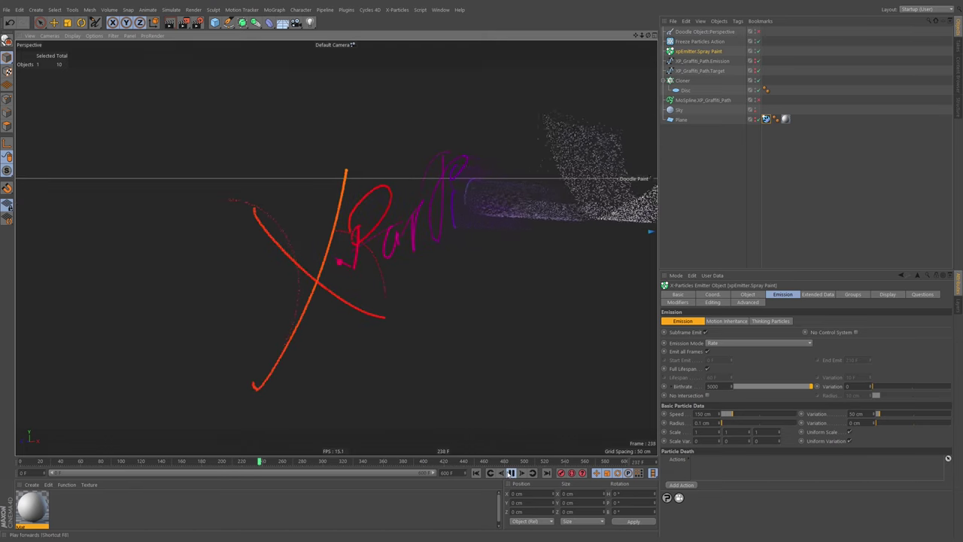
pyautogui.click(511, 473)
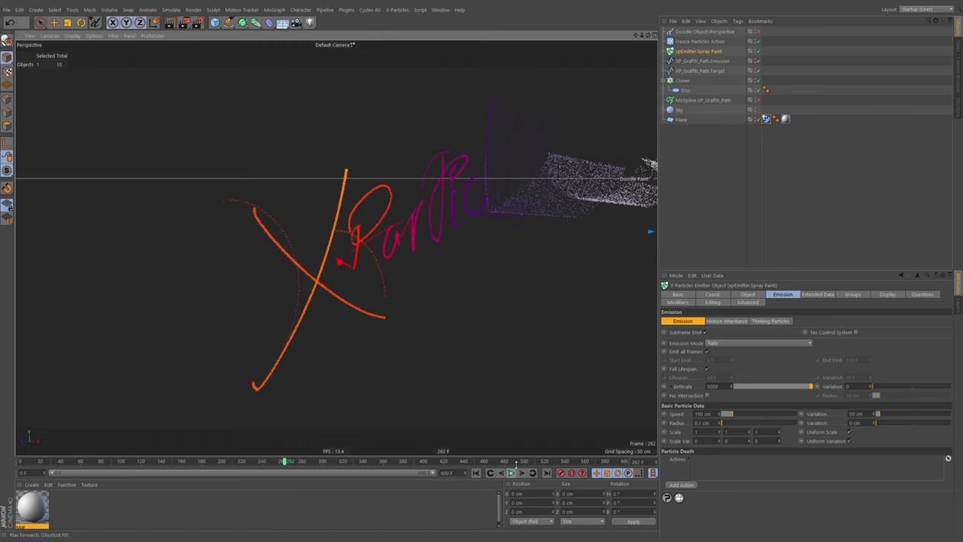
pyautogui.moveTo(372, 199)
pyautogui.keyDown('alt'); pyautogui.mouseDown()
pyautogui.moveTo(413, 198)
pyautogui.moveTo(421, 215)
pyautogui.moveTo(437, 216)
pyautogui.moveTo(437, 271)
pyautogui.mouseUp(); pyautogui.keyUp('alt')
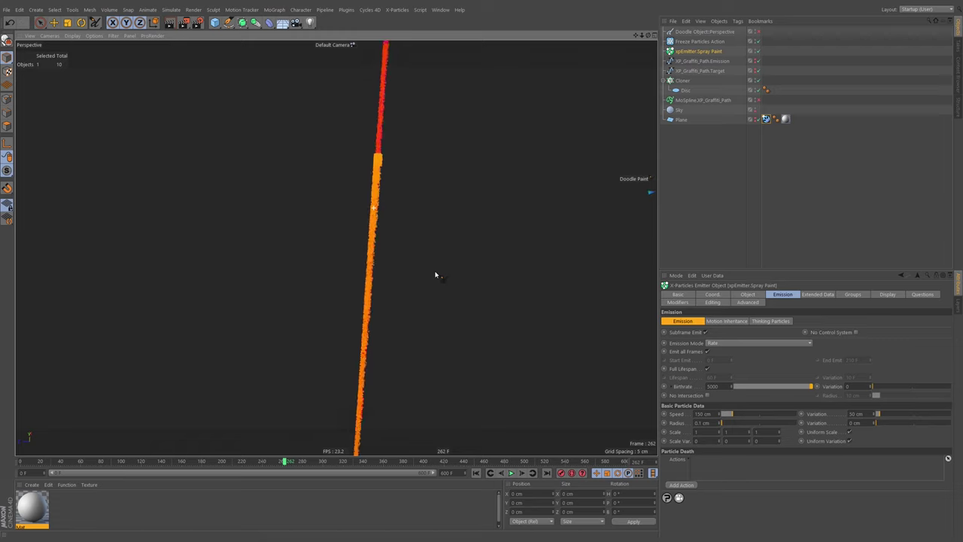
# Step: Set the project's X-Particles Subframe Steps to 10, replay to about frame 121, and inspect the stroke's thickness up close
pyautogui.hotkey('ctrl', 'd')
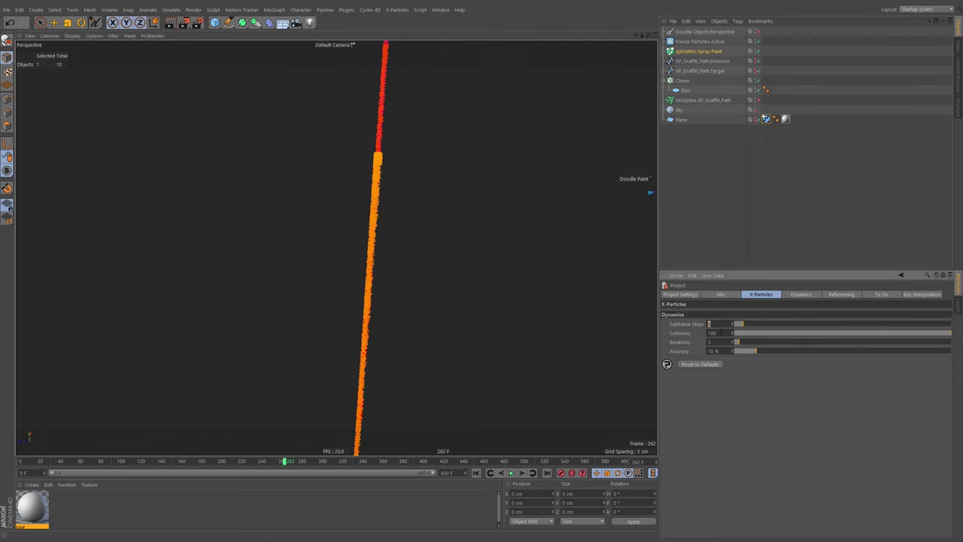
pyautogui.click(476, 473)
pyautogui.click(511, 473)
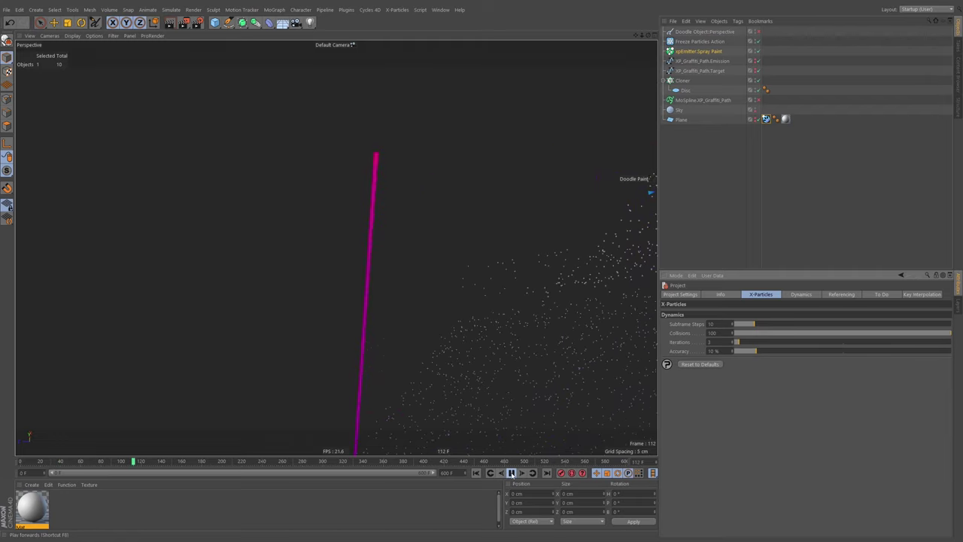
pyautogui.keyDown('alt'); pyautogui.moveTo(372, 195); pyautogui.dragTo(398, 196, button='right'); pyautogui.keyUp('alt')
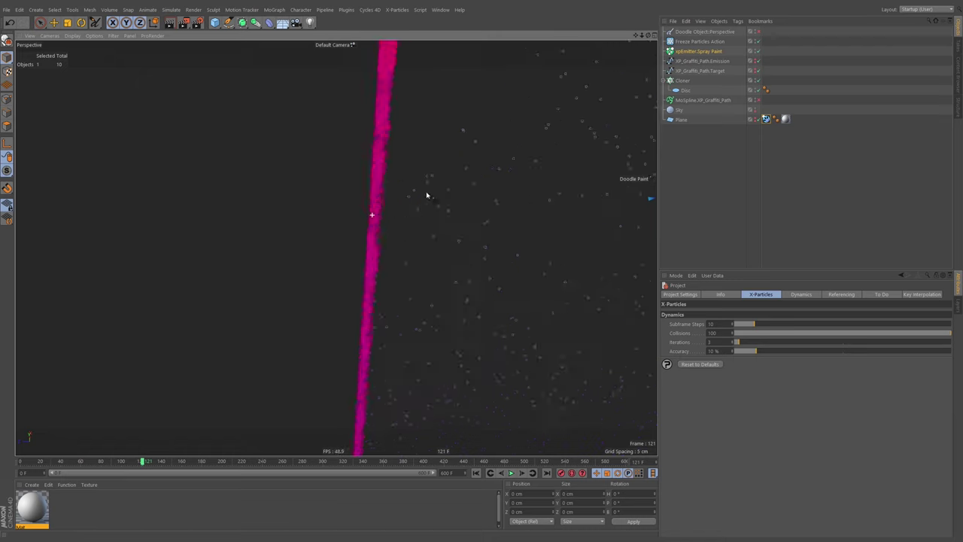
pyautogui.keyDown('alt'); pyautogui.moveTo(426, 196); pyautogui.dragTo(360, 231); pyautogui.keyUp('alt')
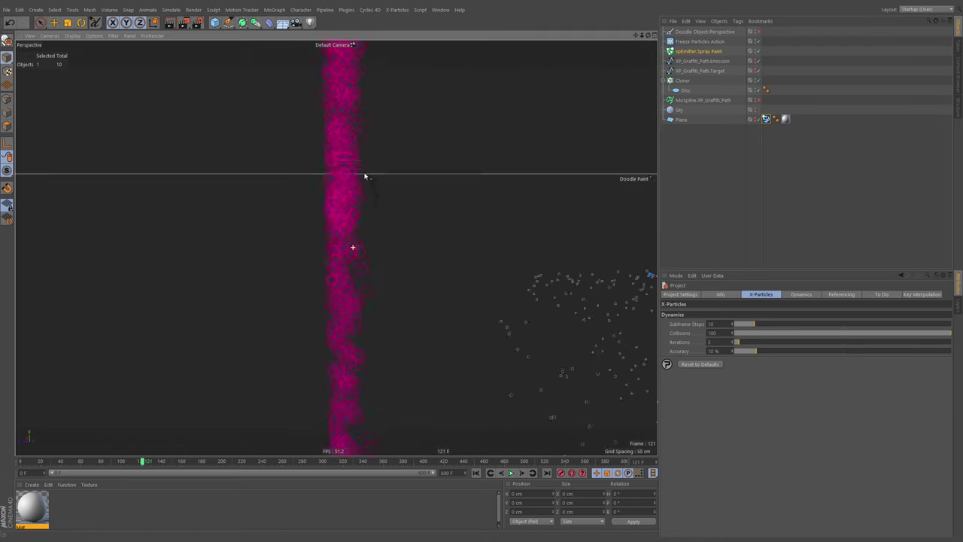
pyautogui.keyDown('alt'); pyautogui.moveTo(365, 177); pyautogui.dragTo(348, 219); pyautogui.keyUp('alt')
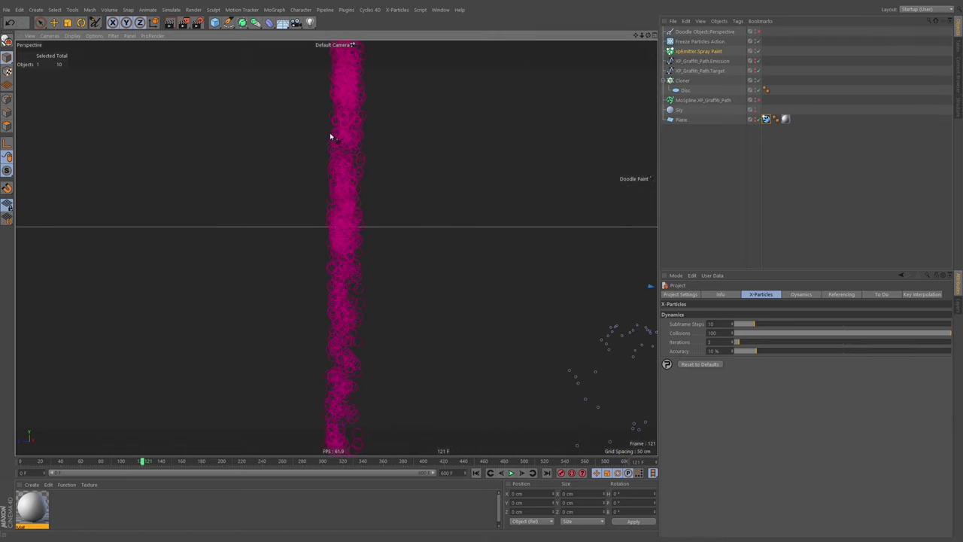
# Step: Sketch Doodle Paint lines along both edges of the edge-on particle stroke to mark its thickness
pyautogui.click(704, 32)
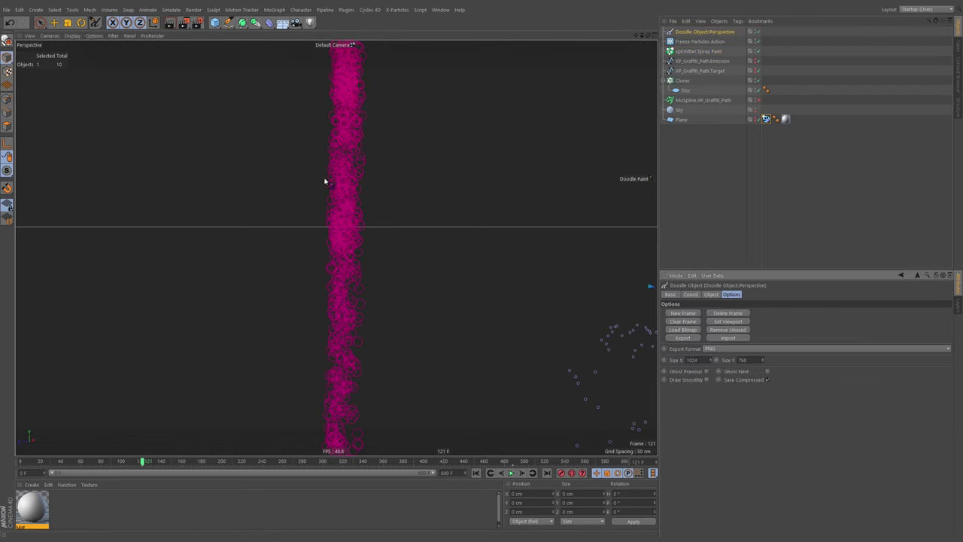
pyautogui.moveTo(331, 157); pyautogui.dragTo(329, 214)
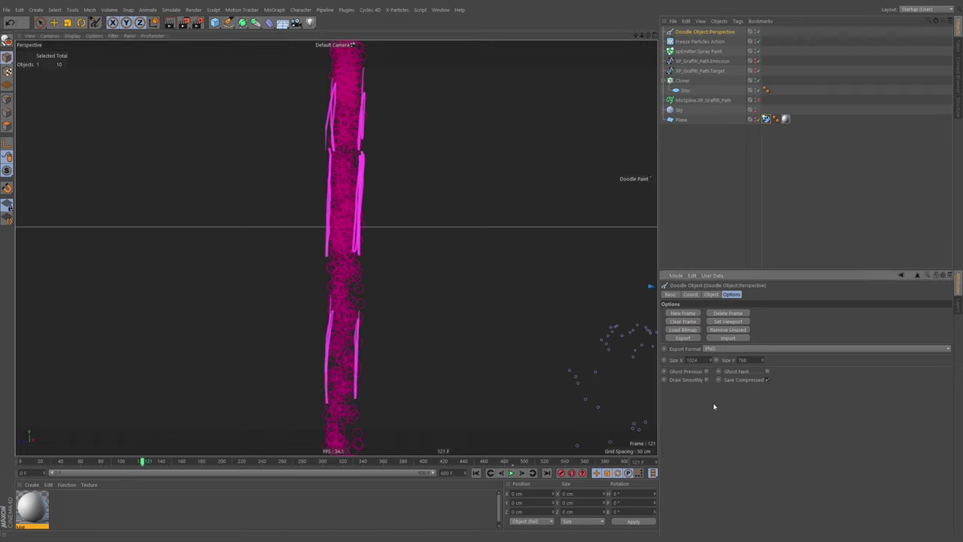
# Step: Lower the project's X-Particles Subframe Steps, replay to about frame 168, and mark the stroke's outer edge with a doodle line
pyautogui.hotkey('ctrl', 'd')
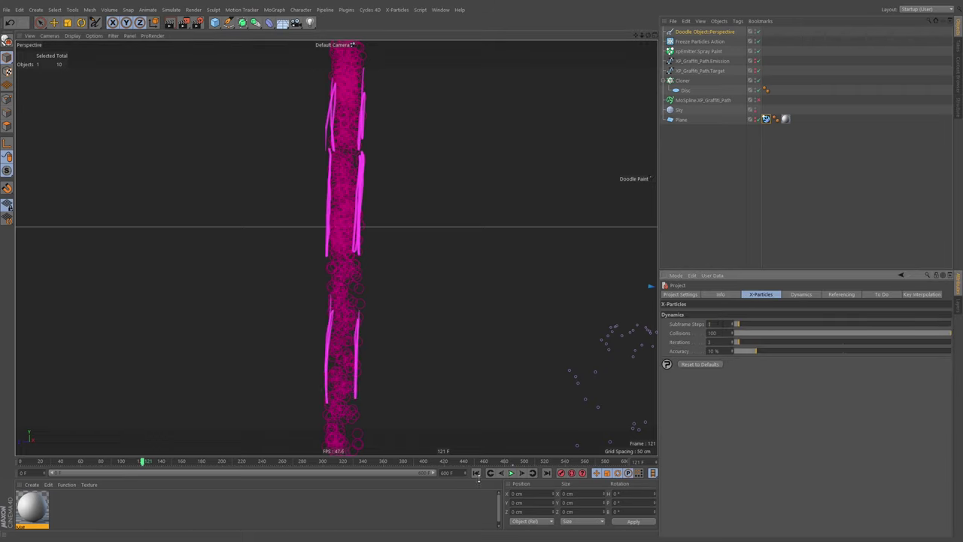
pyautogui.click(477, 475)
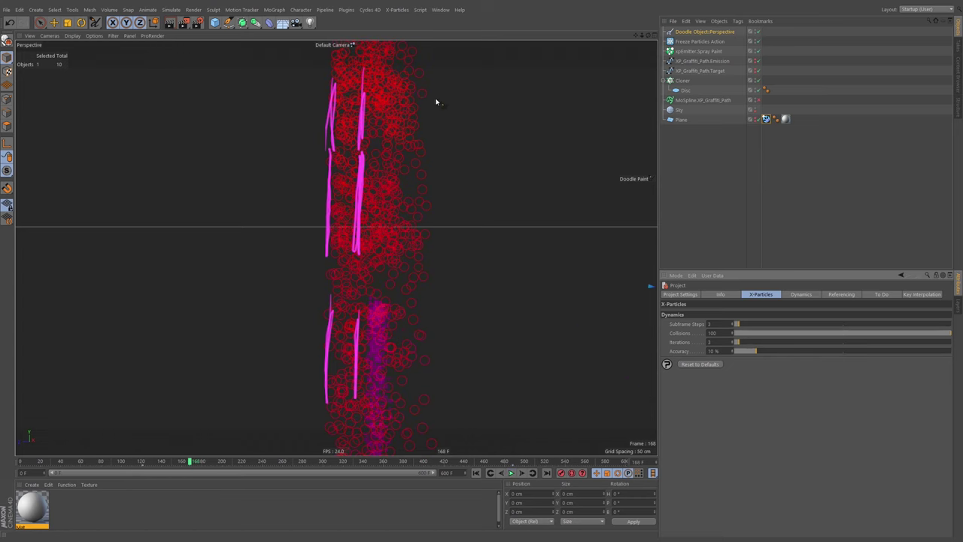
pyautogui.moveTo(433, 88); pyautogui.dragTo(420, 251)
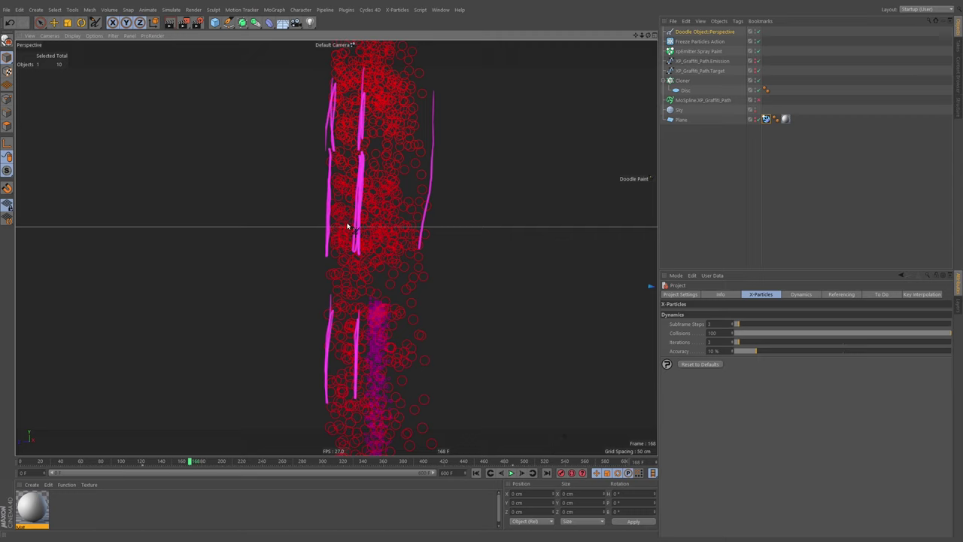
# Step: Delete the doodle object and set the project's X-Particles Subframe Steps to 8
pyautogui.press('Delete')
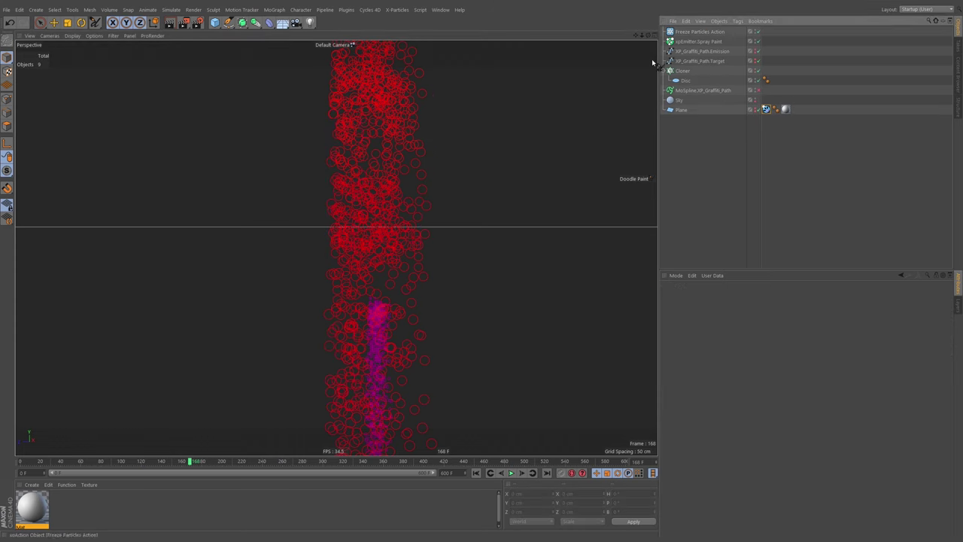
pyautogui.hotkey('ctrl', 'd')
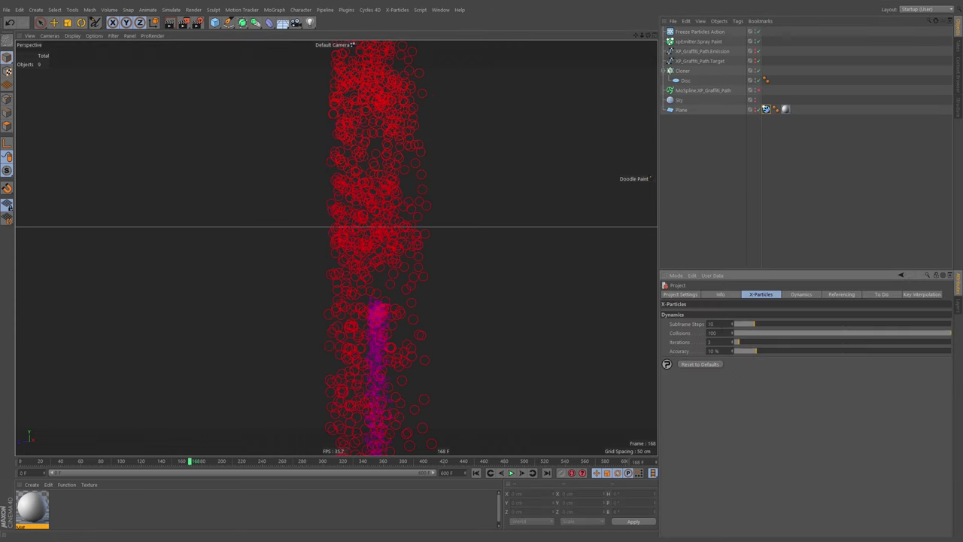
pyautogui.moveTo(383, 207)
pyautogui.keyDown('alt'); pyautogui.mouseDown()
pyautogui.moveTo(355, 275)
pyautogui.moveTo(414, 229)
pyautogui.moveTo(392, 247)
pyautogui.mouseUp(); pyautogui.keyUp('alt')
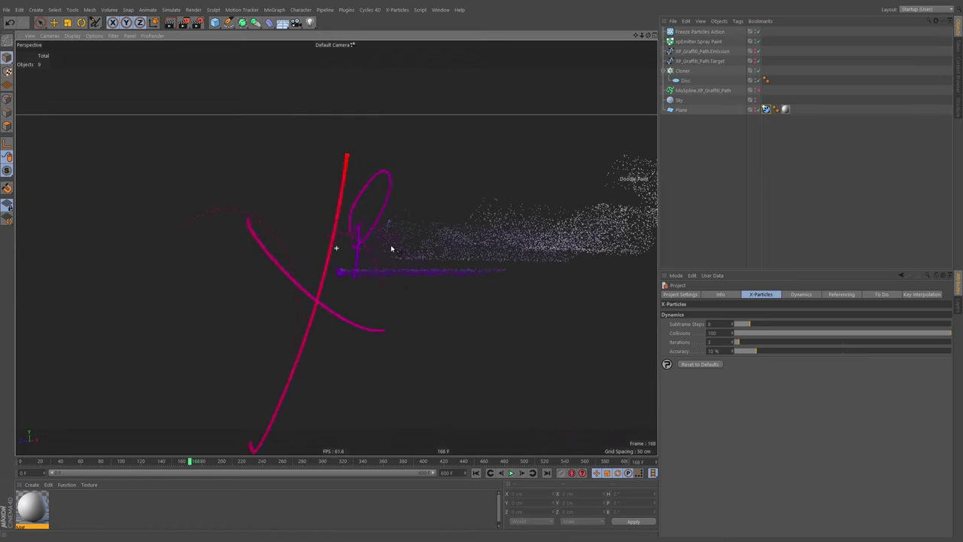
# Step: Replay the simulation from the start to about frame 252, check the lettering from an angle, and resume playback
pyautogui.click(476, 472)
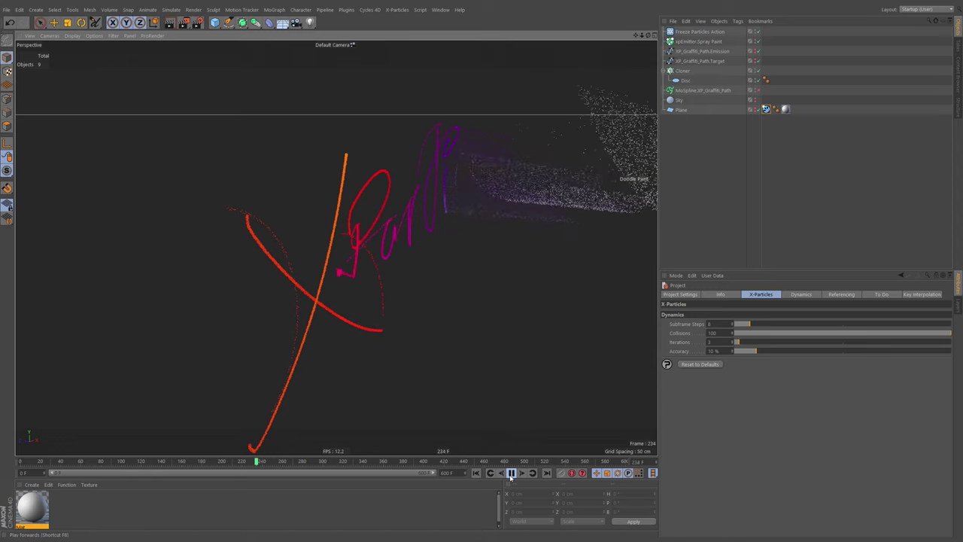
pyautogui.click(512, 473)
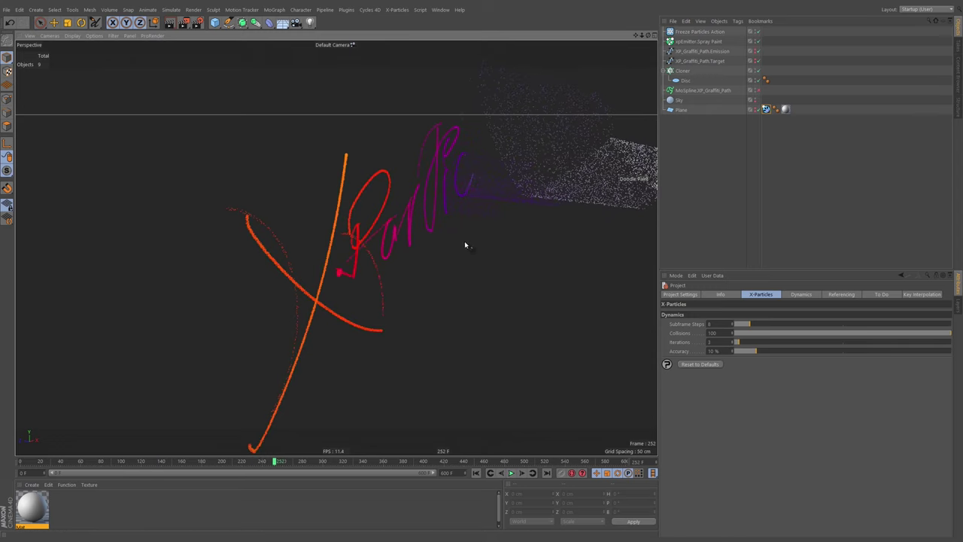
pyautogui.moveTo(464, 241)
pyautogui.keyDown('alt'); pyautogui.mouseDown()
pyautogui.moveTo(386, 241)
pyautogui.moveTo(400, 262)
pyautogui.mouseUp(); pyautogui.keyUp('alt')
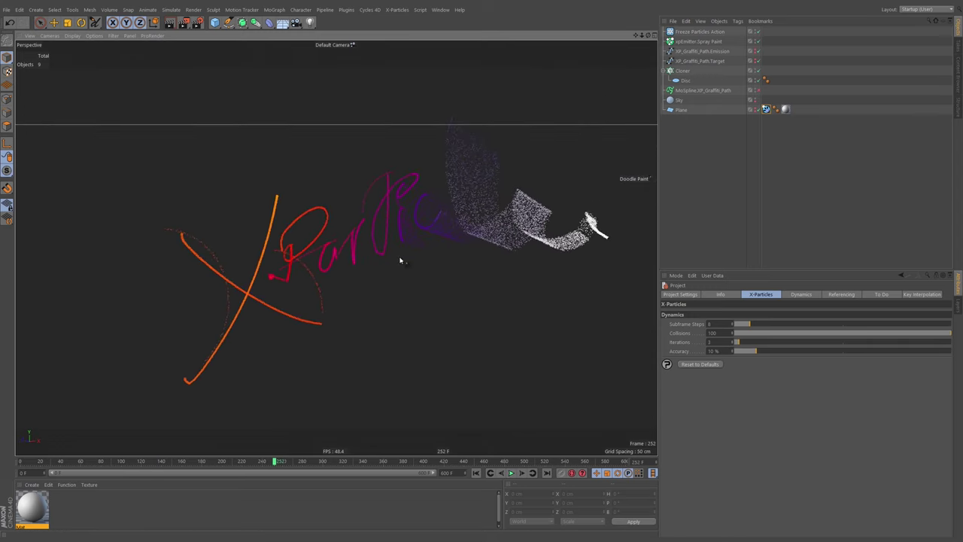
pyautogui.click(511, 472)
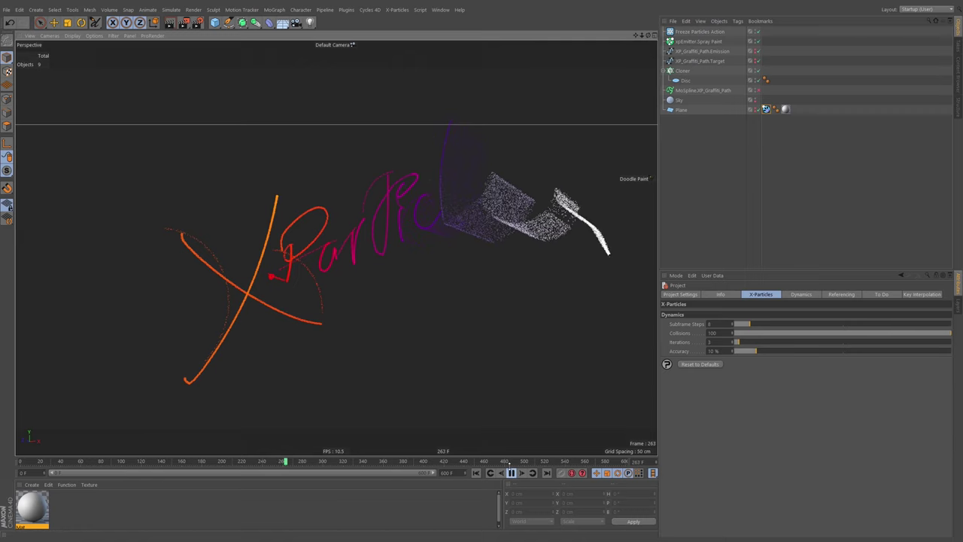
# Step: Show the graffiti path splines and scale the emission path down to about 110 × 70 cm
pyautogui.click(755, 52)
pyautogui.click(708, 51)
pyautogui.press('t')
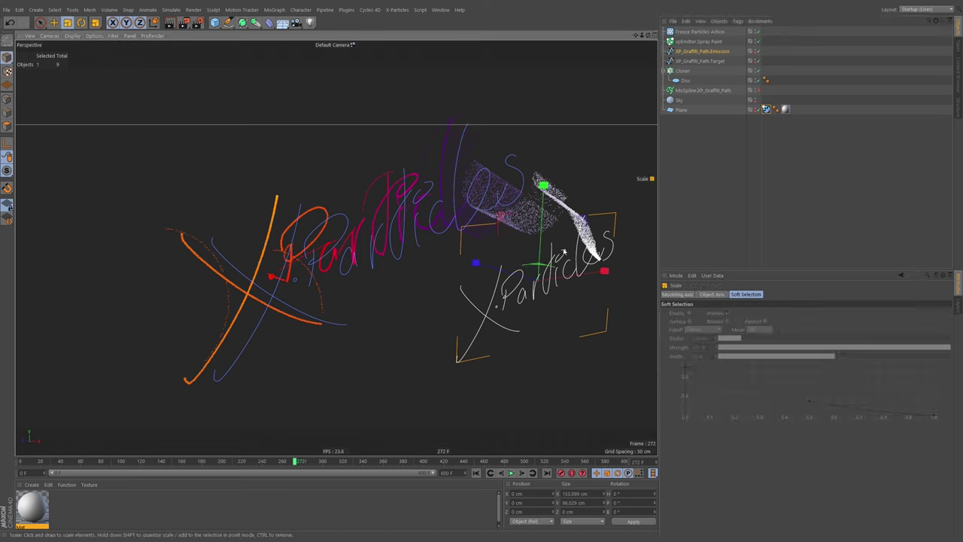
pyautogui.moveTo(604, 270); pyautogui.dragTo(536, 376)
pyautogui.hotkey('ctrl', 'z')
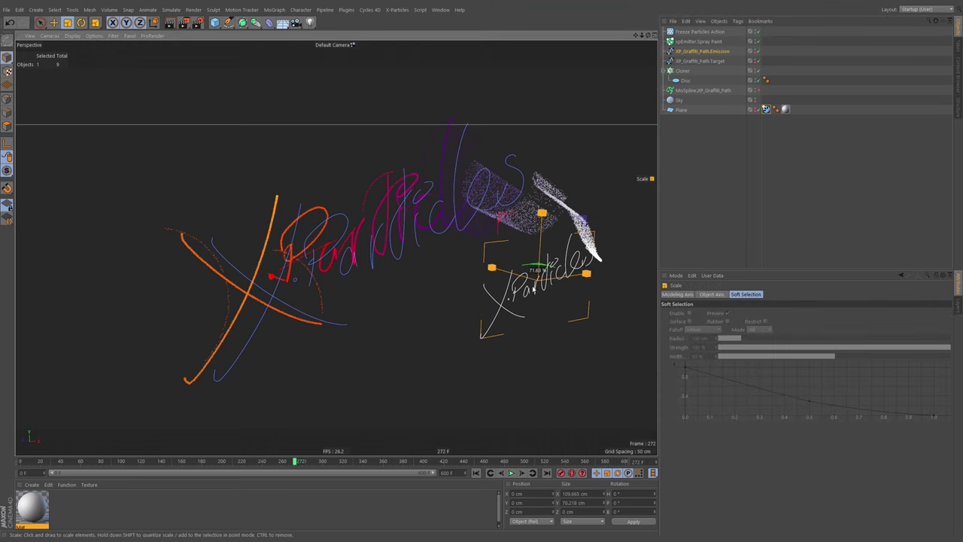
# Step: Move the emission path closer to the wall, to about Z 49.8 cm, and replay the simulation
pyautogui.press('e')
pyautogui.moveTo(479, 261); pyautogui.dragTo(438, 251)
pyautogui.click(475, 473)
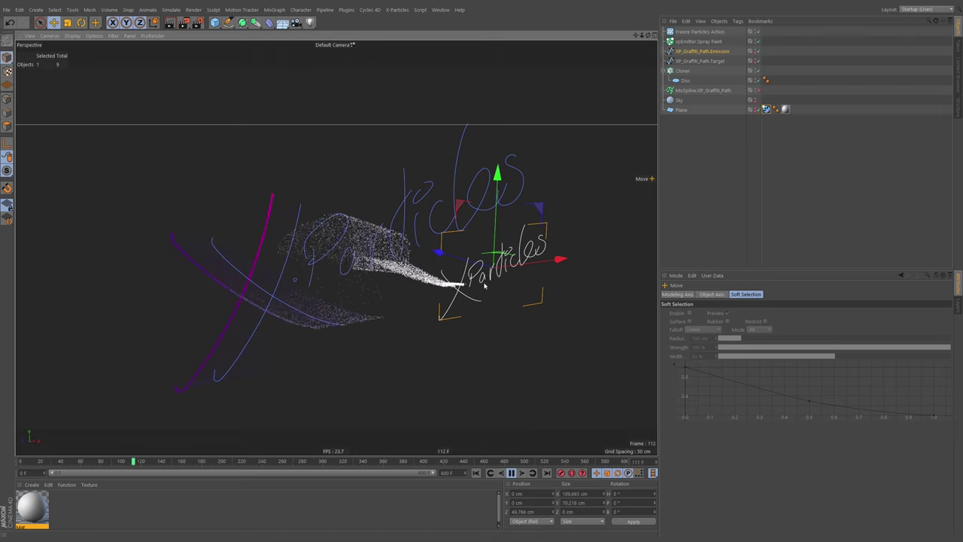
# Step: Scale the emission path down to about 33 × 21 cm, then replay and check the spray from above
pyautogui.press('t')
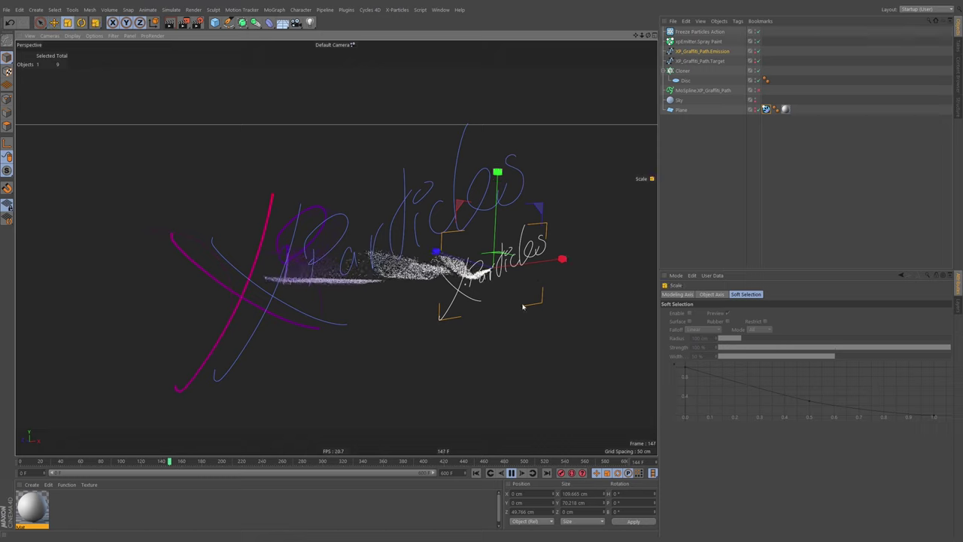
pyautogui.moveTo(523, 307); pyautogui.dragTo(384, 444)
pyautogui.click(476, 472)
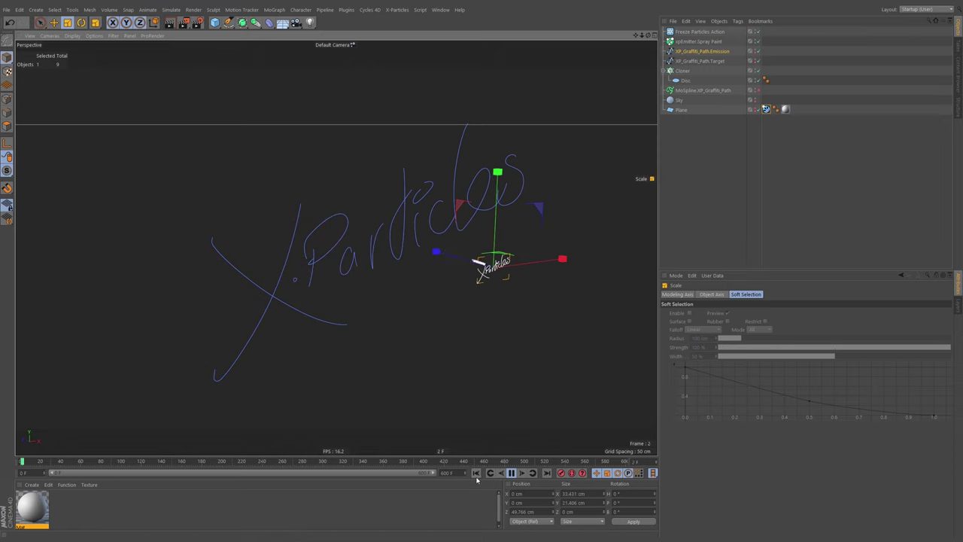
pyautogui.keyDown('alt'); pyautogui.moveTo(464, 323); pyautogui.dragTo(272, 338); pyautogui.keyUp('alt')
pyautogui.scroll(1, 273, 213)
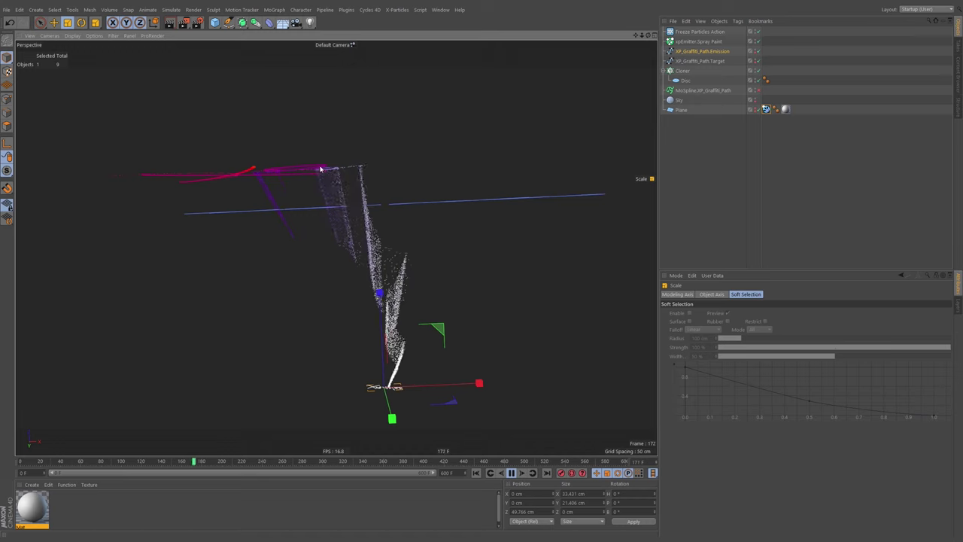
pyautogui.keyDown('alt'); pyautogui.moveTo(310, 205); pyautogui.dragTo(364, 196); pyautogui.keyUp('alt')
# Step: Show the wall plane and move the target path back against it, to about Z 265 cm
pyautogui.click(699, 62)
pyautogui.press('e')
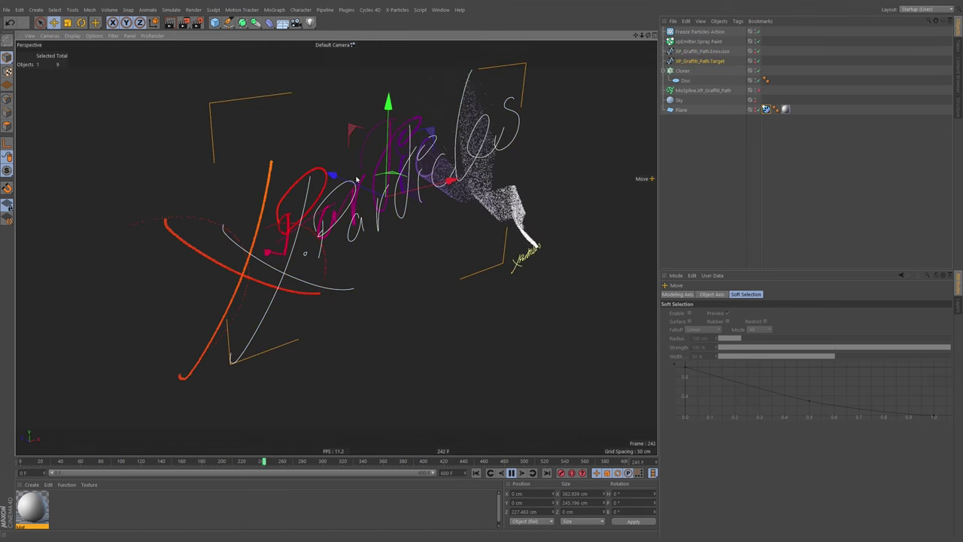
pyautogui.keyDown('alt'); pyautogui.moveTo(375, 255); pyautogui.dragTo(388, 270, button='middle'); pyautogui.keyUp('alt')
pyautogui.press('F8')
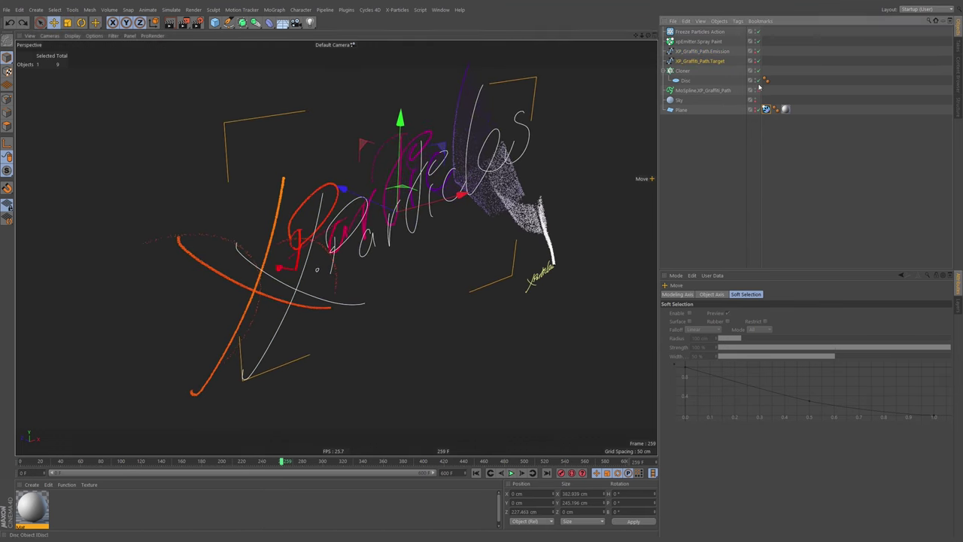
pyautogui.click(756, 109)
pyautogui.scroll(2, 354, 194)
pyautogui.keyDown('alt'); pyautogui.moveTo(354, 193); pyautogui.dragTo(277, 175); pyautogui.keyUp('alt')
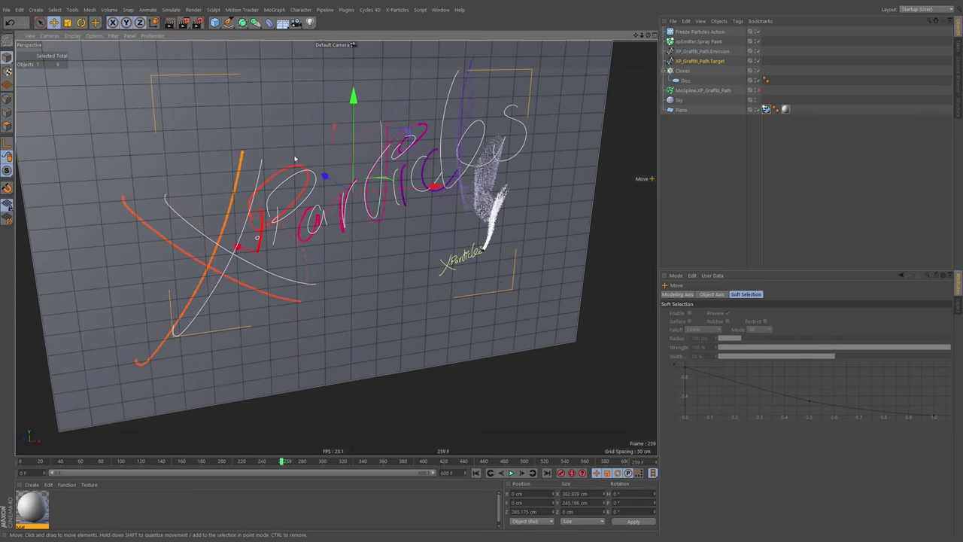
# Step: Replay the simulation from the start and check how closely the sprayed lettering follows the target path on the wall
pyautogui.click(475, 473)
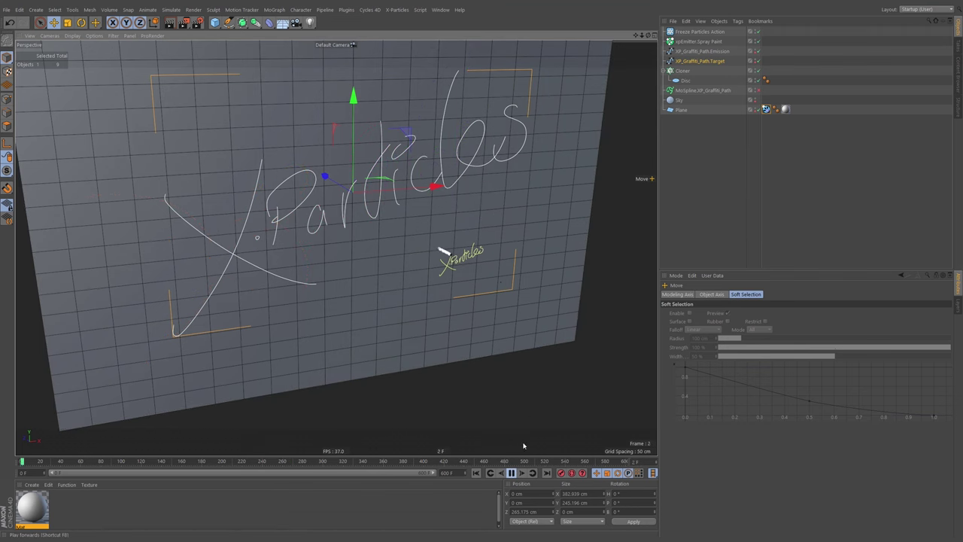
pyautogui.keyDown('alt'); pyautogui.moveTo(362, 208); pyautogui.dragTo(388, 154); pyautogui.keyUp('alt')
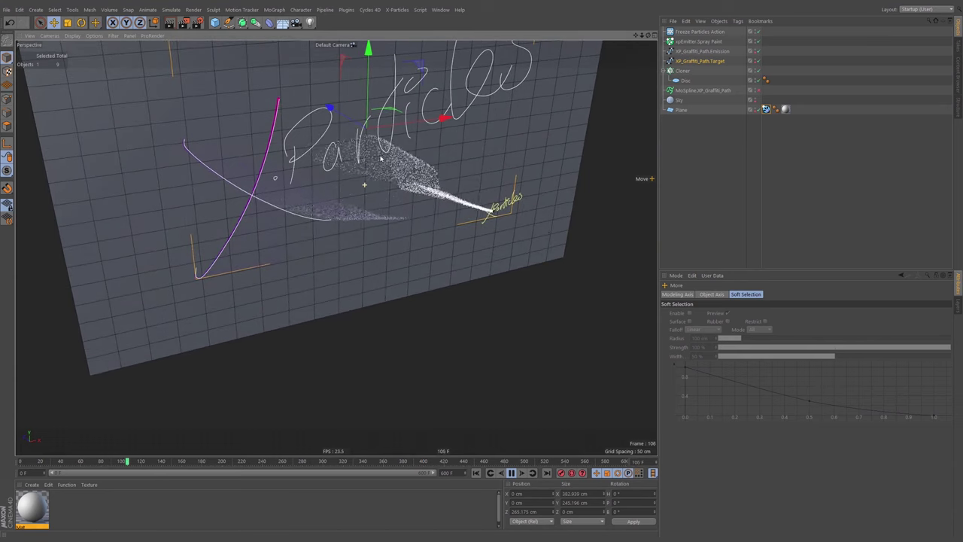
pyautogui.keyDown('alt'); pyautogui.moveTo(416, 174); pyautogui.dragTo(417, 199, button='middle'); pyautogui.keyUp('alt')
pyautogui.keyDown('alt'); pyautogui.moveTo(418, 198); pyautogui.dragTo(430, 193); pyautogui.keyUp('alt')
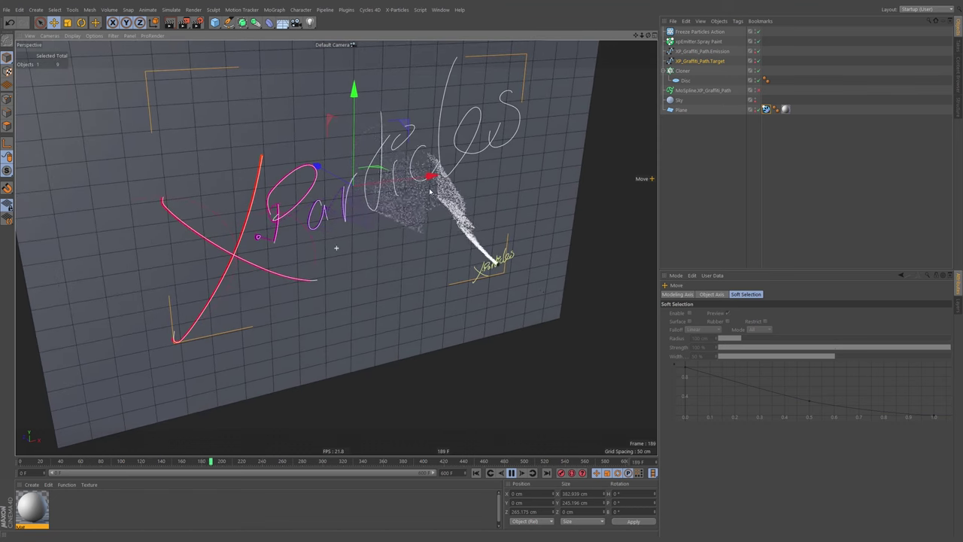
# Step: Deselect the target path, hide the wall plane, and view the finished lettering up close to about frame 304
pyautogui.click(823, 68)
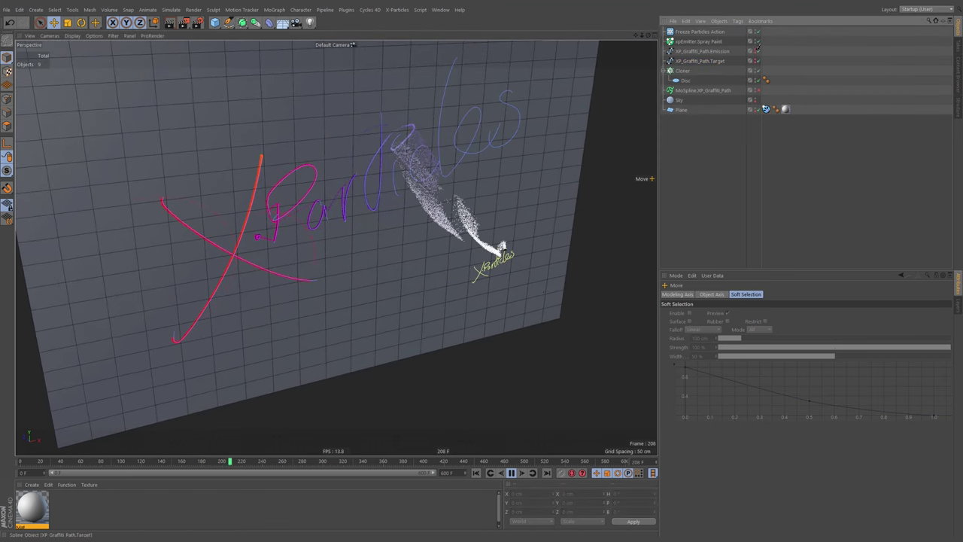
pyautogui.click(753, 109)
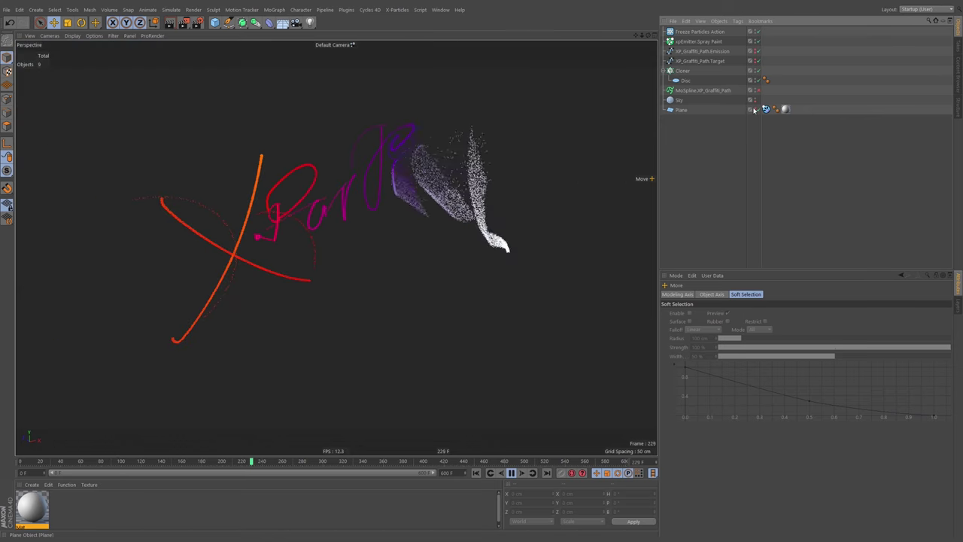
pyautogui.keyDown('alt'); pyautogui.moveTo(456, 215); pyautogui.dragTo(476, 233, button='middle'); pyautogui.keyUp('alt')
pyautogui.scroll(2, 419, 178)
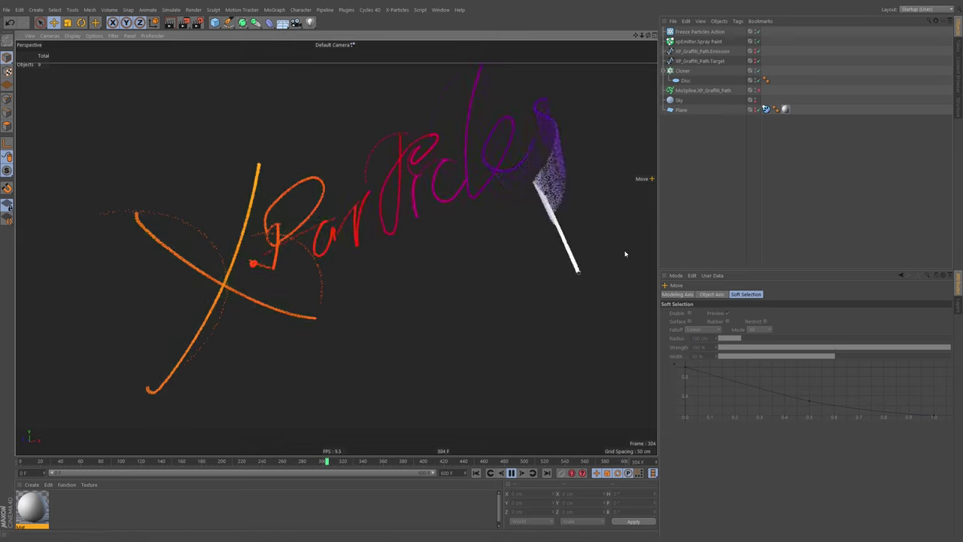
# Step: Set the cloned Disc's outer radius to 0.1 cm and replay the simulation
pyautogui.click(686, 81)
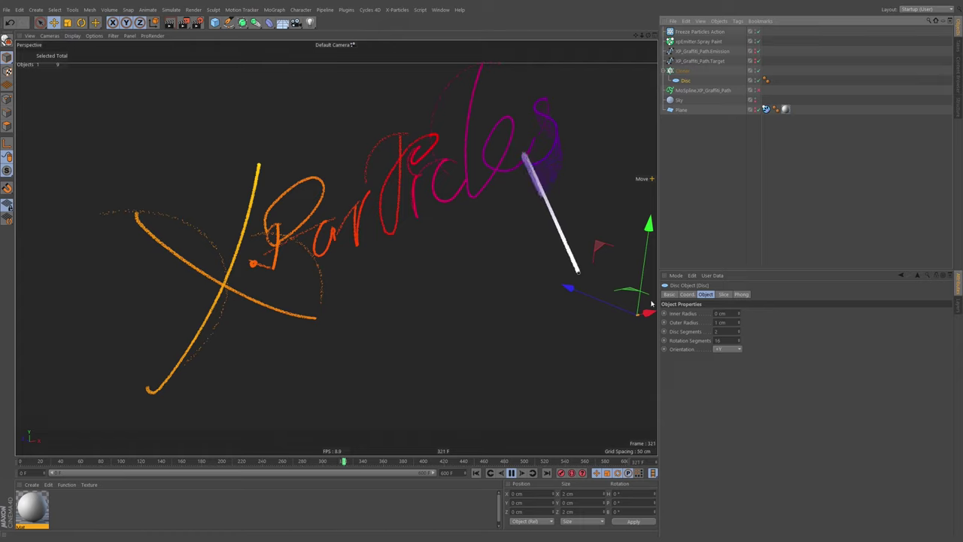
pyautogui.moveTo(726, 322); pyautogui.dragTo(700, 329)
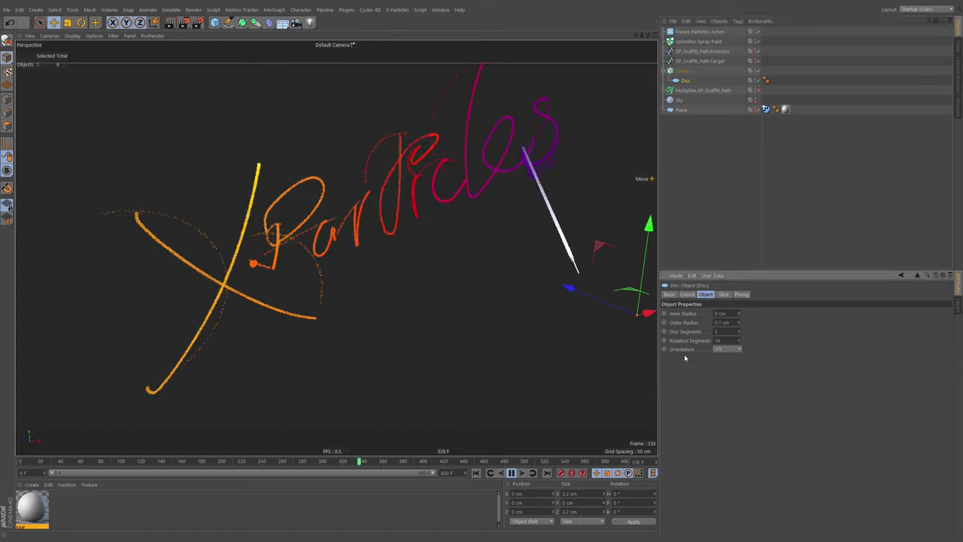
pyautogui.click(476, 472)
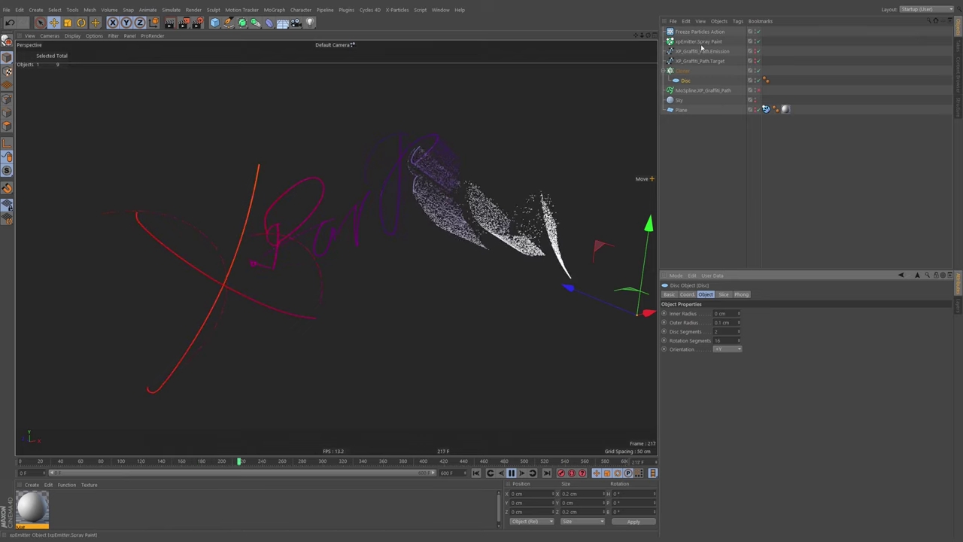
# Step: Expand the Spray Paint emitter's Particle Direction settings, adjust the Random Blend curve, and replay to about frame 24
pyautogui.click(679, 42)
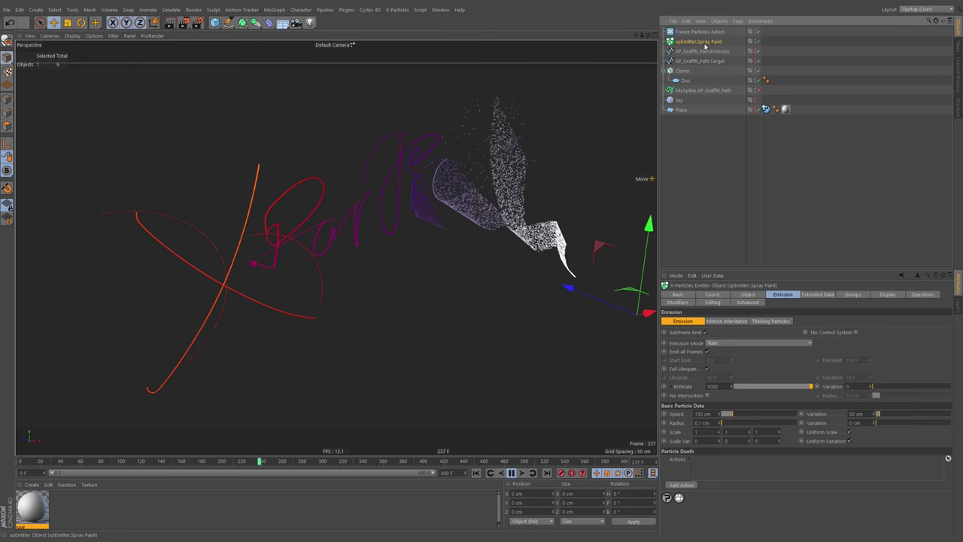
pyautogui.click(749, 294)
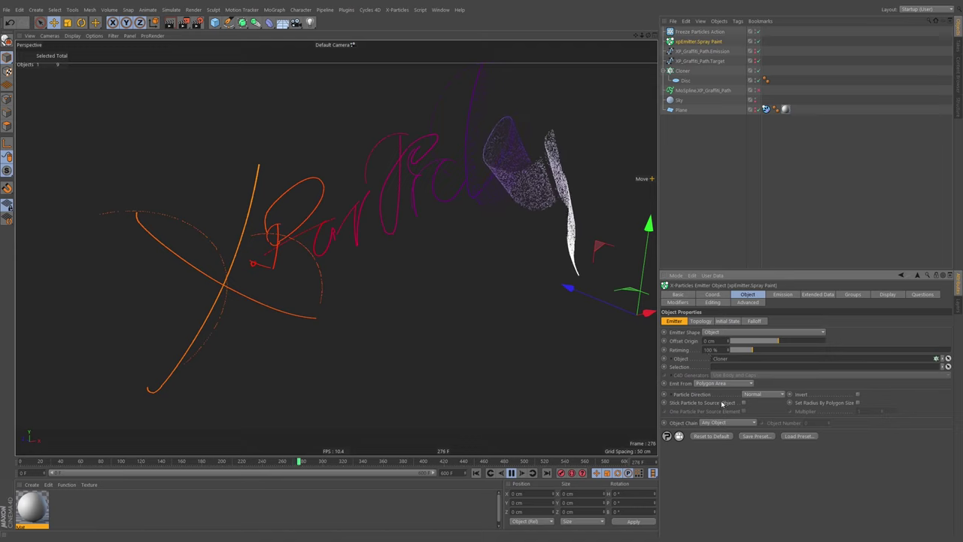
pyautogui.click(670, 395)
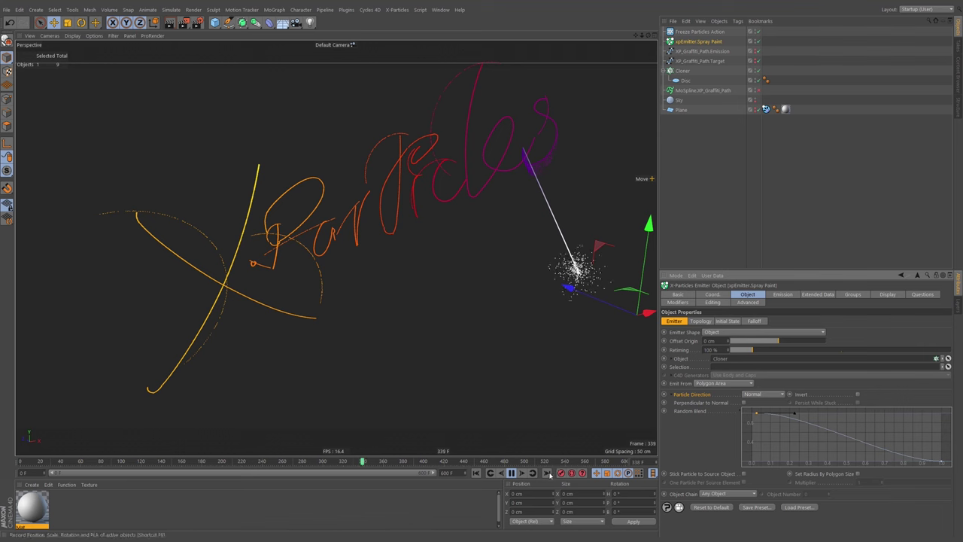
pyautogui.click(475, 473)
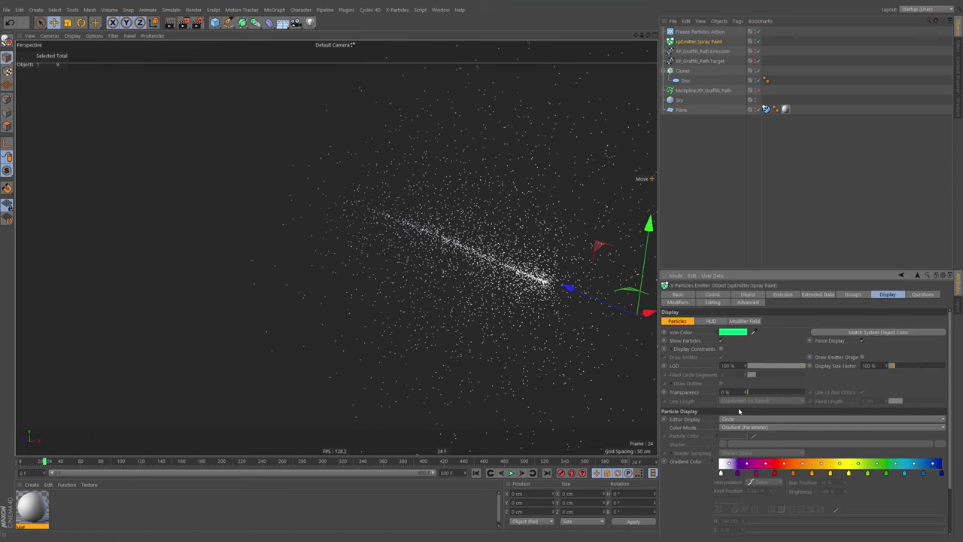
# Step: Set the Spray Paint emitter's editor display to Dots, and raise the start of its Random Blend curve during playback to about frame 234
pyautogui.click(737, 422)
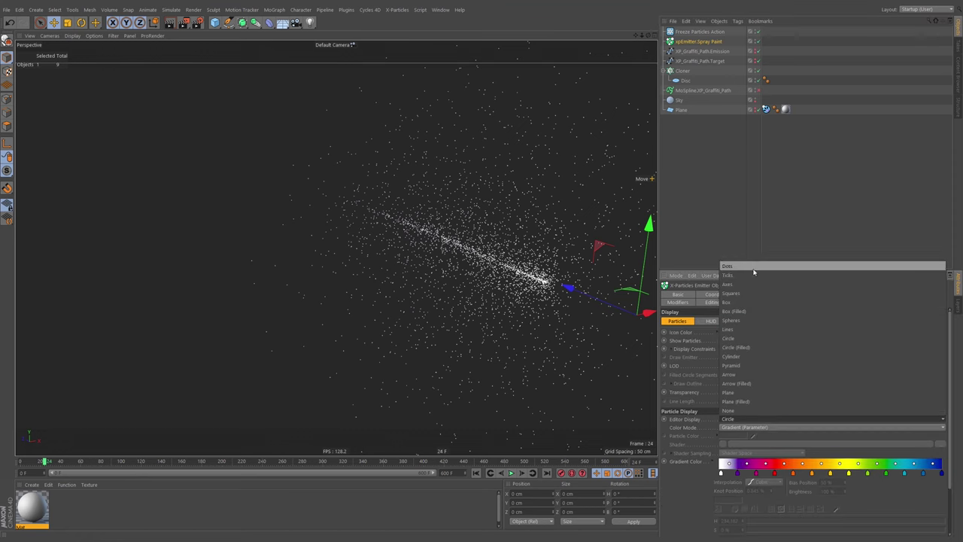
pyautogui.click(753, 265)
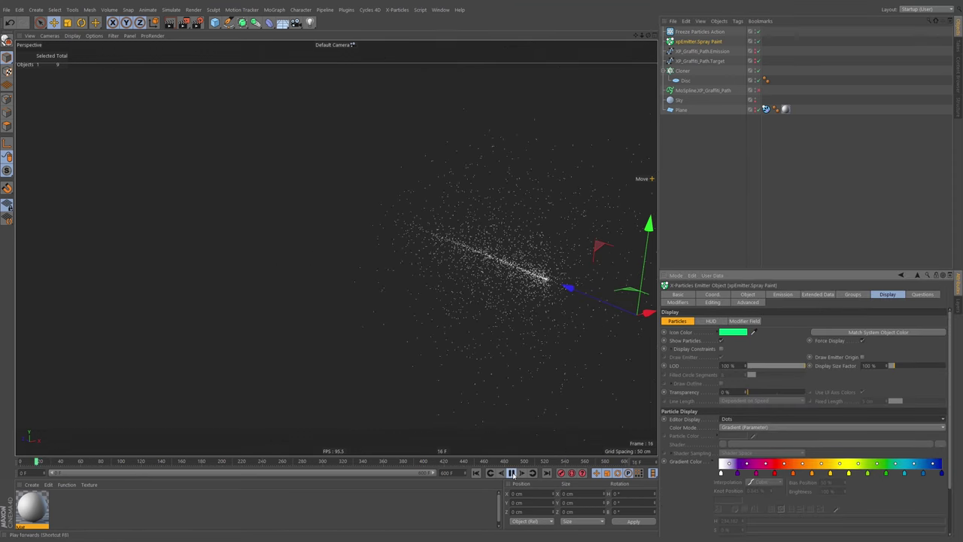
pyautogui.click(756, 295)
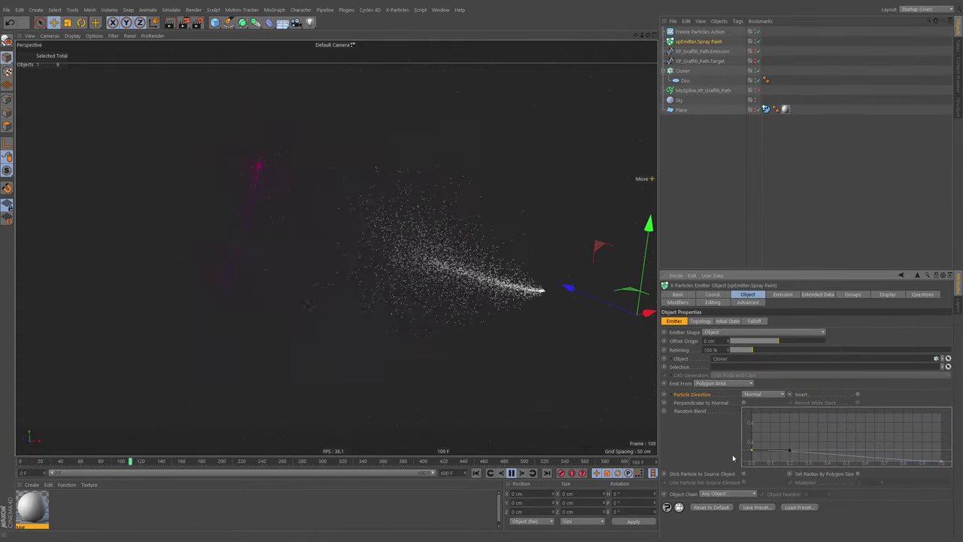
pyautogui.click(753, 451)
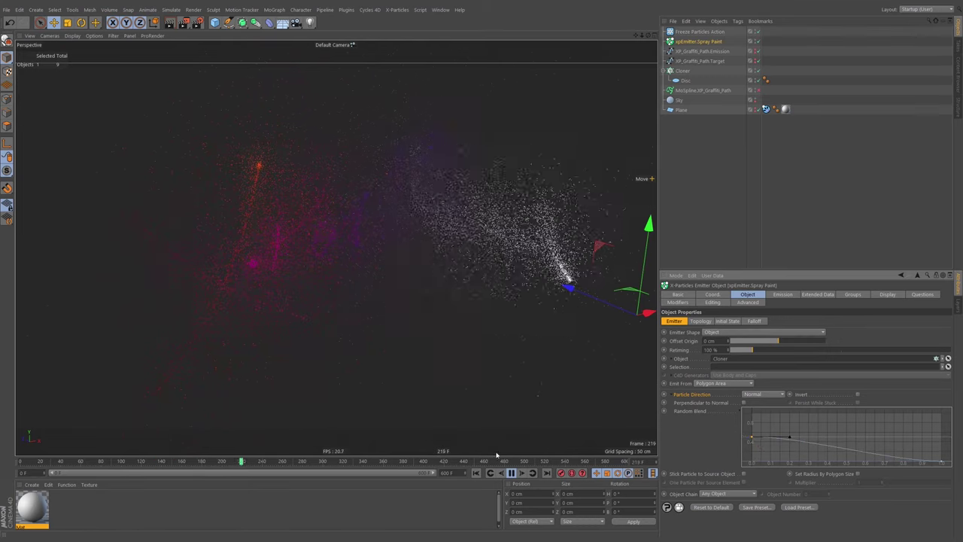
pyautogui.click(511, 473)
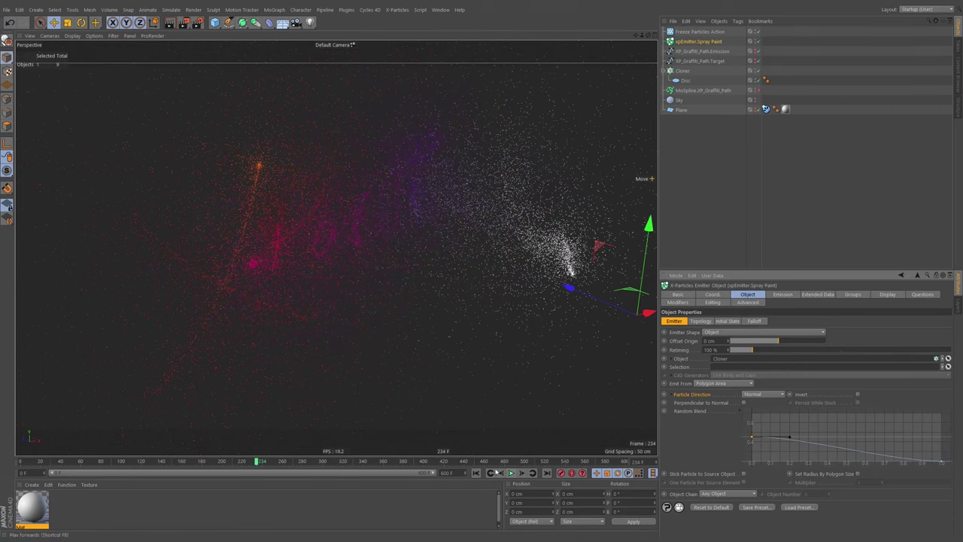
# Step: Mute the Cloner's Offset keyframes and, during playback, lower the start of the Spray Paint emitter's Random Blend curve to nearly zero
pyautogui.click(683, 71)
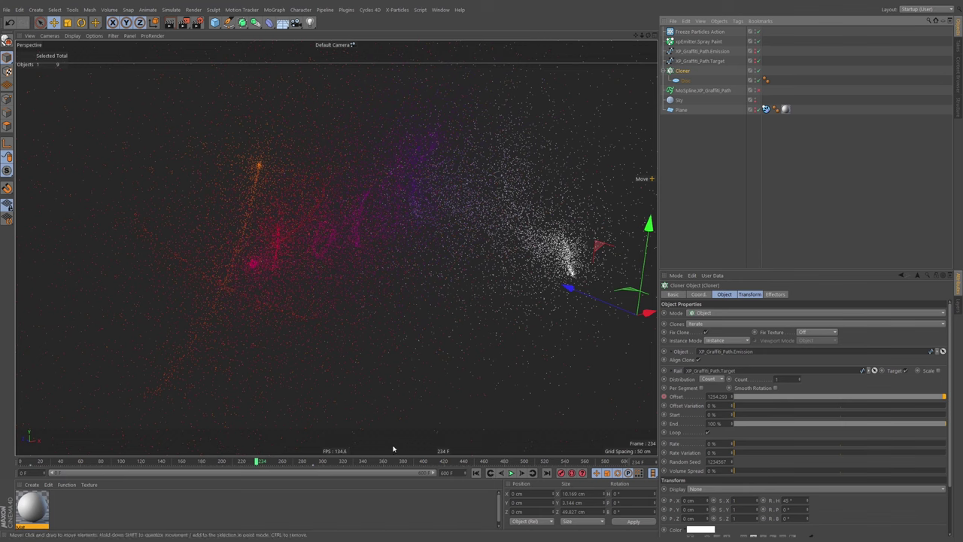
pyautogui.click(358, 462)
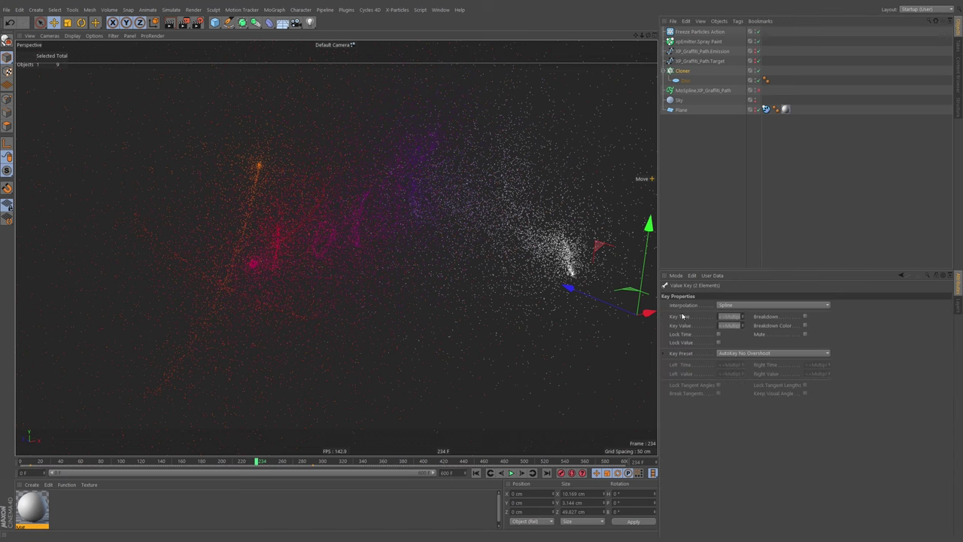
pyautogui.click(806, 334)
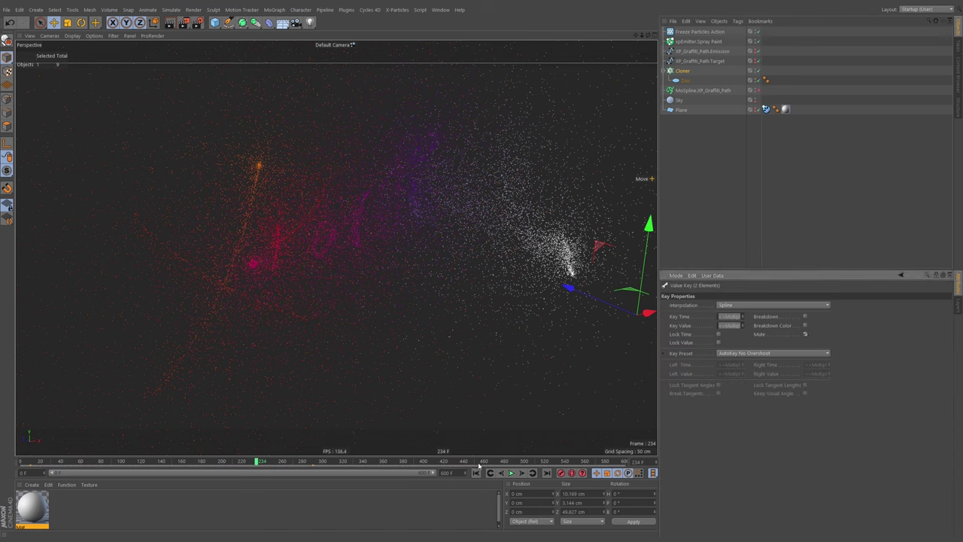
pyautogui.click(512, 474)
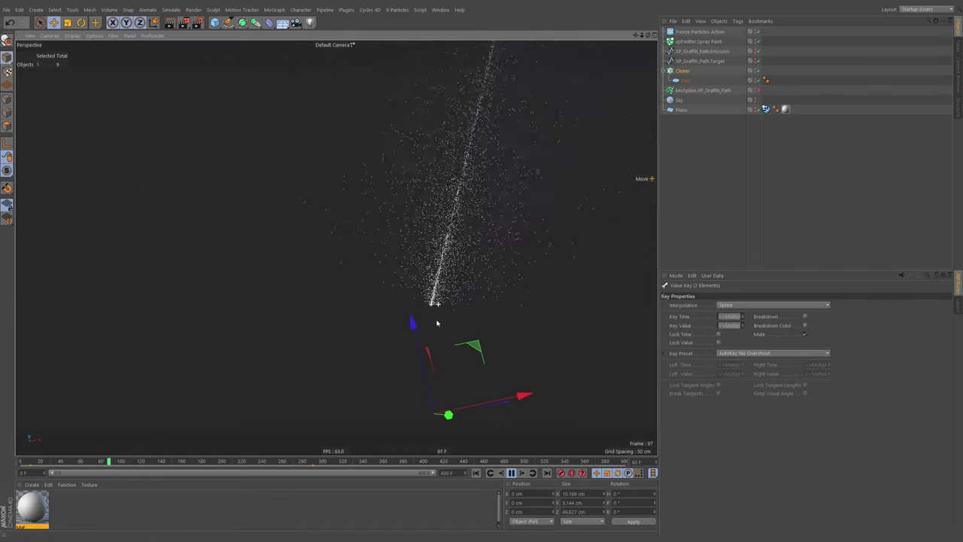
pyautogui.click(699, 42)
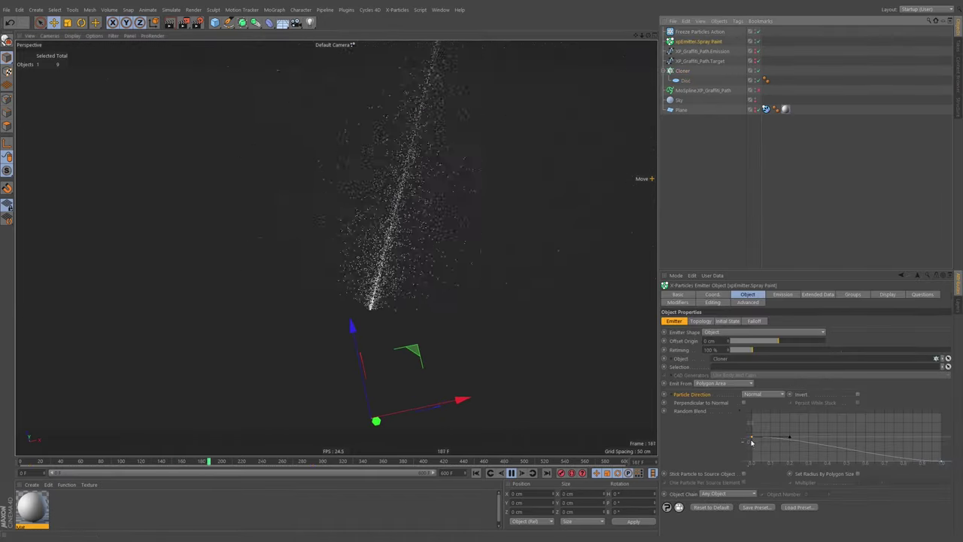
pyautogui.moveTo(752, 438); pyautogui.dragTo(752, 418)
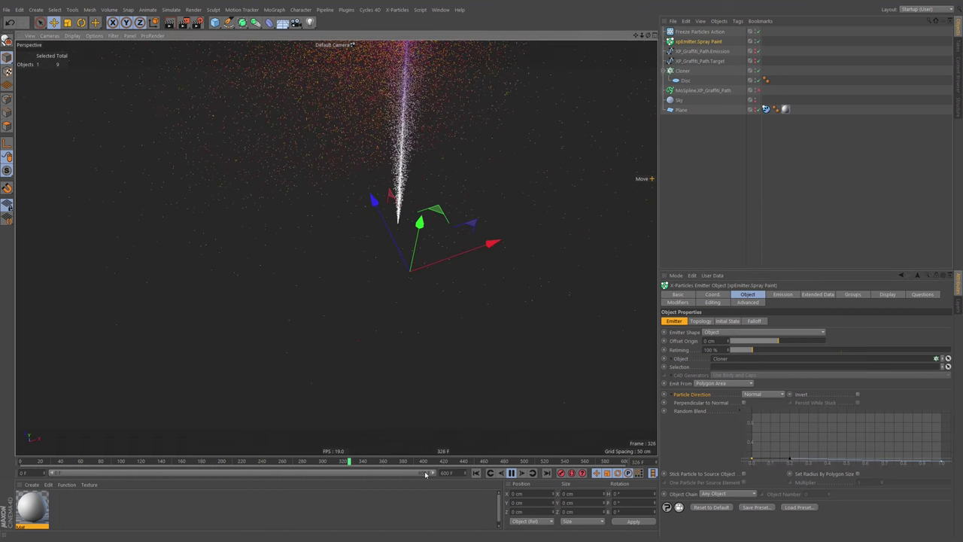
# Step: Unmute the Cloner's Offset keyframes and replay the simulation, viewing the sprayed lettering from the front
pyautogui.click(686, 71)
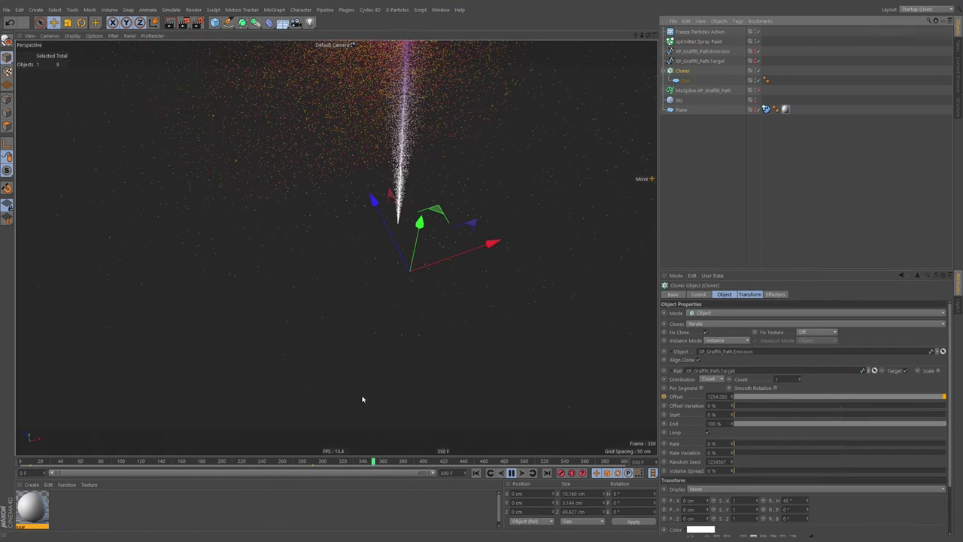
pyautogui.click(335, 466)
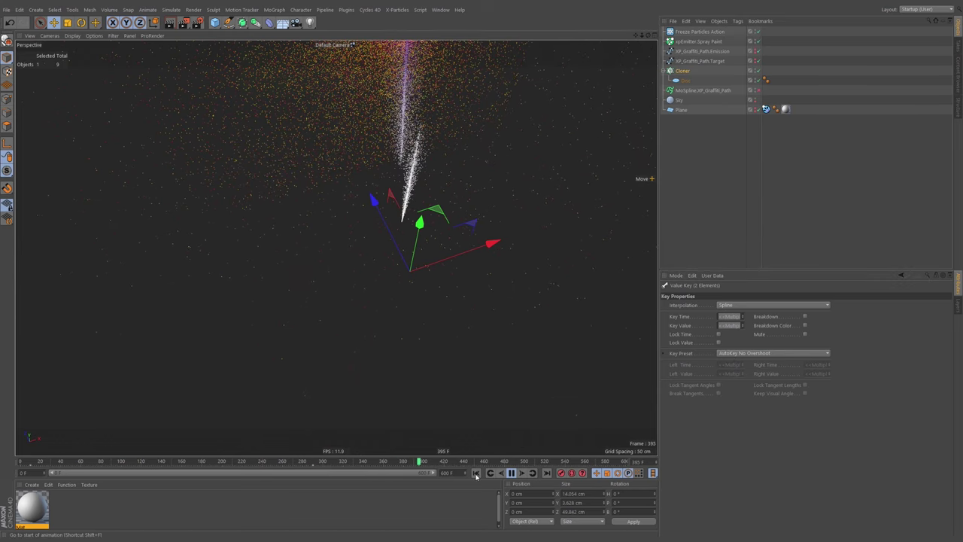
pyautogui.keyDown('alt'); pyautogui.moveTo(419, 327); pyautogui.dragTo(398, 301); pyautogui.keyUp('alt')
pyautogui.keyDown('alt'); pyautogui.moveTo(398, 301); pyautogui.dragTo(407, 278, button='middle'); pyautogui.keyUp('alt')
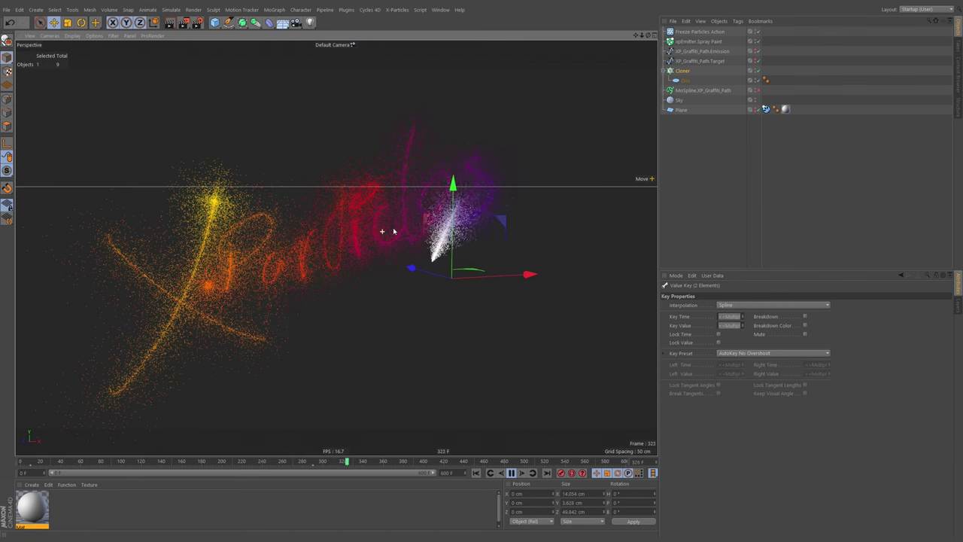
pyautogui.keyDown('alt'); pyautogui.moveTo(394, 231); pyautogui.dragTo(368, 241); pyautogui.keyUp('alt')
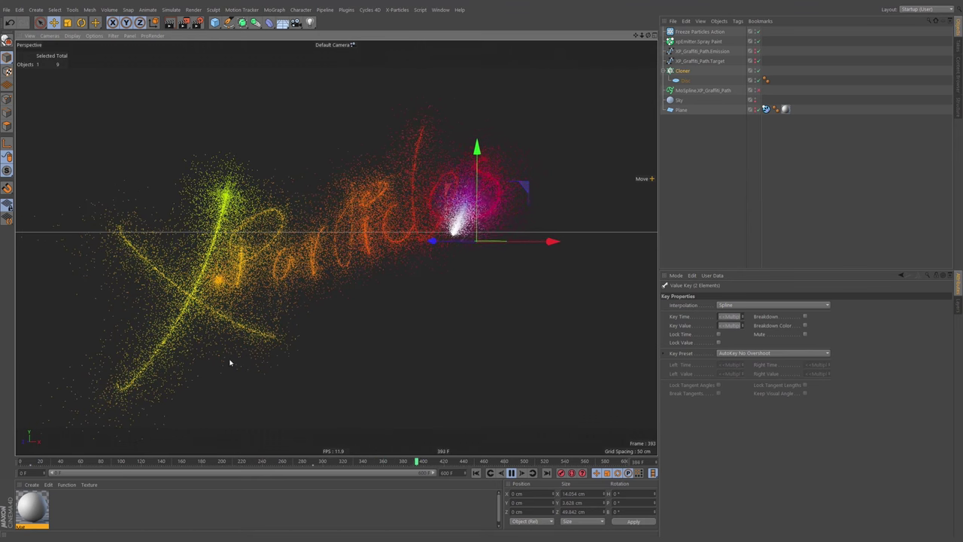
# Step: Try raising the end of the Spray Paint emitter's Random Blend curve, and replay the simulation from the start
pyautogui.click(698, 42)
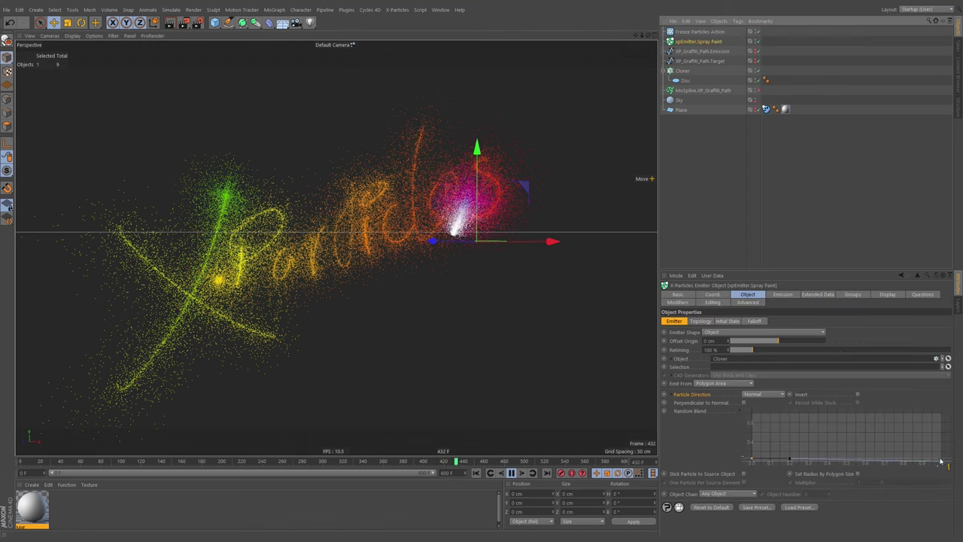
pyautogui.moveTo(941, 462); pyautogui.dragTo(942, 424)
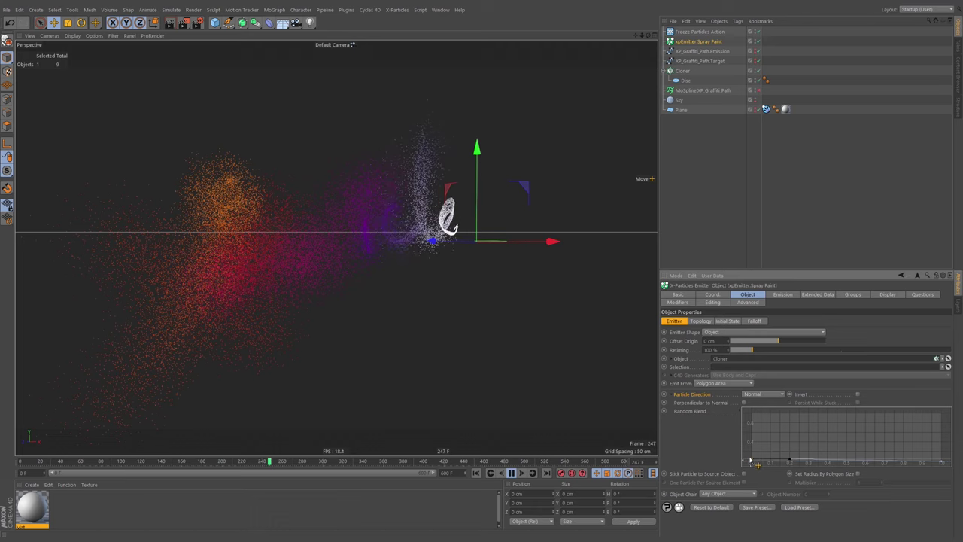
pyautogui.click(477, 473)
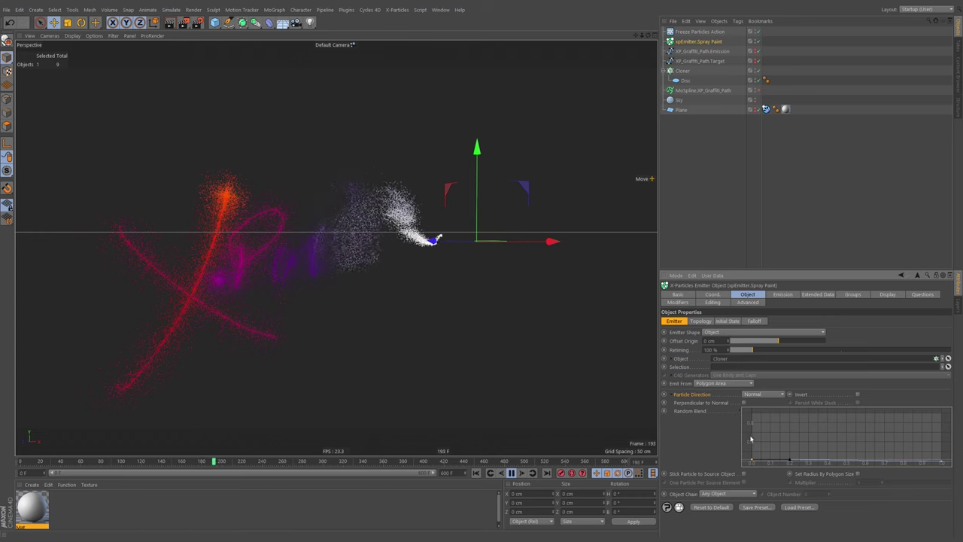
# Step: Expand the Random Blend curve's point settings and set the first point's Y value to 0.01
pyautogui.keyDown('alt'); pyautogui.moveTo(780, 441); pyautogui.dragTo(781, 420, button='middle'); pyautogui.keyUp('alt')
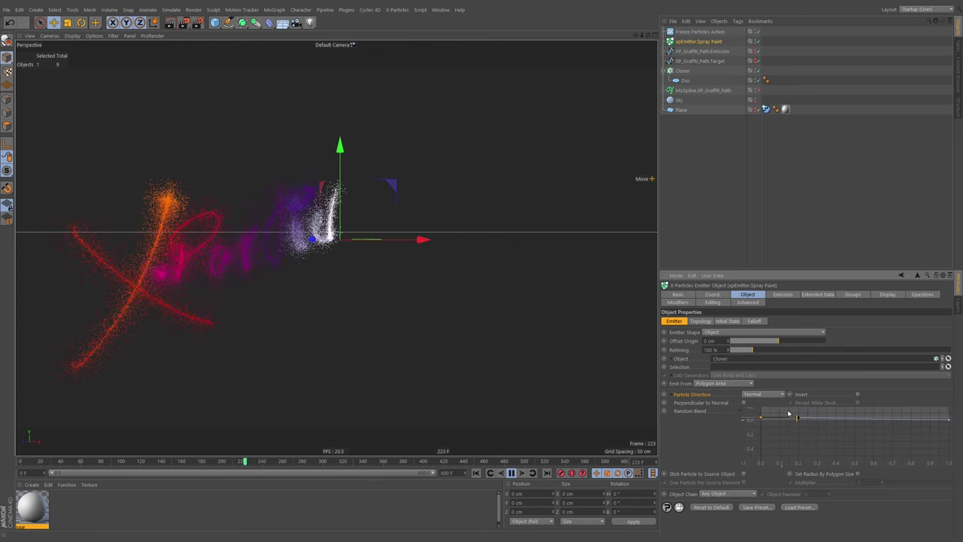
pyautogui.rightClick(791, 431)
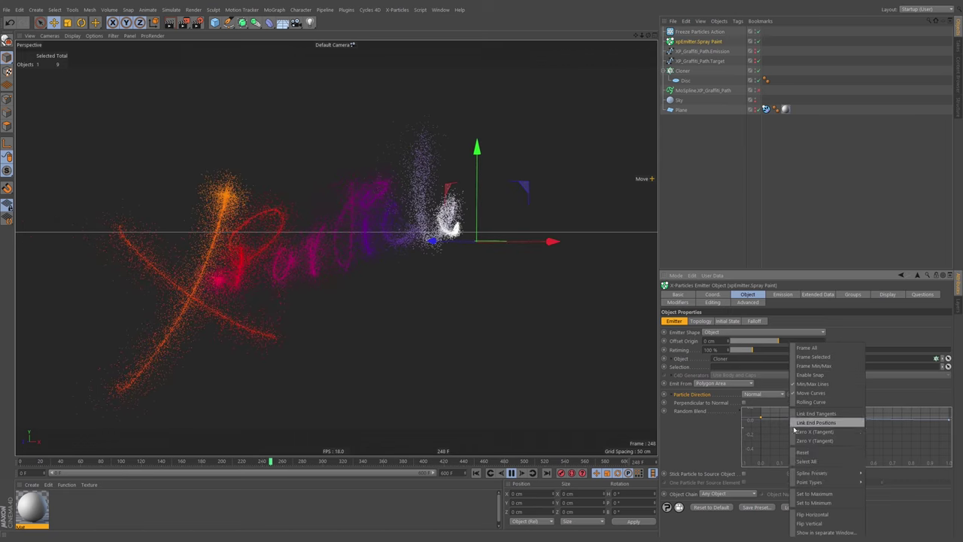
pyautogui.click(820, 356)
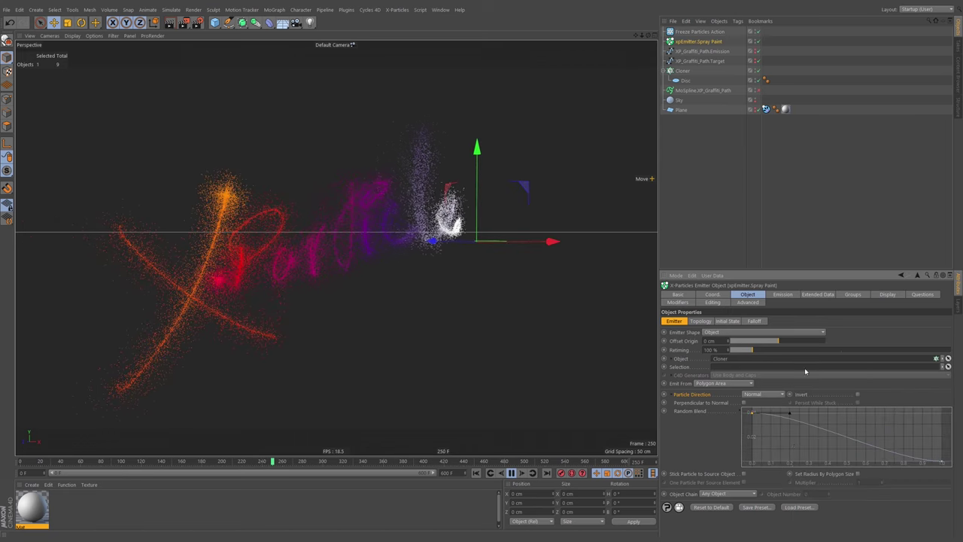
pyautogui.click(741, 412)
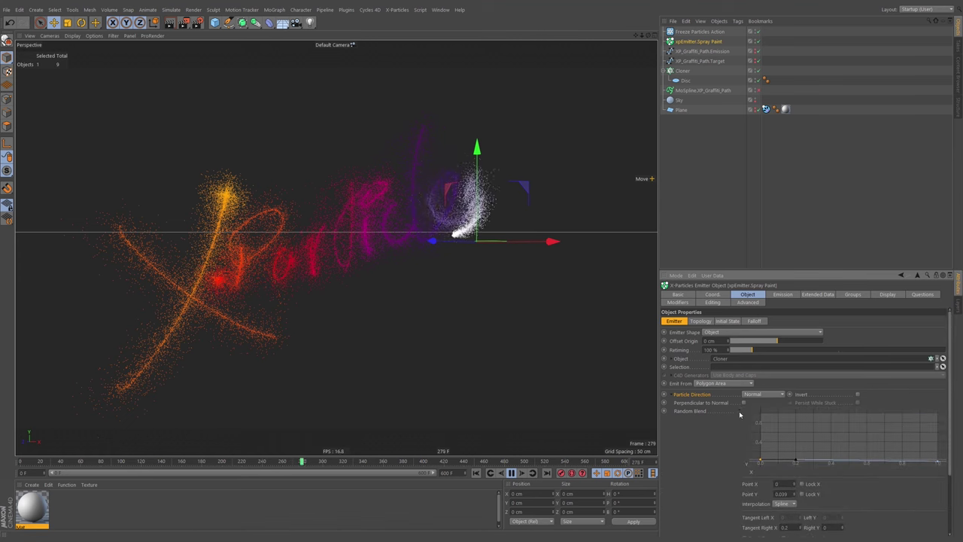
pyautogui.scroll(-3, 731, 447)
pyautogui.click(781, 423)
pyautogui.click(777, 381)
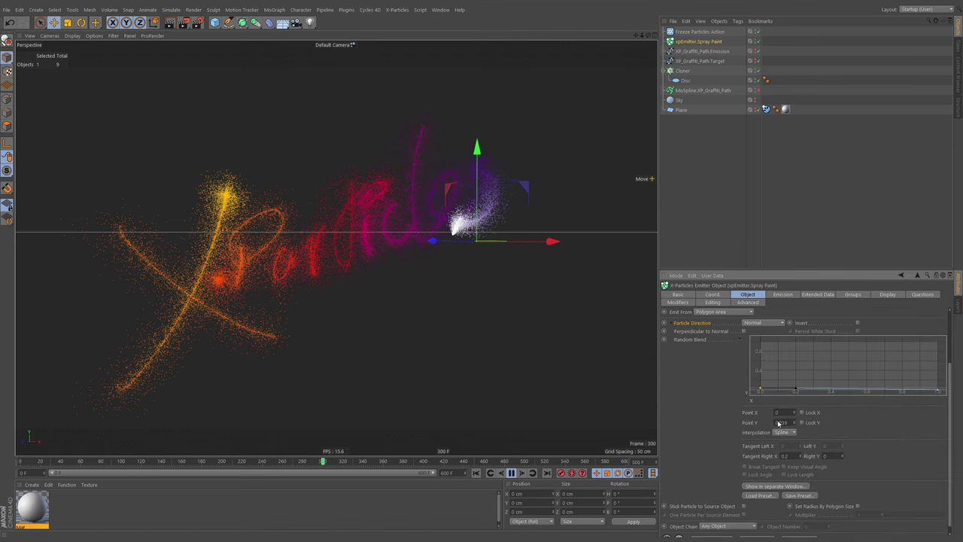
pyautogui.write('1')
pyautogui.press('Return')
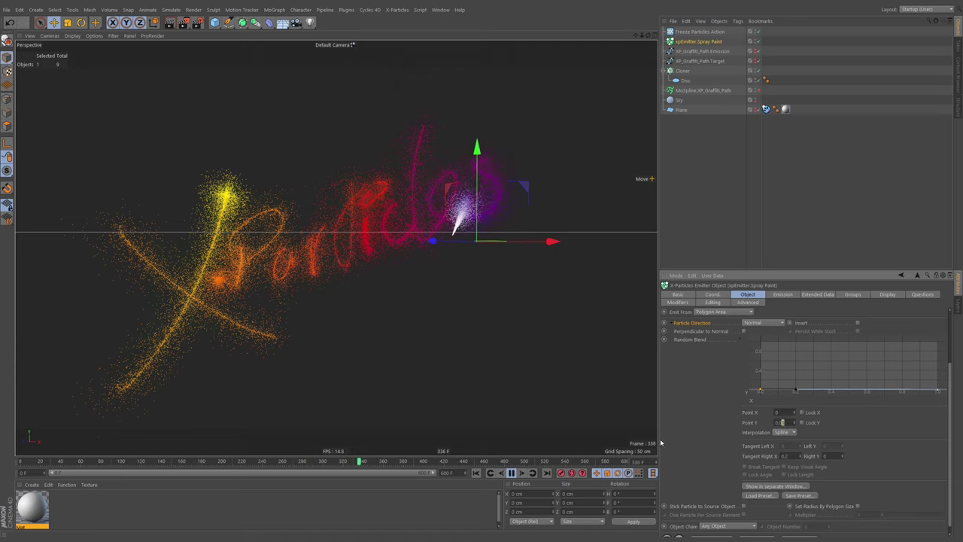
# Step: Replay the simulation to about frame 332 and examine the spread of the sprayed lettering up close
pyautogui.click(476, 473)
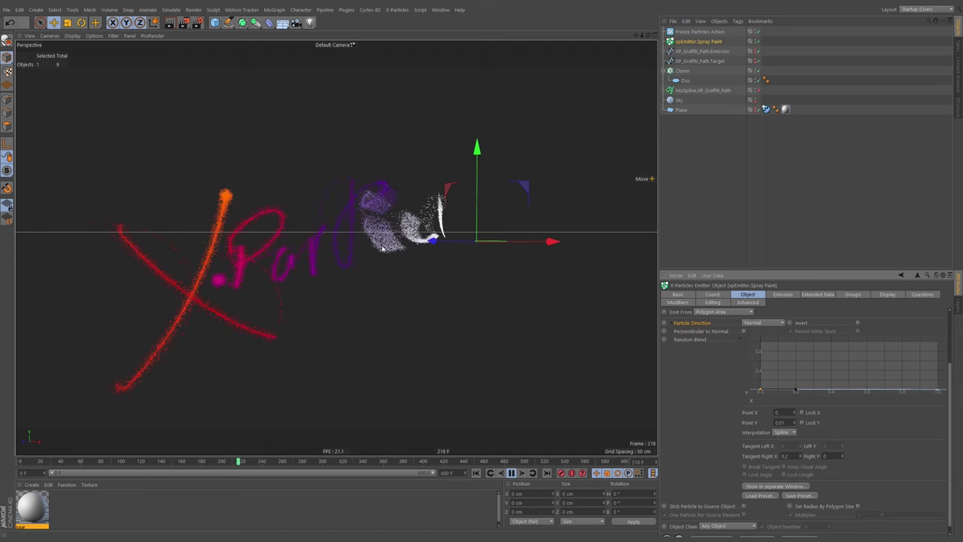
pyautogui.scroll(2, 268, 254)
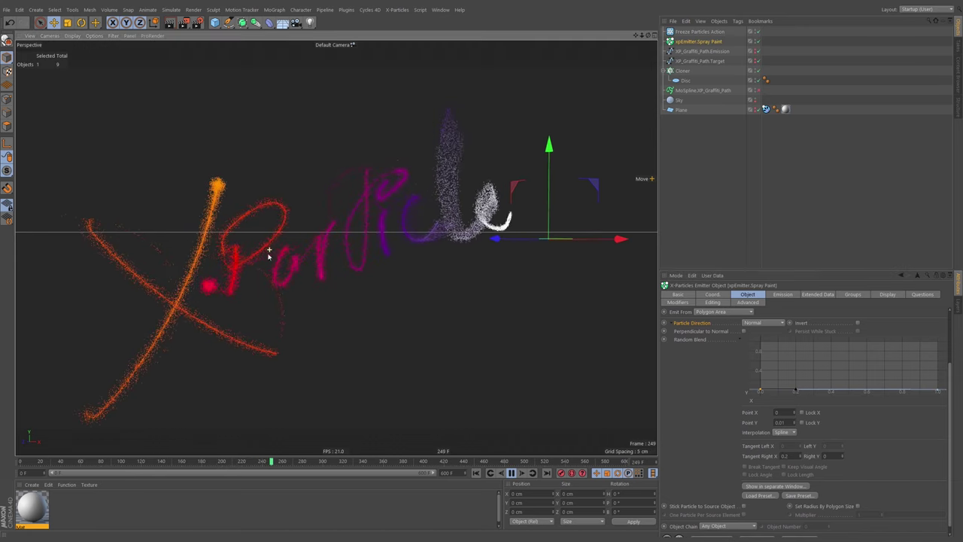
pyautogui.keyDown('alt'); pyautogui.moveTo(227, 341); pyautogui.dragTo(223, 341); pyautogui.keyUp('alt')
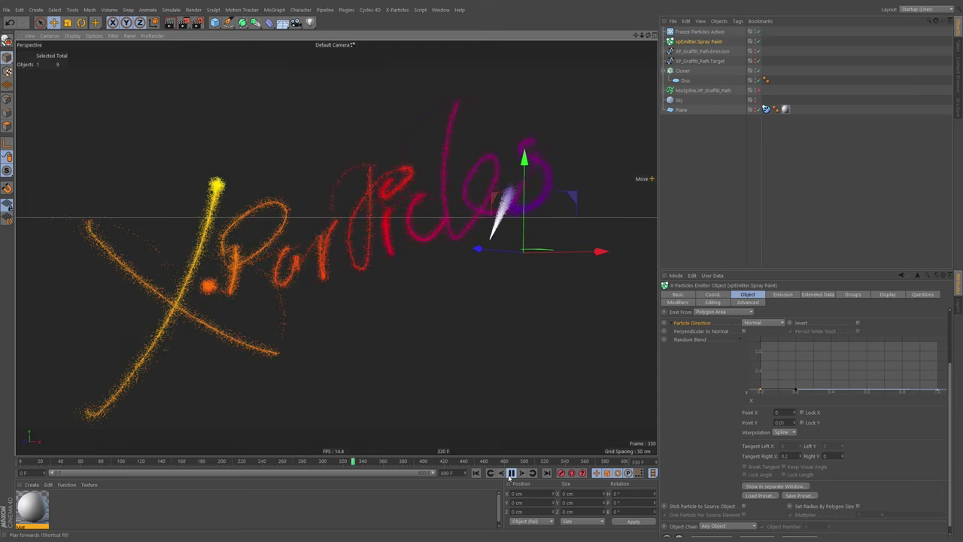
pyautogui.keyDown('alt'); pyautogui.moveTo(565, 253); pyautogui.dragTo(603, 271); pyautogui.keyUp('alt')
# Step: Turn off Emit All Frames for the Spray Paint emitter, set End Emit to 300 F, and replay to about frame 314
pyautogui.click(782, 295)
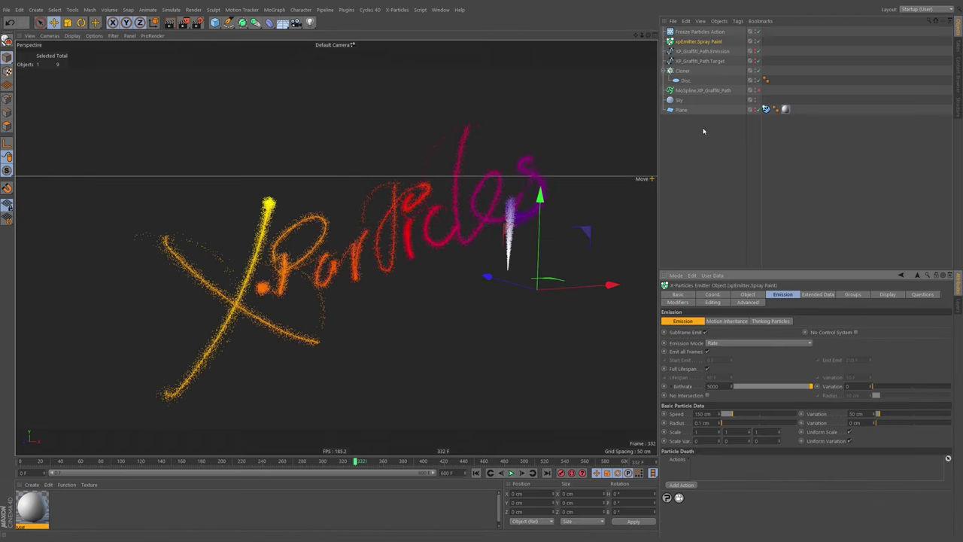
pyautogui.click(683, 70)
pyautogui.moveTo(322, 463); pyautogui.dragTo(314, 463)
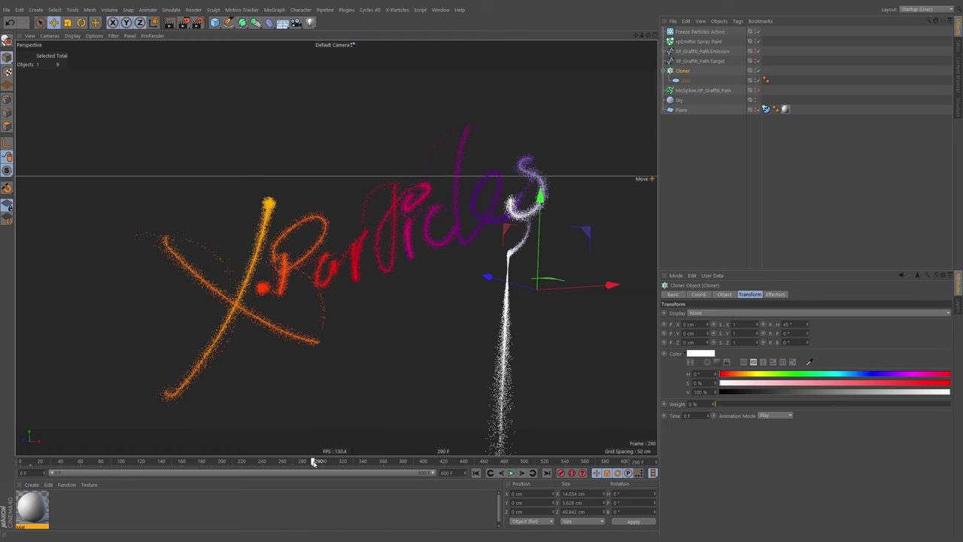
pyautogui.click(700, 41)
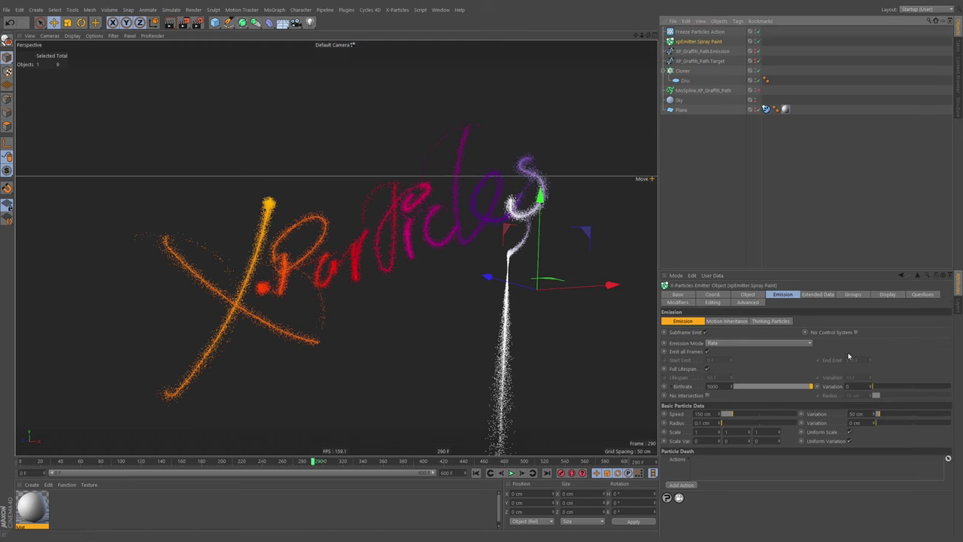
pyautogui.click(707, 351)
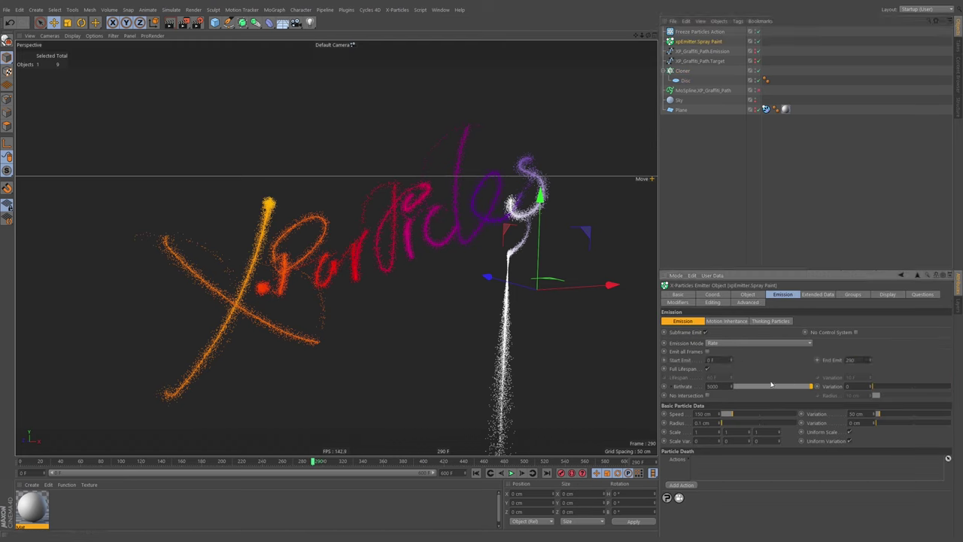
pyautogui.click(476, 473)
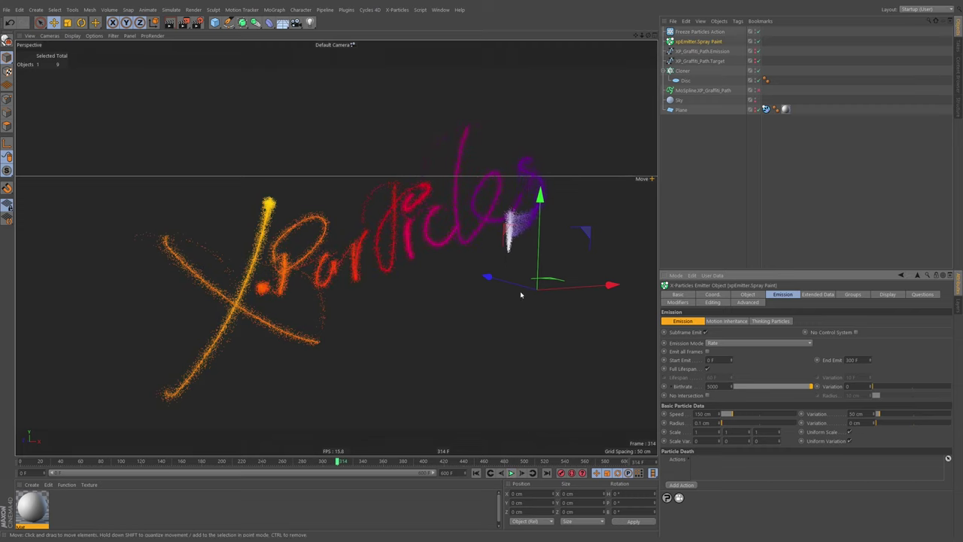
pyautogui.keyDown('alt'); pyautogui.moveTo(521, 294); pyautogui.dragTo(486, 234); pyautogui.keyUp('alt')
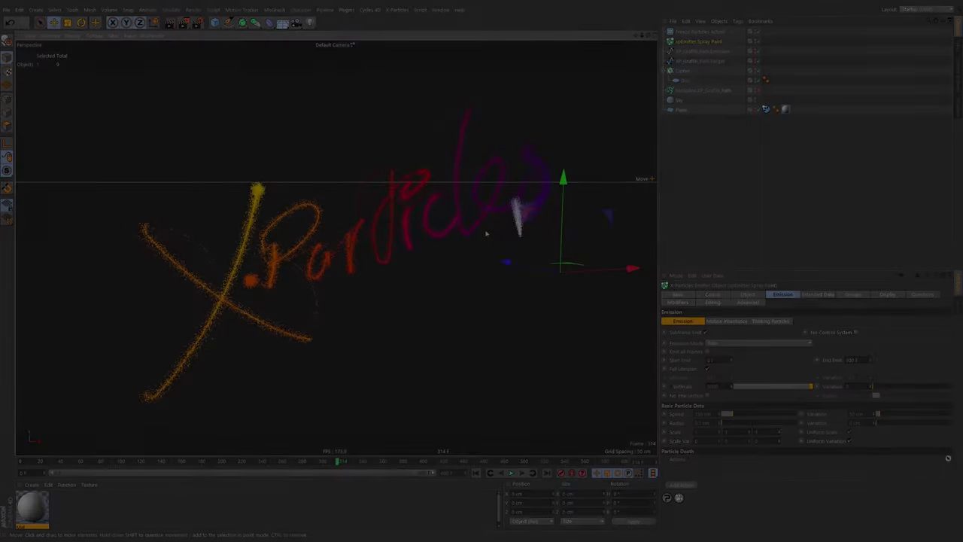